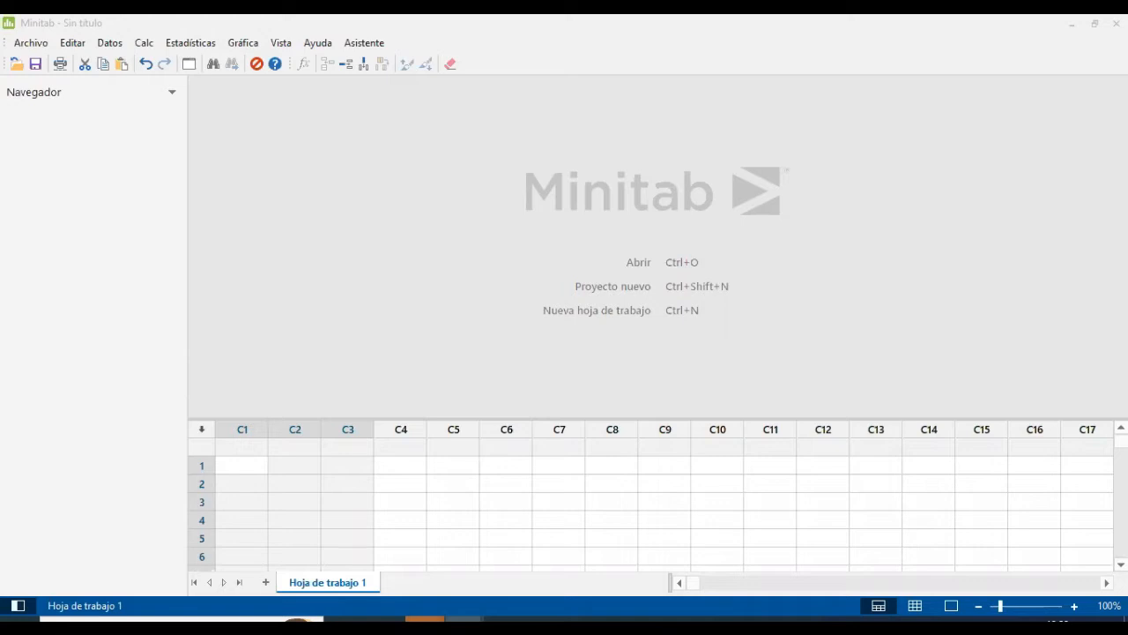
pyautogui.click(300, 485)
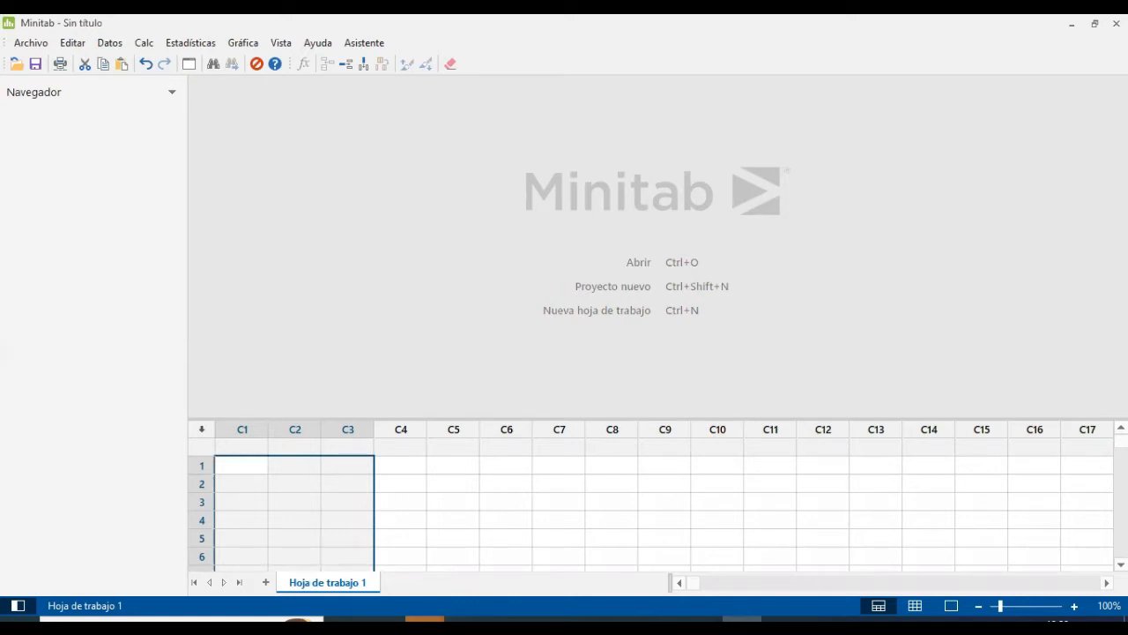
pyautogui.click(425, 482)
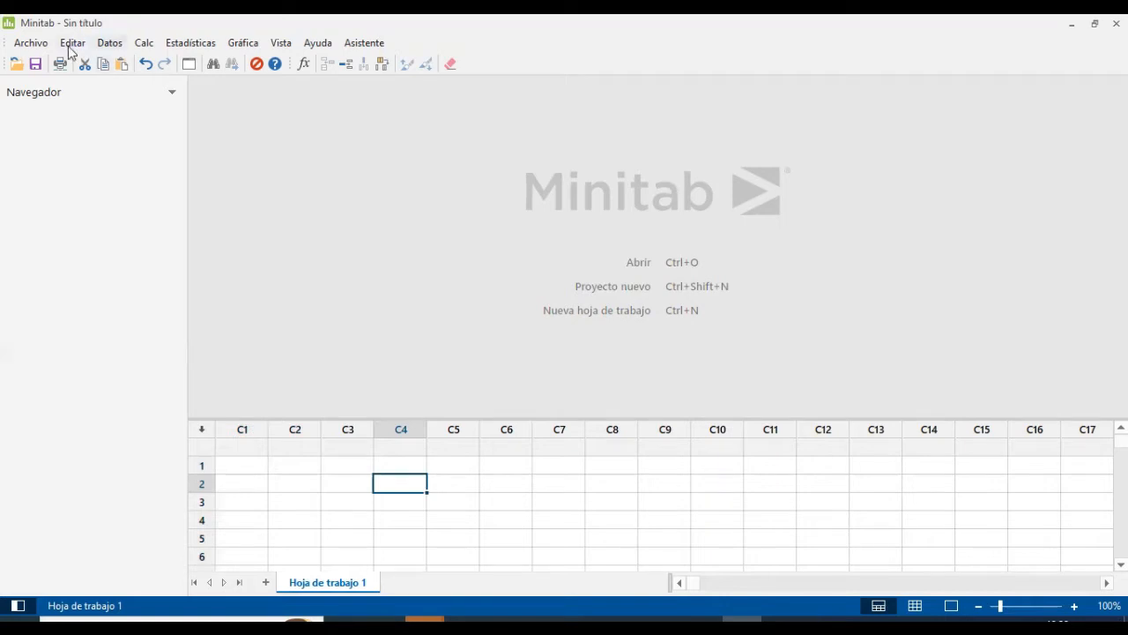
pyautogui.click(108, 43)
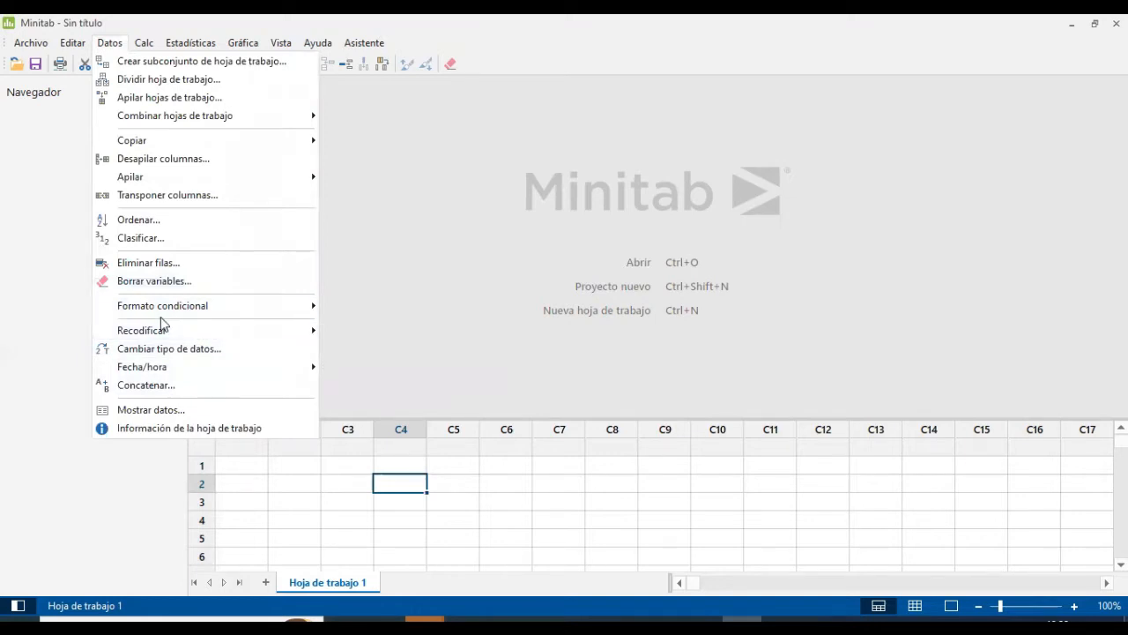
pyautogui.moveTo(168, 336)
pyautogui.moveTo(144, 43)
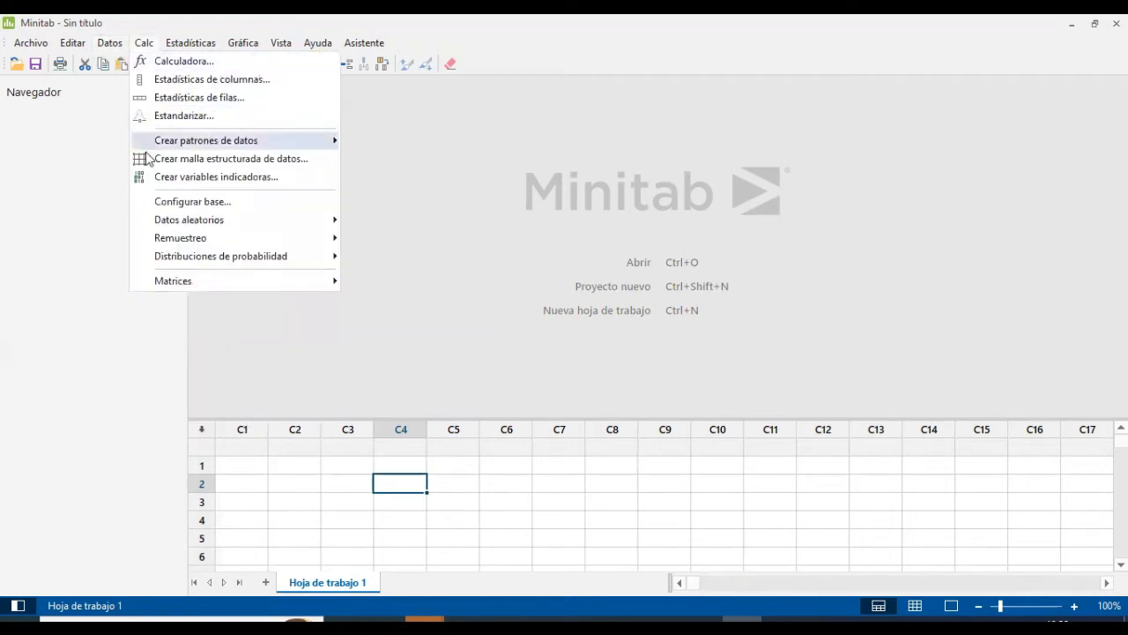
pyautogui.moveTo(168, 225)
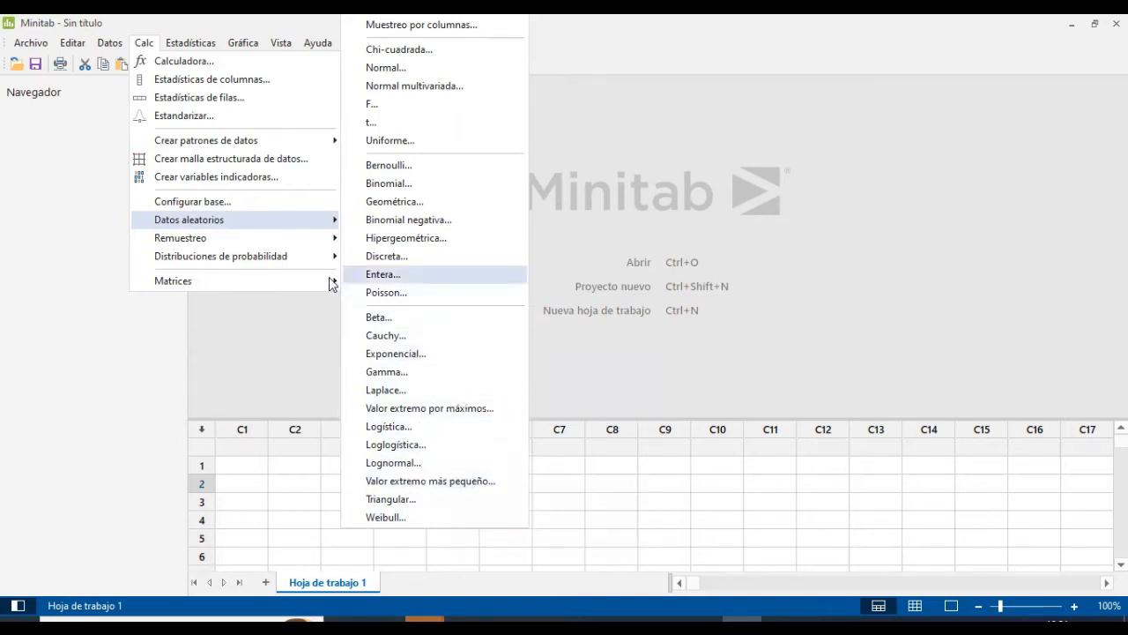
pyautogui.moveTo(262, 255)
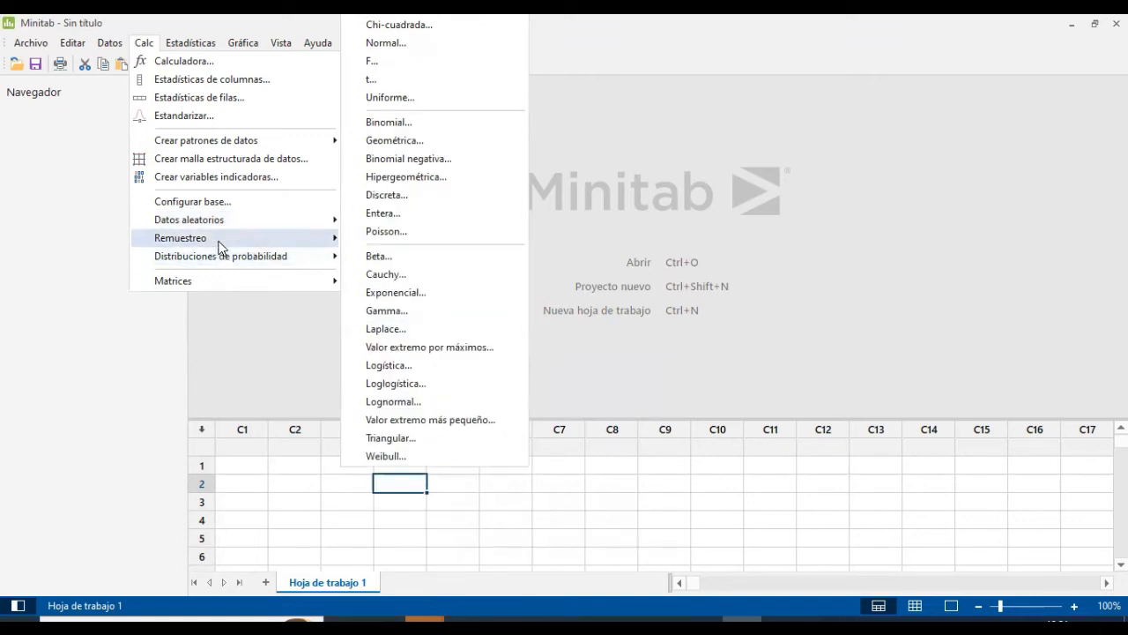
pyautogui.moveTo(220, 247)
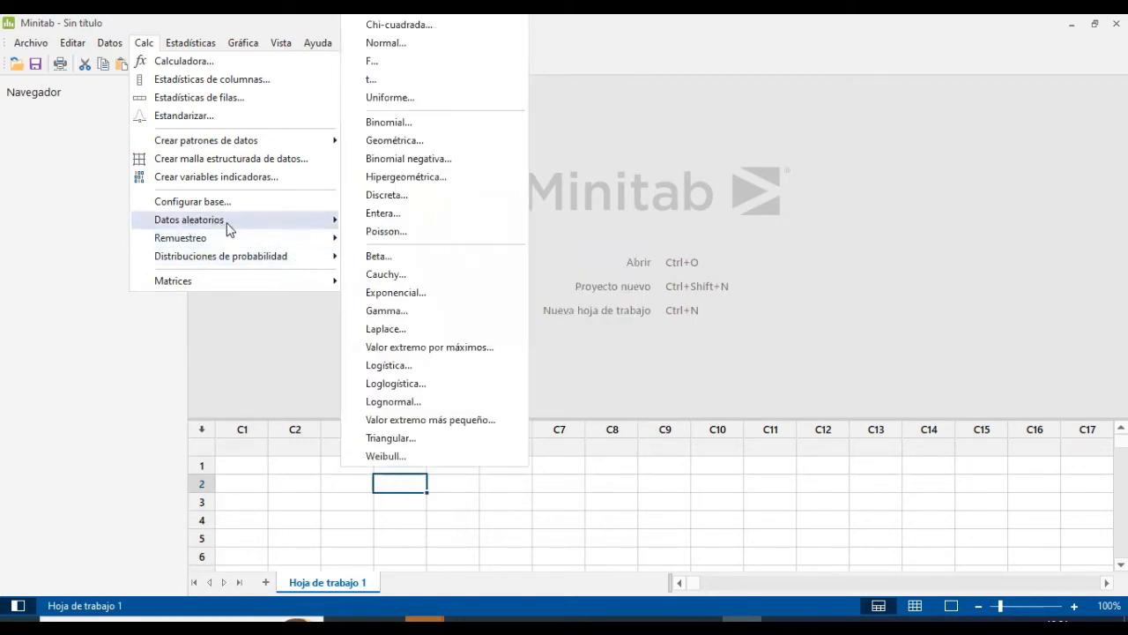
pyautogui.moveTo(233, 228)
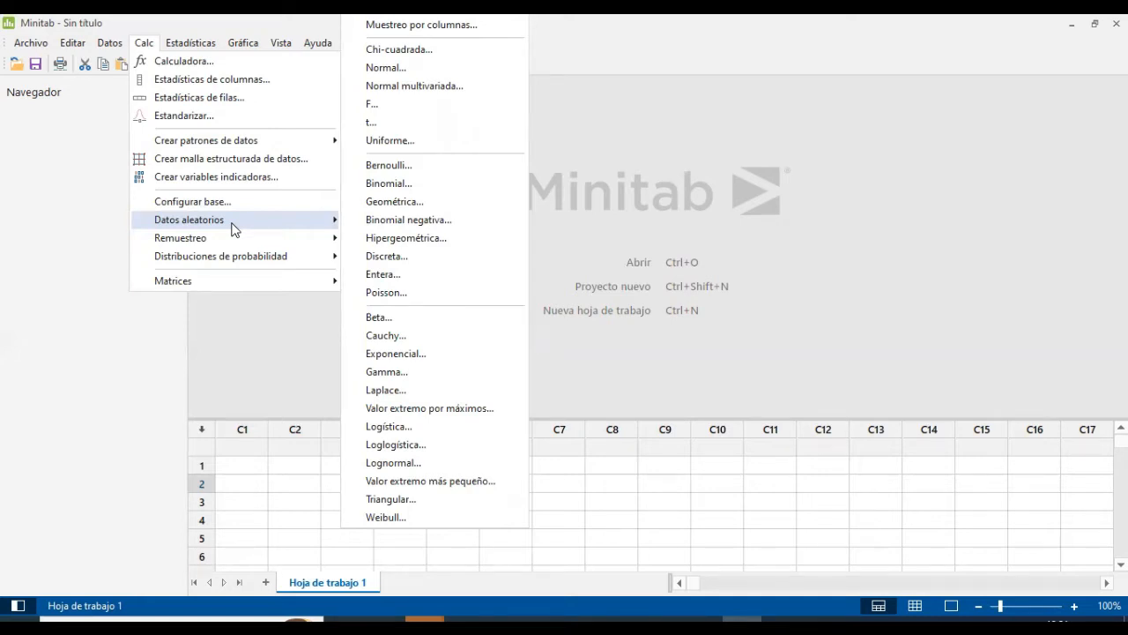
pyautogui.click(177, 312)
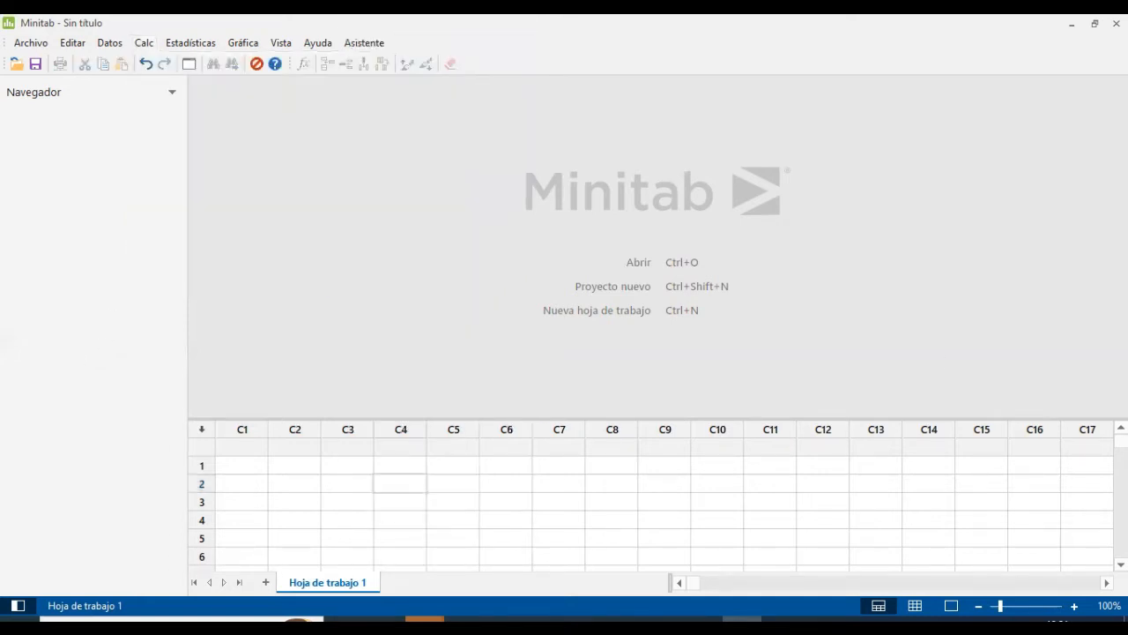
# Switch to the Excel workbook and clear the numbers in cells A2:A7
pyautogui.click(782, 619)
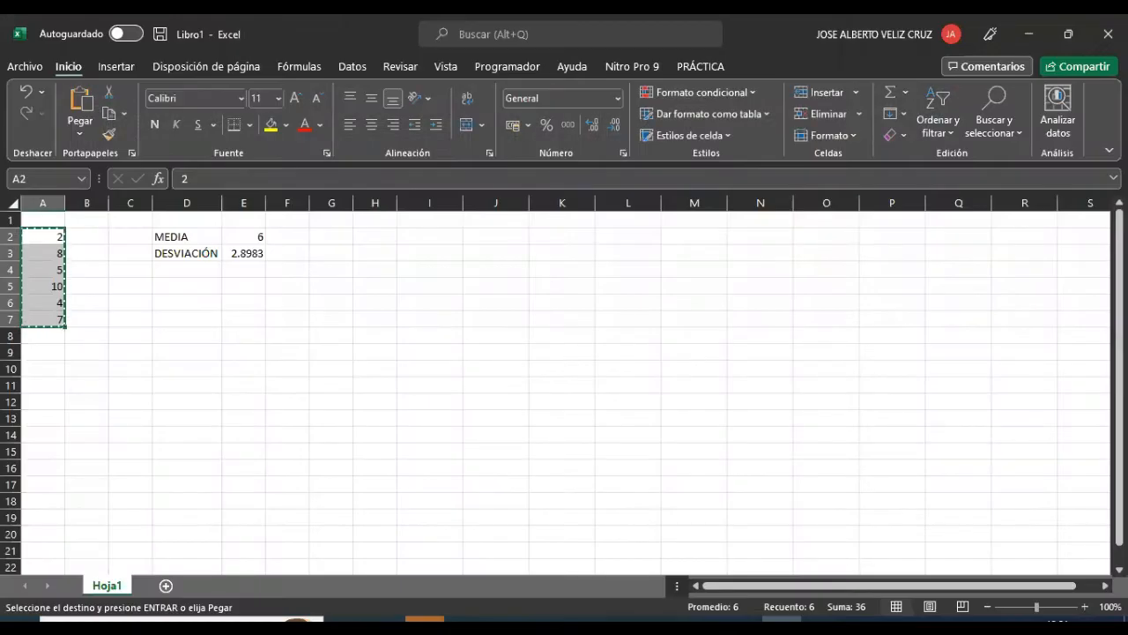
pyautogui.click(409, 366)
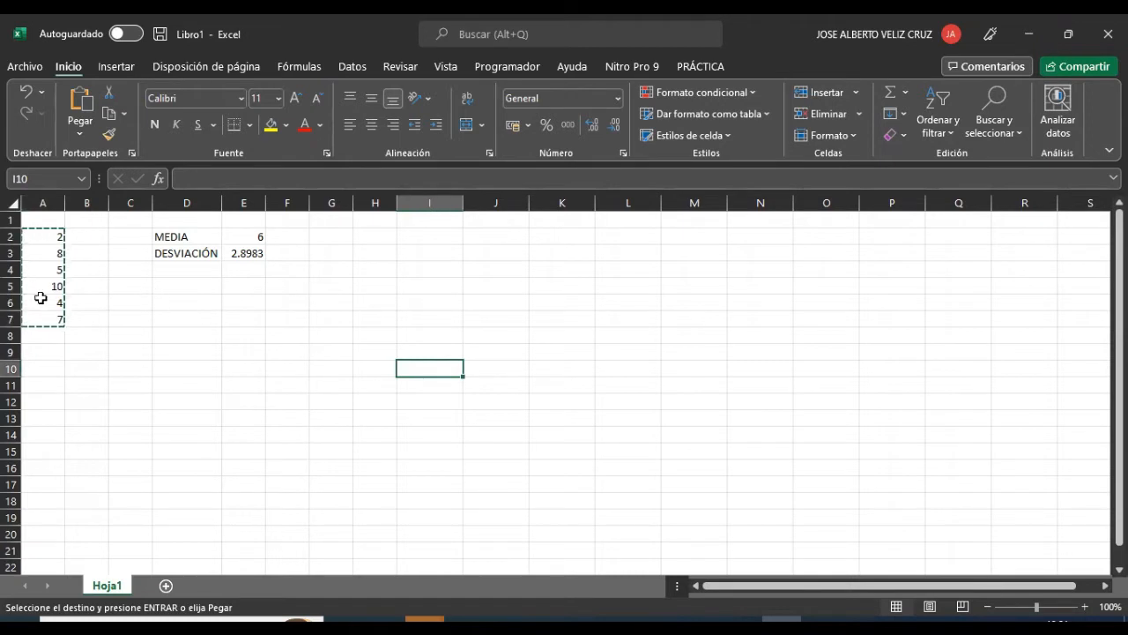
pyautogui.click(115, 285)
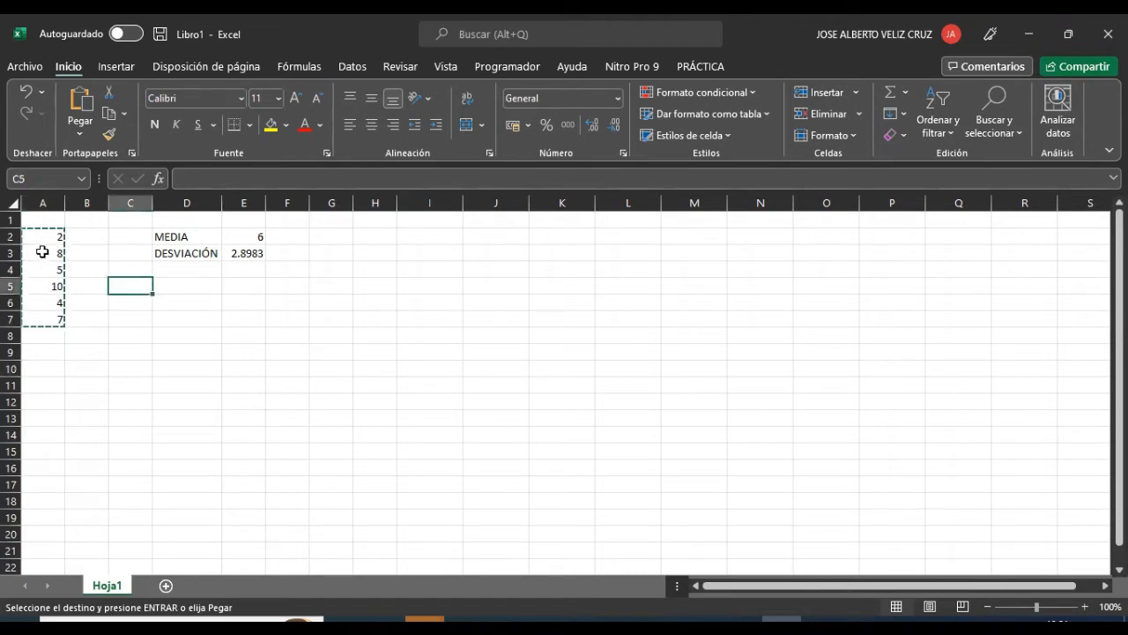
pyautogui.moveTo(48, 235); pyautogui.dragTo(51, 313)
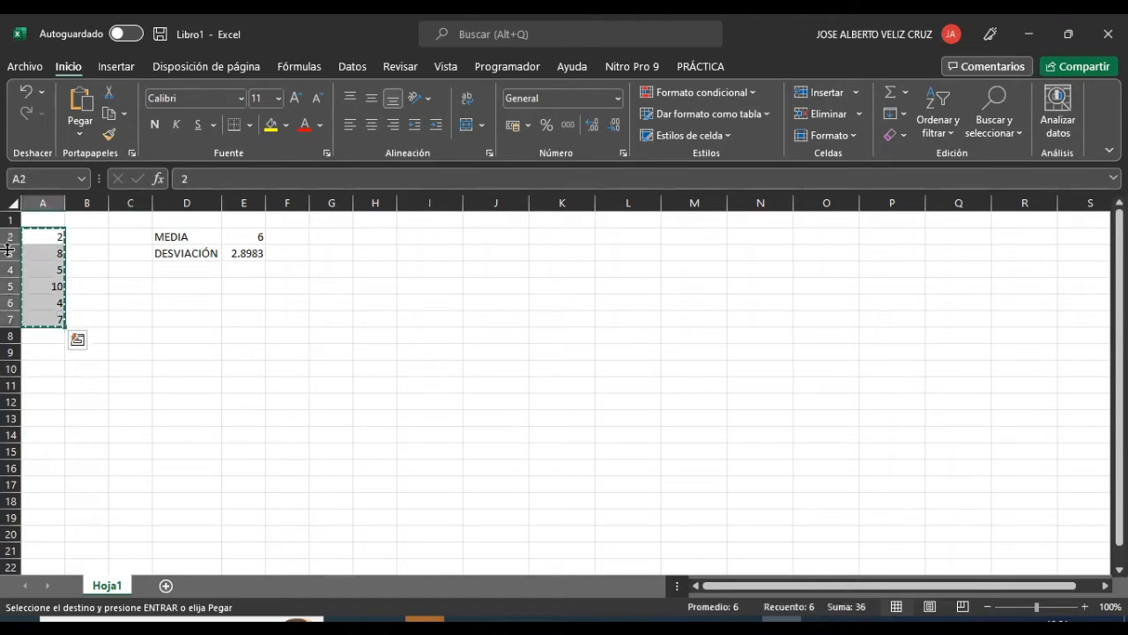
pyautogui.press('Escape')
pyautogui.press('Delete')
pyautogui.click(246, 334)
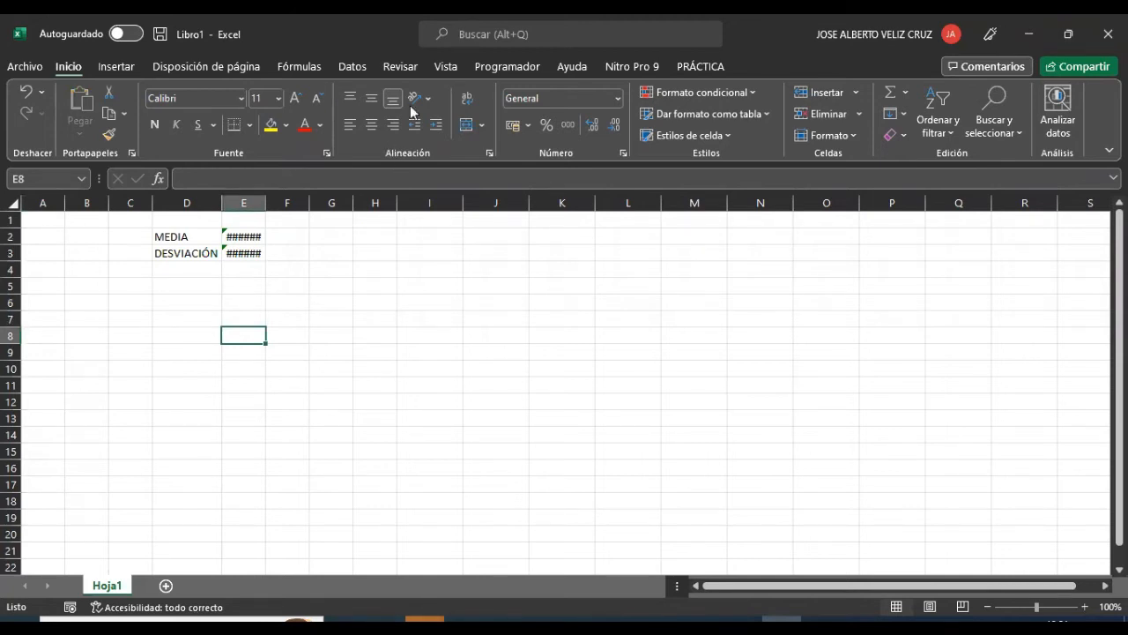
pyautogui.hotkey('alt', 'F11')
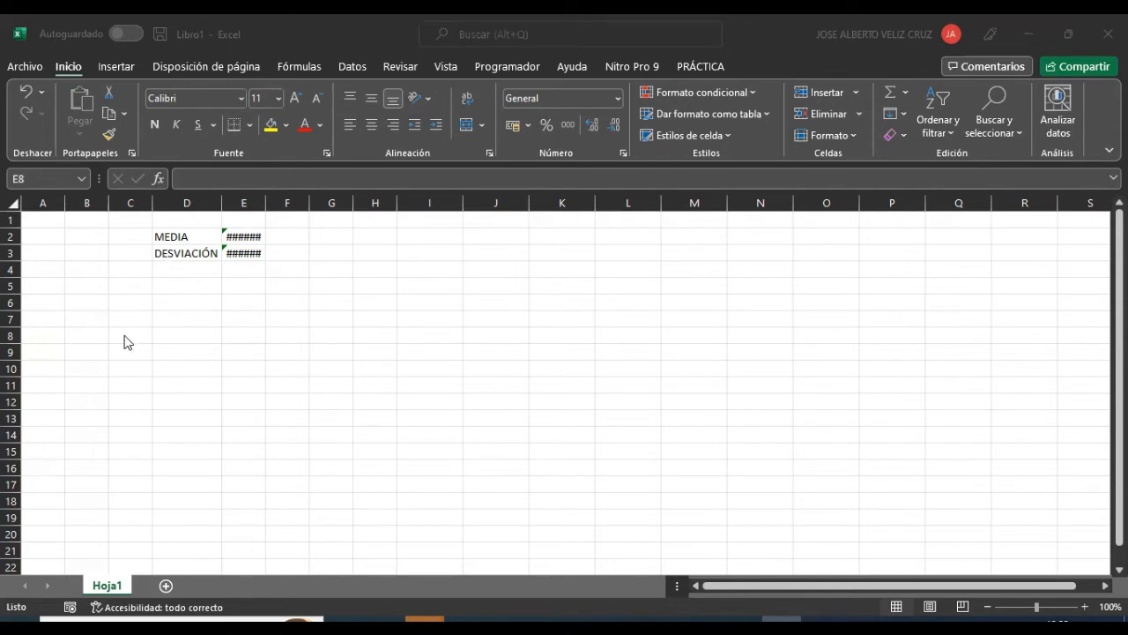
# Enter the heading PROBLEMA in cell A1
pyautogui.click(50, 227)
pyautogui.write('PROBLEMA')
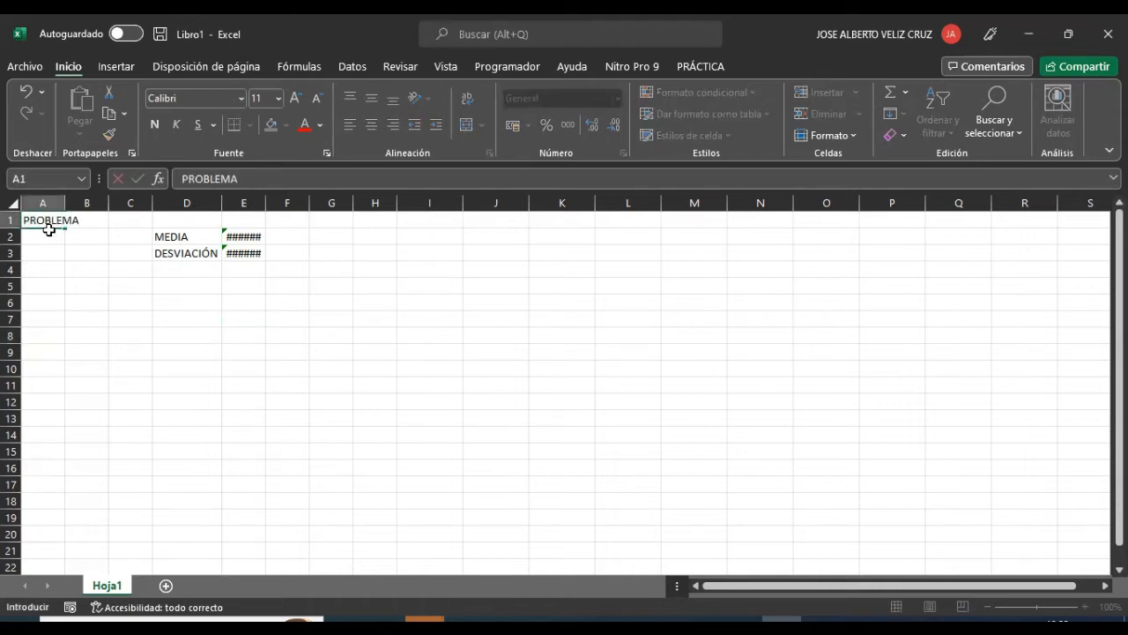
pyautogui.press('Return')
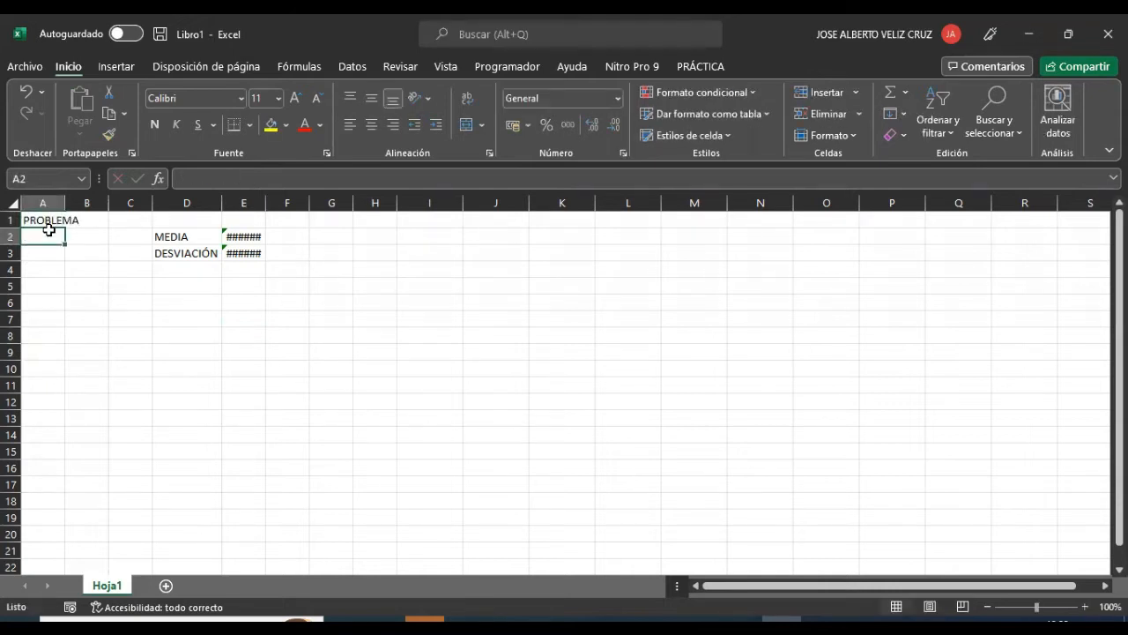
# Insert an empty row directly above the MEDIA row
pyautogui.rightClick(10, 240)
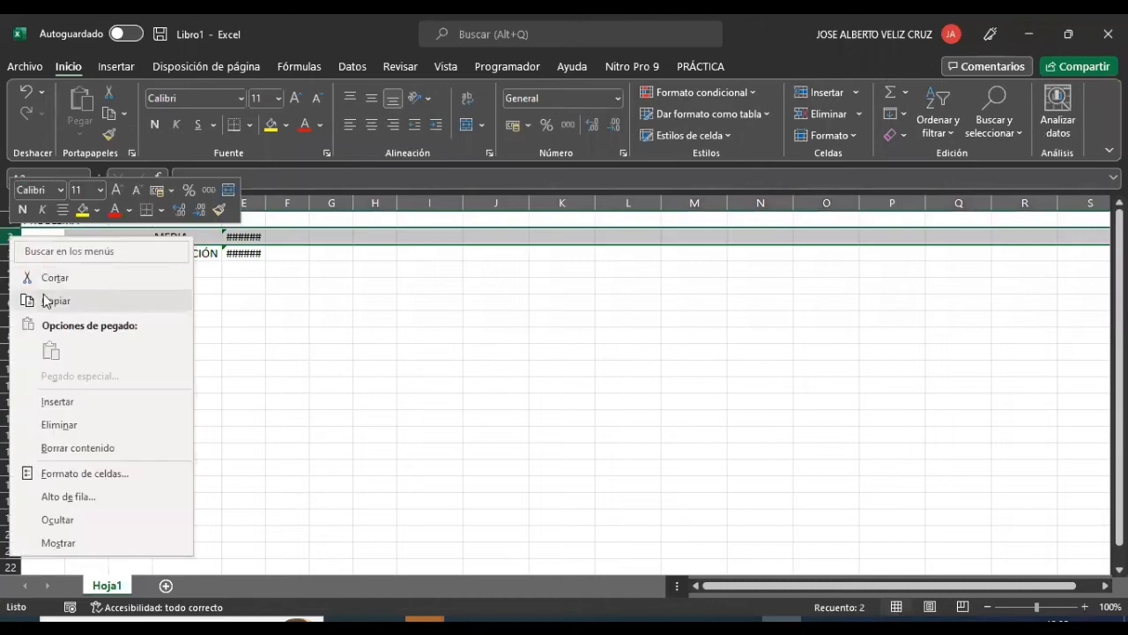
pyautogui.click(55, 402)
pyautogui.click(231, 342)
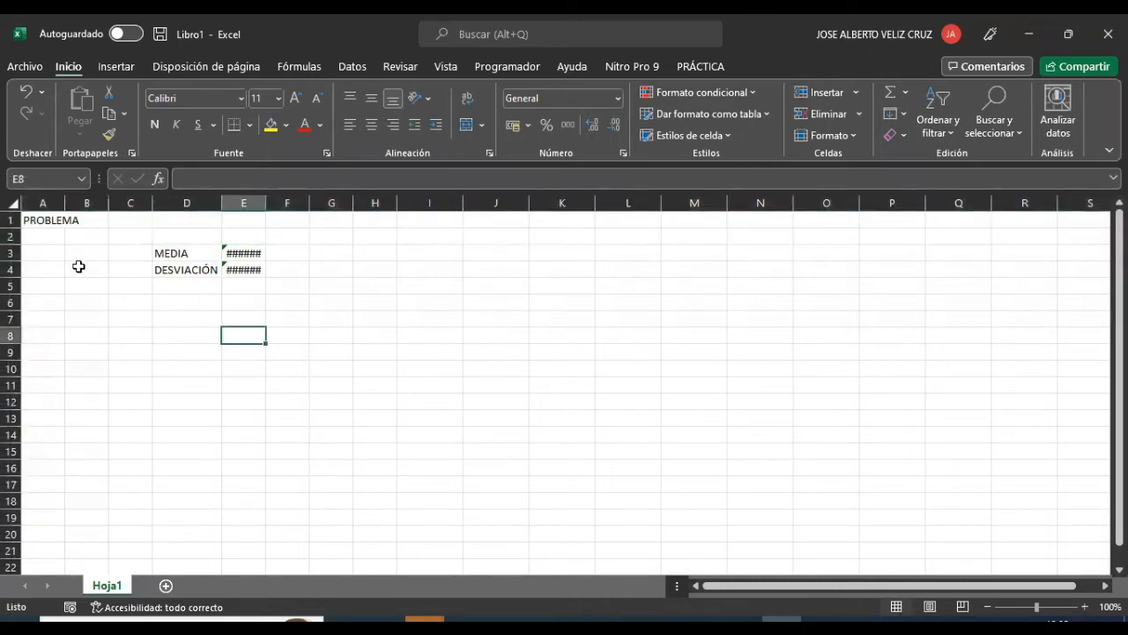
pyautogui.click(45, 239)
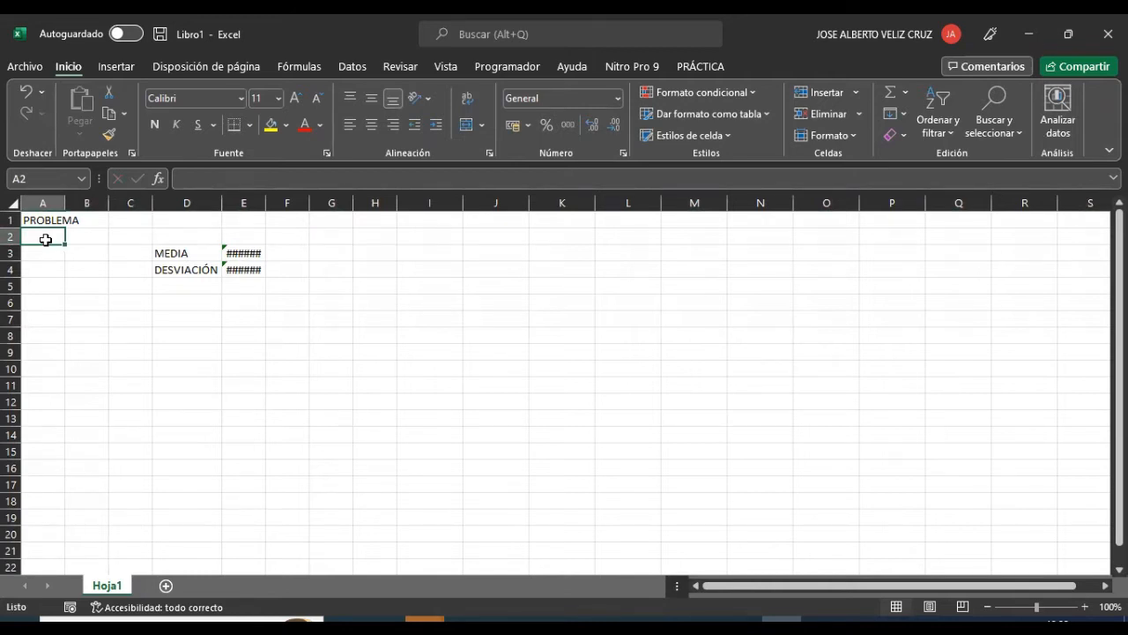
pyautogui.write('UNA MUESTR')
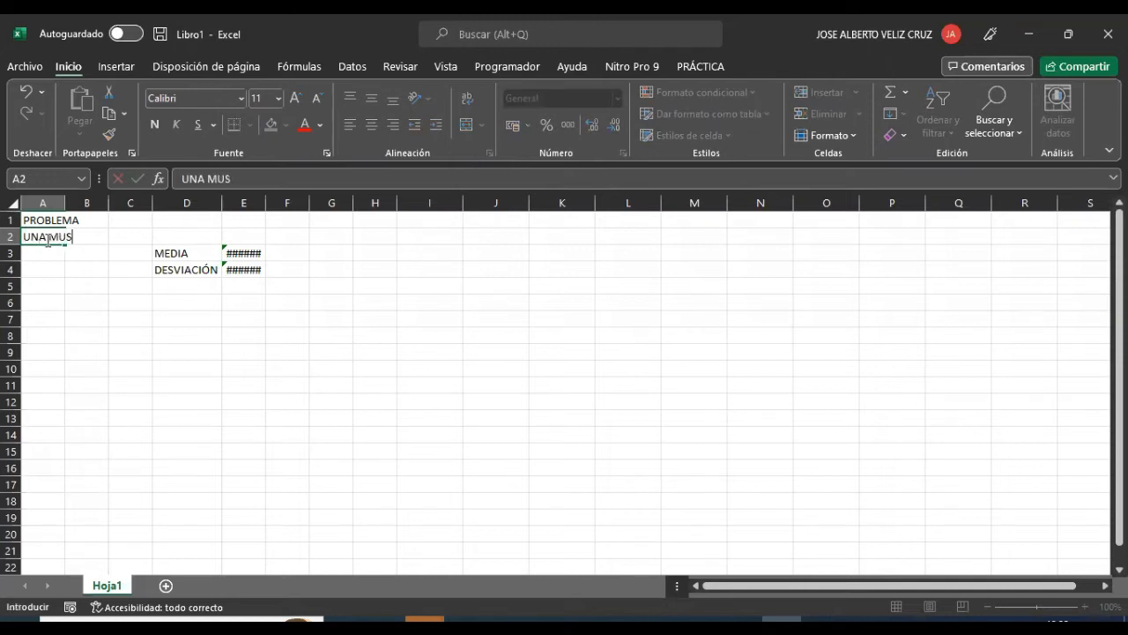
pyautogui.write('A 20')
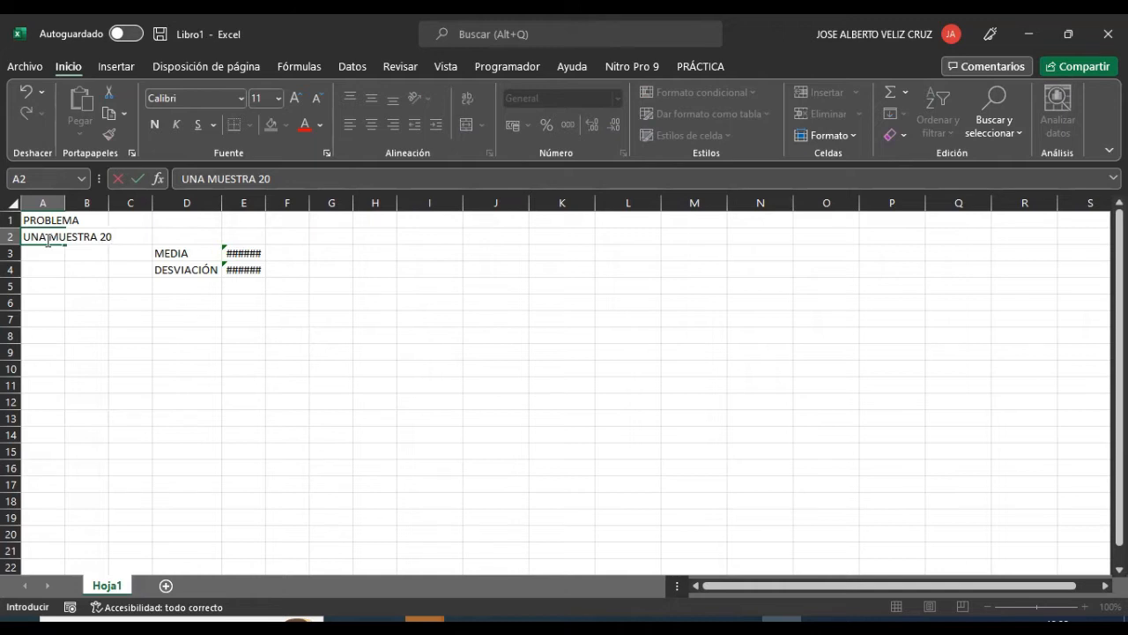
pyautogui.press('BackSpace')
pyautogui.press('BackSpace')
pyautogui.press('BackSpace')
pyautogui.press('BackSpace')
pyautogui.press('BackSpace')
pyautogui.press('BackSpace')
pyautogui.press('BackSpace')
pyautogui.press('BackSpace')
pyautogui.press('BackSpace')
pyautogui.press('BackSpace')
pyautogui.press('BackSpace')
pyautogui.press('BackSpace')
pyautogui.press('BackSpace')
pyautogui.press('BackSpace')
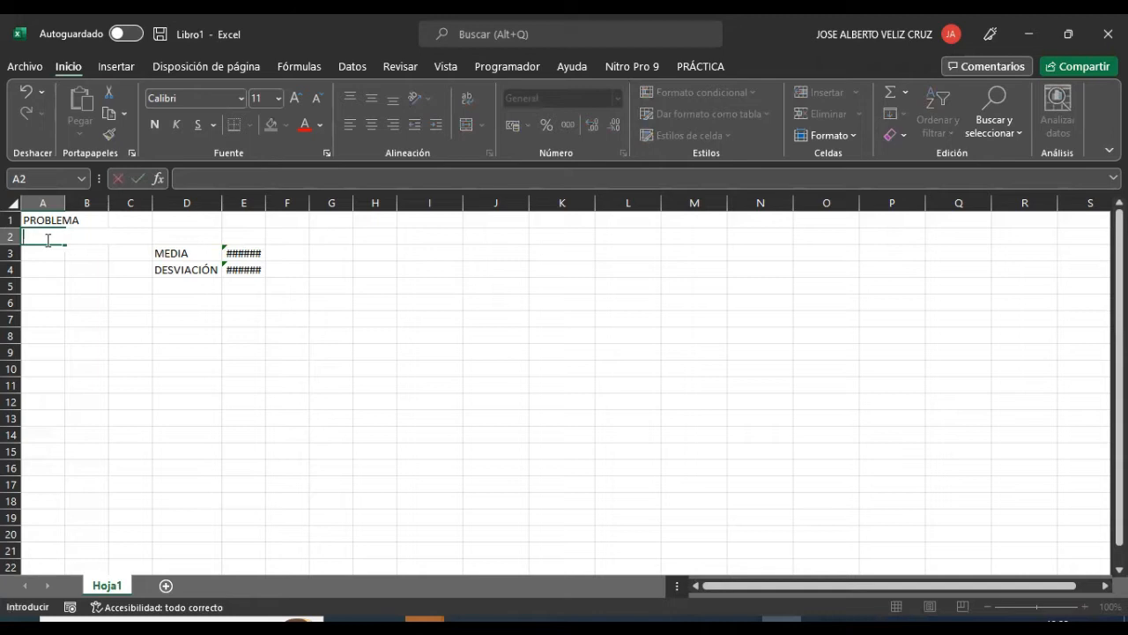
# Begin the problem statement in cell A2 with "Una empresa produce gaseosas, de las cuales el 3% tiene algún tipo de defecto."
pyautogui.write('Una emp0resa')
pyautogui.press('BackSpace')
pyautogui.press('BackSpace')
pyautogui.press('BackSpace')
pyautogui.press('BackSpace')
pyautogui.press('BackSpace')
pyautogui.write('resa produce')
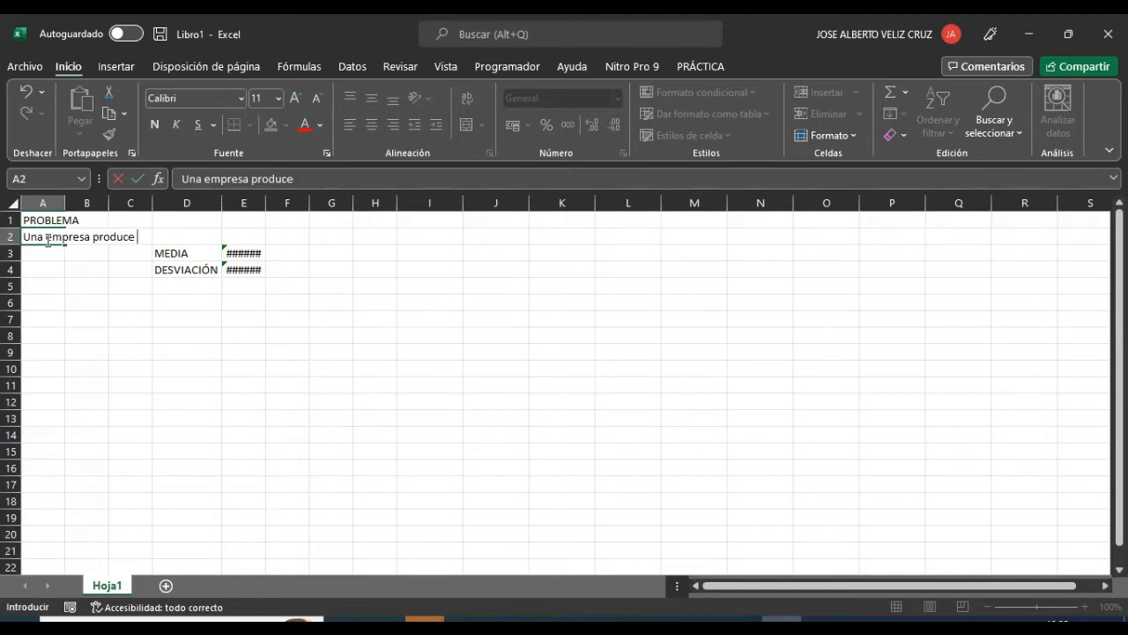
pyautogui.write(' cajas')
pyautogui.press('BackSpace')
pyautogui.press('BackSpace')
pyautogui.press('BackSpace')
pyautogui.press('BackSpace')
pyautogui.press('BackSpace')
pyautogui.write('gaseosas, de las cuales el')
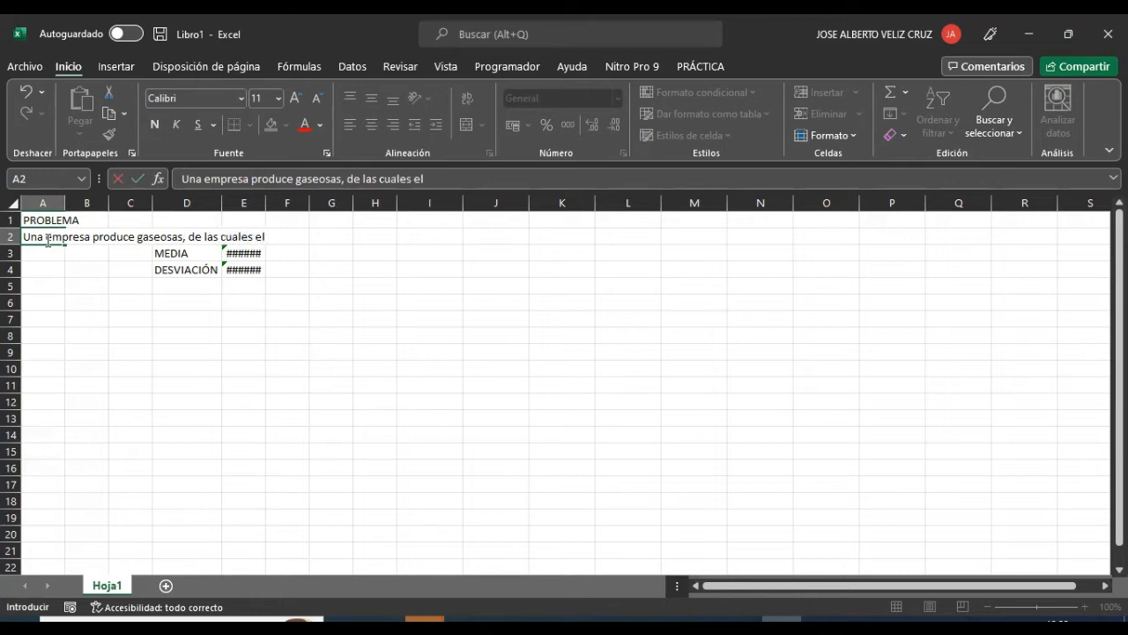
pyautogui.write(' 3% tiene alg')
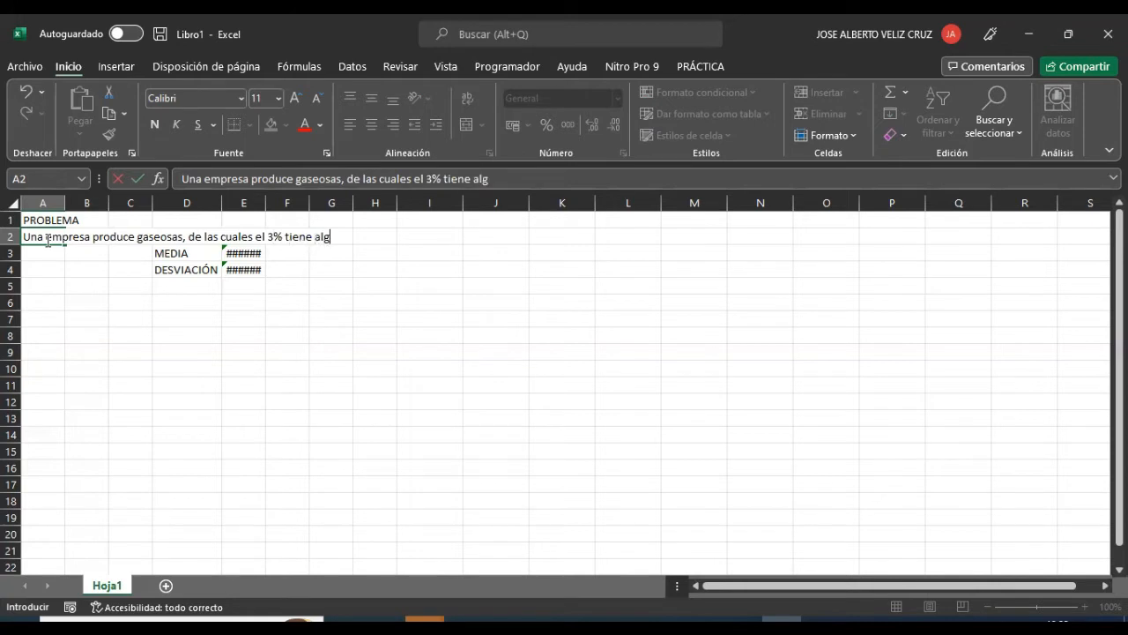
pyautogui.write('ún tipo de defecto.')
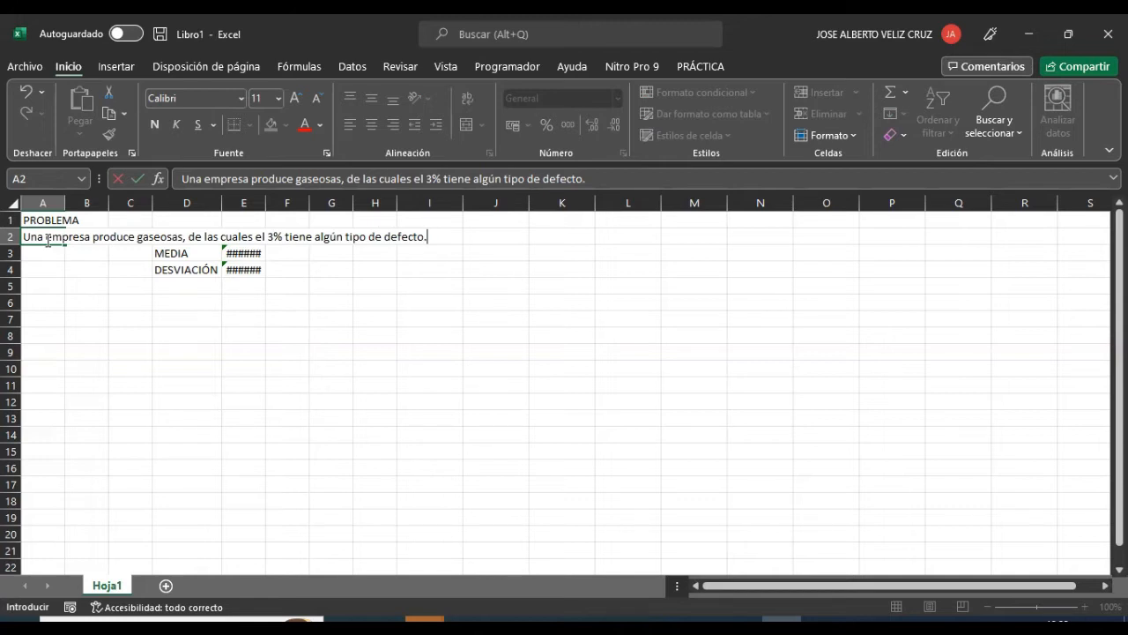
# Continue the problem statement in A2 with the sentence "Si se toma una muestra de 20 gaseosas."
pyautogui.write('Si se toma una muestra de ')
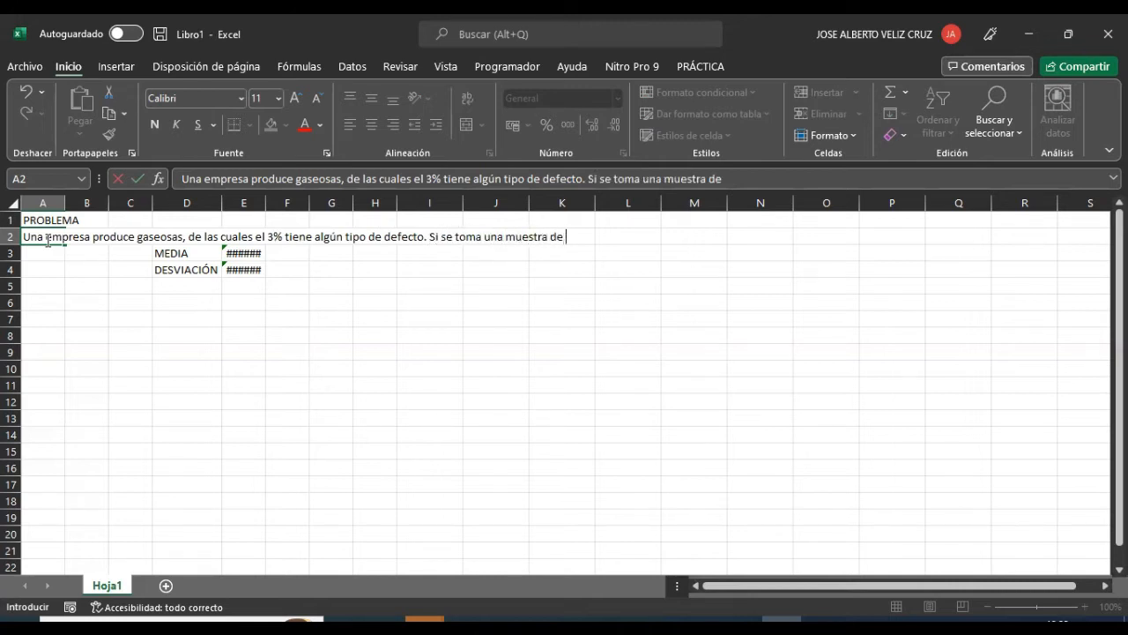
pyautogui.write('20 gaseosas')
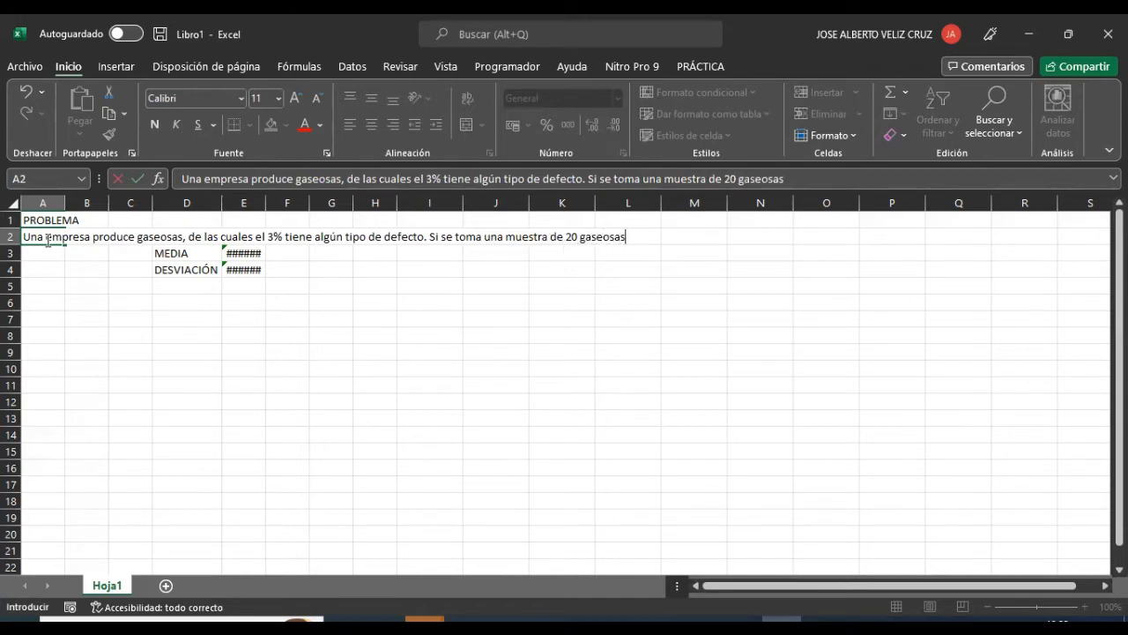
pyautogui.write('.')
# Add the question "¿Cuál sería la probabilidad de encontrar X productos?" to the end of the problem statement in A2
pyautogui.write('¿Cuál sería la pro')
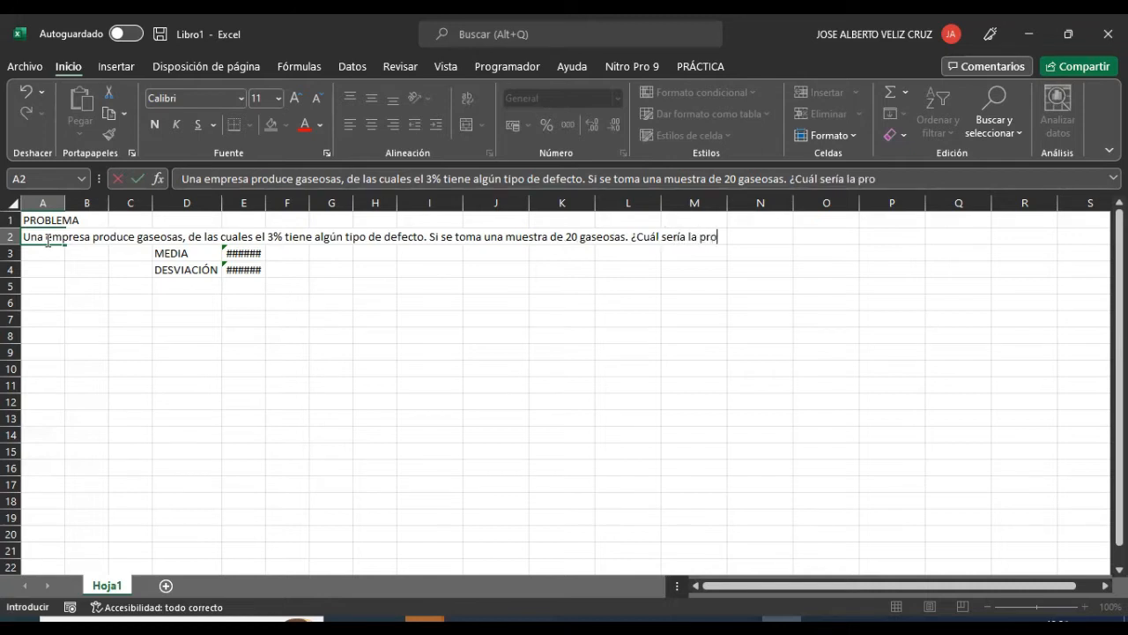
pyautogui.write('babilidad ')
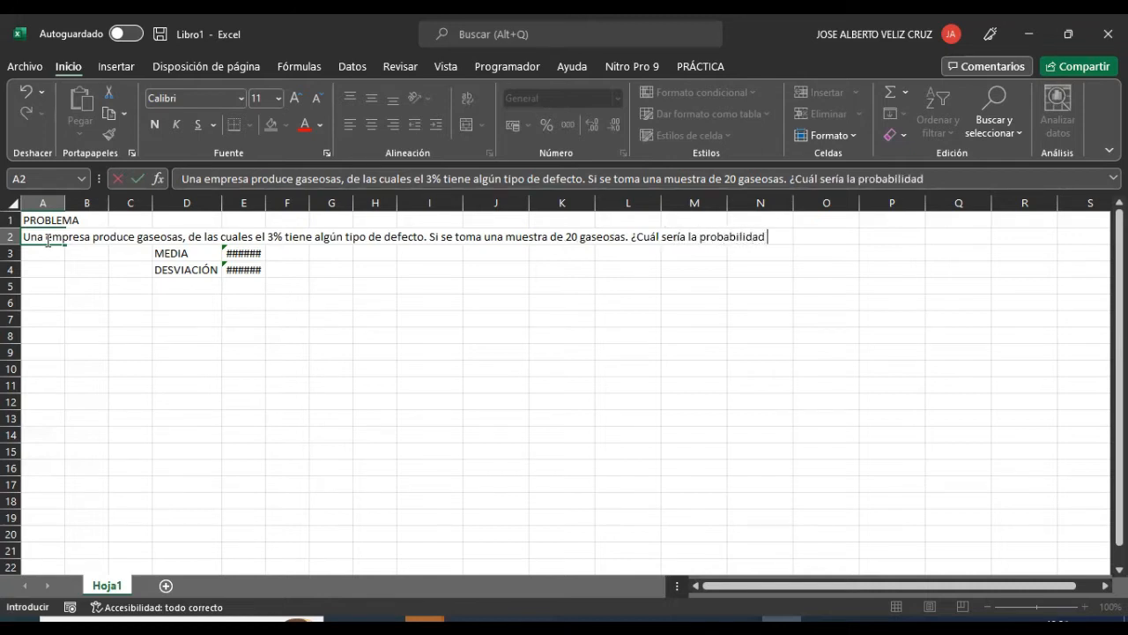
pyautogui.write('de encontrar ')
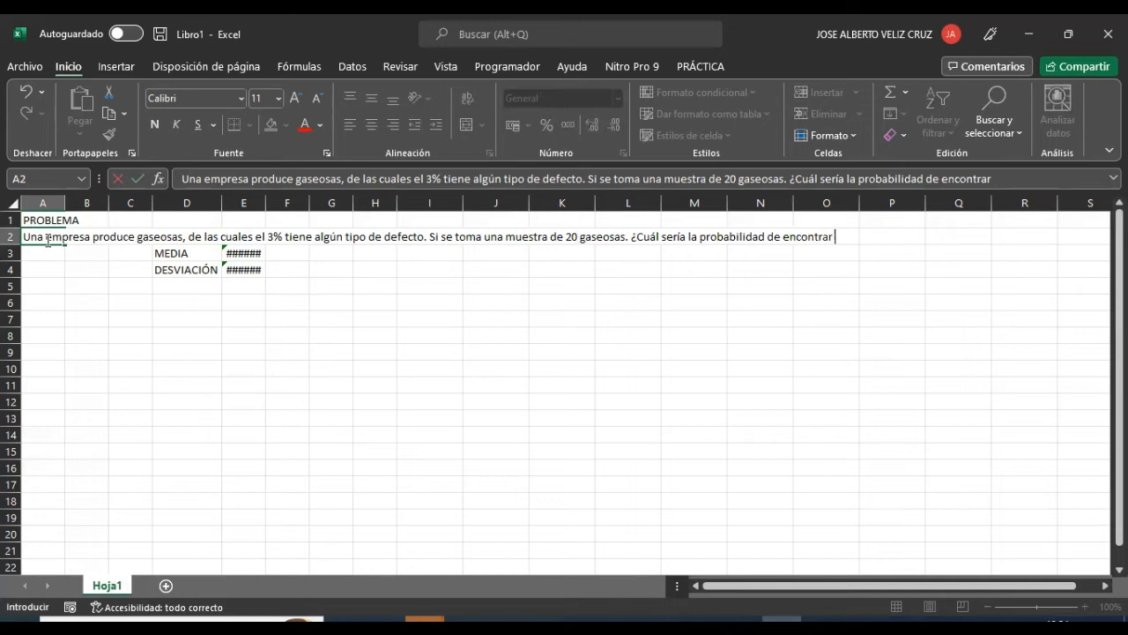
pyautogui.write('X?')
pyautogui.click(842, 237)
pyautogui.write('prod')
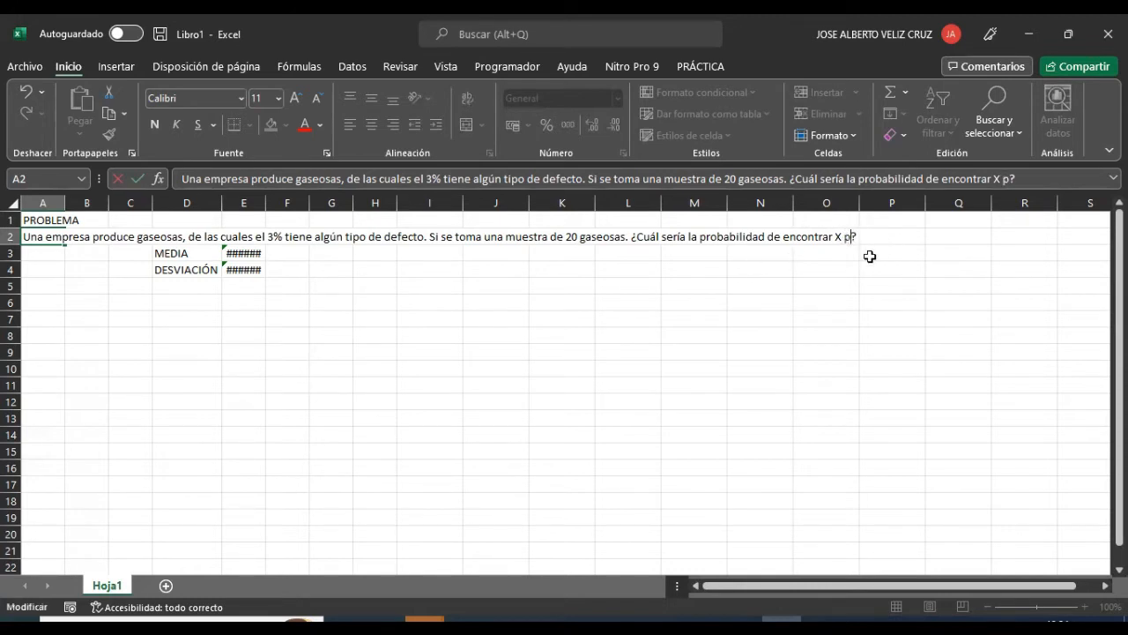
pyautogui.write('uctos')
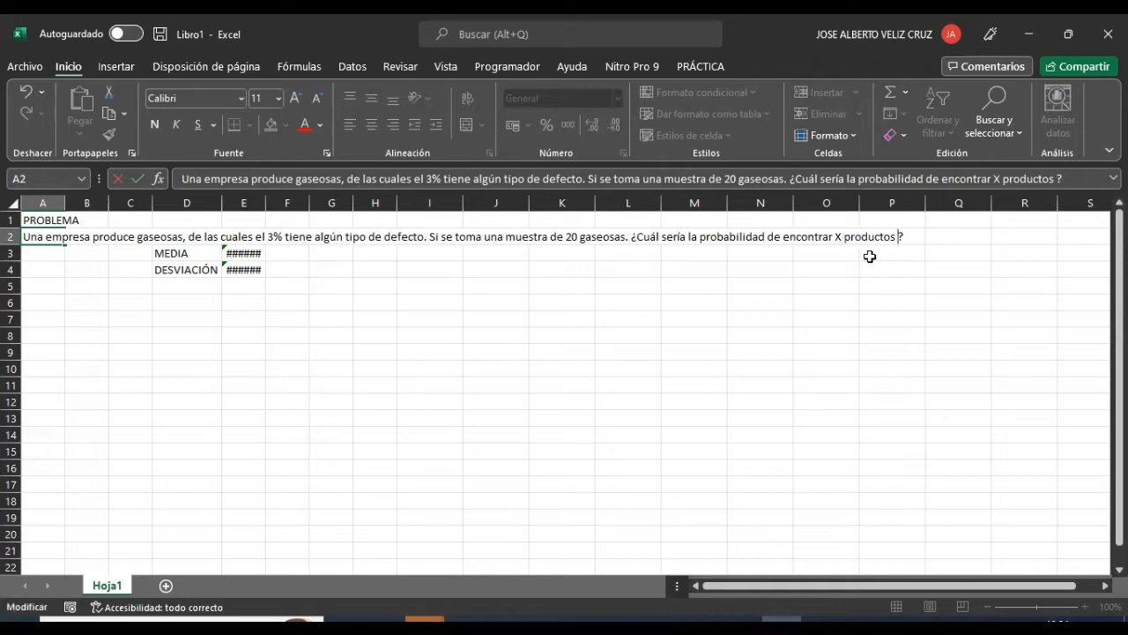
# Replace "productos" with "gaseosas defectuosas" in the question in A2 and commit the cell
pyautogui.press('BackSpace')
pyautogui.press('BackSpace')
pyautogui.press('BackSpace')
pyautogui.press('BackSpace')
pyautogui.press('BackSpace')
pyautogui.press('BackSpace')
pyautogui.press('BackSpace')
pyautogui.press('BackSpace')
pyautogui.press('BackSpace')
pyautogui.press('BackSpace')
pyautogui.write('gaseosas d')
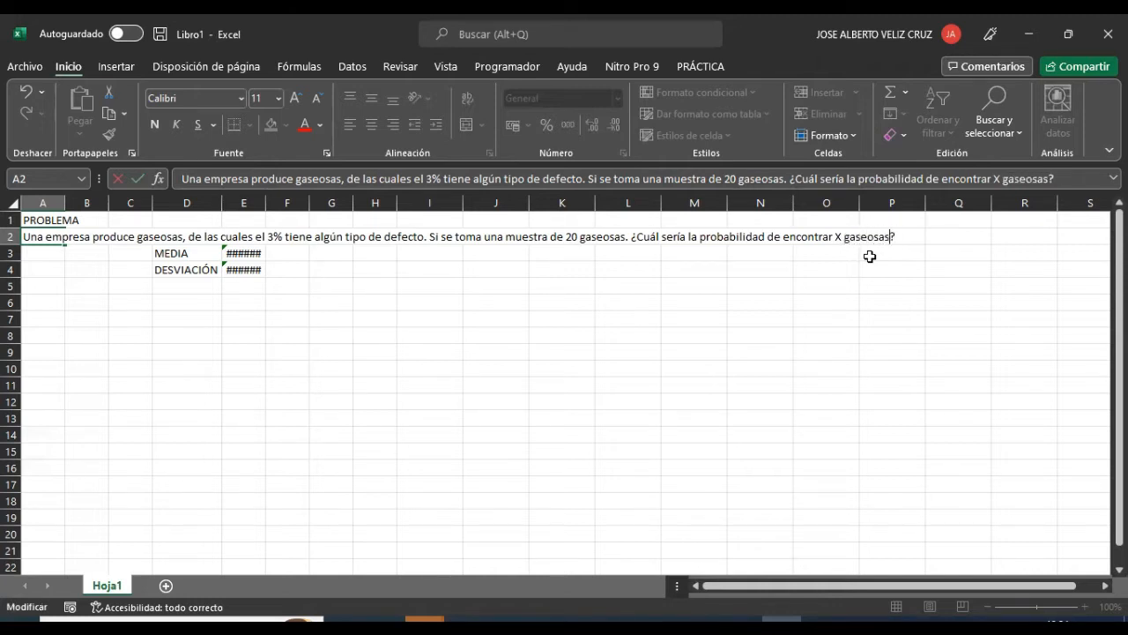
pyautogui.write('efectuosas')
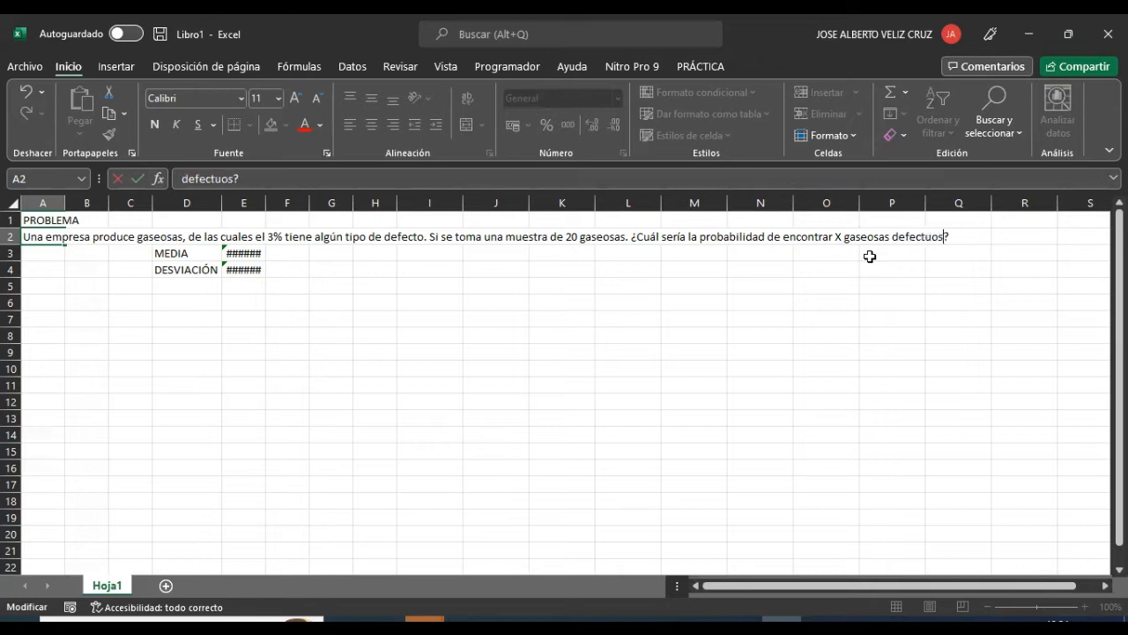
pyautogui.click(624, 303)
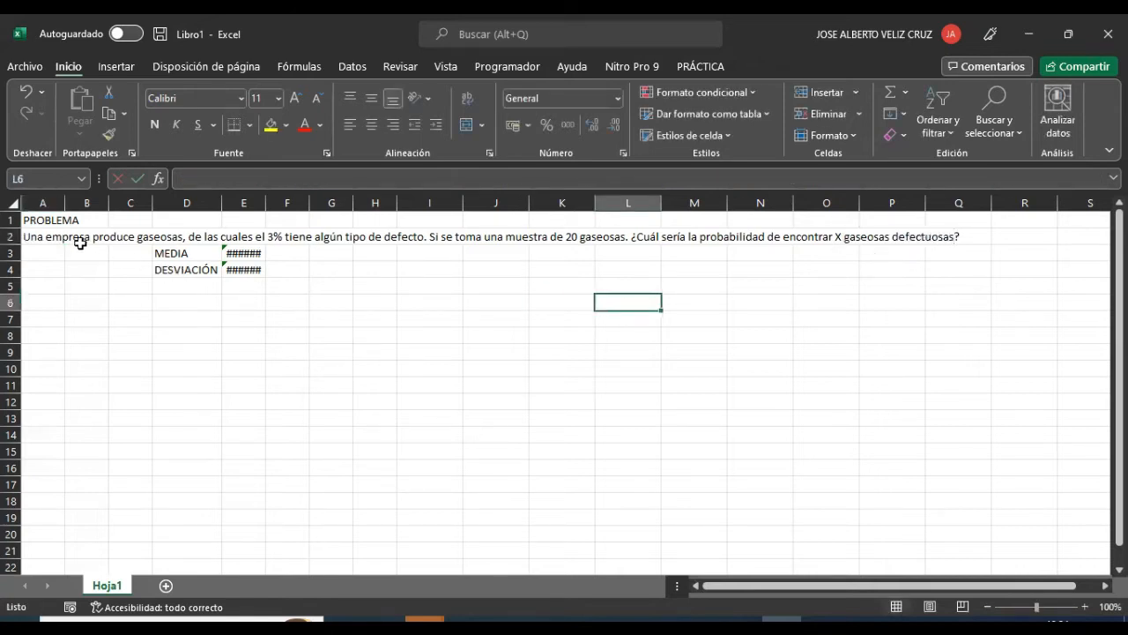
# Clear the MEDIA and DESVIACIÓN labels and their values from the rows below the problem statement
pyautogui.moveTo(181, 253); pyautogui.dragTo(259, 289)
pyautogui.press('Delete')
# List the problem data in A4:B5, entering "n =" with 20 and "p =" with 0.03
pyautogui.click(49, 268)
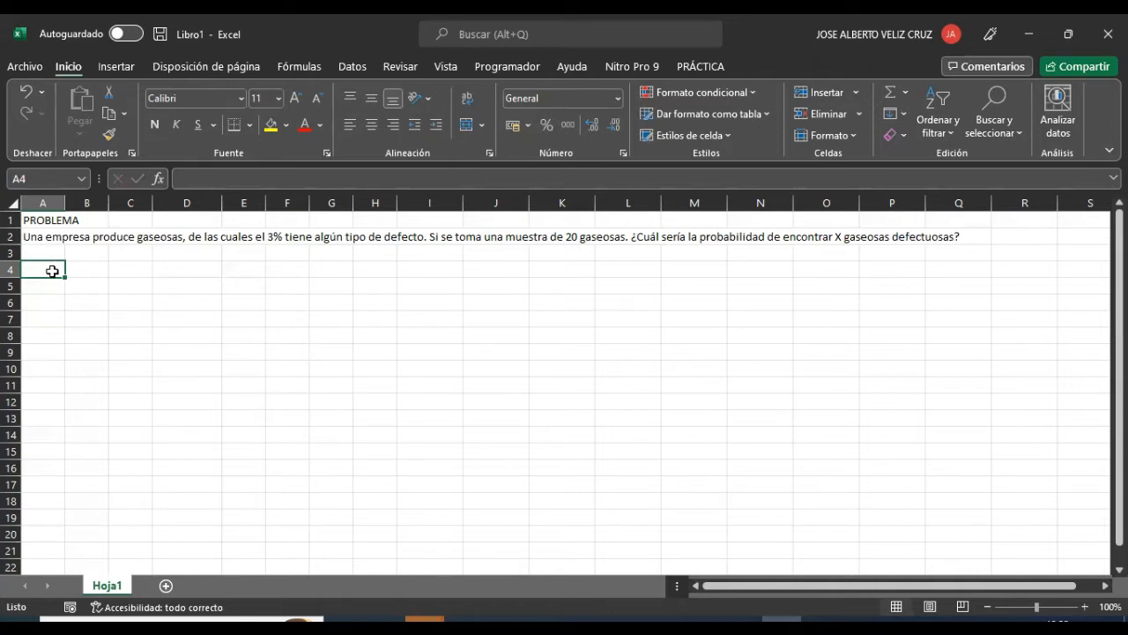
pyautogui.write('n =')
pyautogui.press('Tab')
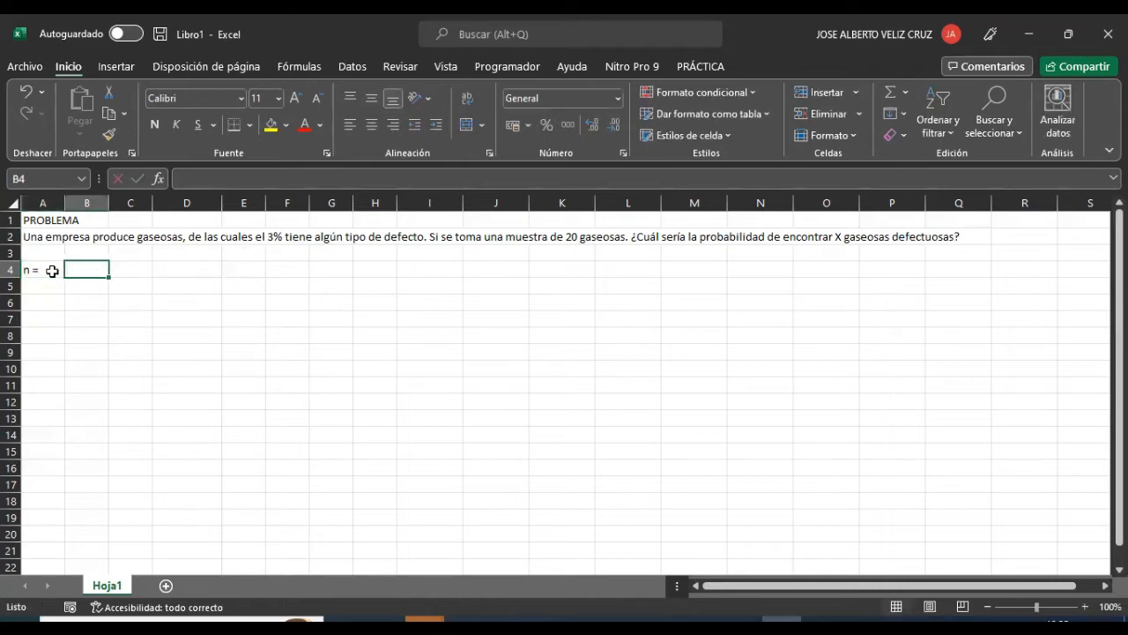
pyautogui.write('20')
pyautogui.press('Return')
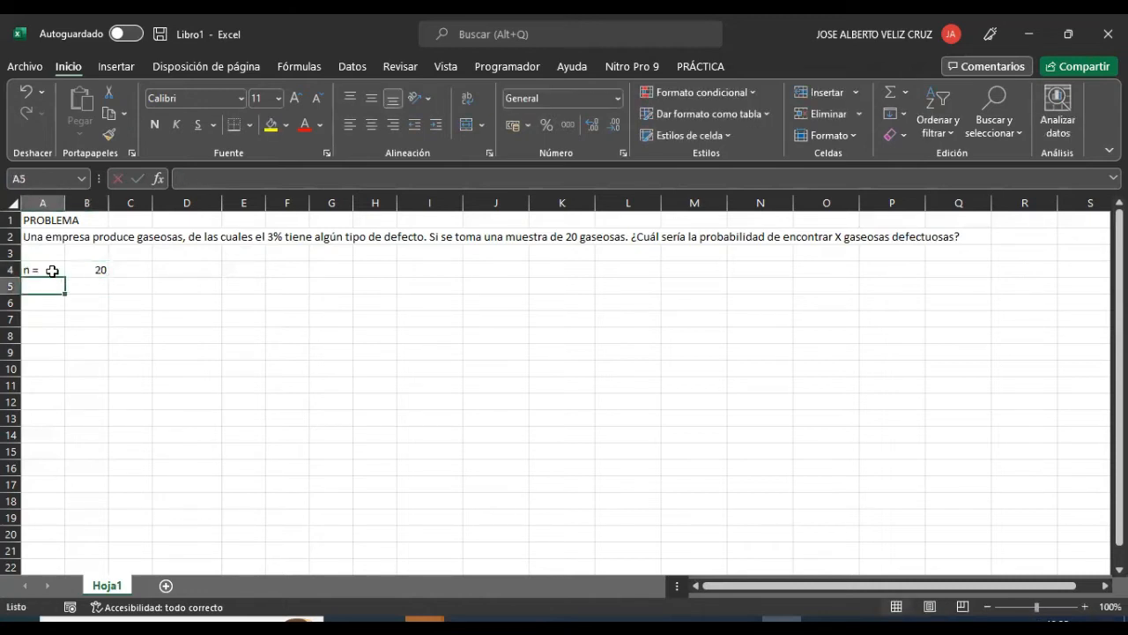
pyautogui.write('p =')
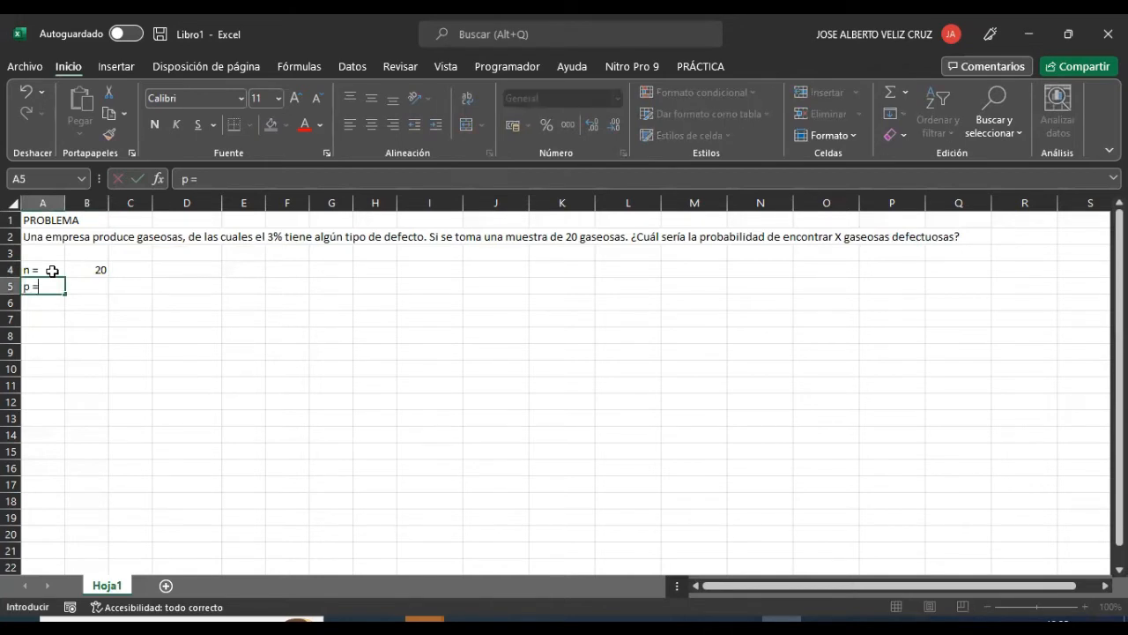
pyautogui.press('Tab')
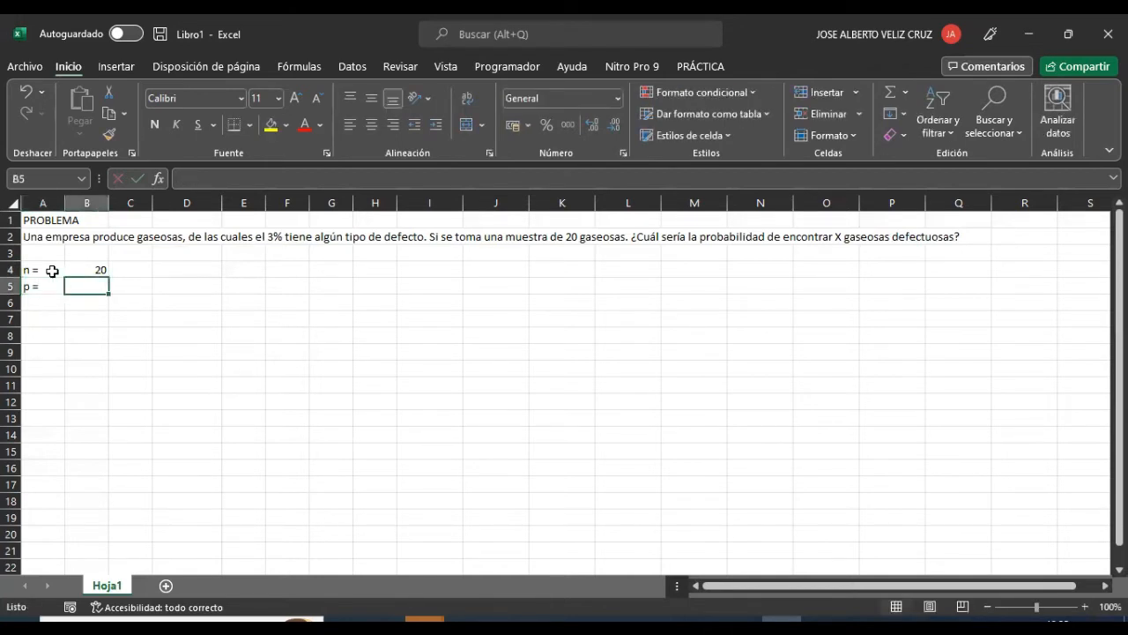
pyautogui.write('0.03')
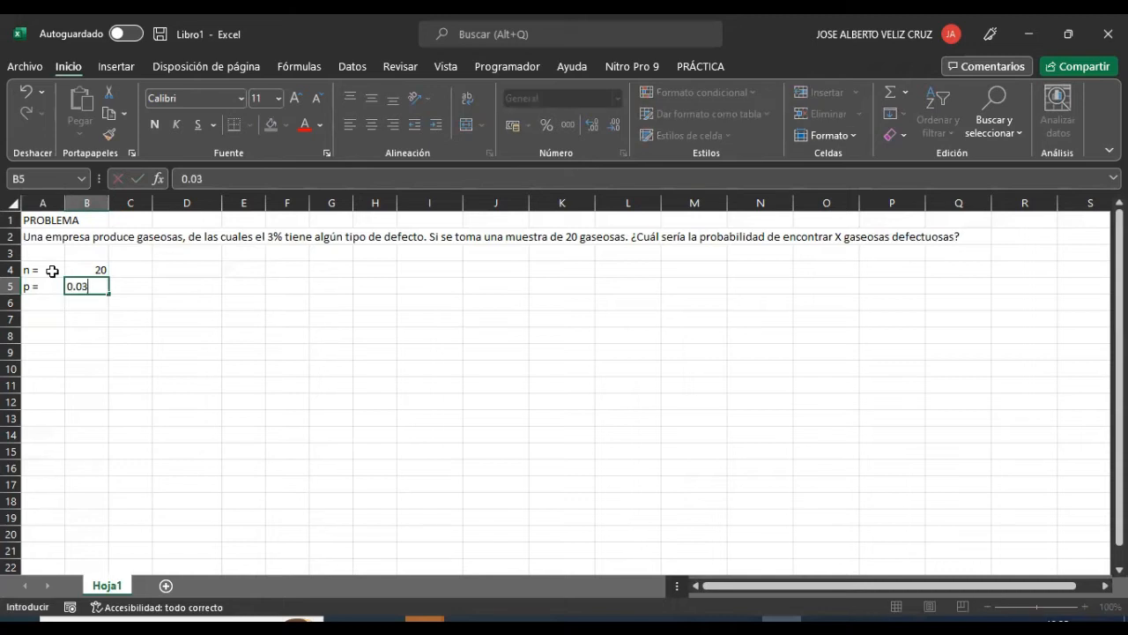
pyautogui.press('Return')
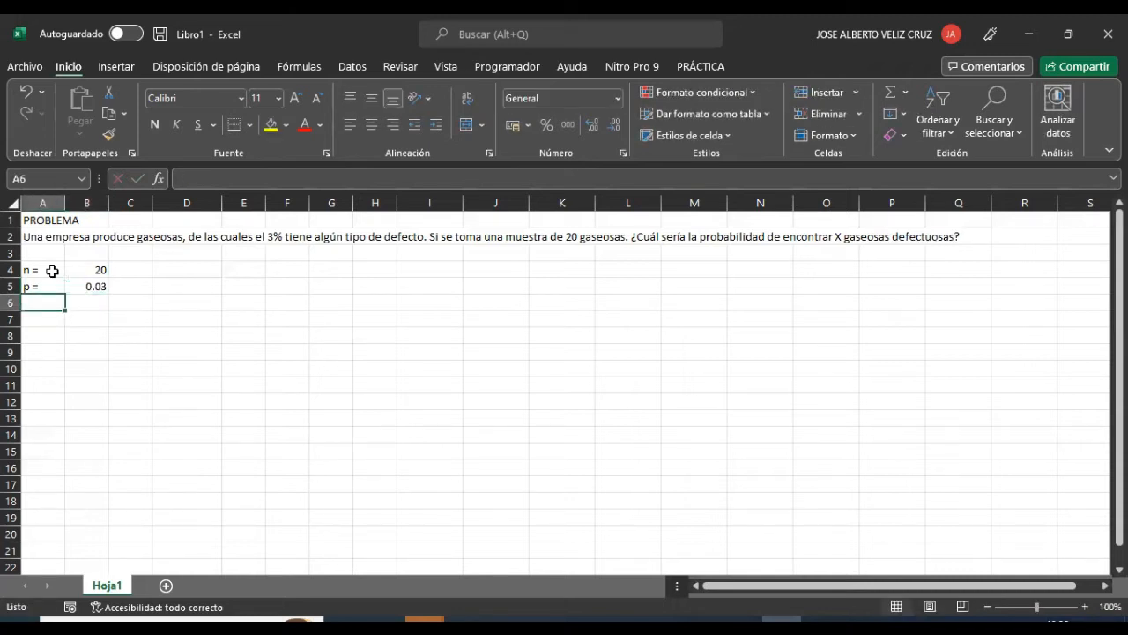
# Enter the label "q=" in A6 and calculate it in B6 with the formula =1-B5
pyautogui.write('q=')
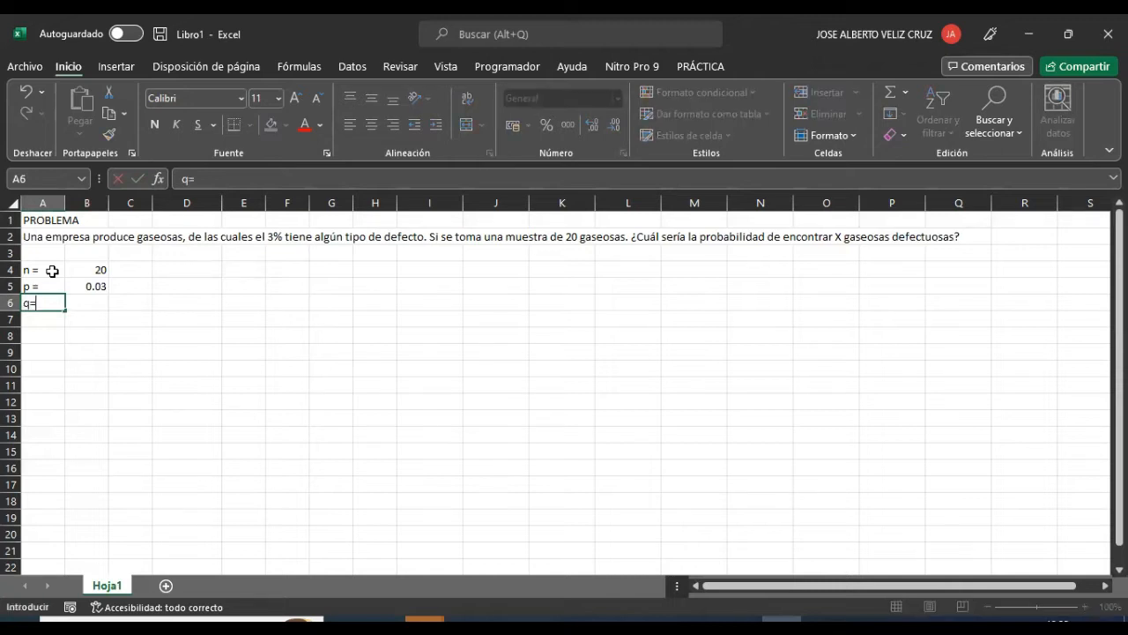
pyautogui.press('Tab')
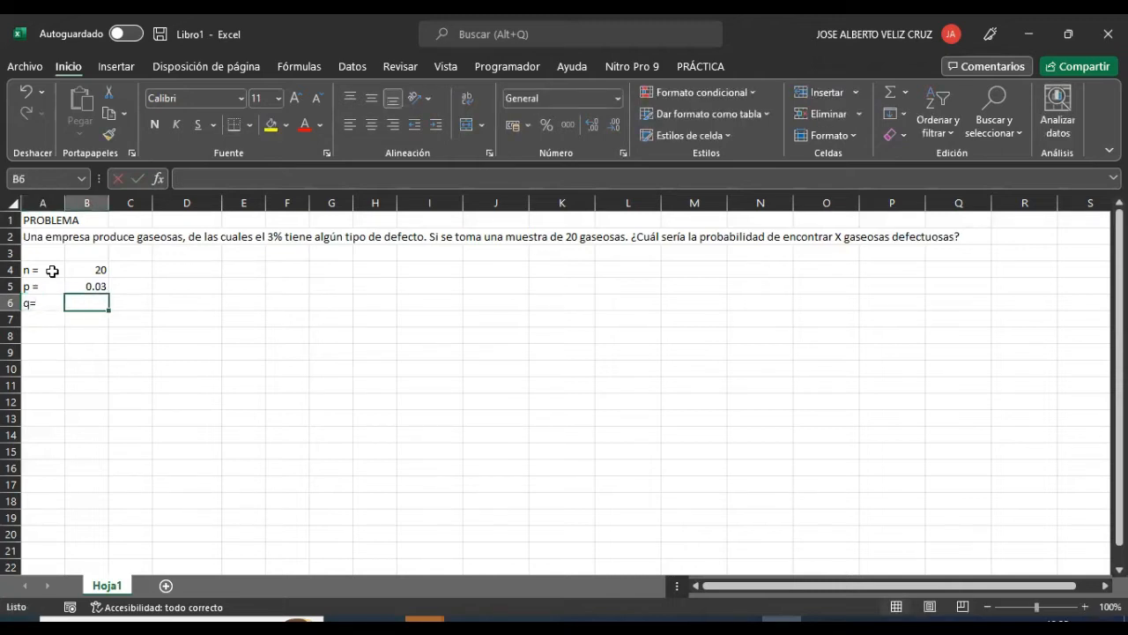
pyautogui.write('=1-')
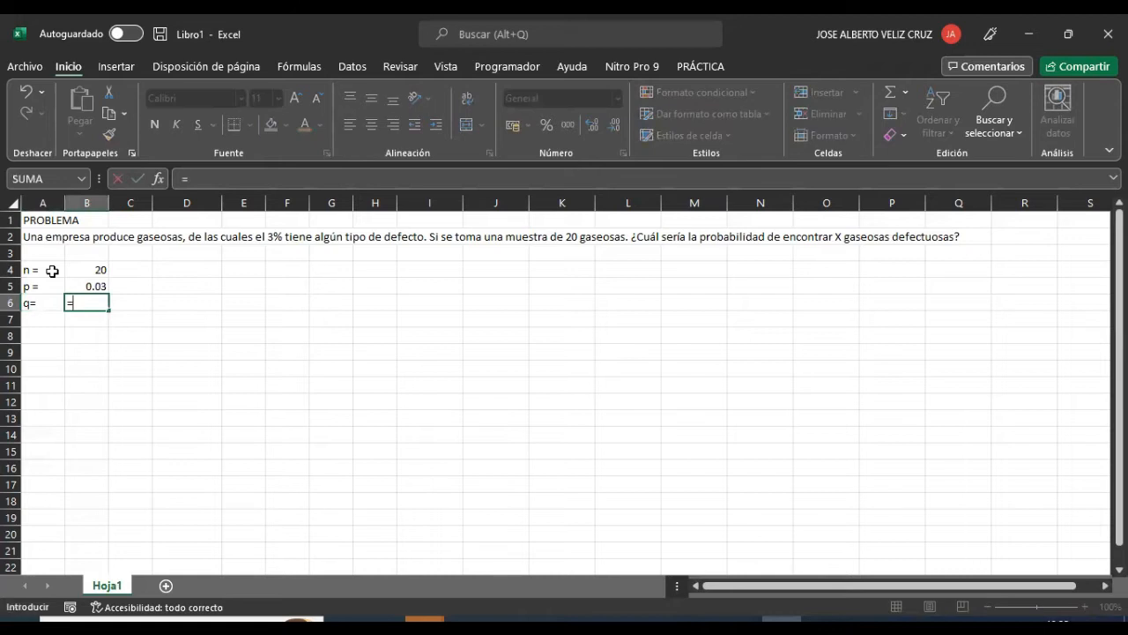
pyautogui.click(76, 282)
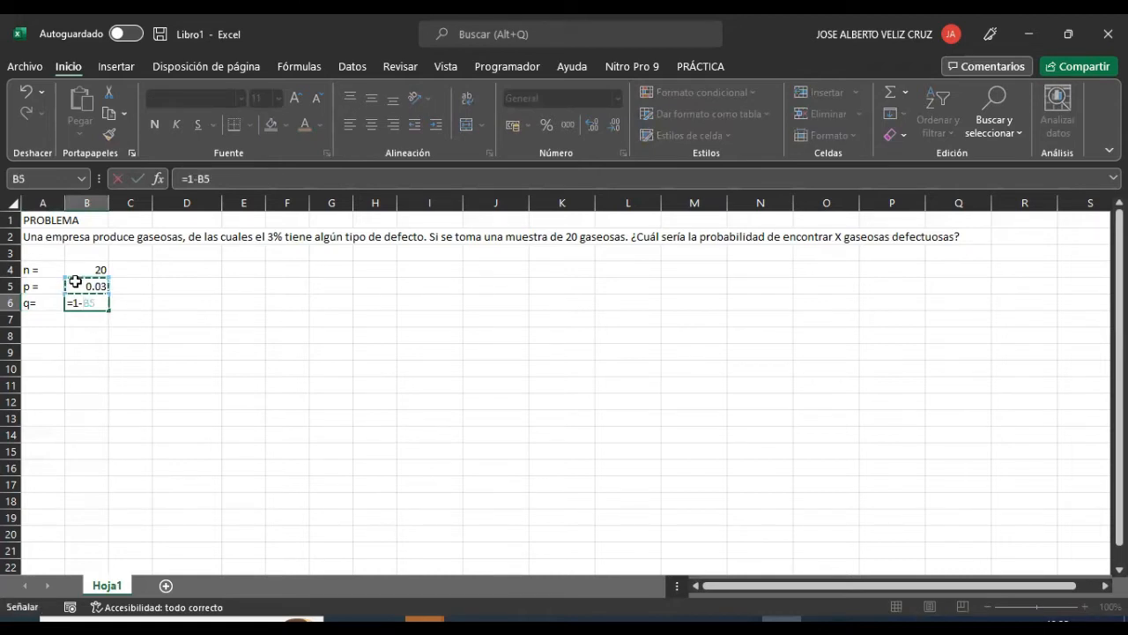
pyautogui.press('Return')
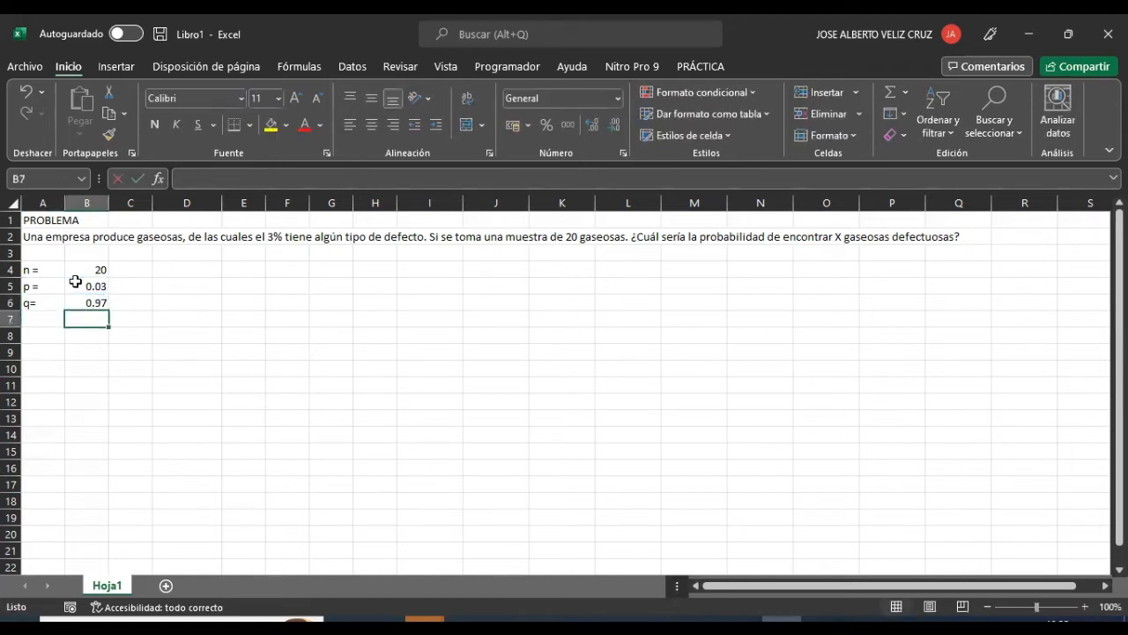
# Enter the label "x =" in A7 with a question mark beside it in B7
pyautogui.press('Left')
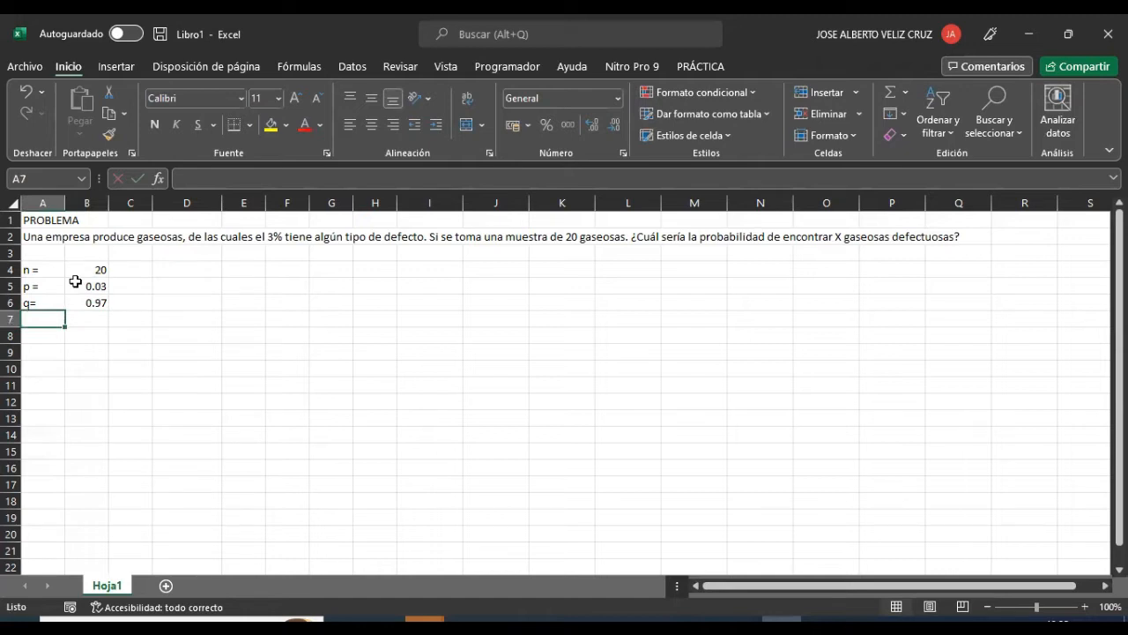
pyautogui.write('x =')
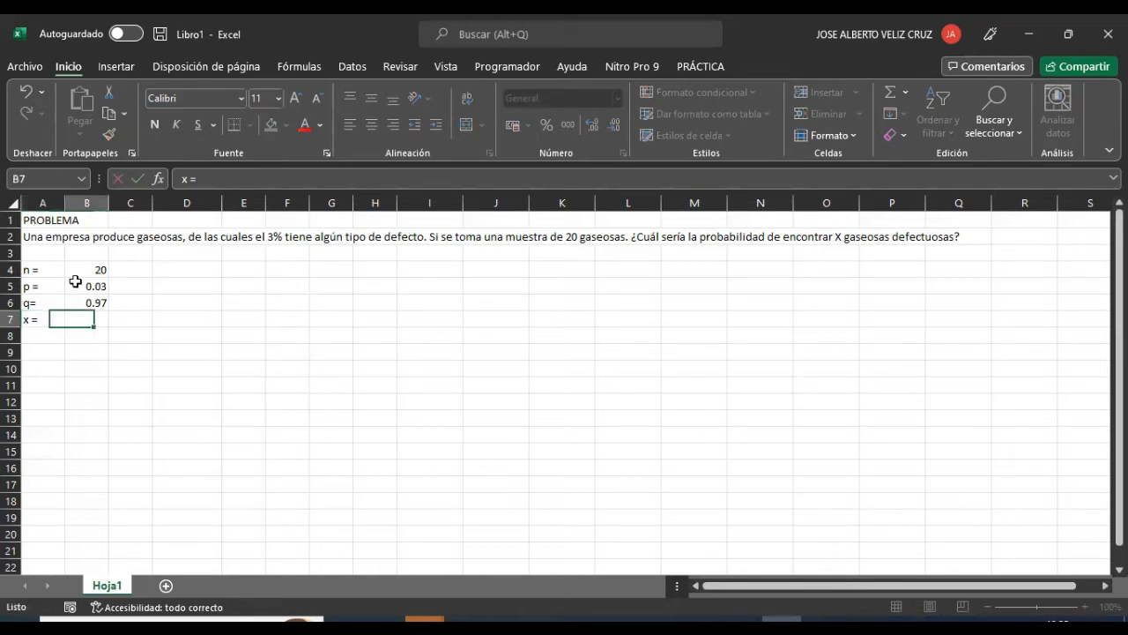
pyautogui.press('Tab')
pyautogui.write('?')
pyautogui.press('Return')
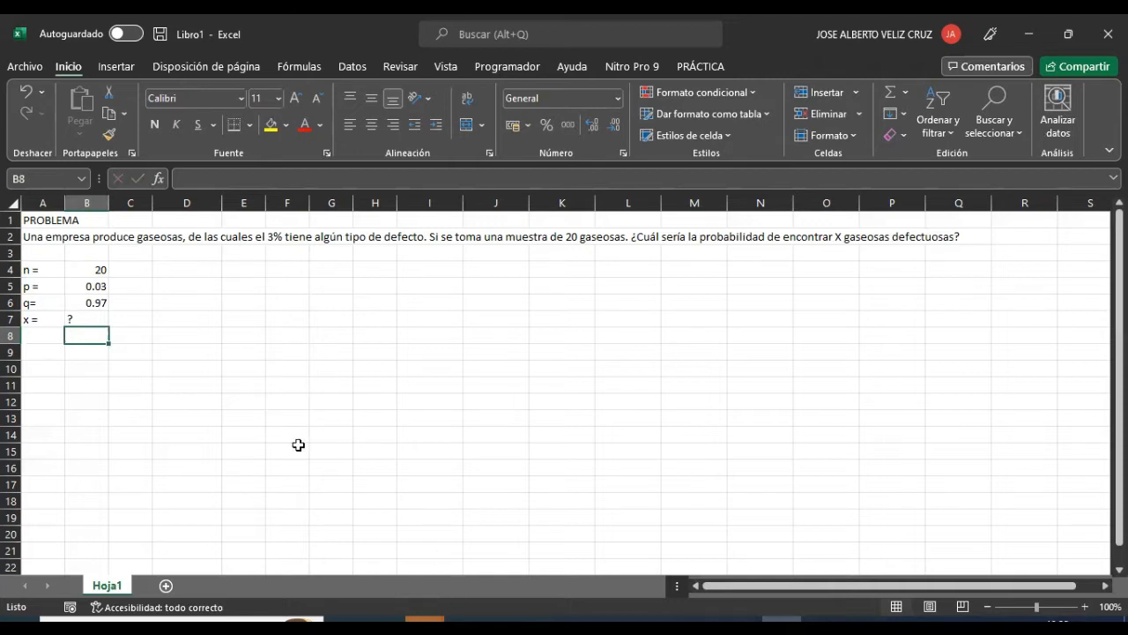
# Switch to Minitab, open the binomial random data generator and move its dialog away from the centre
pyautogui.click(741, 618)
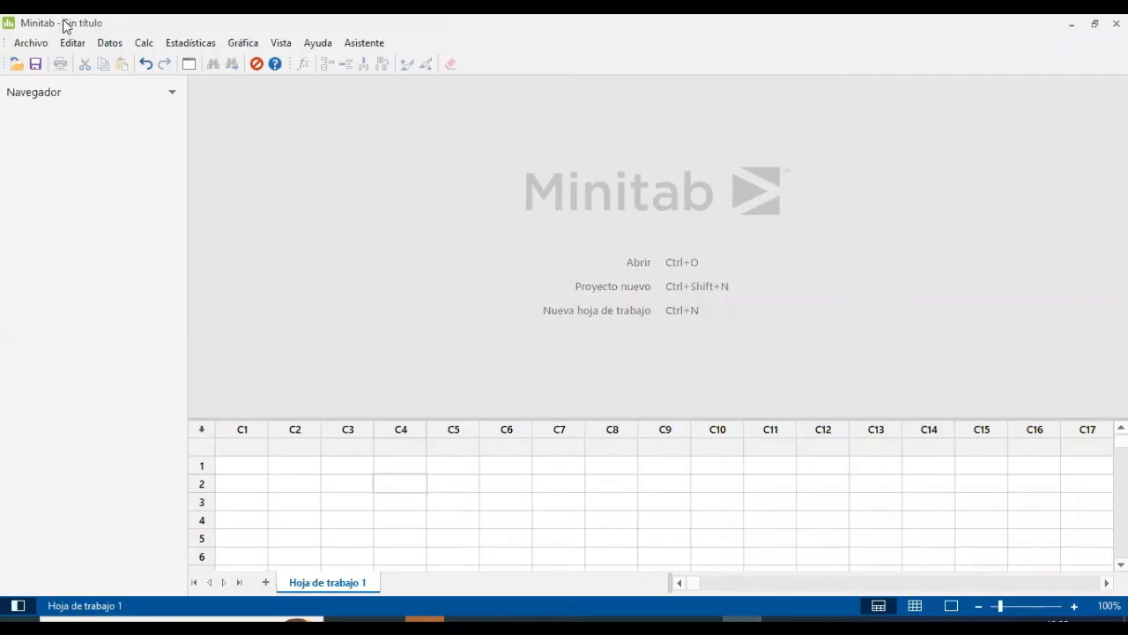
pyautogui.click(144, 42)
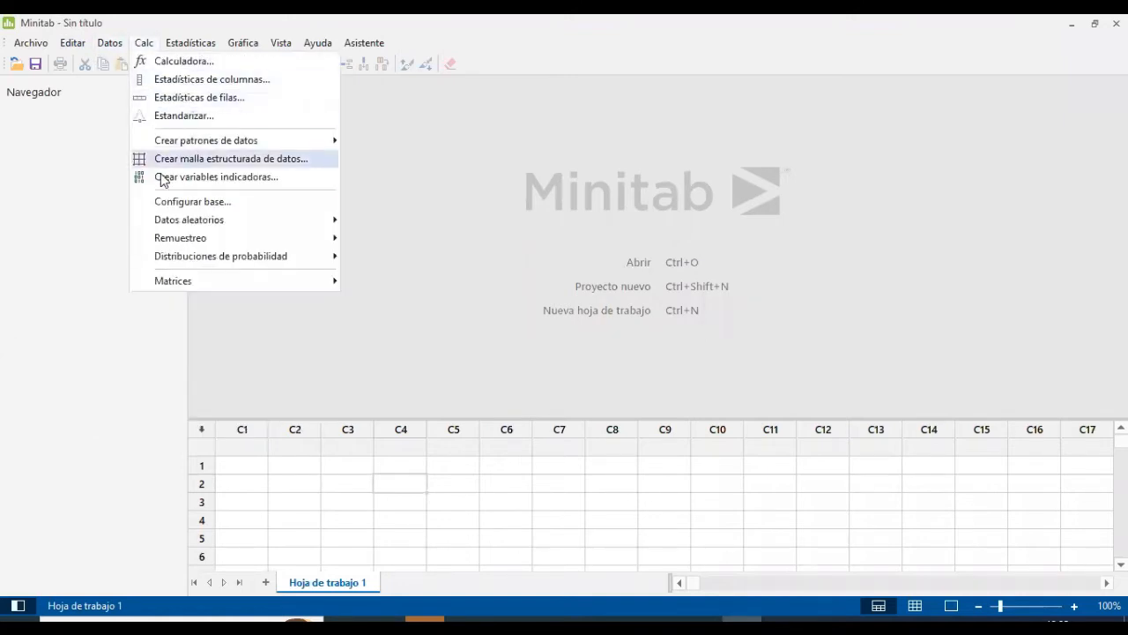
pyautogui.moveTo(176, 220)
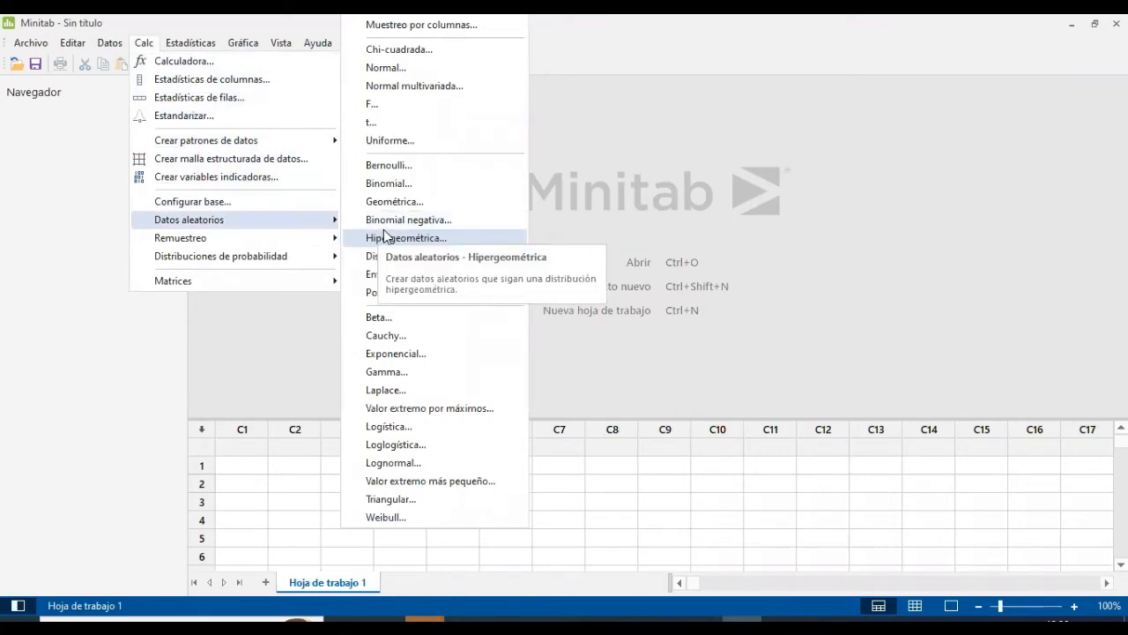
pyautogui.click(397, 185)
pyautogui.moveTo(514, 203); pyautogui.dragTo(291, 138)
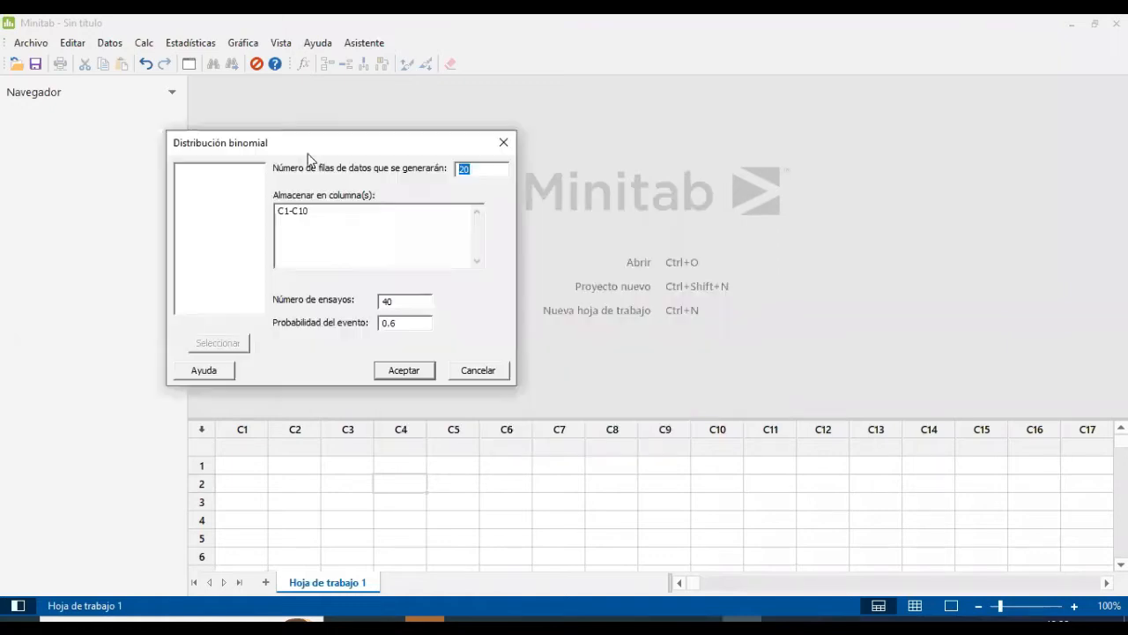
# Clear the C1-C10 entry from the storage columns of the binomial distribution
pyautogui.click(315, 217)
pyautogui.press('BackSpace')
pyautogui.press('BackSpace')
pyautogui.press('BackSpace')
pyautogui.press('BackSpace')
pyautogui.press('BackSpace')
pyautogui.press('BackSpace')
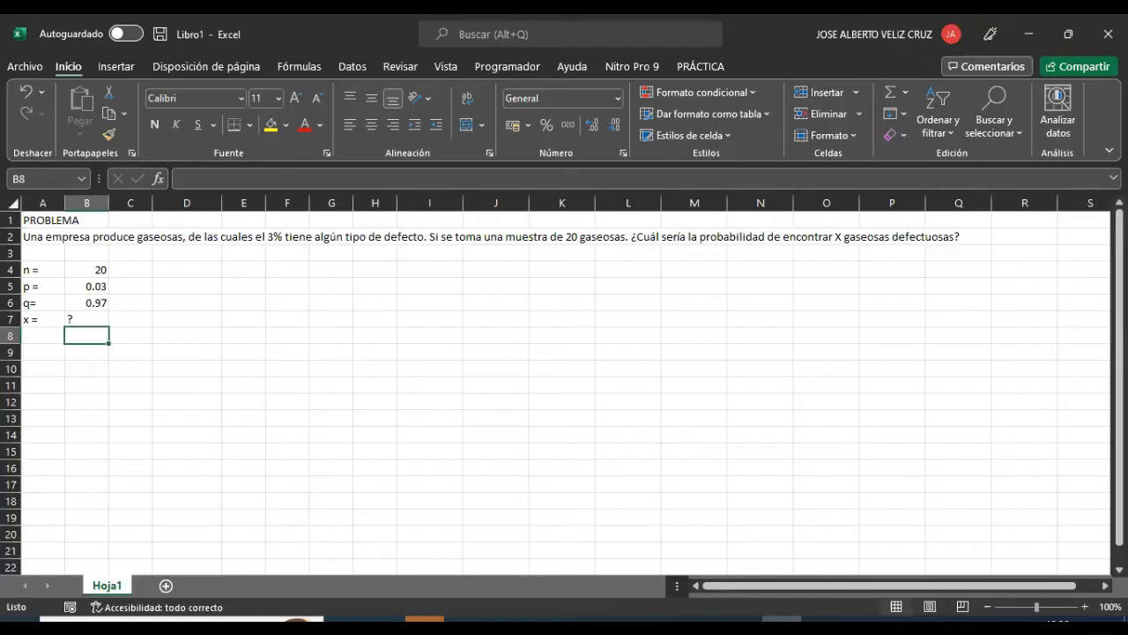
# Return to Minitab, set the number of trials to 20 and the event probability to 0.03, and submit the binomial settings
pyautogui.click(742, 627)
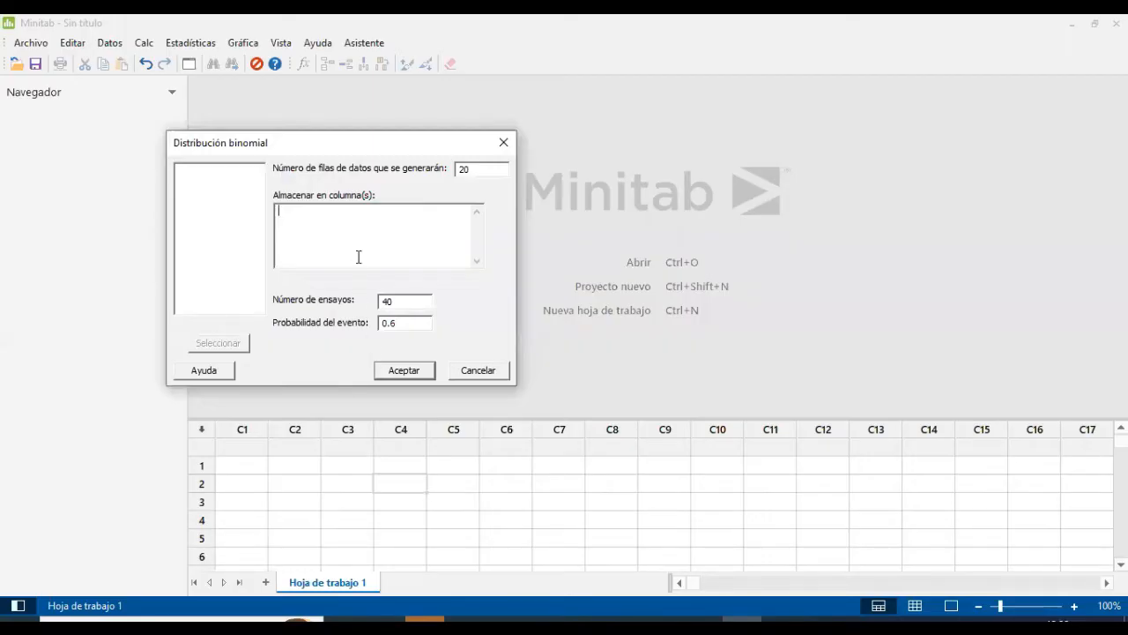
pyautogui.moveTo(402, 300); pyautogui.dragTo(340, 298)
pyautogui.write('20')
pyautogui.moveTo(395, 322); pyautogui.dragTo(332, 330)
pyautogui.write('0.03')
pyautogui.click(388, 375)
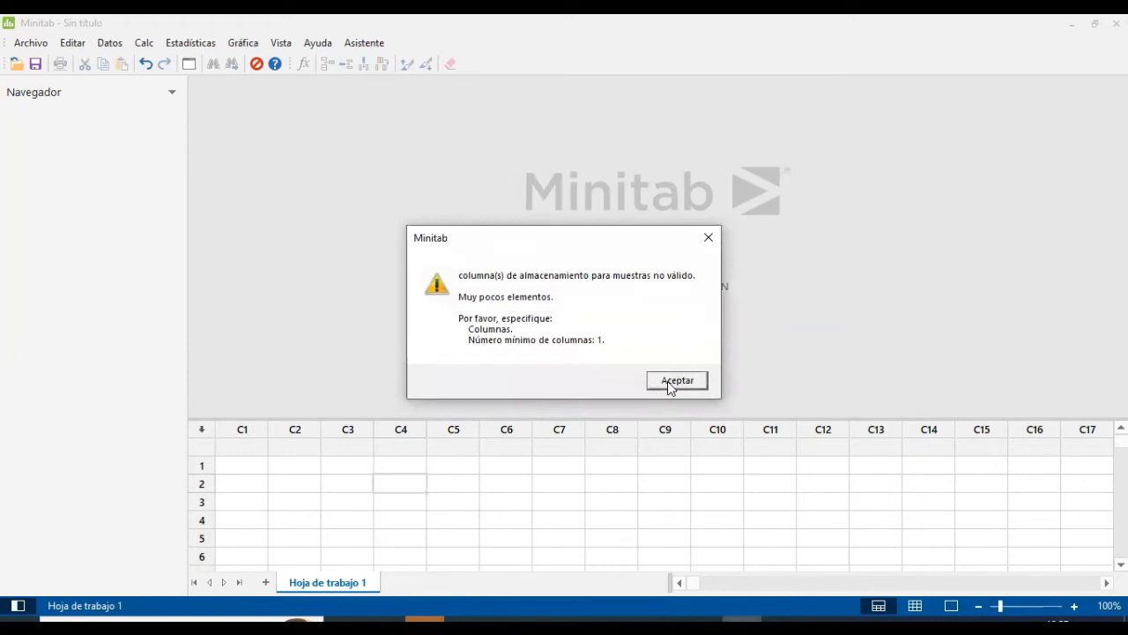
# Dismiss the warning, set c1 as the storage column and generate the binomial random data
pyautogui.click(670, 382)
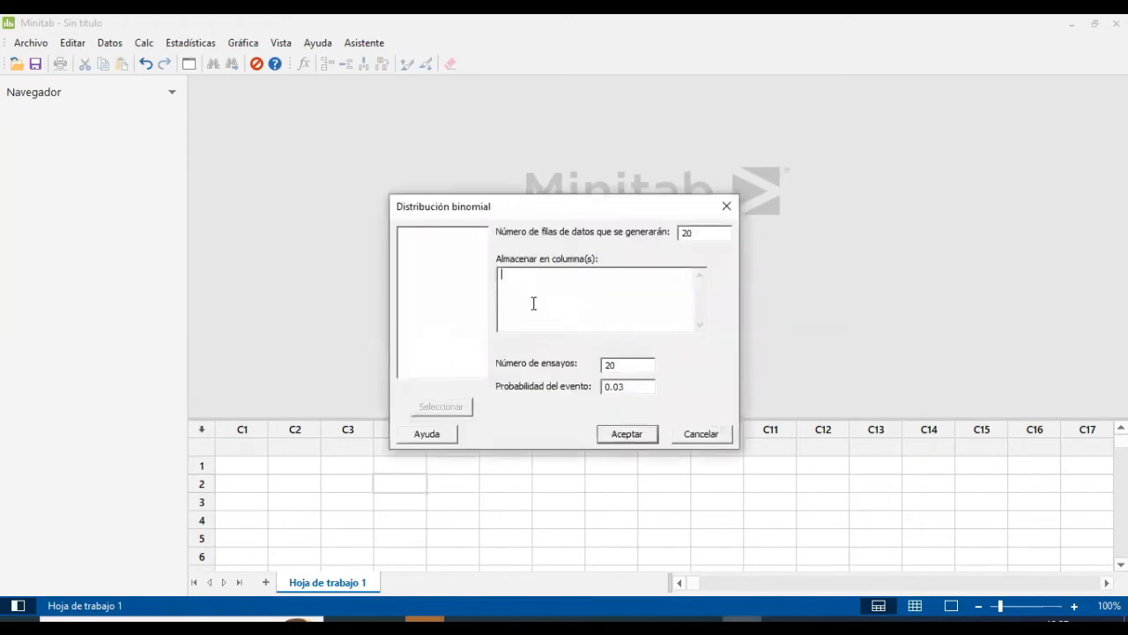
pyautogui.write('c1')
pyautogui.click(621, 438)
# Examine the random values in column C1 through row 20 and enlarge the worksheet area to show more rows
pyautogui.scroll(-5, 270, 499)
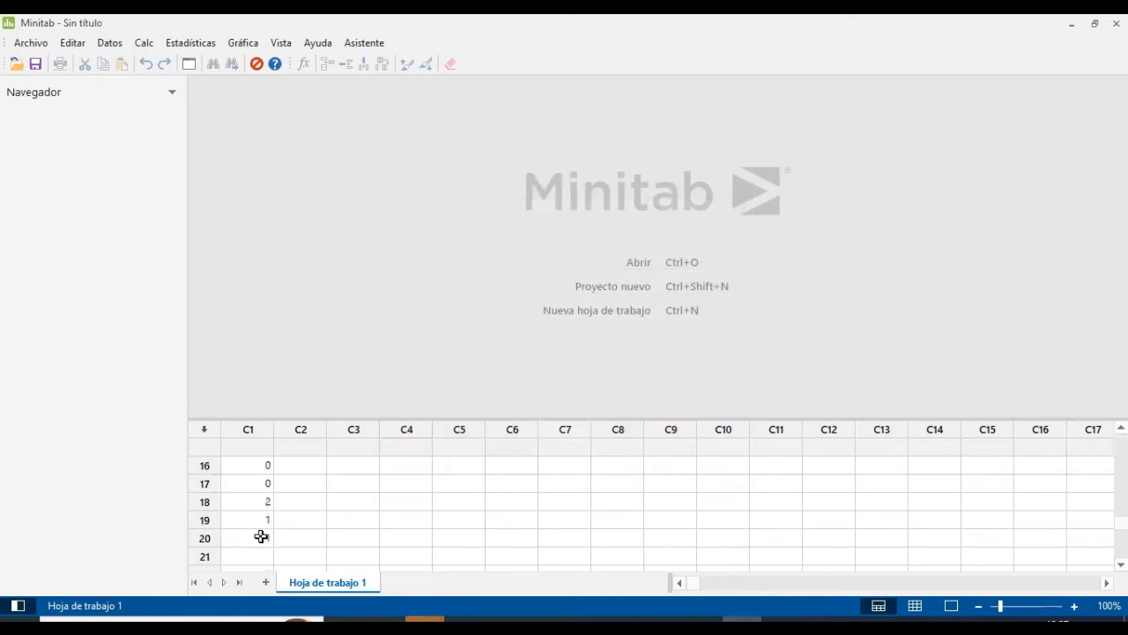
pyautogui.scroll(5, 239, 532)
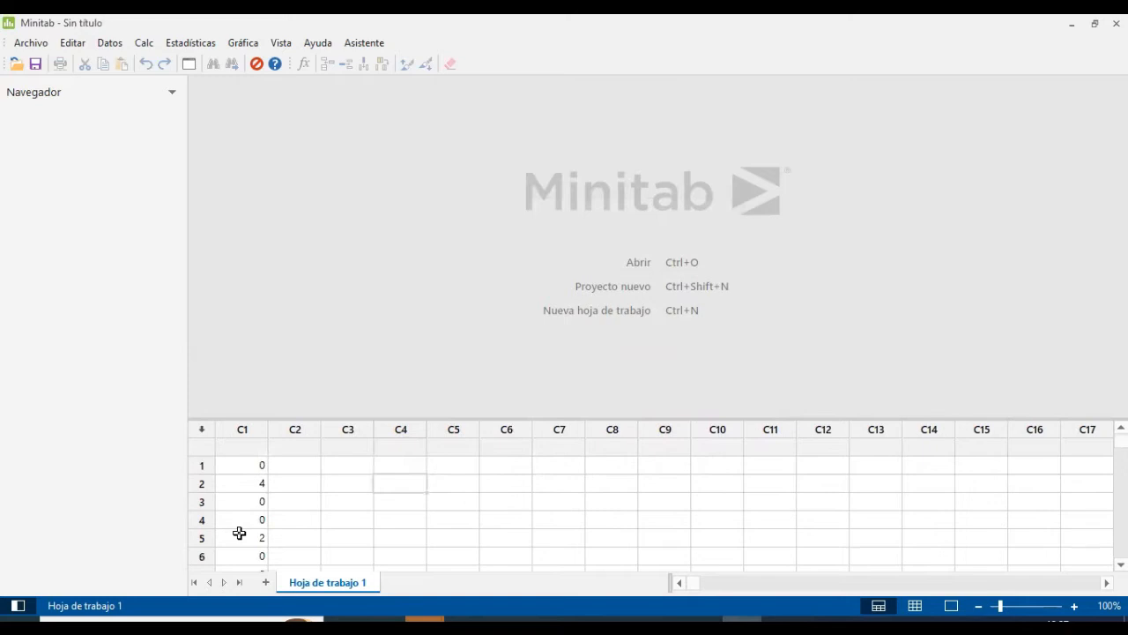
pyautogui.scroll(-1, 231, 482)
pyautogui.scroll(-4, 231, 482)
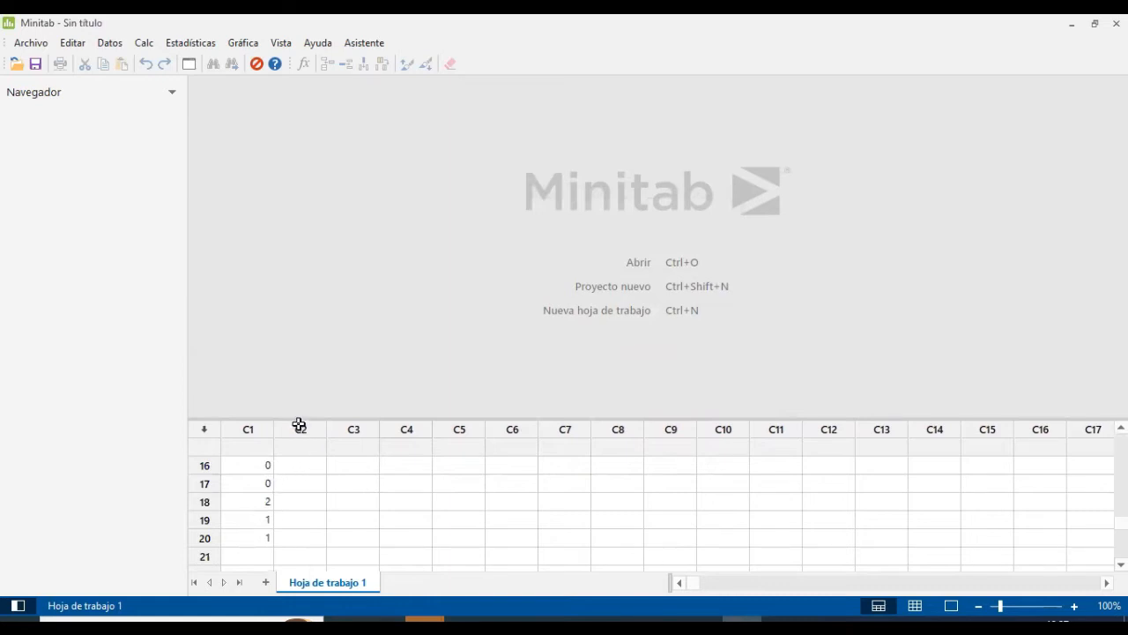
pyautogui.moveTo(298, 421); pyautogui.dragTo(290, 259)
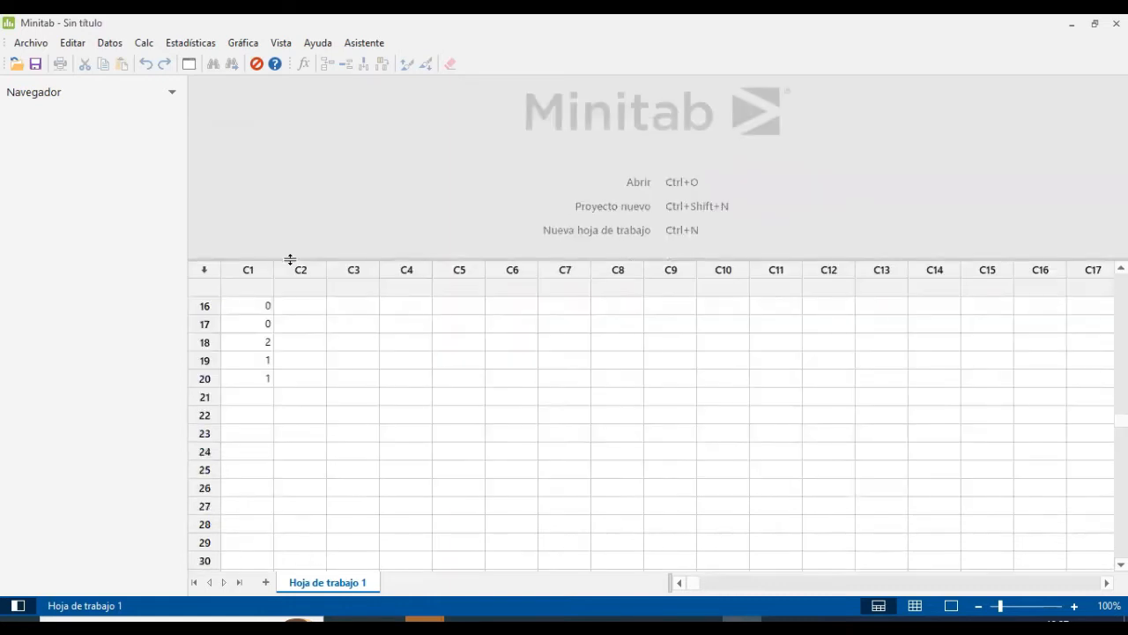
# Copy the 20 random values of column C1 into Excel starting at cell E4, and set the sheet zoom to 90%
pyautogui.scroll(3, 364, 459)
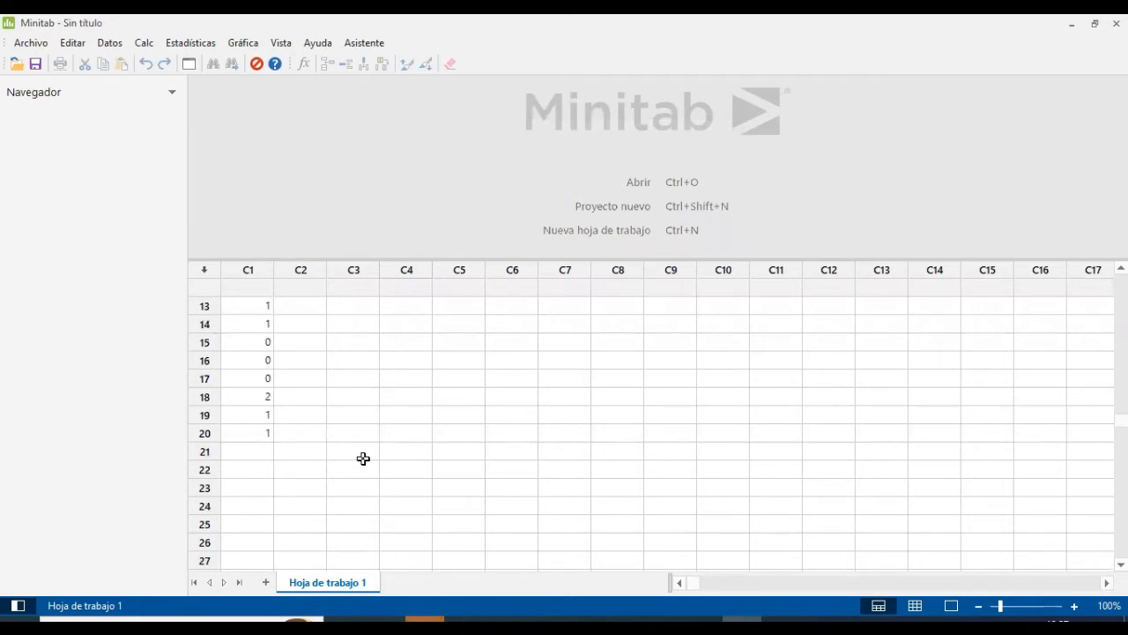
pyautogui.scroll(2, 363, 458)
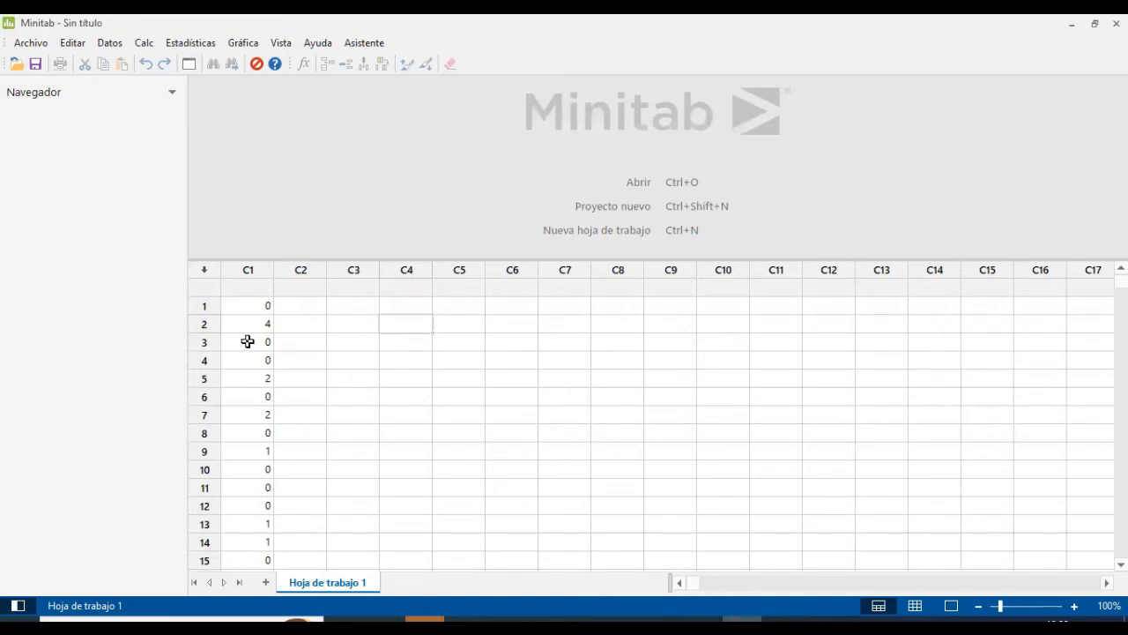
pyautogui.scroll(-3, 249, 339)
pyautogui.scroll(3, 249, 364)
pyautogui.moveTo(249, 307); pyautogui.dragTo(262, 456)
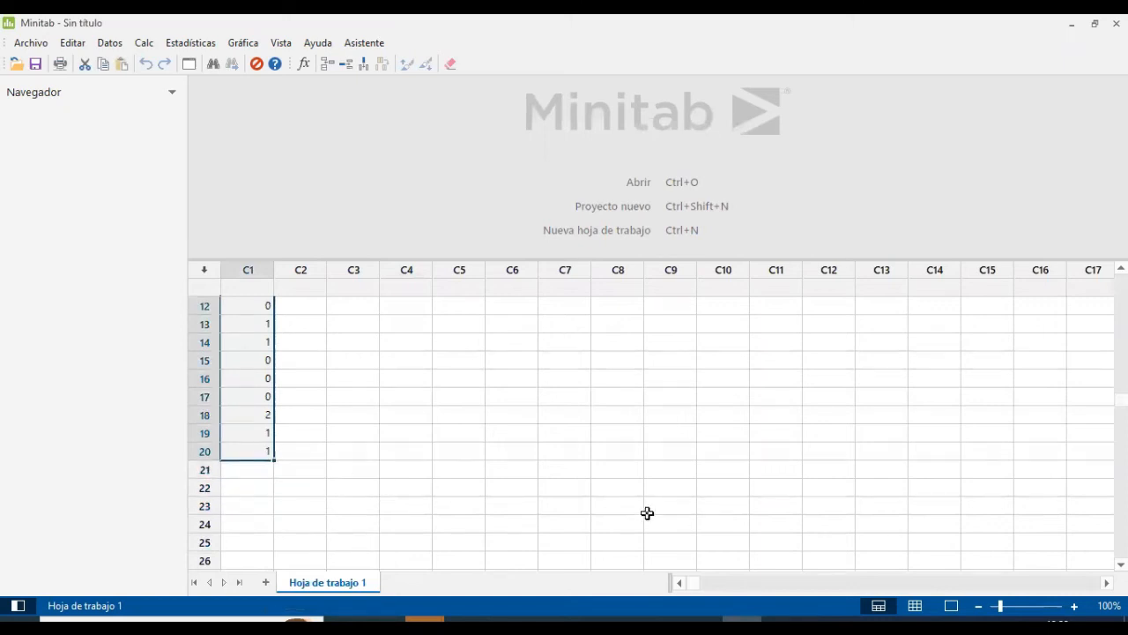
pyautogui.click(782, 622)
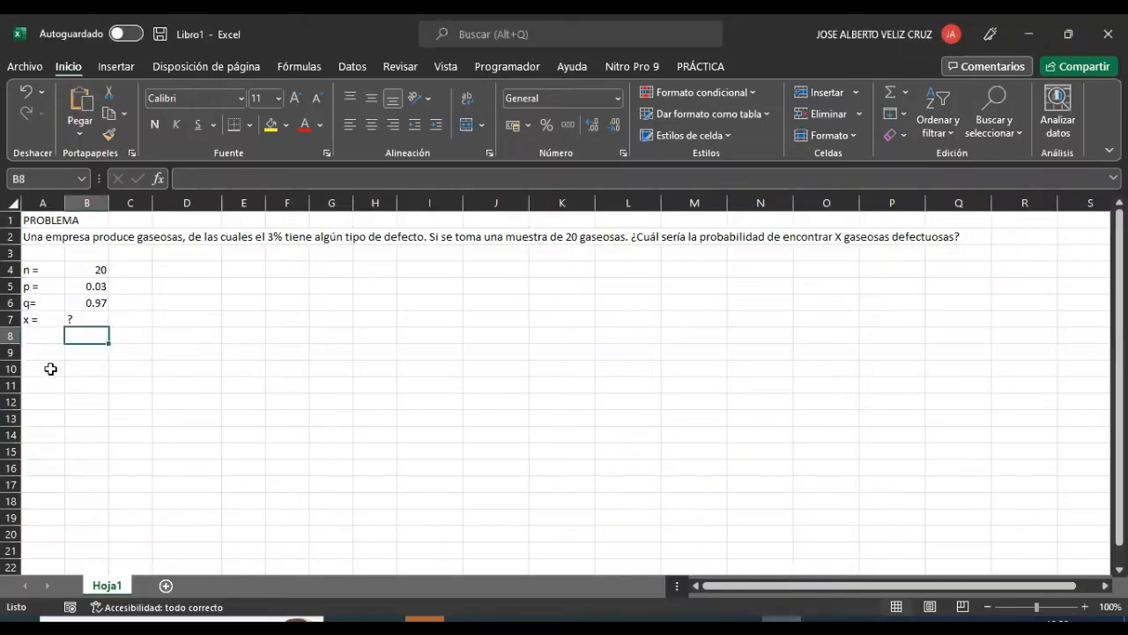
pyautogui.click(236, 273)
pyautogui.hotkey('ctrl', 'v')
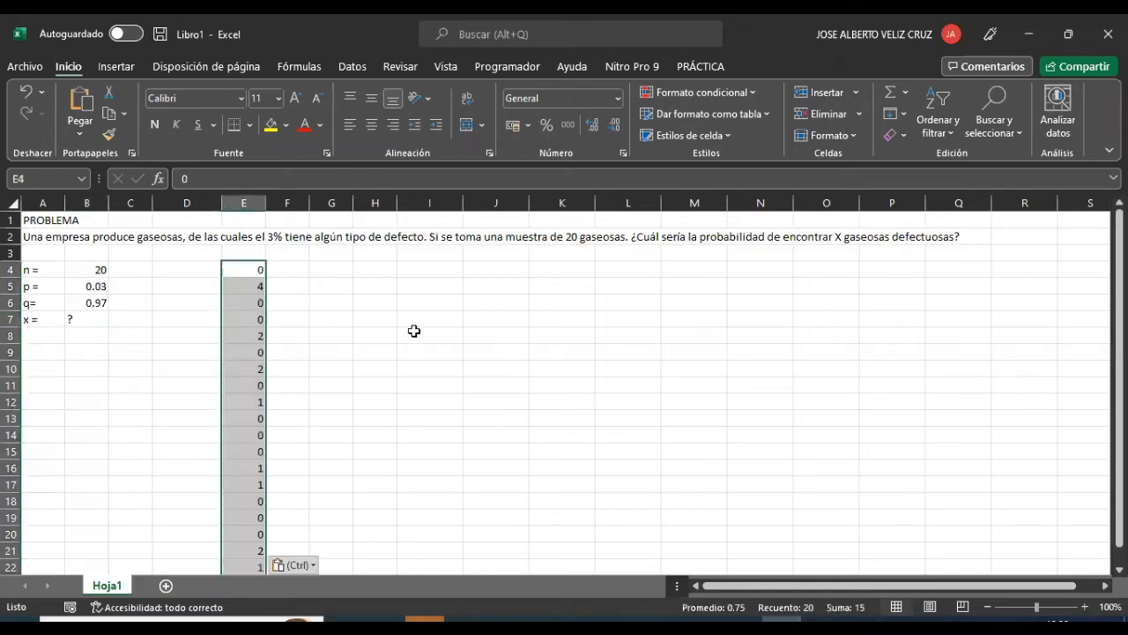
pyautogui.click(988, 607)
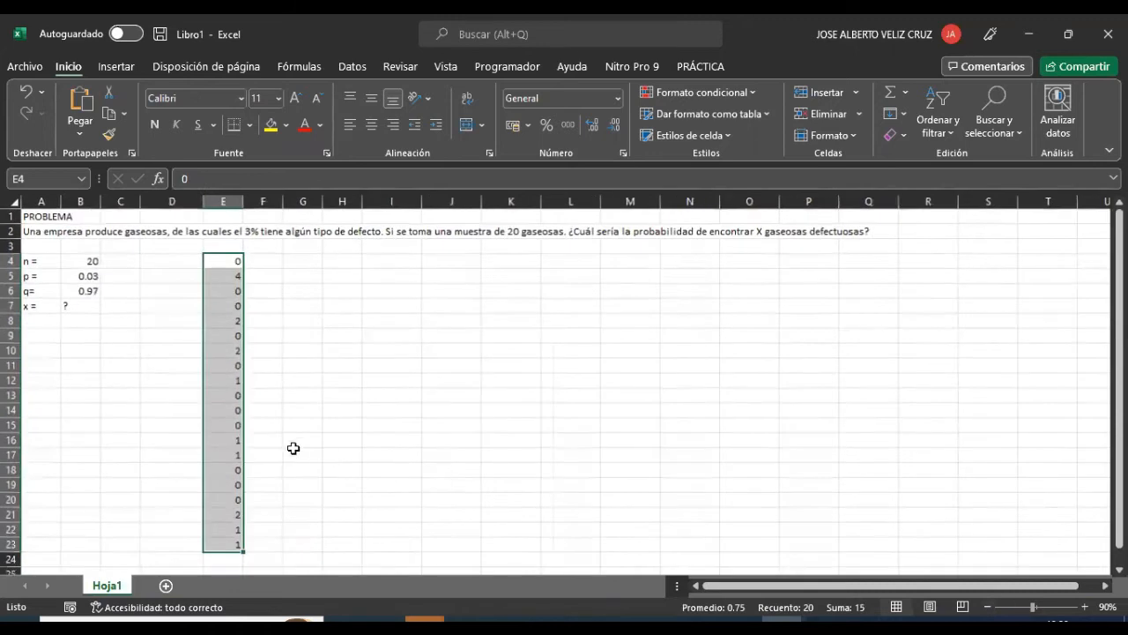
# Label cell H4 "Media" and calculate the mean of E4:E23 in I4 with the PROMEDIO function
pyautogui.click(339, 265)
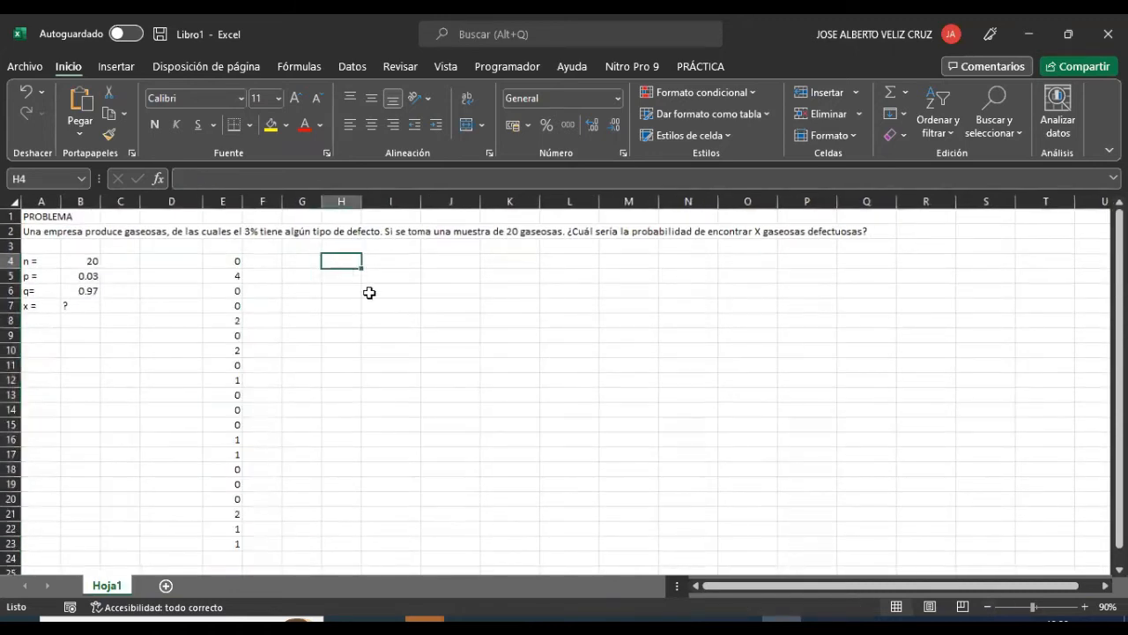
pyautogui.write('Media')
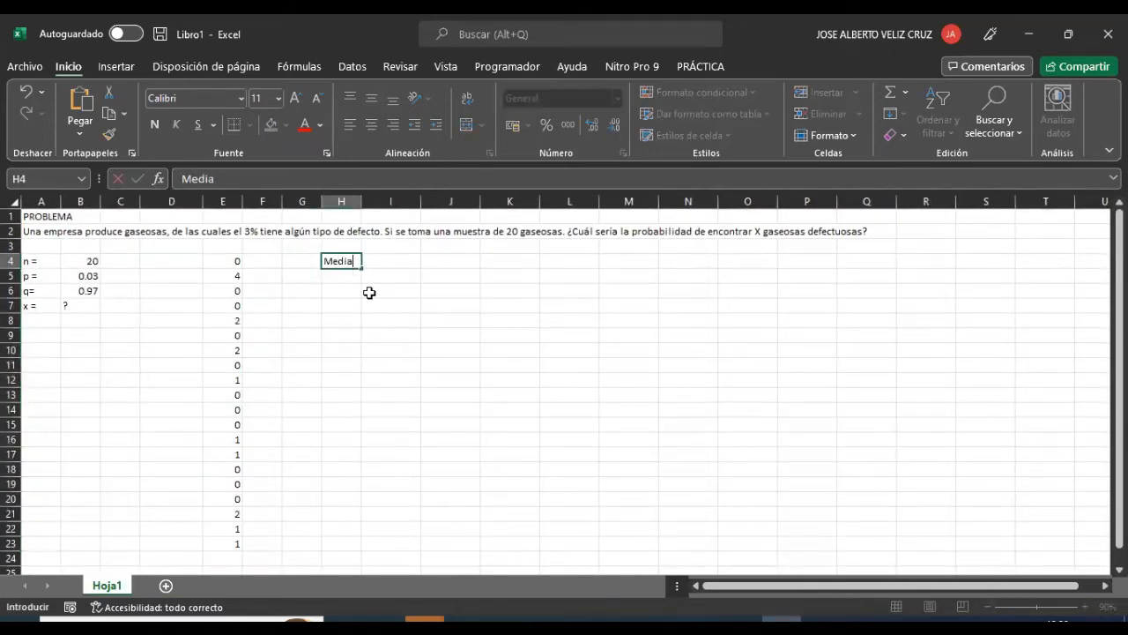
pyautogui.press('Tab')
pyautogui.write('=')
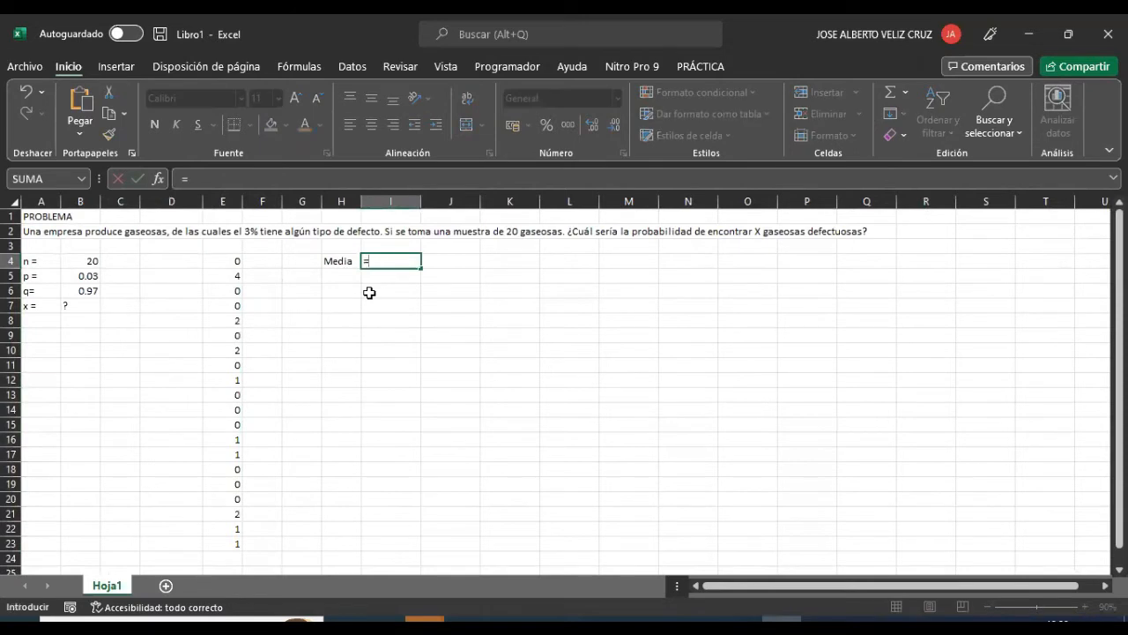
pyautogui.write('promedio(')
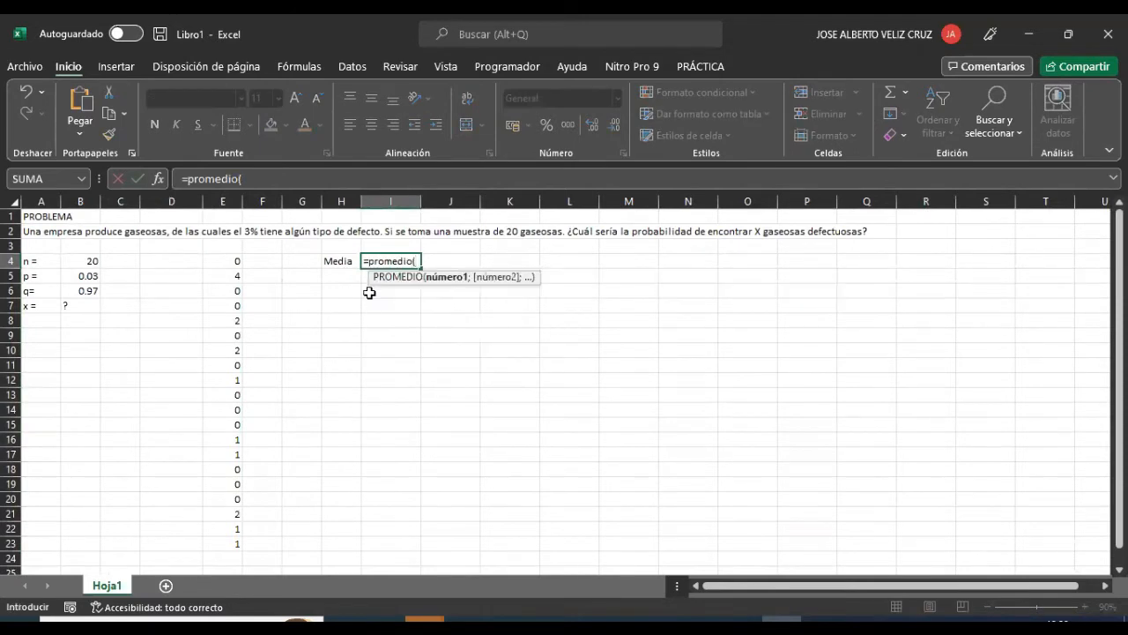
pyautogui.moveTo(224, 262); pyautogui.dragTo(239, 541)
pyautogui.write(')')
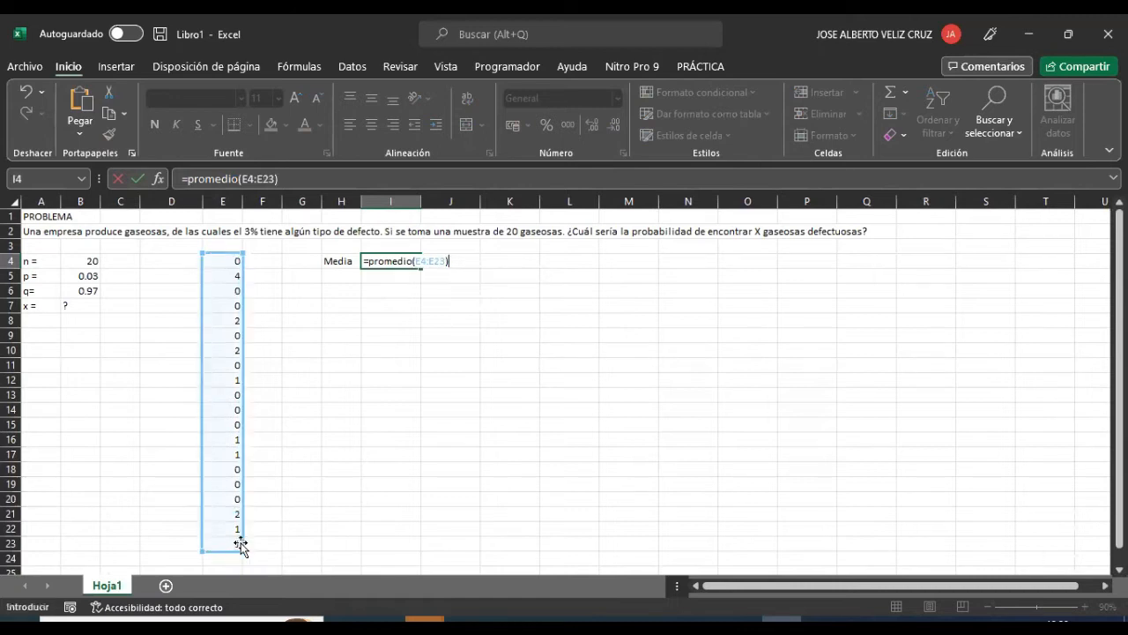
pyautogui.press('Return')
# Label cell H5 "Des. Est." and calculate the sample standard deviation of E4:E23 in I5 with DESVEST.M
pyautogui.press('Up')
pyautogui.press('Left')
pyautogui.press('Down')
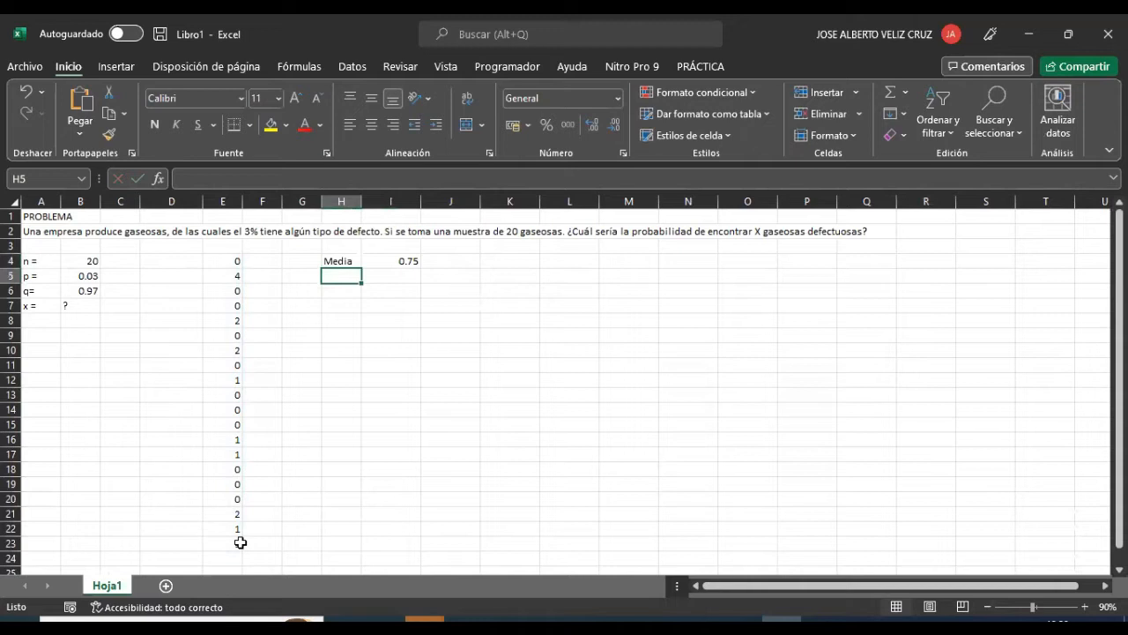
pyautogui.write('Des. Est.')
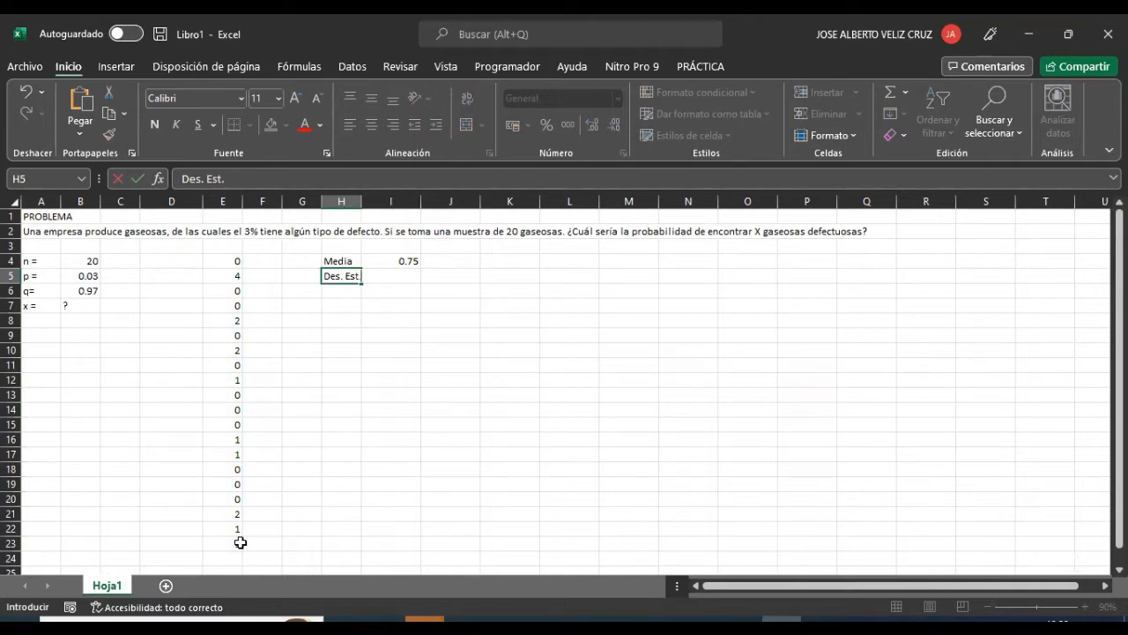
pyautogui.press('Tab')
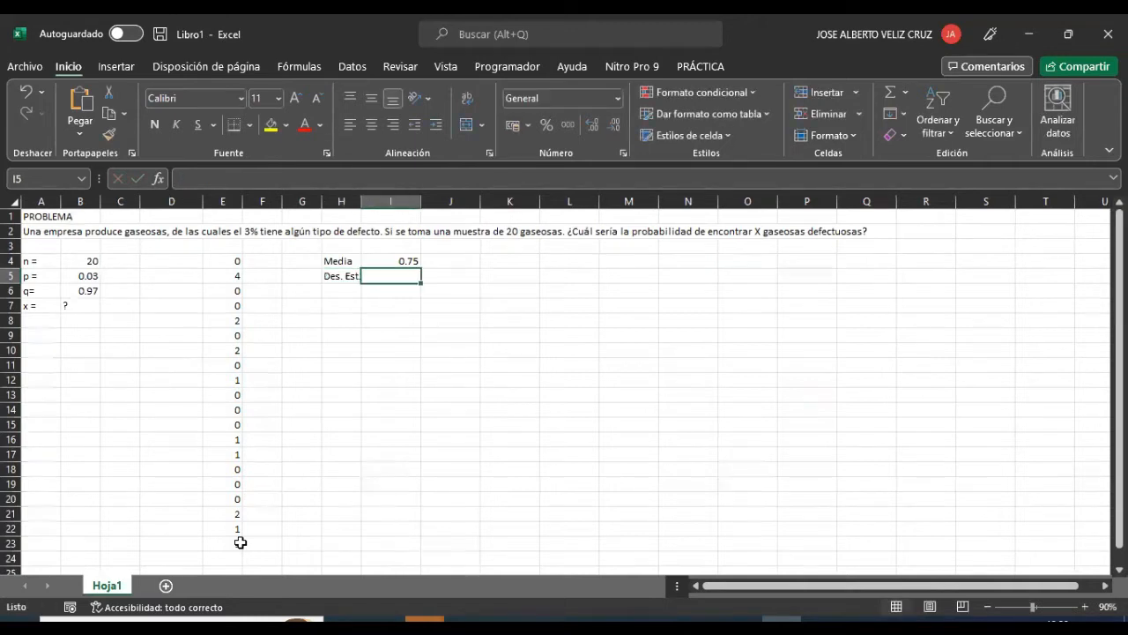
pyautogui.write('=desv')
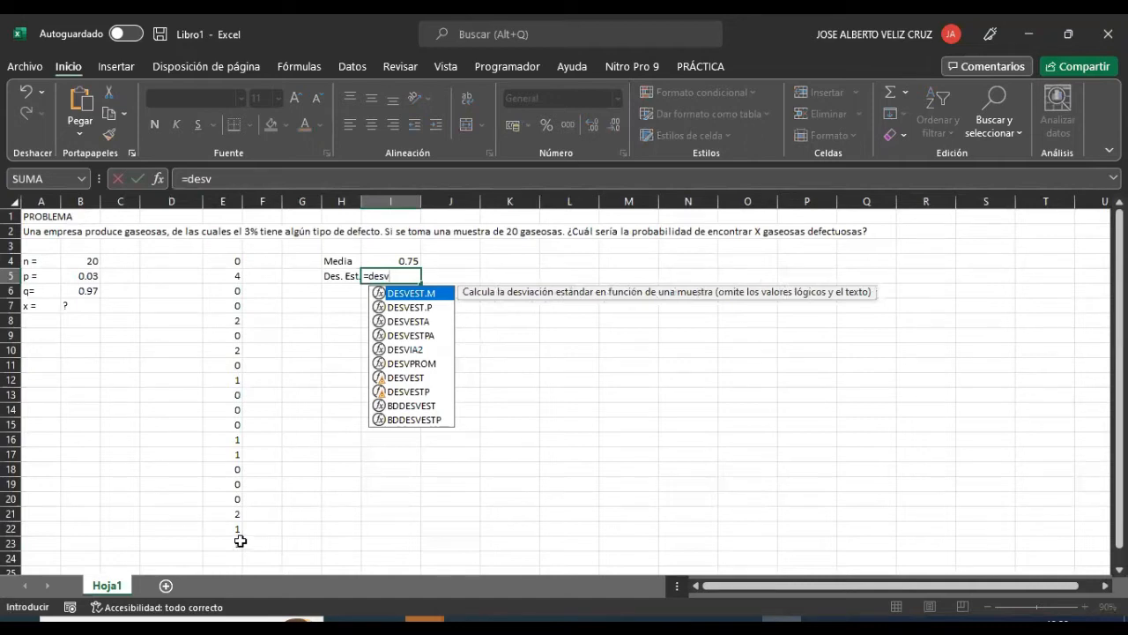
pyautogui.doubleClick(403, 294)
pyautogui.moveTo(234, 261); pyautogui.dragTo(236, 546)
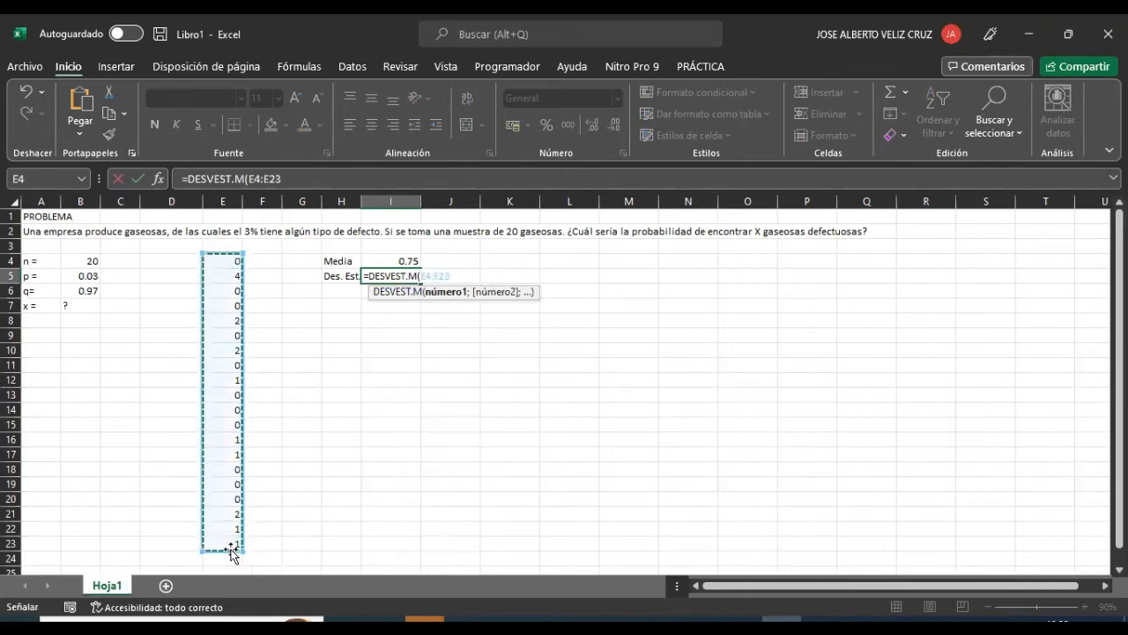
pyautogui.write(')')
pyautogui.press('Return')
pyautogui.press('Up')
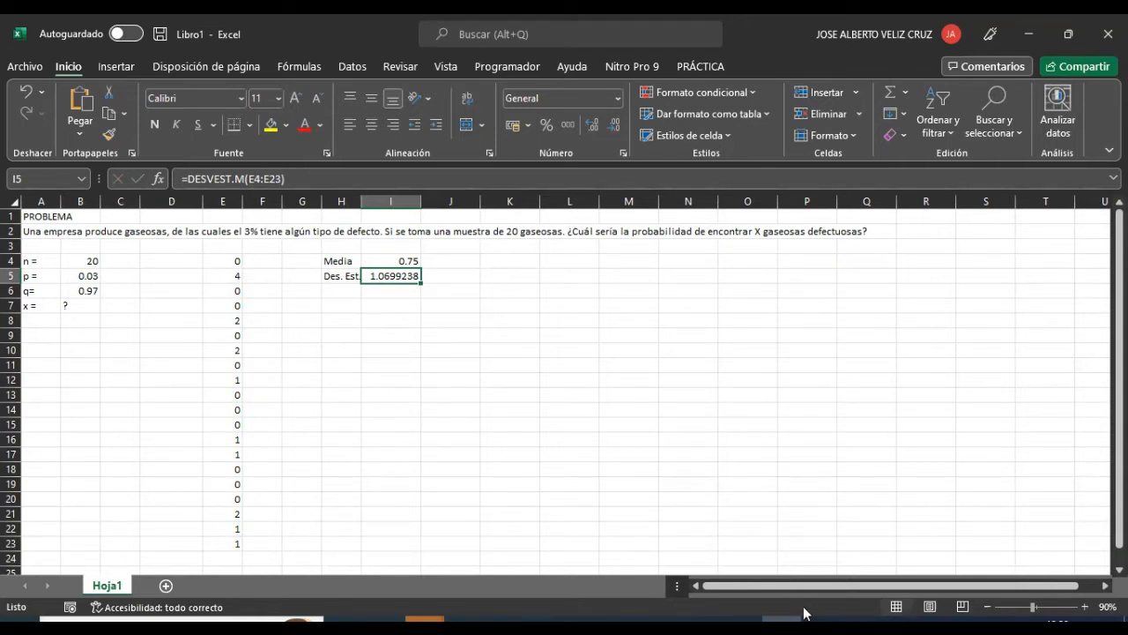
# Switch to Minitab, display the descriptive statistics of column C1, and resize the results area to show the whole table
pyautogui.click(731, 619)
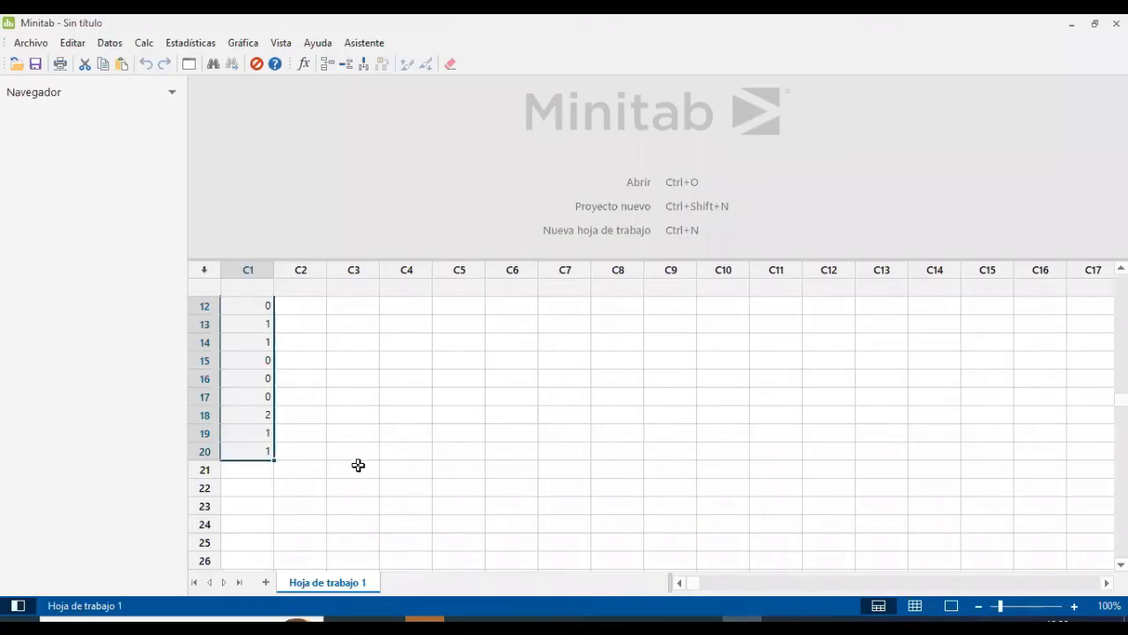
pyautogui.scroll(4, 360, 466)
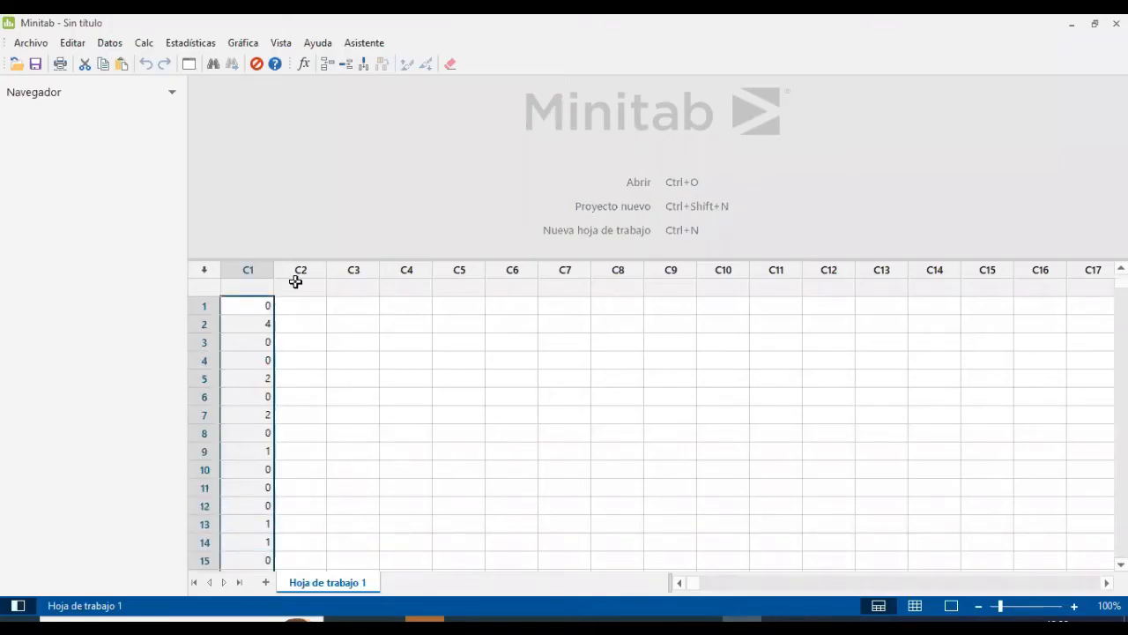
pyautogui.click(191, 43)
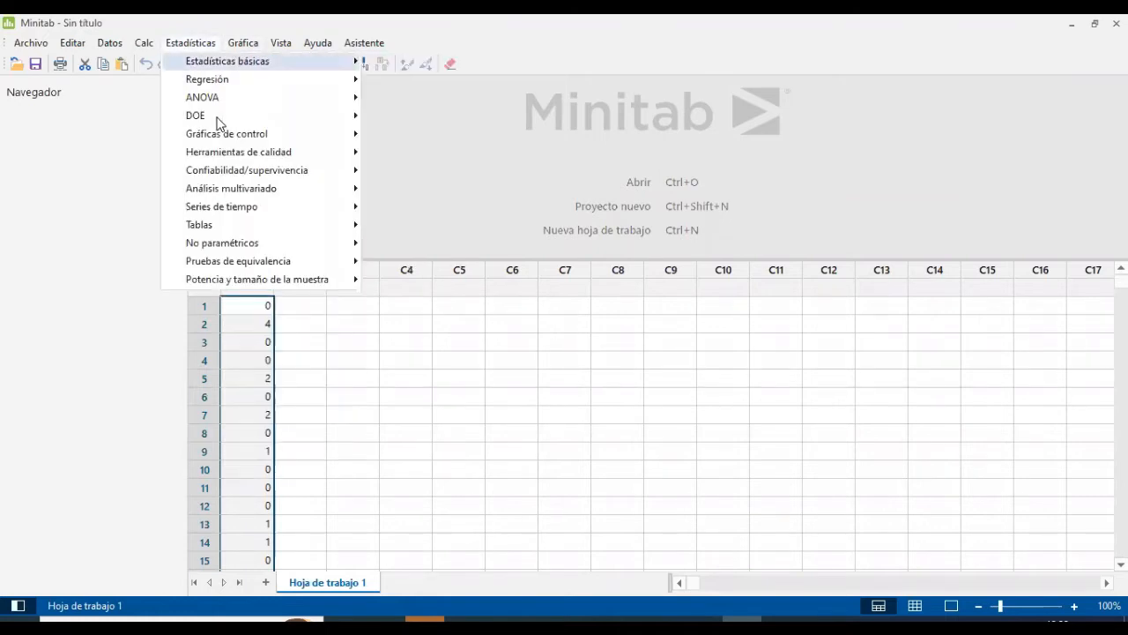
pyautogui.moveTo(228, 61)
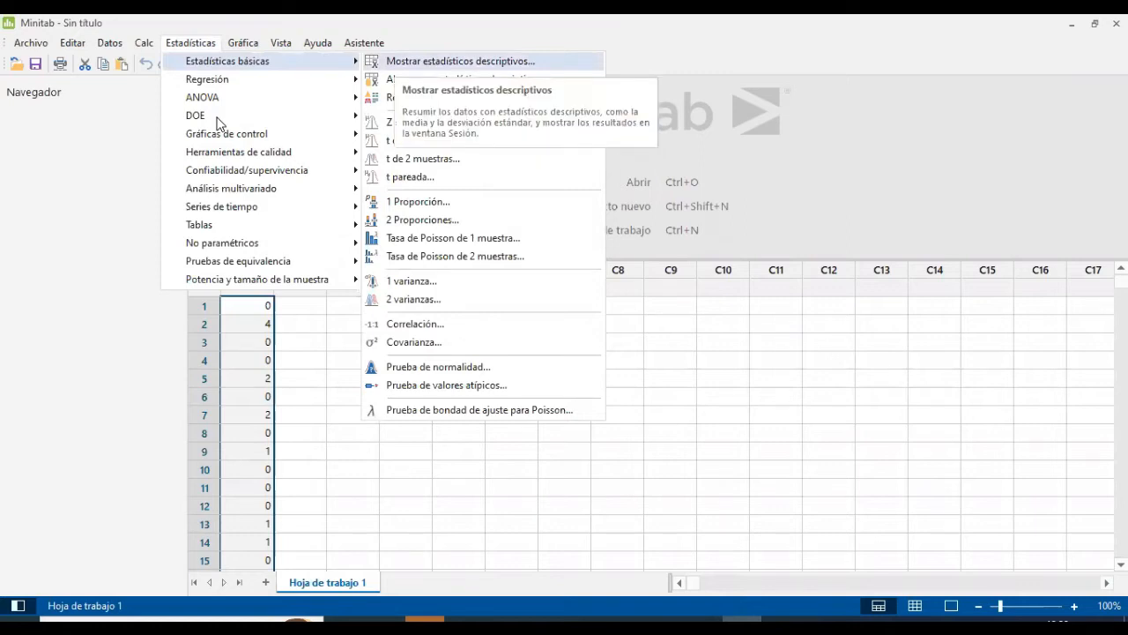
pyautogui.press('Return')
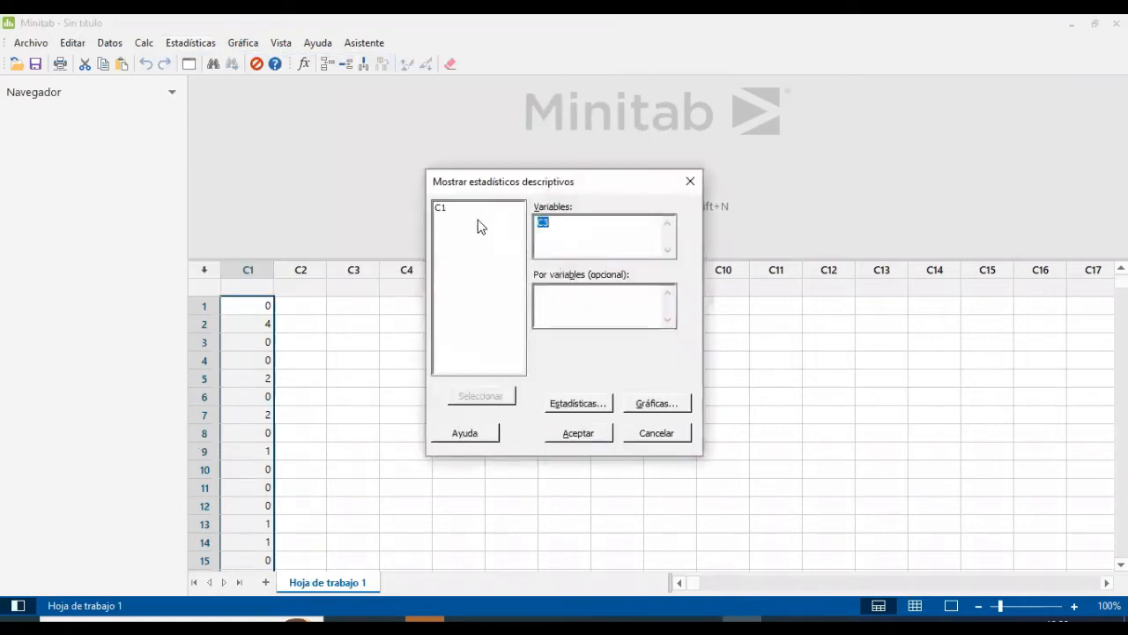
pyautogui.press('Delete')
pyautogui.doubleClick(449, 212)
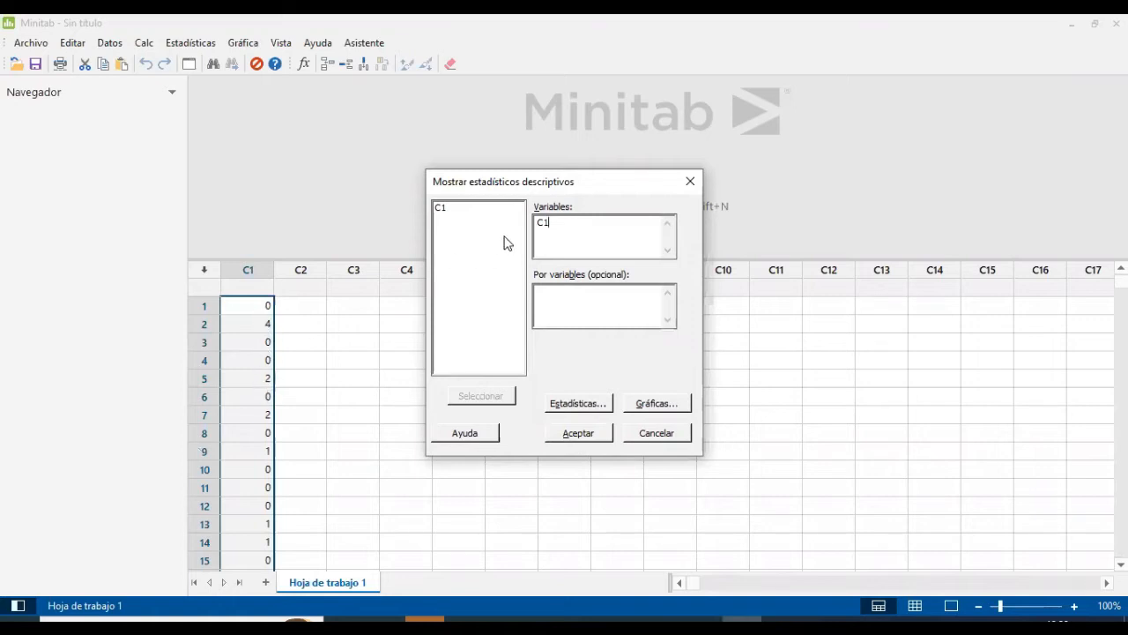
pyautogui.click(565, 437)
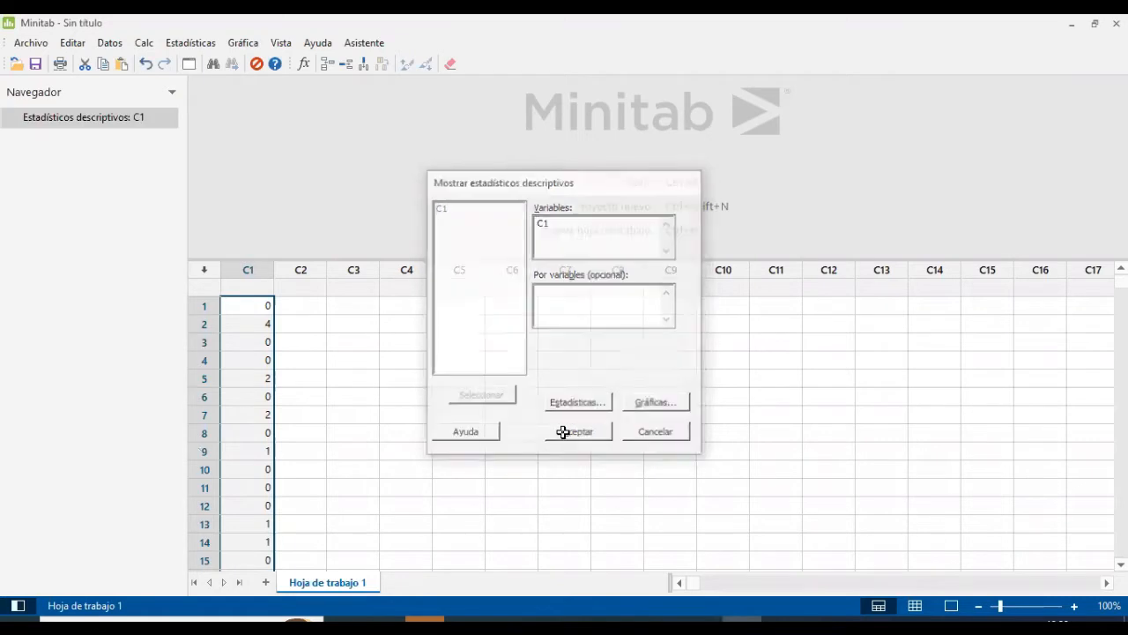
pyautogui.moveTo(702, 261); pyautogui.dragTo(705, 438)
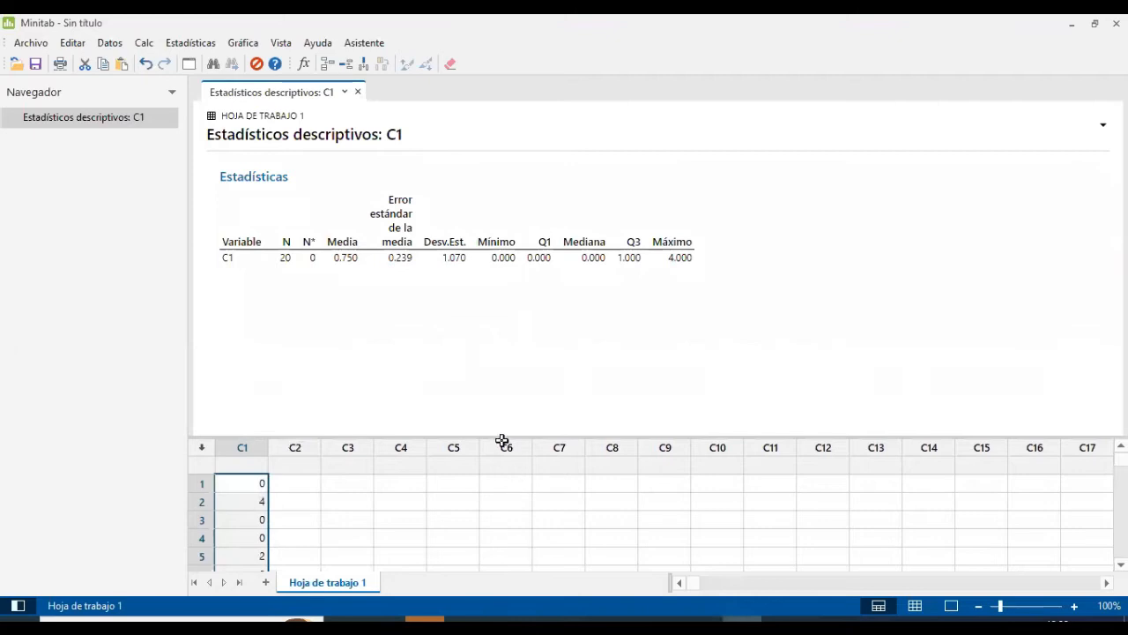
pyautogui.moveTo(498, 438); pyautogui.dragTo(484, 336)
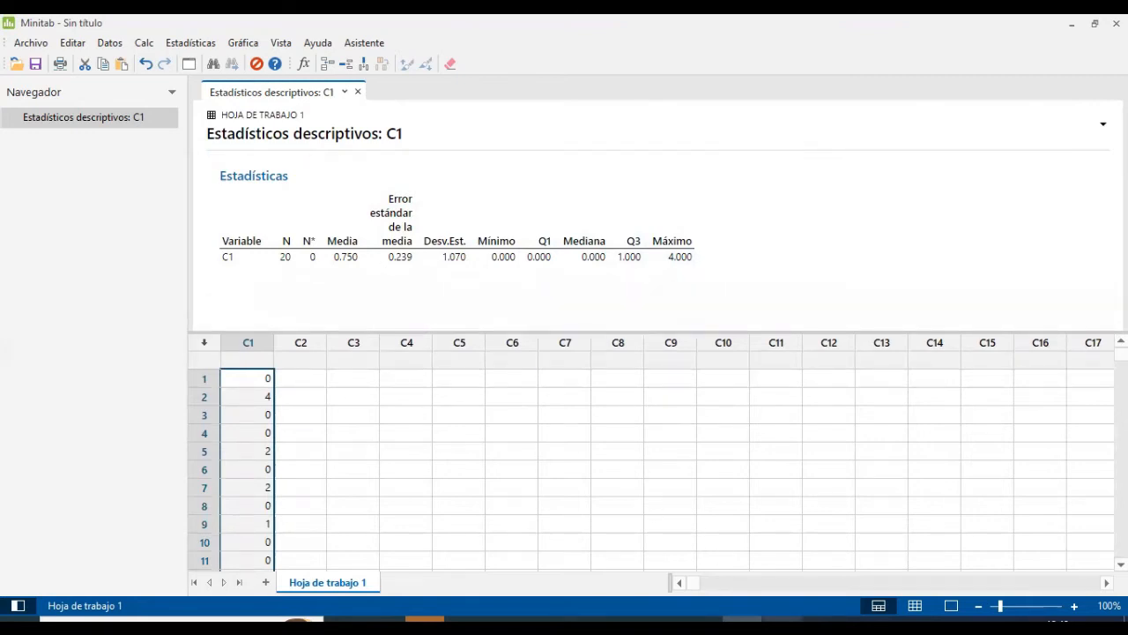
# Switch to Excel and reduce the number of decimals shown for the standard deviation in cell I5
pyautogui.click(781, 622)
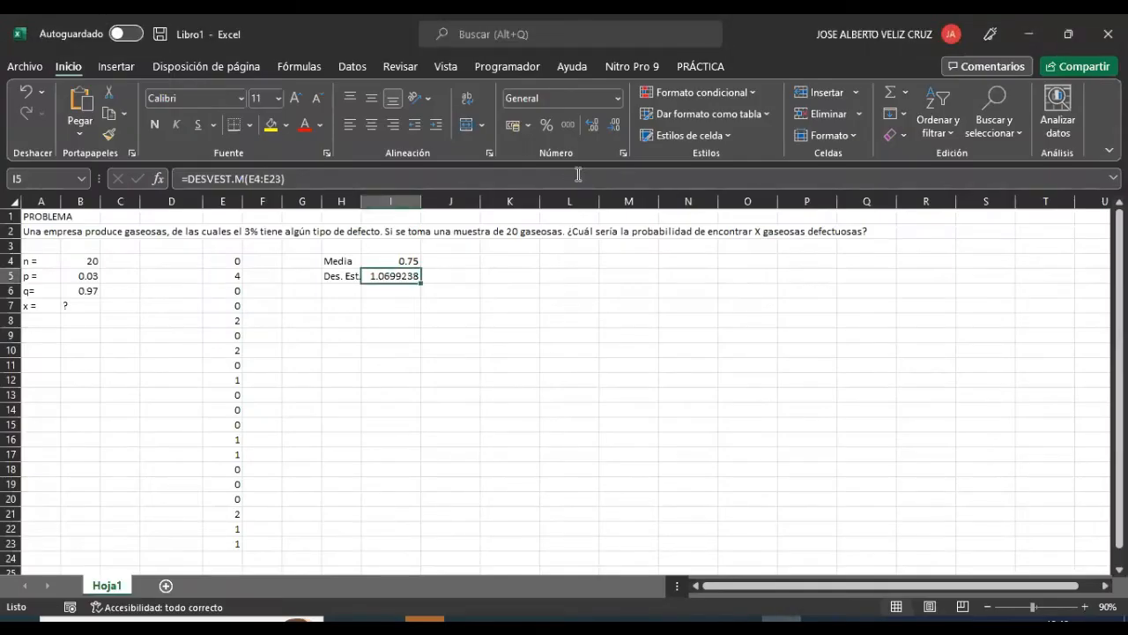
pyautogui.click(615, 132)
pyautogui.click(614, 132)
pyautogui.click(614, 133)
pyautogui.click(614, 132)
pyautogui.click(614, 132)
pyautogui.click(592, 124)
# Return to Minitab, select row 1 of column C2 and open the settings of the binomial probability distribution
pyautogui.click(742, 619)
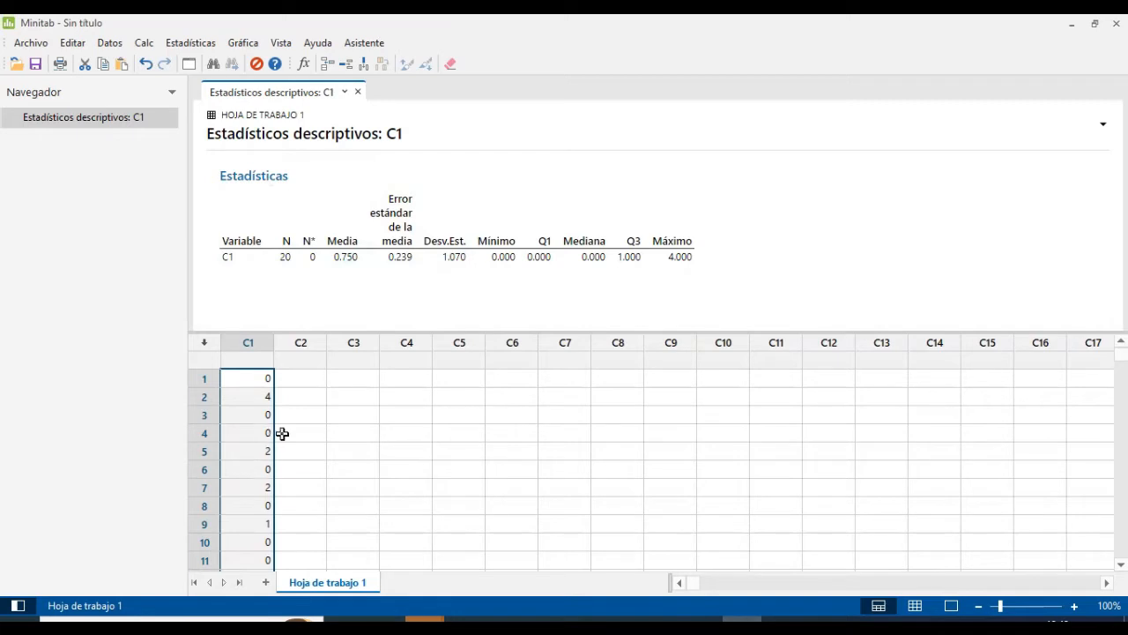
pyautogui.click(302, 377)
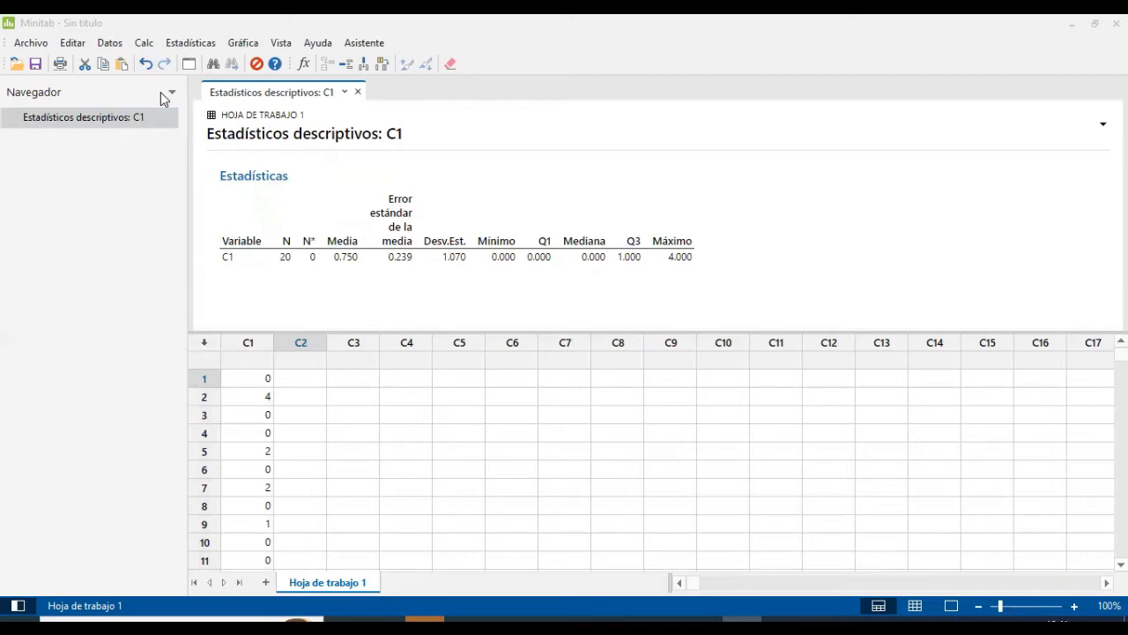
pyautogui.hotkey('alt', 'c')
pyautogui.press('Left')
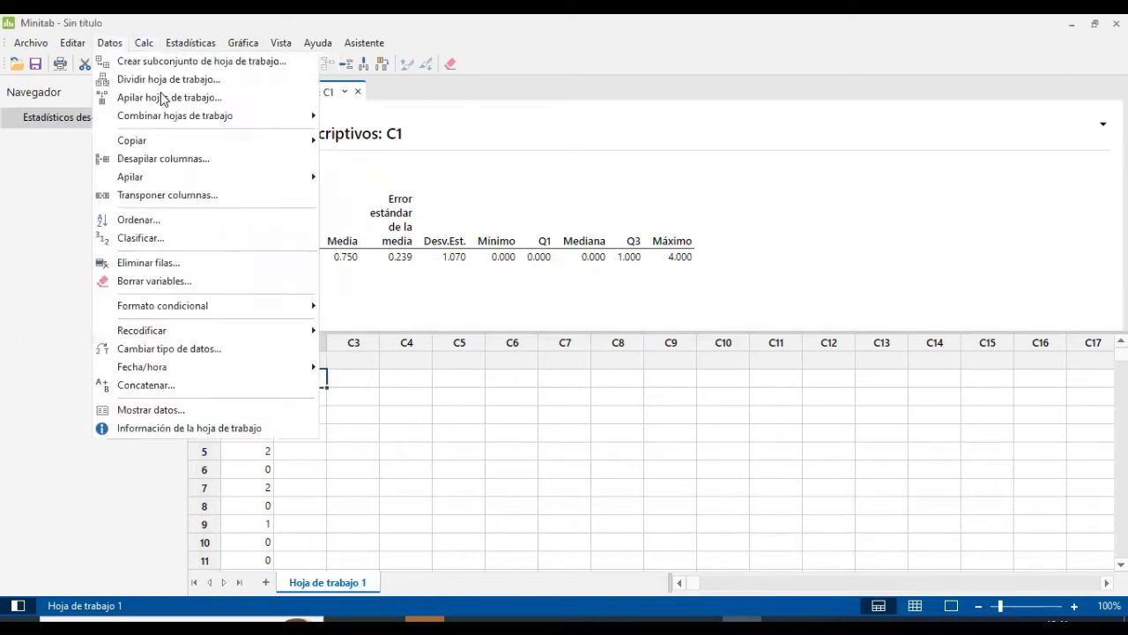
pyautogui.press('Right')
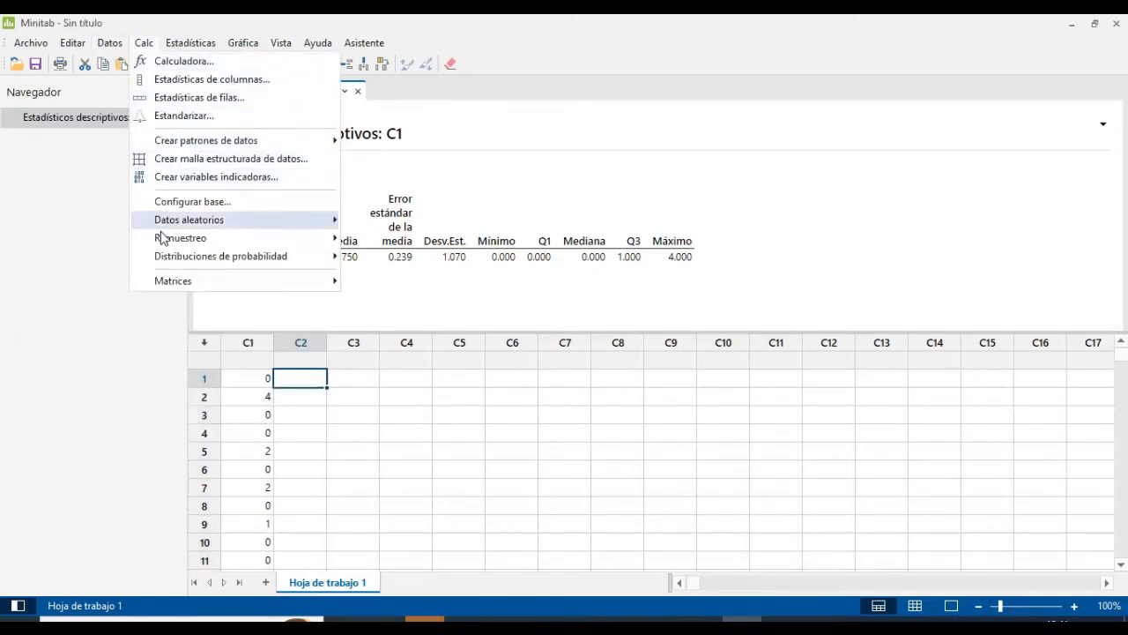
pyautogui.moveTo(225, 265)
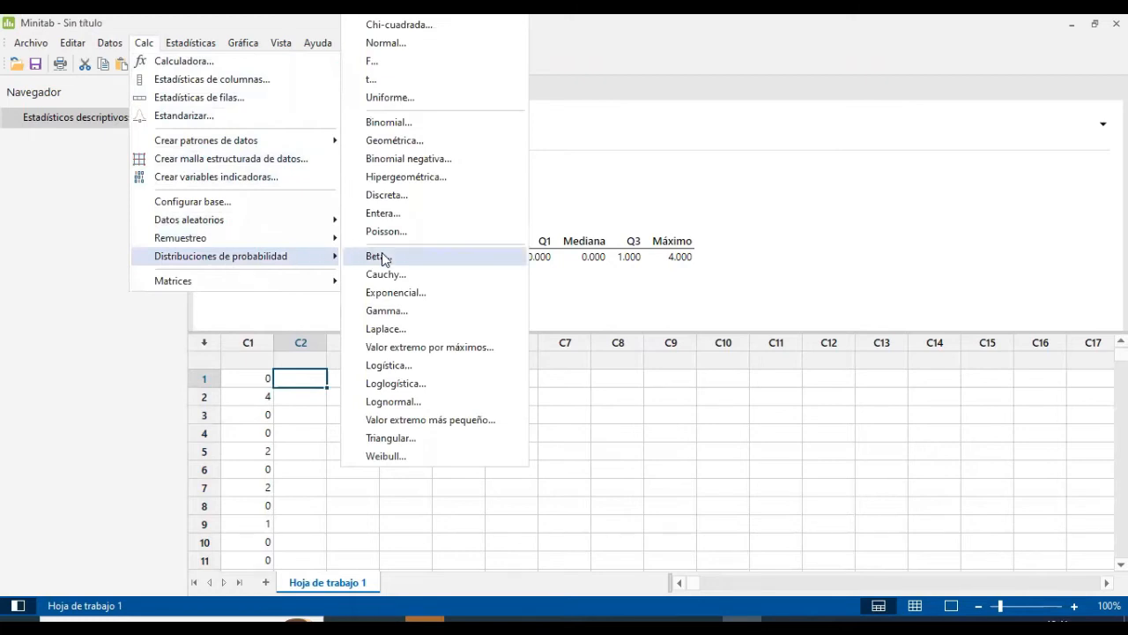
pyautogui.click(393, 125)
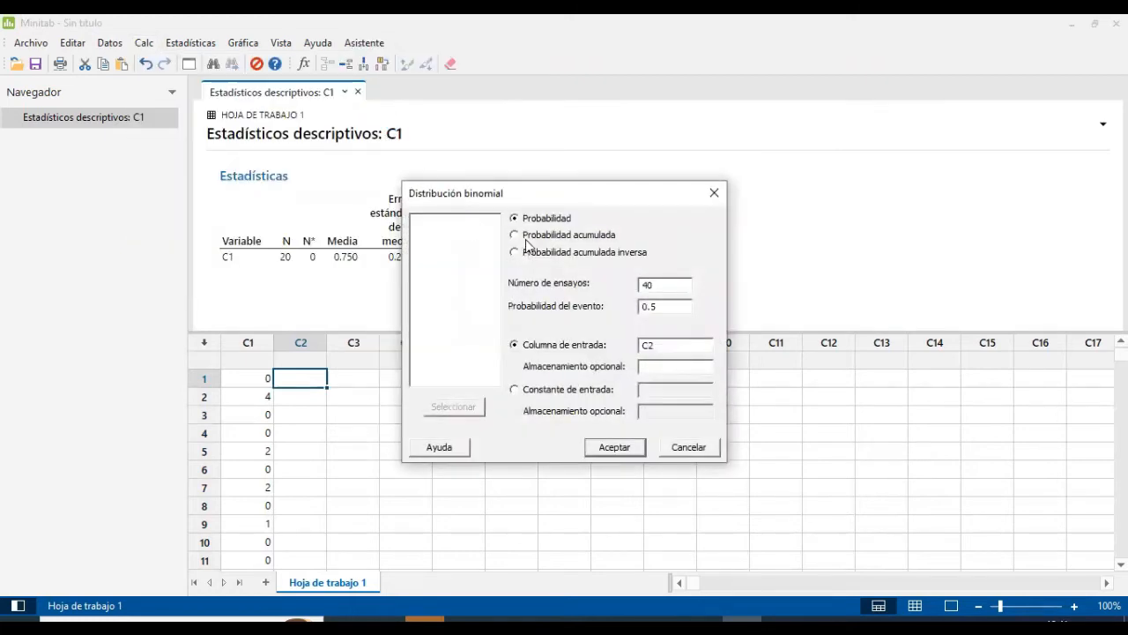
# Calculate the binomial probabilities with 20 trials, event probability 0.03 and input column C1, and review the resulting table through its last row
pyautogui.press('BackSpace')
pyautogui.press('BackSpace')
pyautogui.click(669, 306)
pyautogui.press('BackSpace')
pyautogui.write('c1')
pyautogui.write('0.0')
pyautogui.click(614, 448)
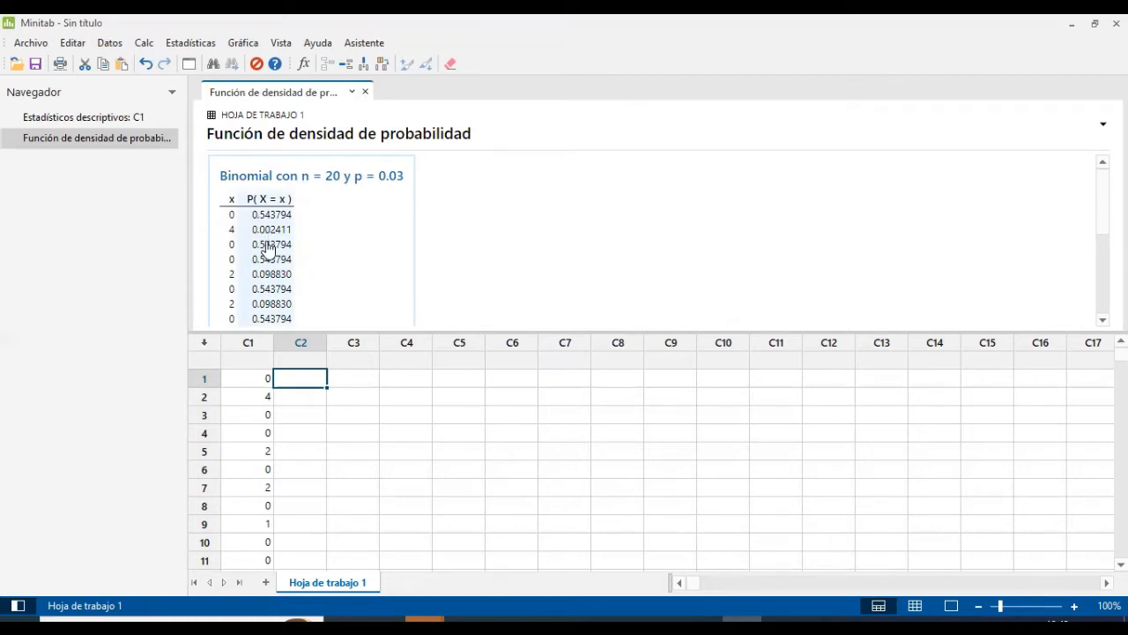
pyautogui.scroll(-10, 268, 250)
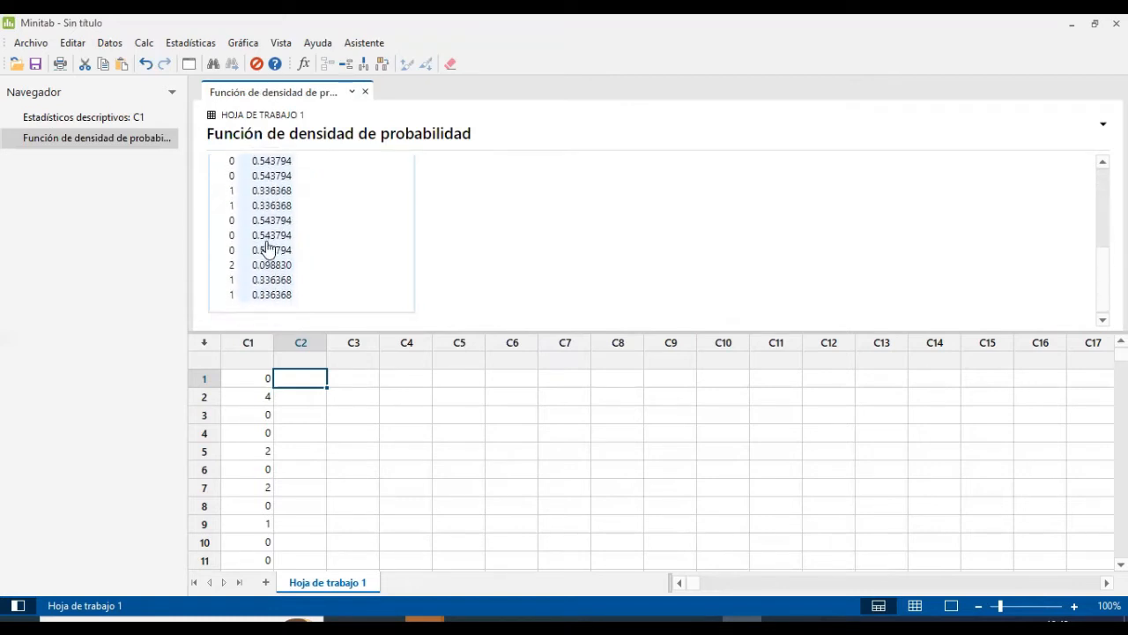
# Compare the binomial probability table with the descriptive statistics of C1 by viewing the two outputs in turn
pyautogui.scroll(10, 250, 305)
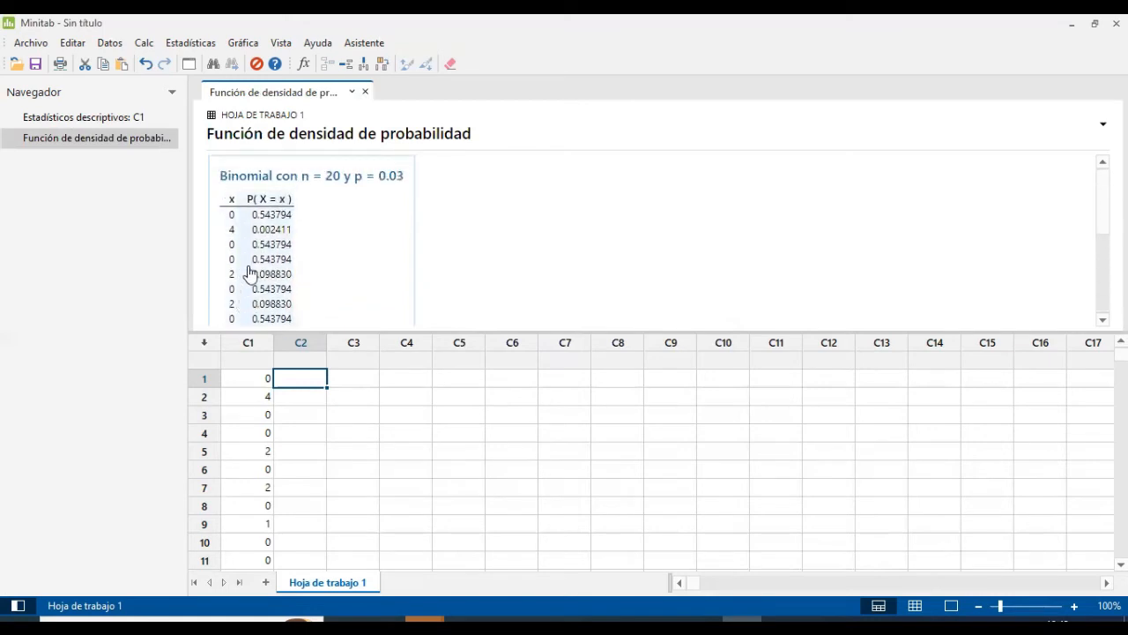
pyautogui.click(81, 117)
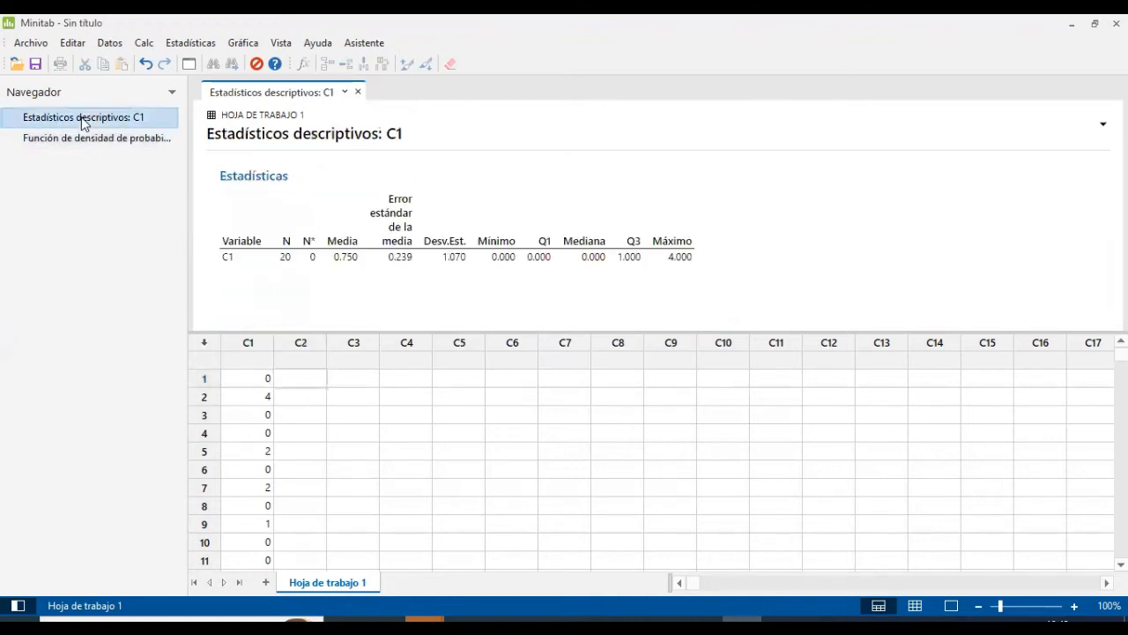
pyautogui.click(80, 137)
pyautogui.click(86, 120)
pyautogui.click(79, 137)
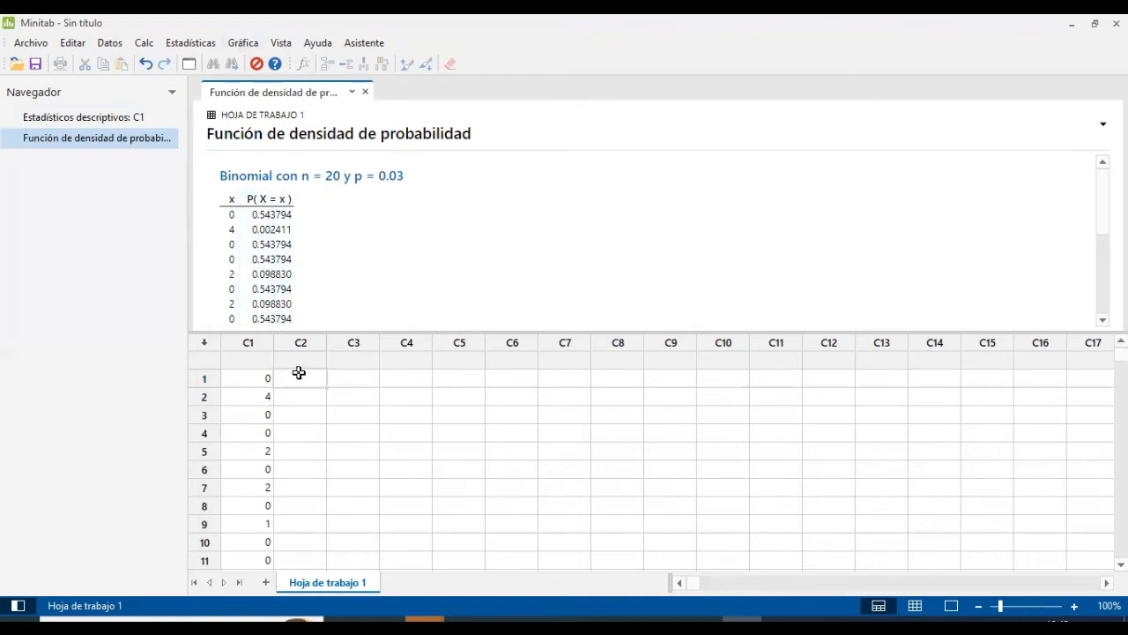
# Calculate the binomial probabilities for input column C1 again, storing them in column C2, and review the probability table
pyautogui.click(144, 43)
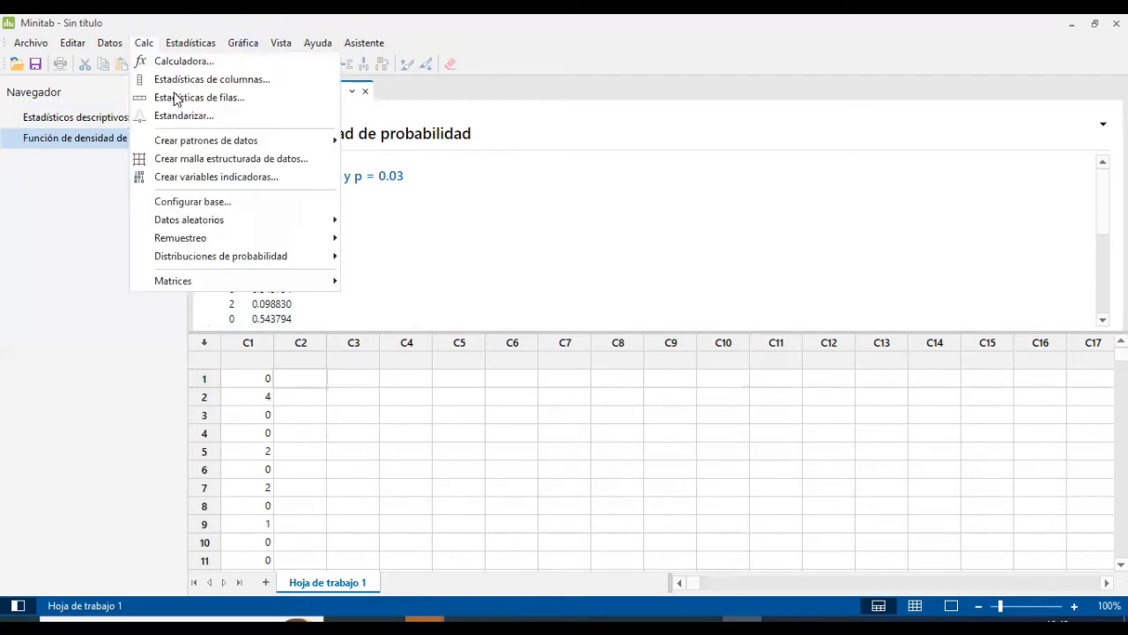
pyautogui.moveTo(293, 254)
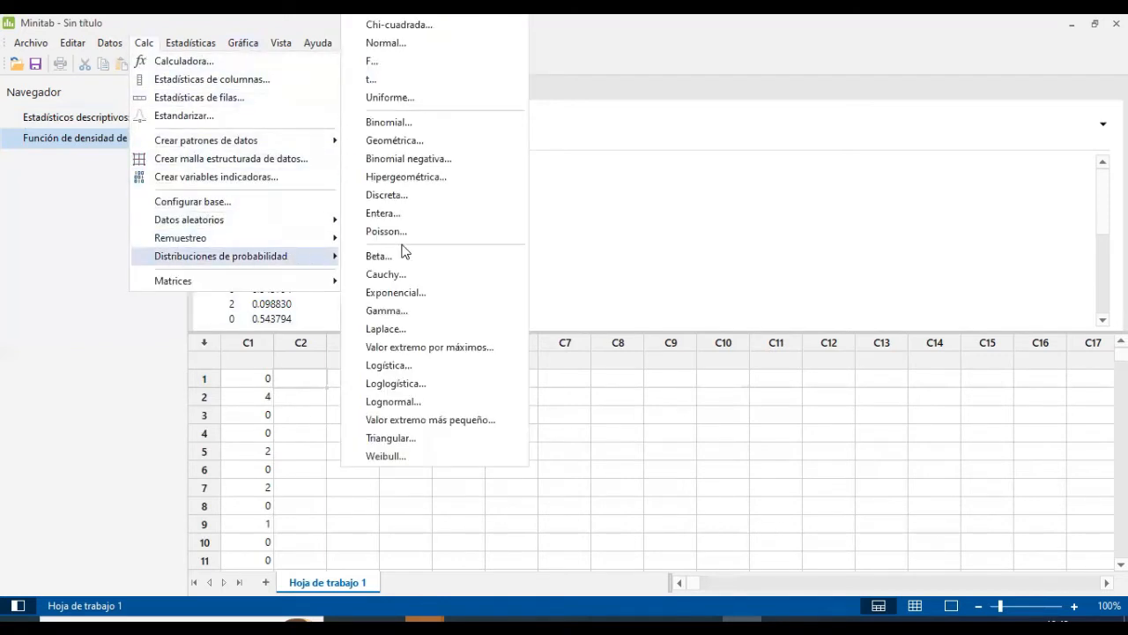
pyautogui.click(388, 122)
pyautogui.click(646, 365)
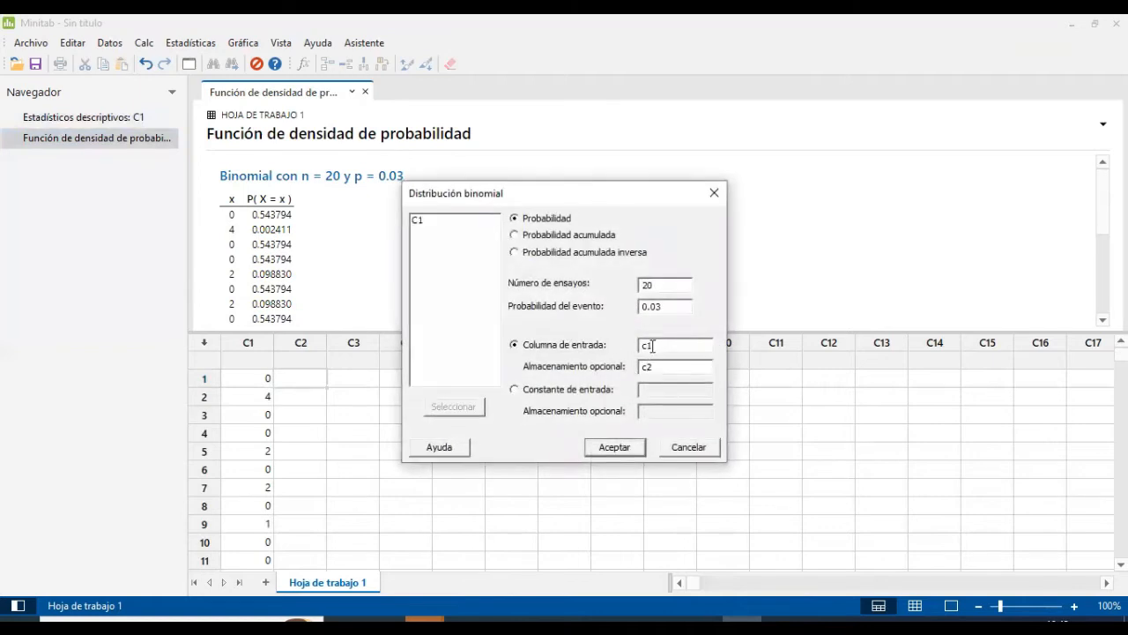
pyautogui.click(614, 447)
pyautogui.scroll(-2, 296, 408)
pyautogui.scroll(-1, 295, 408)
pyautogui.scroll(4, 305, 494)
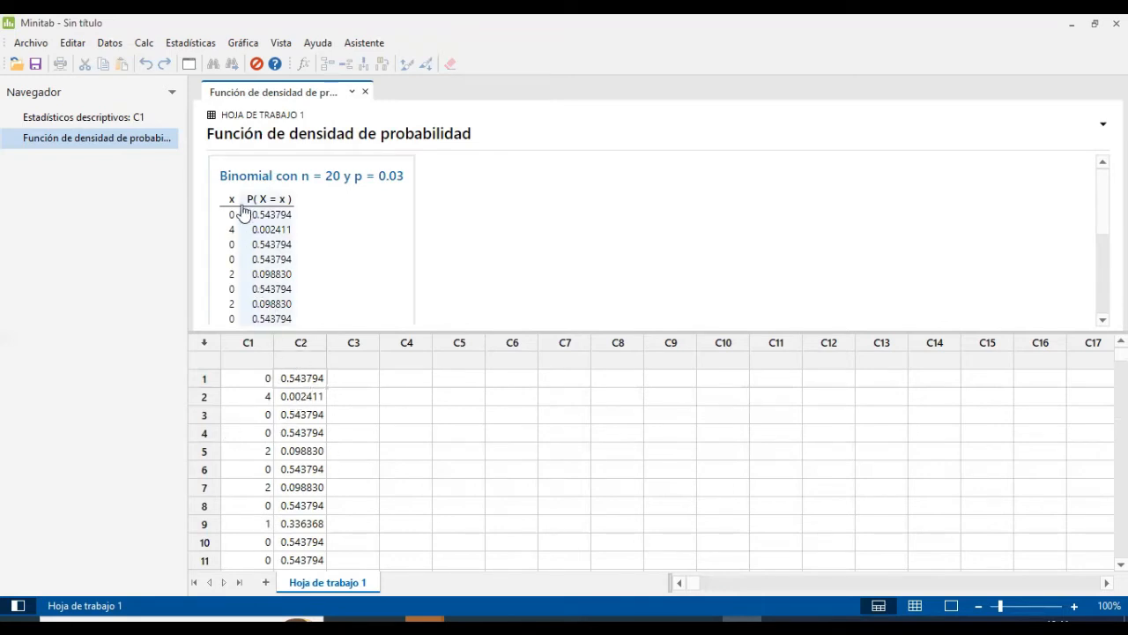
# Create a simple histogram of column C1
pyautogui.click(191, 43)
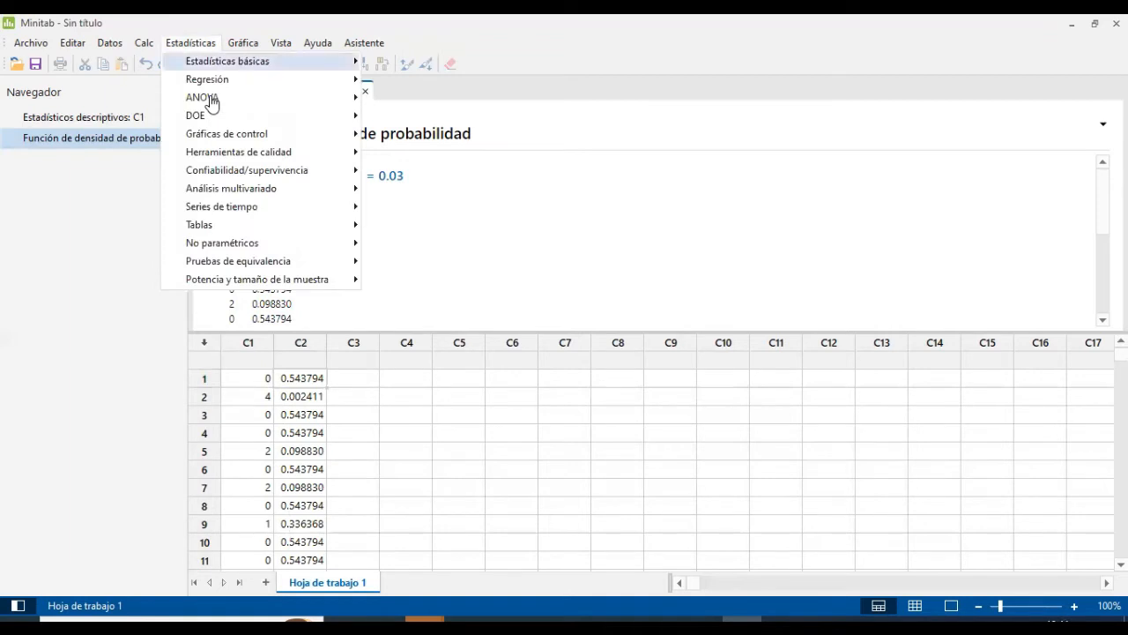
pyautogui.press('Right')
pyautogui.press('Right')
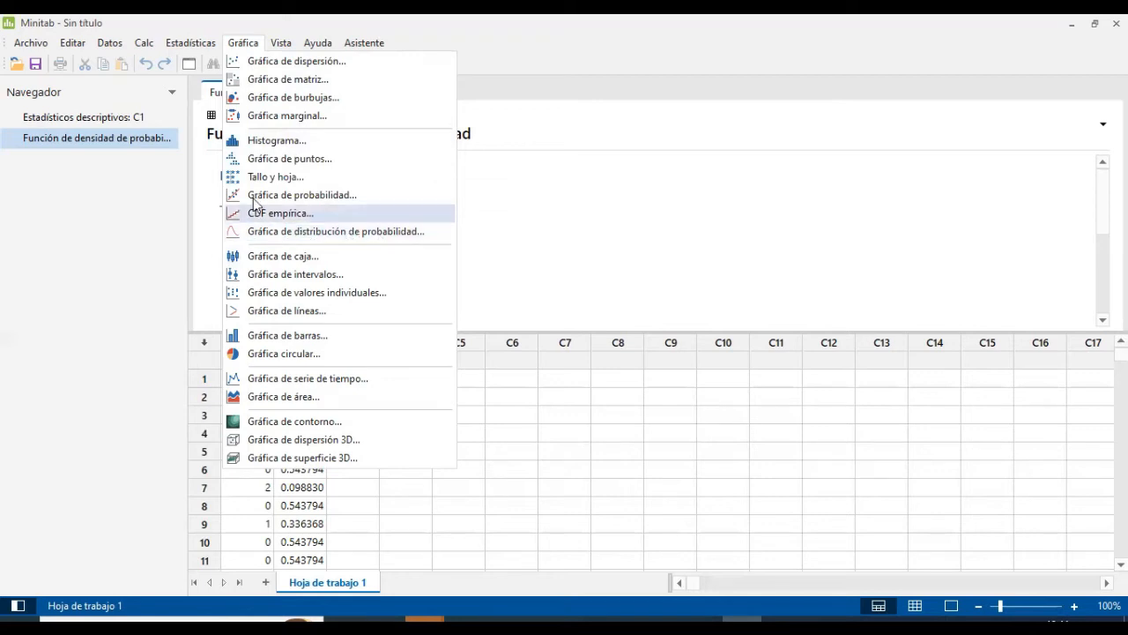
pyautogui.click(256, 143)
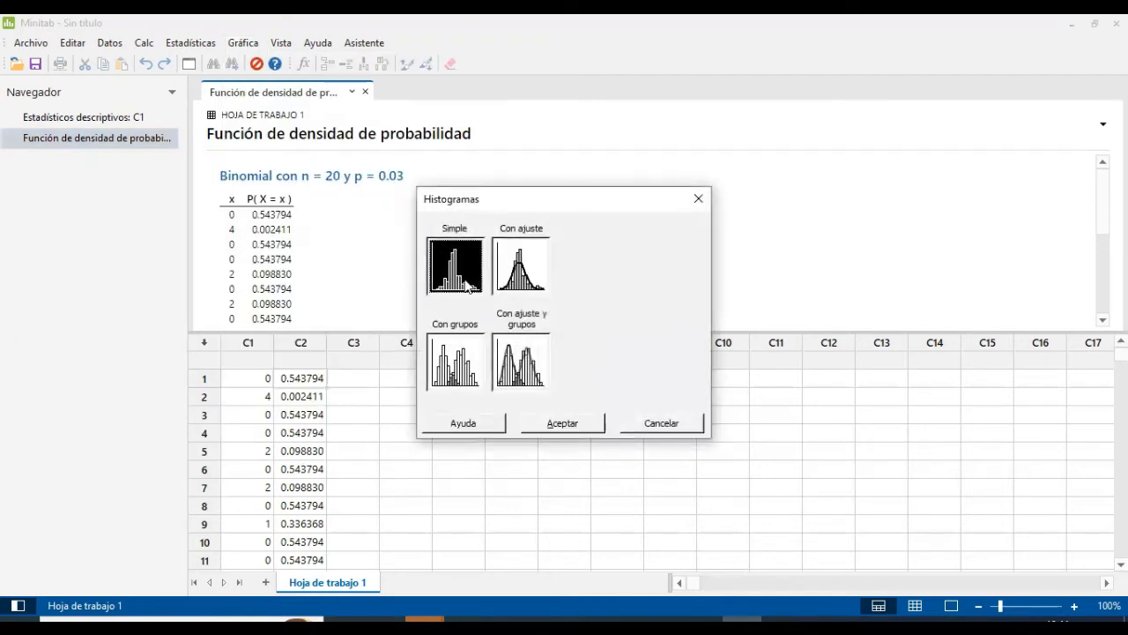
pyautogui.click(568, 425)
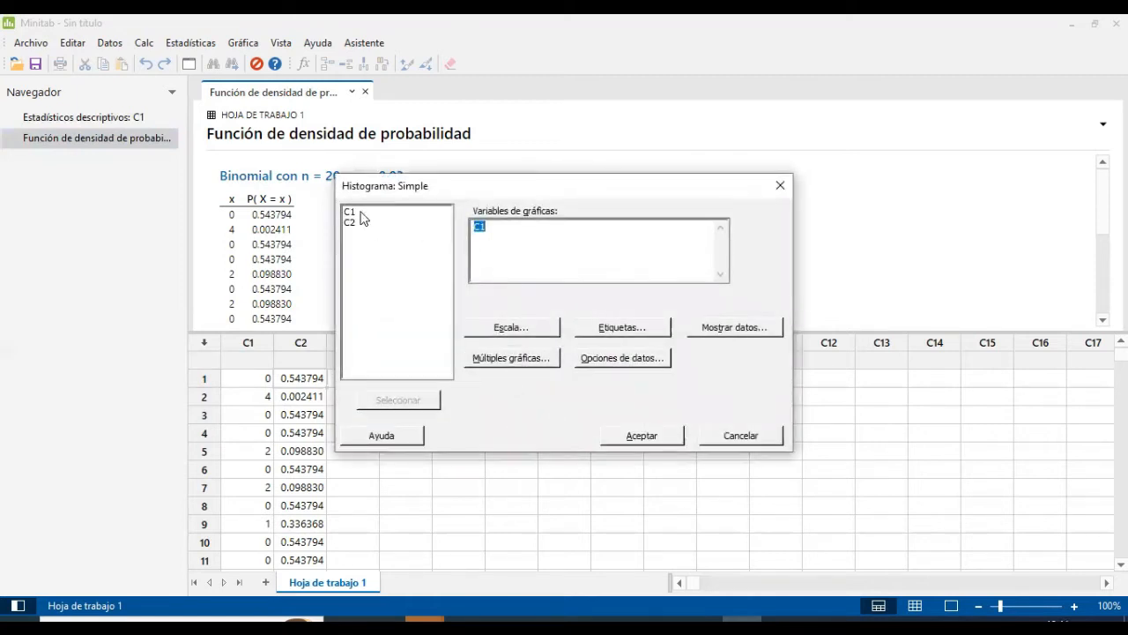
pyautogui.click(361, 213)
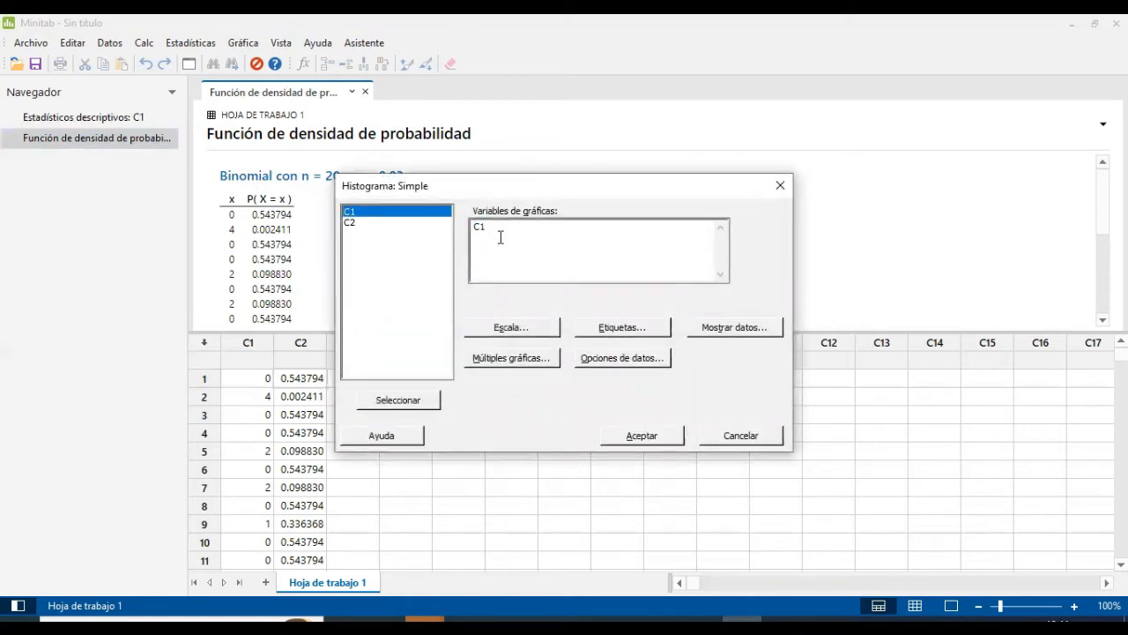
pyautogui.click(645, 440)
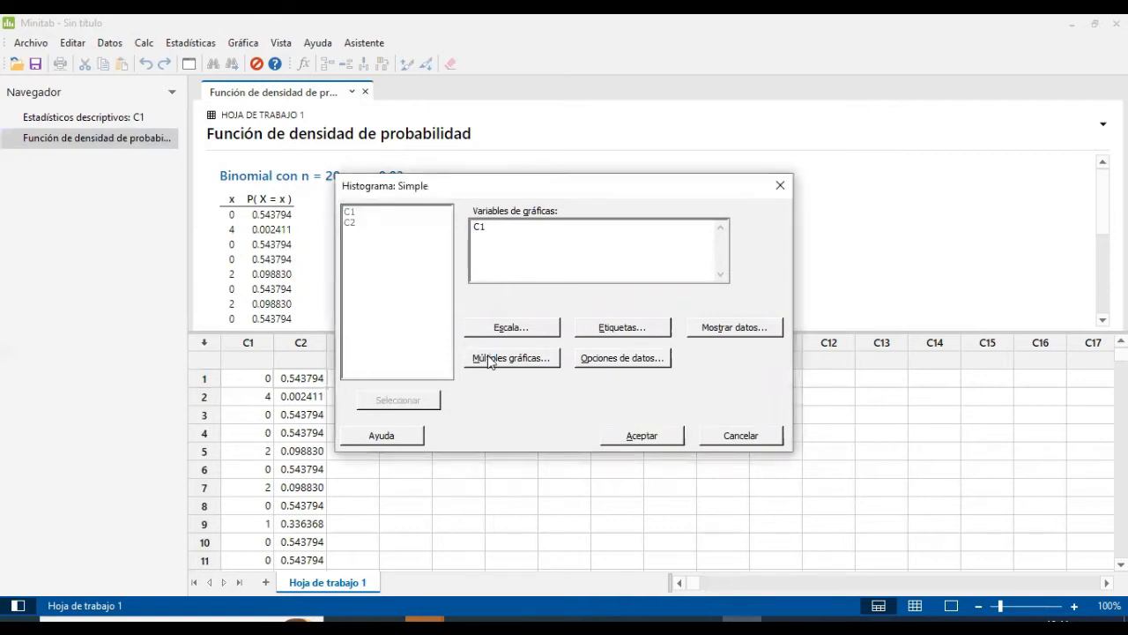
# Enlarge the results area and examine the bars of the C1 histogram down to the horizontal axis
pyautogui.moveTo(782, 337); pyautogui.dragTo(788, 466)
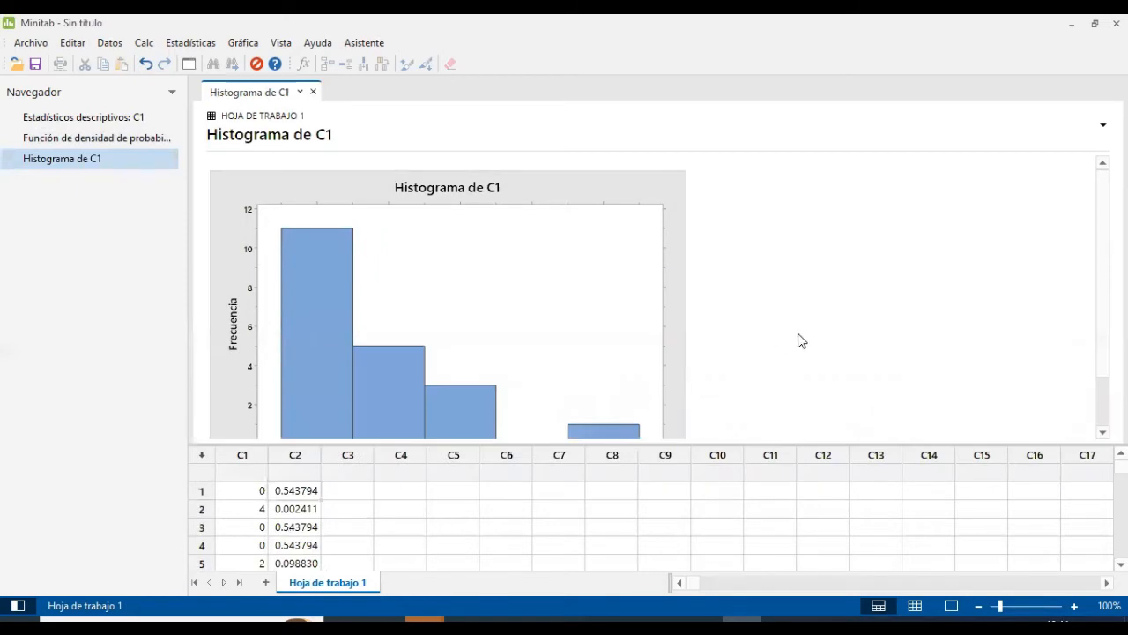
pyautogui.scroll(-1, 802, 340)
pyautogui.scroll(1, 801, 340)
pyautogui.scroll(-1, 801, 340)
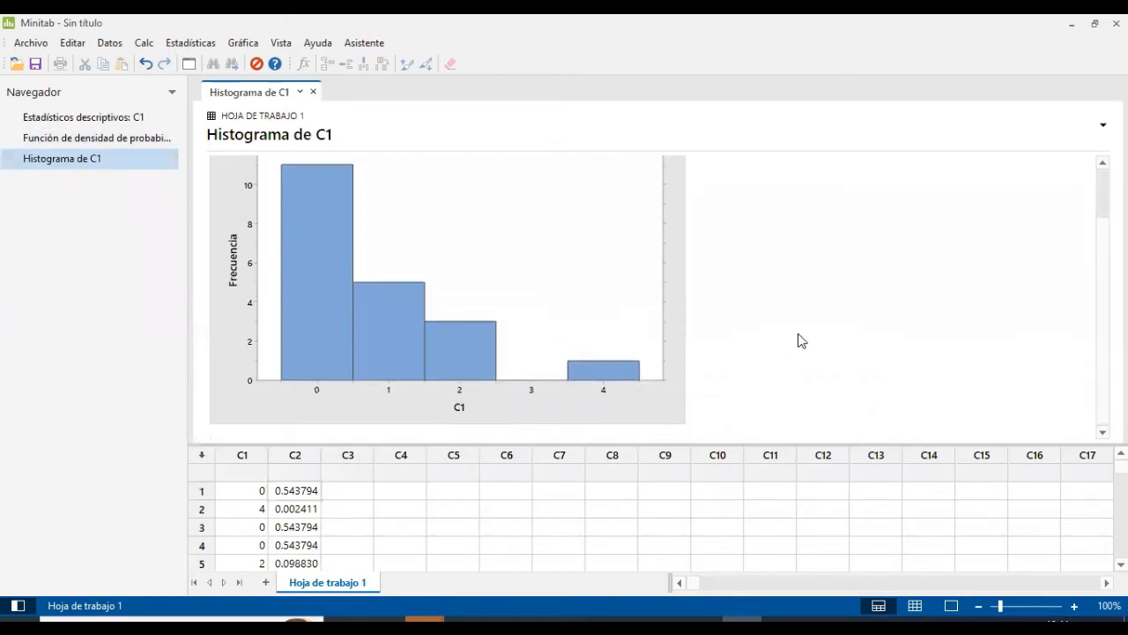
pyautogui.scroll(1, 652, 296)
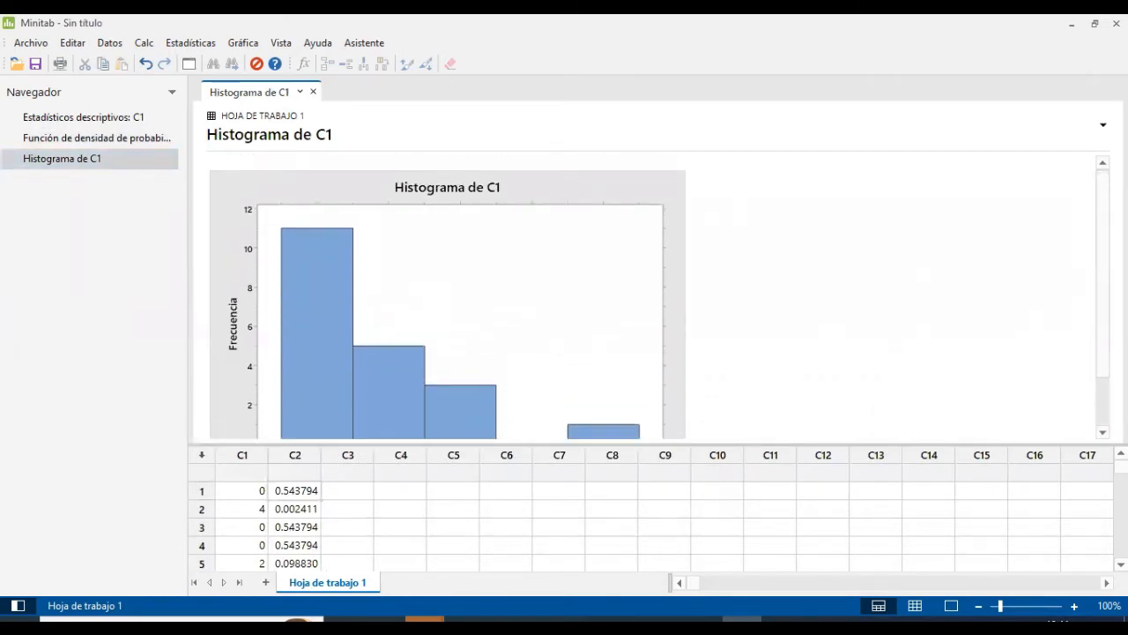
pyautogui.scroll(-1, 608, 422)
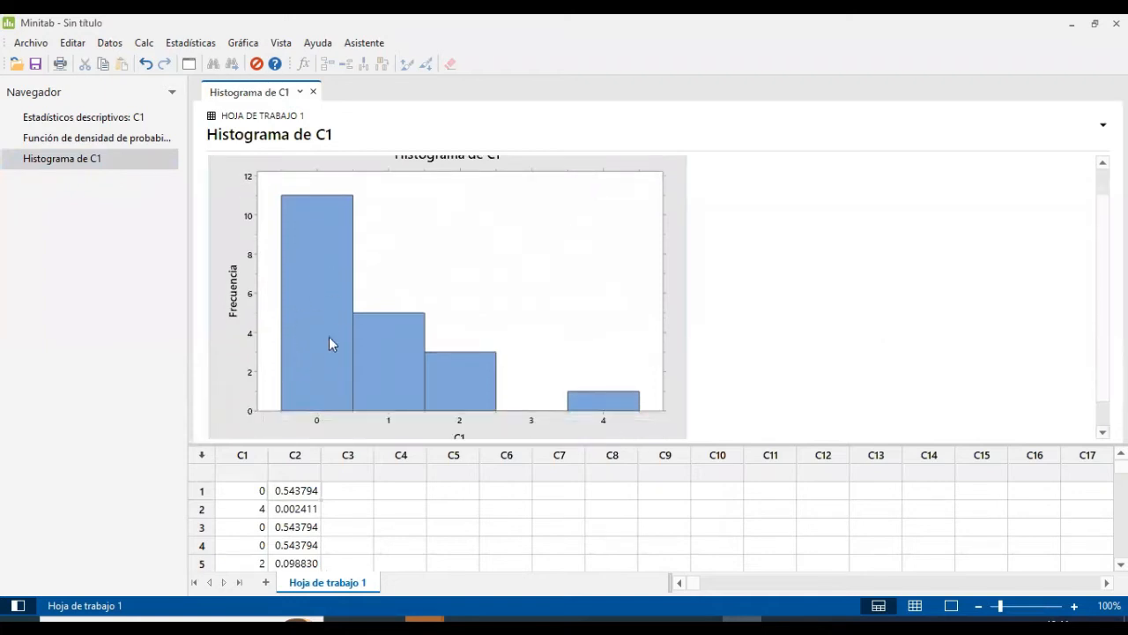
pyautogui.moveTo(321, 301)
pyautogui.moveTo(535, 416)
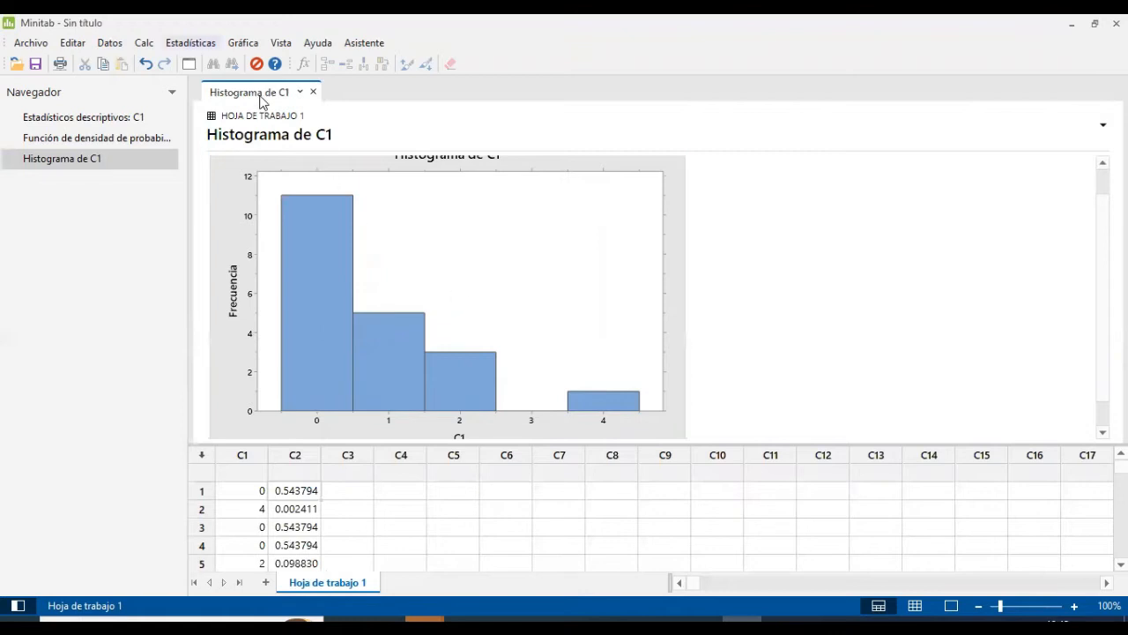
pyautogui.click(191, 43)
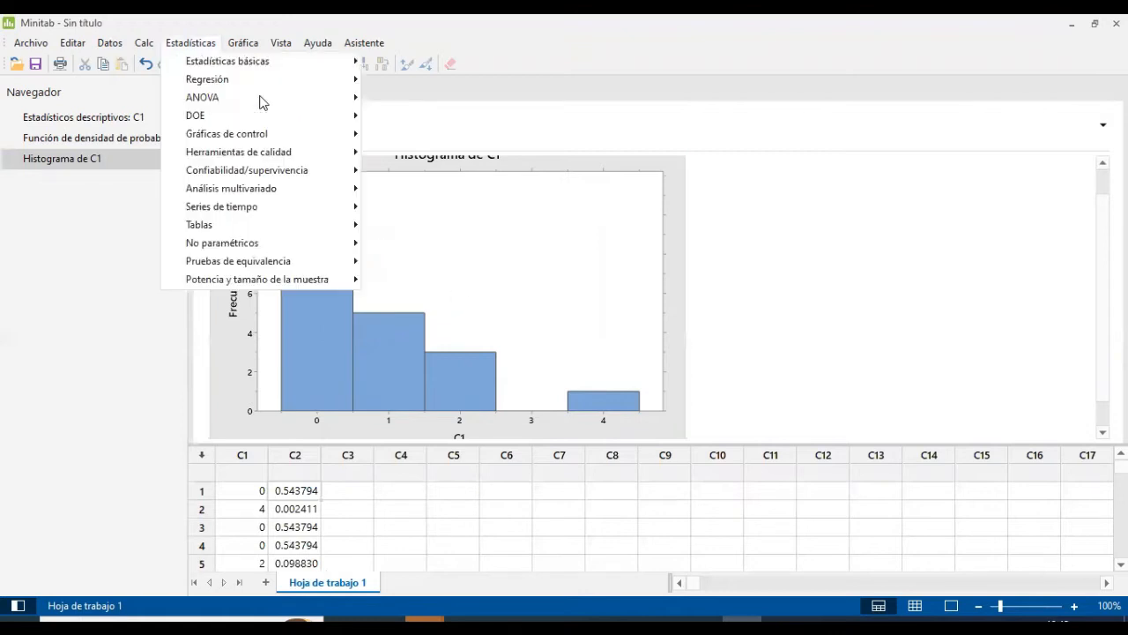
pyautogui.press('Left')
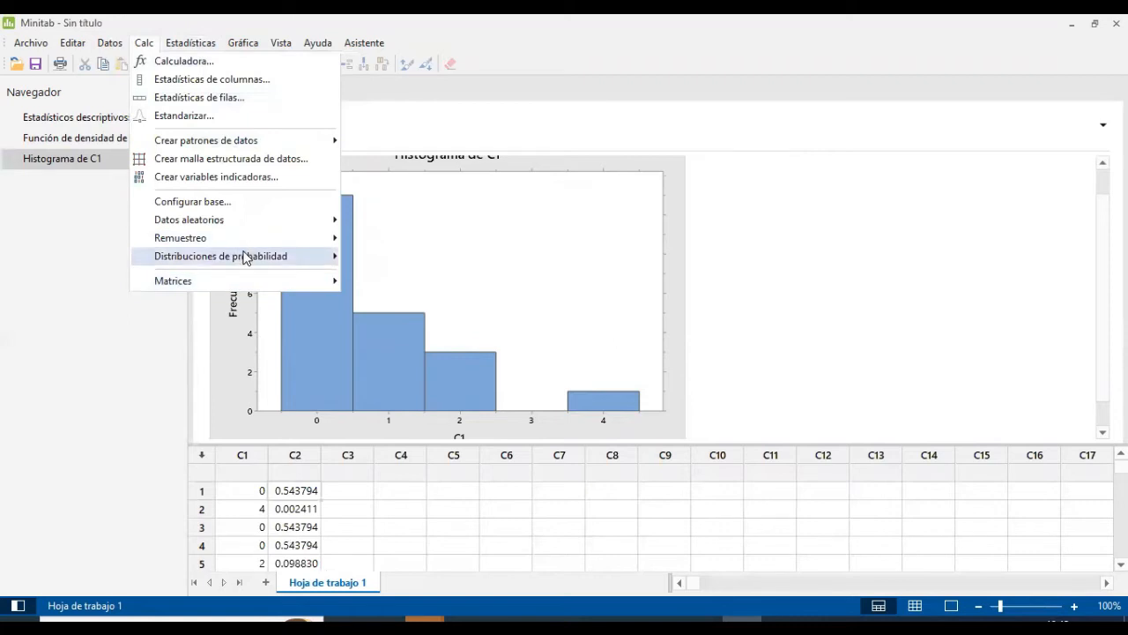
pyautogui.moveTo(315, 255)
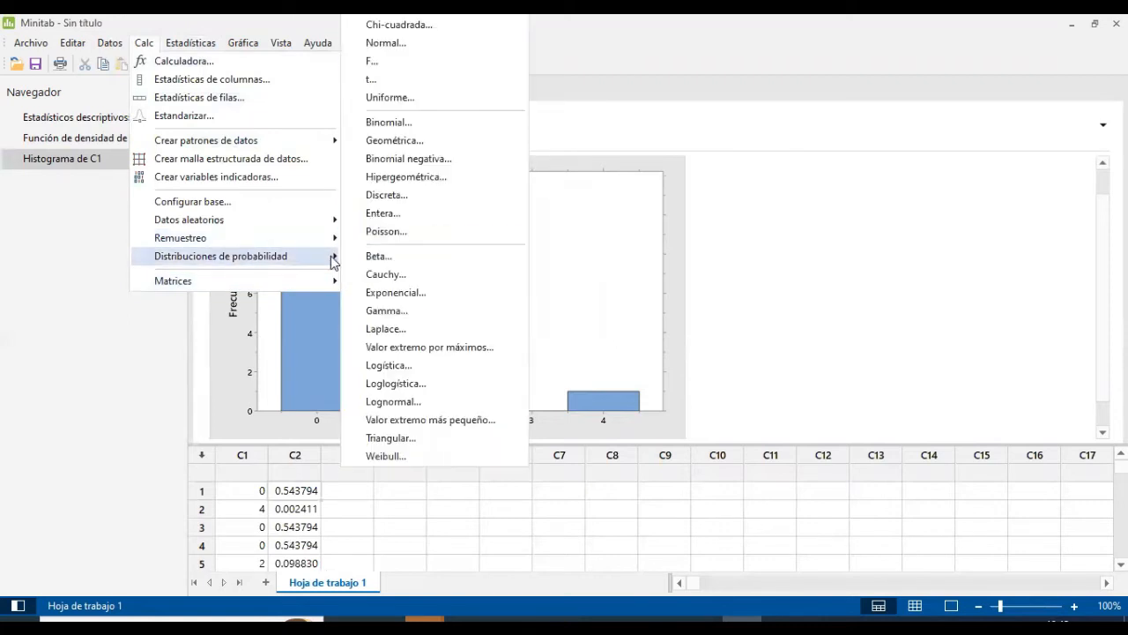
pyautogui.click(391, 122)
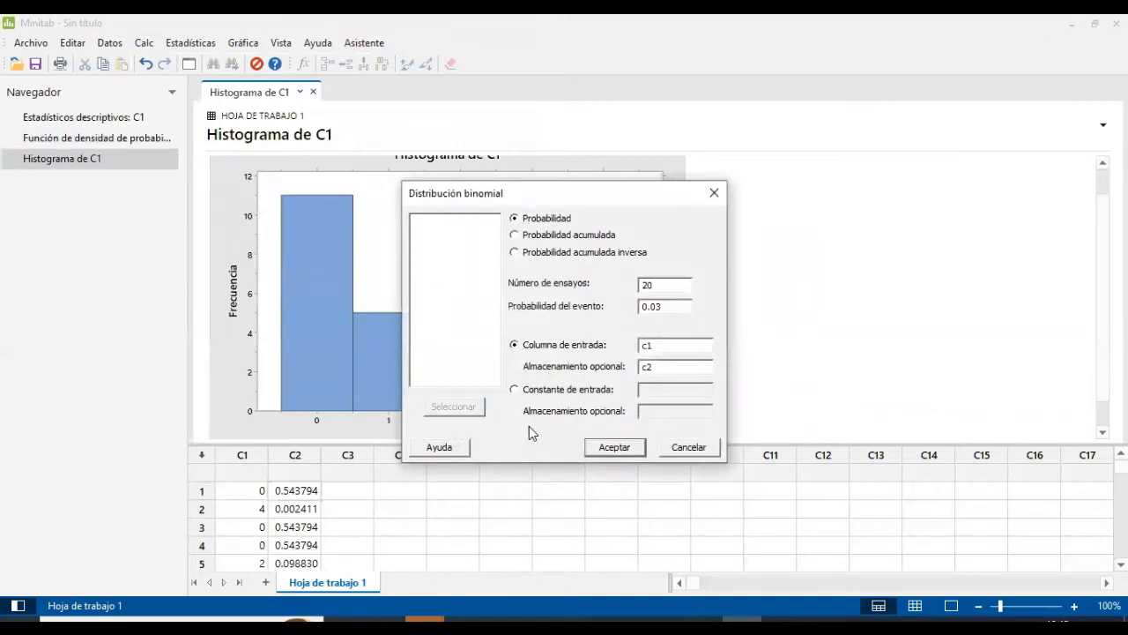
pyautogui.click(688, 447)
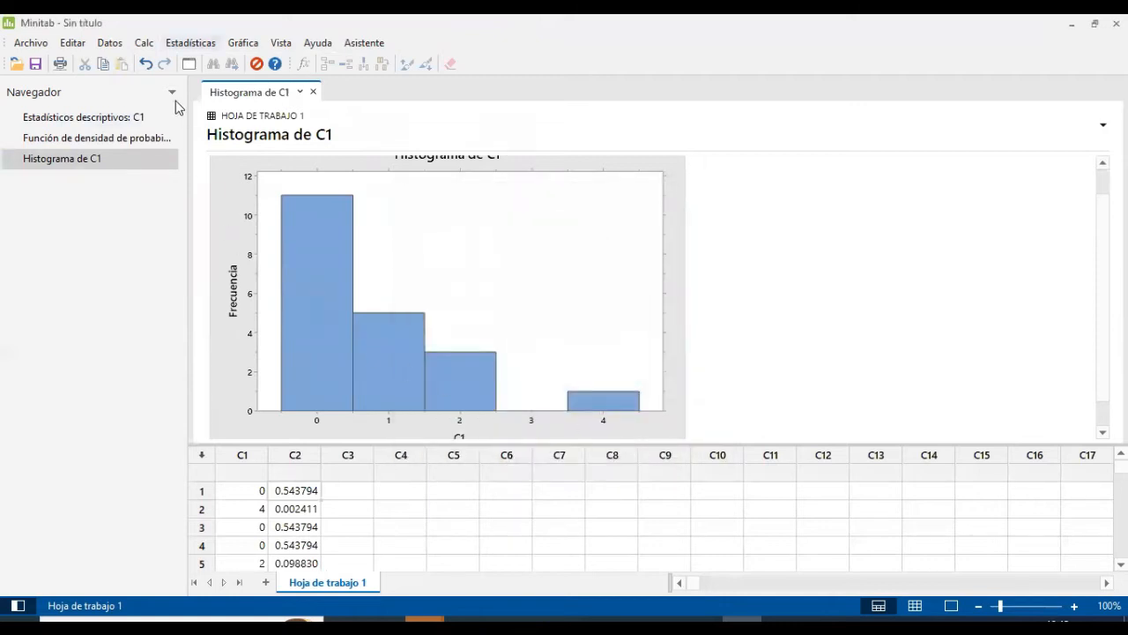
# Display the descriptive statistics of C1 together with a histogram of the data, and review both results
pyautogui.hotkey('alt', 's')
pyautogui.press('Down')
pyautogui.press('Right')
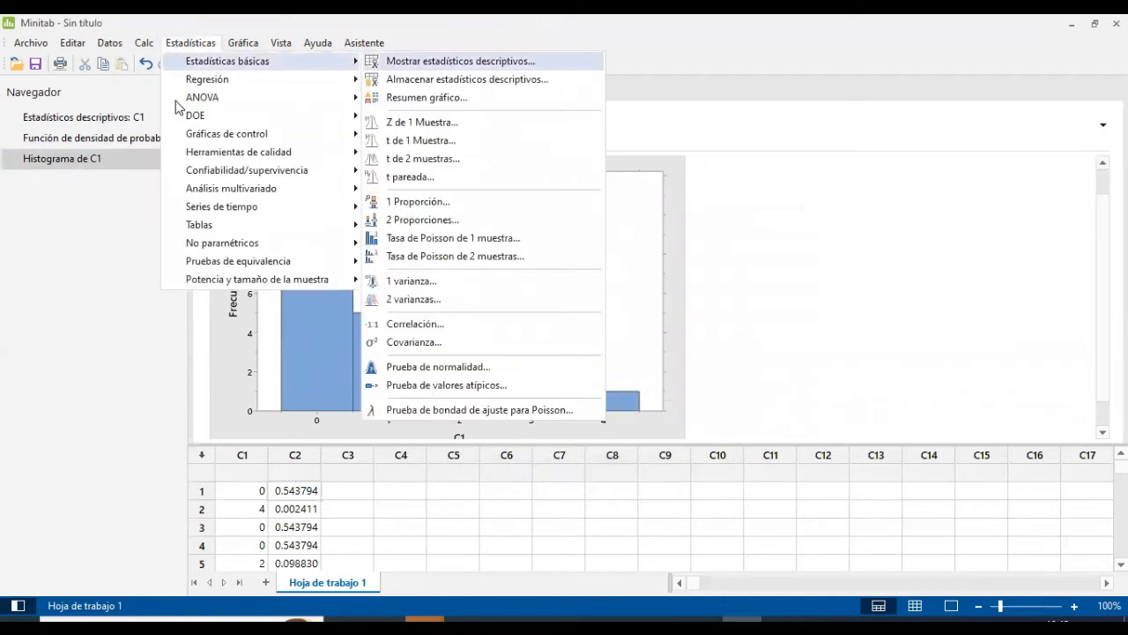
pyautogui.press('Return')
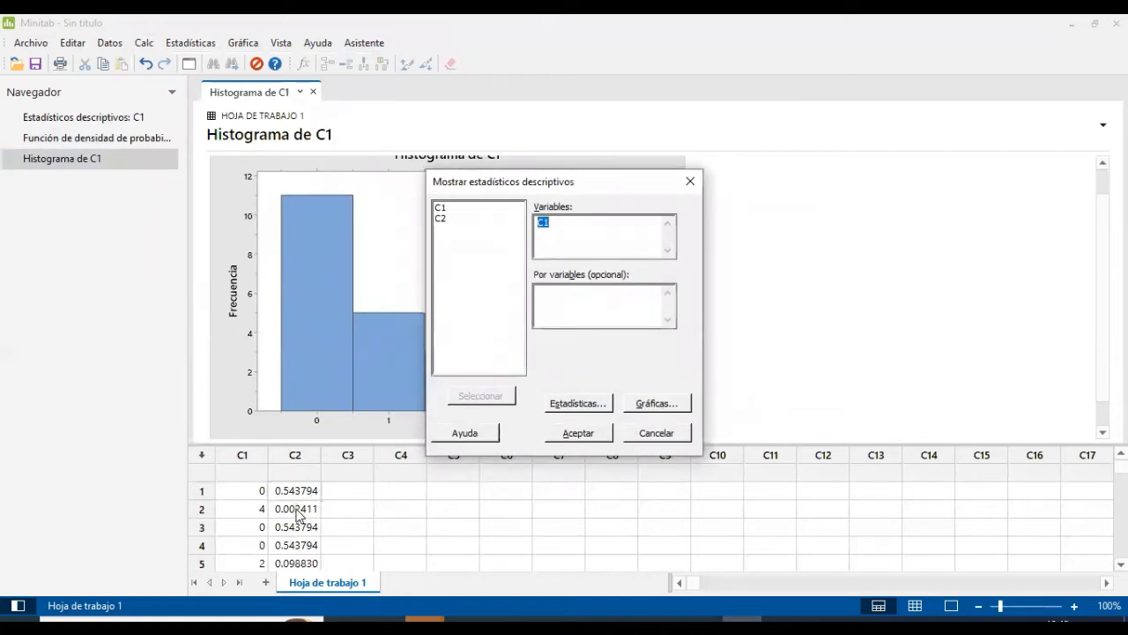
pyautogui.click(667, 407)
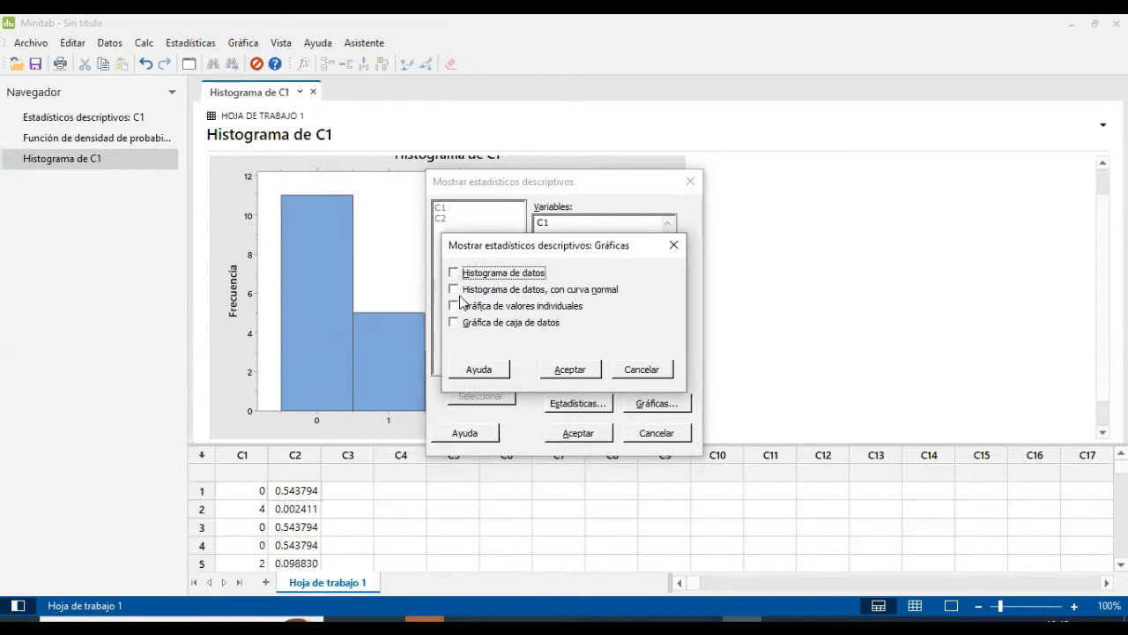
pyautogui.click(454, 273)
pyautogui.click(568, 370)
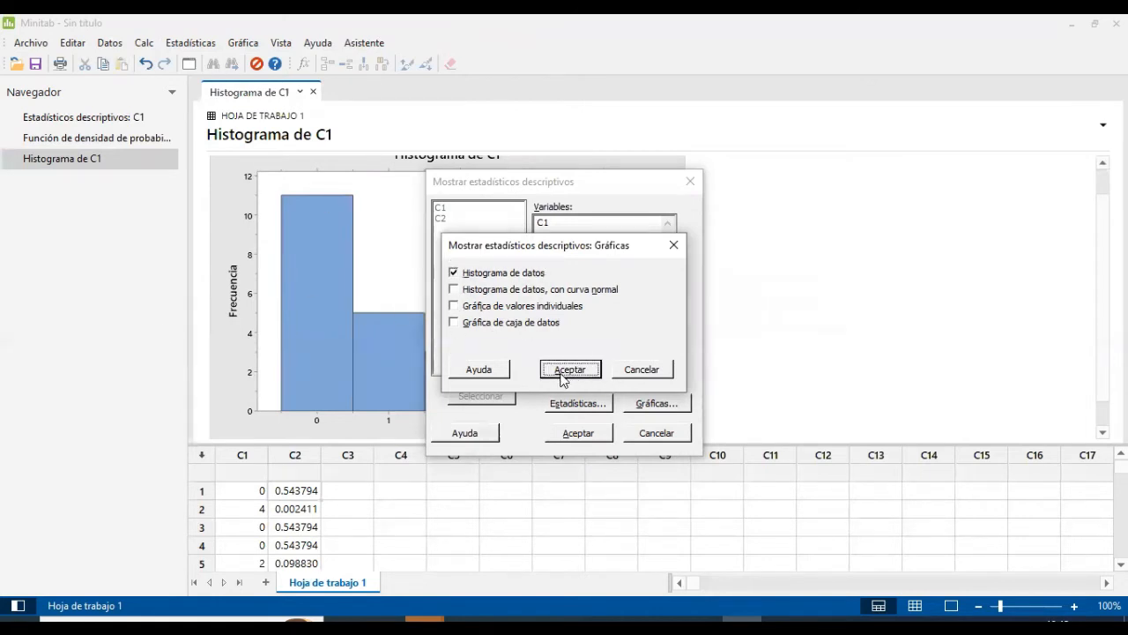
pyautogui.click(561, 438)
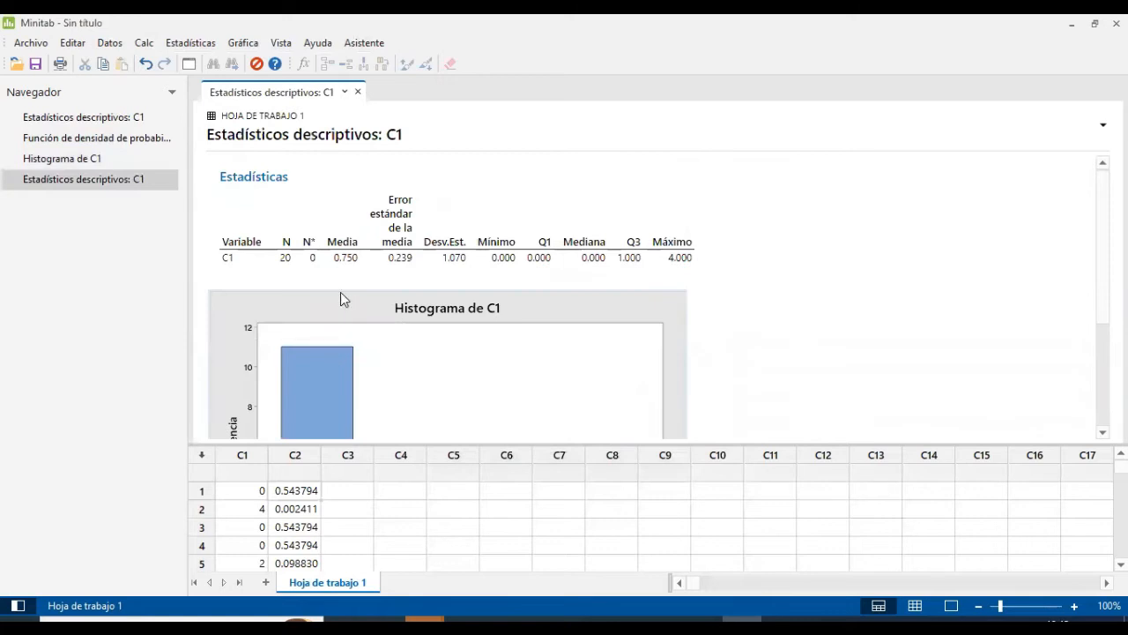
pyautogui.scroll(-3, 418, 290)
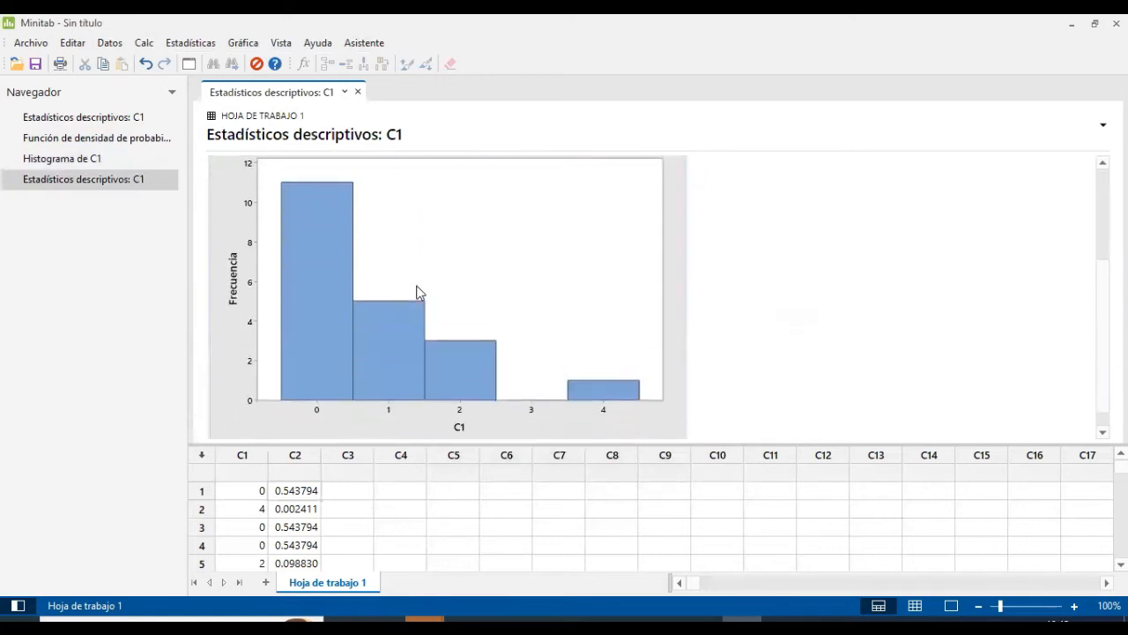
pyautogui.scroll(4, 382, 363)
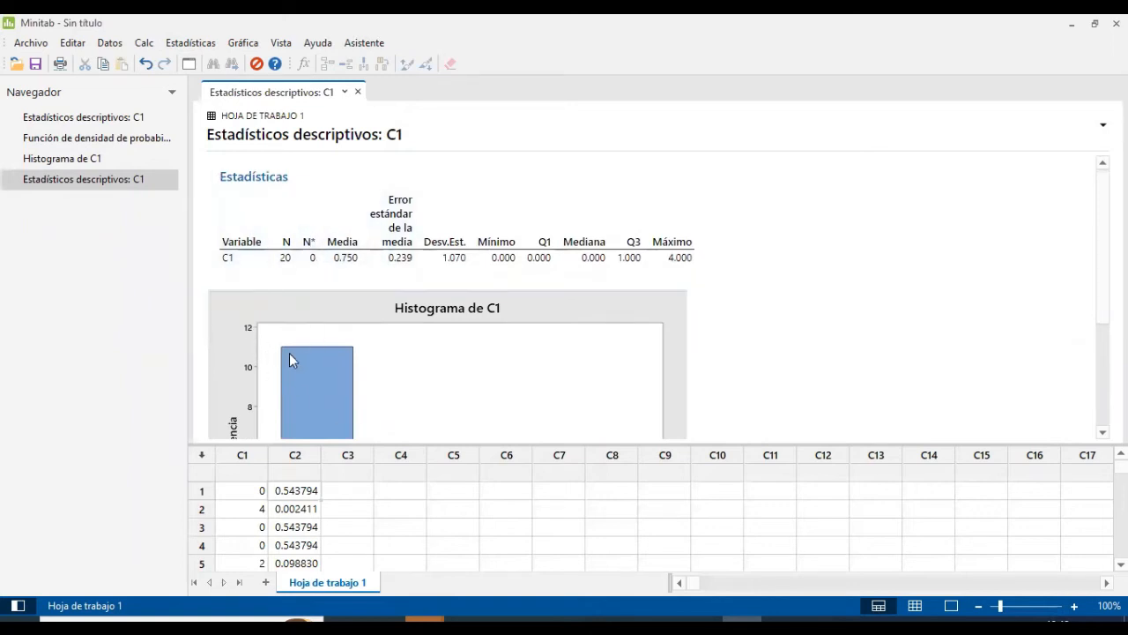
# Plot a single binomial probability distribution with 20 trials and event probability 0.03
pyautogui.click(242, 43)
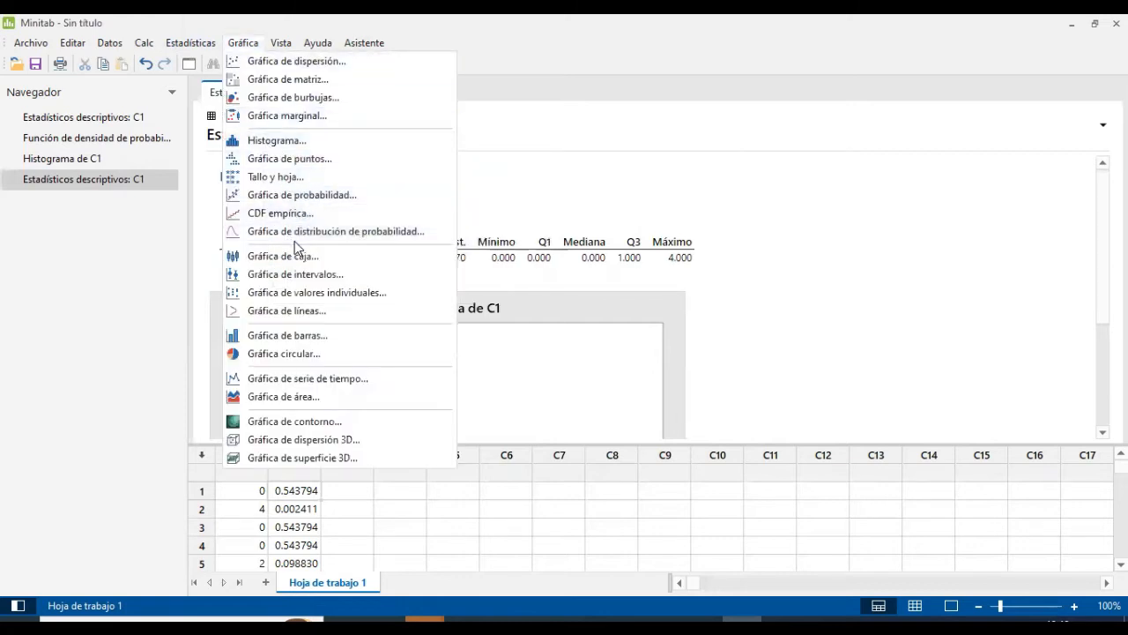
pyautogui.click(321, 232)
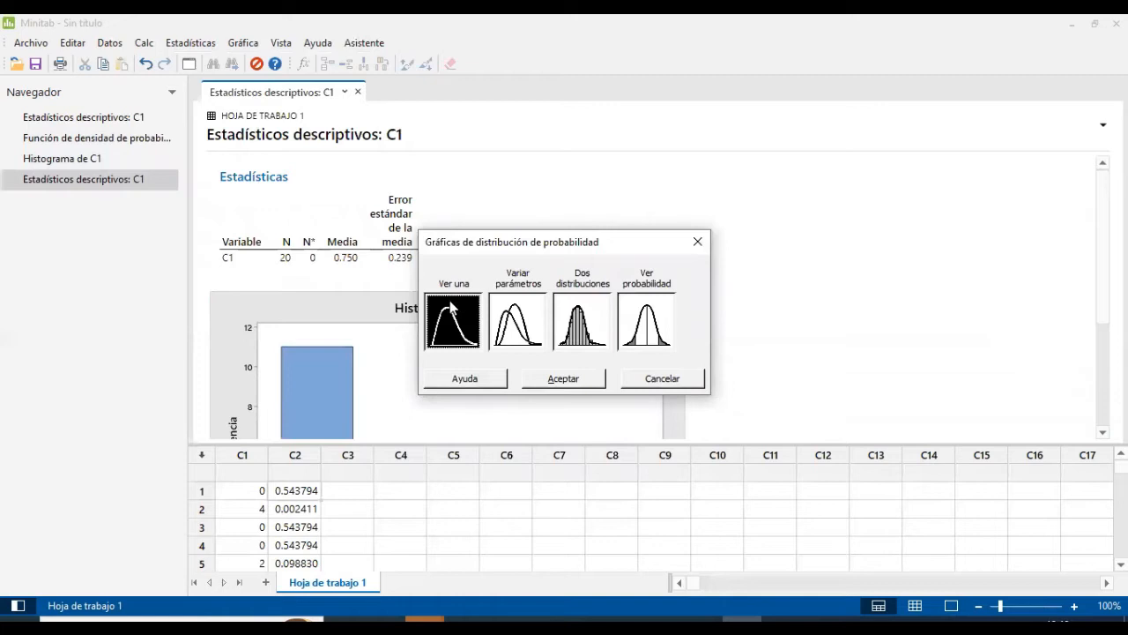
pyautogui.click(544, 379)
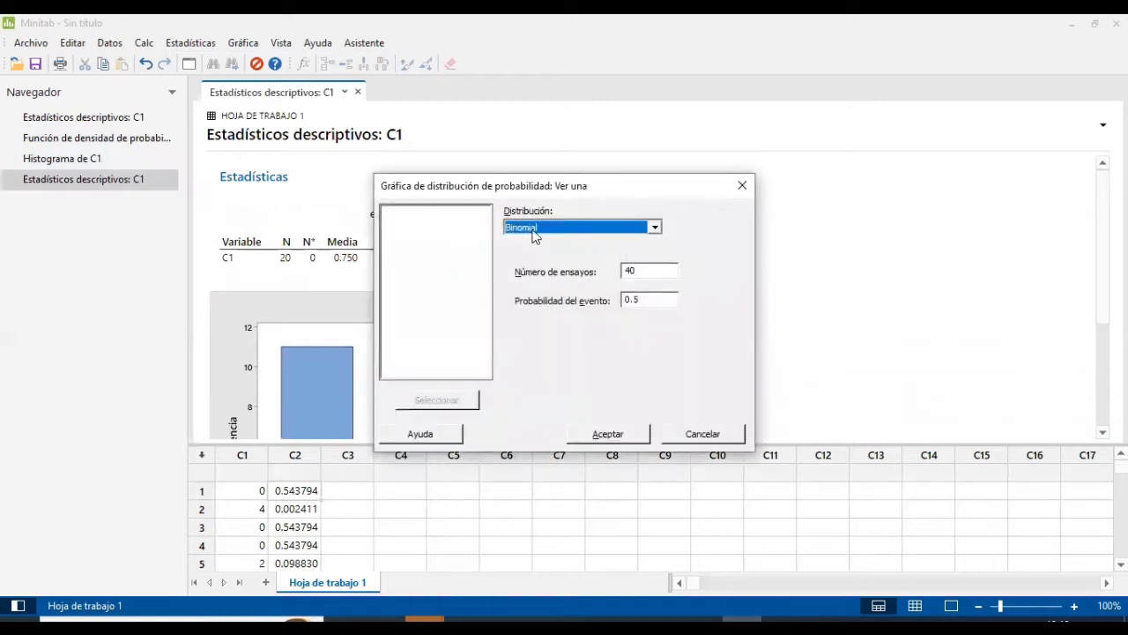
pyautogui.moveTo(649, 272); pyautogui.dragTo(582, 273)
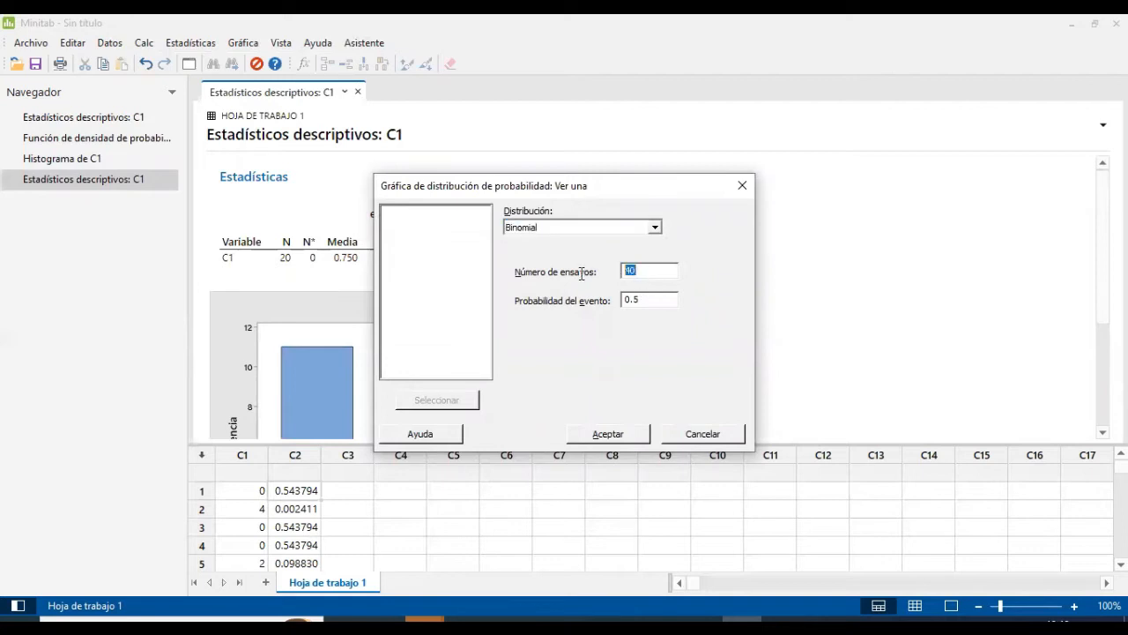
pyautogui.write('20')
pyautogui.moveTo(645, 300); pyautogui.dragTo(610, 297)
pyautogui.write('0.03')
pyautogui.click(605, 434)
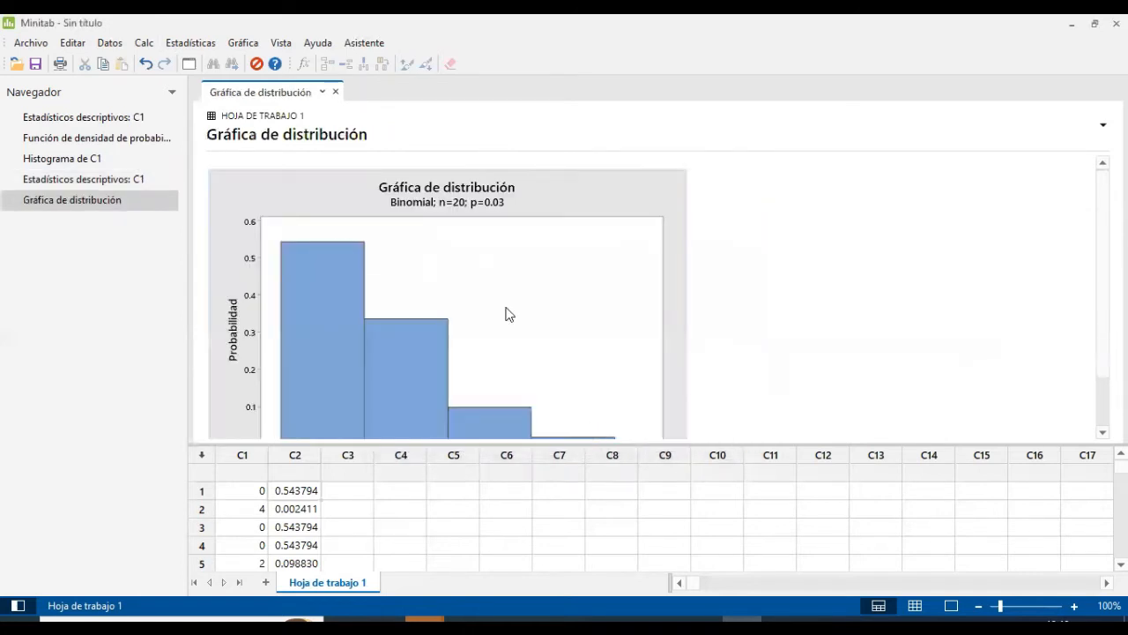
# Examine the bars of the binomial distribution plot from its title down to the horizontal axis
pyautogui.scroll(-2, 521, 287)
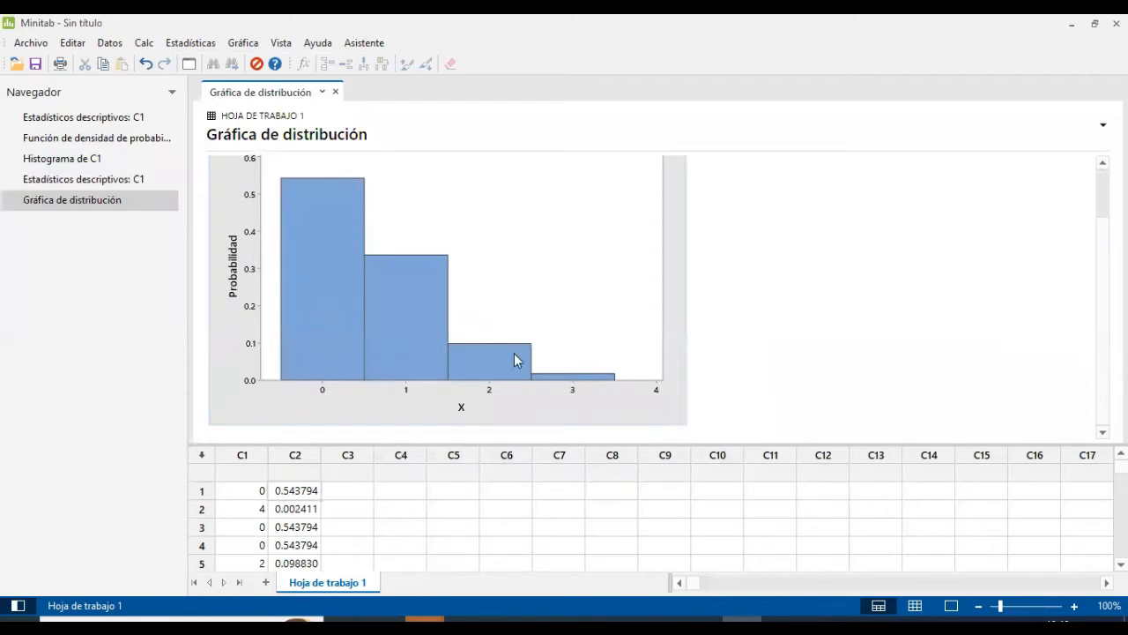
pyautogui.scroll(2, 608, 376)
pyautogui.scroll(-2, 606, 374)
pyautogui.scroll(1, 447, 295)
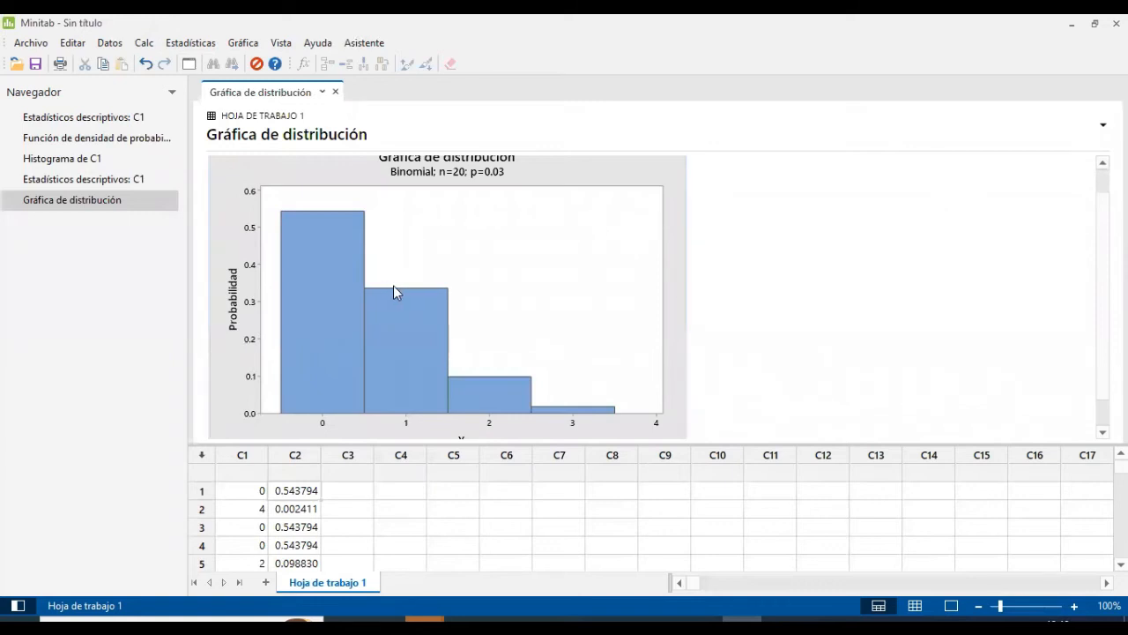
pyautogui.scroll(-1, 438, 299)
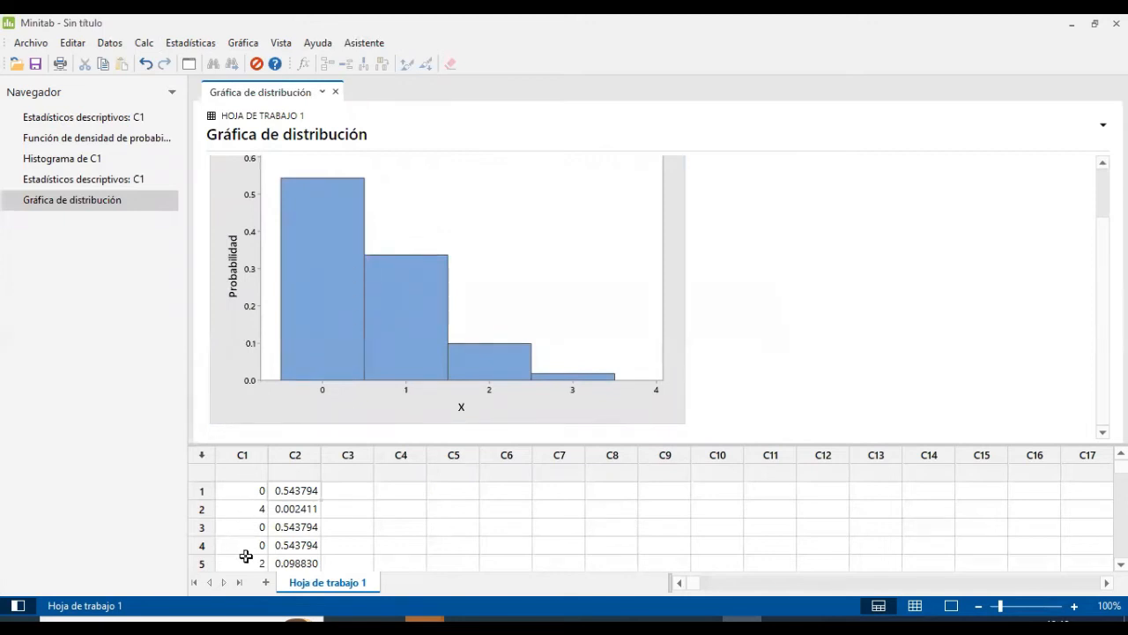
pyautogui.moveTo(310, 216)
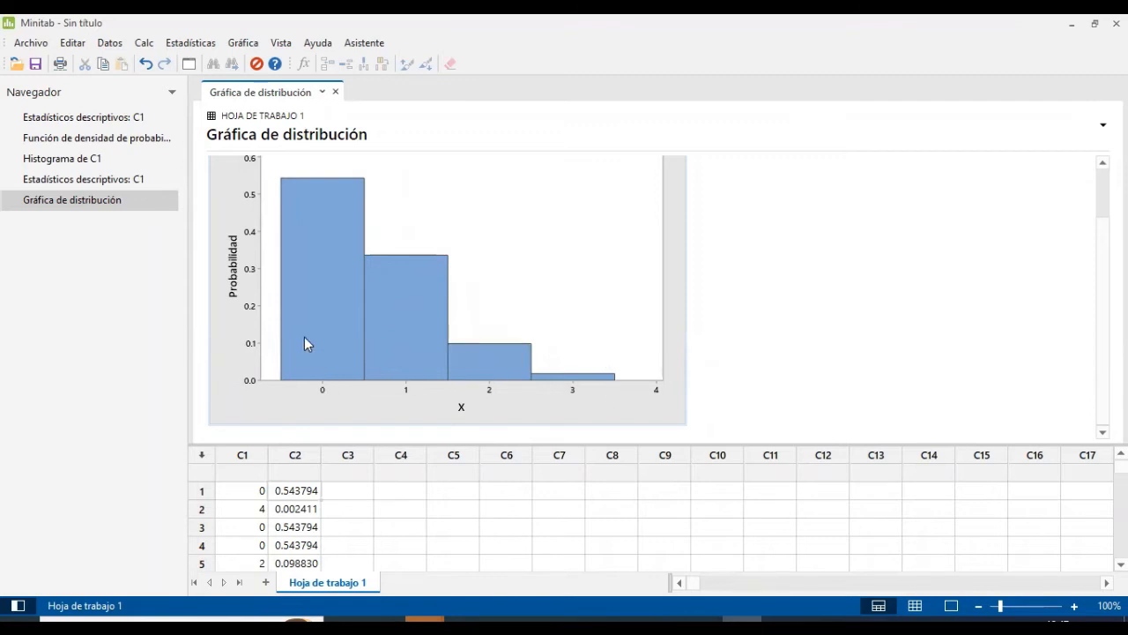
# Generate 20 rows of random binomial data in column C3 with 20 trials and event probability 0.03
pyautogui.click(240, 454)
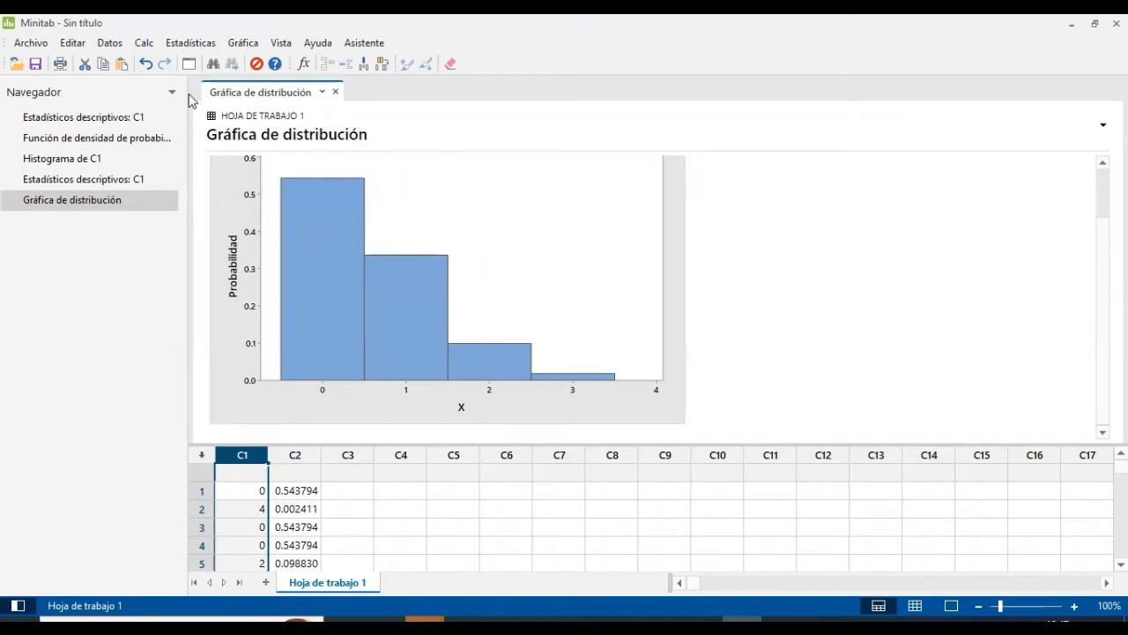
pyautogui.hotkey('alt', 'c')
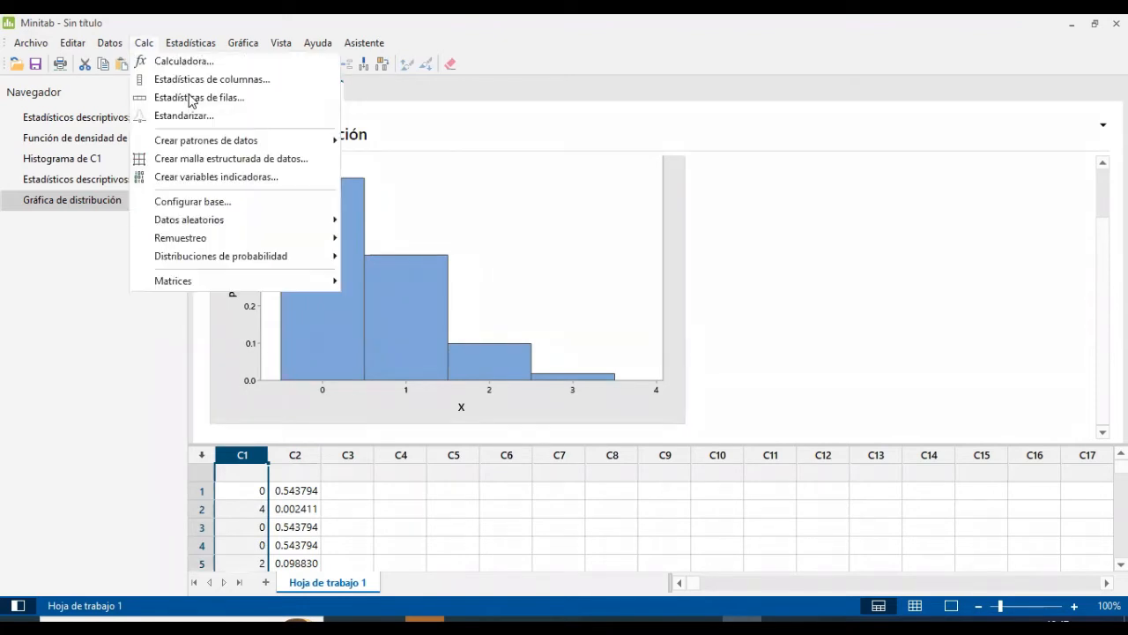
pyautogui.moveTo(253, 222)
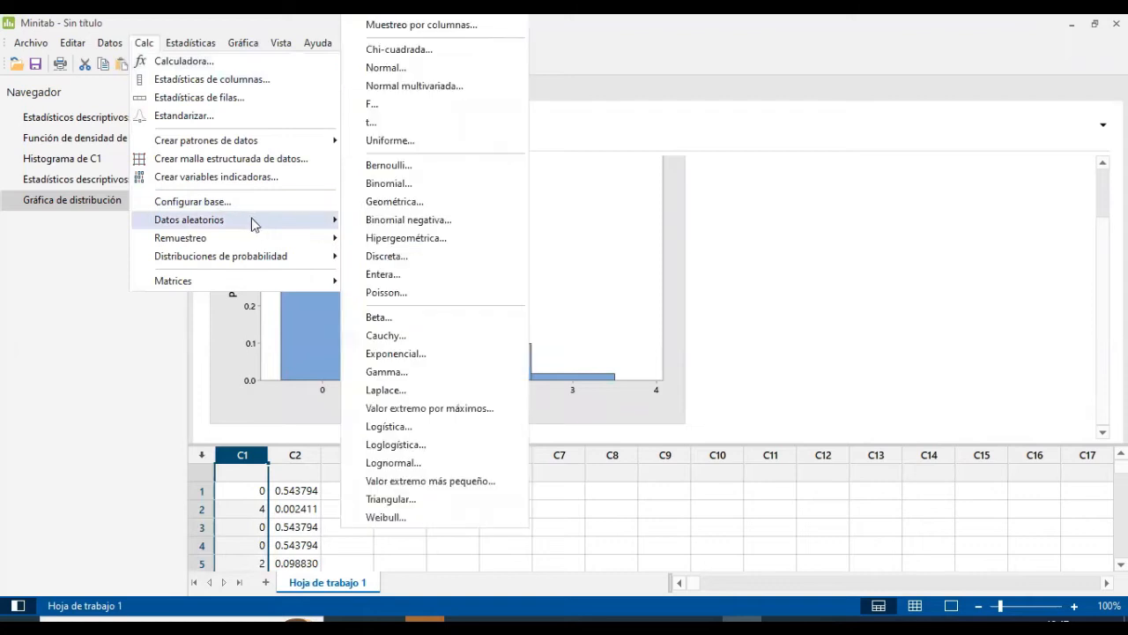
pyautogui.click(385, 183)
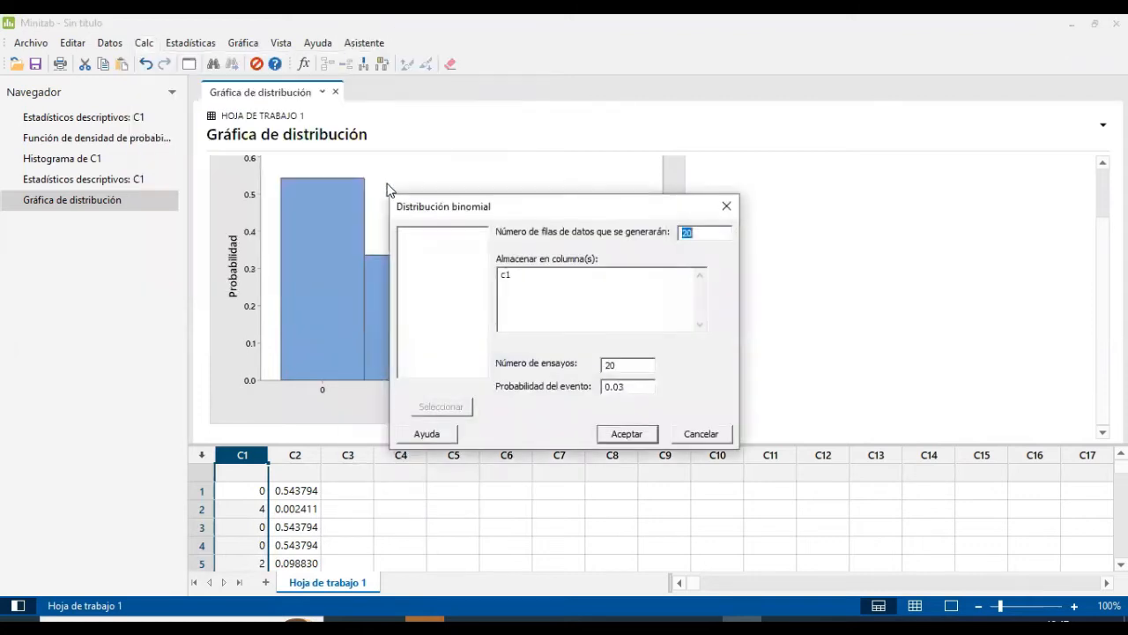
pyautogui.press('Tab')
pyautogui.press('BackSpace')
pyautogui.write('c3')
pyautogui.click(626, 433)
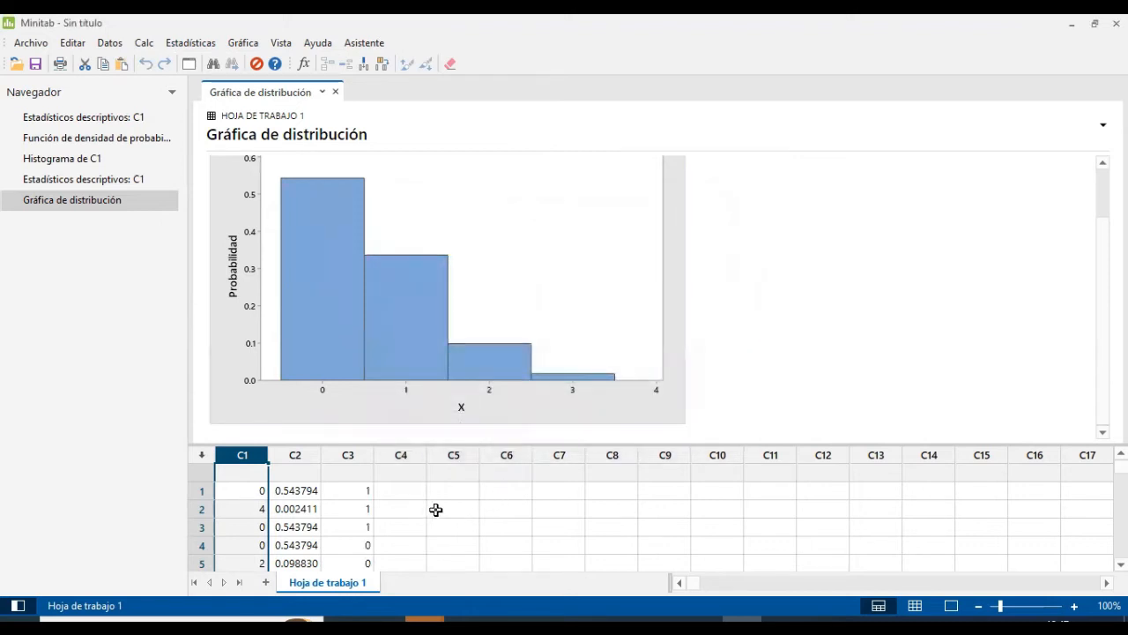
# Enlarge the worksheet area, review all the generated values in column C3, and restore the original pane sizes
pyautogui.scroll(-1, 445, 501)
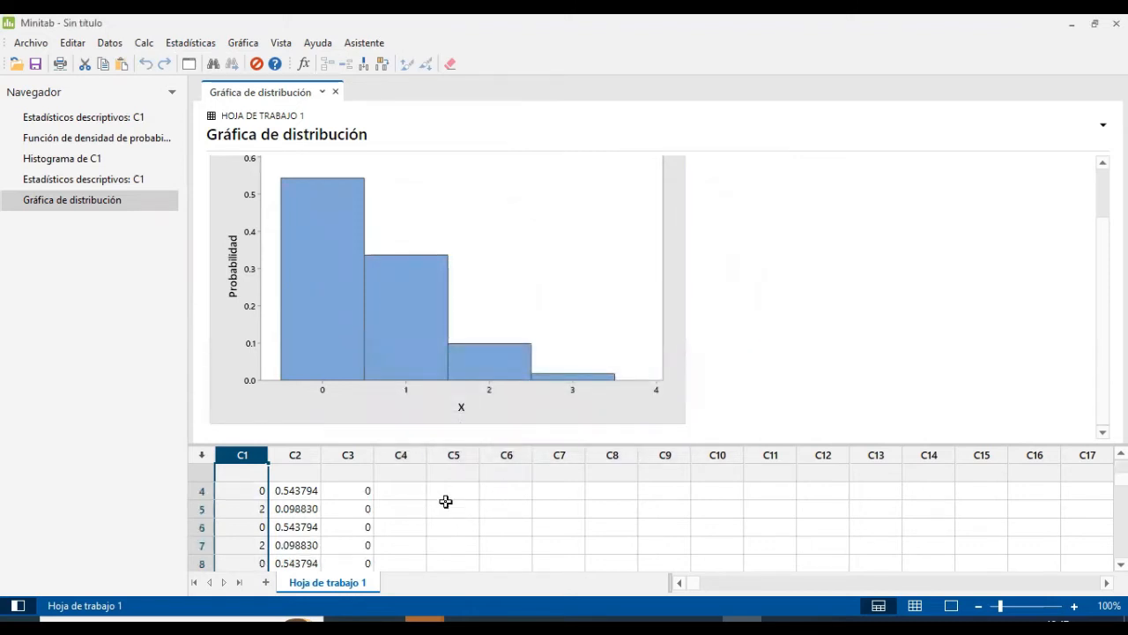
pyautogui.click(420, 493)
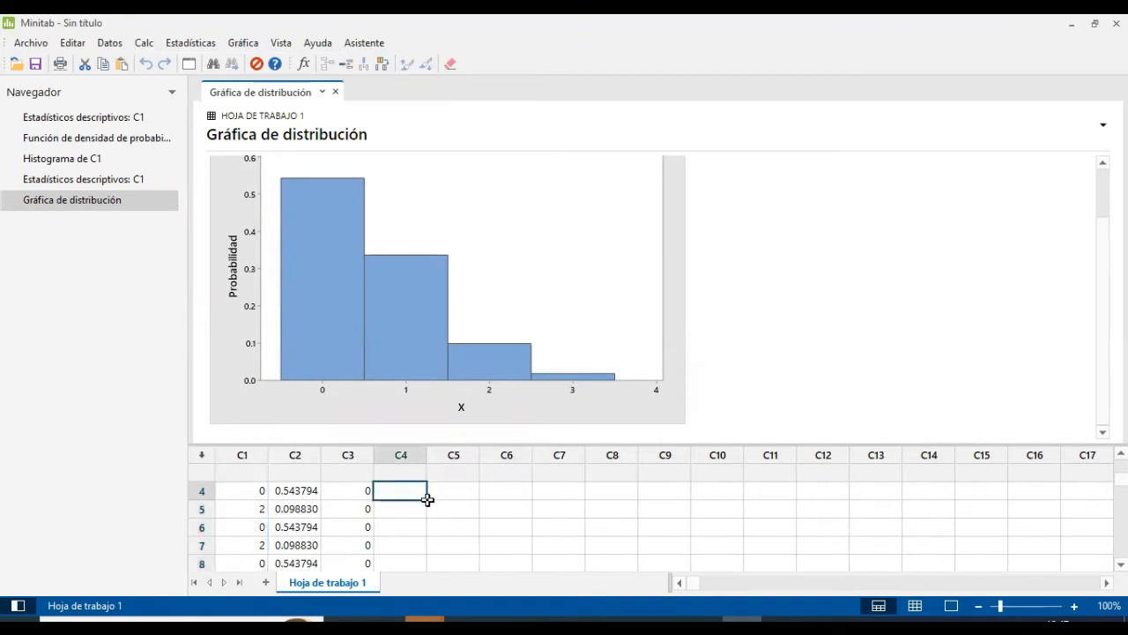
pyautogui.scroll(-1, 360, 493)
pyautogui.scroll(1, 414, 496)
pyautogui.scroll(1, 433, 496)
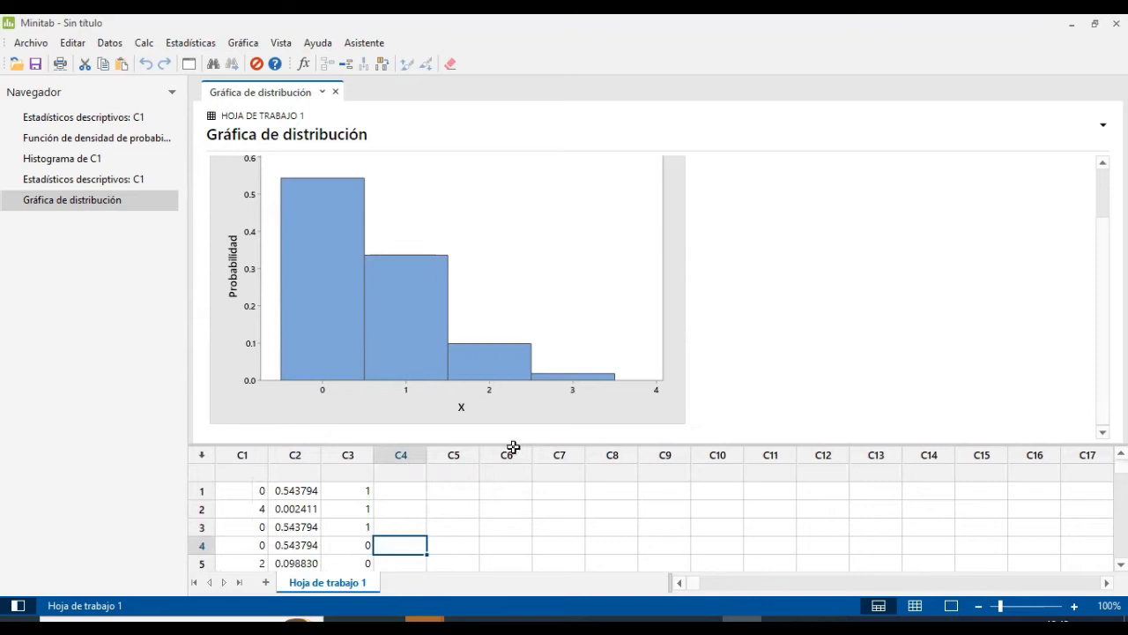
pyautogui.moveTo(508, 444); pyautogui.dragTo(519, 212)
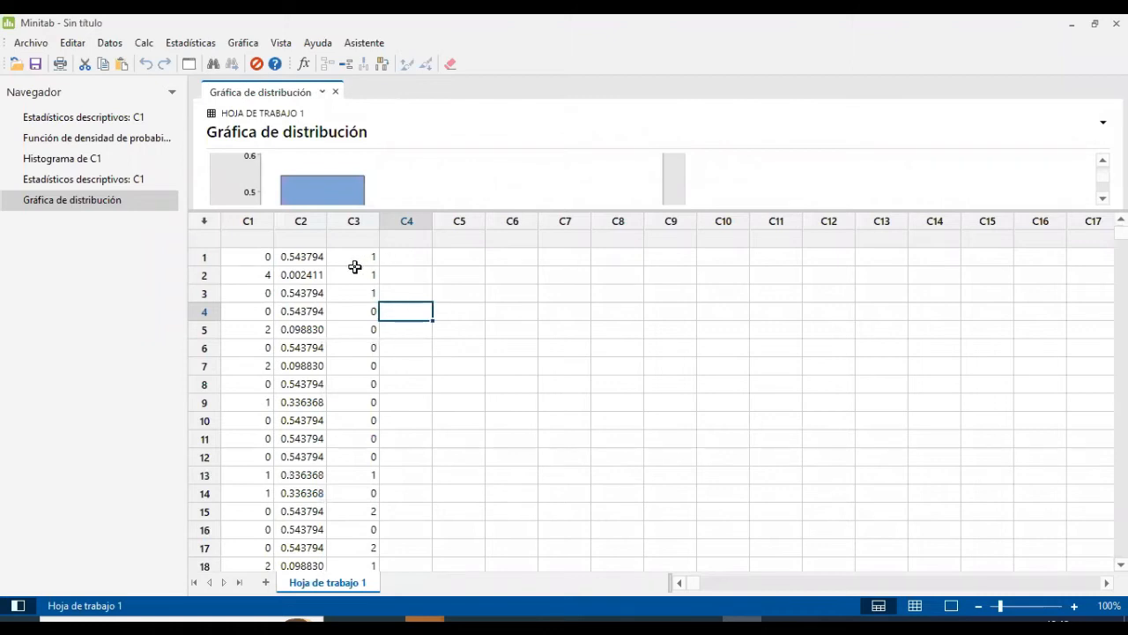
pyautogui.scroll(-1, 353, 329)
pyautogui.scroll(-1, 353, 329)
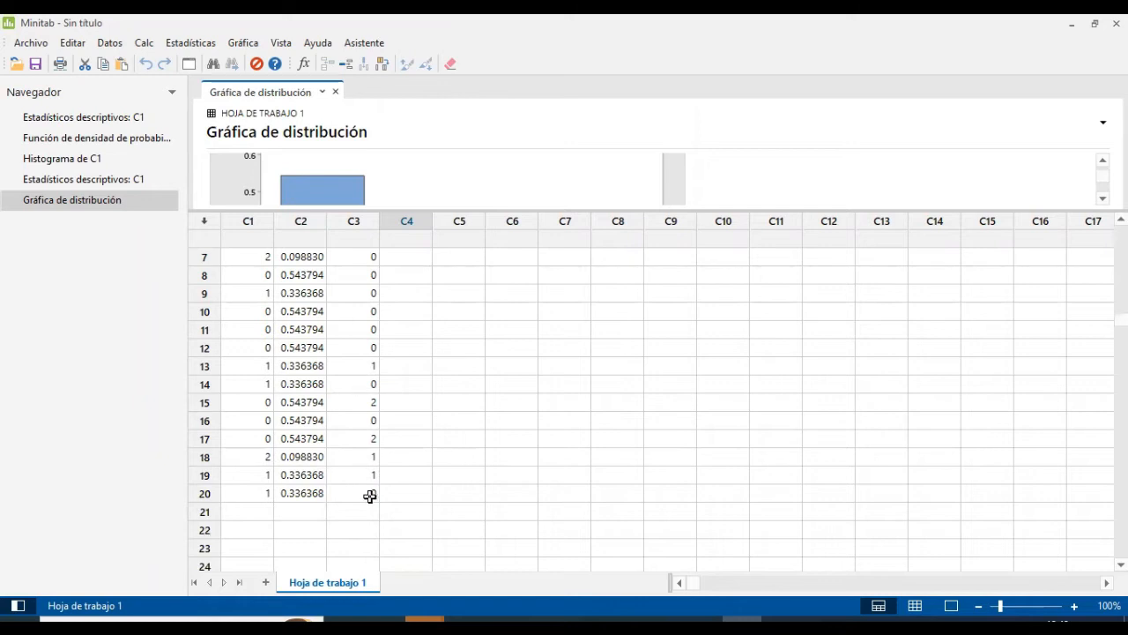
pyautogui.scroll(2, 379, 451)
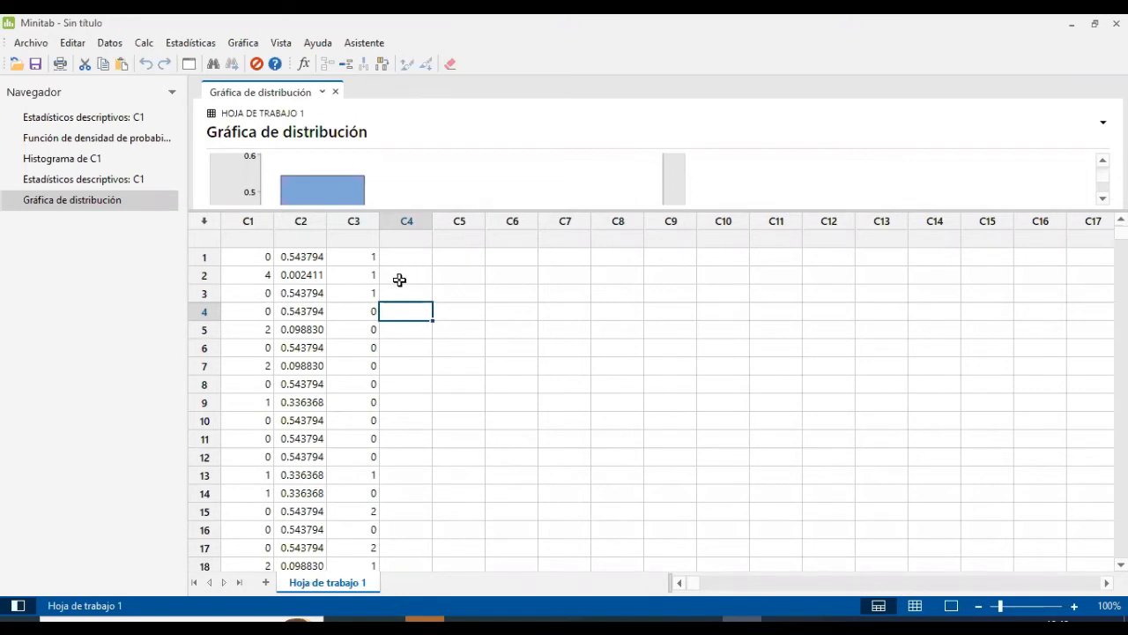
pyautogui.moveTo(346, 210); pyautogui.dragTo(365, 447)
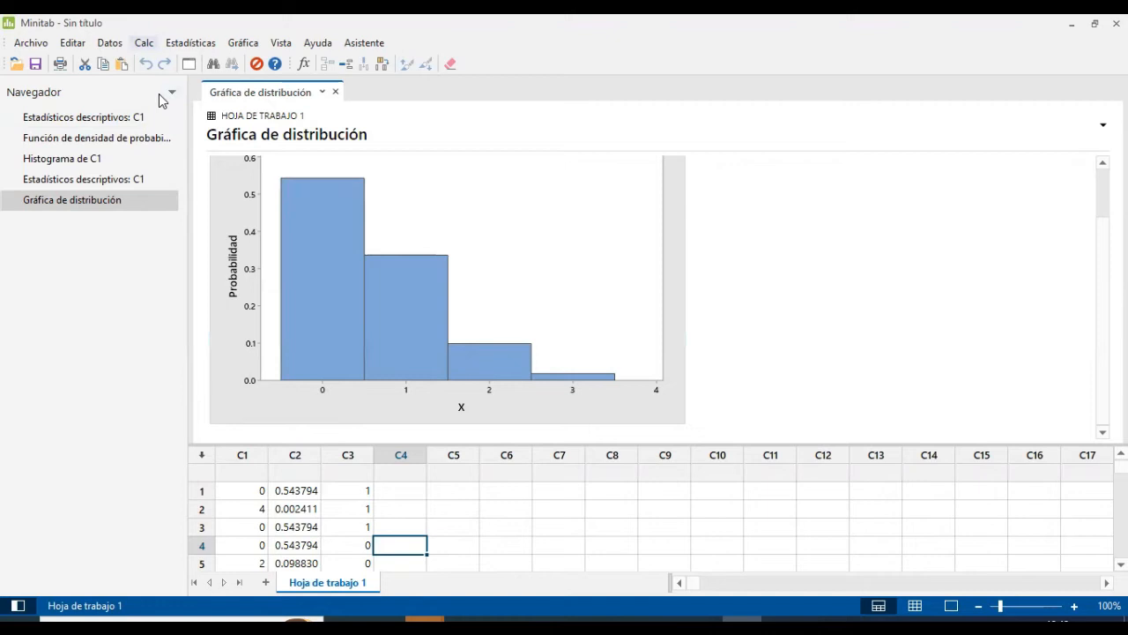
pyautogui.hotkey('alt', 's')
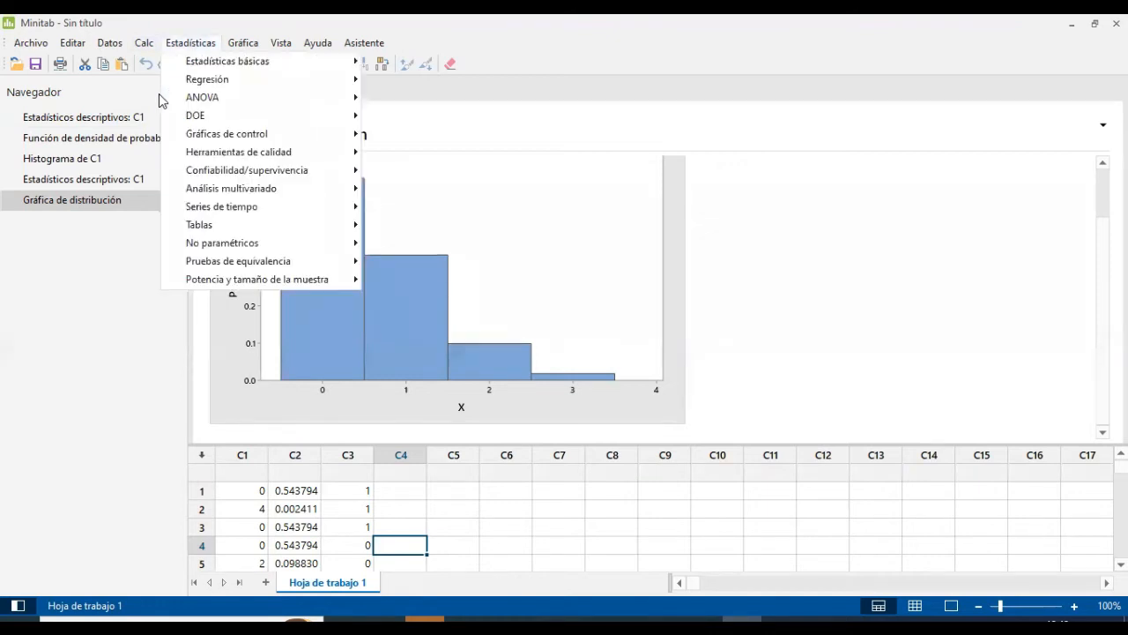
pyautogui.click(873, 339)
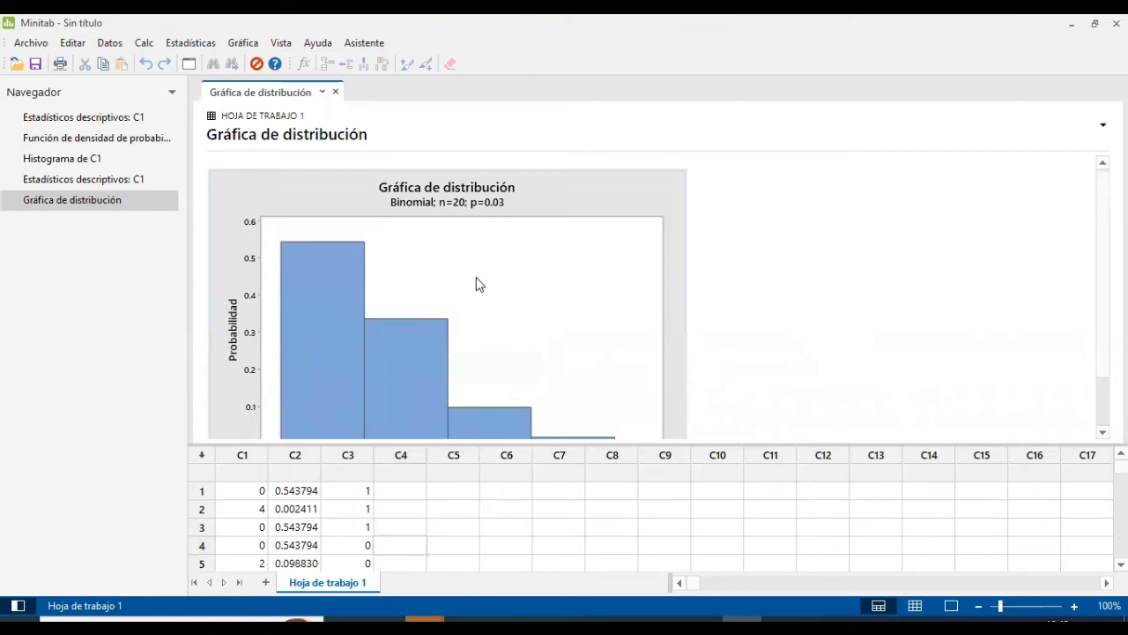
pyautogui.scroll(-1, 486, 269)
pyautogui.scroll(-2, 485, 269)
pyautogui.hotkey('alt', 'g')
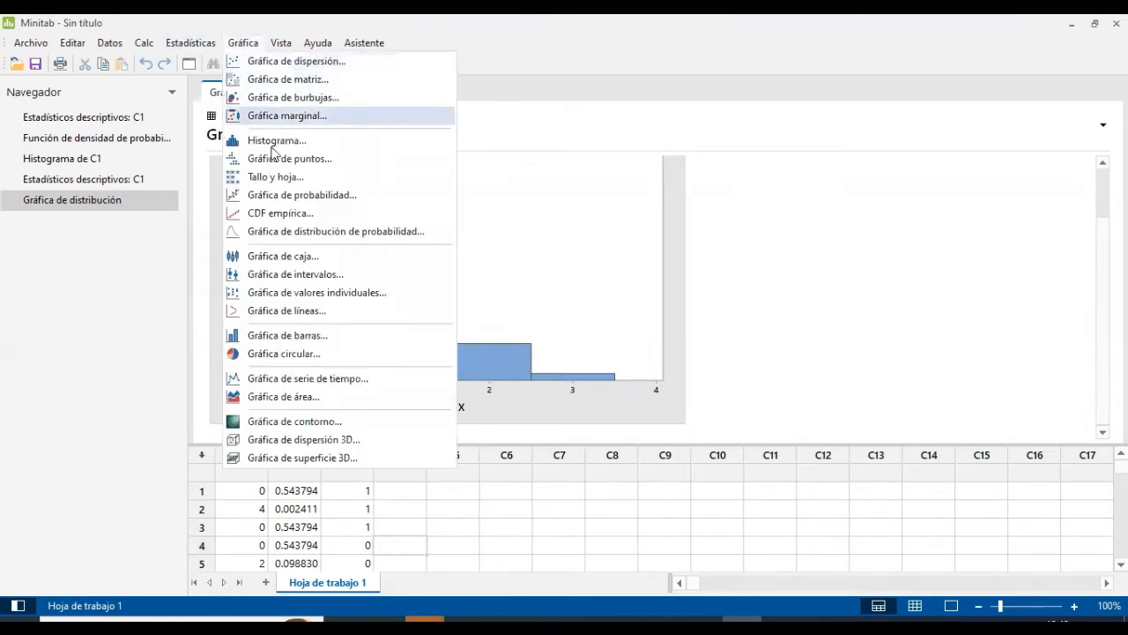
pyautogui.click(273, 233)
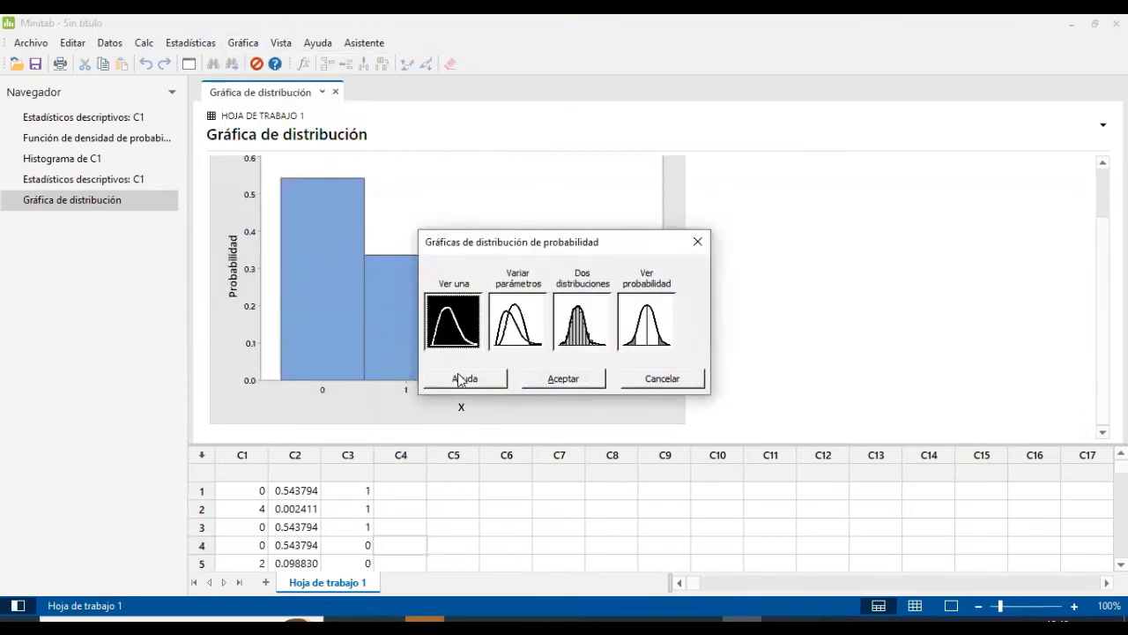
pyautogui.click(553, 384)
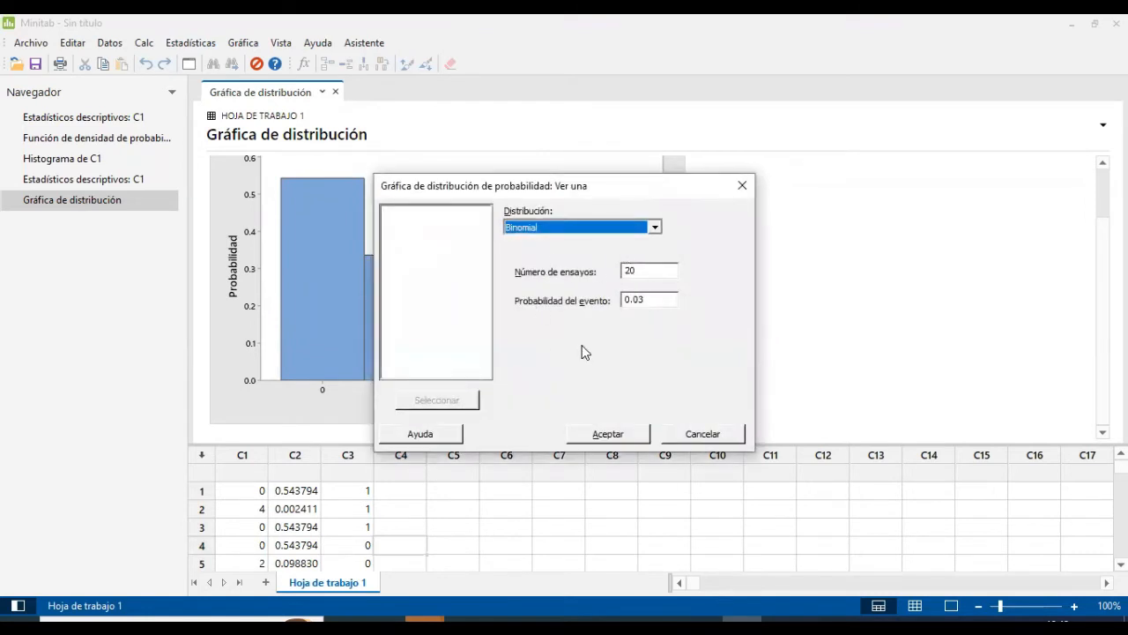
pyautogui.click(704, 437)
pyautogui.scroll(1, 346, 282)
pyautogui.scroll(-1, 345, 282)
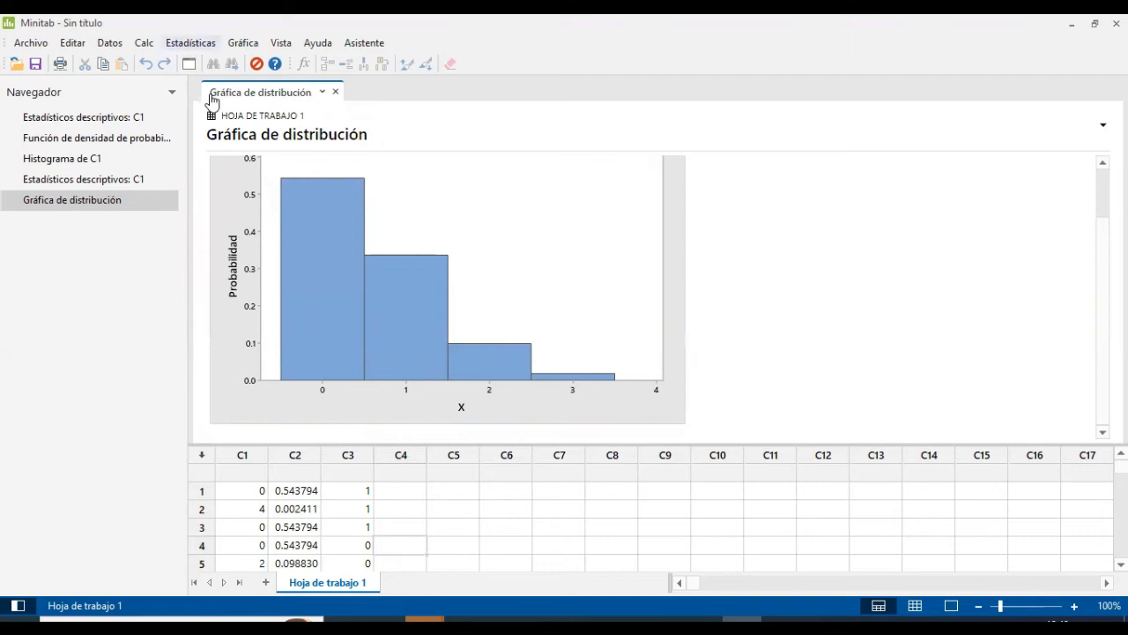
# Display the descriptive statistics of C3 together with a histogram of the data
pyautogui.click(191, 43)
pyautogui.moveTo(227, 61)
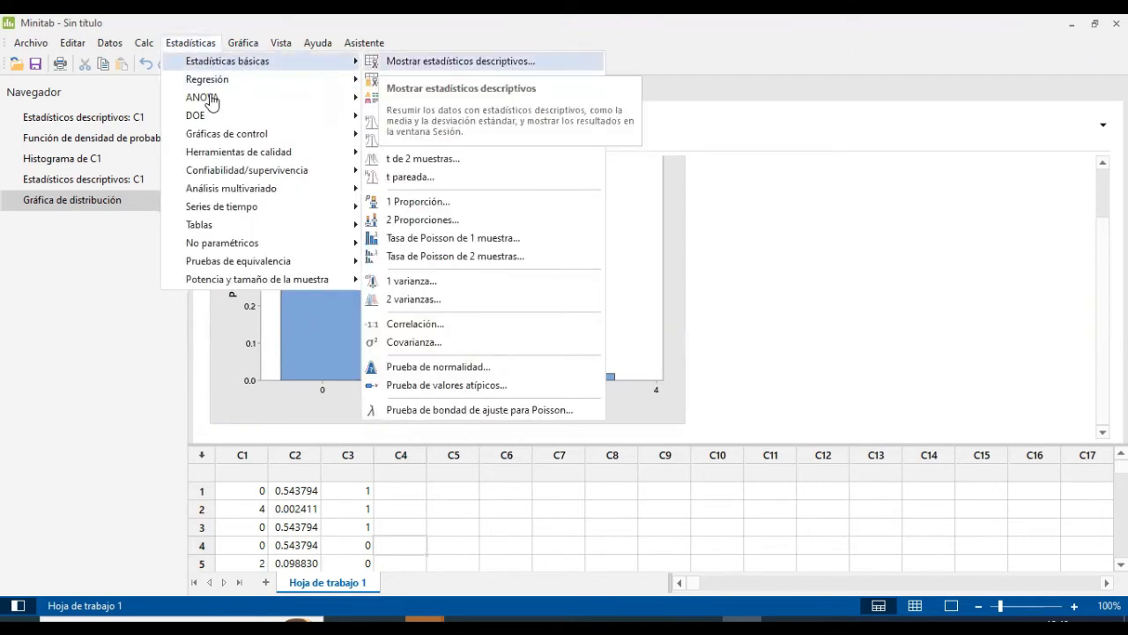
pyautogui.click(243, 42)
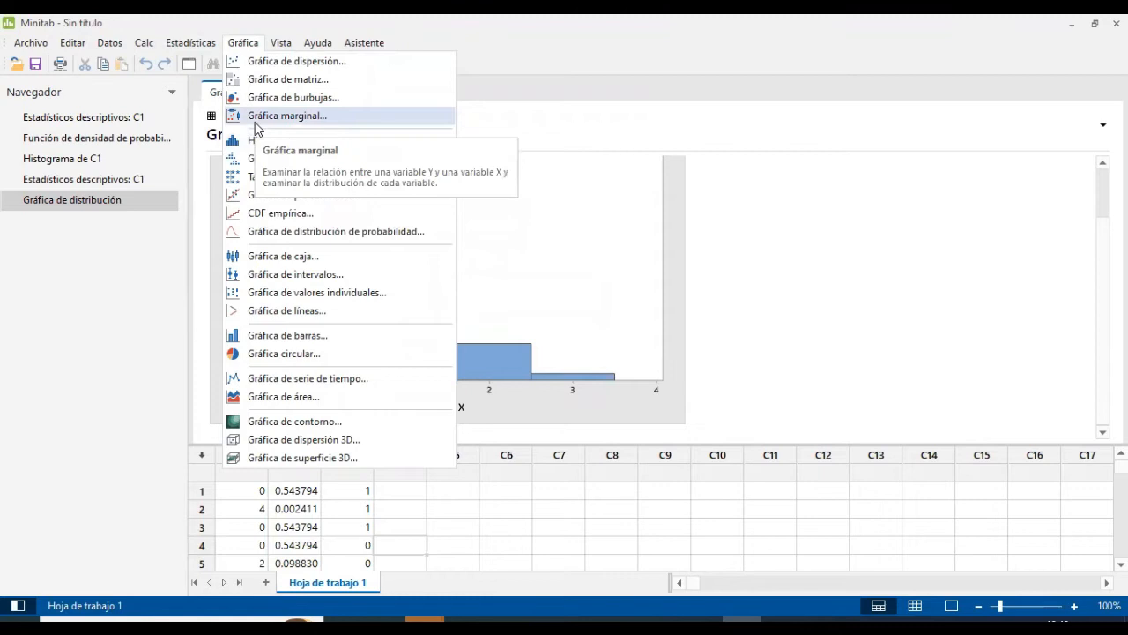
pyautogui.moveTo(191, 42)
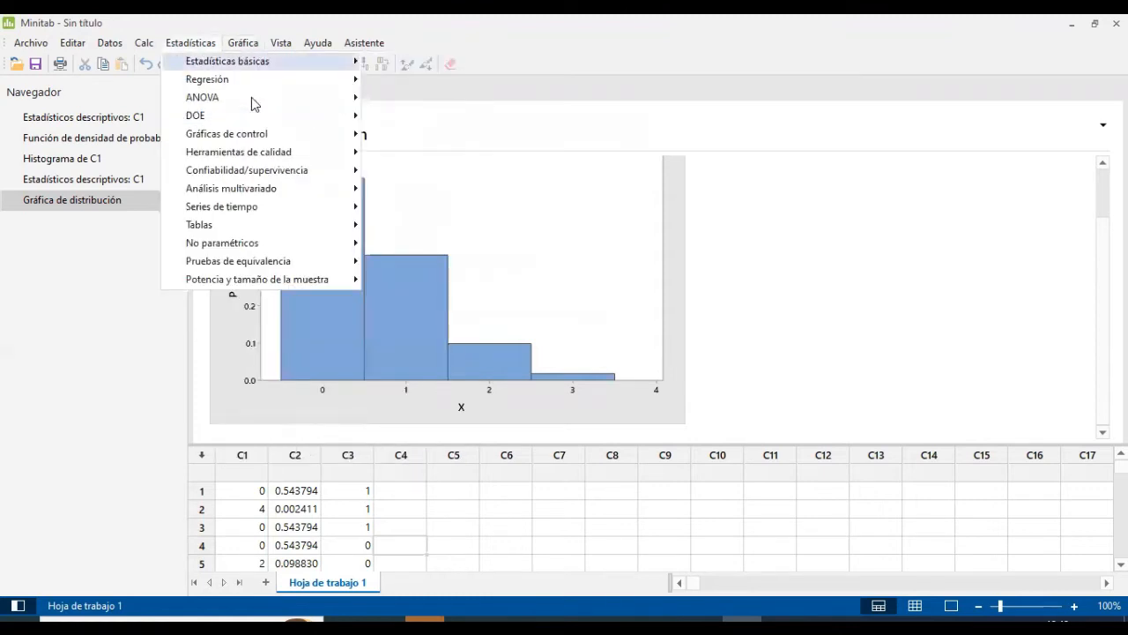
pyautogui.click(460, 60)
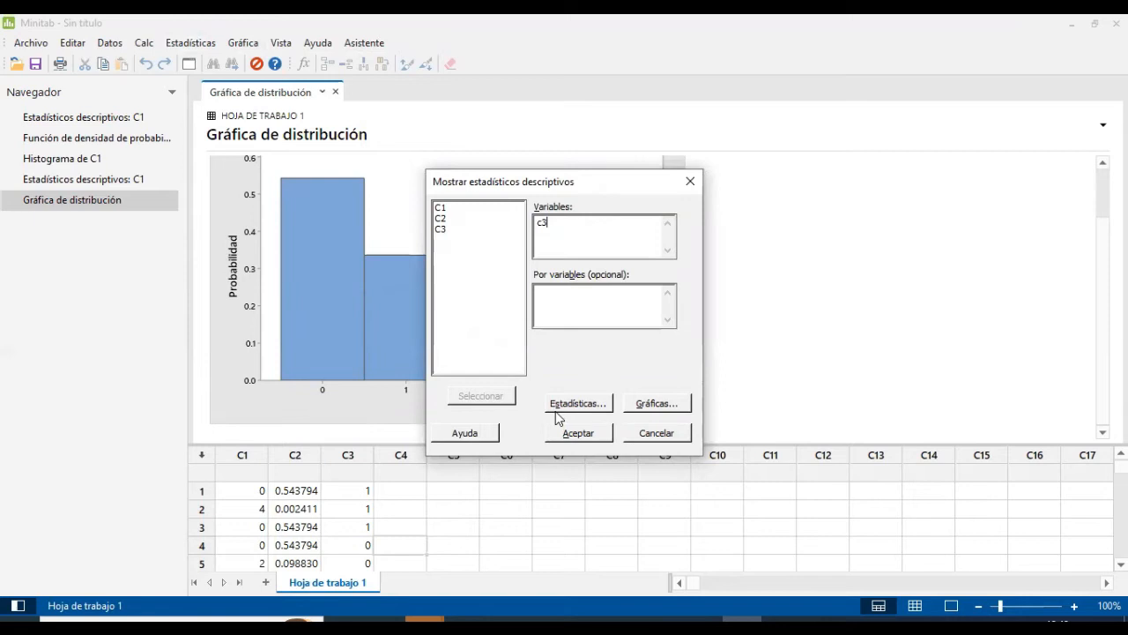
pyautogui.click(657, 406)
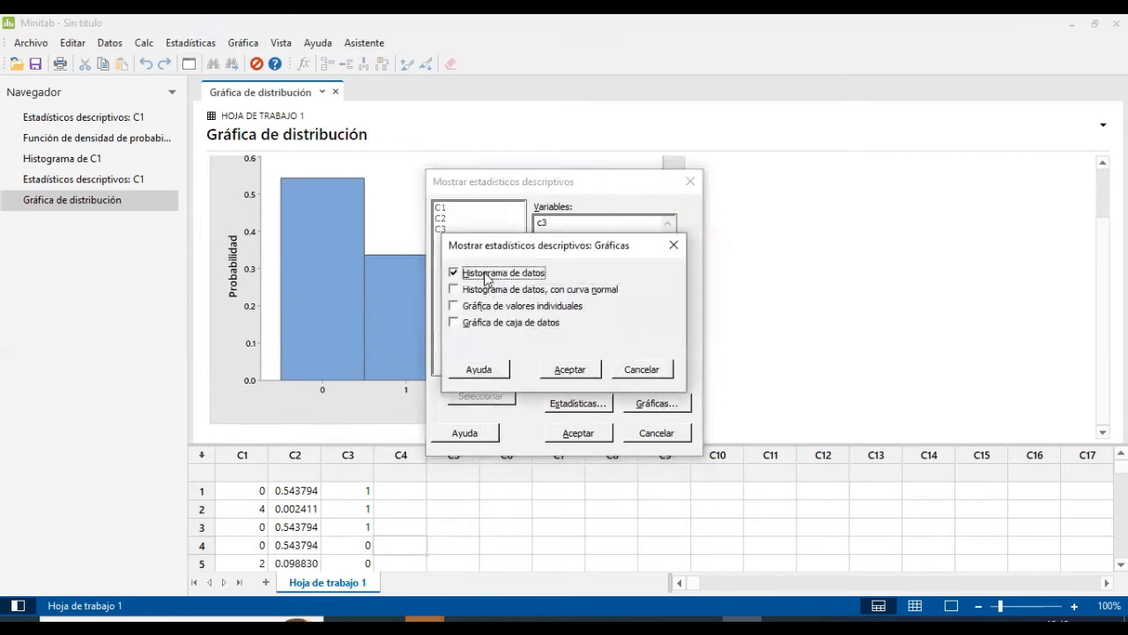
pyautogui.click(567, 370)
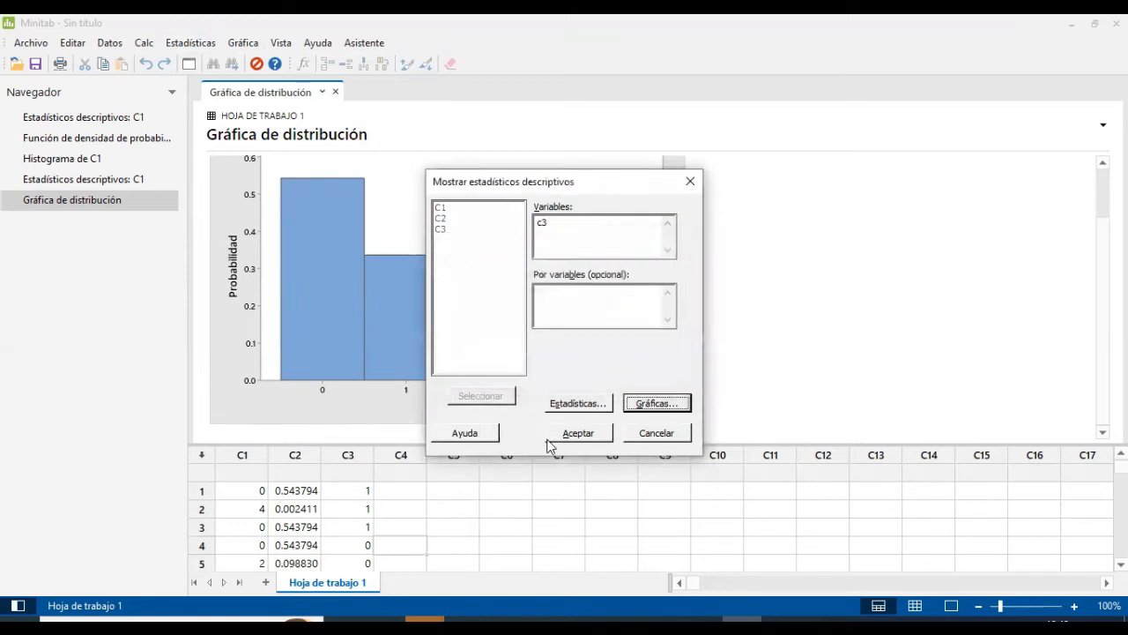
pyautogui.click(557, 431)
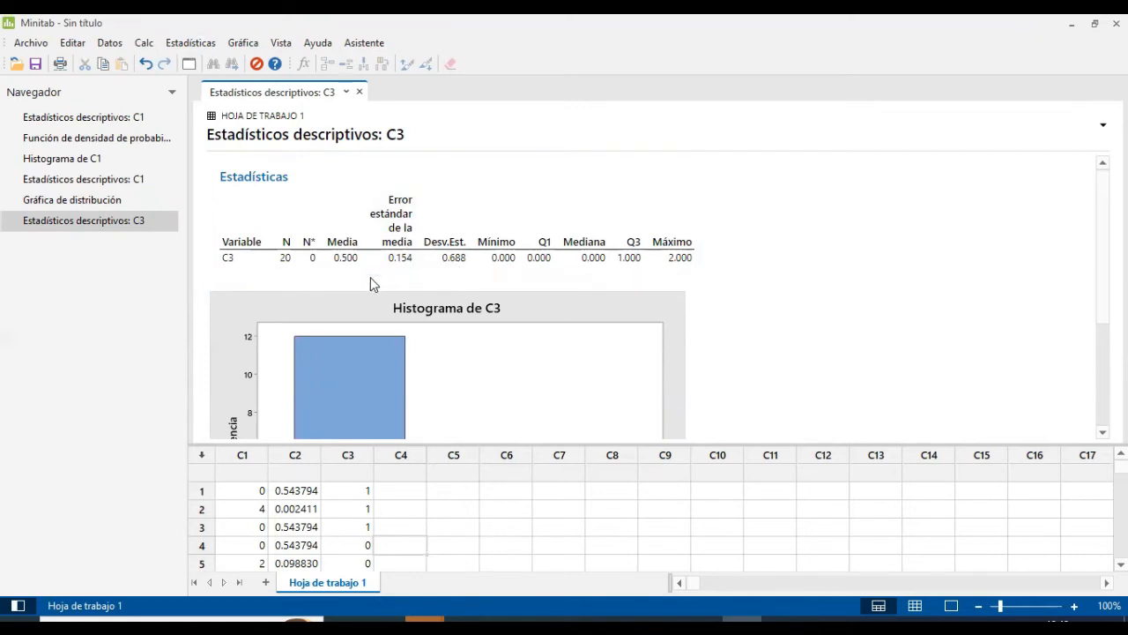
# Review the C3 statistics and histogram, and compare them with the earlier binomial distribution plot
pyautogui.scroll(-3, 368, 283)
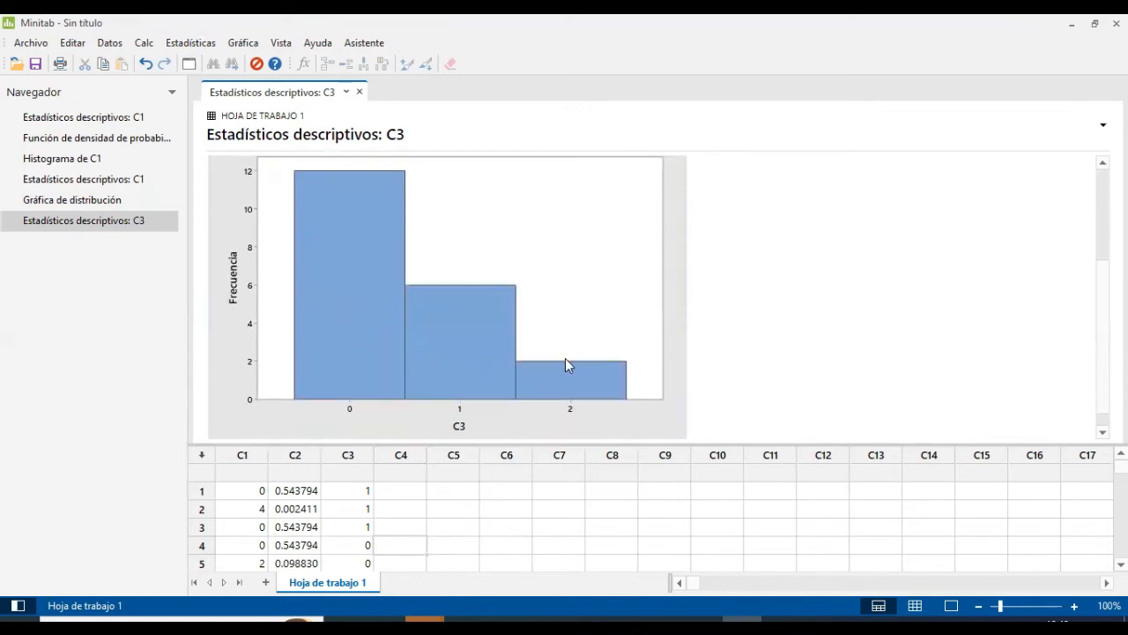
pyautogui.scroll(2, 370, 316)
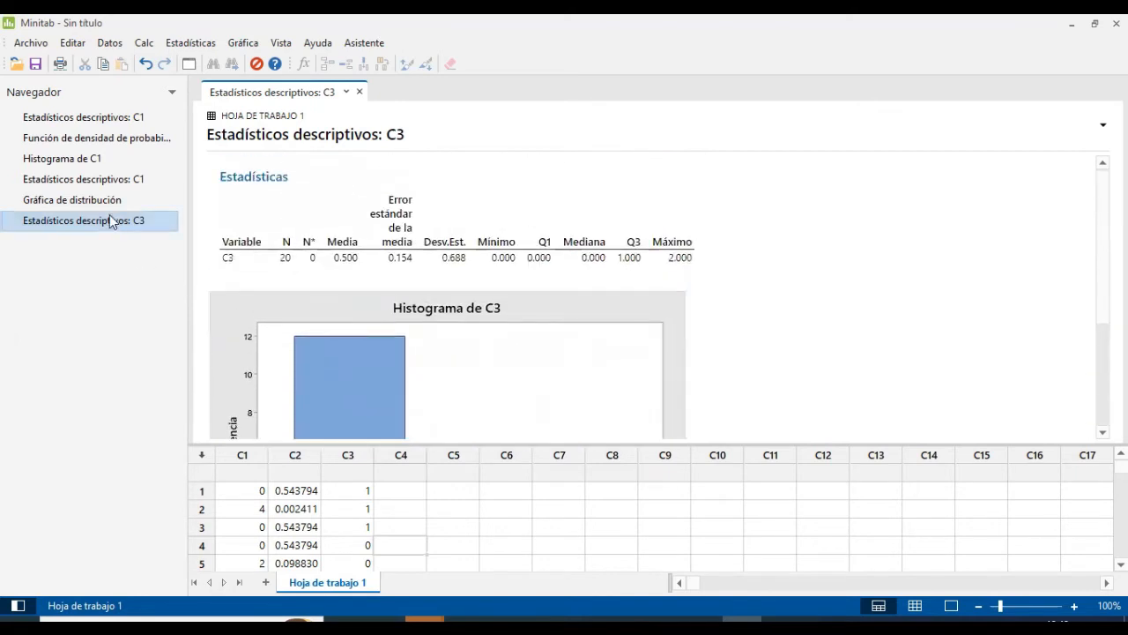
pyautogui.click(60, 202)
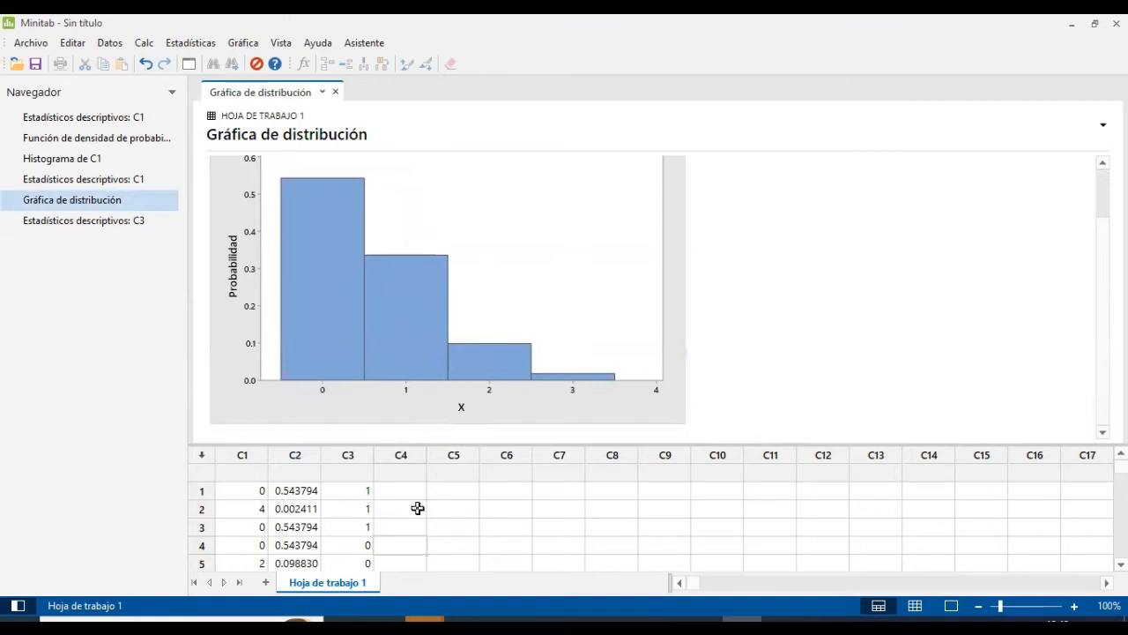
pyautogui.scroll(-1, 430, 511)
# Start a probability distribution plot of the Variar parámetros type using the Binomial distribution
pyautogui.click(190, 42)
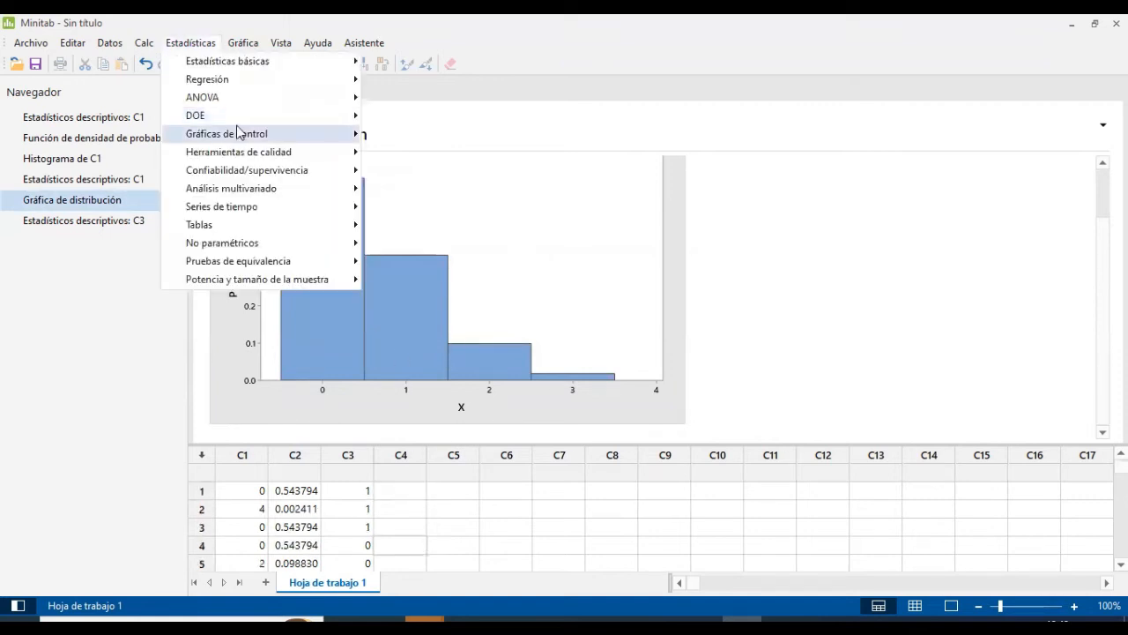
pyautogui.moveTo(240, 44)
pyautogui.click(271, 235)
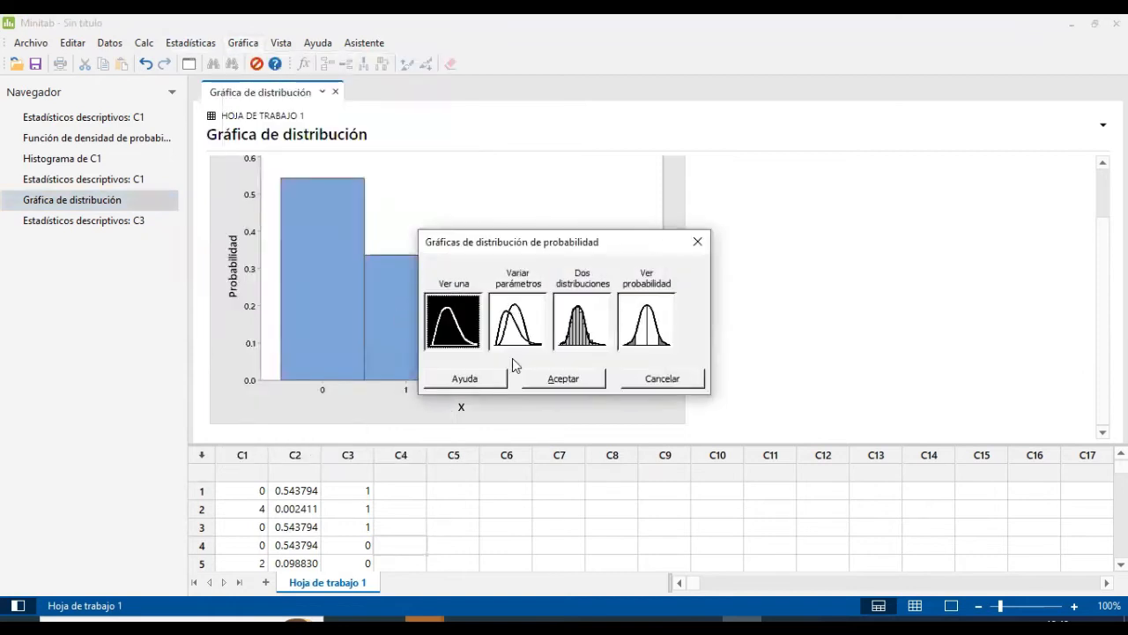
pyautogui.click(516, 326)
pyautogui.click(589, 324)
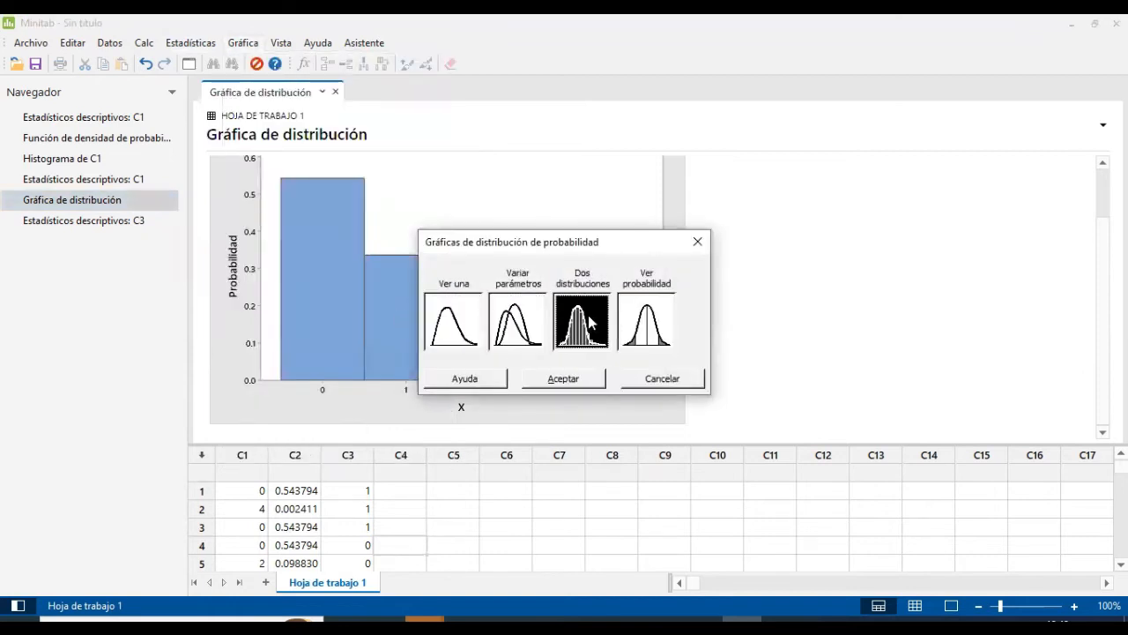
pyautogui.click(522, 336)
pyautogui.click(548, 381)
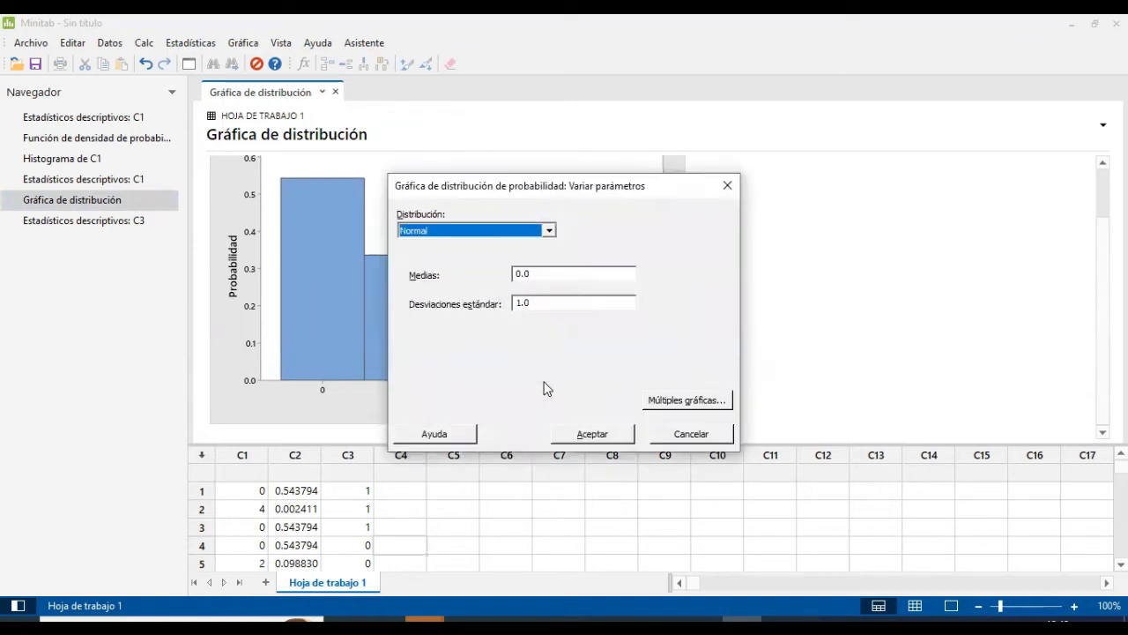
pyautogui.click(550, 231)
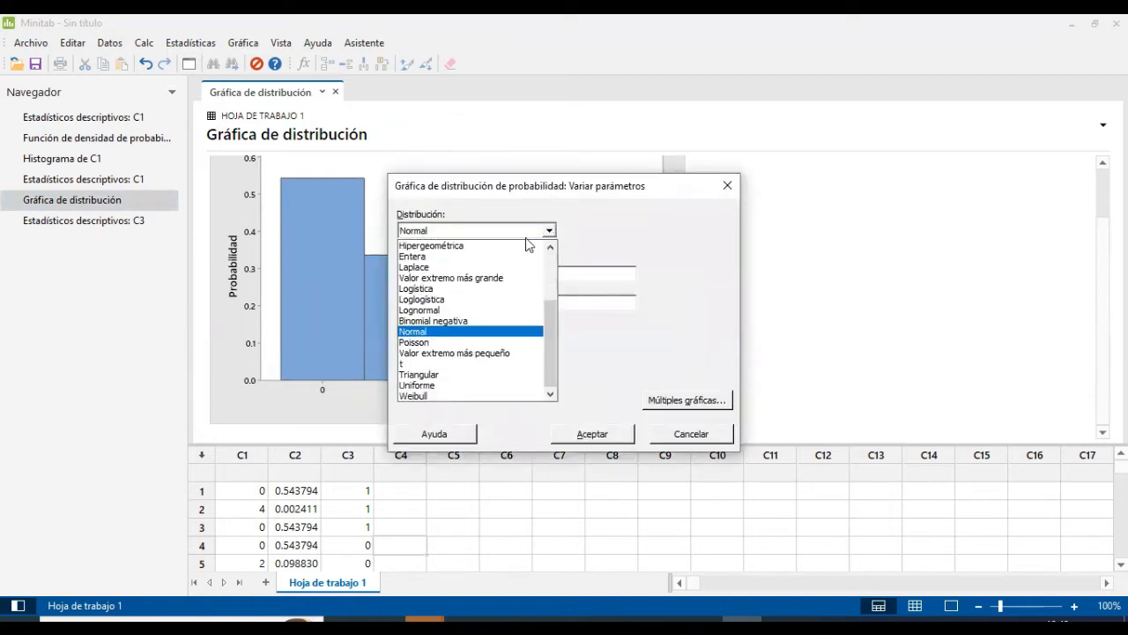
pyautogui.scroll(3, 439, 315)
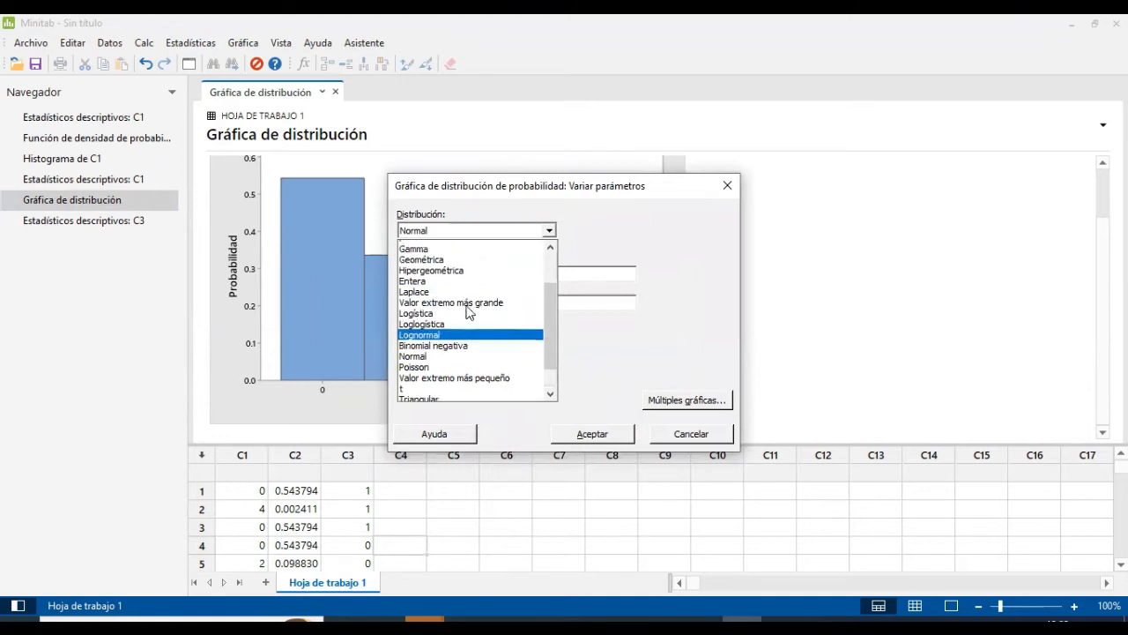
pyautogui.click(439, 258)
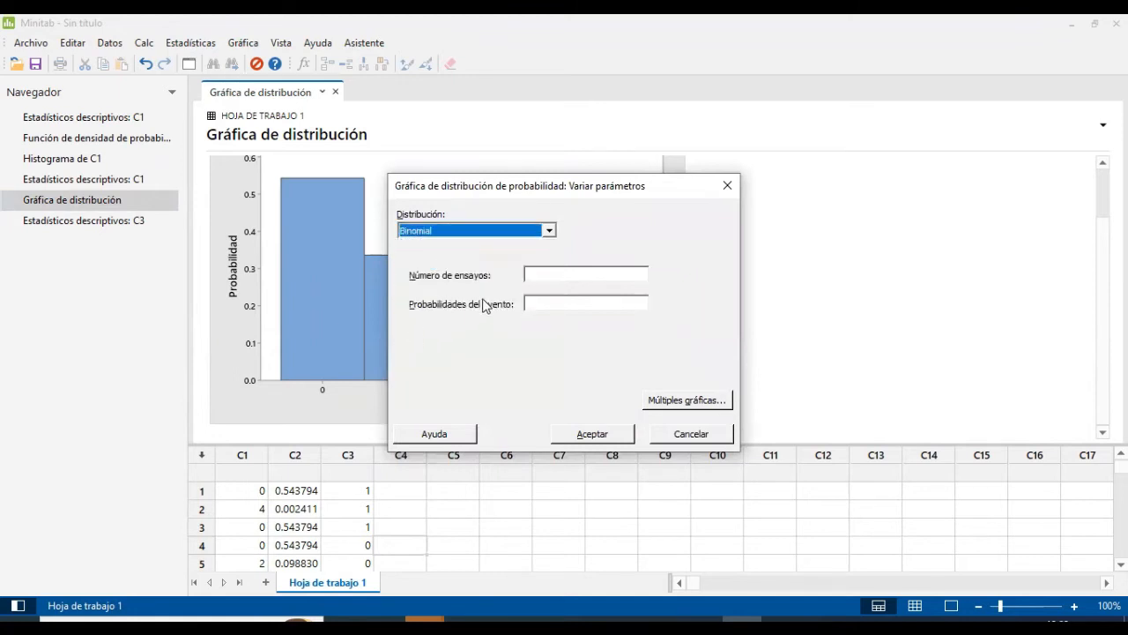
# Plot the distribution with 20 trials and event probability 0.03, displayed in separate panels of the same graph
pyautogui.click(540, 274)
pyautogui.write('20')
pyautogui.click(532, 302)
pyautogui.write('0.03')
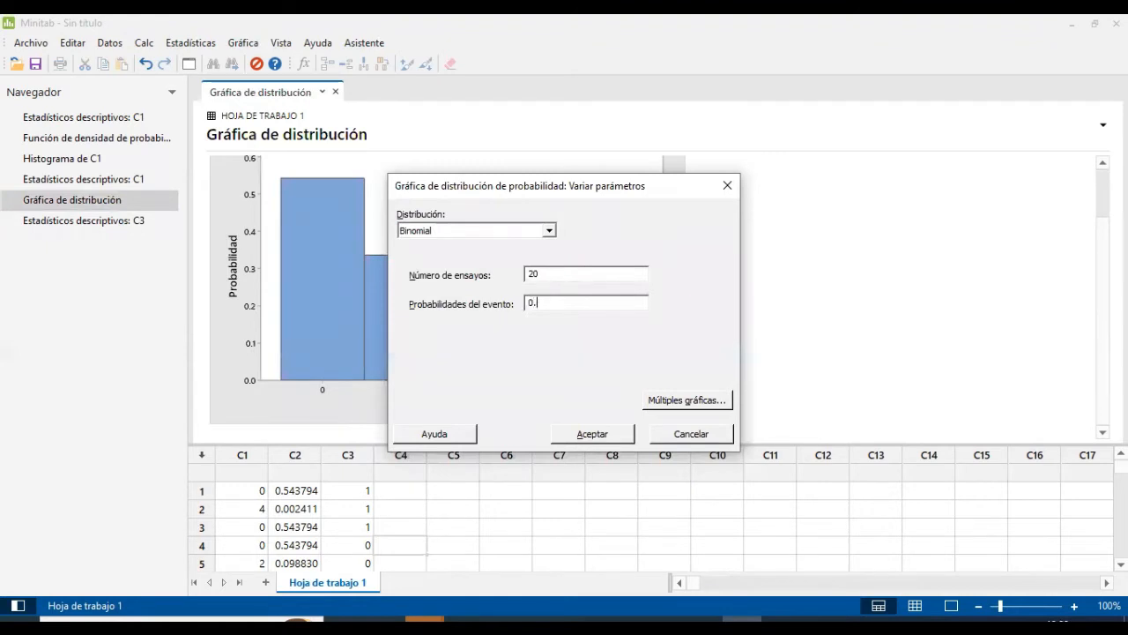
pyautogui.click(680, 402)
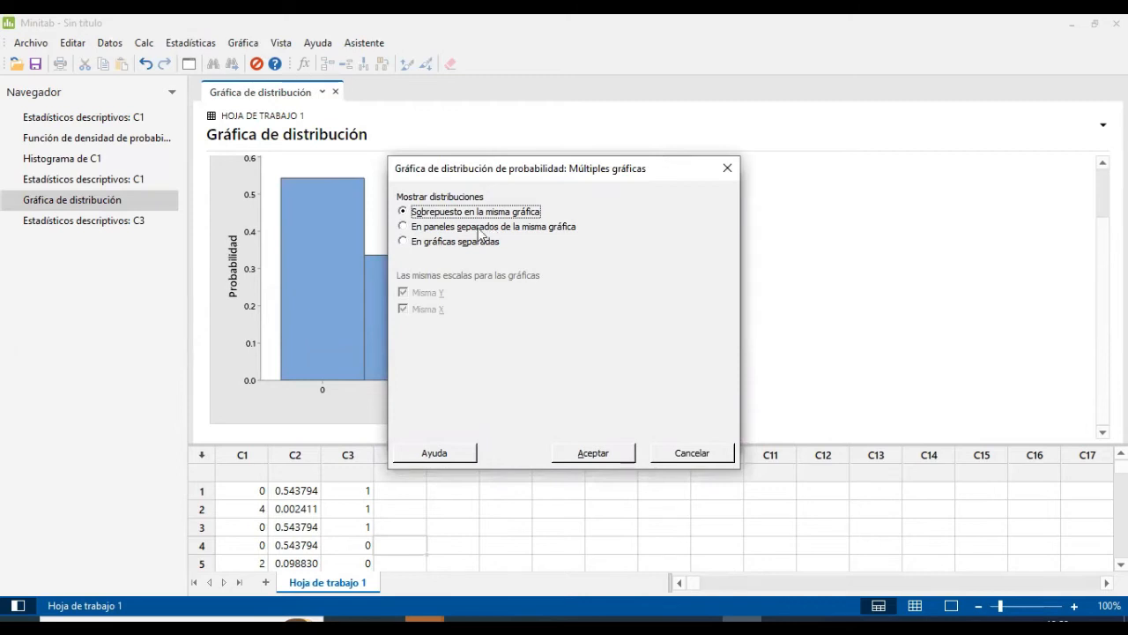
pyautogui.click(414, 230)
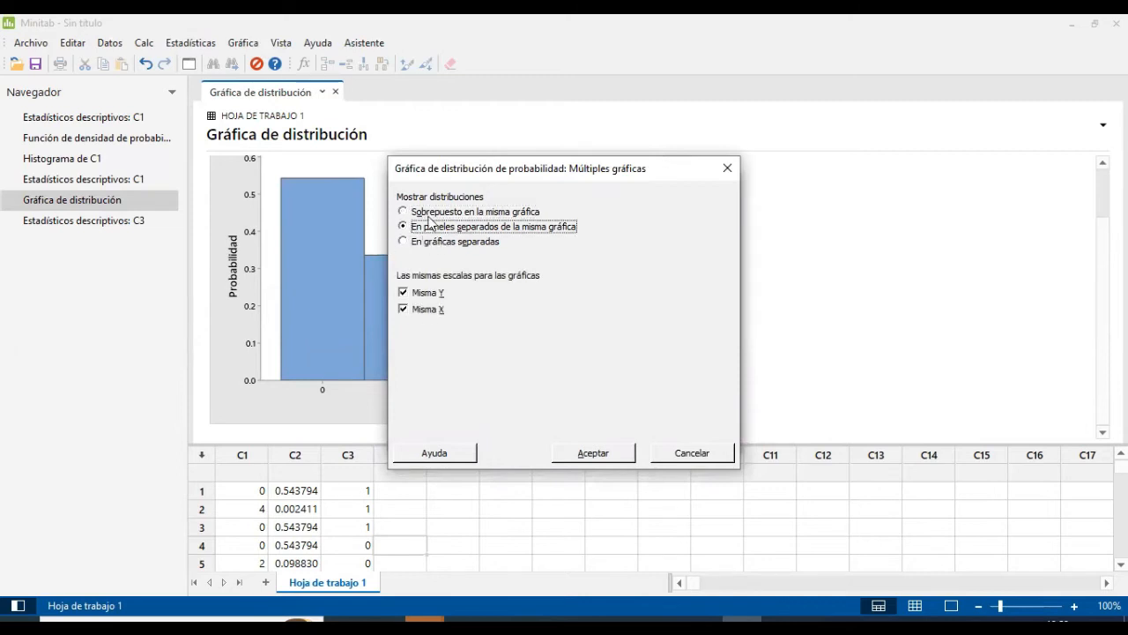
pyautogui.click(578, 456)
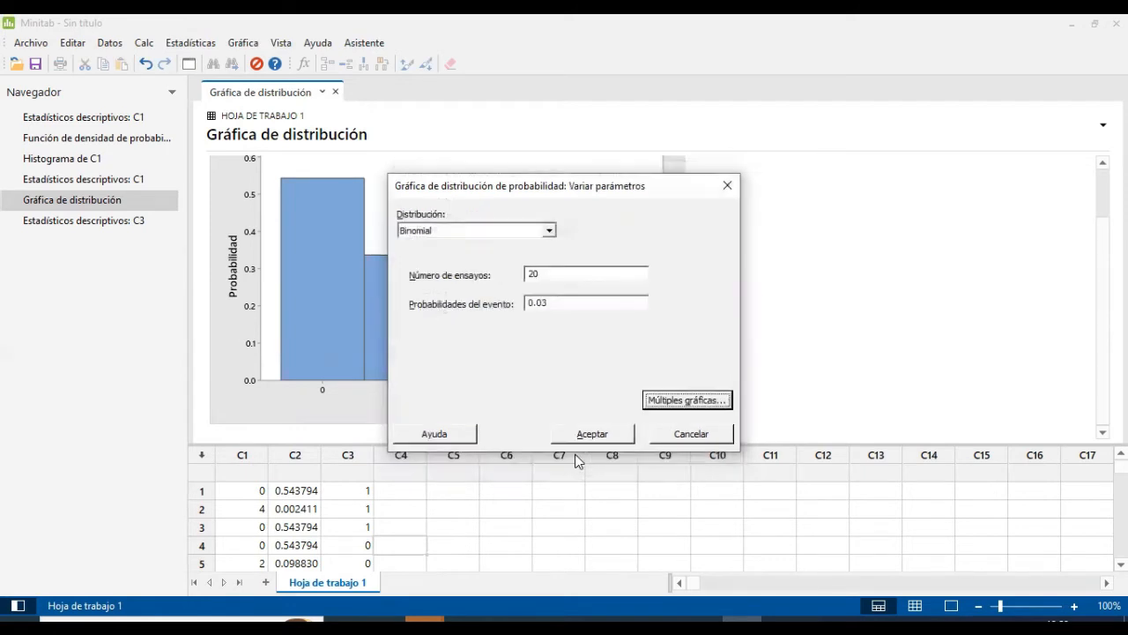
pyautogui.click(588, 437)
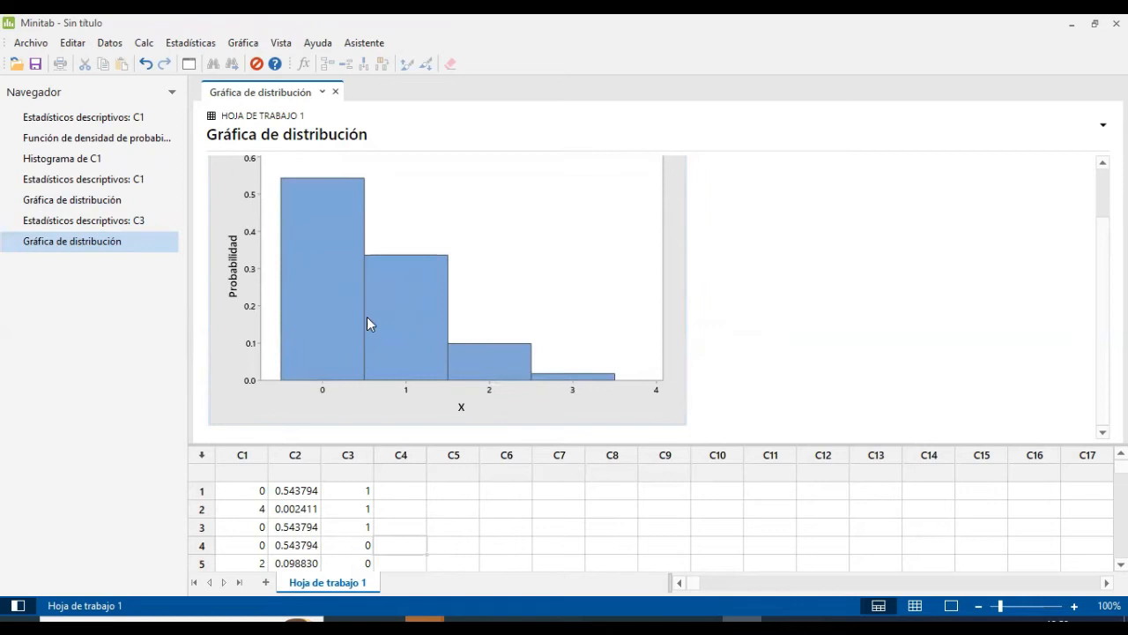
pyautogui.moveTo(377, 319)
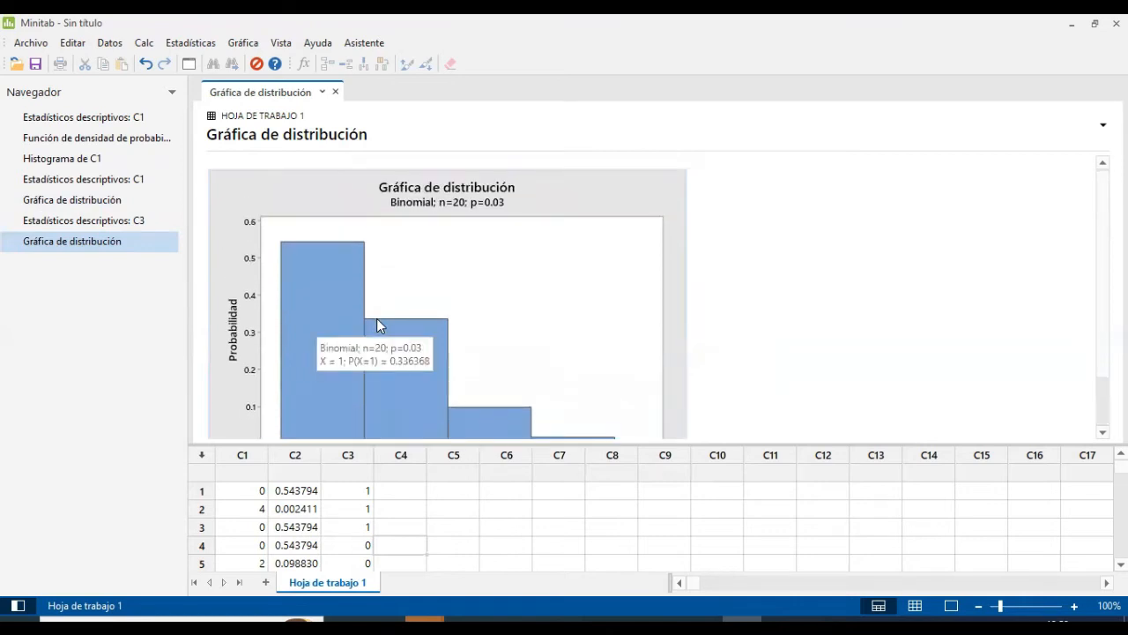
pyautogui.scroll(-1, 376, 319)
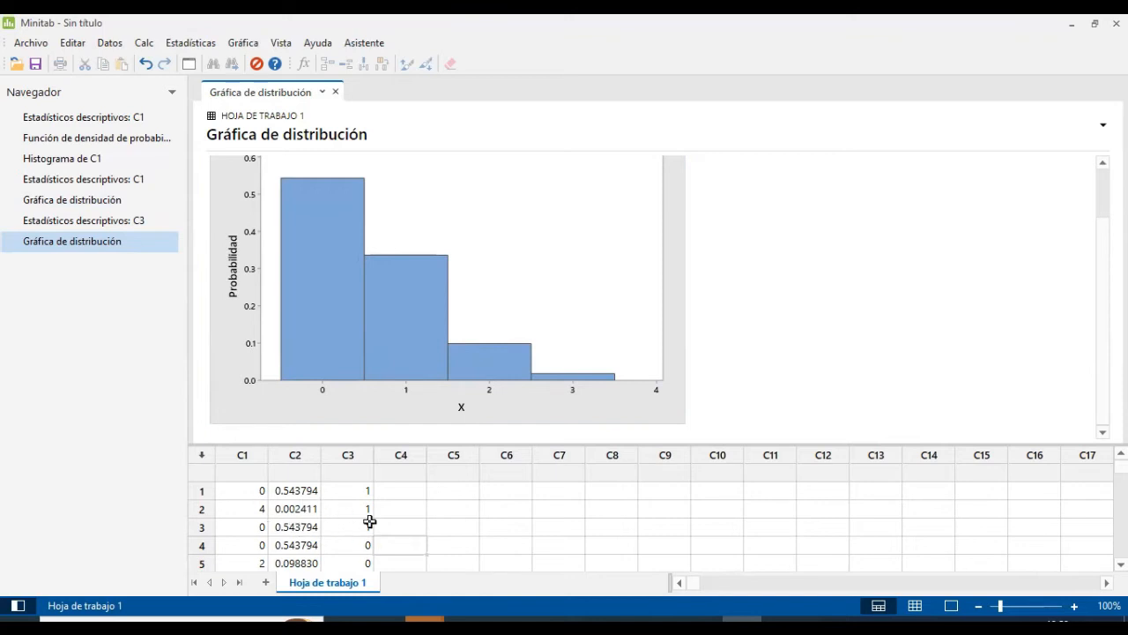
pyautogui.scroll(-2, 343, 514)
pyautogui.scroll(2, 429, 539)
pyautogui.press('Right')
pyautogui.press('Down')
pyautogui.press('Right')
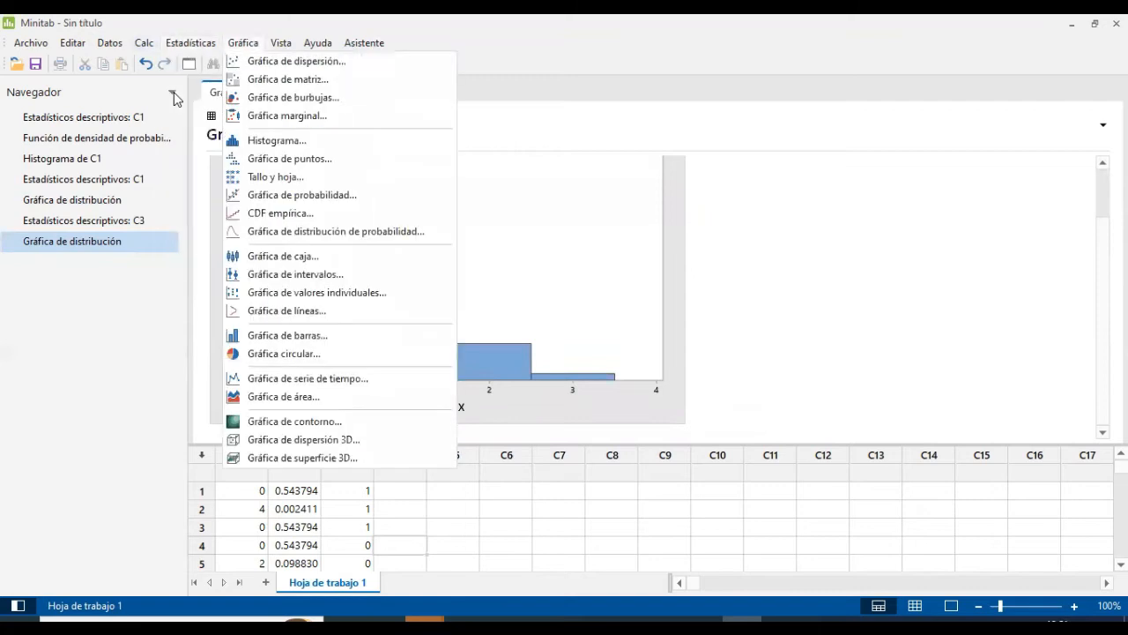
pyautogui.click(276, 232)
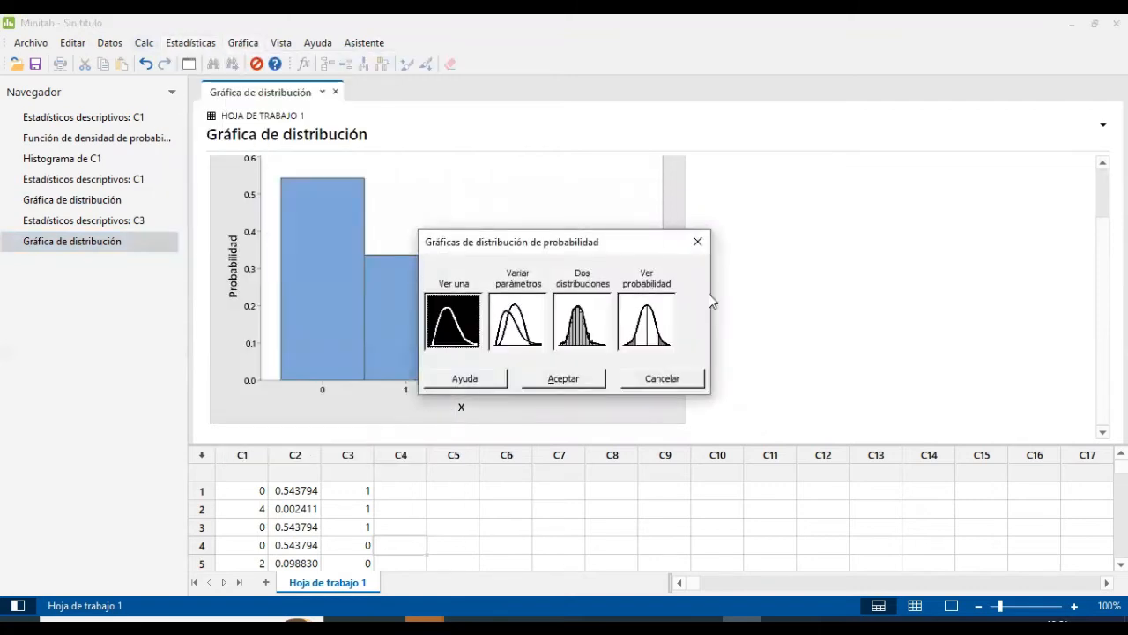
pyautogui.click(577, 331)
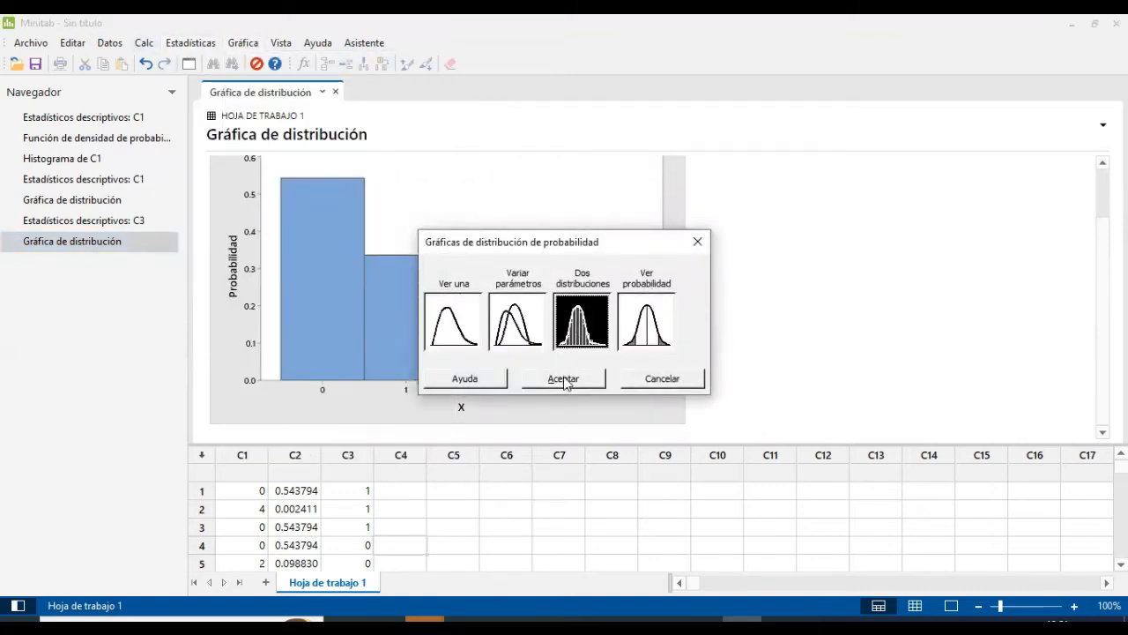
pyautogui.click(563, 378)
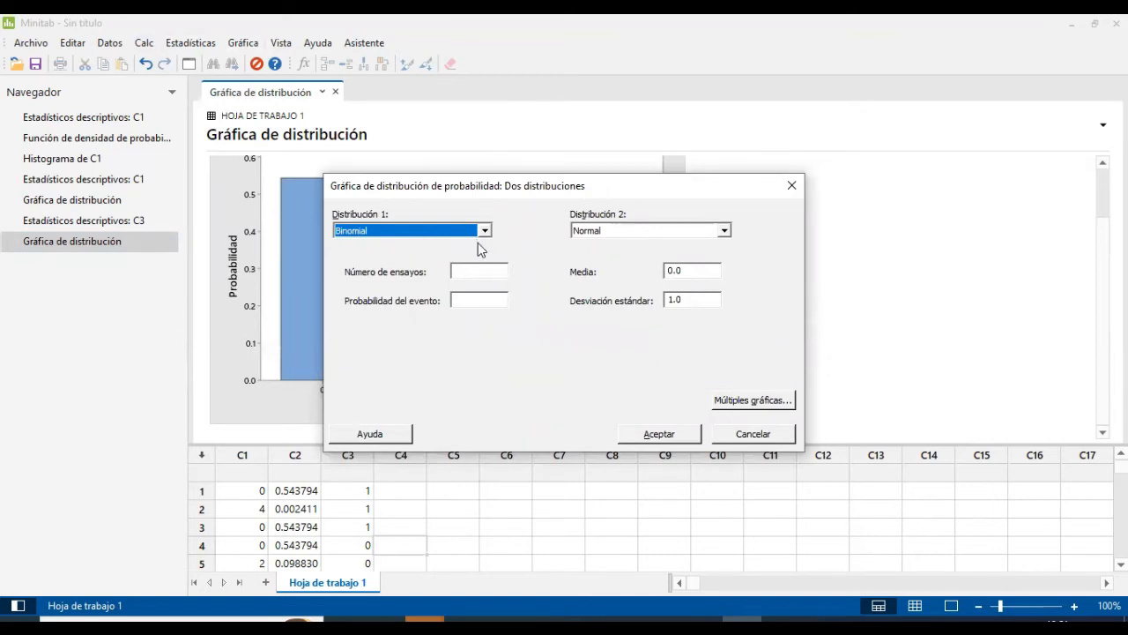
pyautogui.click(738, 431)
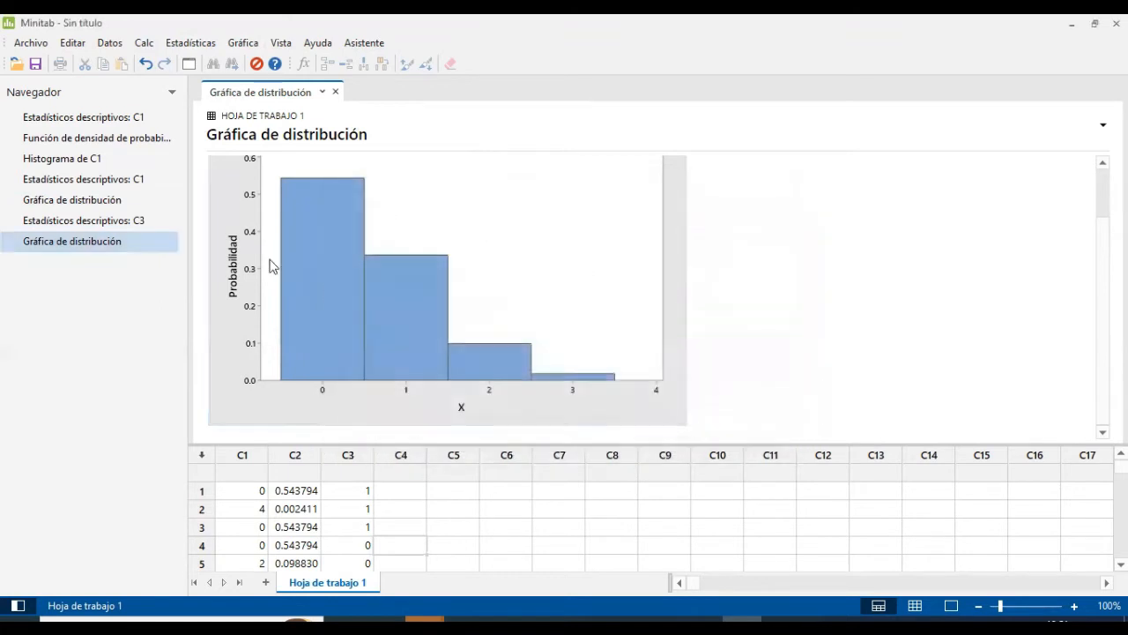
# Set up a Ver probabilidad distribution plot for a Binomial distribution with 20 trials and event probability 0.03
pyautogui.click(242, 43)
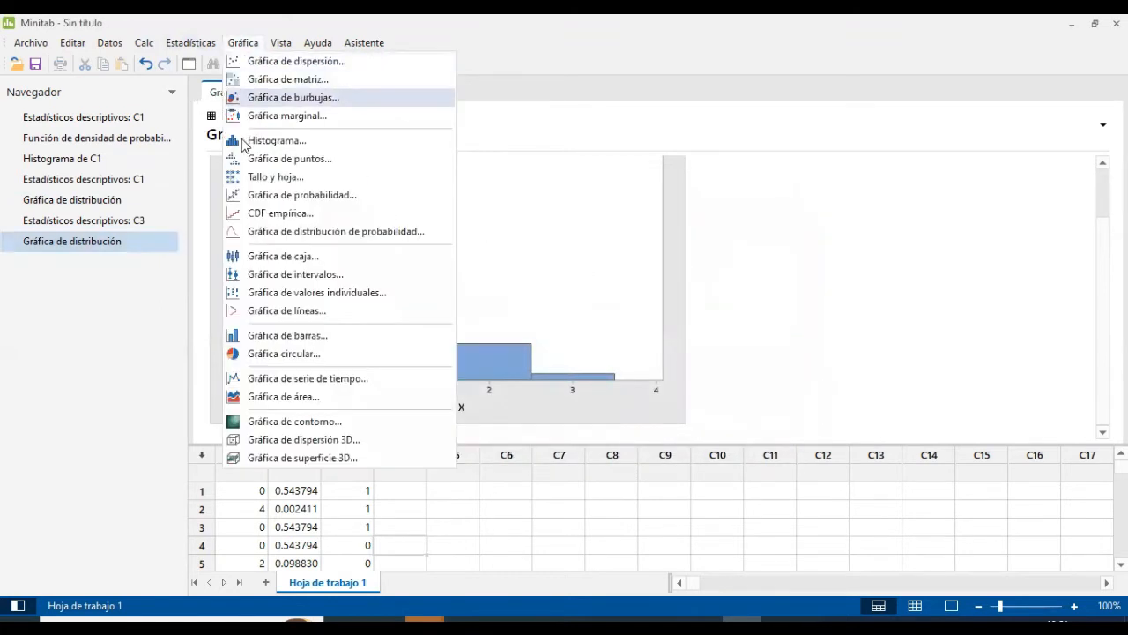
pyautogui.click(324, 231)
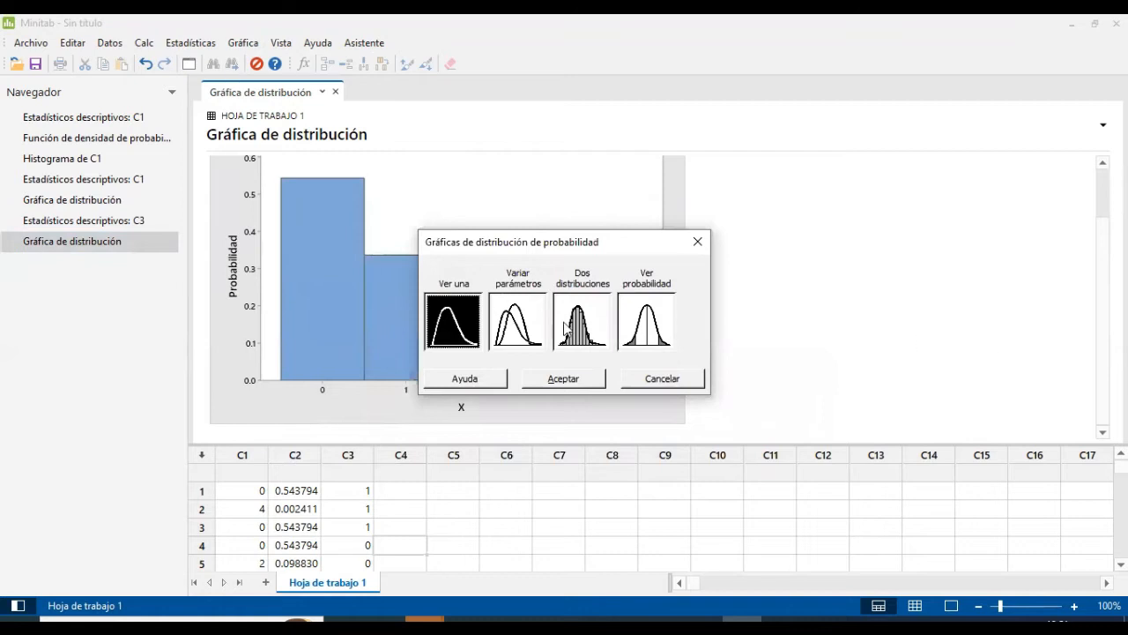
pyautogui.click(654, 342)
pyautogui.click(559, 380)
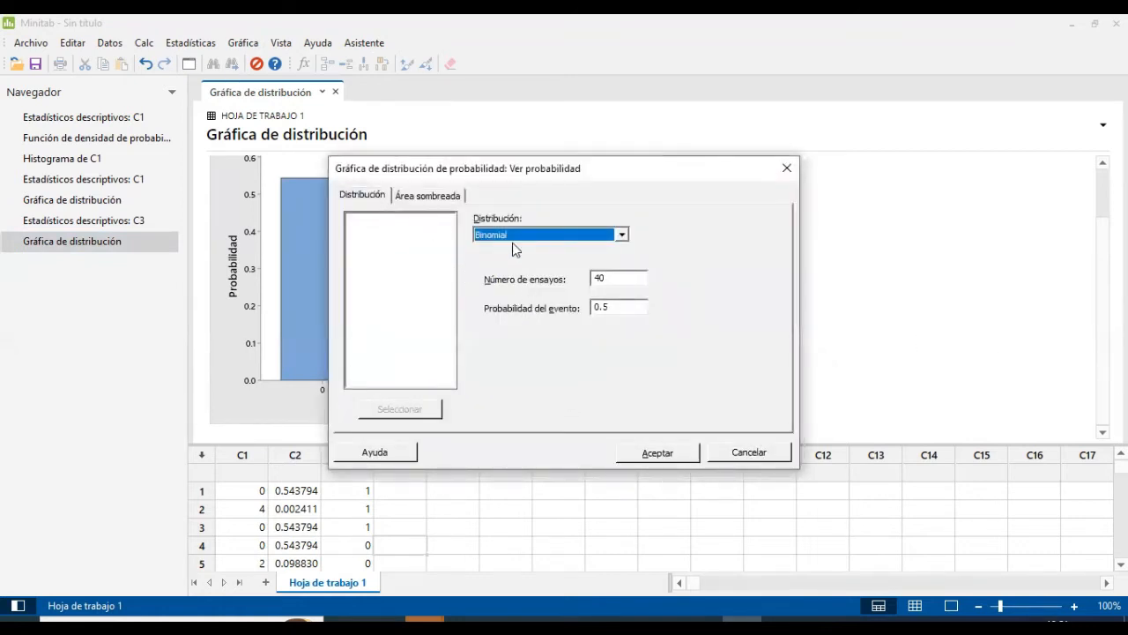
pyautogui.doubleClick(611, 278)
pyautogui.write('20')
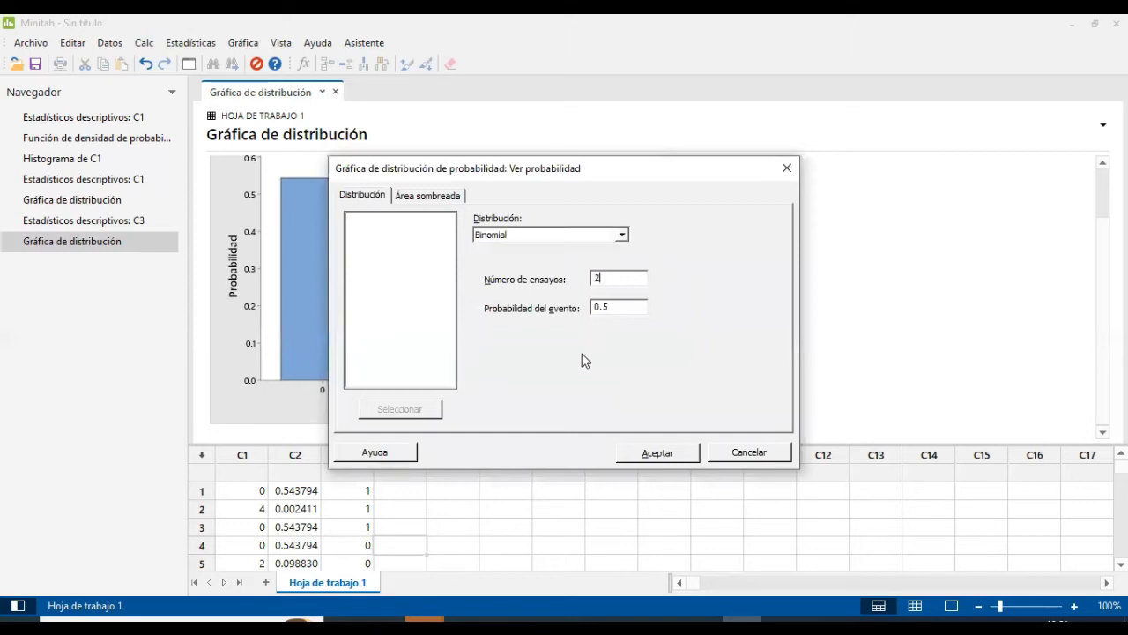
pyautogui.click(598, 305)
pyautogui.doubleClick(599, 305)
pyautogui.write('0.03')
# Shade the right tail from an X value of 1 and create the plot
pyautogui.click(428, 195)
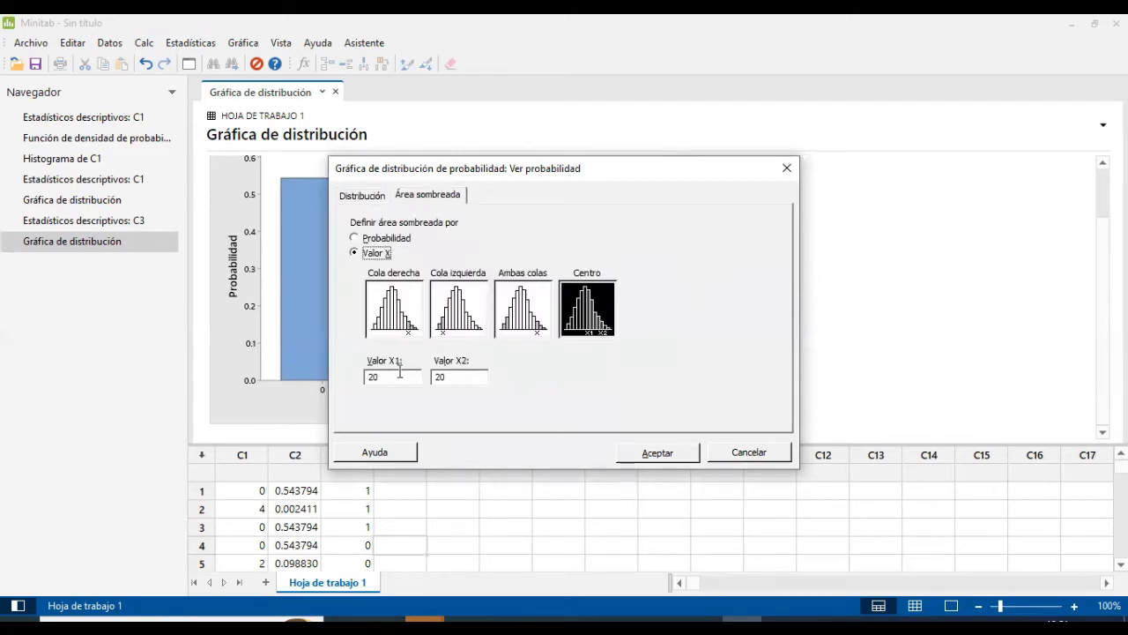
pyautogui.click(397, 315)
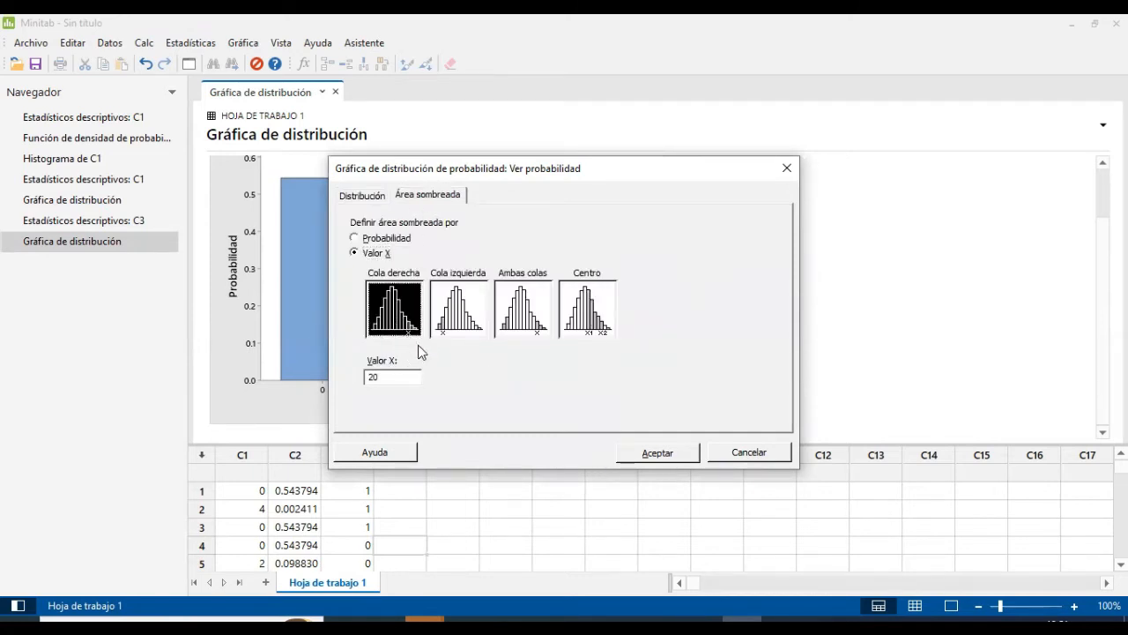
pyautogui.moveTo(395, 377); pyautogui.dragTo(338, 382)
pyautogui.write('1')
pyautogui.click(648, 452)
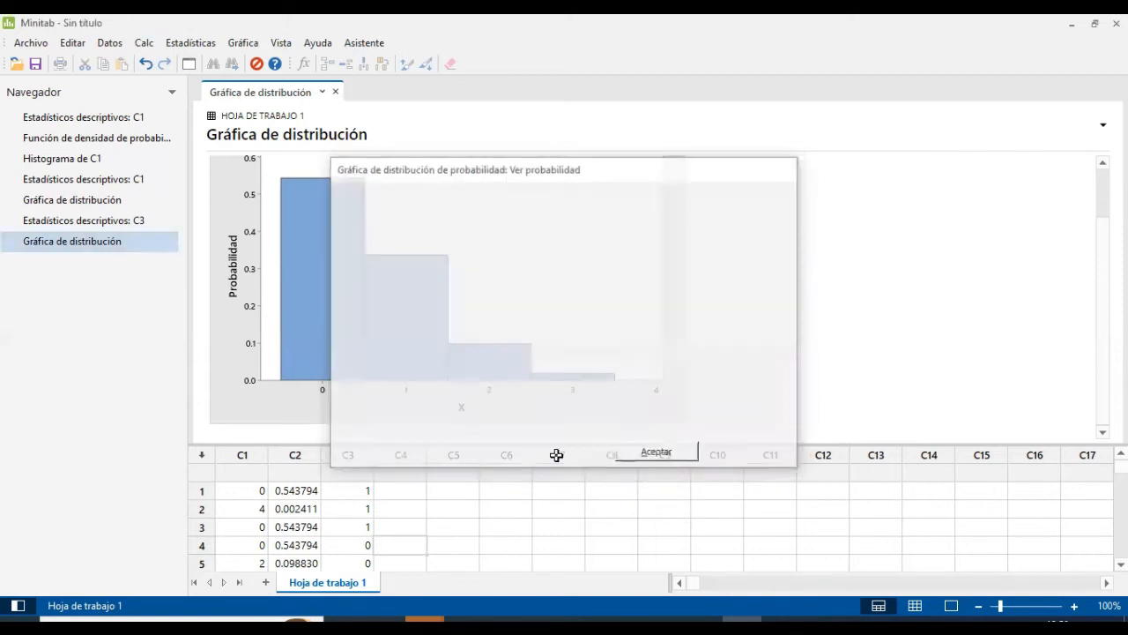
# Examine the binomial distribution plot and the probability of its shaded right tail
pyautogui.scroll(-2, 443, 294)
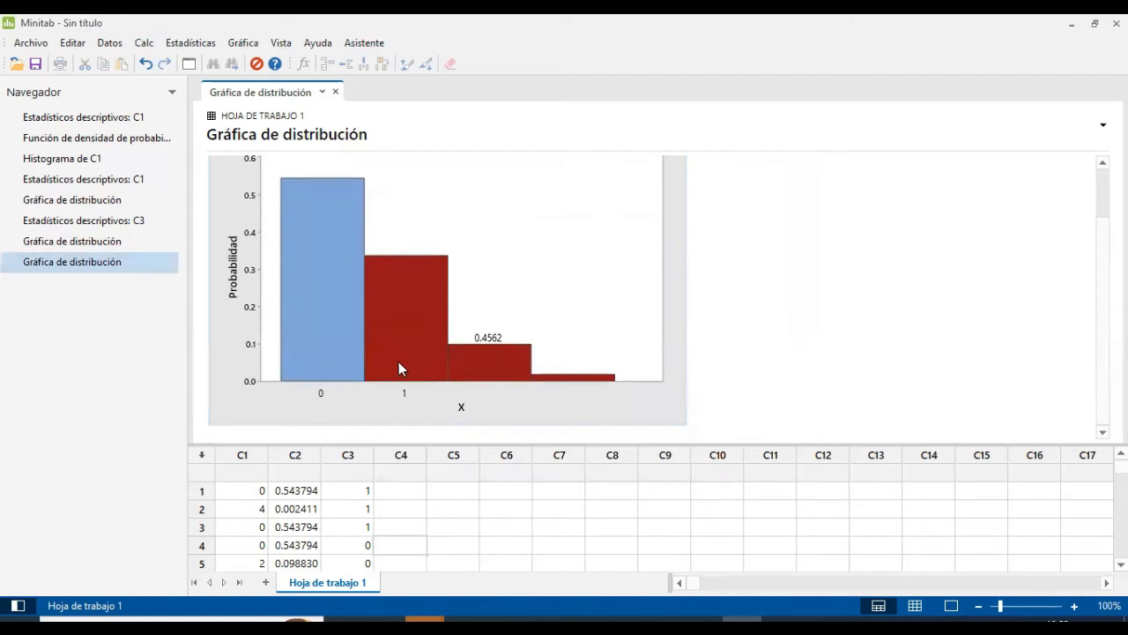
pyautogui.scroll(2, 317, 341)
pyautogui.moveTo(317, 342)
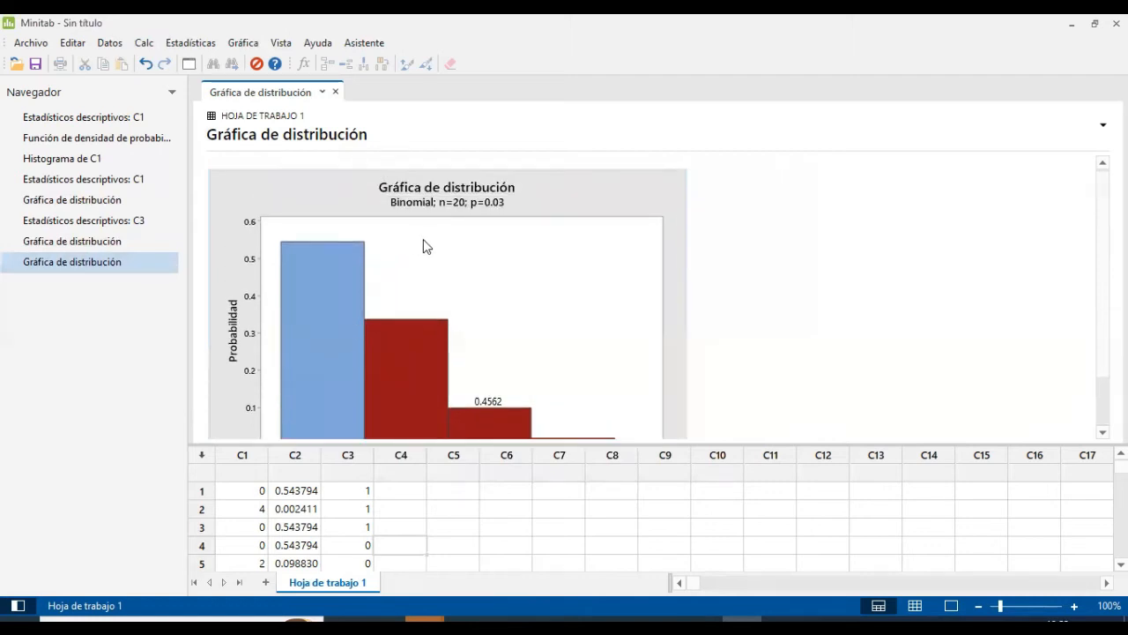
pyautogui.scroll(-2, 423, 238)
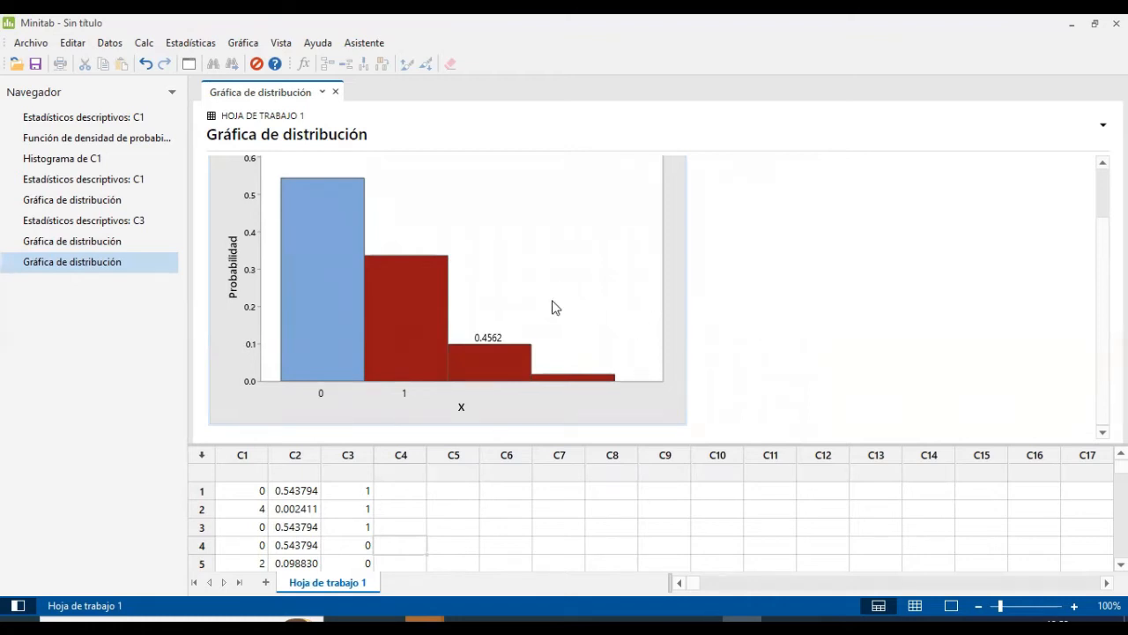
pyautogui.scroll(2, 481, 293)
pyautogui.scroll(-2, 482, 293)
pyautogui.scroll(2, 476, 280)
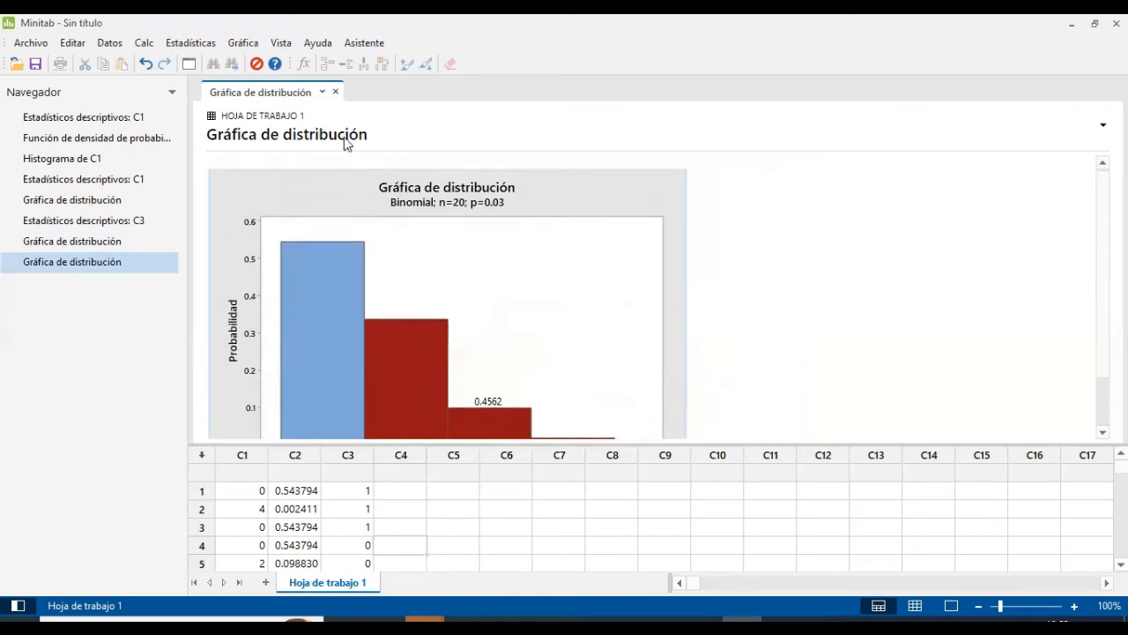
# Create a Ver probabilidad plot for the Binomial distribution with 20 trials and probability 0.03, shading the left tail at X value 1
pyautogui.click(190, 42)
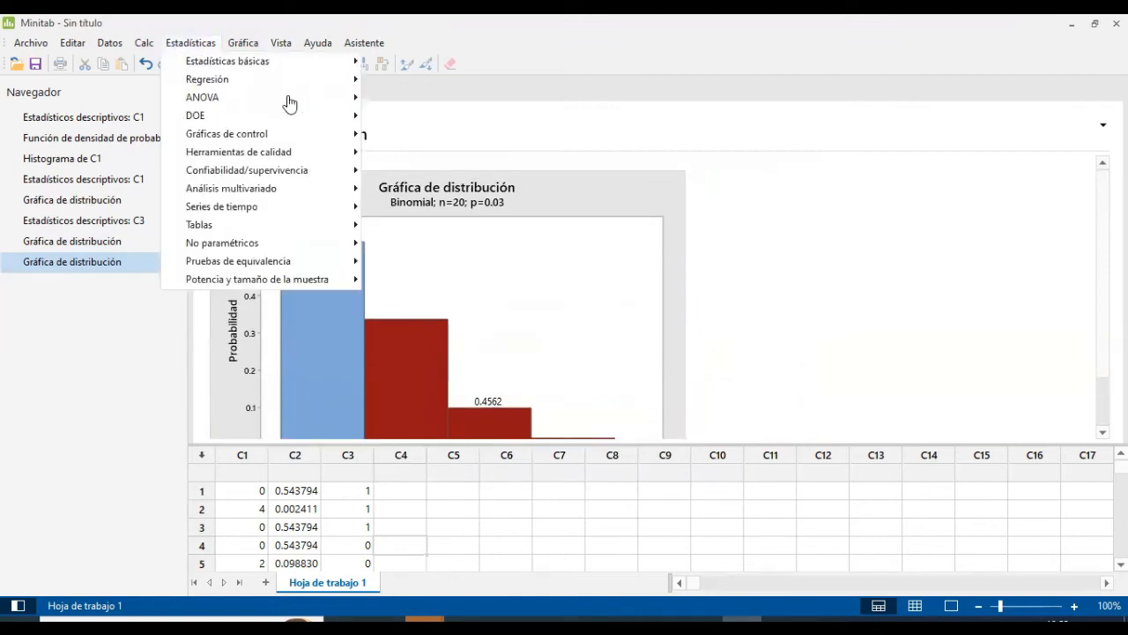
pyautogui.moveTo(143, 43)
pyautogui.moveTo(242, 42)
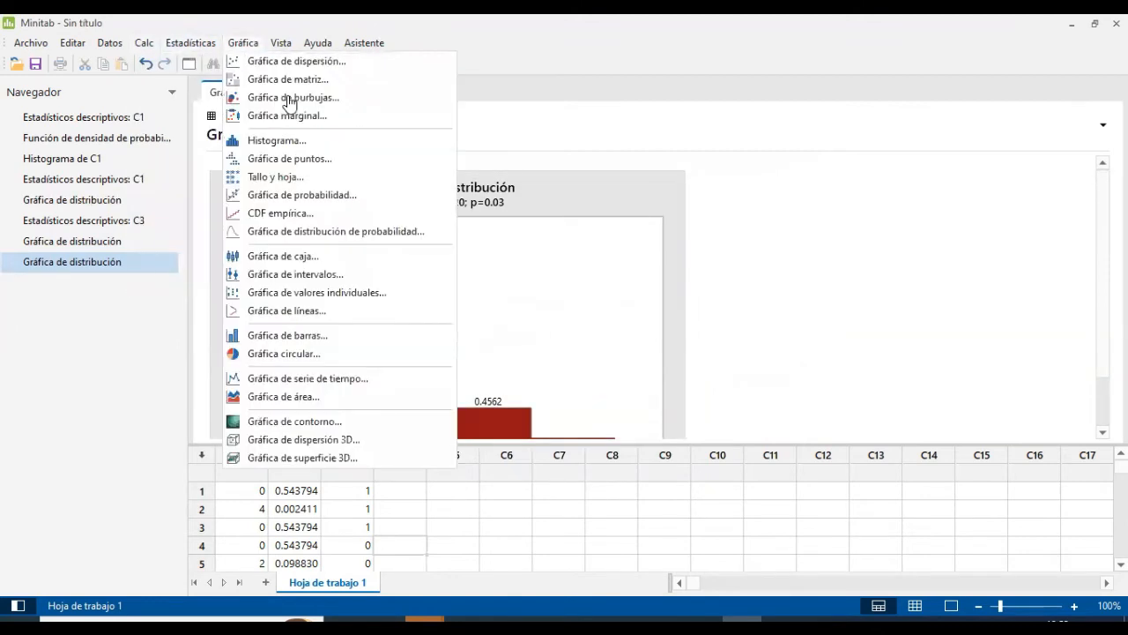
pyautogui.click(301, 236)
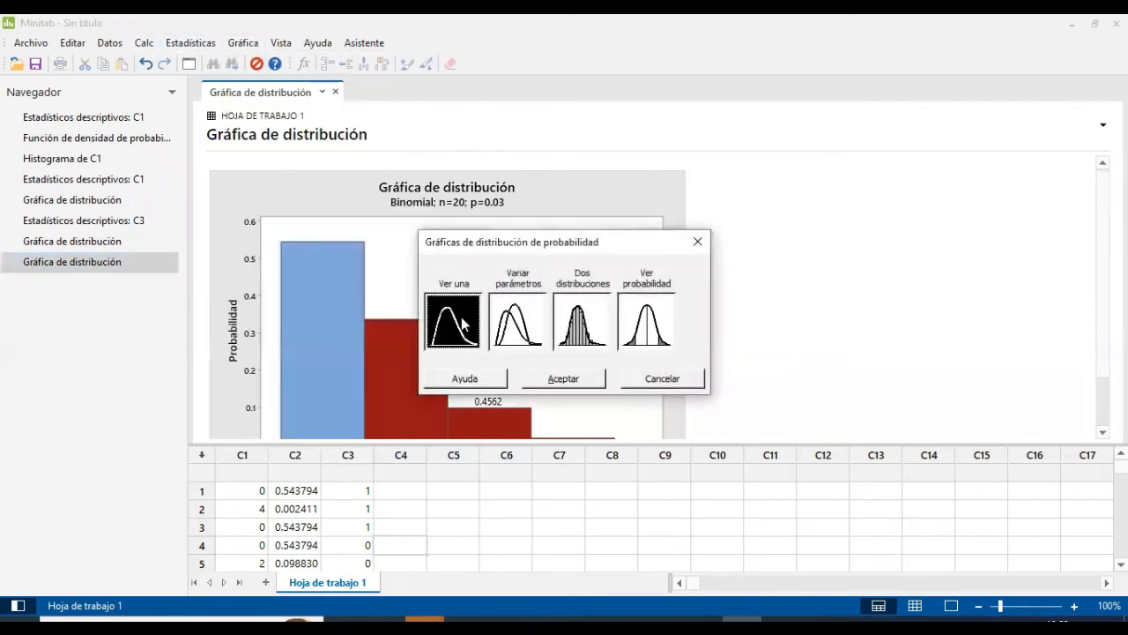
pyautogui.click(651, 331)
pyautogui.click(559, 380)
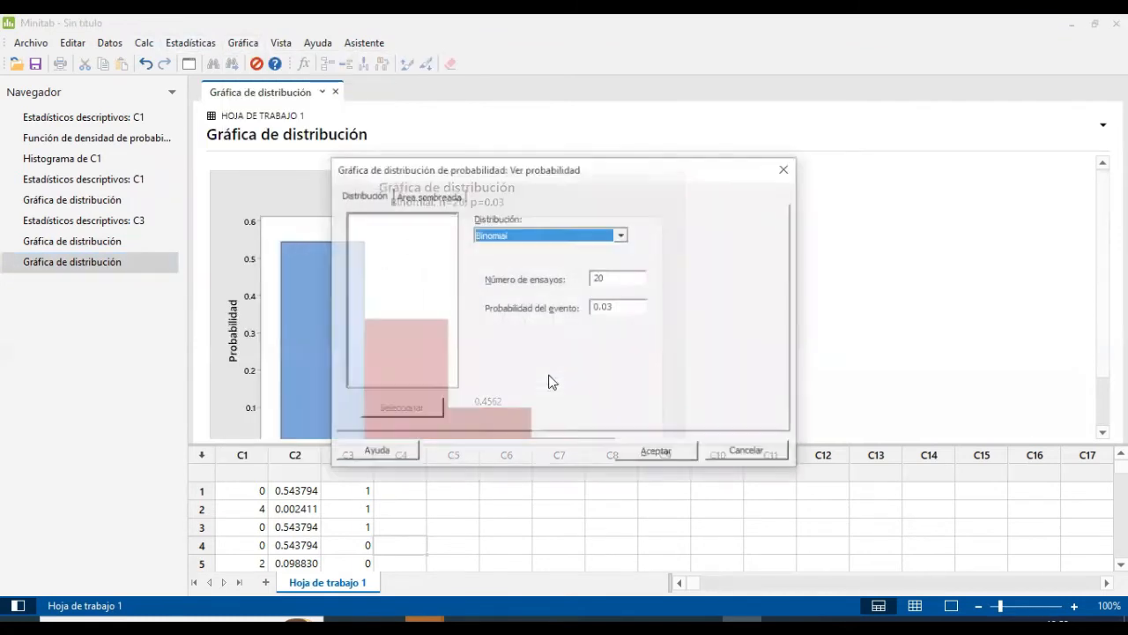
pyautogui.click(430, 196)
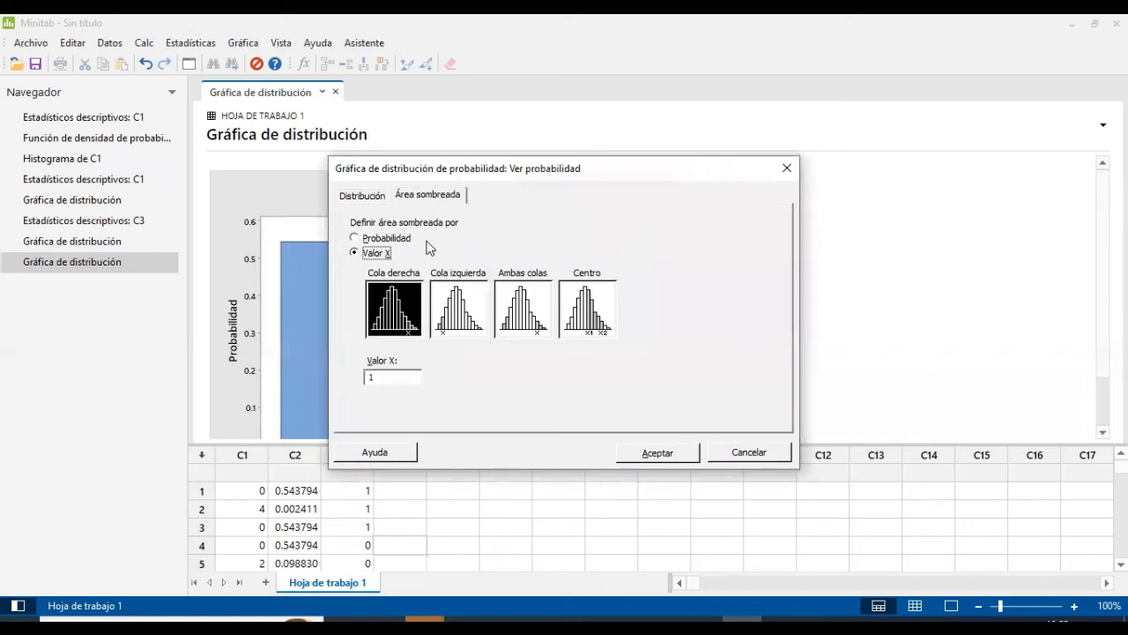
pyautogui.click(470, 325)
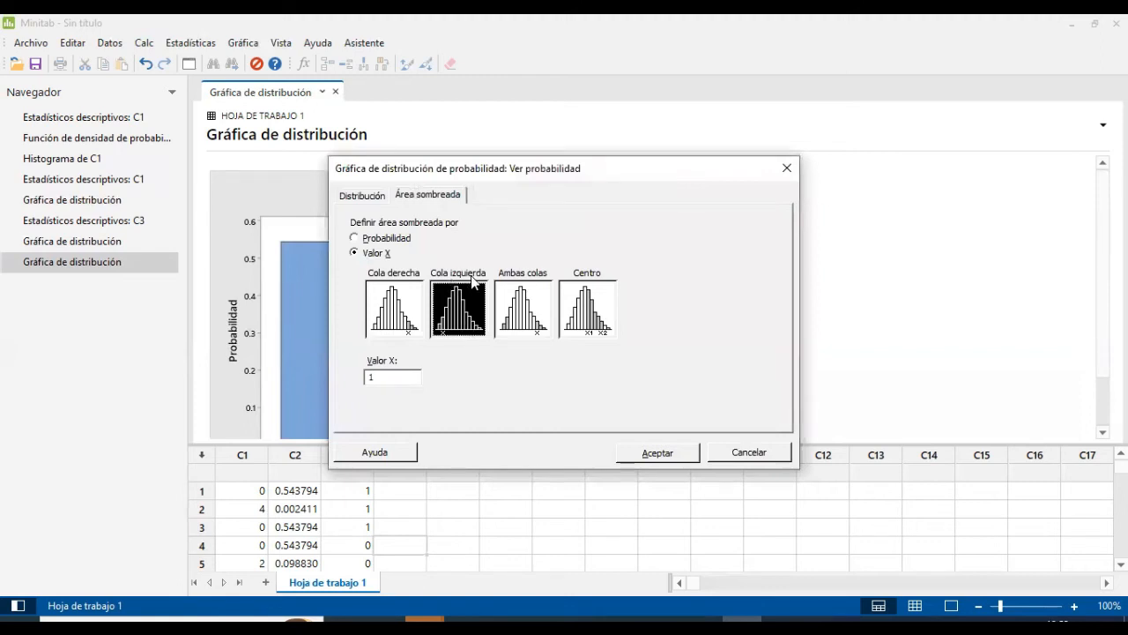
pyautogui.click(656, 452)
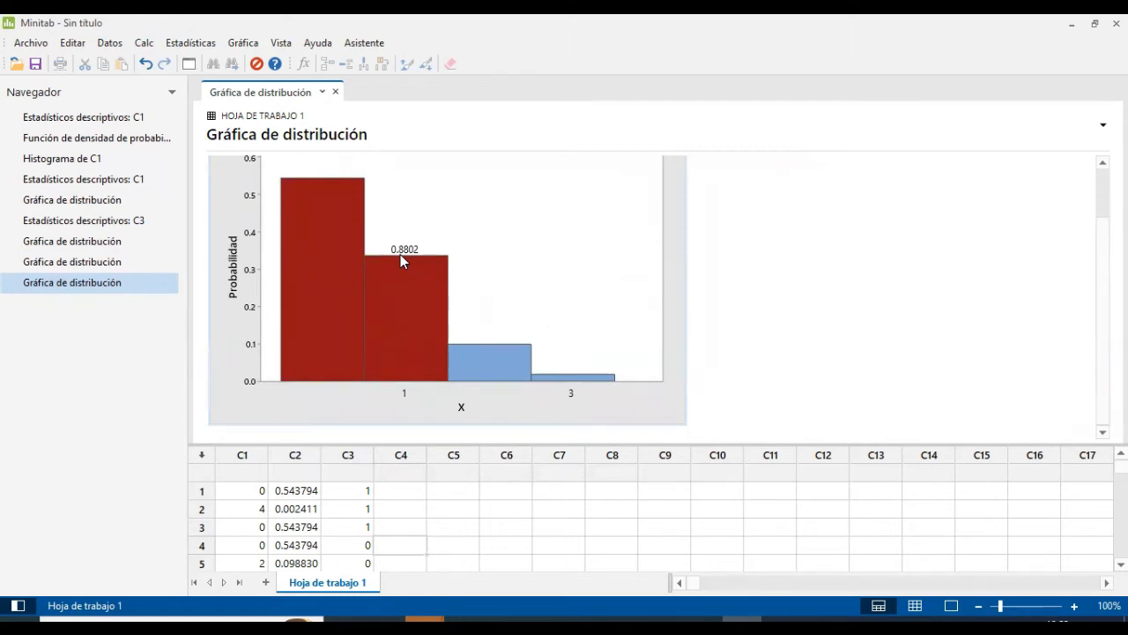
# Examine the individual bar probabilities in the left-tail plot and look through the worksheet data
pyautogui.moveTo(379, 313)
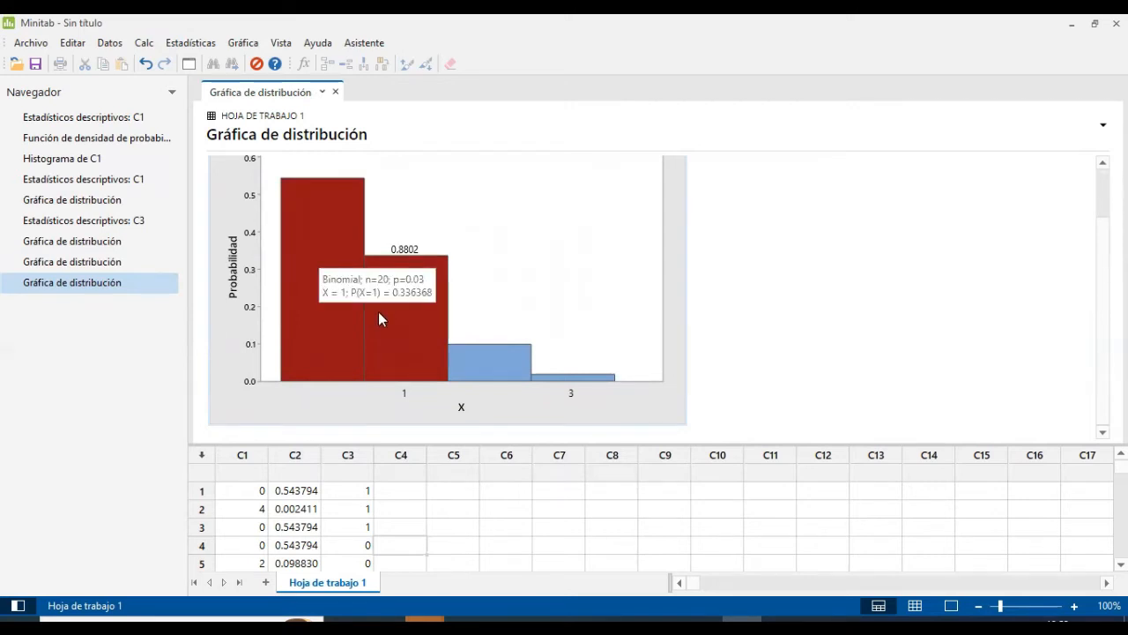
pyautogui.moveTo(293, 354)
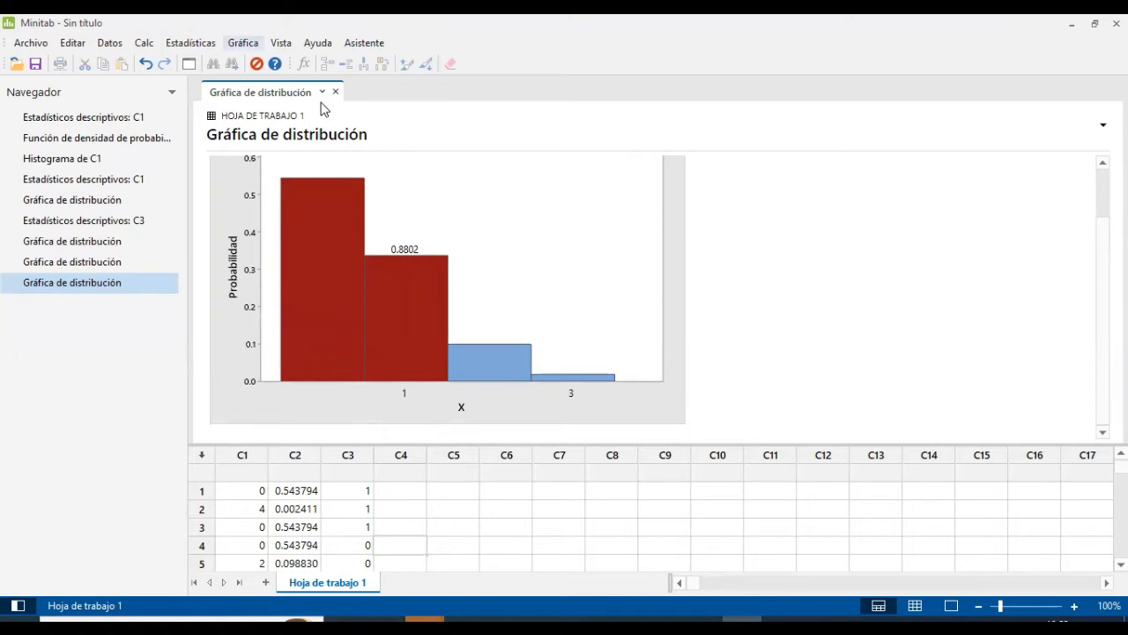
pyautogui.click(435, 534)
pyautogui.scroll(-4, 302, 508)
pyautogui.scroll(-2, 284, 543)
pyautogui.scroll(6, 287, 553)
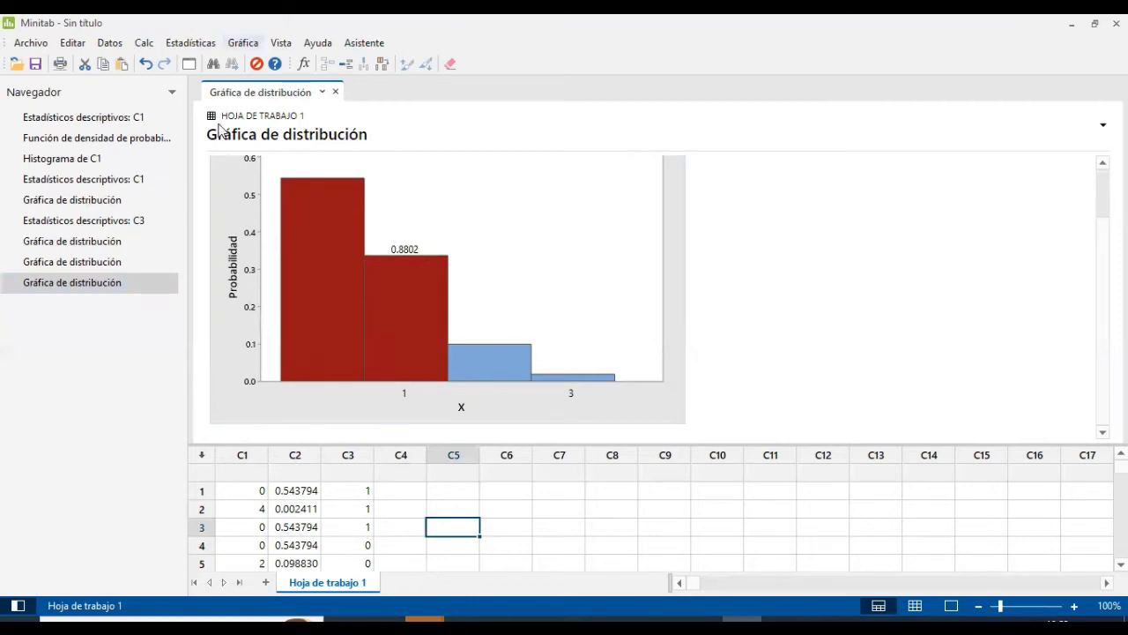
# Create another Ver probabilidad plot of the same binomial distribution, shading both tails with an X value of 1
pyautogui.click(242, 42)
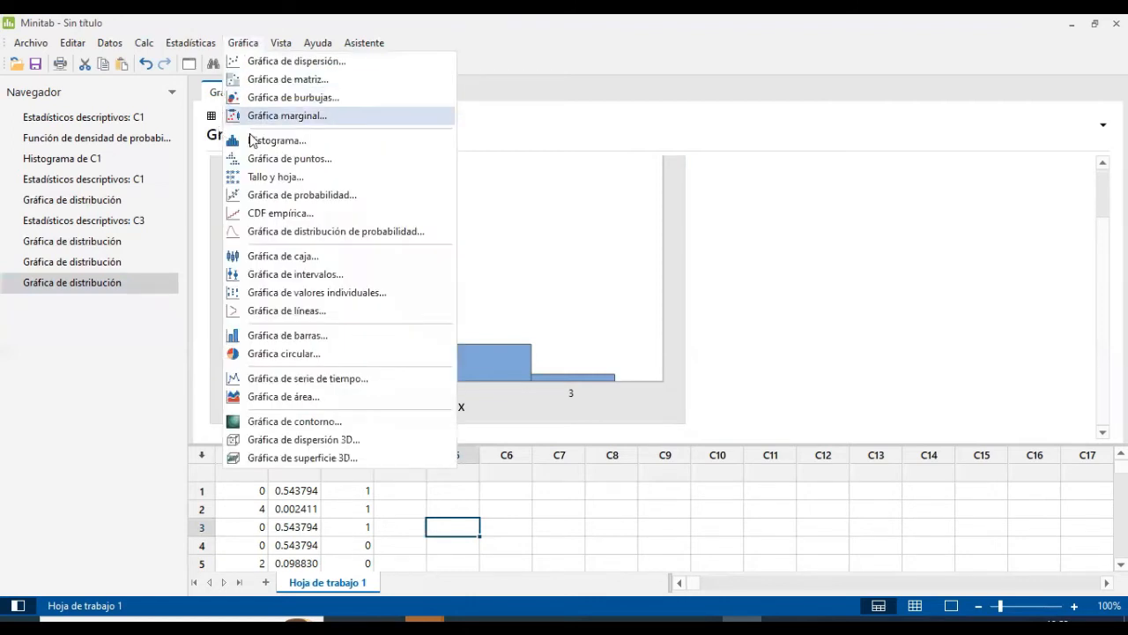
pyautogui.click(297, 232)
pyautogui.click(652, 330)
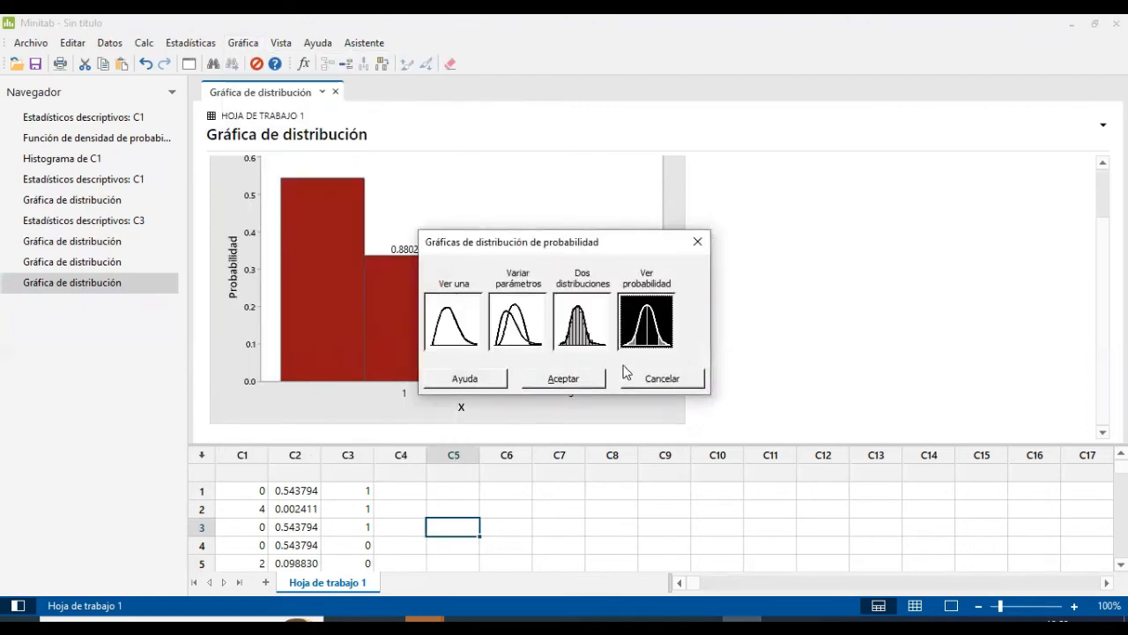
pyautogui.click(562, 380)
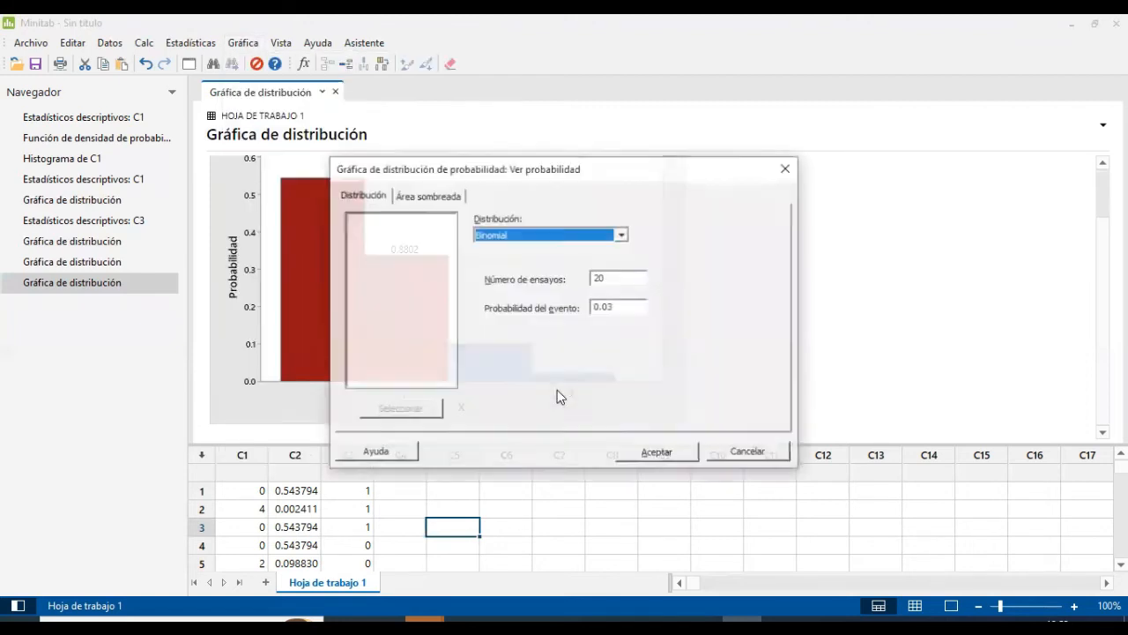
pyautogui.click(416, 205)
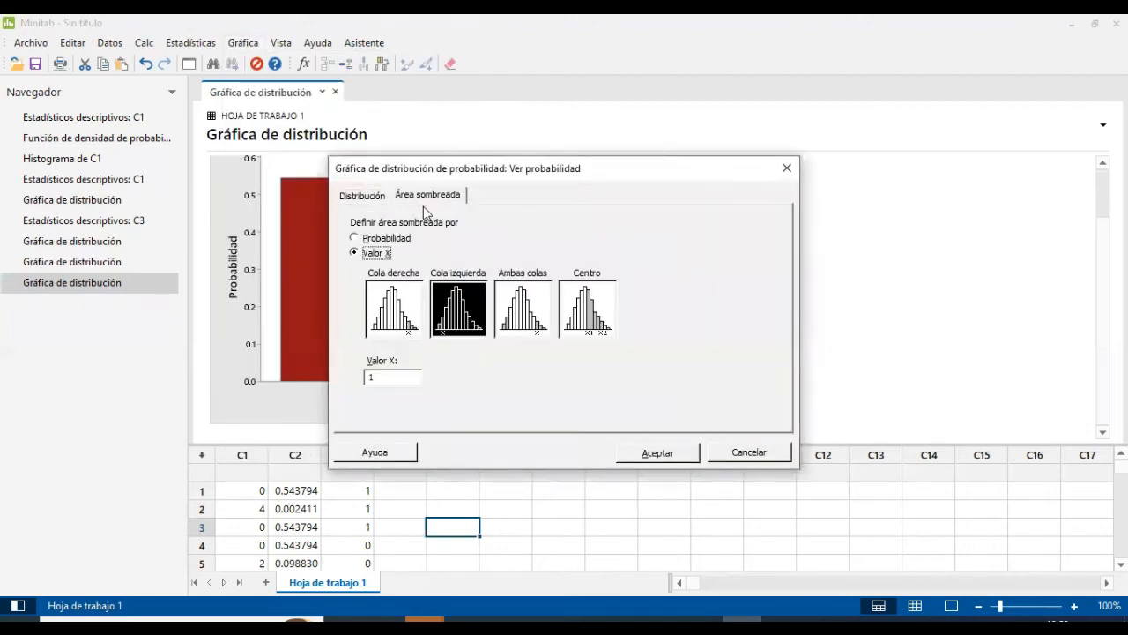
pyautogui.click(525, 308)
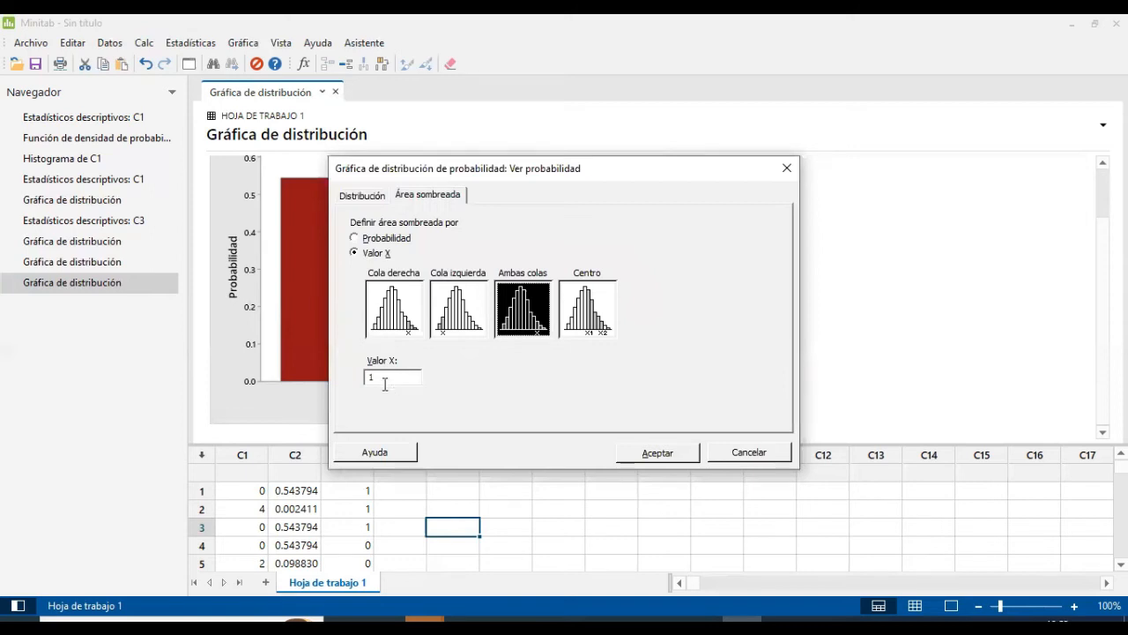
pyautogui.click(640, 456)
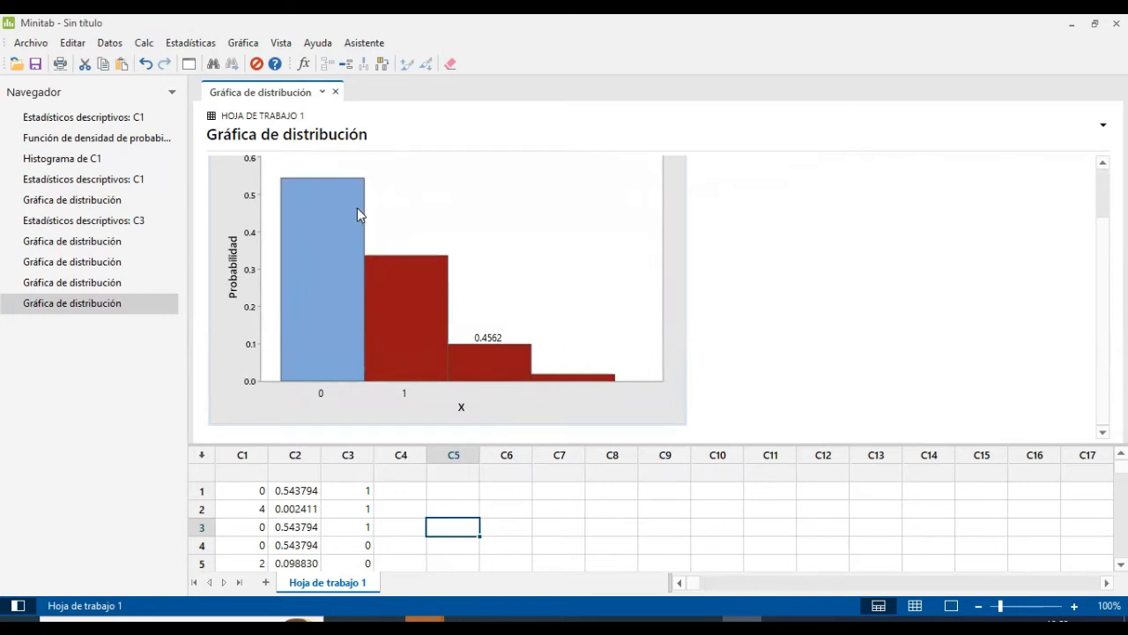
# Create a Ver probabilidad plot of the same binomial distribution, shading the centre between X1 value 0 and X2 value 2
pyautogui.hotkey('alt', 'g')
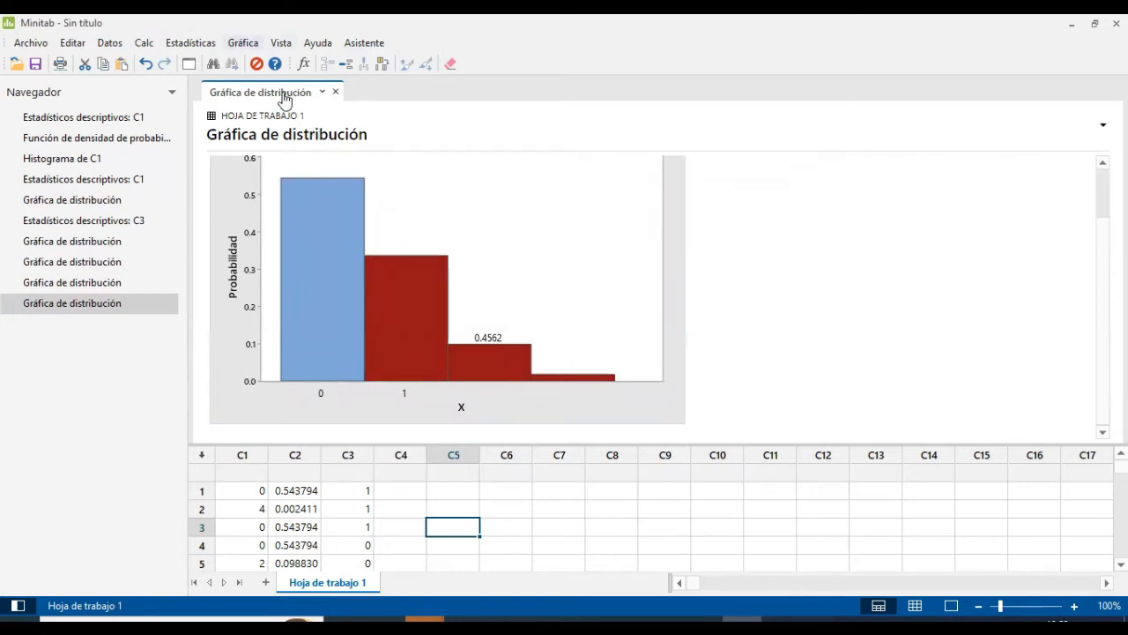
pyautogui.click(282, 233)
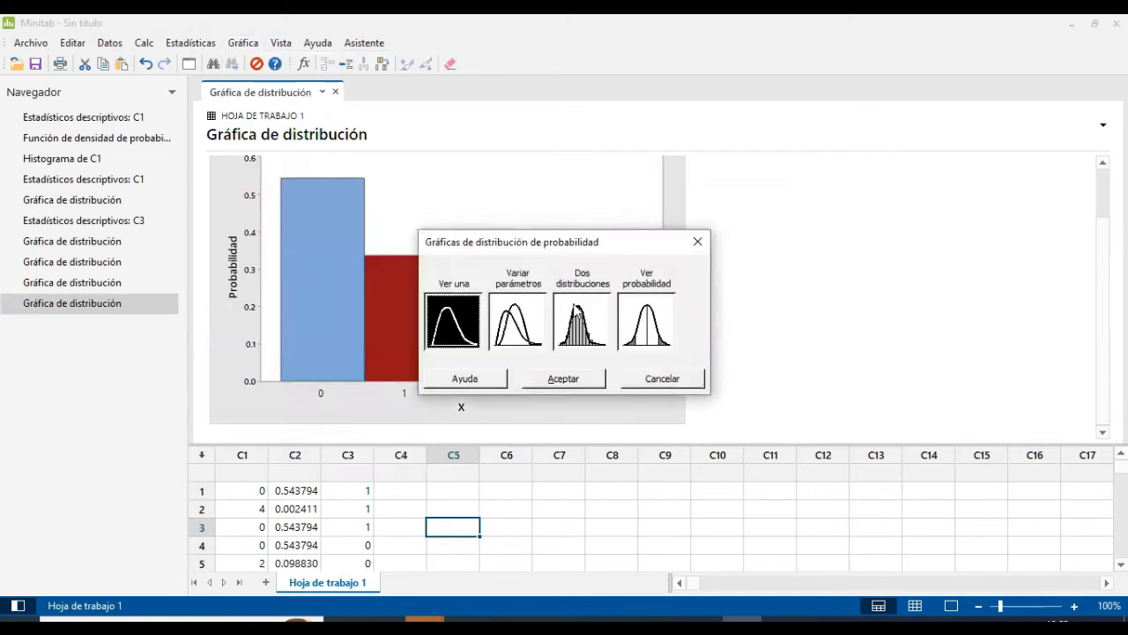
pyautogui.click(636, 328)
pyautogui.click(562, 377)
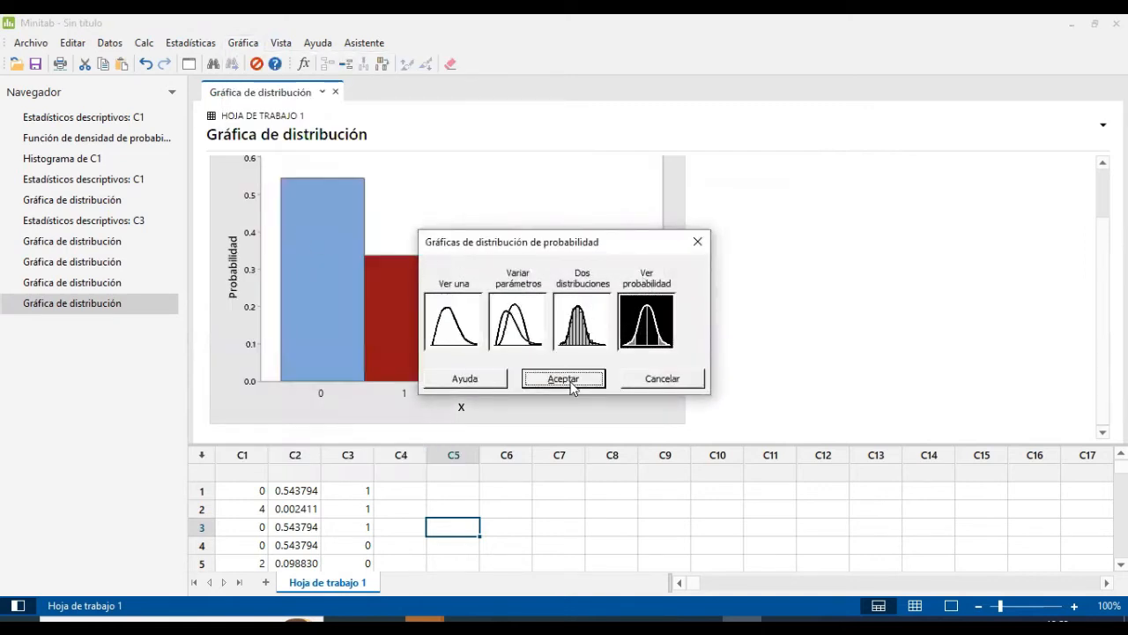
pyautogui.click(427, 196)
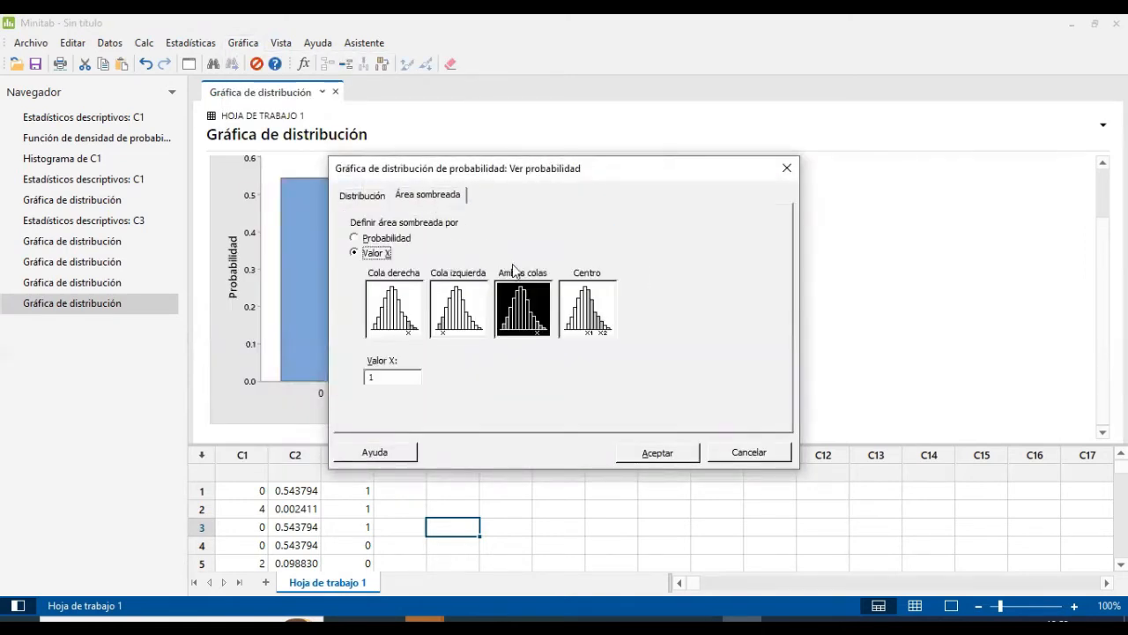
pyautogui.click(579, 304)
pyautogui.doubleClick(371, 377)
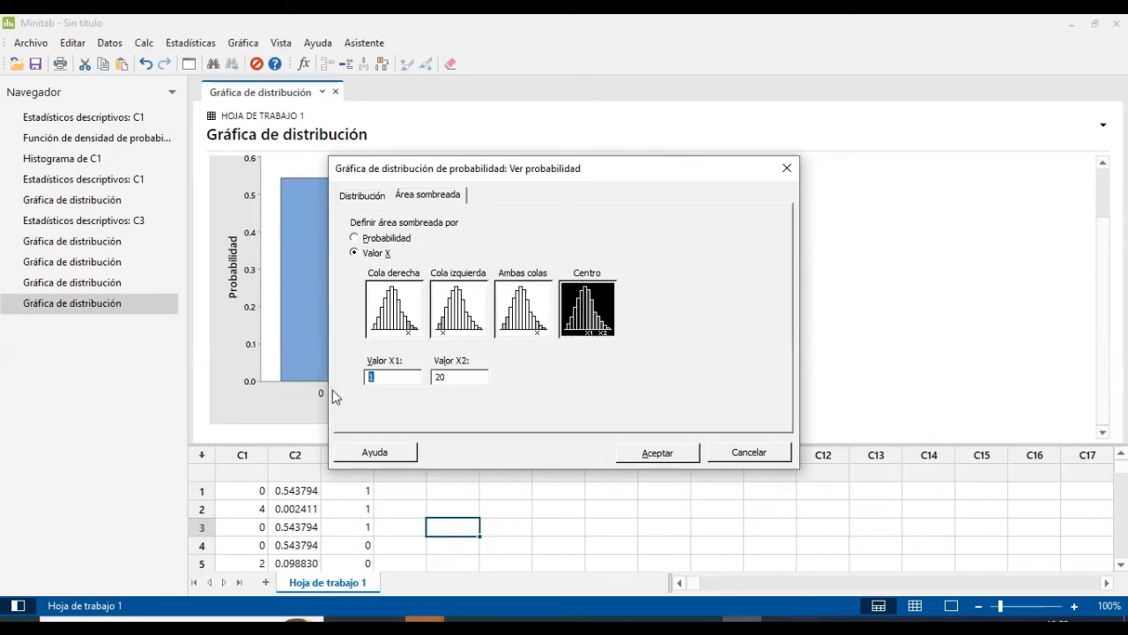
pyautogui.write('0')
pyautogui.press('Tab')
pyautogui.write('2')
pyautogui.click(658, 452)
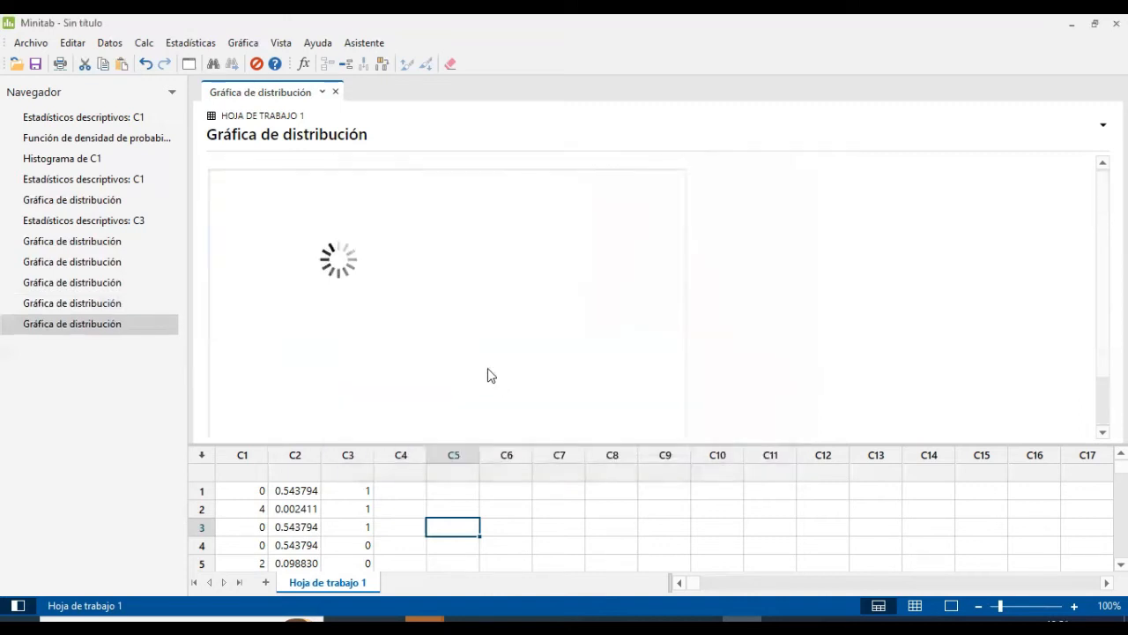
# Examine the probability of the centre-shaded plot and review the random data in column C3
pyautogui.scroll(-2, 443, 335)
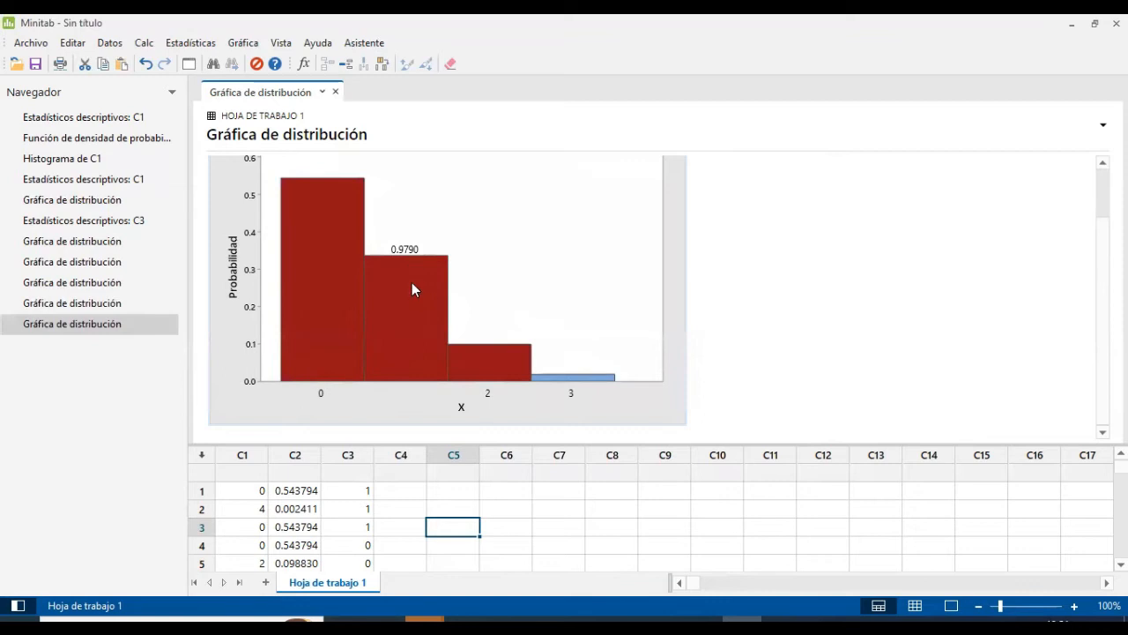
pyautogui.moveTo(415, 289)
pyautogui.moveTo(404, 267)
pyautogui.moveTo(502, 355)
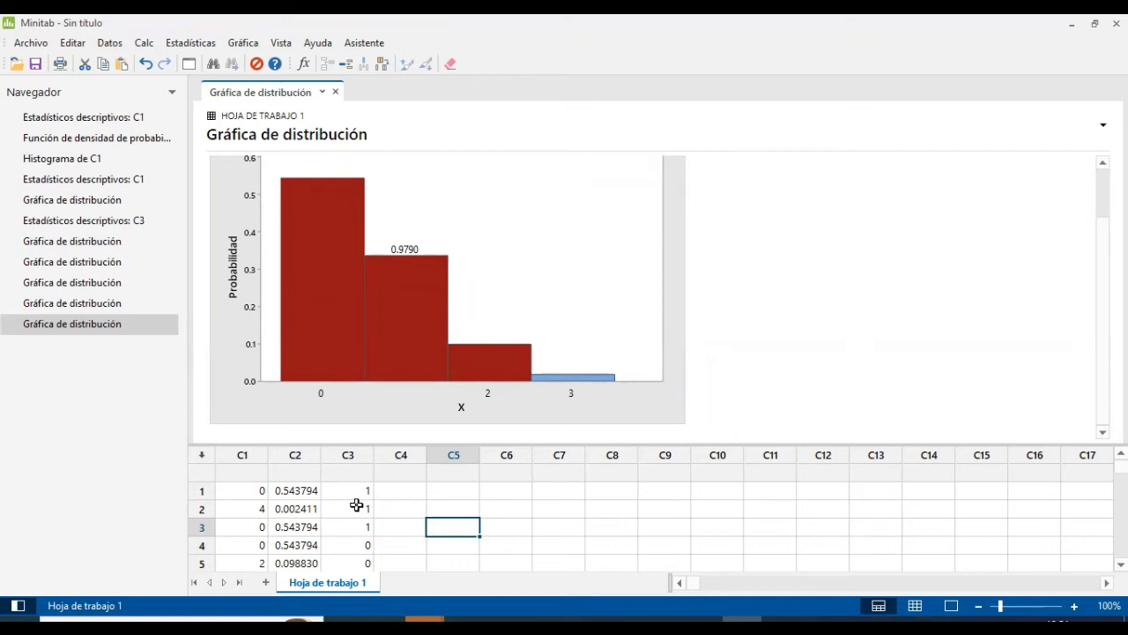
pyautogui.scroll(-5, 344, 509)
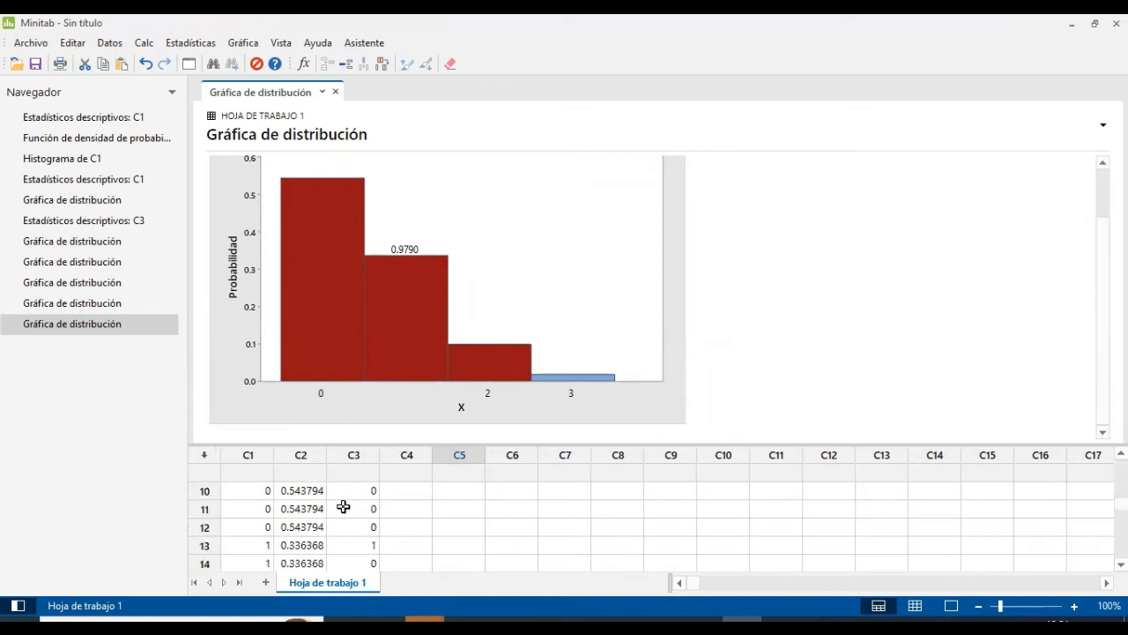
pyautogui.scroll(1, 365, 534)
pyautogui.scroll(4, 365, 534)
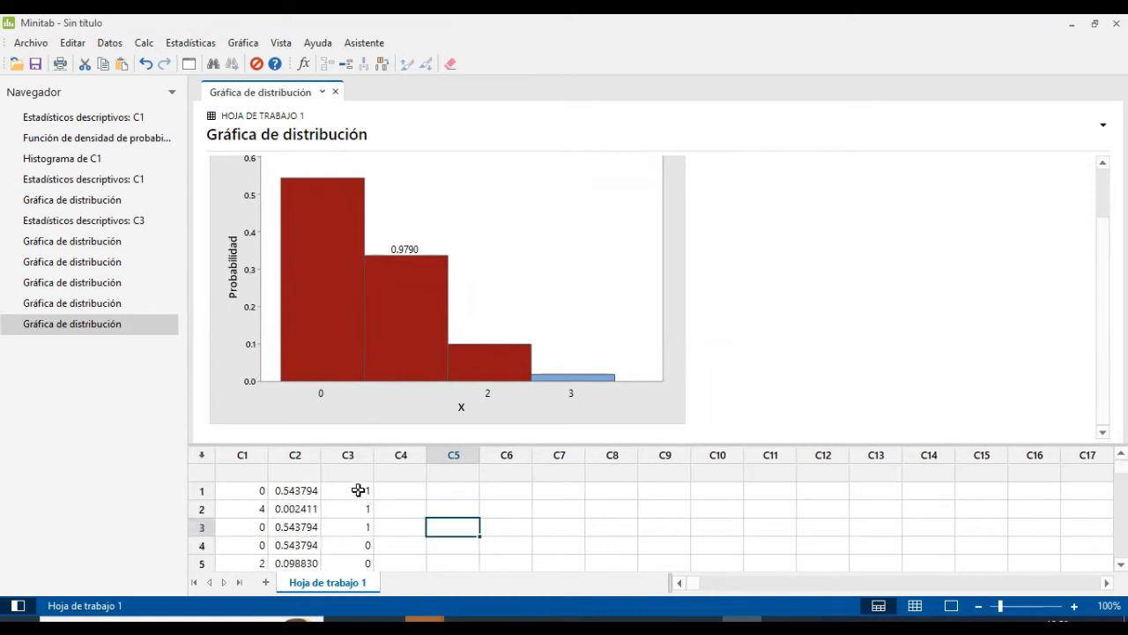
pyautogui.moveTo(360, 491); pyautogui.dragTo(368, 596)
pyautogui.scroll(2, 436, 534)
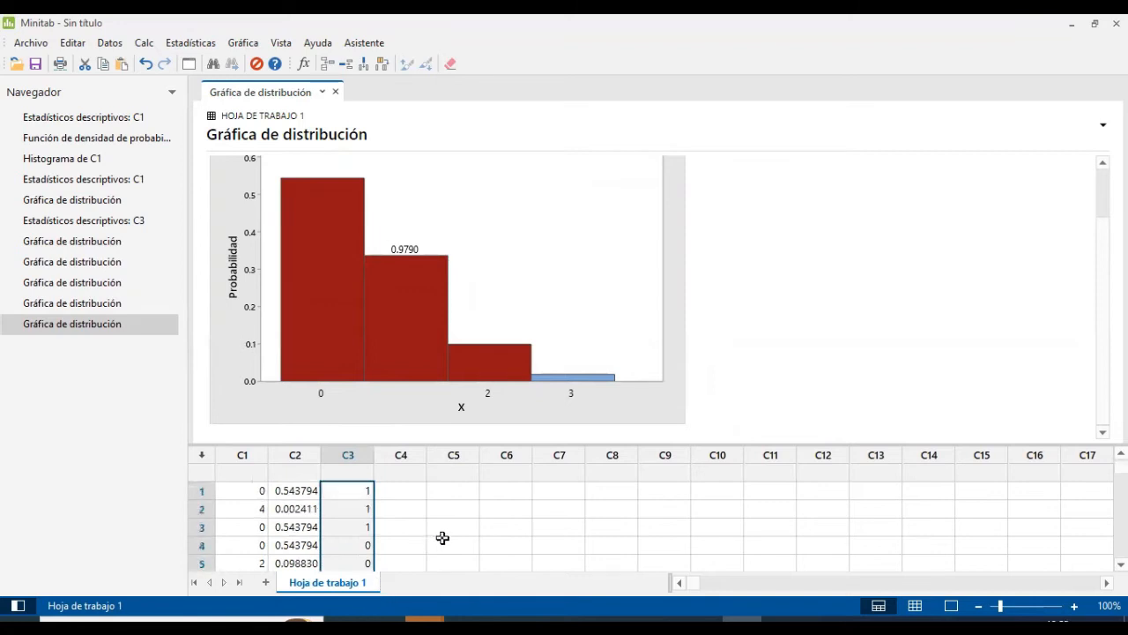
# Calculate the binomial probabilities of column C3 with 20 trials and event probability 0.03, storing them in C4
pyautogui.click(403, 492)
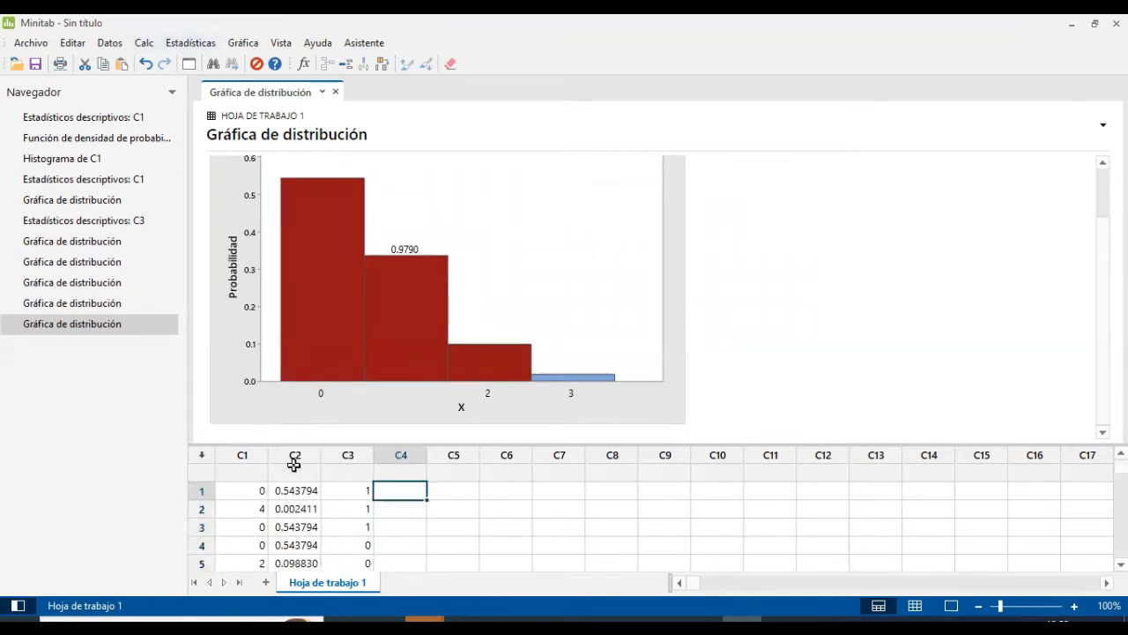
pyautogui.scroll(-1, 296, 519)
pyautogui.scroll(1, 293, 516)
pyautogui.click(191, 43)
pyautogui.moveTo(144, 42)
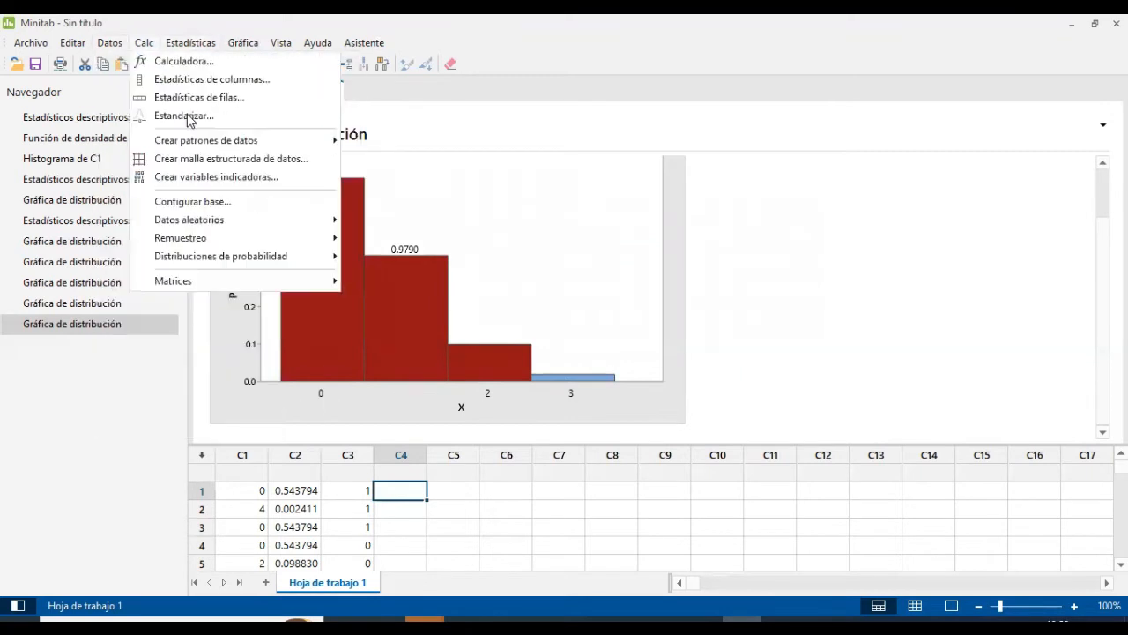
pyautogui.moveTo(247, 261)
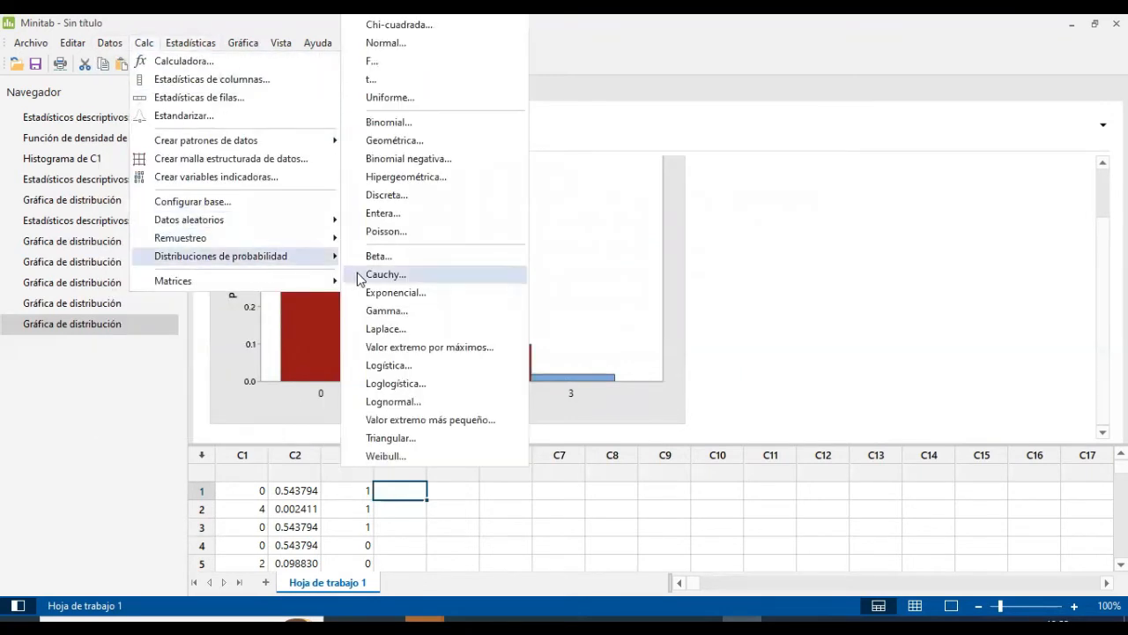
pyautogui.click(371, 124)
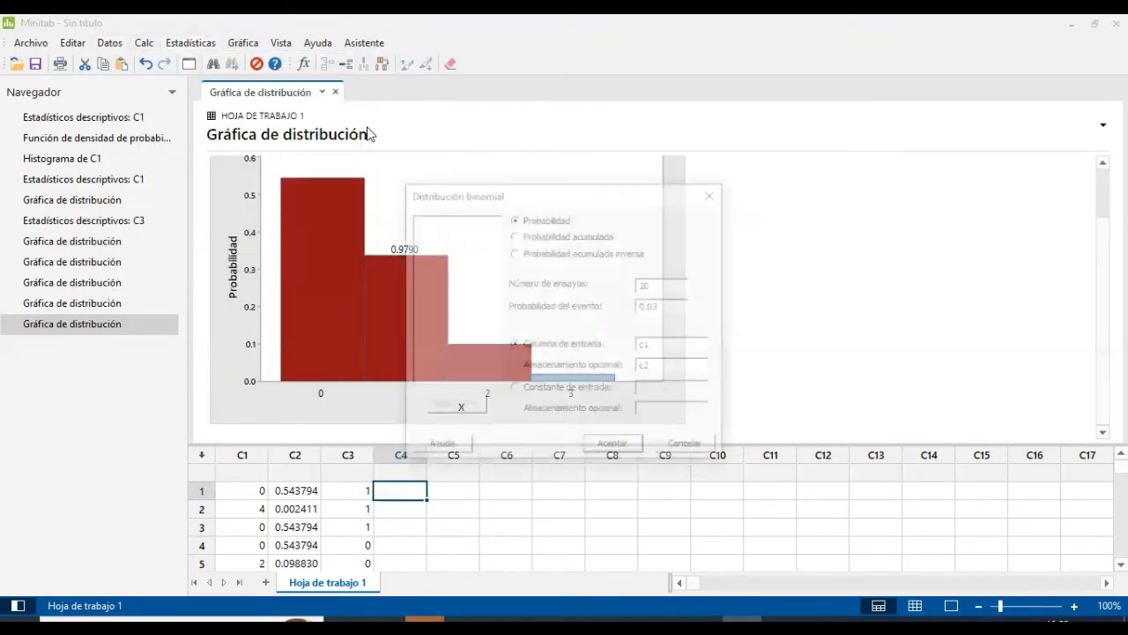
pyautogui.click(652, 346)
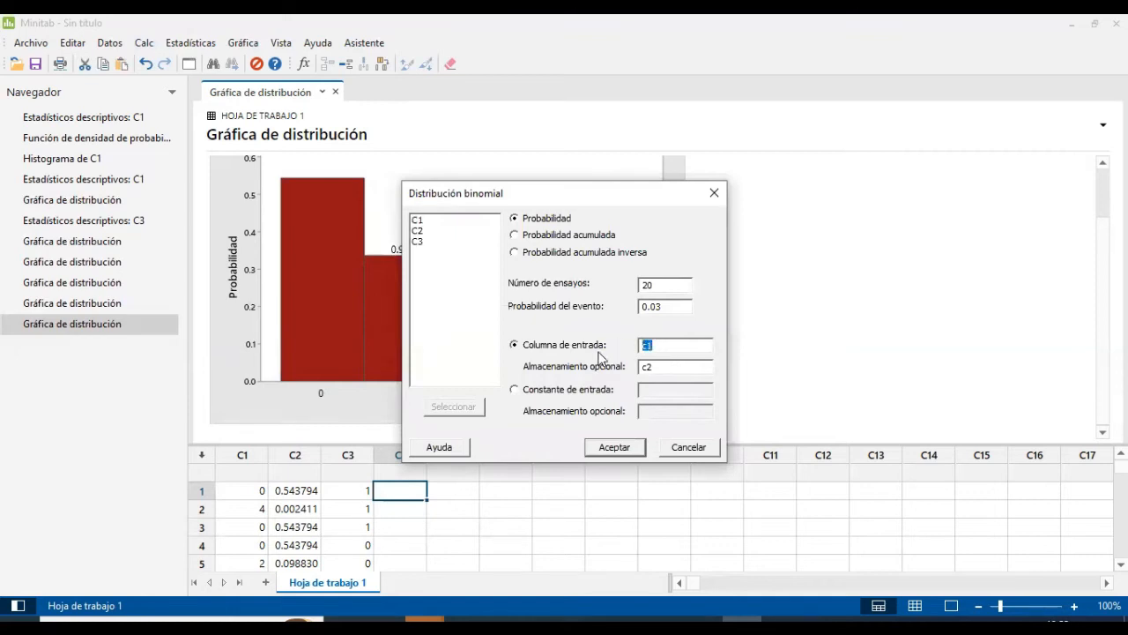
pyautogui.write('c3')
pyautogui.click(657, 367)
pyautogui.write('c')
pyautogui.click(614, 447)
# Compare the values in C1 and C3 with their calculated probabilities in C2 and C4
pyautogui.scroll(-1, 410, 516)
pyautogui.scroll(-3, 411, 516)
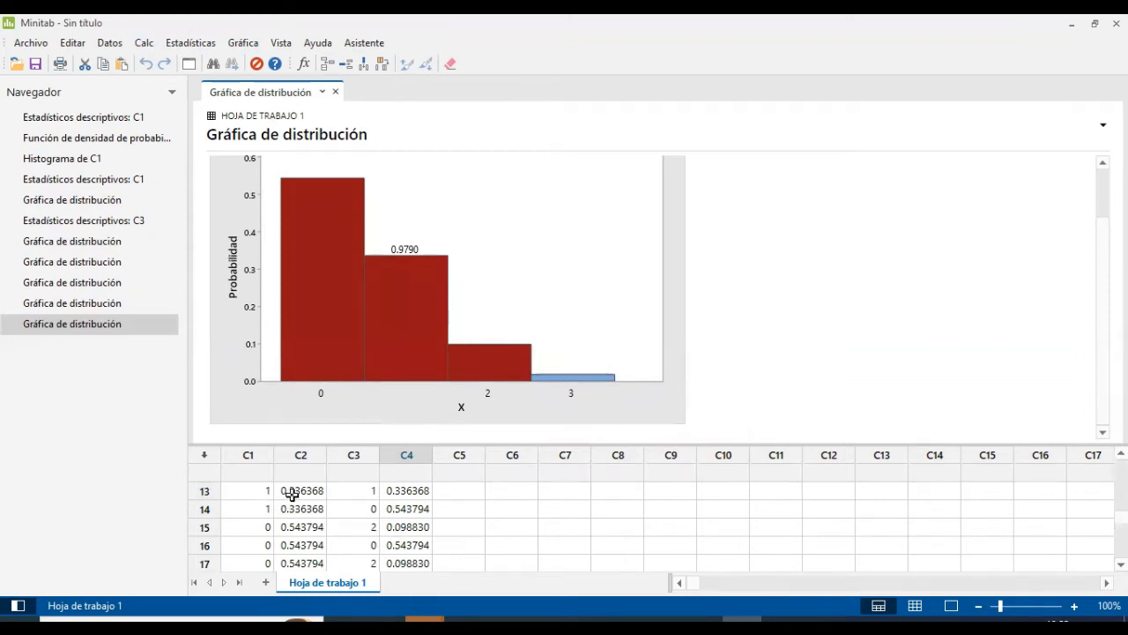
pyautogui.click(256, 491)
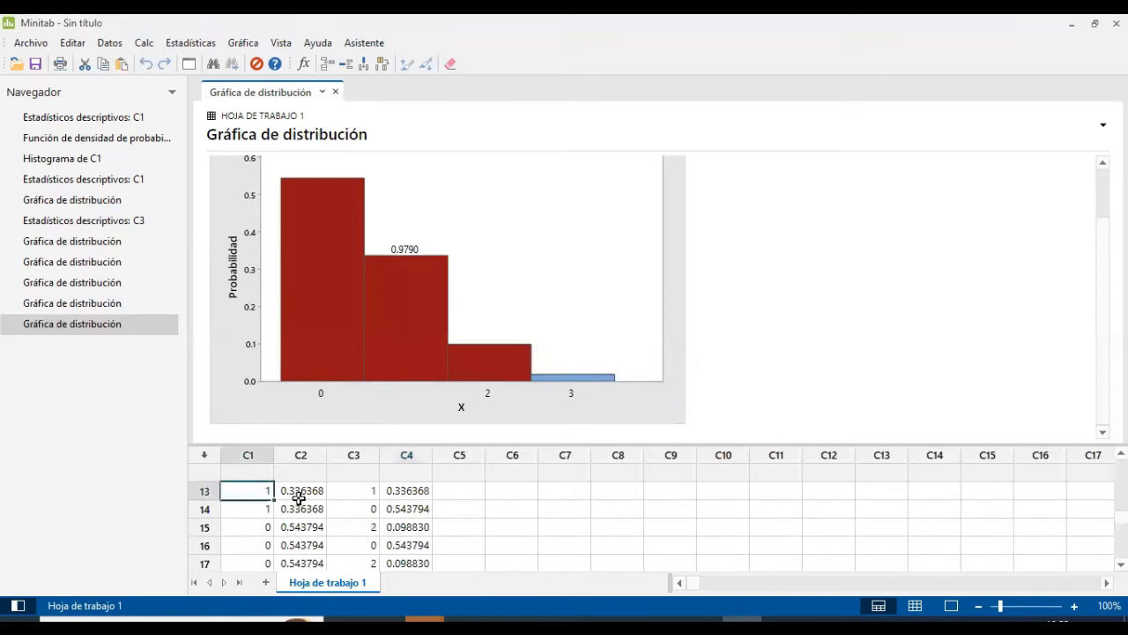
pyautogui.click(427, 491)
pyautogui.scroll(-4, 406, 526)
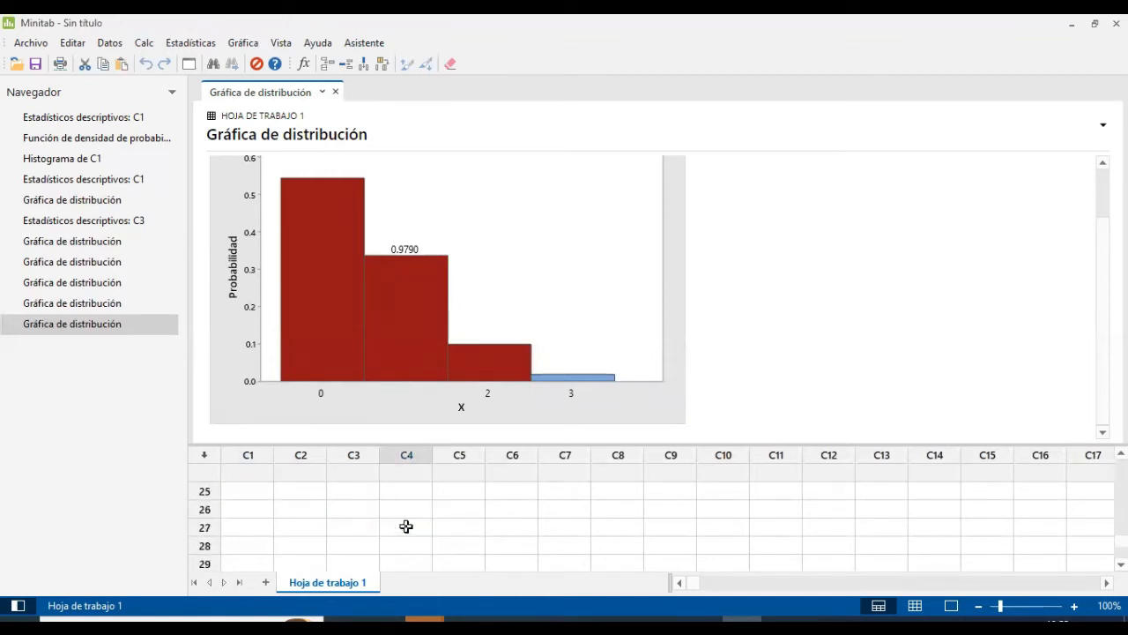
# Examine the last two binomial distribution plots and their shaded probabilities alongside the worksheet values
pyautogui.scroll(8, 406, 526)
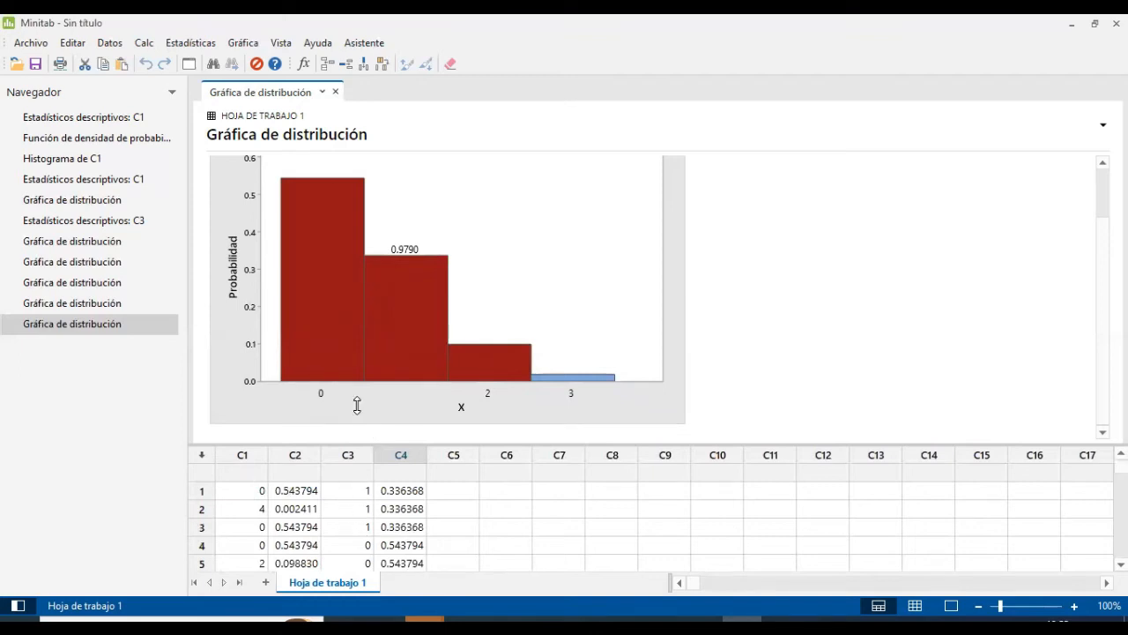
pyautogui.moveTo(345, 274)
pyautogui.moveTo(443, 333)
pyautogui.scroll(2, 443, 333)
pyautogui.scroll(-2, 444, 333)
pyautogui.scroll(3, 444, 337)
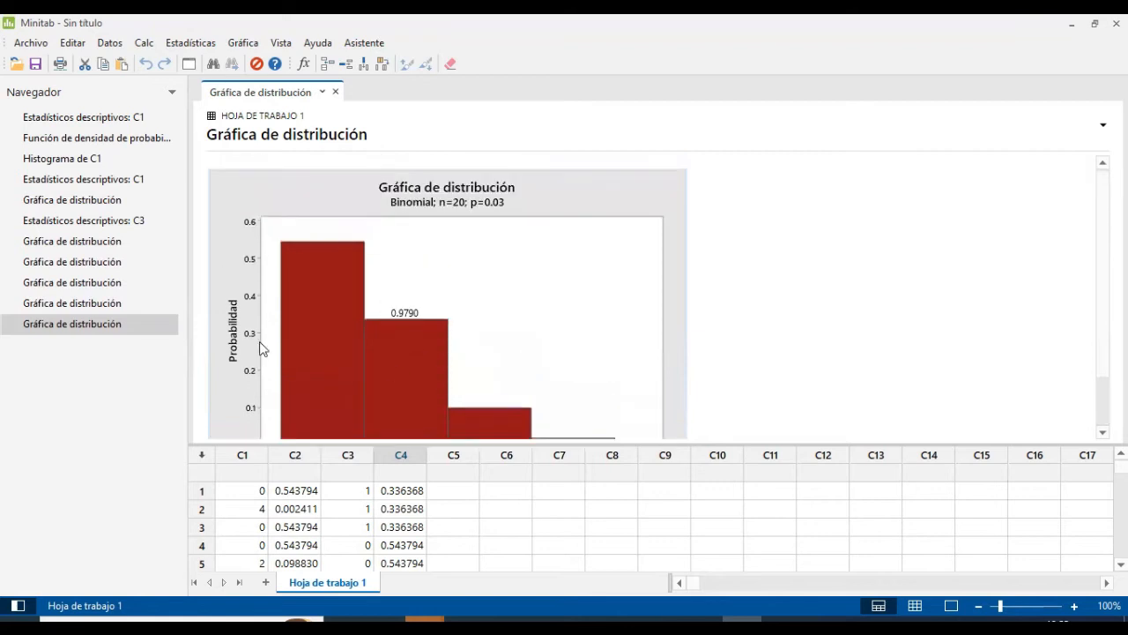
pyautogui.click(95, 304)
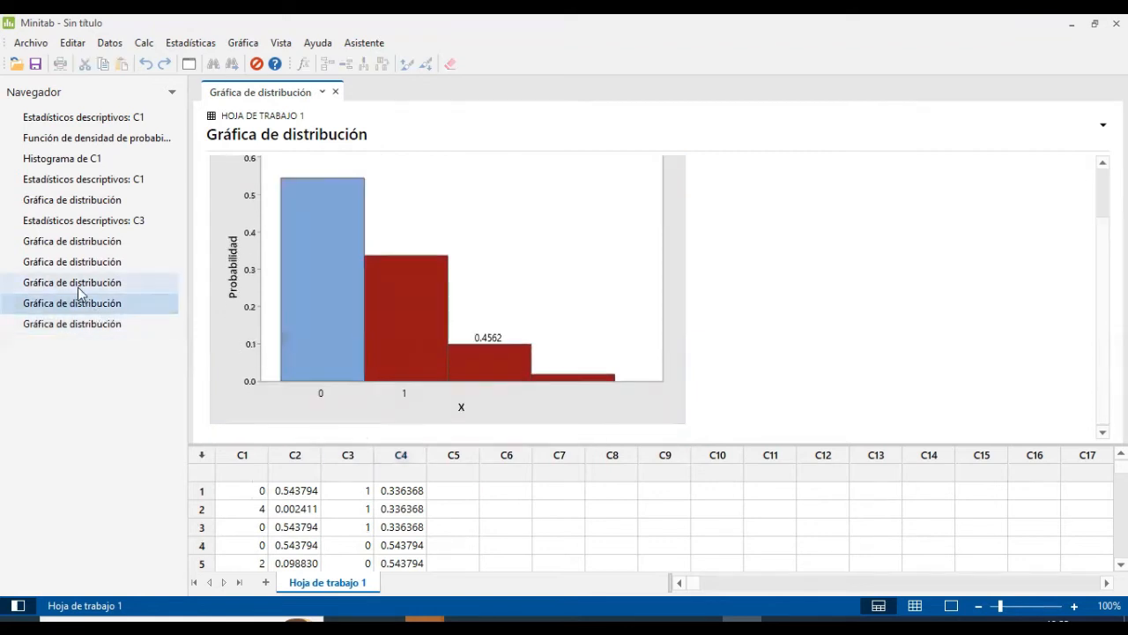
pyautogui.moveTo(317, 306)
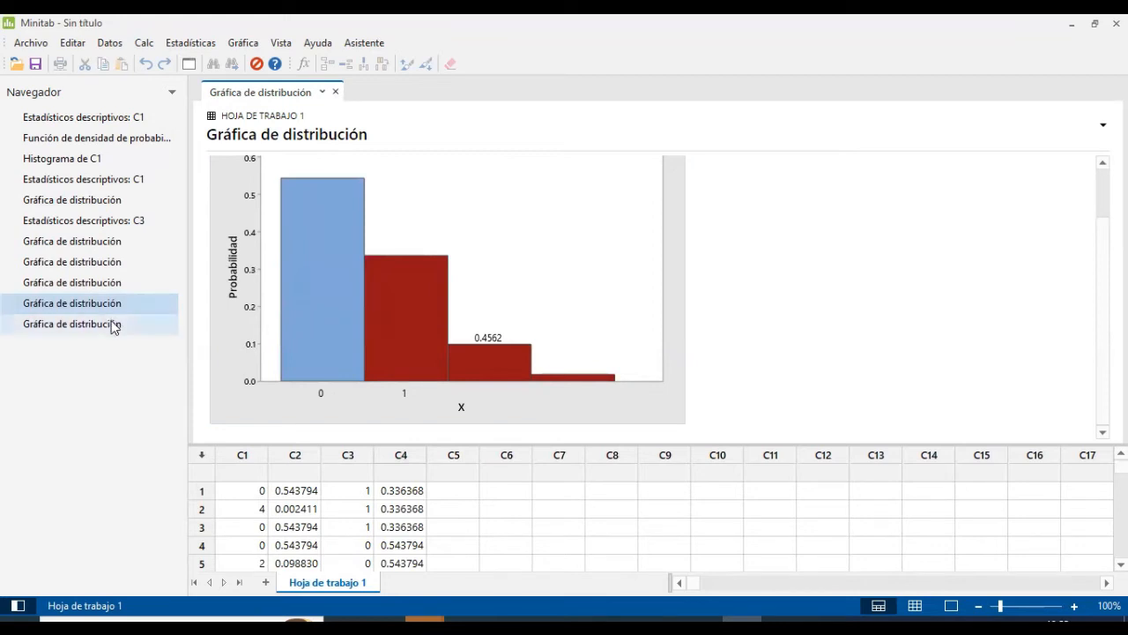
# Switch to Excel, label cell A9 "Media=" and calculate the theoretical mean in B9 as =B4*B5
pyautogui.click(778, 620)
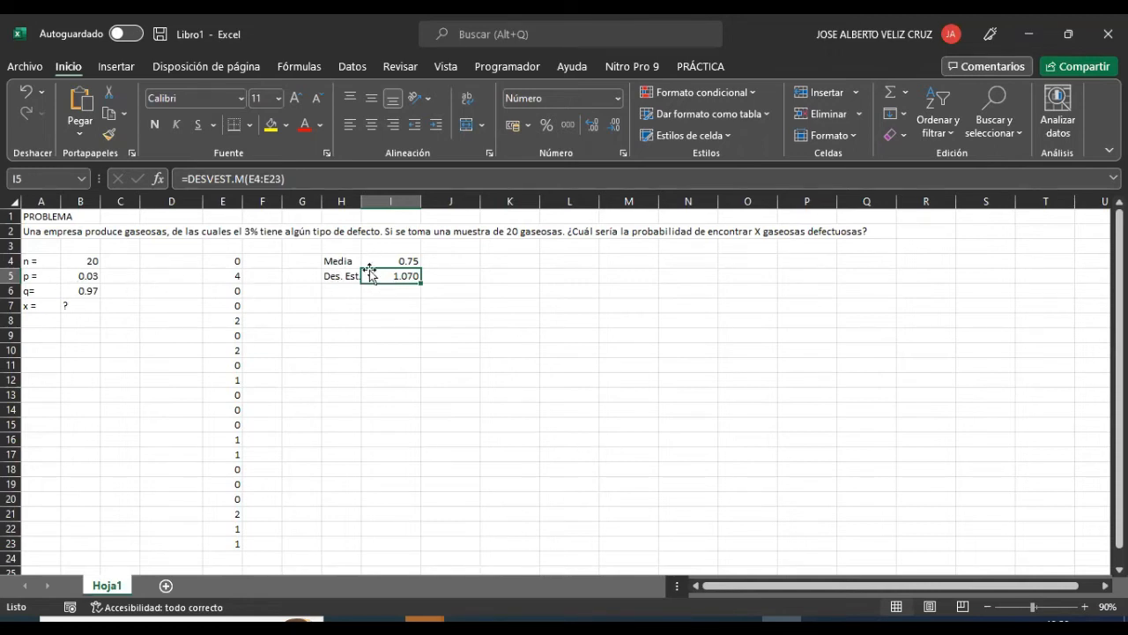
pyautogui.moveTo(224, 261); pyautogui.dragTo(231, 538)
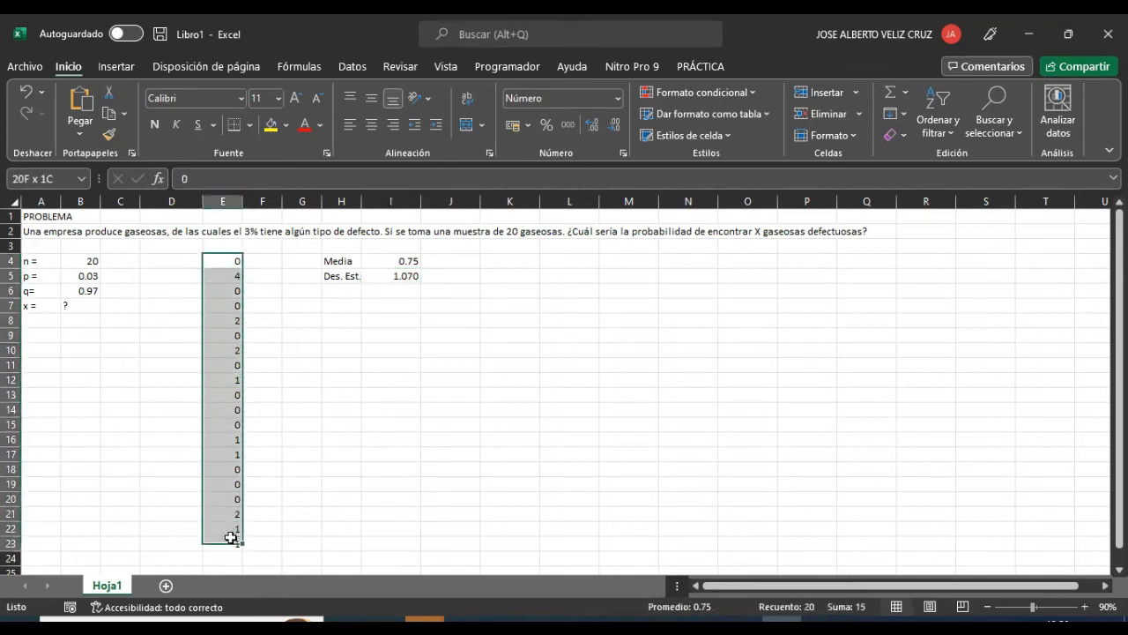
pyautogui.click(44, 339)
pyautogui.write('Media=')
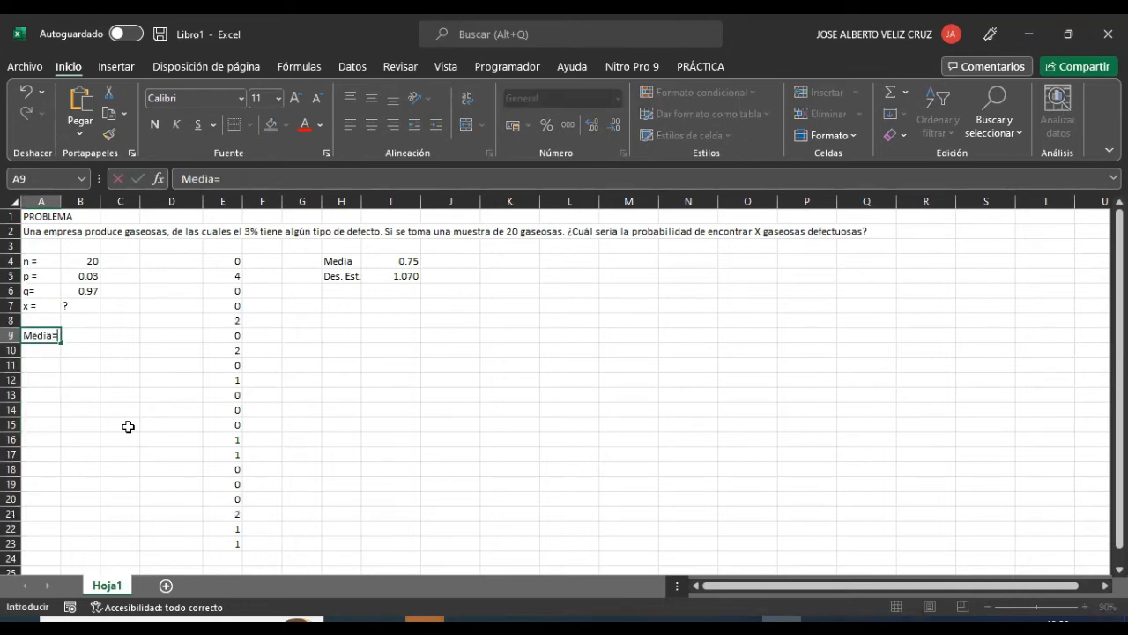
pyautogui.press('Tab')
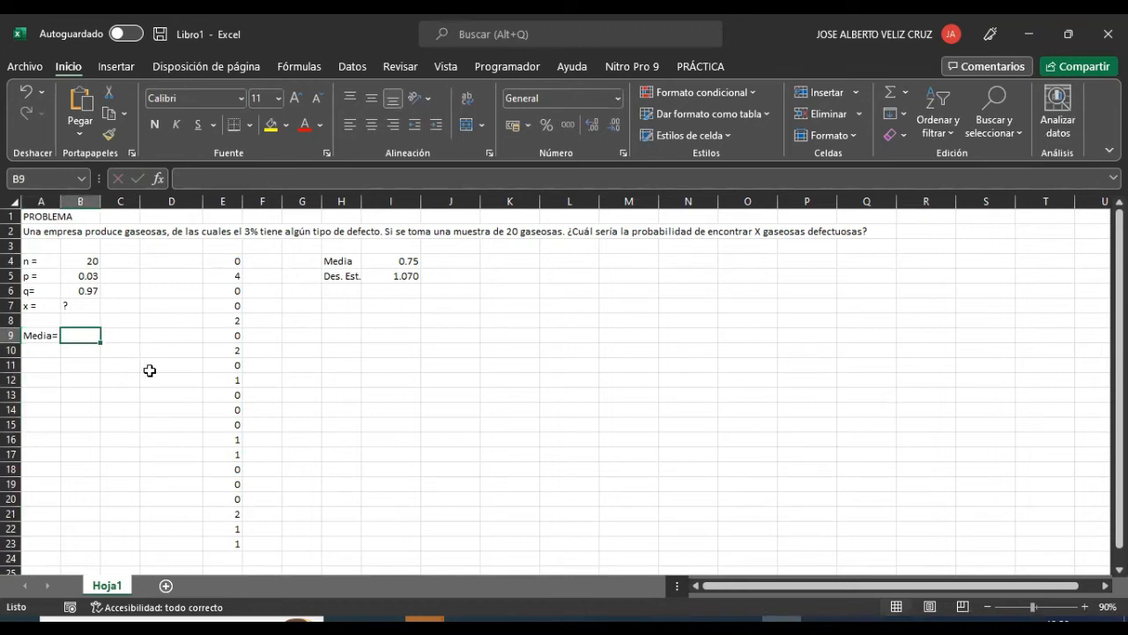
pyautogui.write('=')
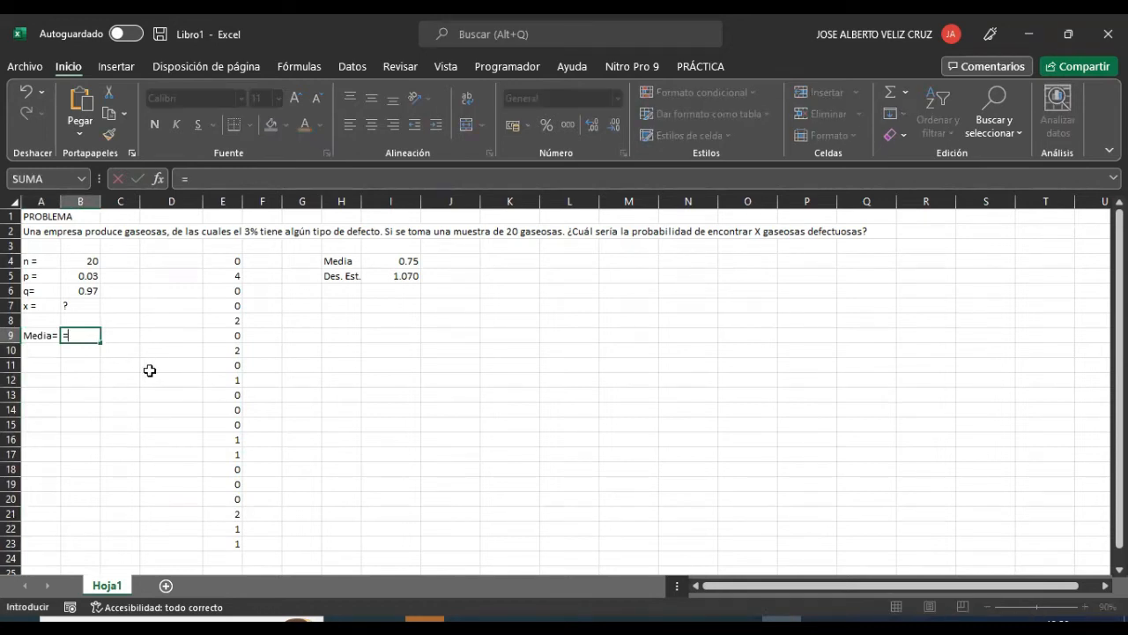
pyautogui.click(82, 260)
pyautogui.write('*')
pyautogui.click(87, 276)
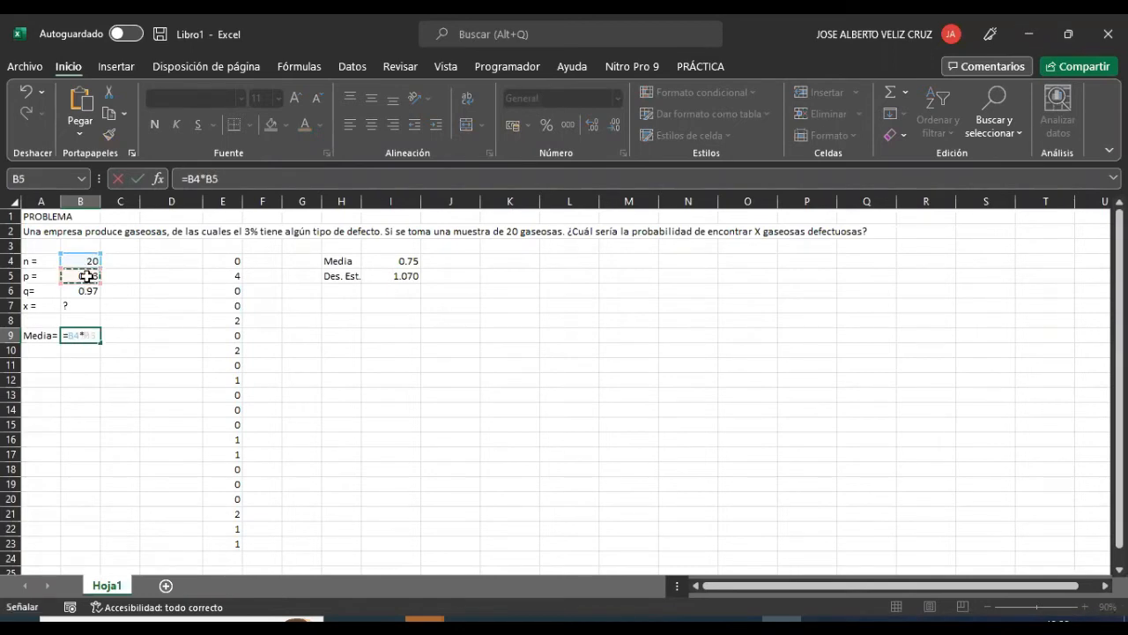
pyautogui.press('Return')
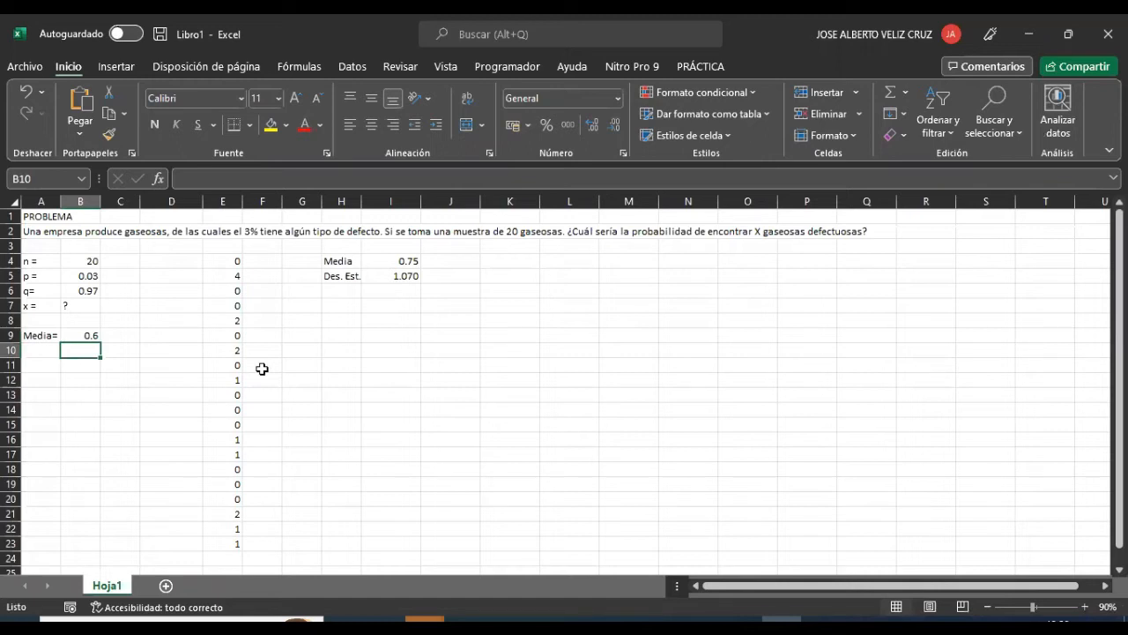
# Label cell A10 "Des. Est.=" below the theoretical mean label
pyautogui.click(35, 349)
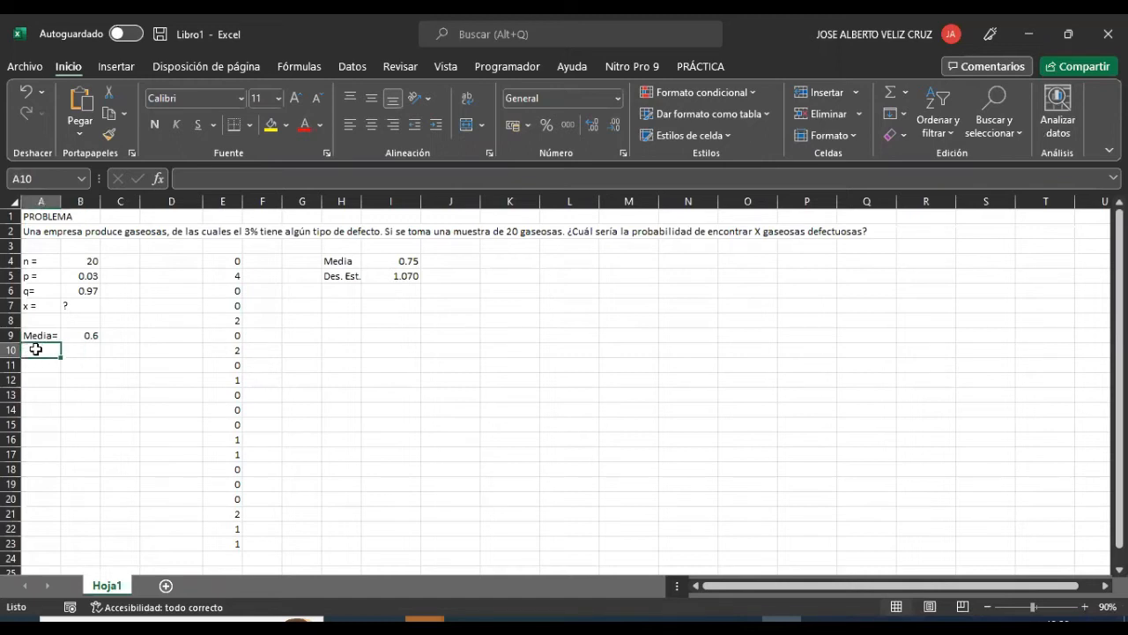
pyautogui.write('Des. Est.')
pyautogui.press('Return')
pyautogui.click(37, 349)
pyautogui.doubleClick(37, 349)
pyautogui.write('=')
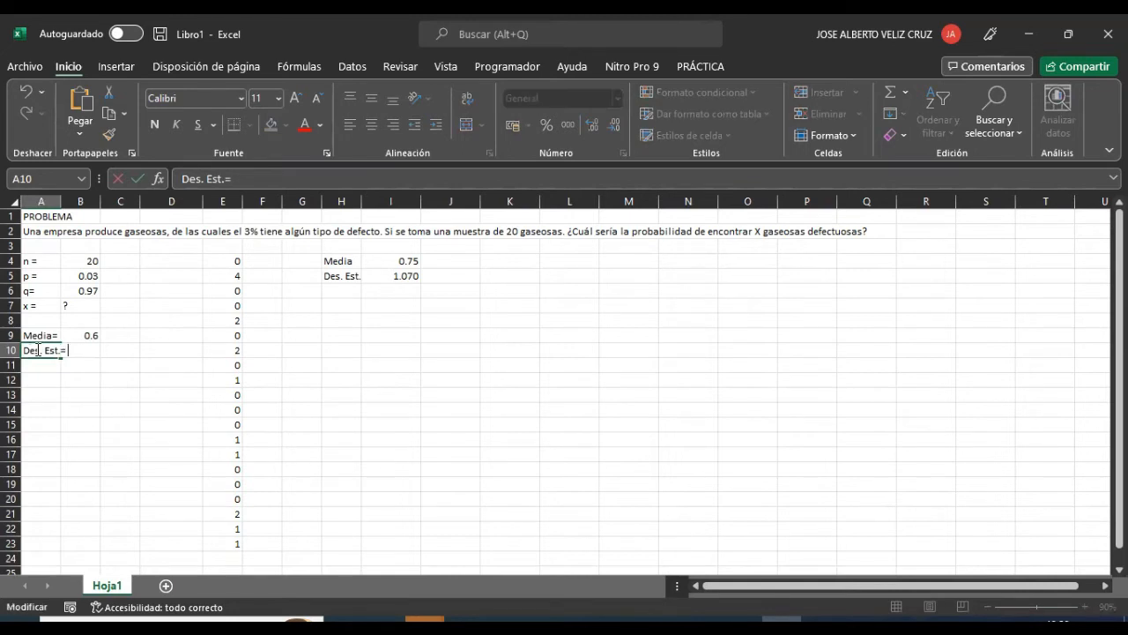
pyautogui.press('Return')
pyautogui.press('Up')
pyautogui.press('Right')
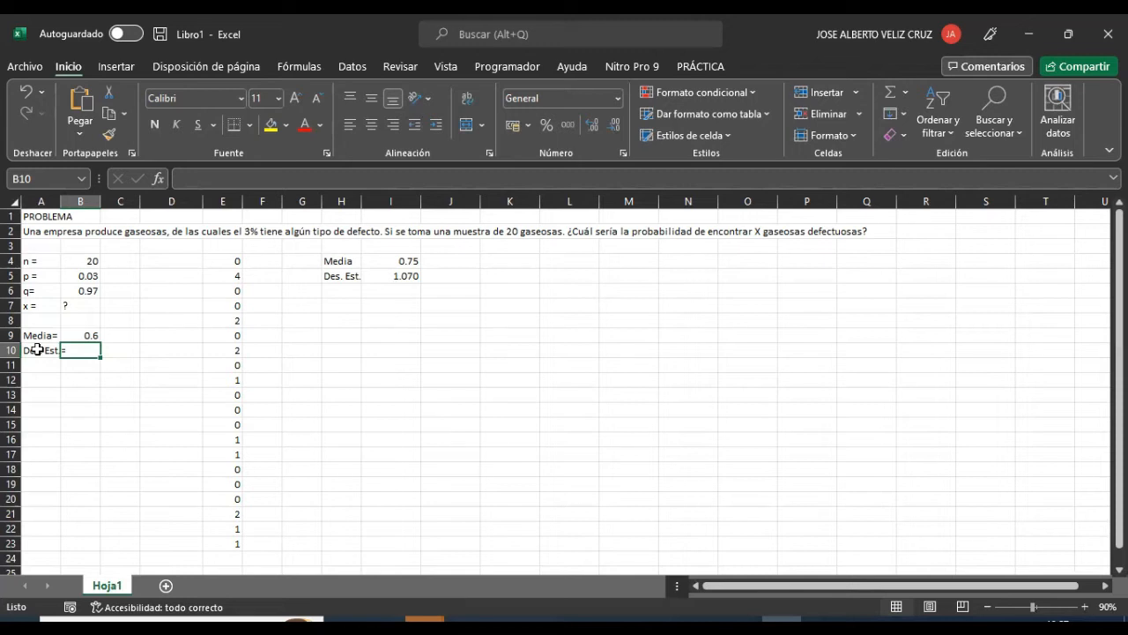
# Calculate the theoretical standard deviation in B10 with =RAIZ(B4*B5*B6), and check the formulas in B9 and B10
pyautogui.write('=')
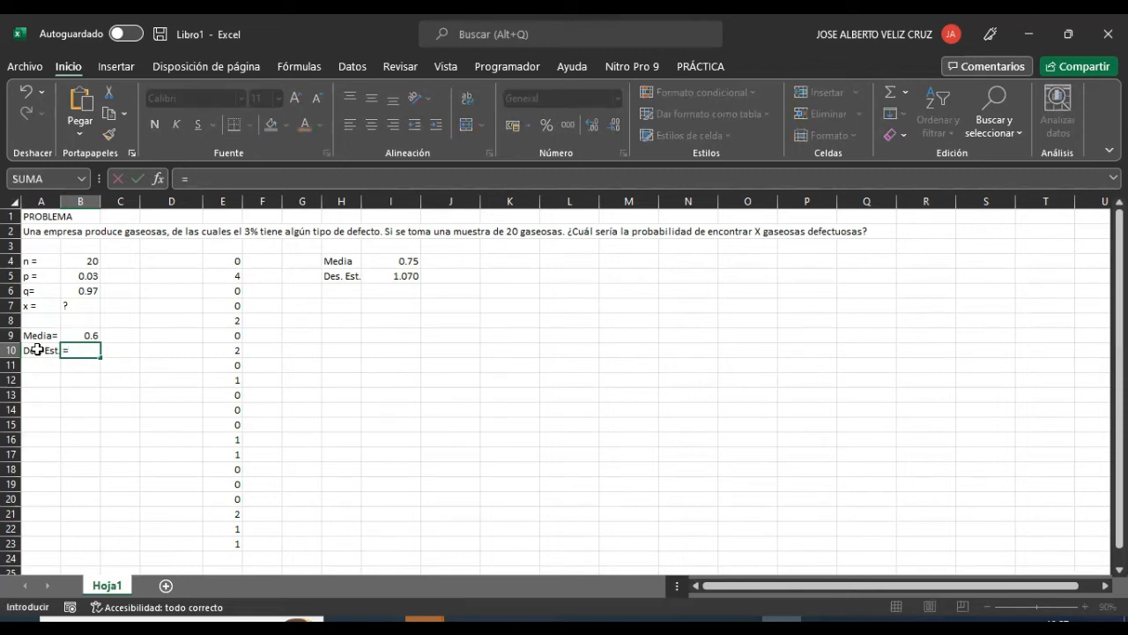
pyautogui.write('raiz(')
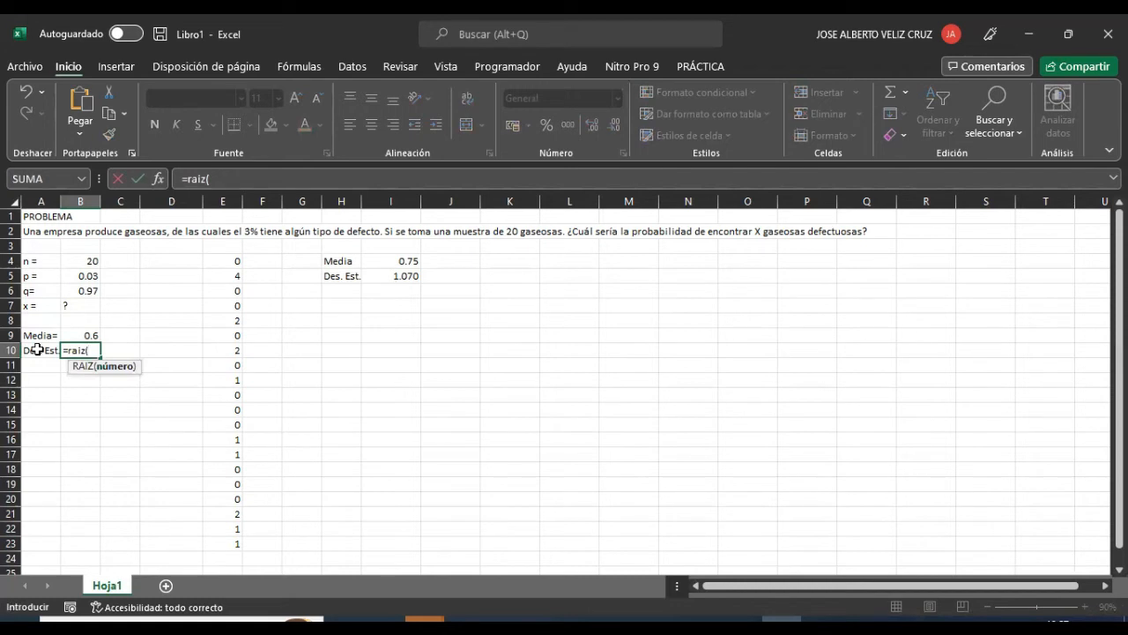
pyautogui.click(77, 260)
pyautogui.write('*')
pyautogui.click(80, 275)
pyautogui.write('*')
pyautogui.click(78, 290)
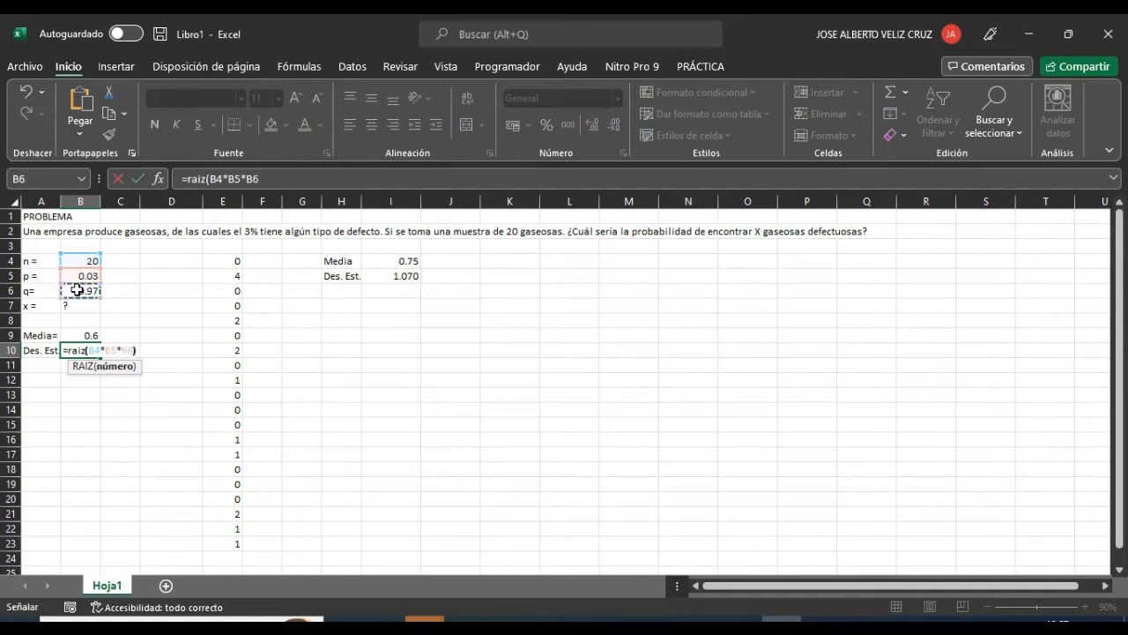
pyautogui.press('Return')
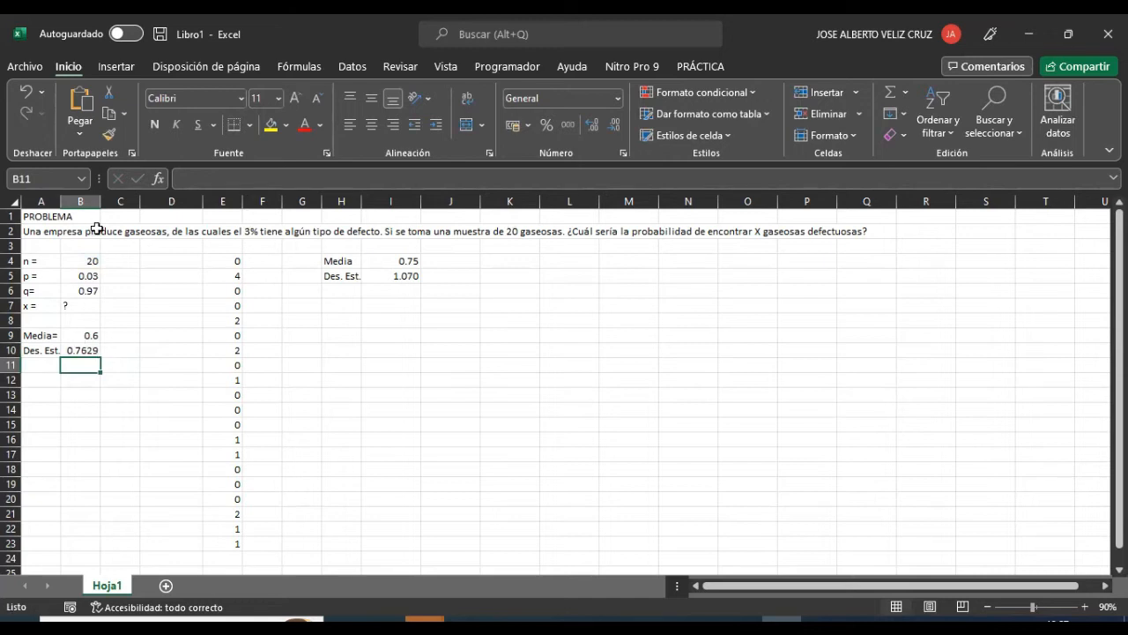
pyautogui.click(76, 334)
pyautogui.click(73, 350)
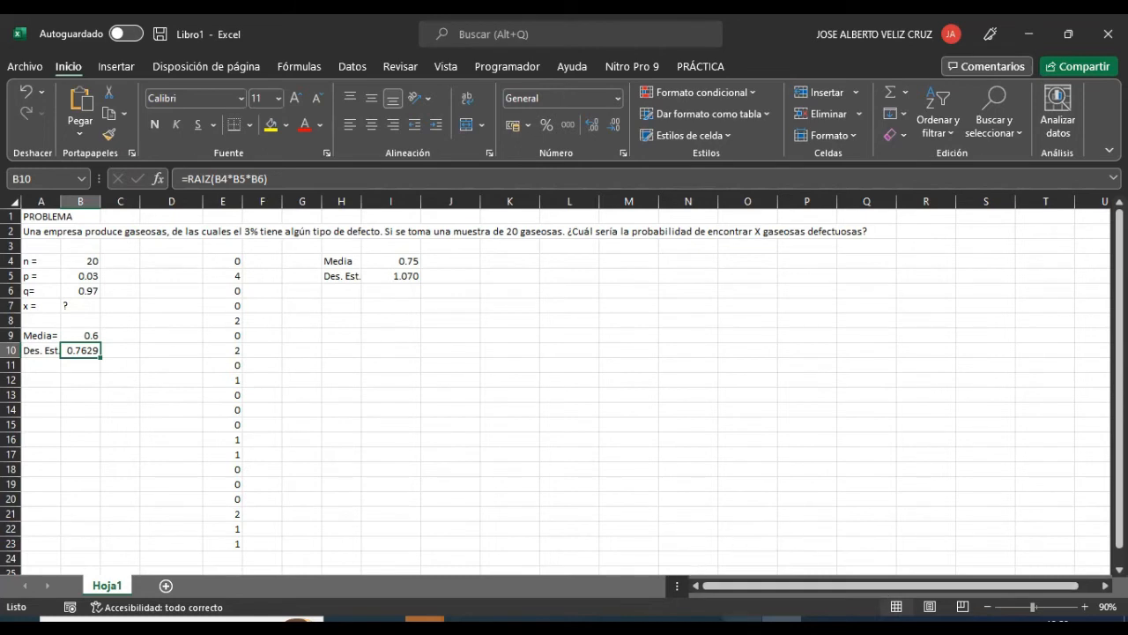
# Copy the random values of column C3 from the Minitab worksheet into the Excel sheet starting at cell K4
pyautogui.click(742, 620)
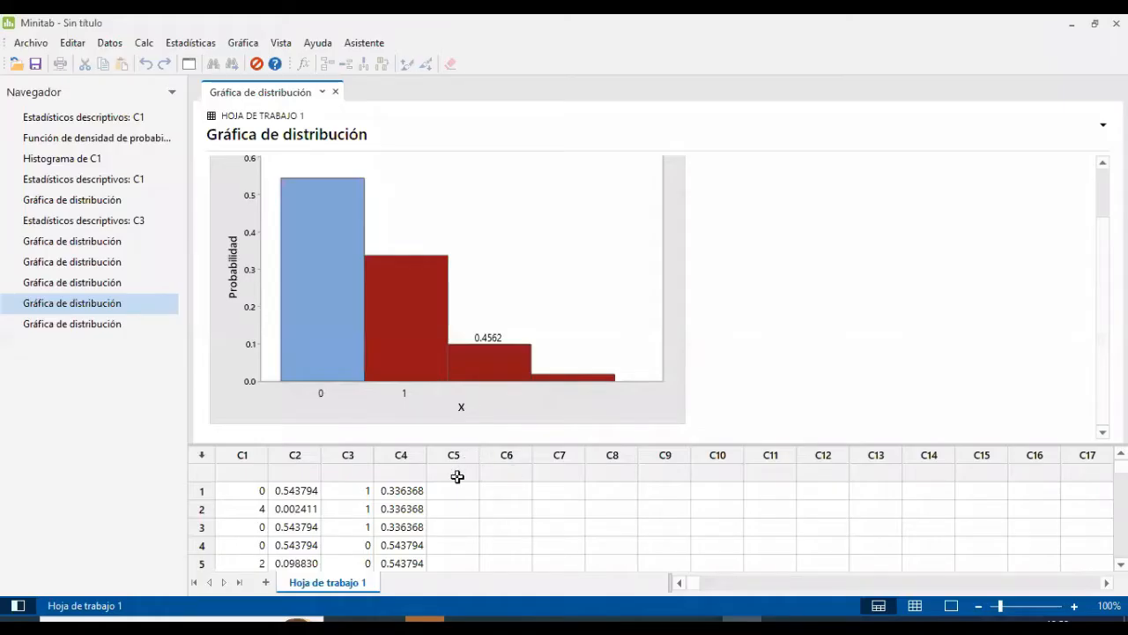
pyautogui.moveTo(358, 493); pyautogui.dragTo(368, 551)
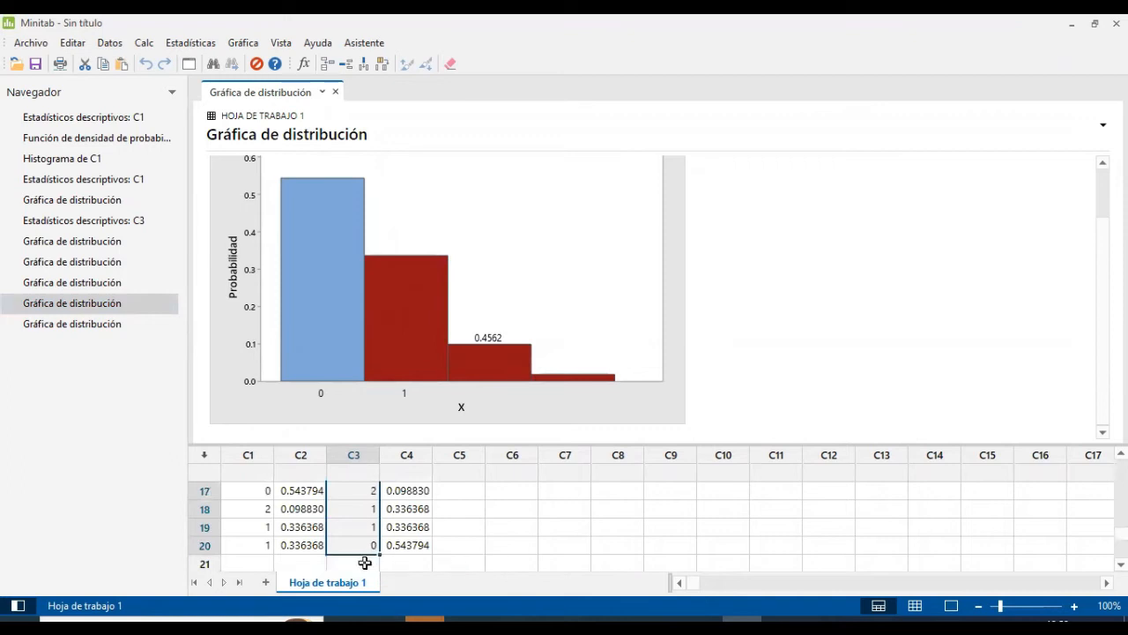
pyautogui.scroll(2, 371, 369)
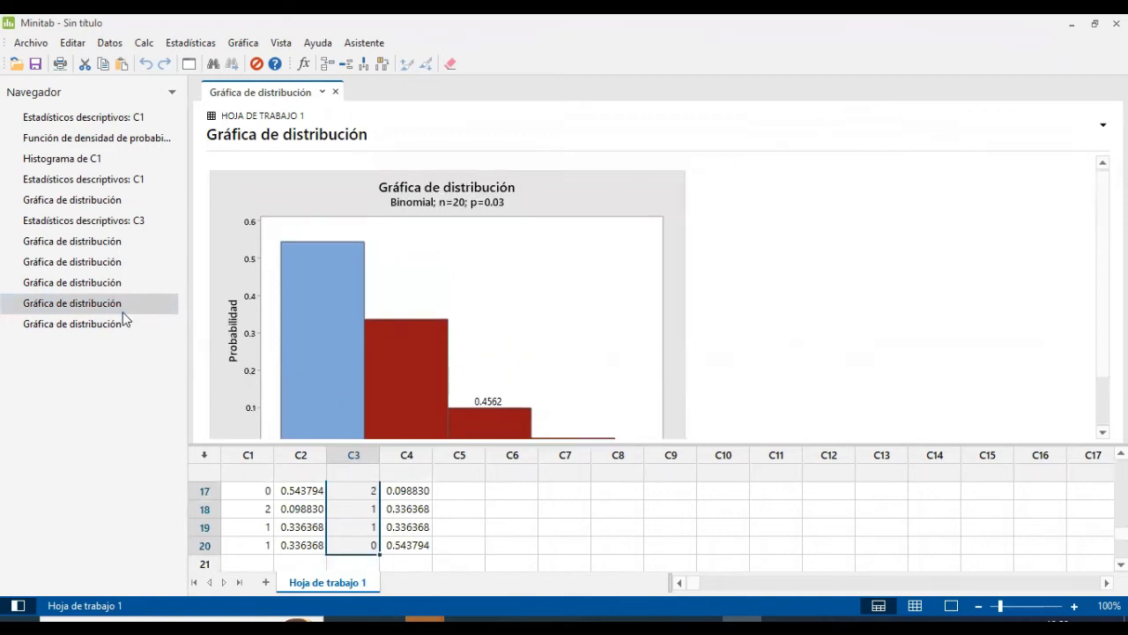
pyautogui.click(80, 221)
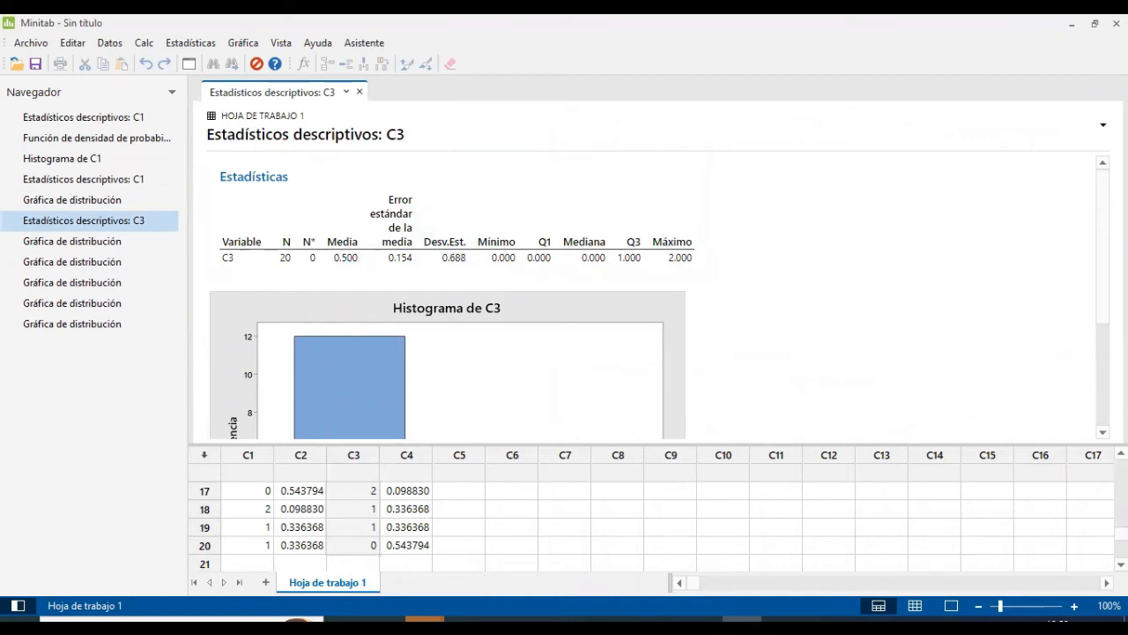
pyautogui.click(781, 620)
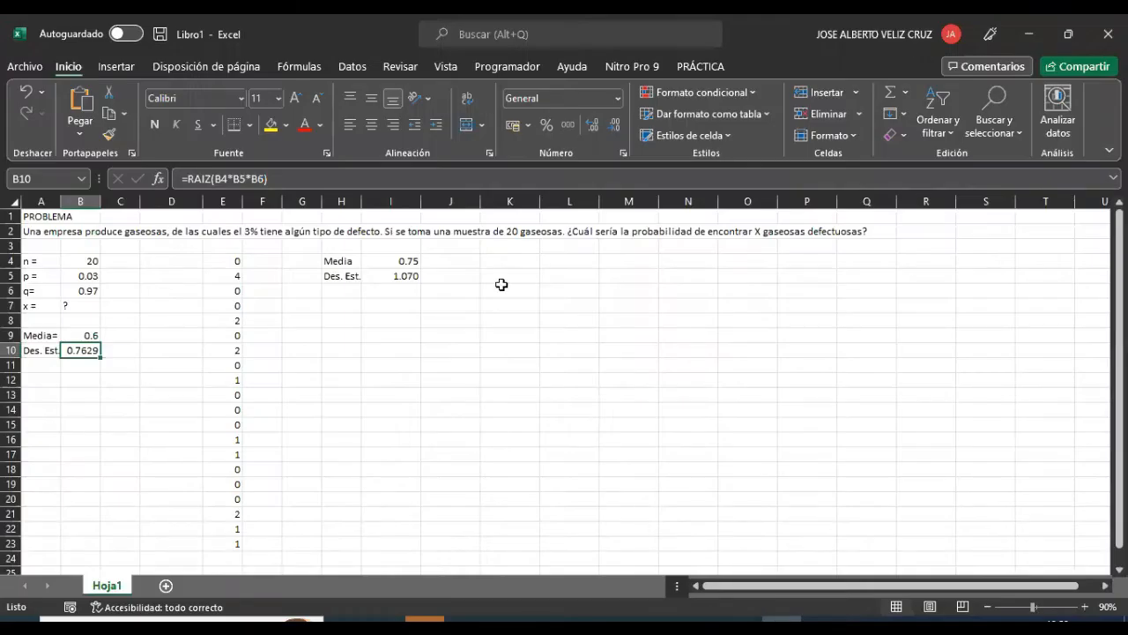
pyautogui.click(516, 262)
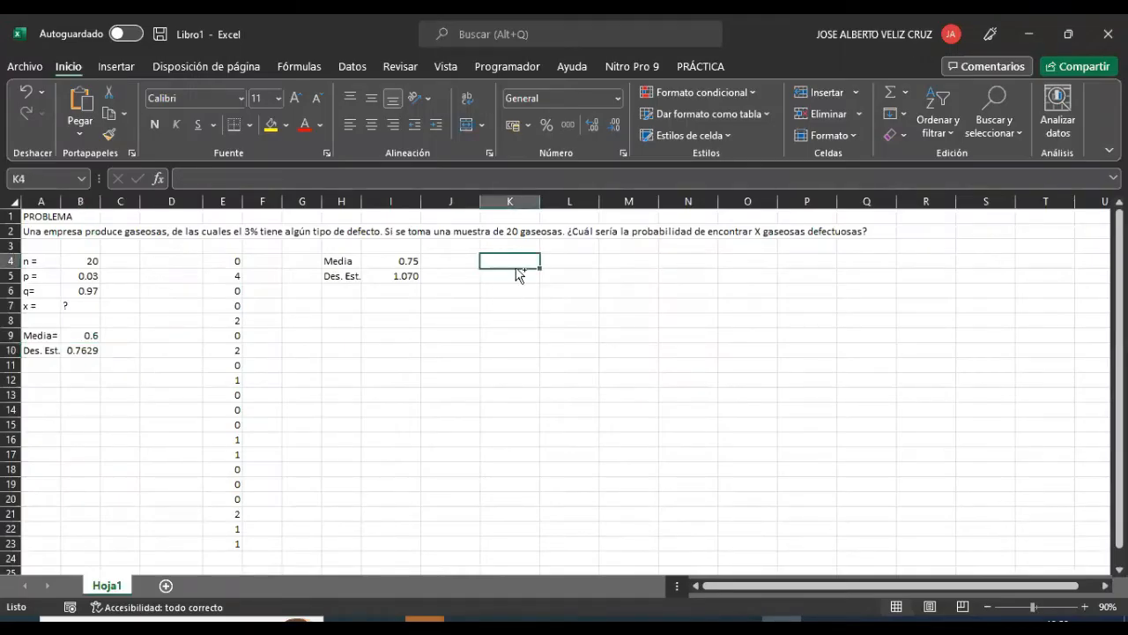
pyautogui.hotkey('ctrl', 'v')
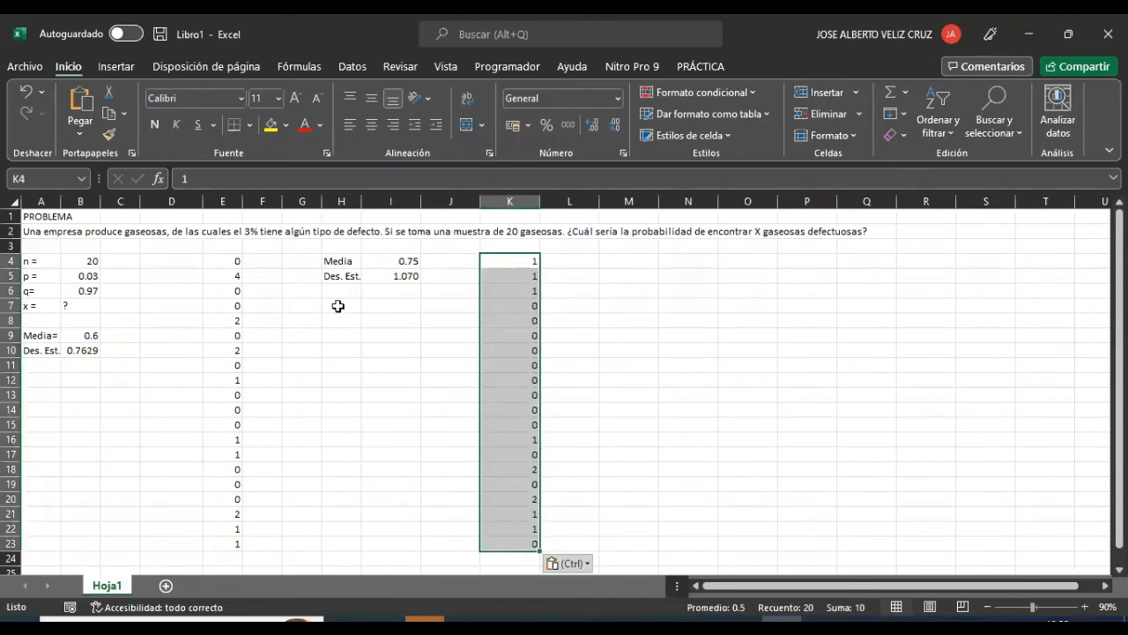
# Copy the Media and Des. Est. block H4:I5 to N4 so its formulas evaluate the data in column K
pyautogui.click(337, 261)
pyautogui.moveTo(336, 262); pyautogui.dragTo(382, 277)
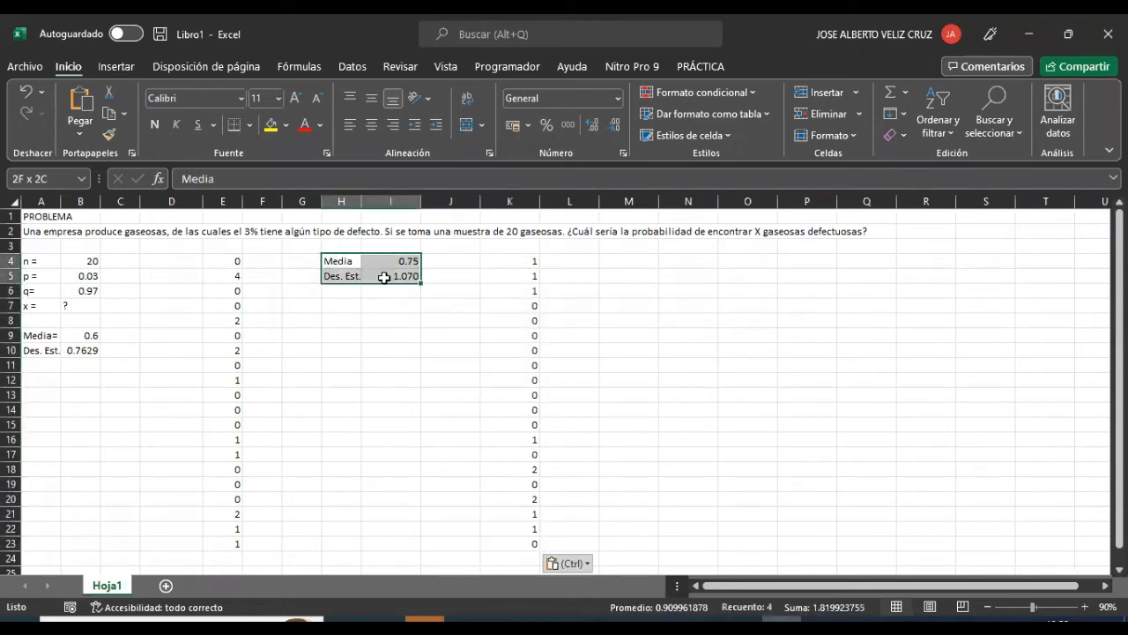
pyautogui.hotkey('ctrl', 'c')
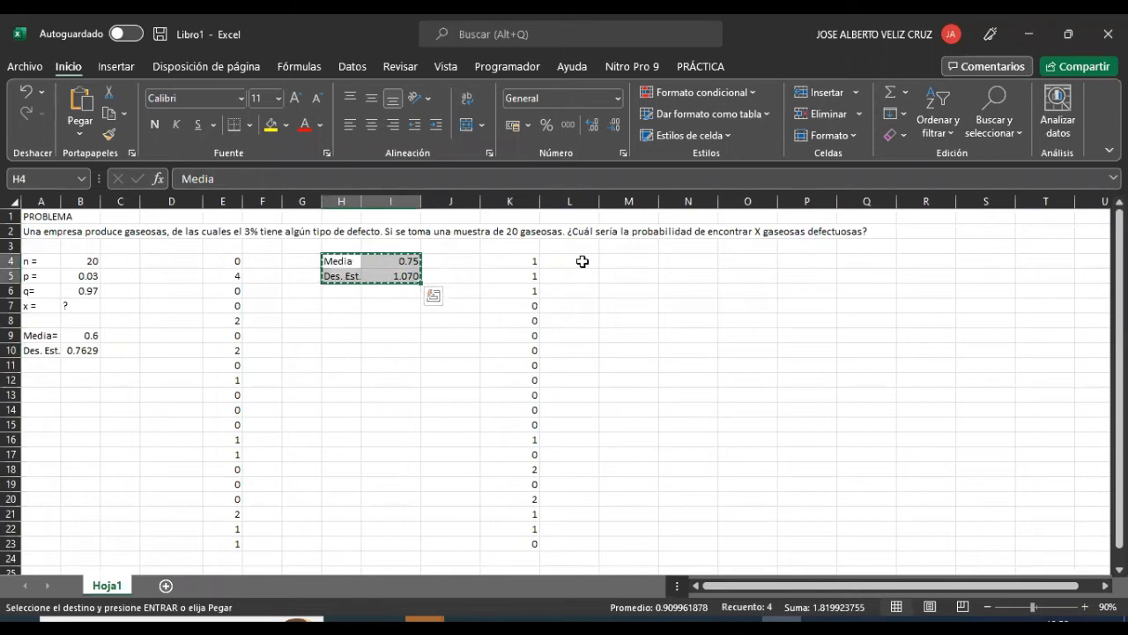
pyautogui.click(677, 262)
pyautogui.hotkey('ctrl', 'v')
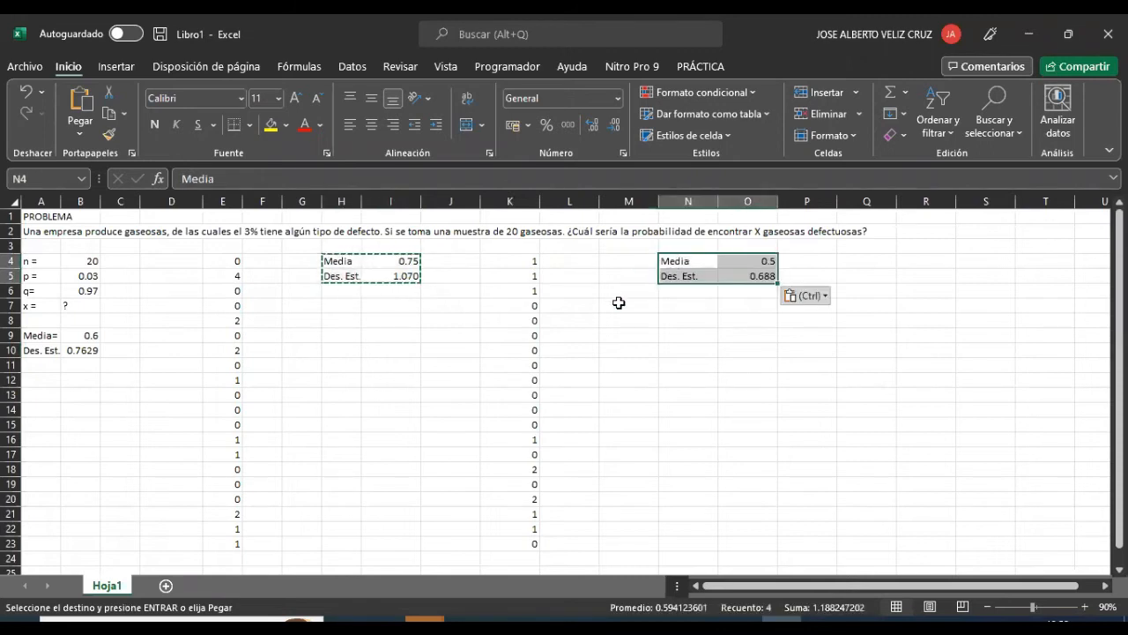
pyautogui.click(688, 305)
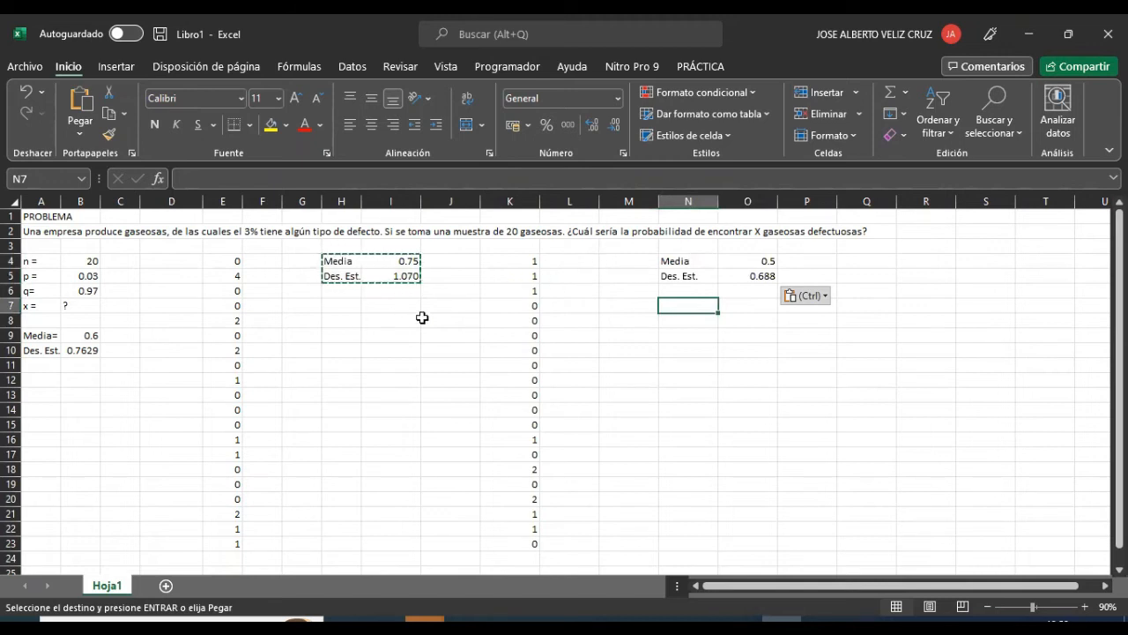
pyautogui.click(740, 258)
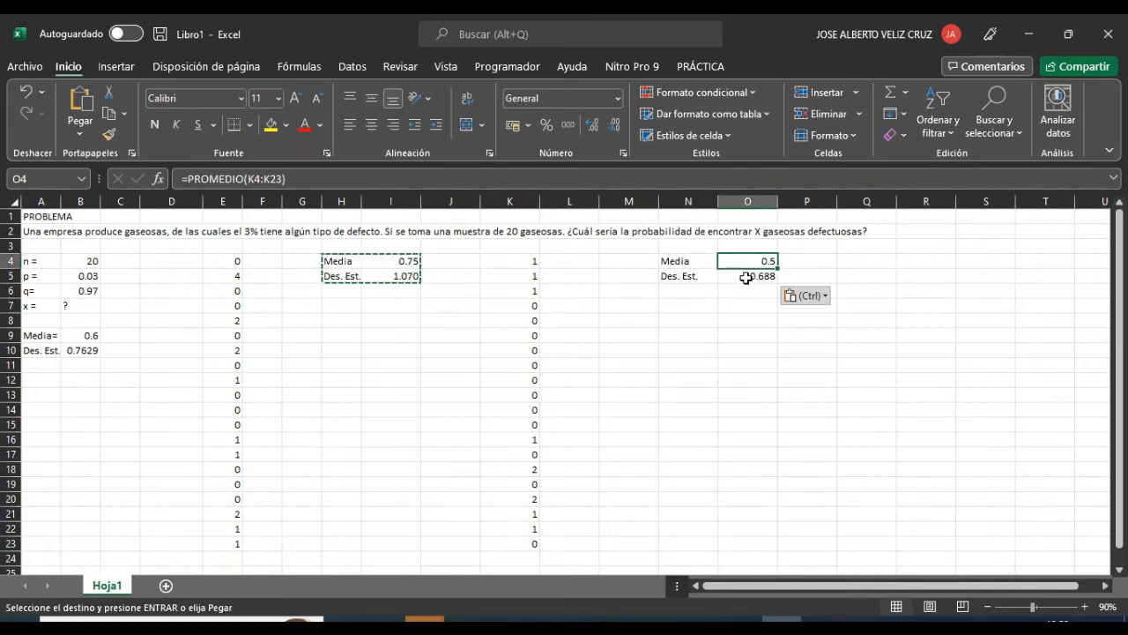
# Compare the theoretical mean and standard deviation with those of column K's data and Minitab's descriptive statistics for C3
pyautogui.moveTo(35, 336); pyautogui.dragTo(78, 343)
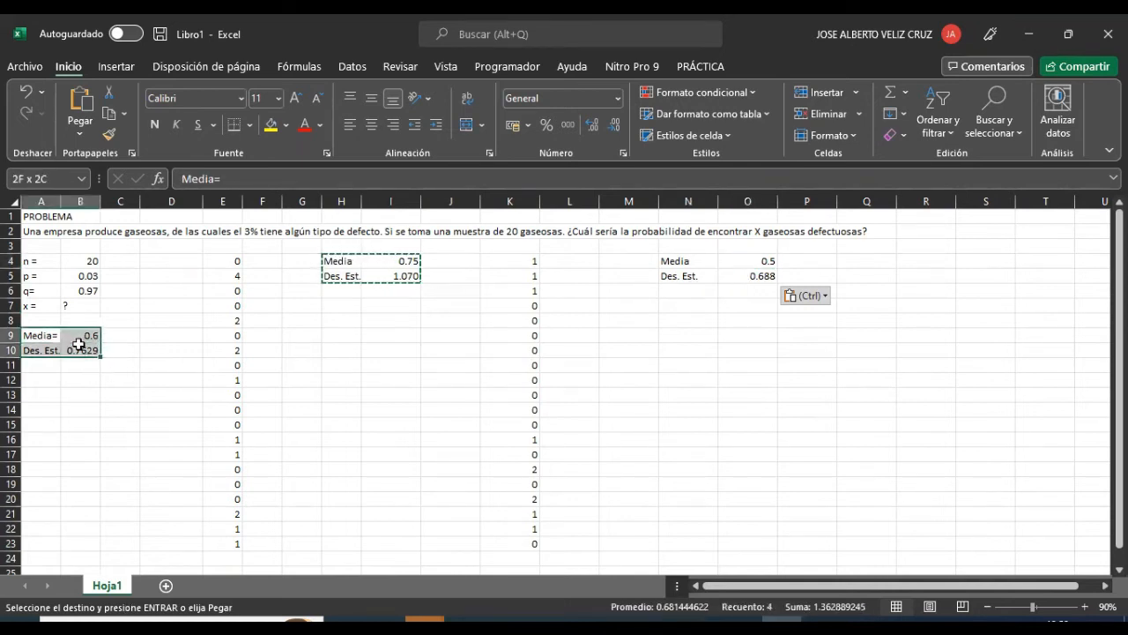
pyautogui.moveTo(665, 259); pyautogui.dragTo(725, 280)
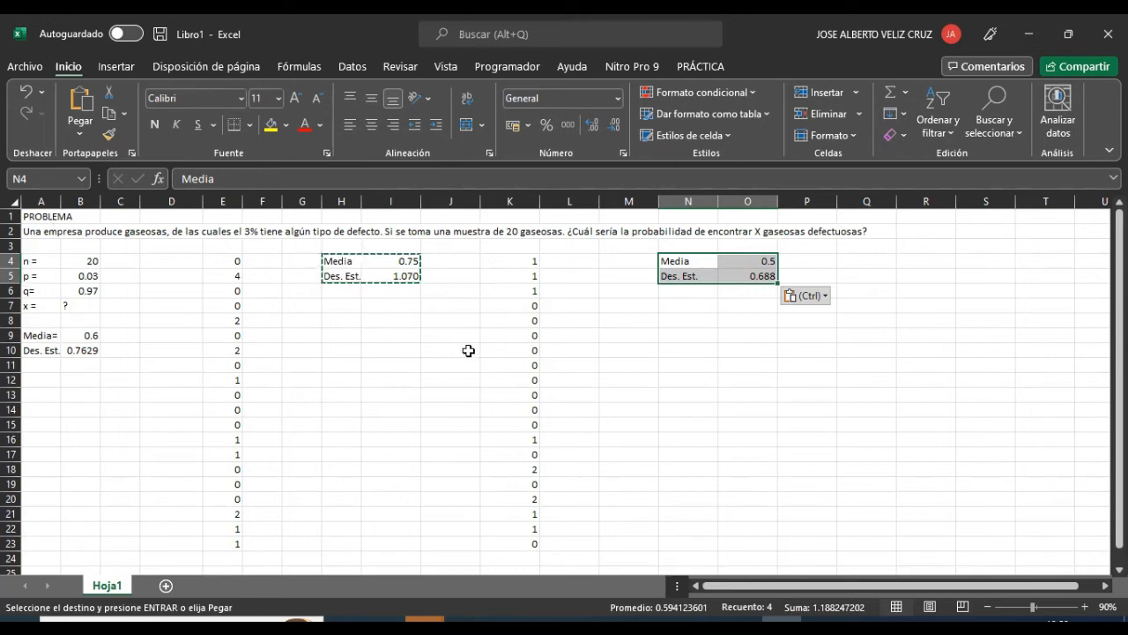
pyautogui.moveTo(511, 265); pyautogui.dragTo(524, 539)
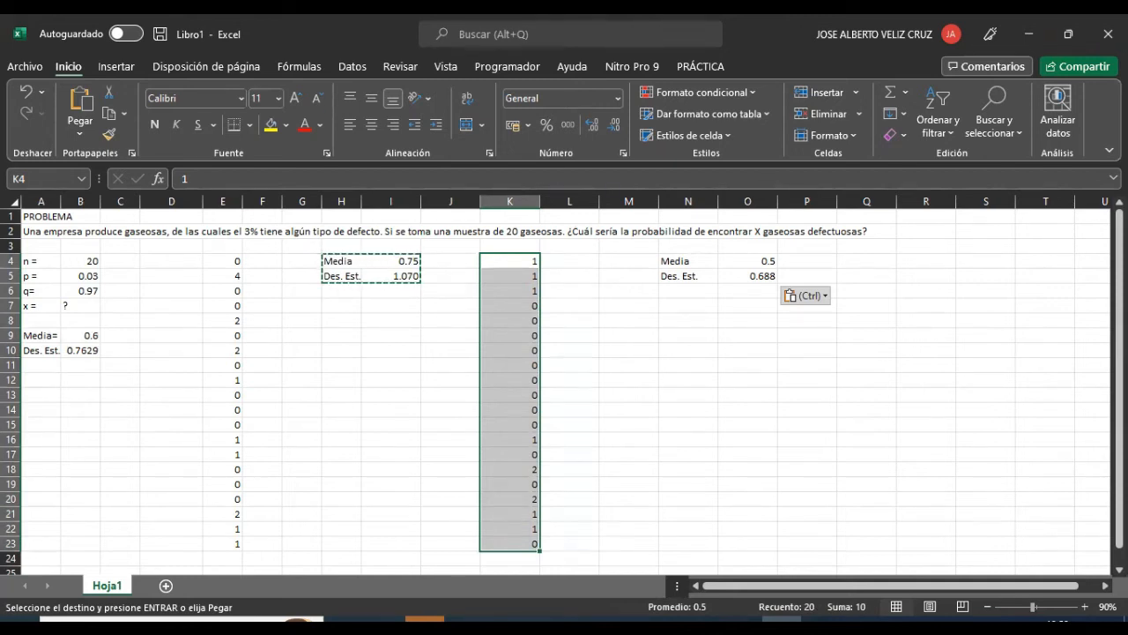
pyautogui.hotkey('alt', 'Tab')
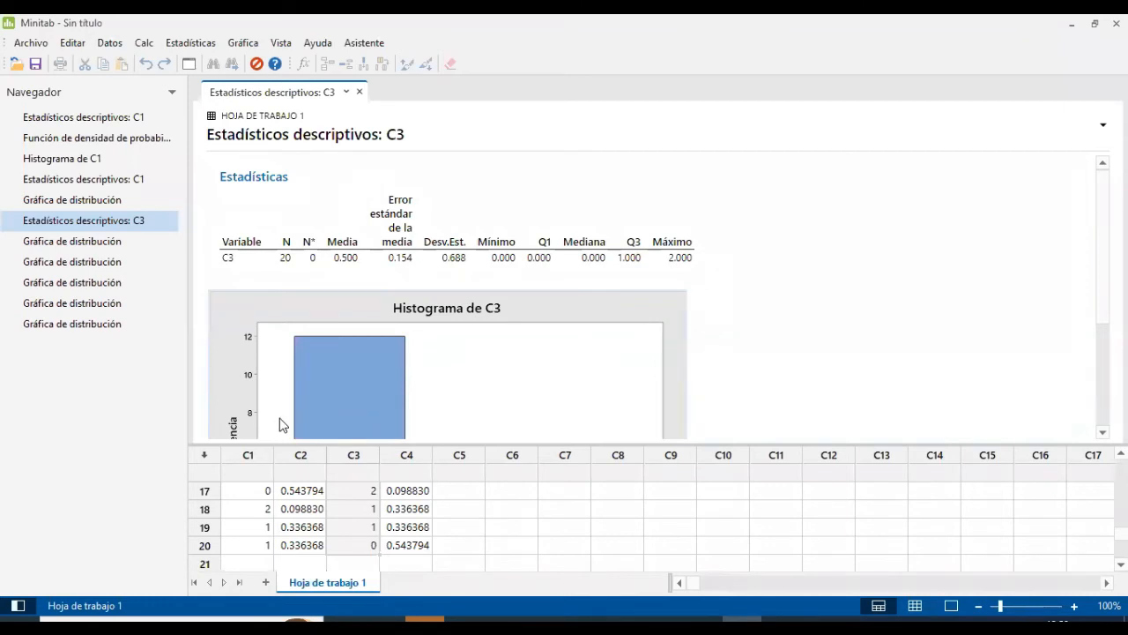
# Generate 20 rows of binomial random data in columns C6-C10, with 20 trials and an event probability of 0.03
pyautogui.scroll(5, 471, 506)
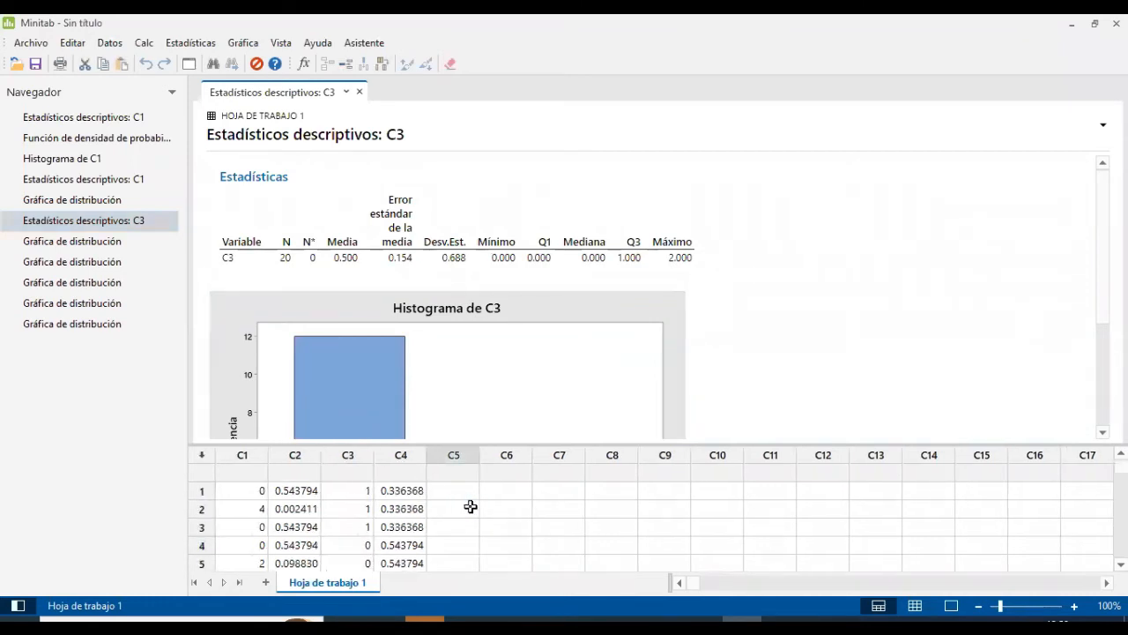
pyautogui.click(461, 491)
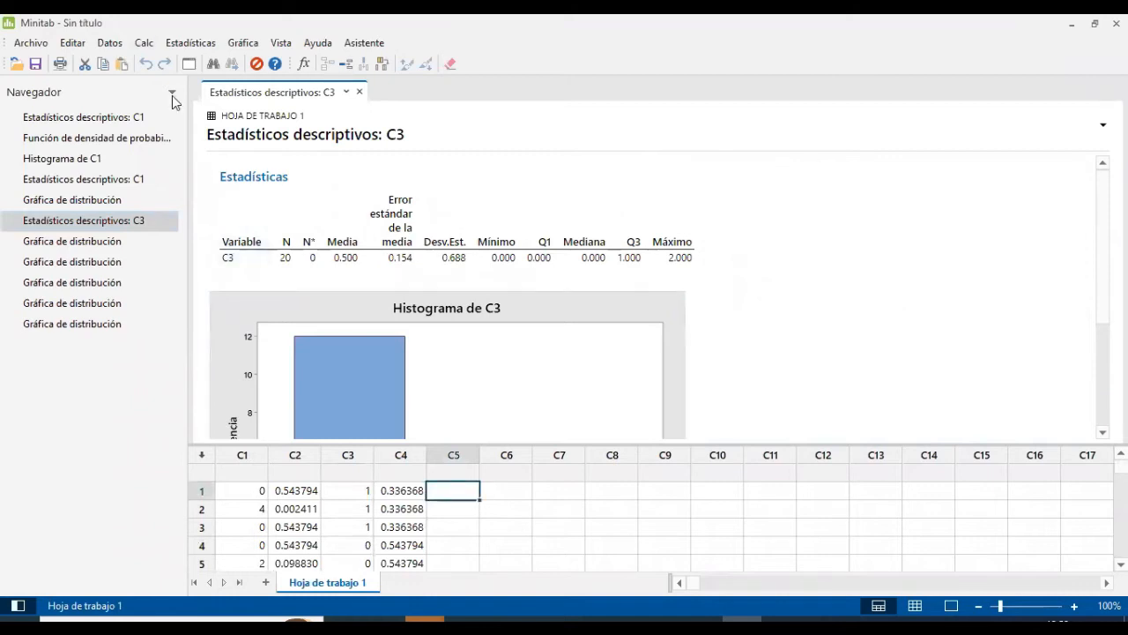
pyautogui.click(143, 42)
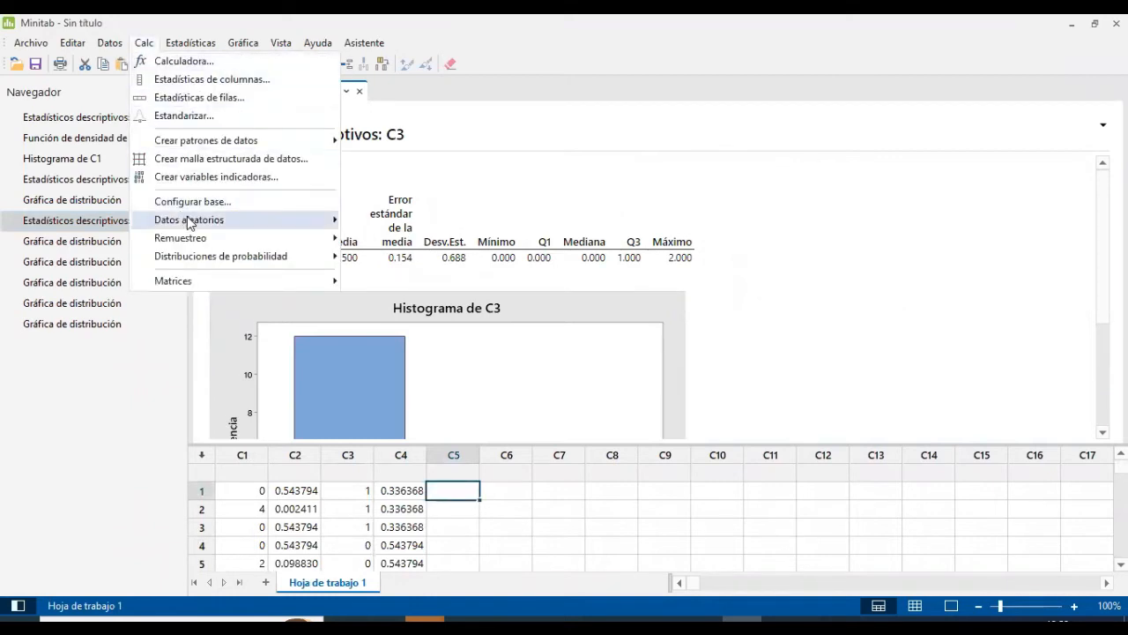
pyautogui.moveTo(187, 219)
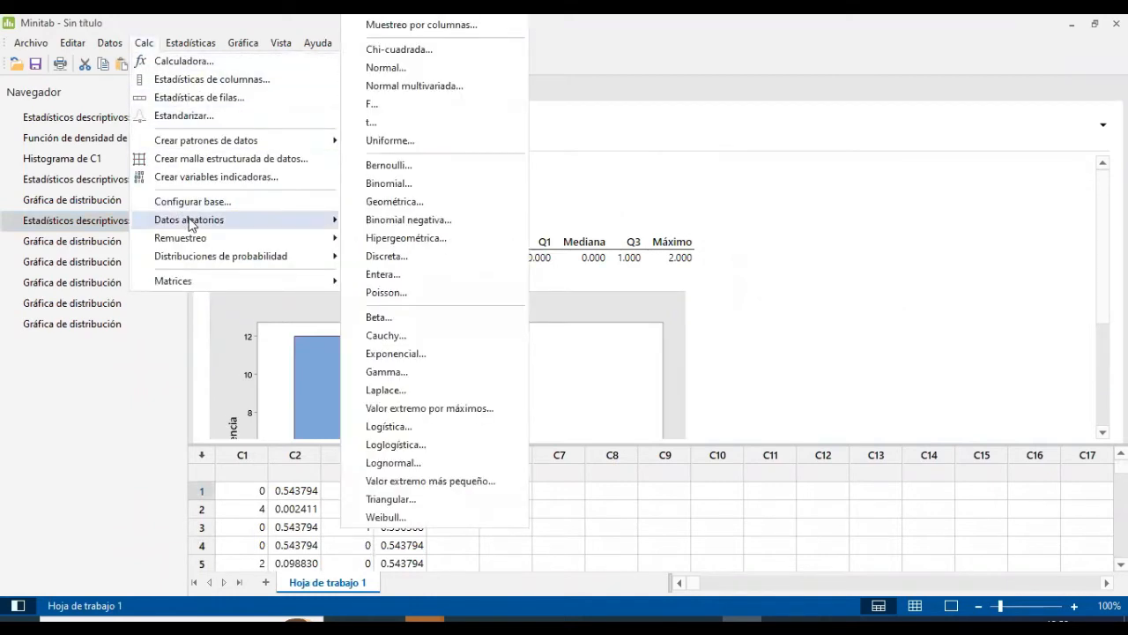
pyautogui.click(388, 183)
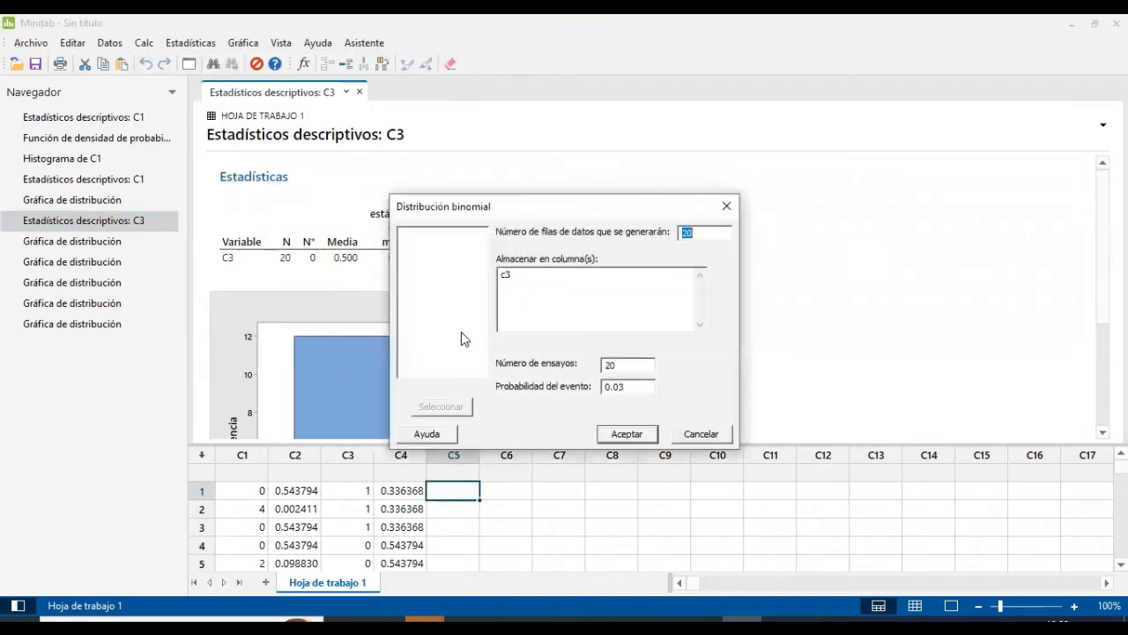
pyautogui.click(521, 275)
pyautogui.write('c6')
pyautogui.write('-c10')
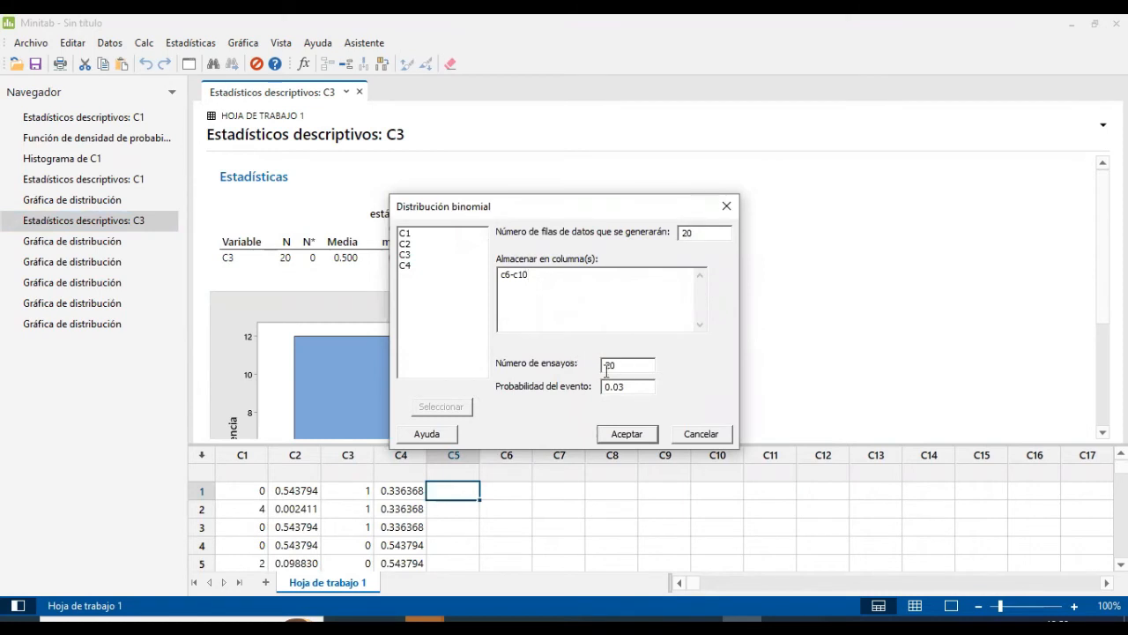
pyautogui.click(620, 435)
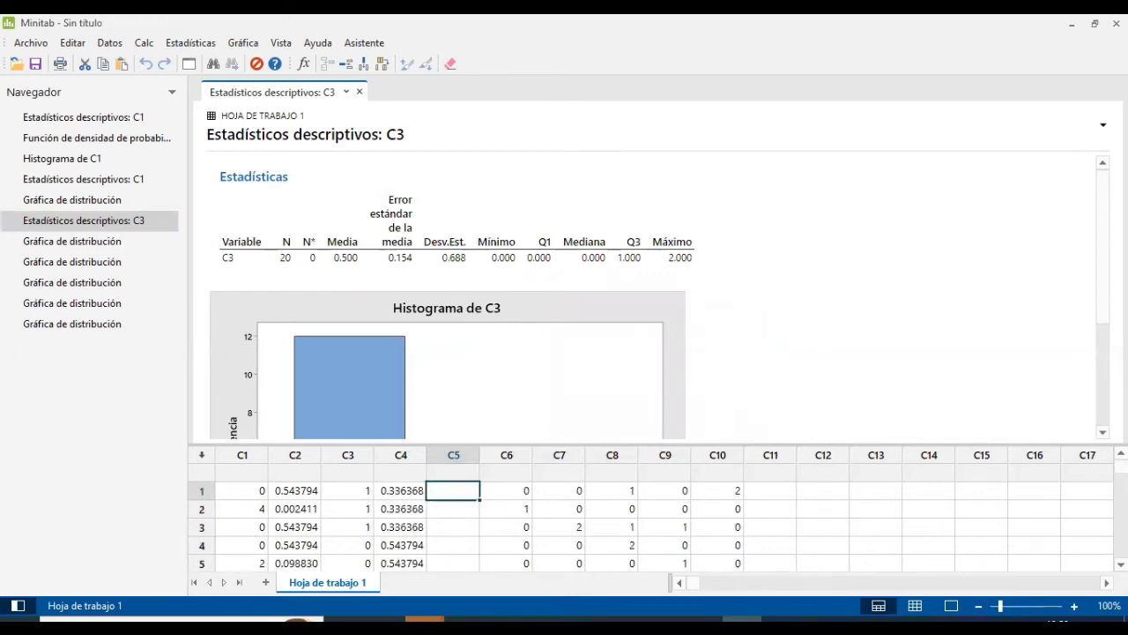
# Review the generated values of C6 to C10 in an enlarged worksheet area, and restore the split with the output
pyautogui.scroll(-10, 652, 527)
pyautogui.scroll(3, 876, 549)
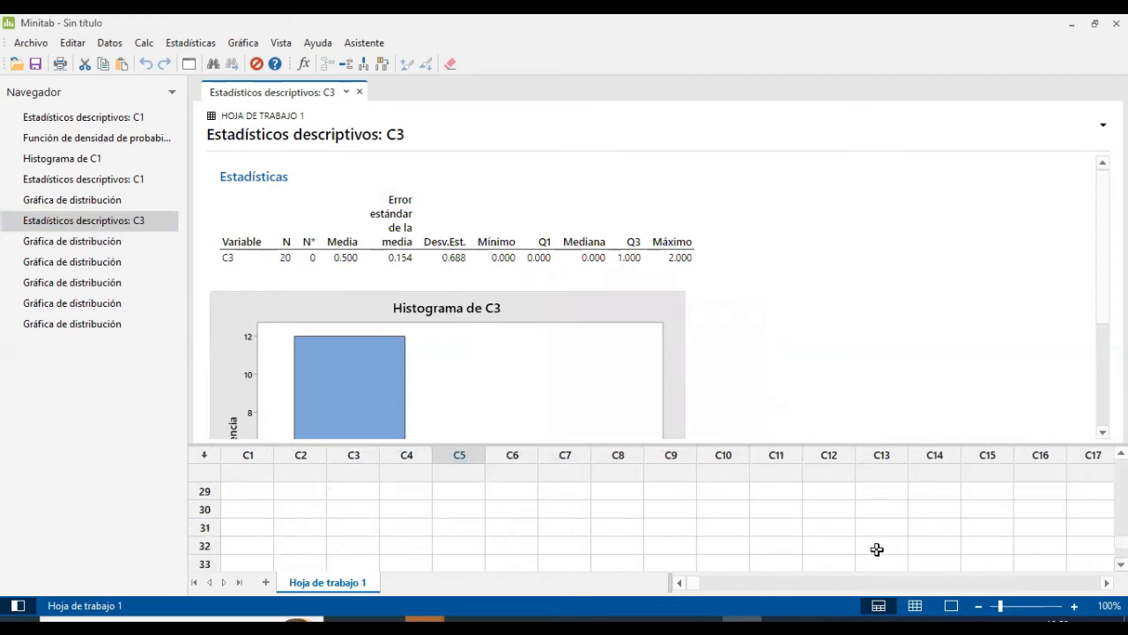
pyautogui.scroll(2, 767, 551)
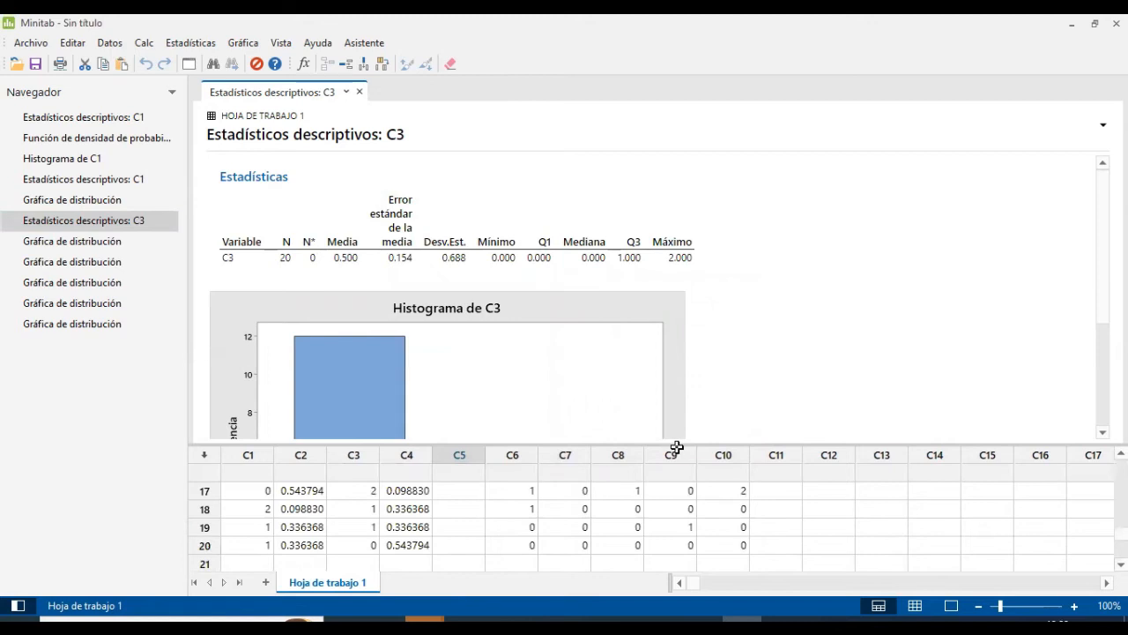
pyautogui.moveTo(662, 443); pyautogui.dragTo(652, 180)
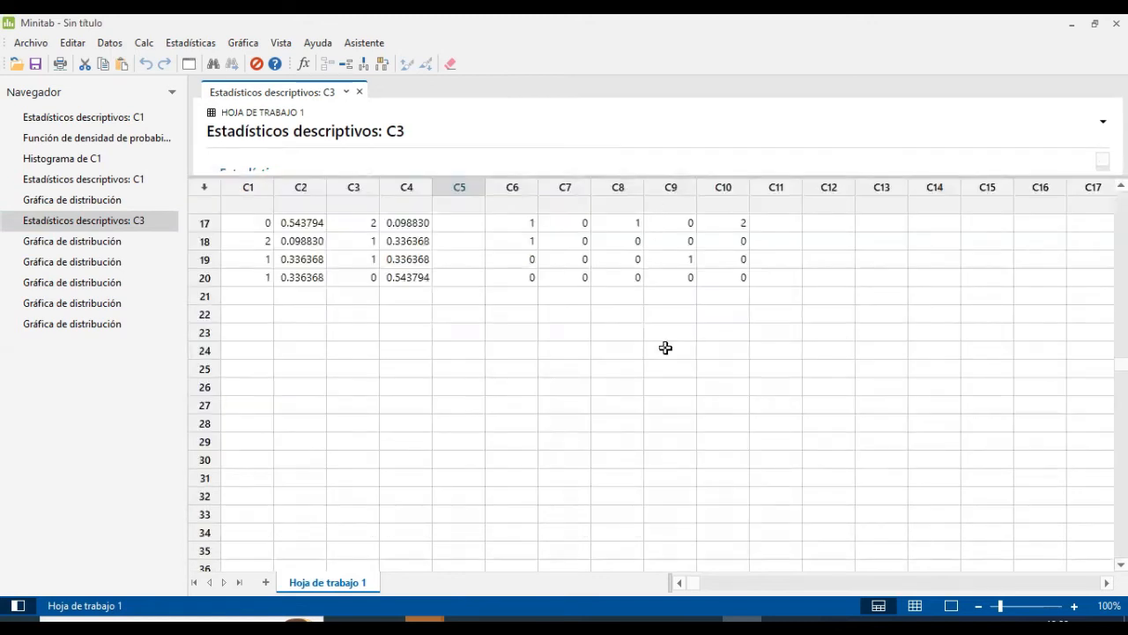
pyautogui.scroll(6, 666, 348)
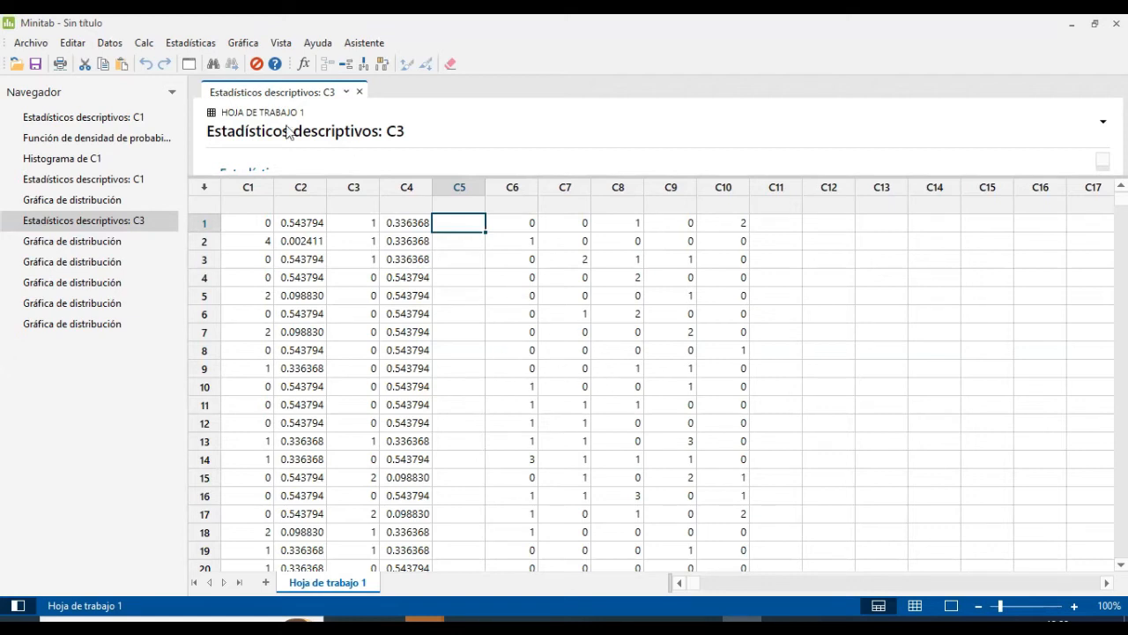
pyautogui.moveTo(554, 176); pyautogui.dragTo(540, 470)
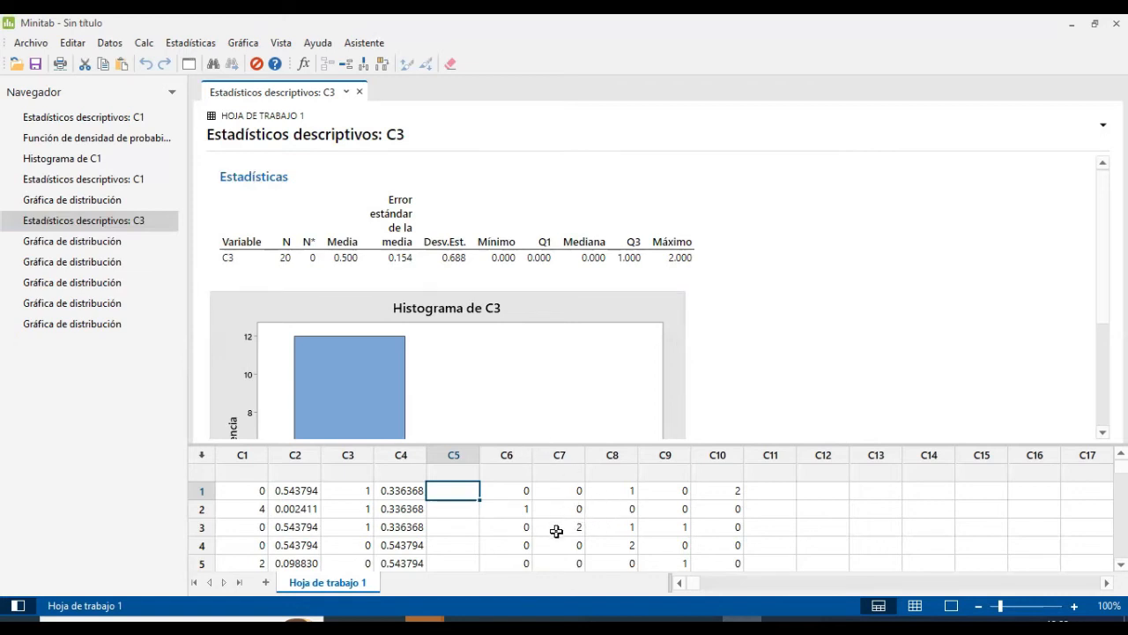
# Display the descriptive statistics of column C6 with a histogram of the data
pyautogui.moveTo(519, 491)
pyautogui.mouseDown()
pyautogui.moveTo(522, 620)
pyautogui.moveTo(514, 470)
pyautogui.moveTo(514, 480)
pyautogui.mouseUp()
pyautogui.scroll(7, 513, 547)
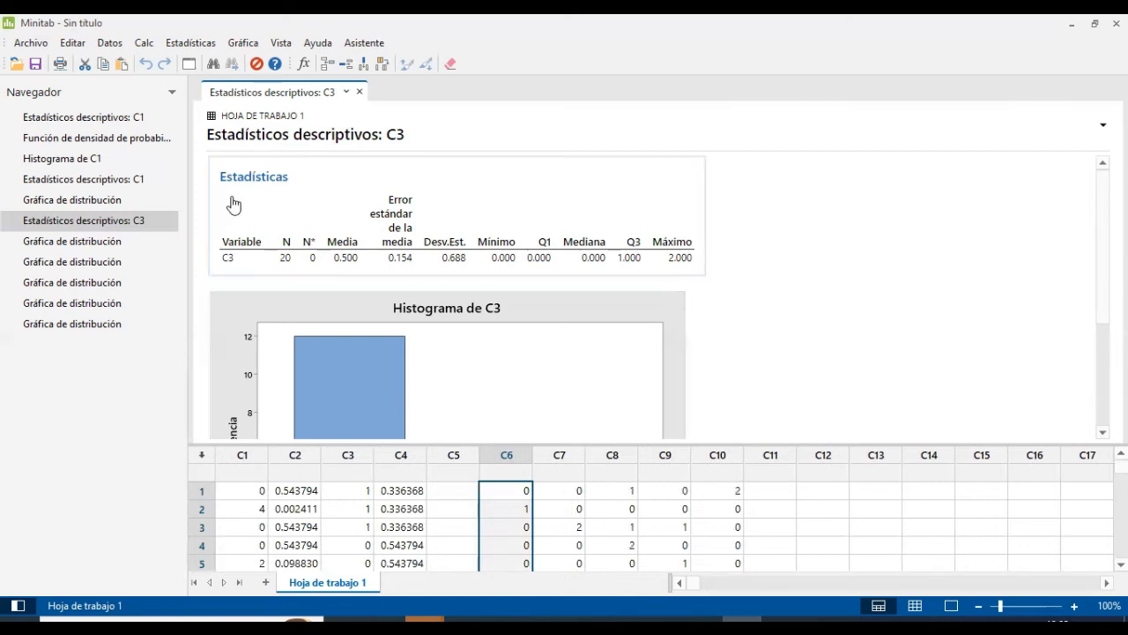
pyautogui.click(191, 43)
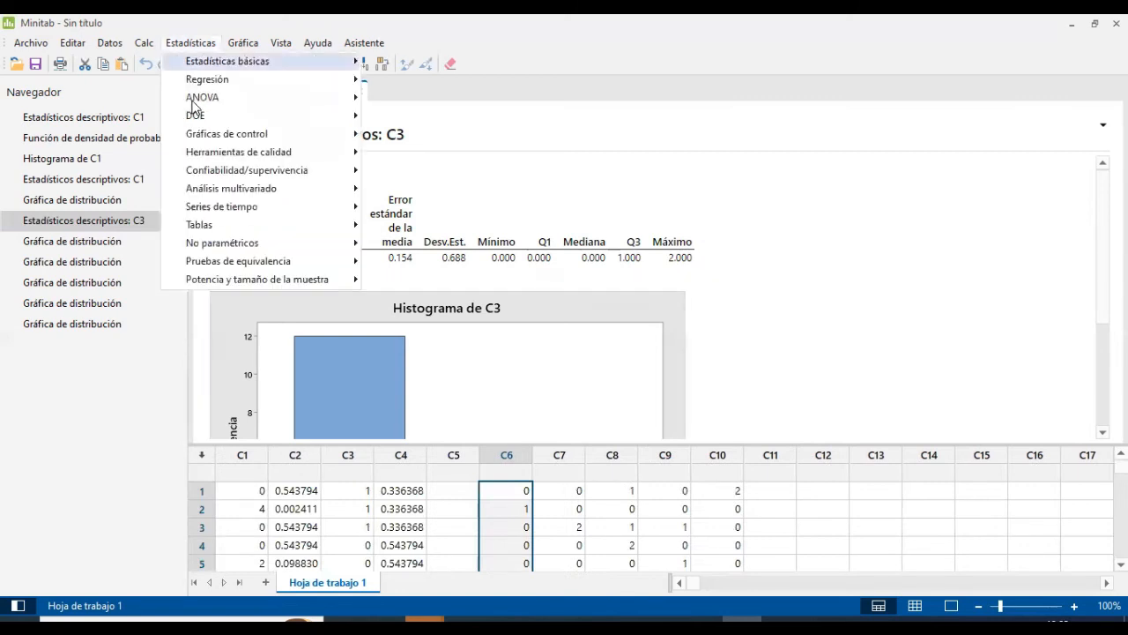
pyautogui.moveTo(228, 62)
pyautogui.click(460, 60)
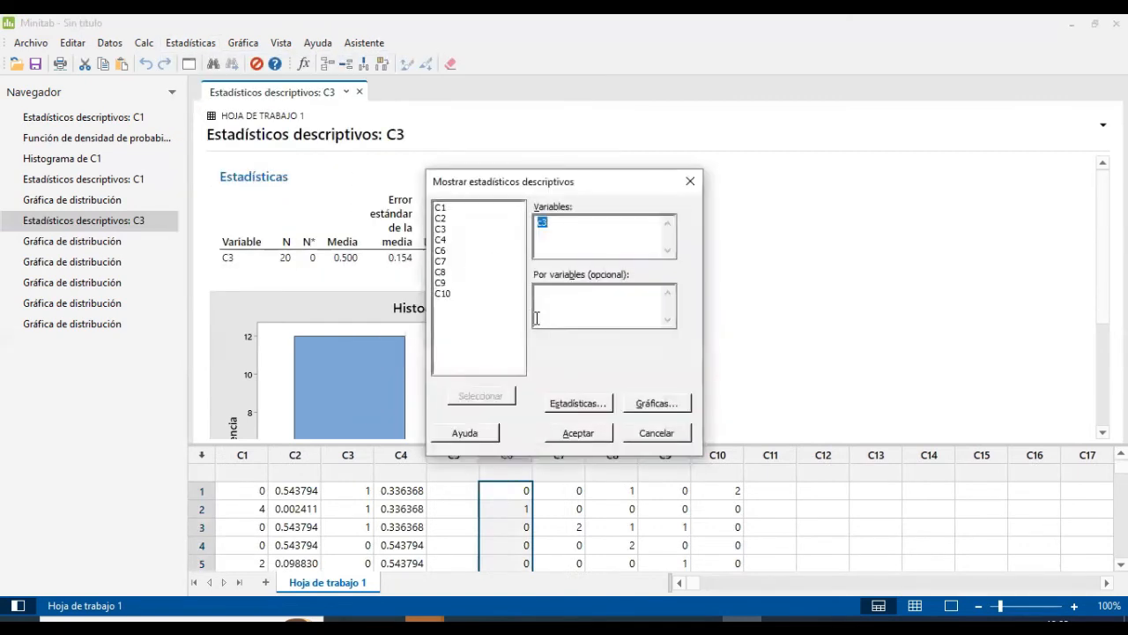
pyautogui.write('c3')
pyautogui.moveTo(550, 223); pyautogui.dragTo(515, 238)
pyautogui.write('c6')
pyautogui.click(636, 404)
pyautogui.click(570, 371)
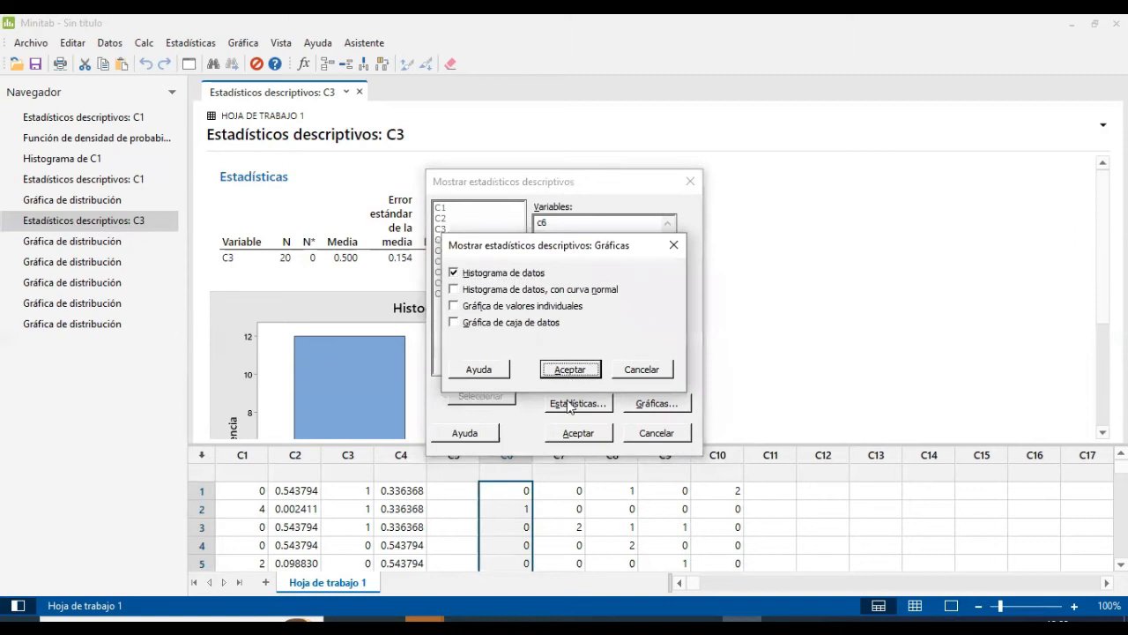
pyautogui.click(576, 433)
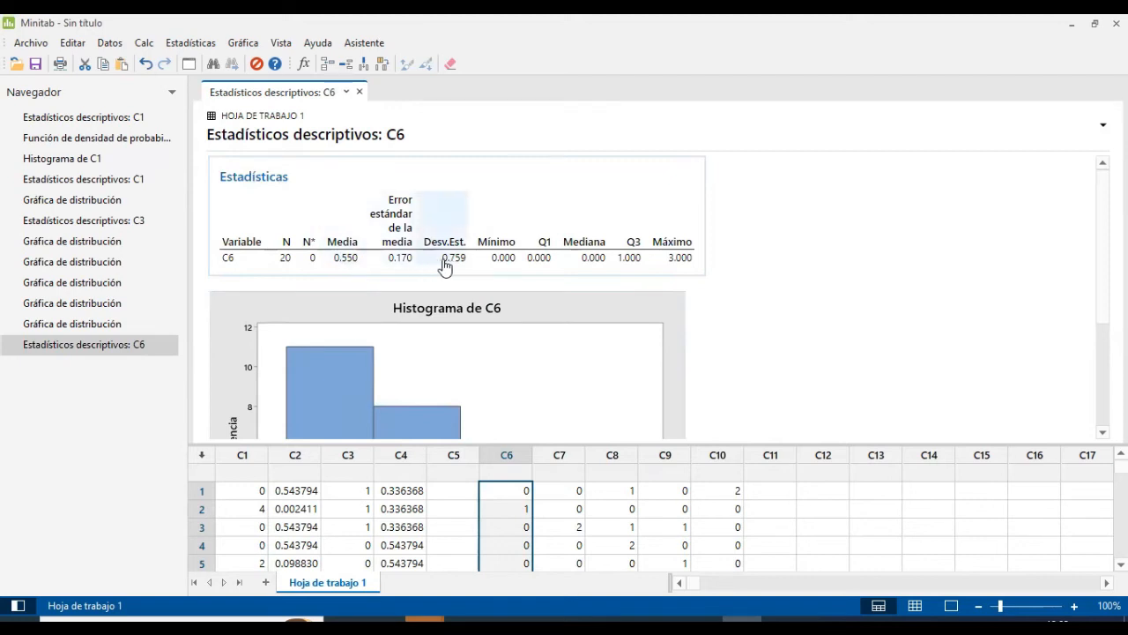
# Compare C6's mean and standard deviation with the theoretical values in Excel, and review the earlier C1 outputs in Minitab
pyautogui.hotkey('alt', 'Tab')
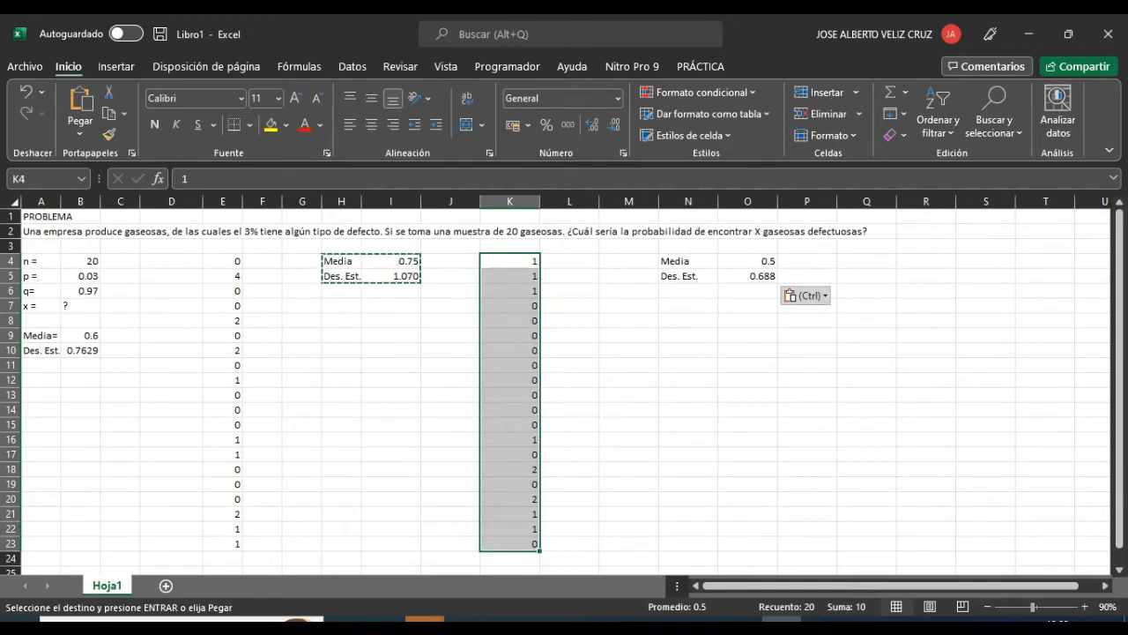
pyautogui.click(742, 621)
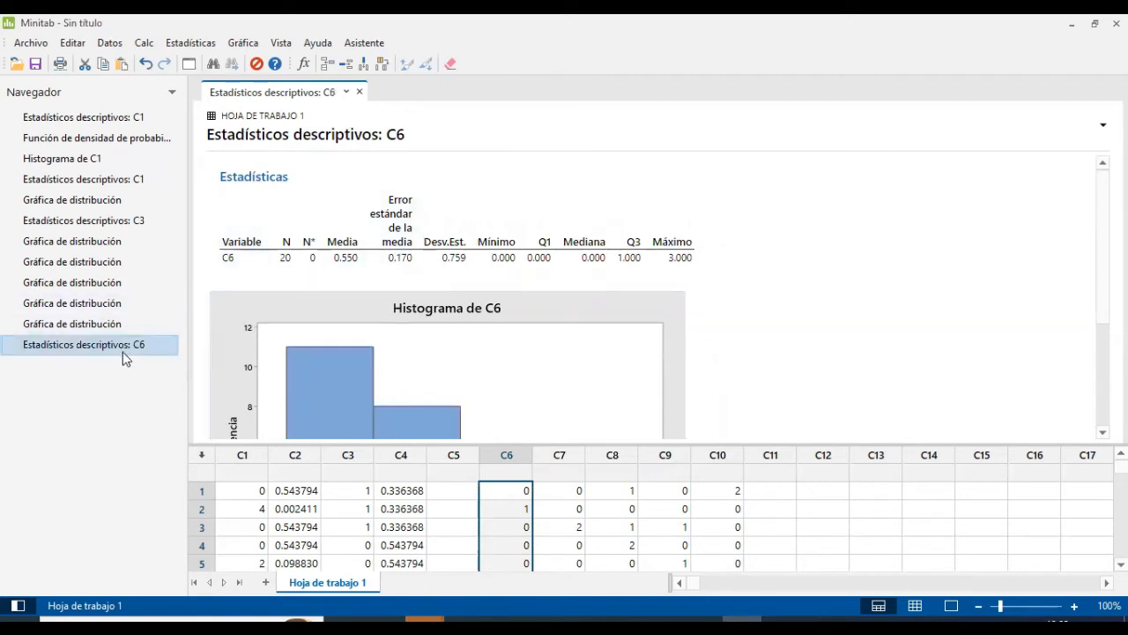
pyautogui.click(67, 122)
pyautogui.click(62, 139)
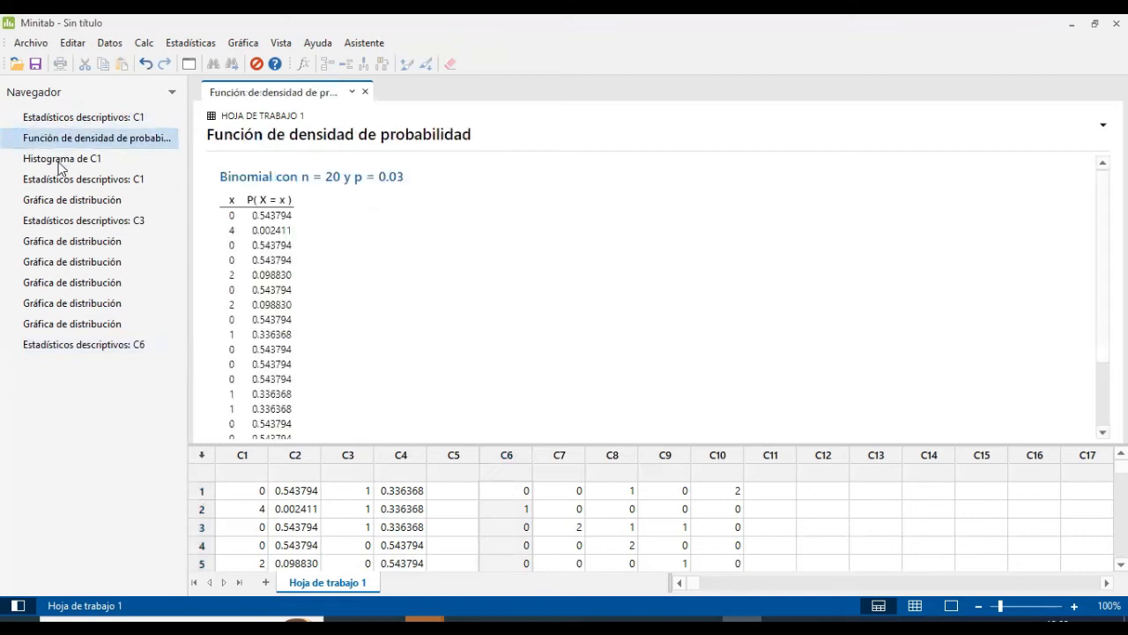
pyautogui.click(56, 159)
pyautogui.click(51, 179)
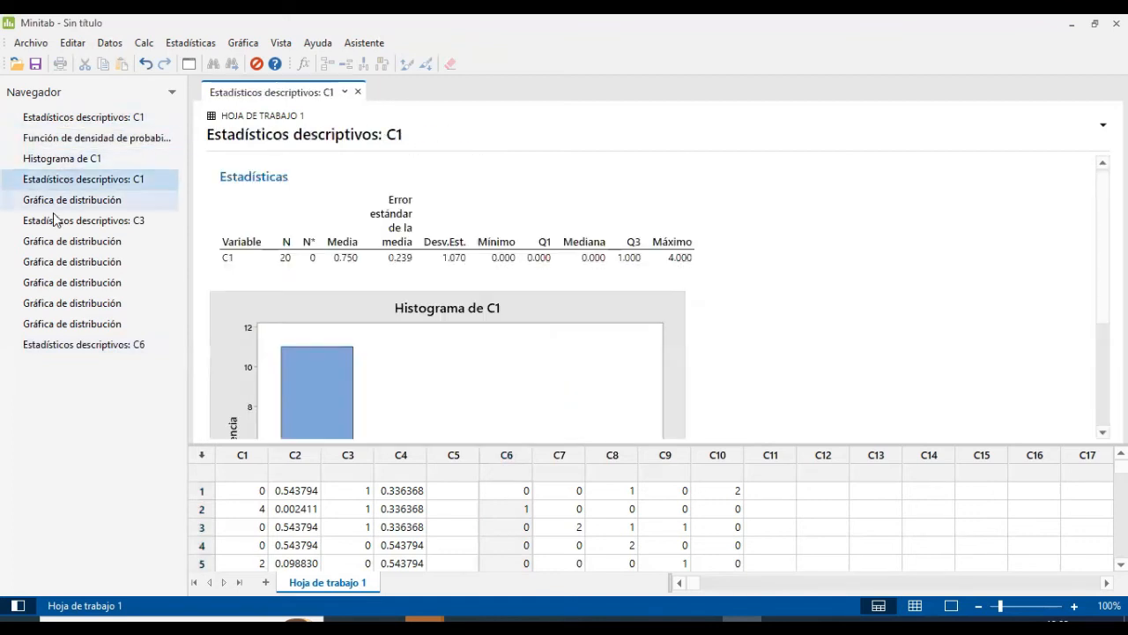
# View the export options of the C6 descriptive statistics output and of the C1 statistics table
pyautogui.rightClick(62, 346)
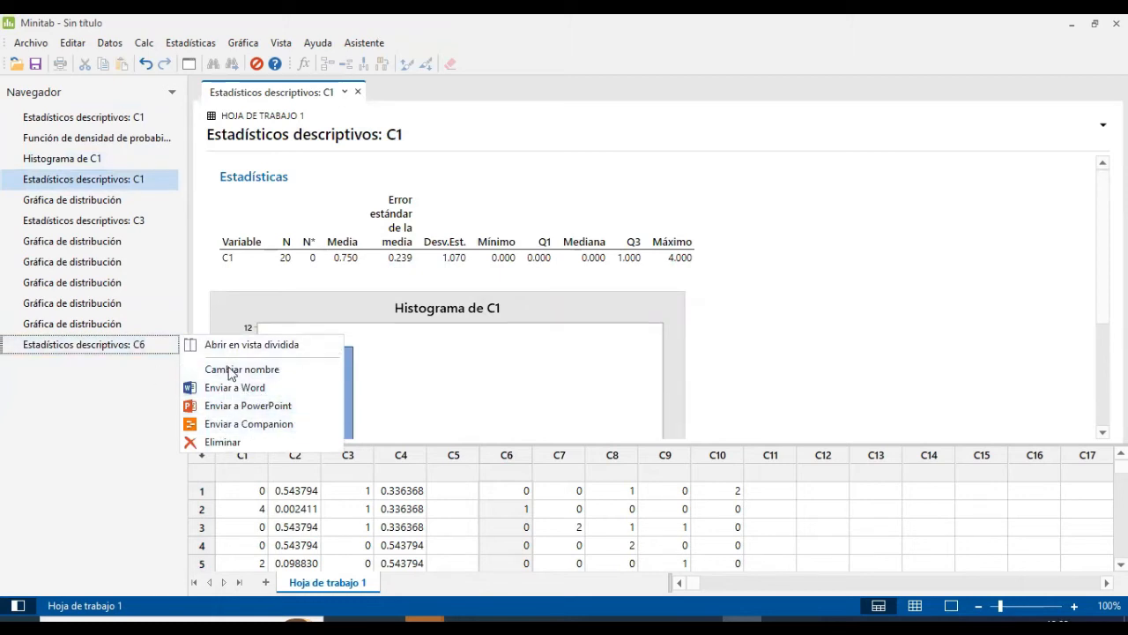
pyautogui.click(110, 450)
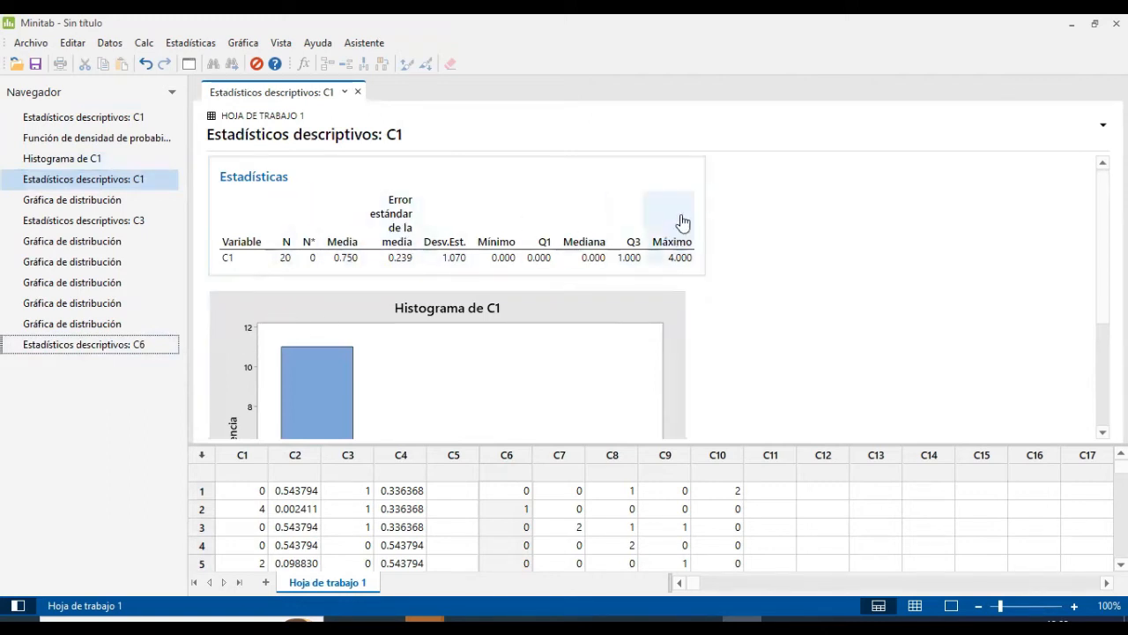
pyautogui.click(684, 208)
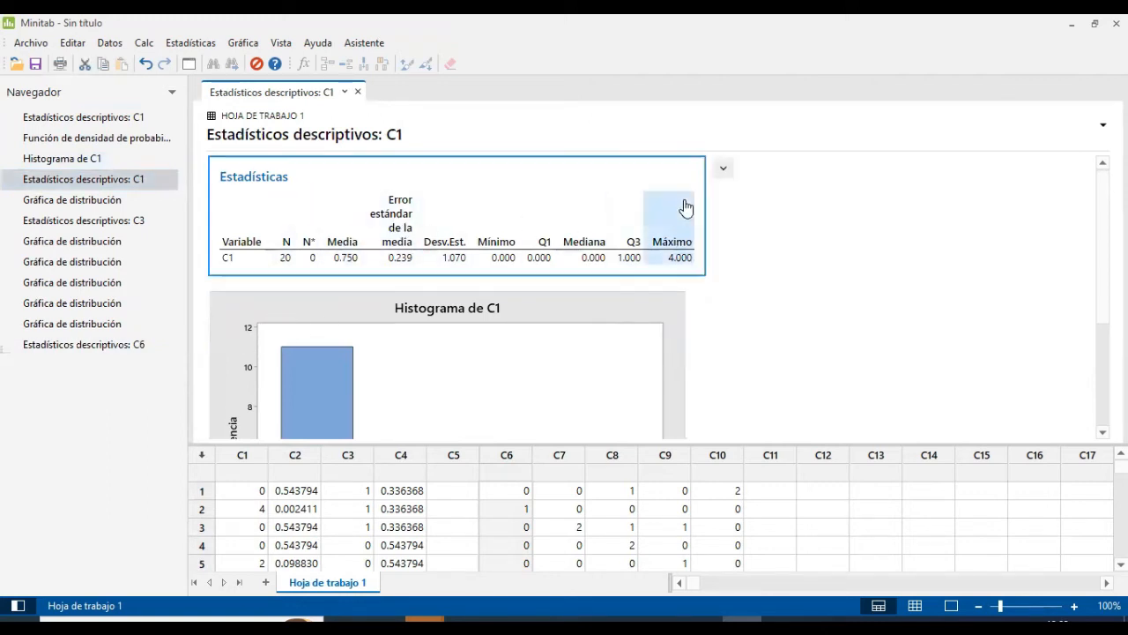
pyautogui.click(724, 169)
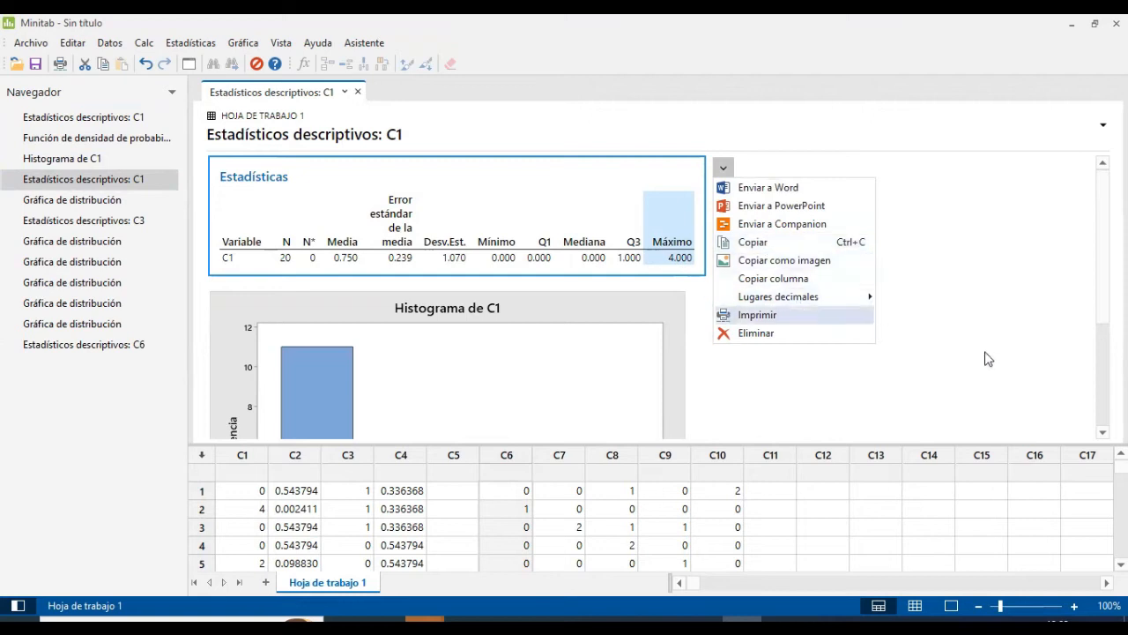
pyautogui.click(1023, 352)
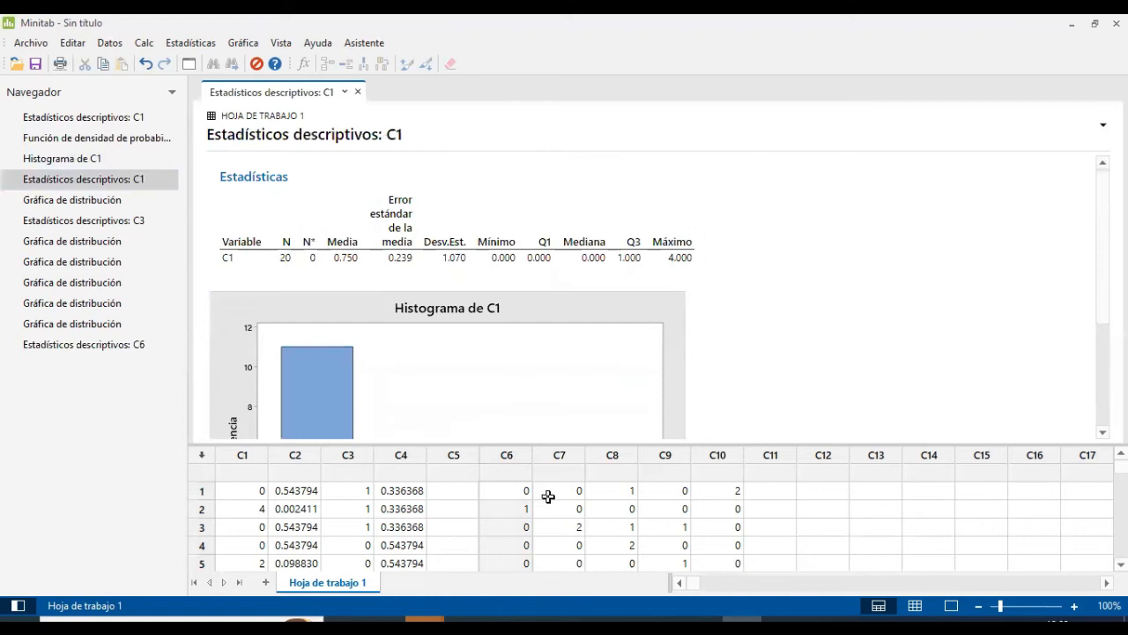
# Display the descriptive statistics of column C7 with its histogram
pyautogui.click(199, 42)
pyautogui.moveTo(229, 61)
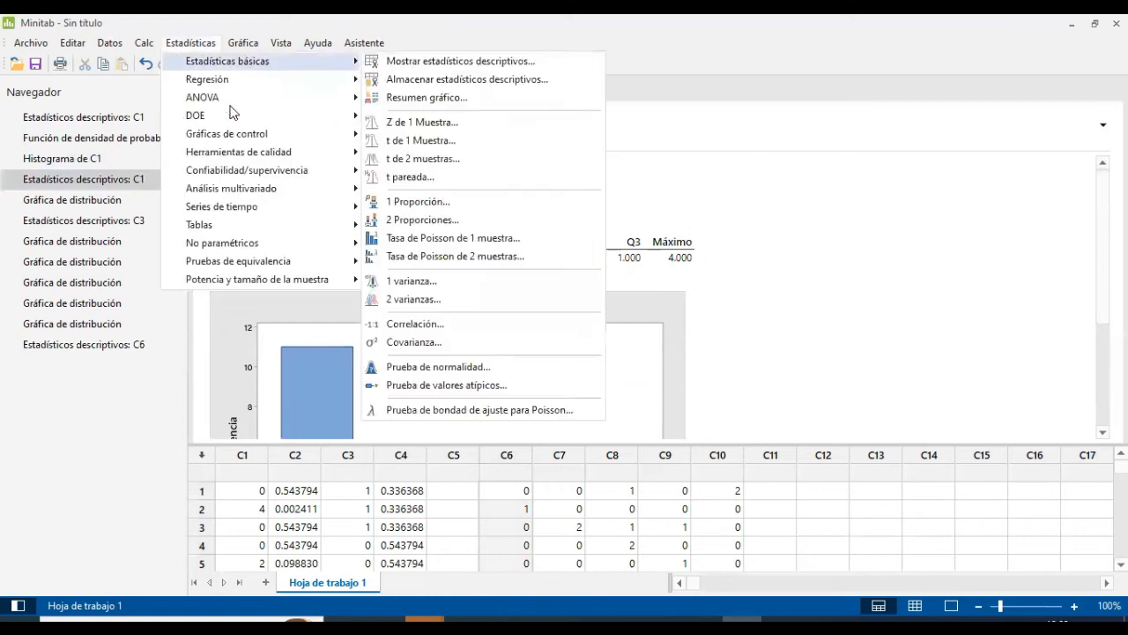
pyautogui.click(432, 59)
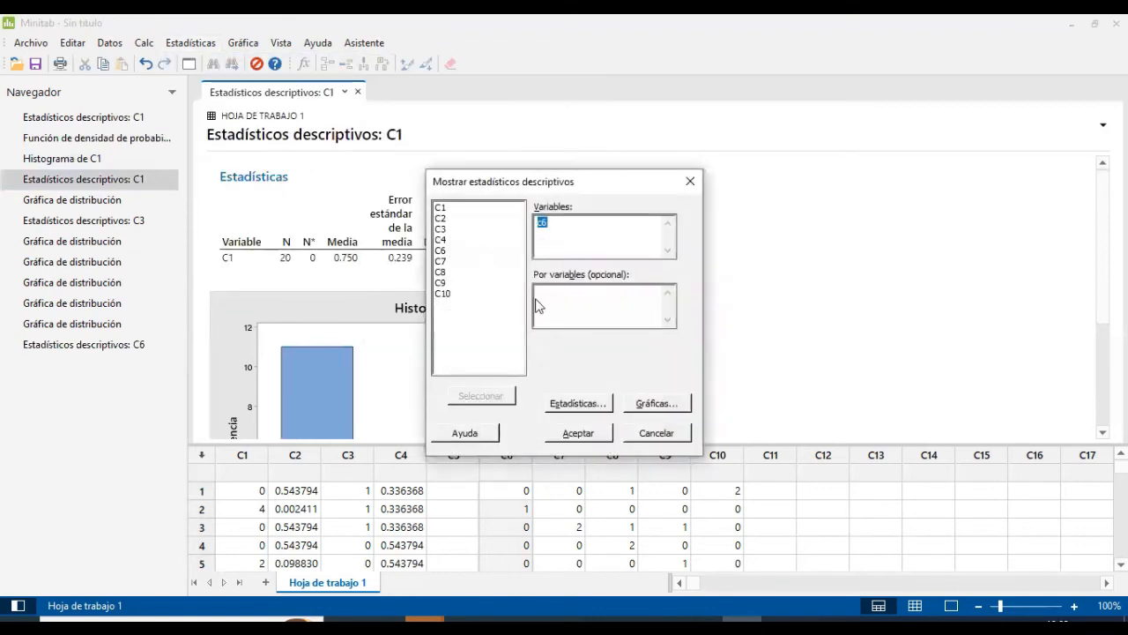
pyautogui.click(444, 260)
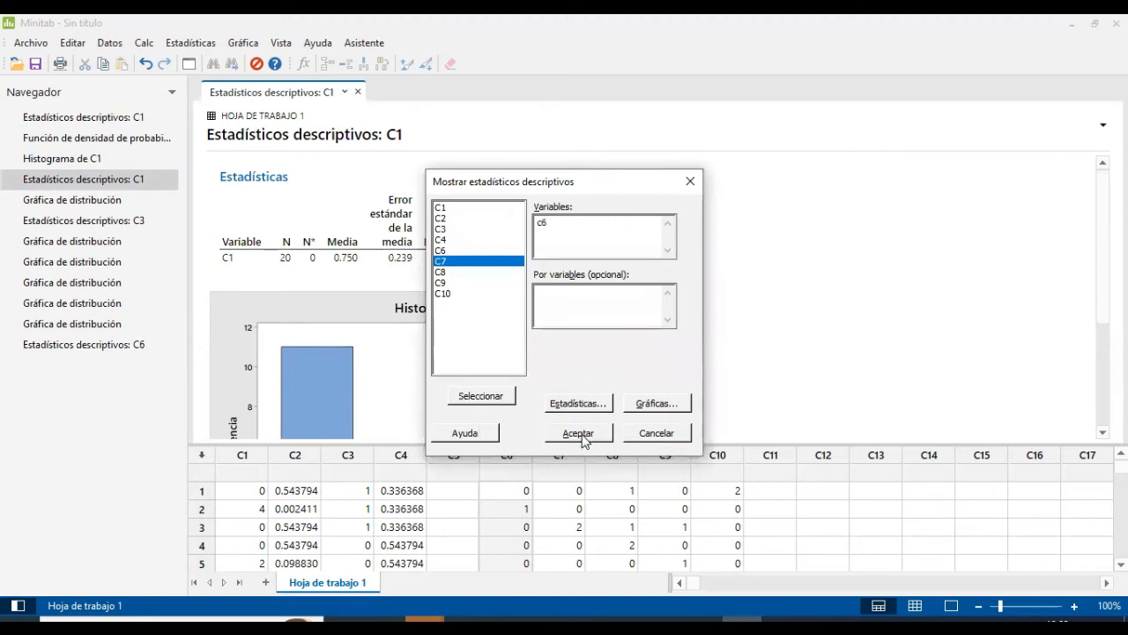
pyautogui.doubleClick(451, 262)
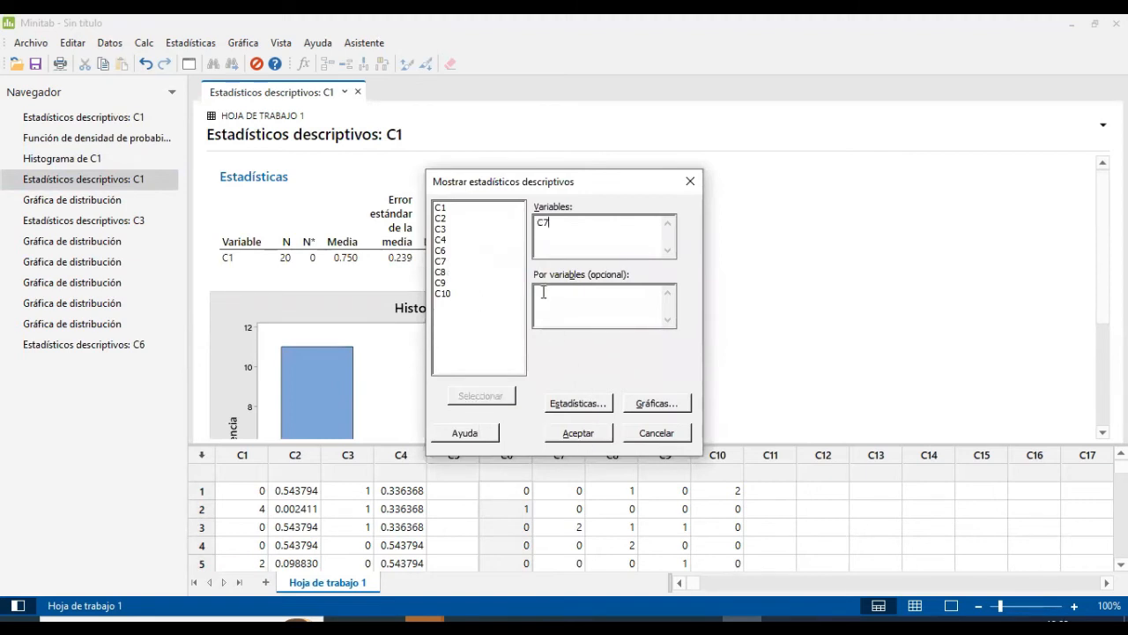
pyautogui.click(572, 435)
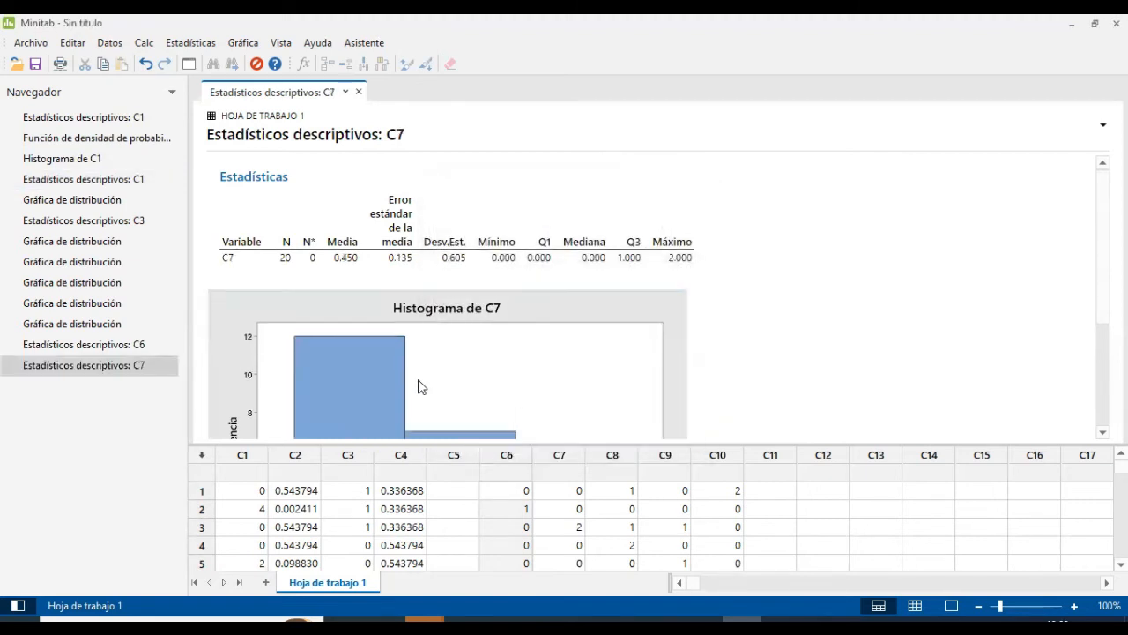
# Examine C7's statistics and histogram, and switch to Excel to compare them with the theoretical mean and standard deviation
pyautogui.scroll(-3, 417, 385)
pyautogui.scroll(3, 418, 385)
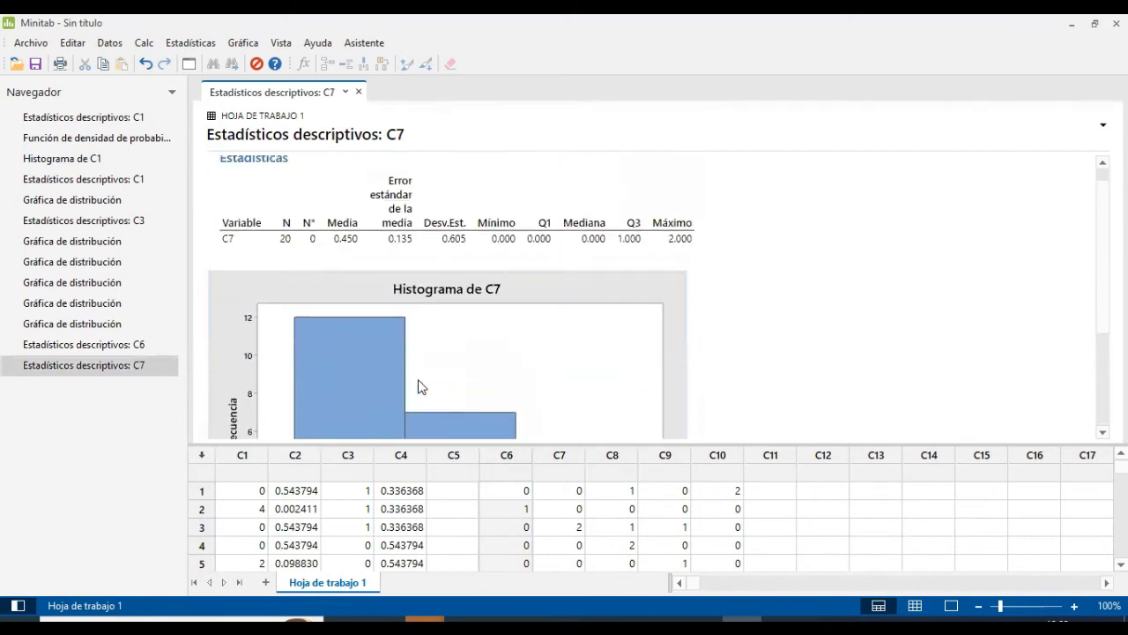
pyautogui.scroll(-3, 399, 340)
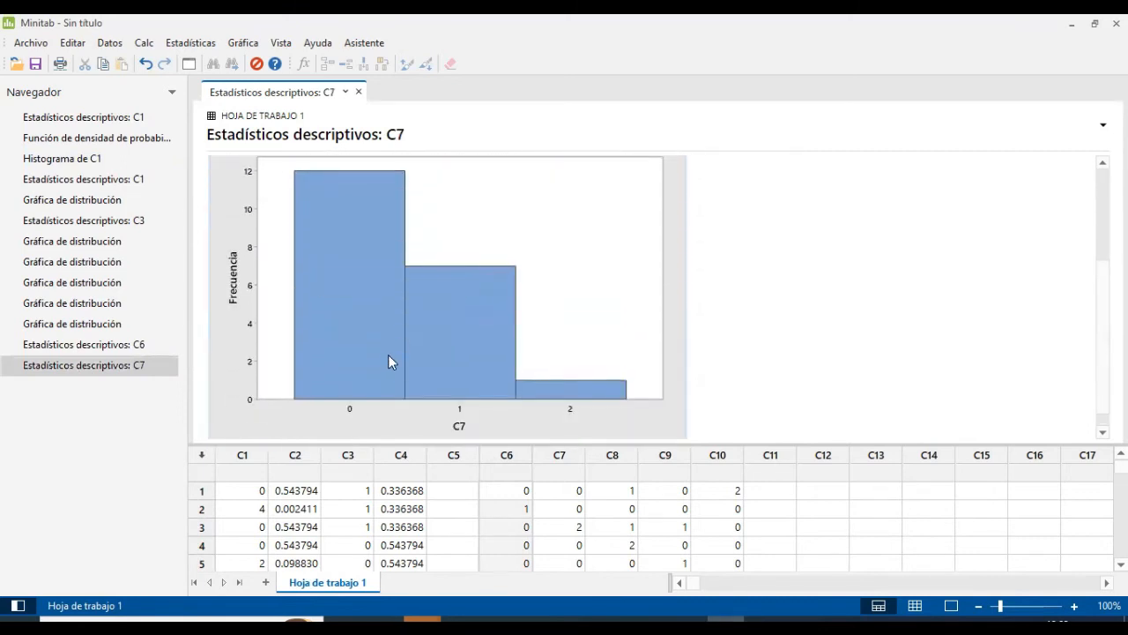
pyautogui.scroll(3, 514, 345)
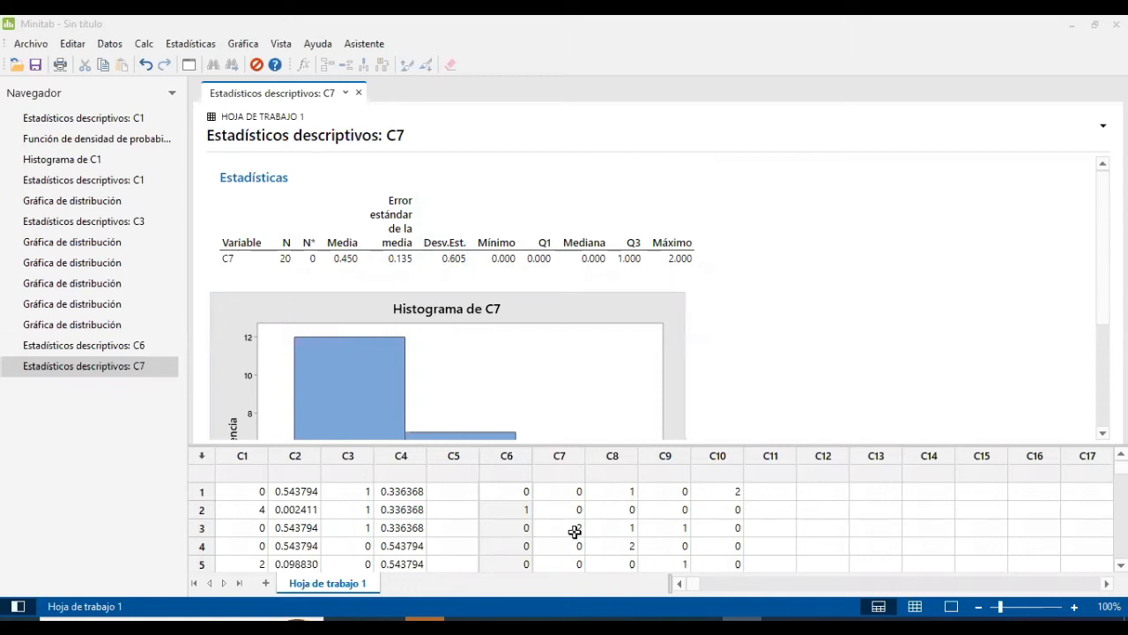
pyautogui.click(781, 618)
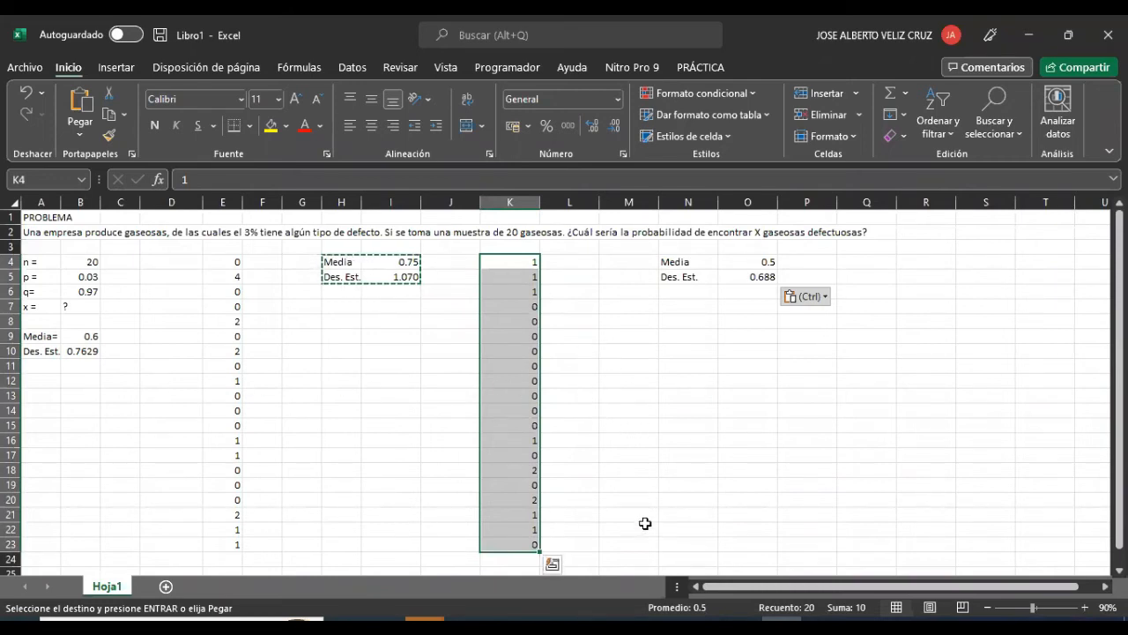
# Switch to Minitab and display the descriptive statistics of column C8 with its histogram
pyautogui.click(742, 624)
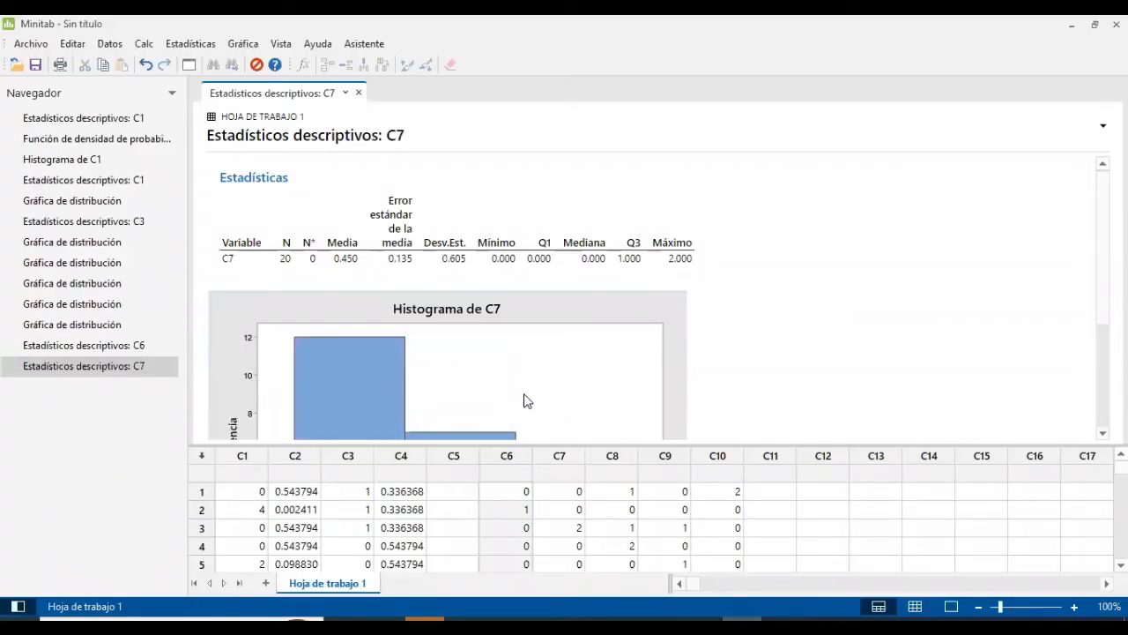
pyautogui.click(349, 456)
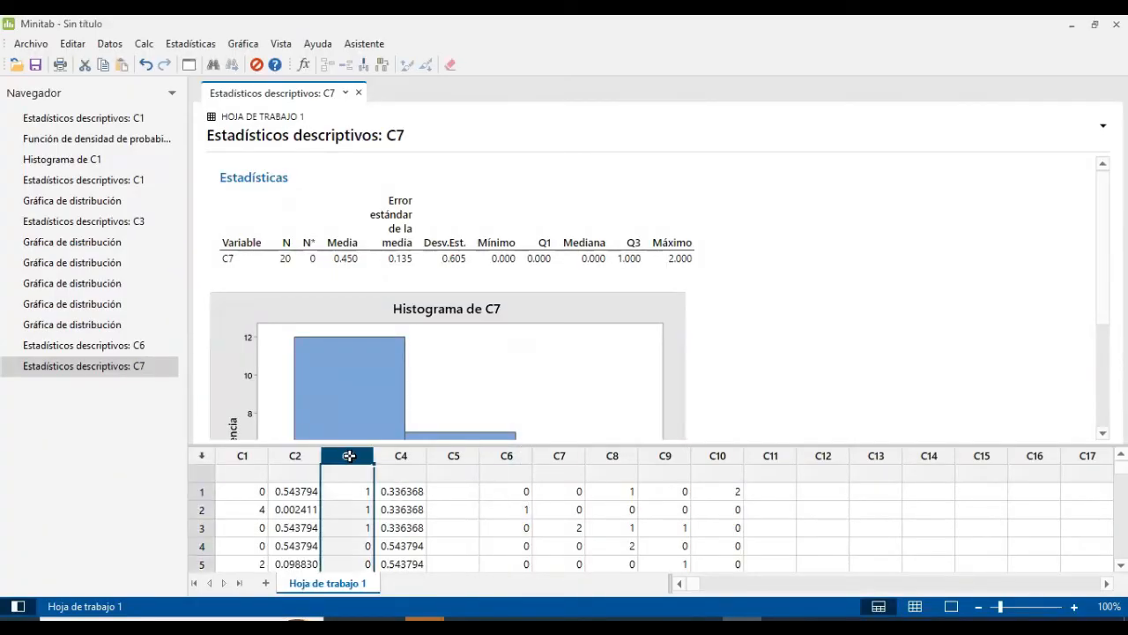
pyautogui.click(514, 456)
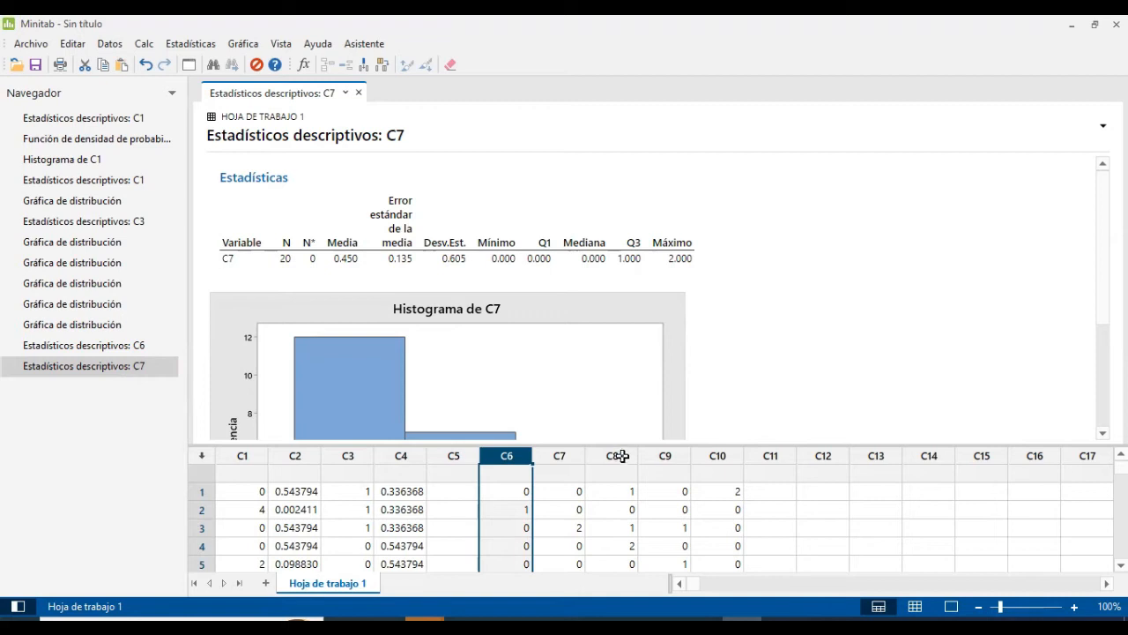
pyautogui.click(190, 43)
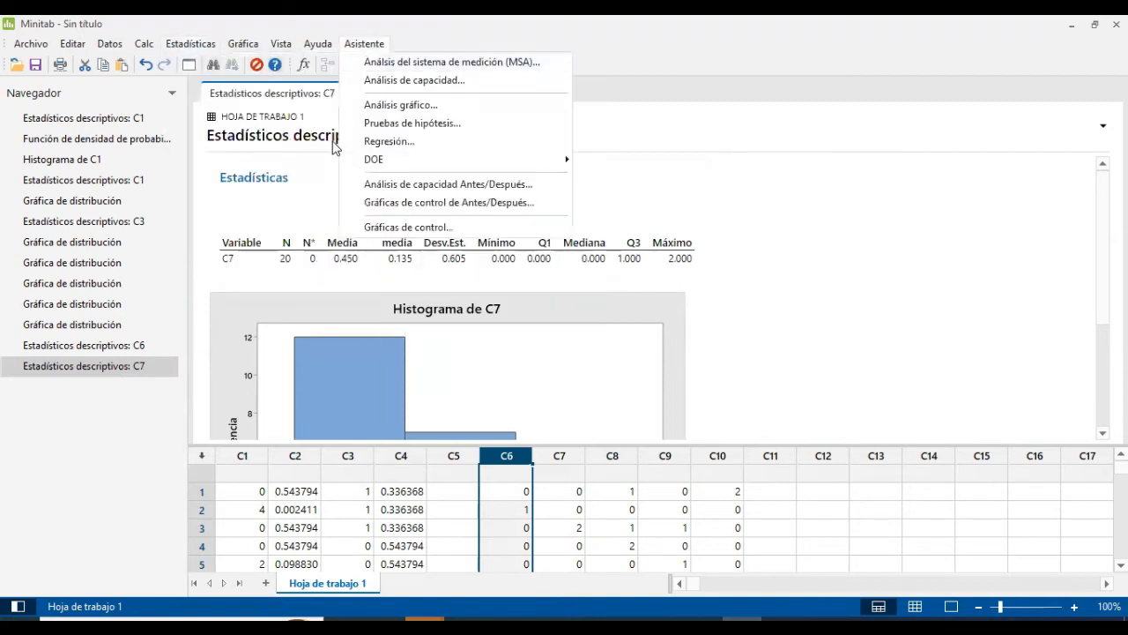
pyautogui.moveTo(190, 43)
pyautogui.moveTo(227, 62)
pyautogui.click(460, 61)
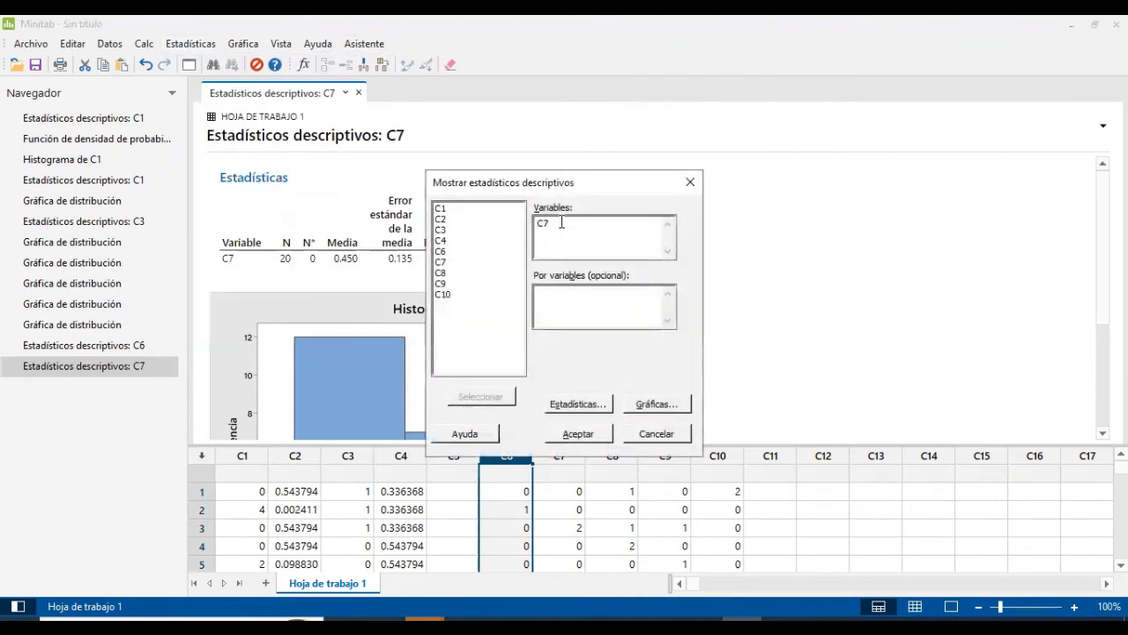
pyautogui.write('8')
pyautogui.click(578, 432)
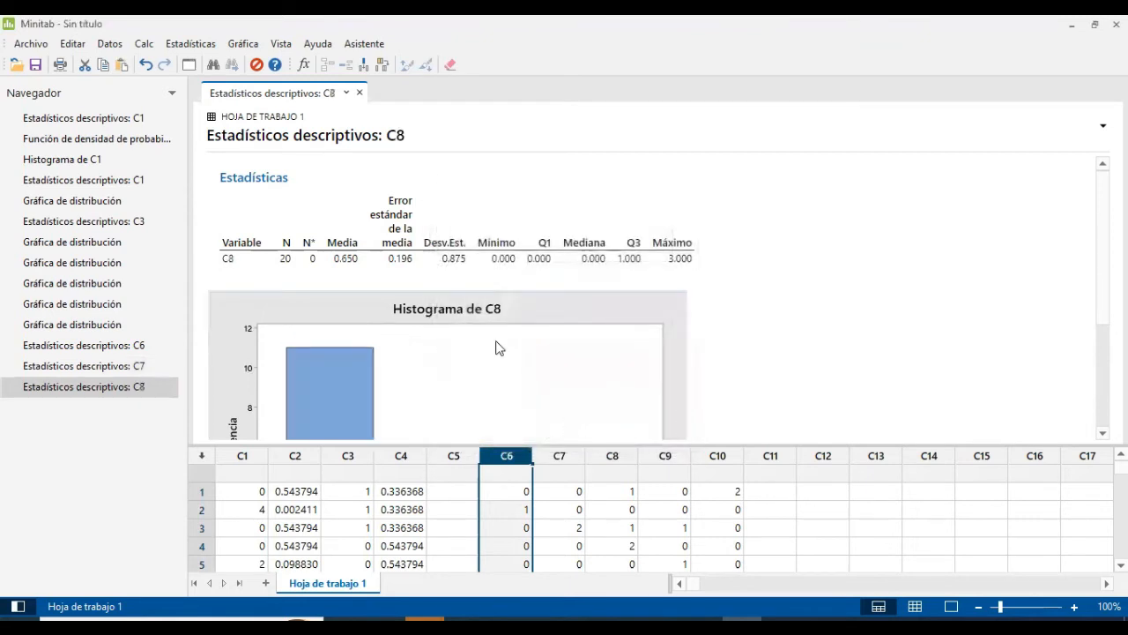
# Switch to Excel and start a summary table with c3 in A13 and the headings media in B12 and des. Est. in C12
pyautogui.click(600, 111)
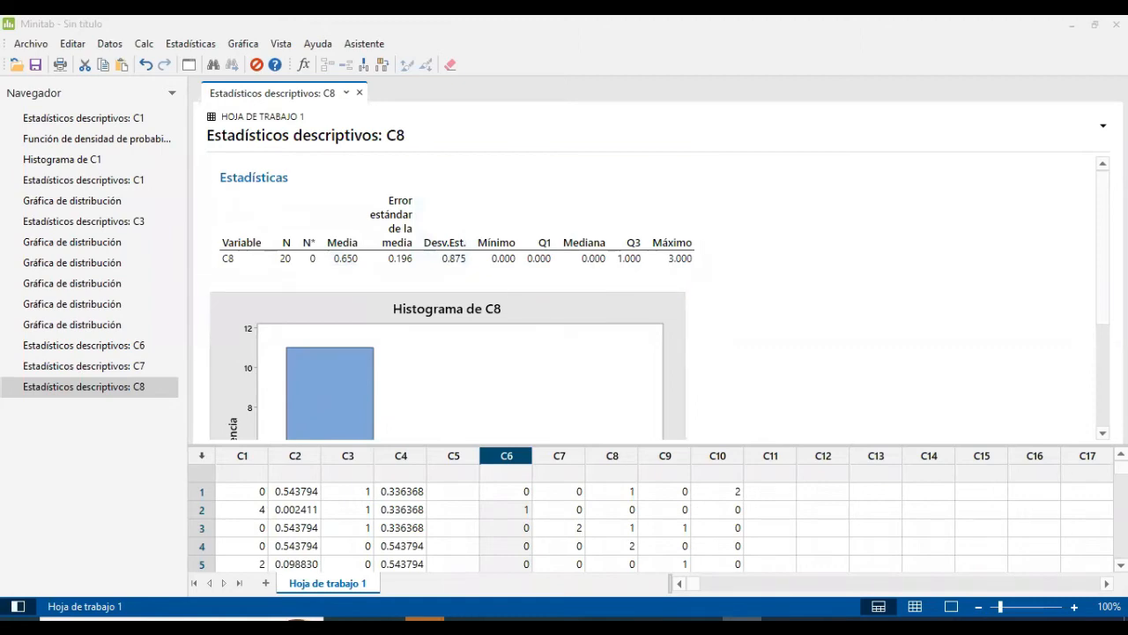
pyautogui.hotkey('alt', 'Tab')
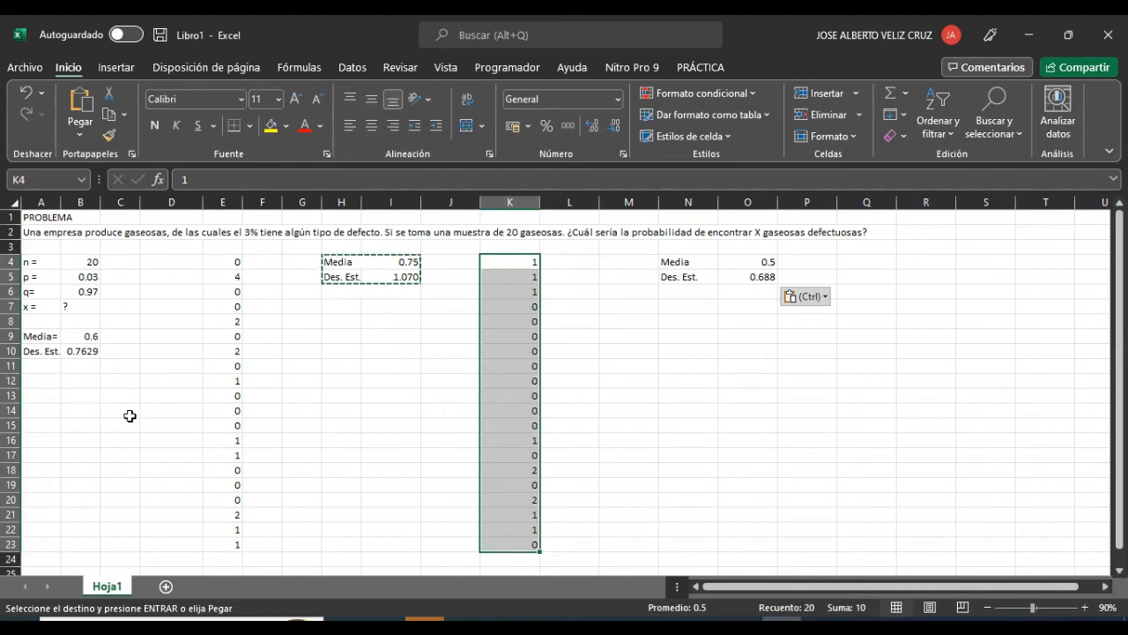
pyautogui.click(628, 341)
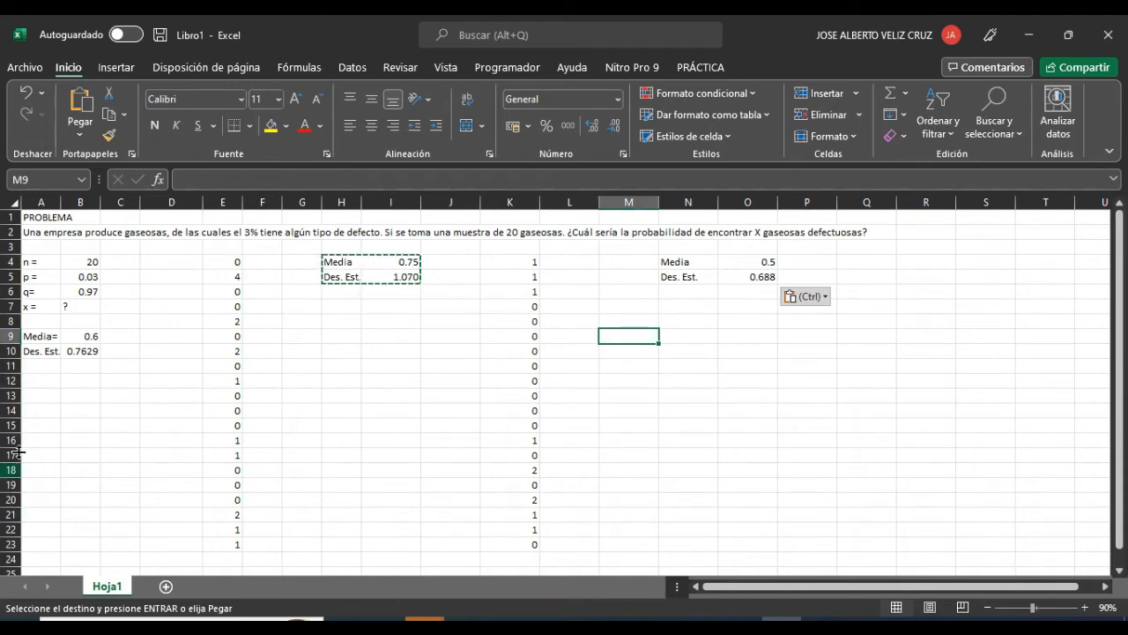
pyautogui.click(35, 396)
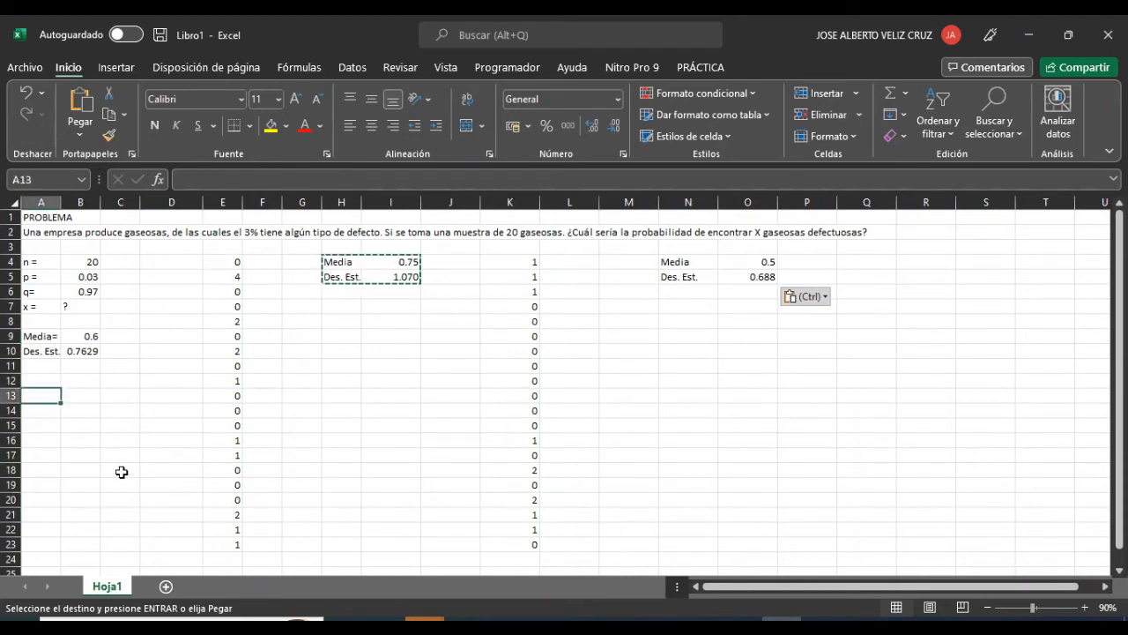
pyautogui.write('c3')
pyautogui.press('Tab')
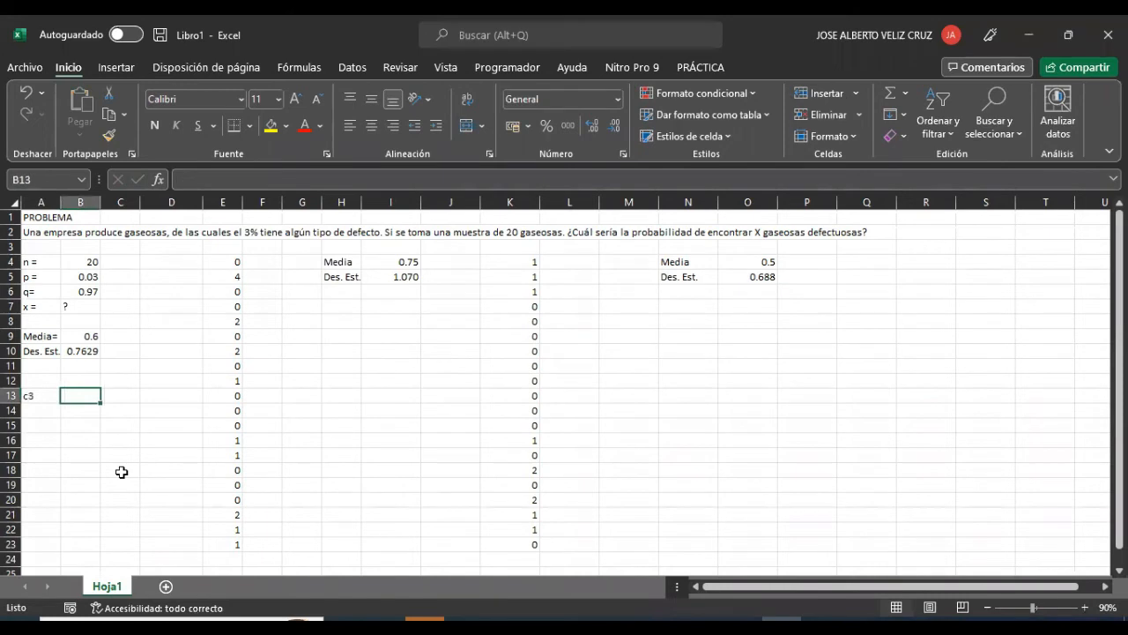
pyautogui.press('Up')
pyautogui.write('media')
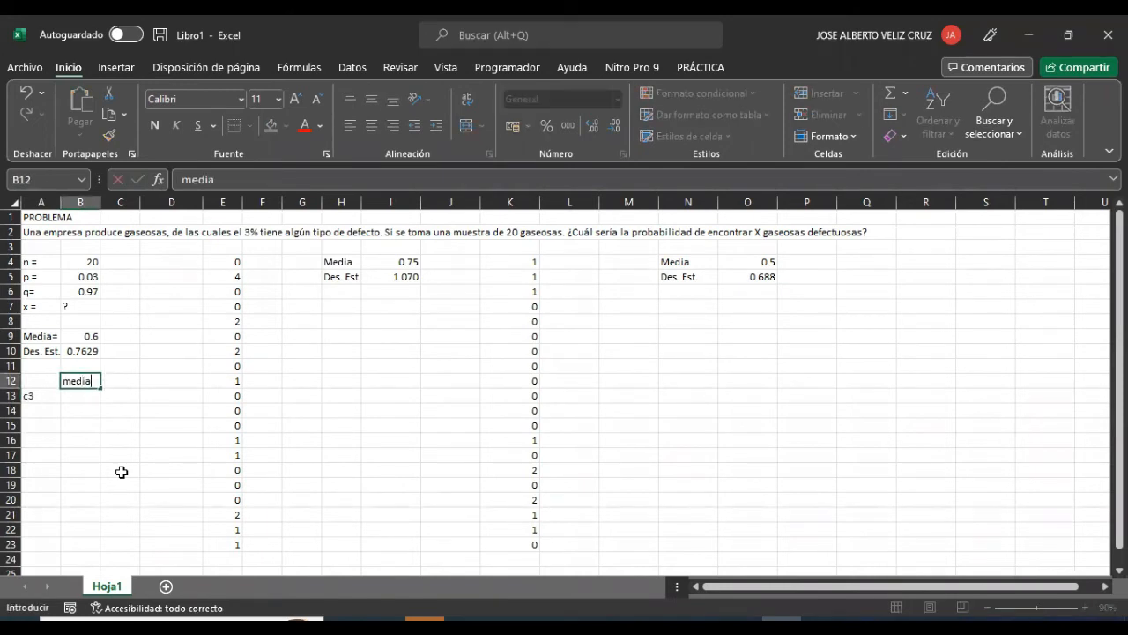
pyautogui.press('Tab')
pyautogui.write('de')
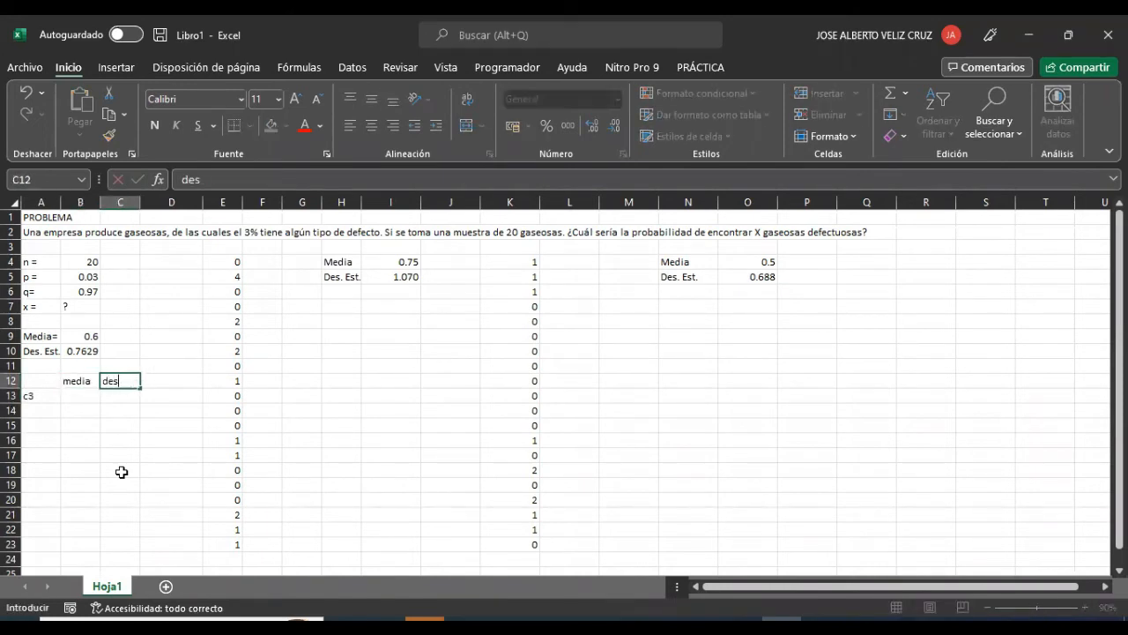
pyautogui.write('s. est.')
pyautogui.press('Return')
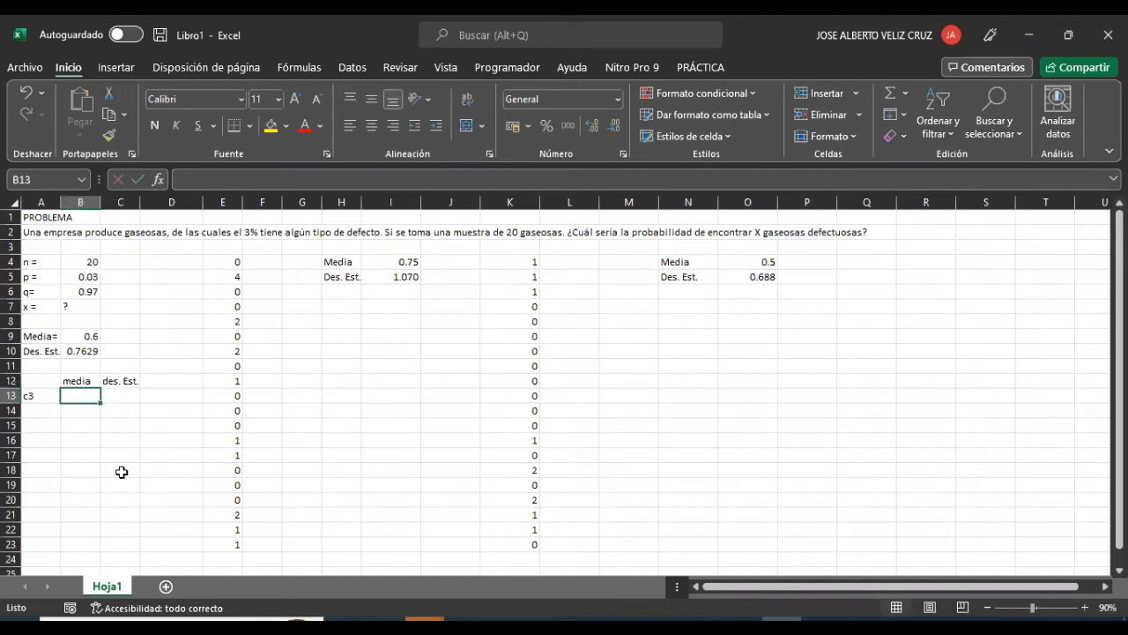
# Relabel A13 as c1 and enter its mean 0.75 in B13 and standard deviation 1.07 in C13
pyautogui.click(27, 396)
pyautogui.press('Right')
pyautogui.write('0.')
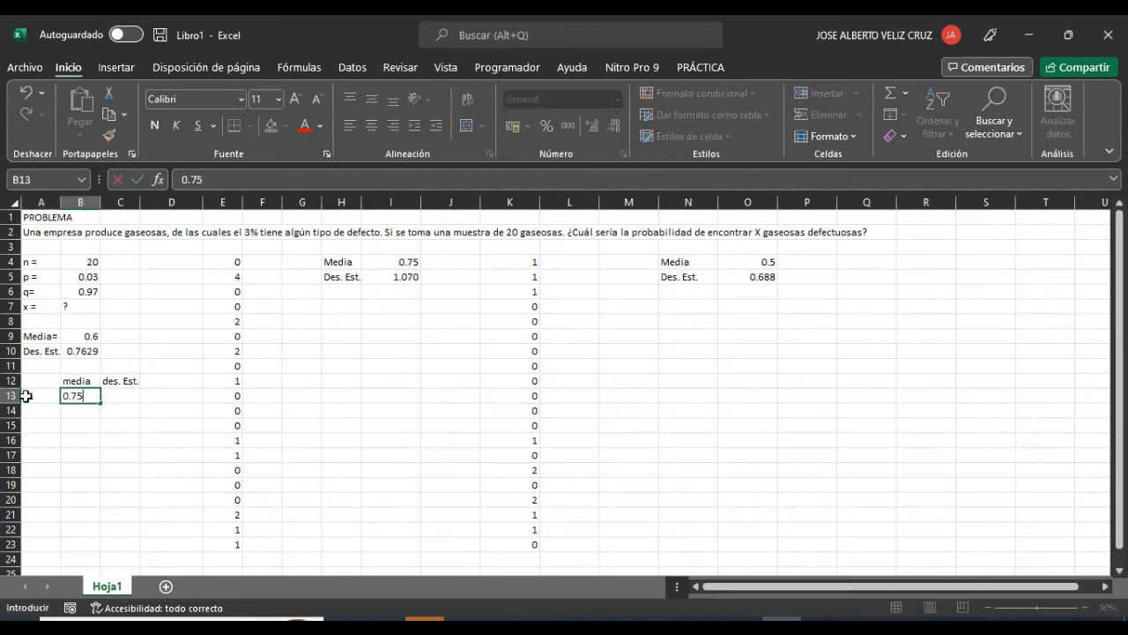
pyautogui.press('Tab')
pyautogui.write('1.')
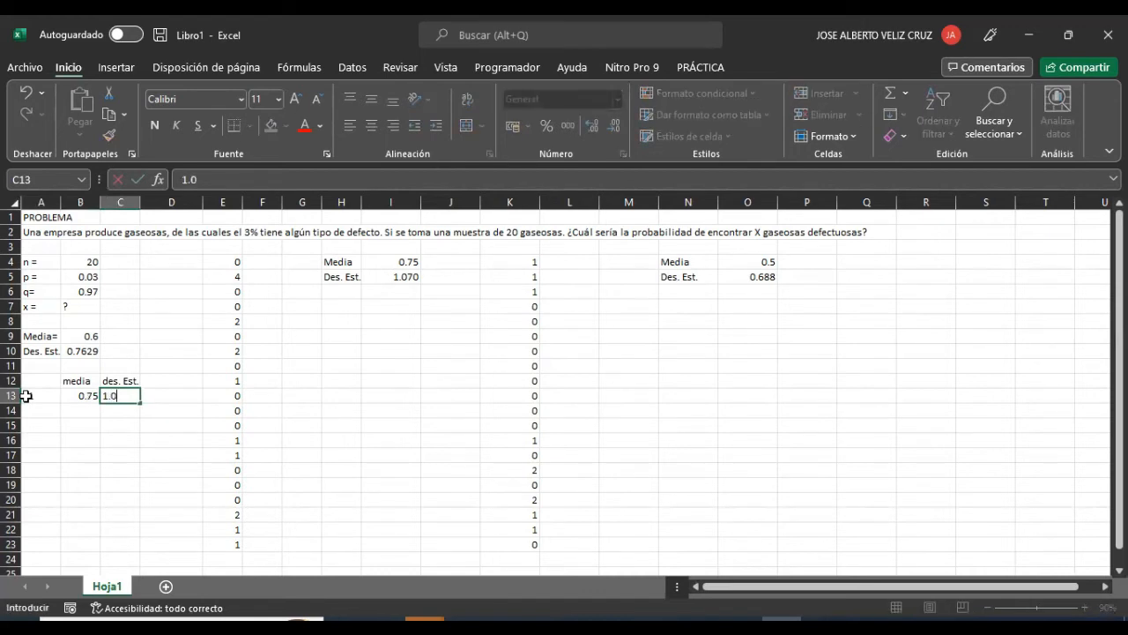
pyautogui.write('07')
pyautogui.press('Tab')
pyautogui.press('Left')
pyautogui.press('Left')
pyautogui.press('Left')
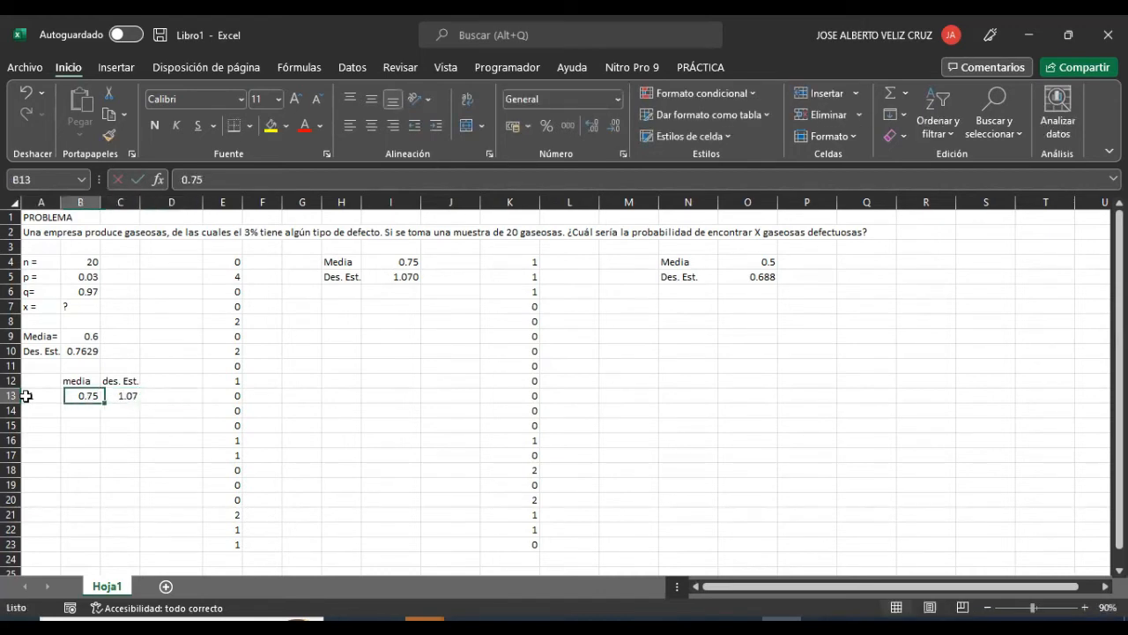
# Add a c3 row in row 14 with mean 0.5 and standard deviation 0.688
pyautogui.press('Down')
pyautogui.write('c1')
pyautogui.press('BackSpace')
pyautogui.write('3')
pyautogui.press('Tab')
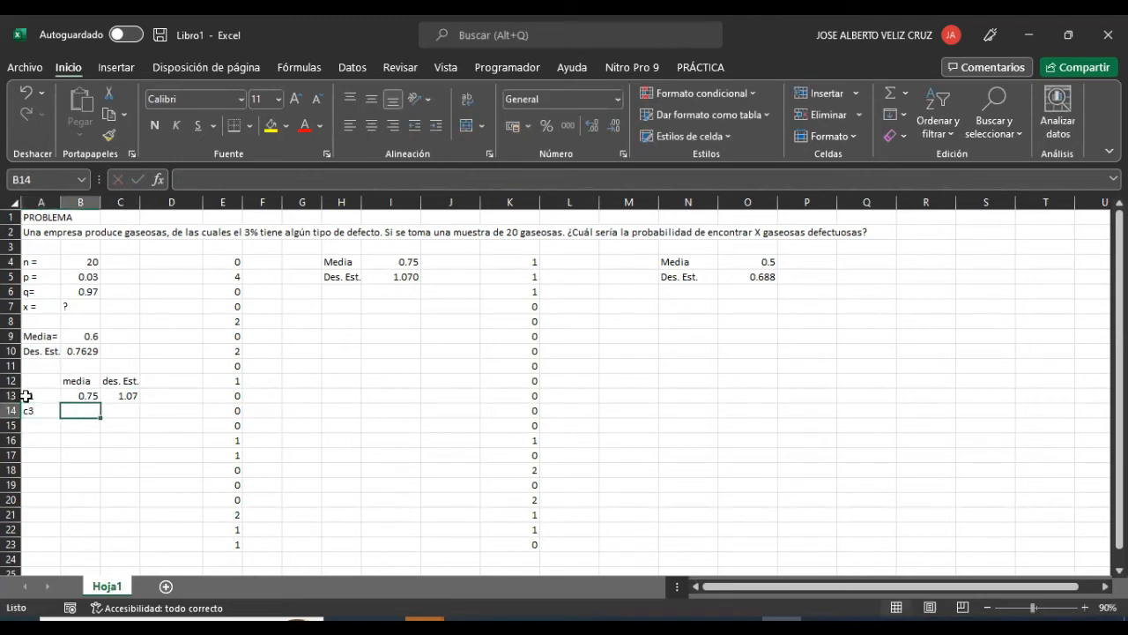
pyautogui.write('0.5')
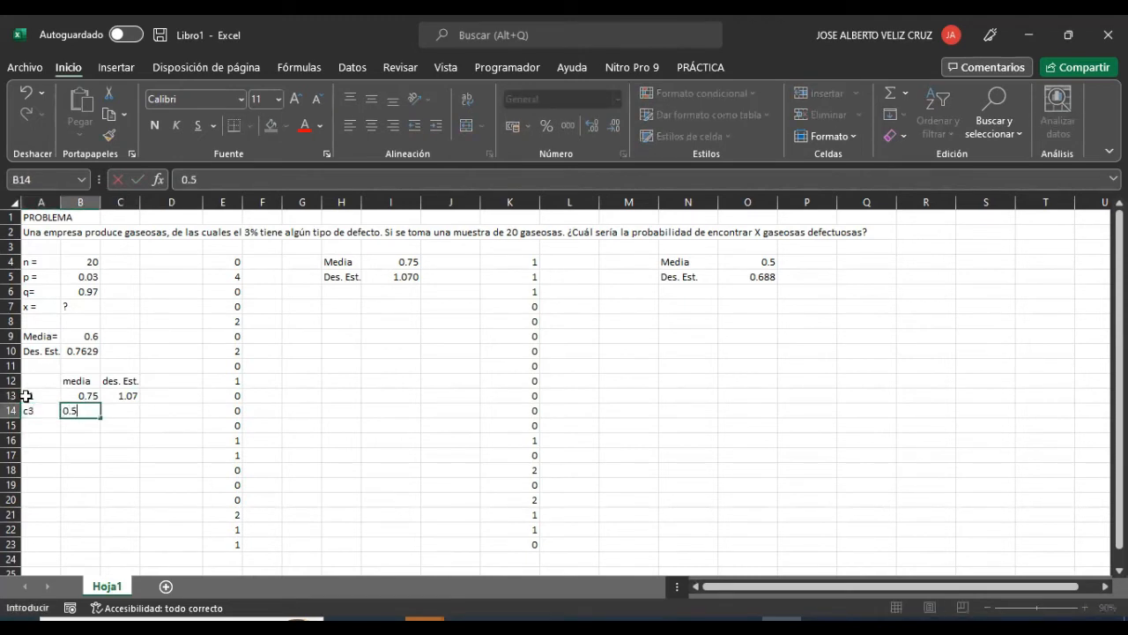
pyautogui.press('Tab')
pyautogui.write('0.68')
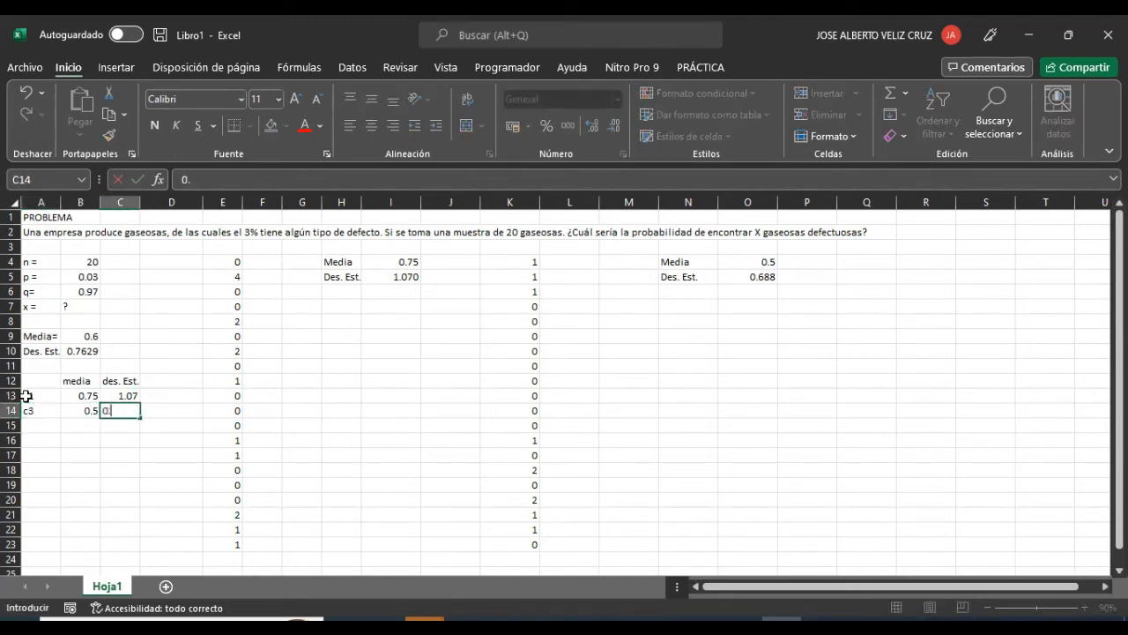
pyautogui.press('Return')
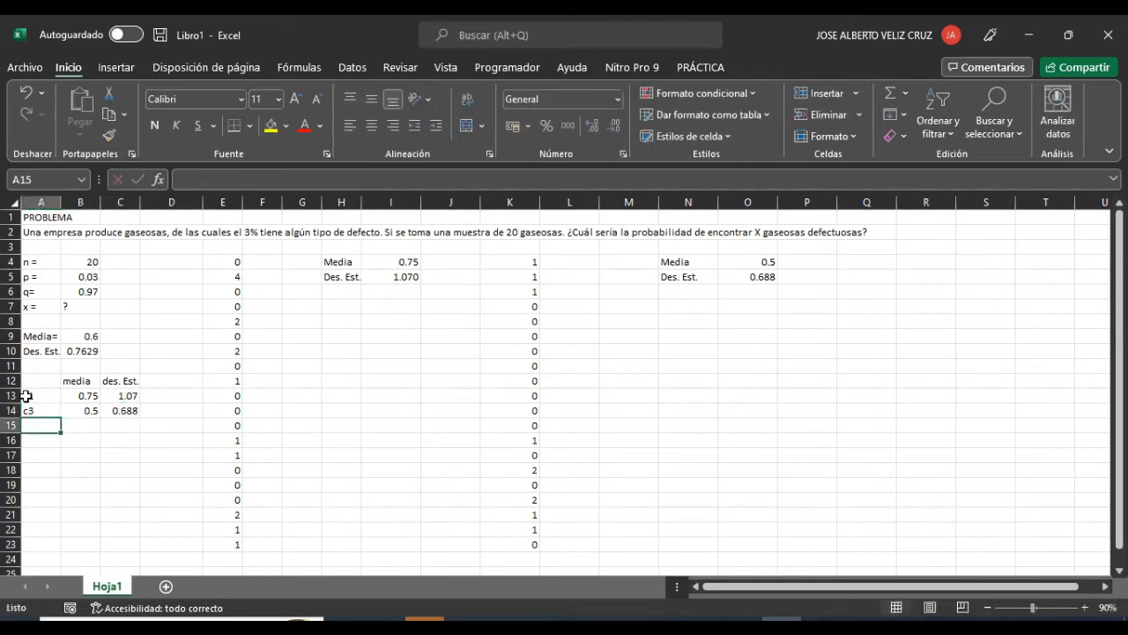
# Label A15 as c6, look up the C6 mean in Minitab, and enter 0.55 in B15 of the Excel table
pyautogui.write('c6')
pyautogui.press('Tab')
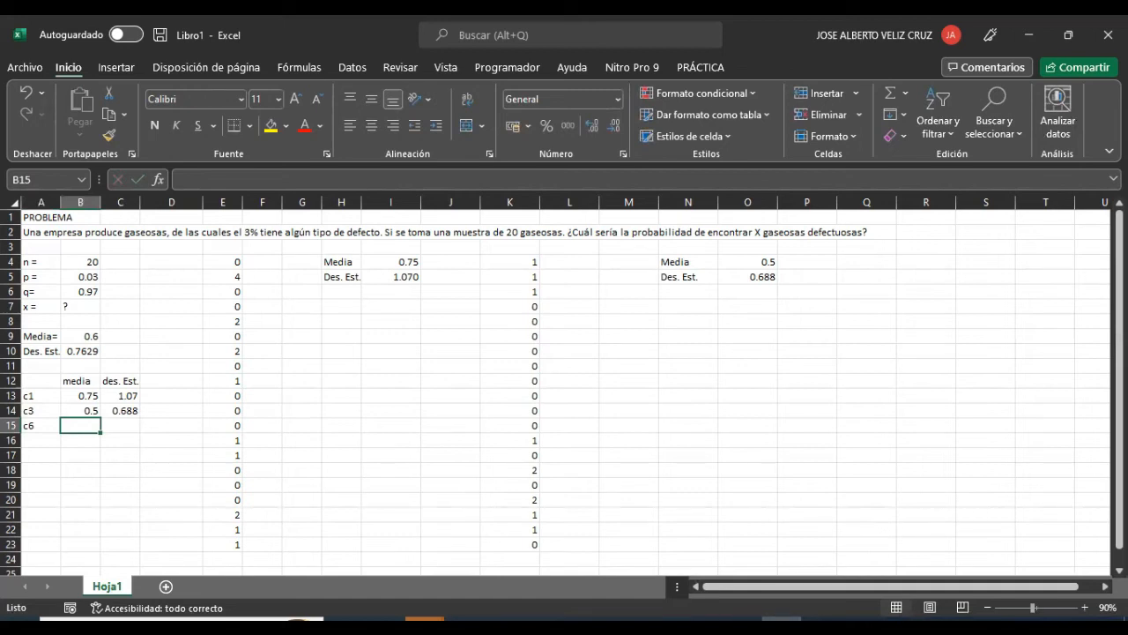
pyautogui.click(742, 617)
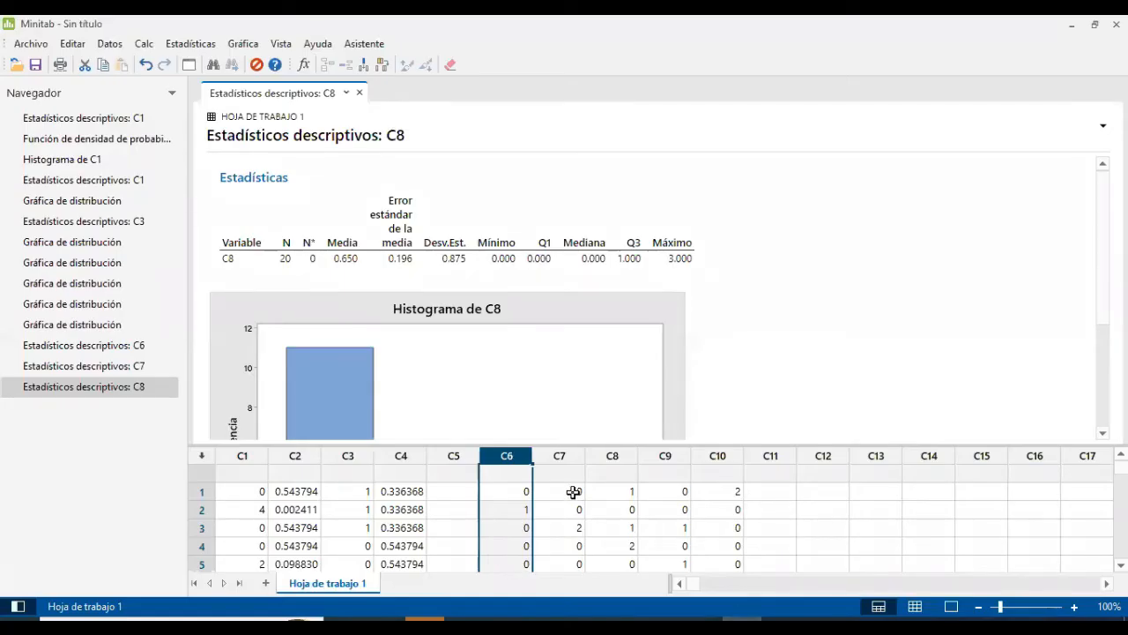
pyautogui.click(62, 348)
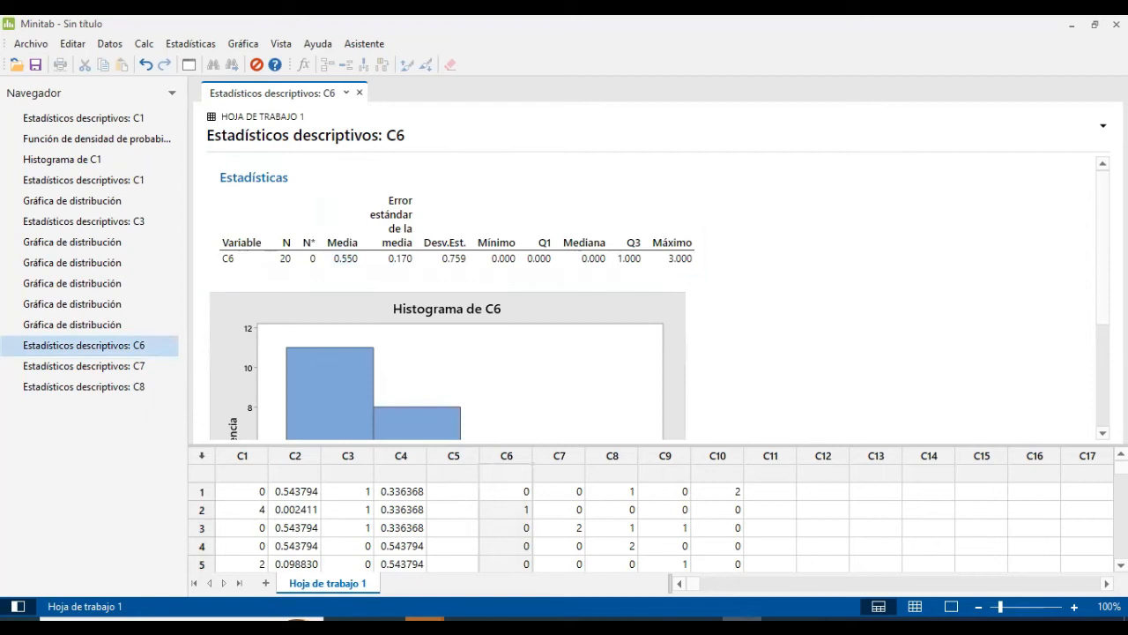
pyautogui.hotkey('alt', 'Tab')
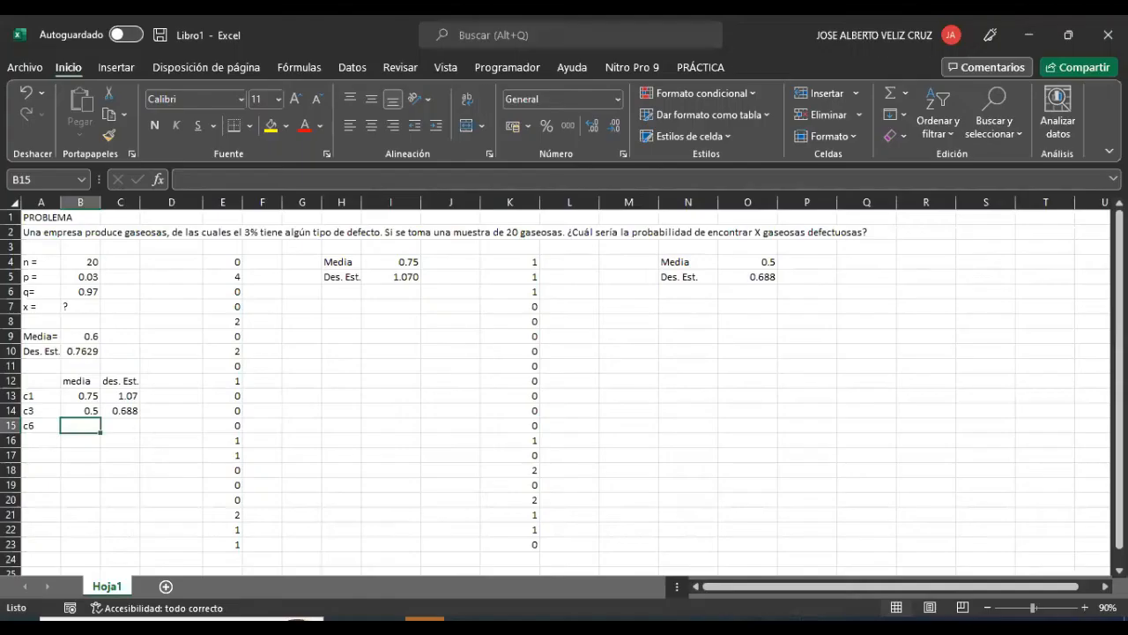
pyautogui.write('0.55')
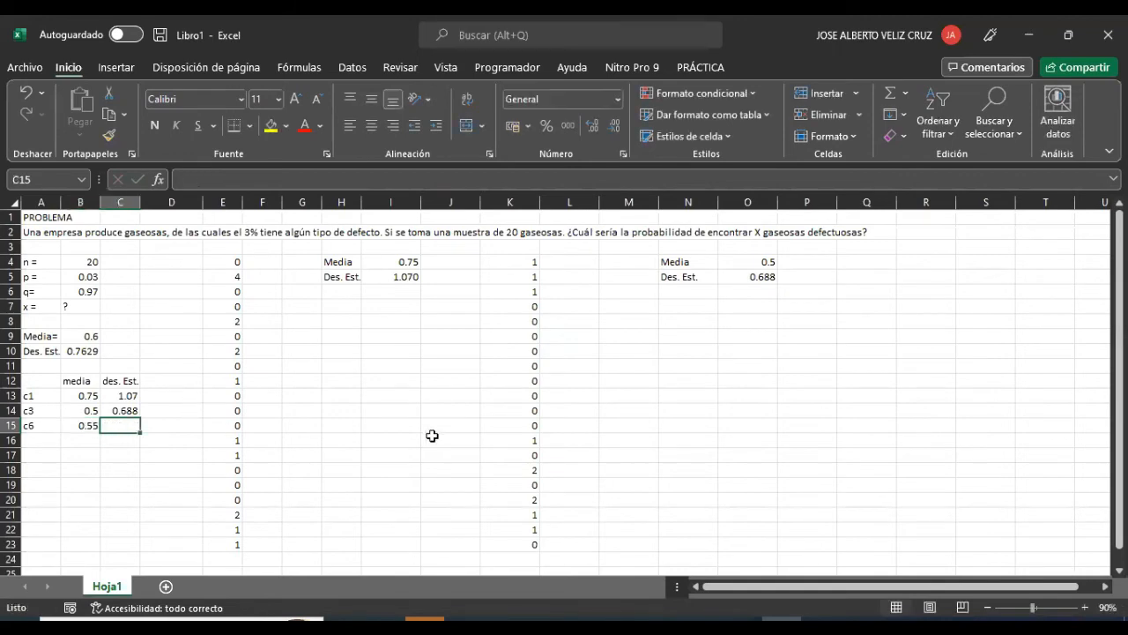
# Check the C6 standard deviation in Minitab and enter 0.759 in C15 of the Excel table
pyautogui.click(718, 620)
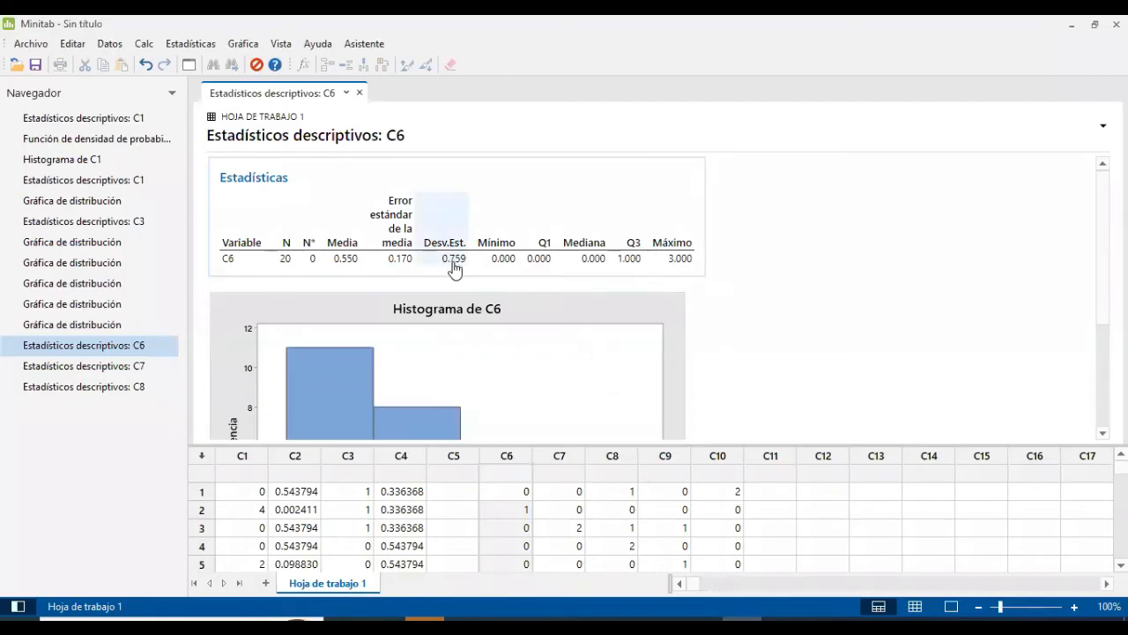
pyautogui.click(777, 619)
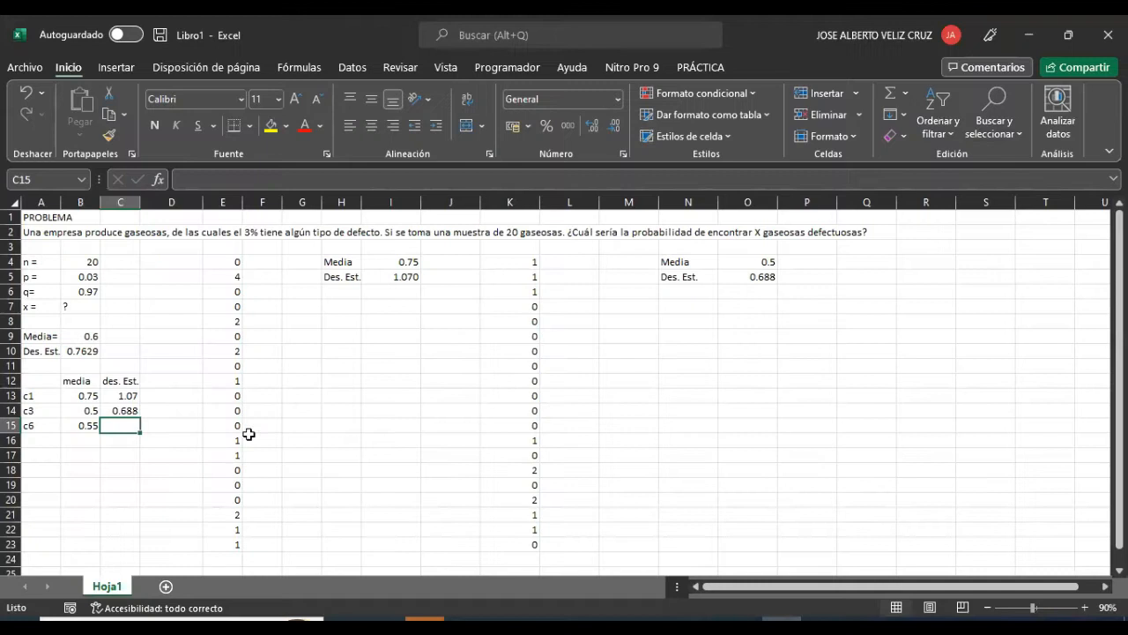
pyautogui.write('0.759')
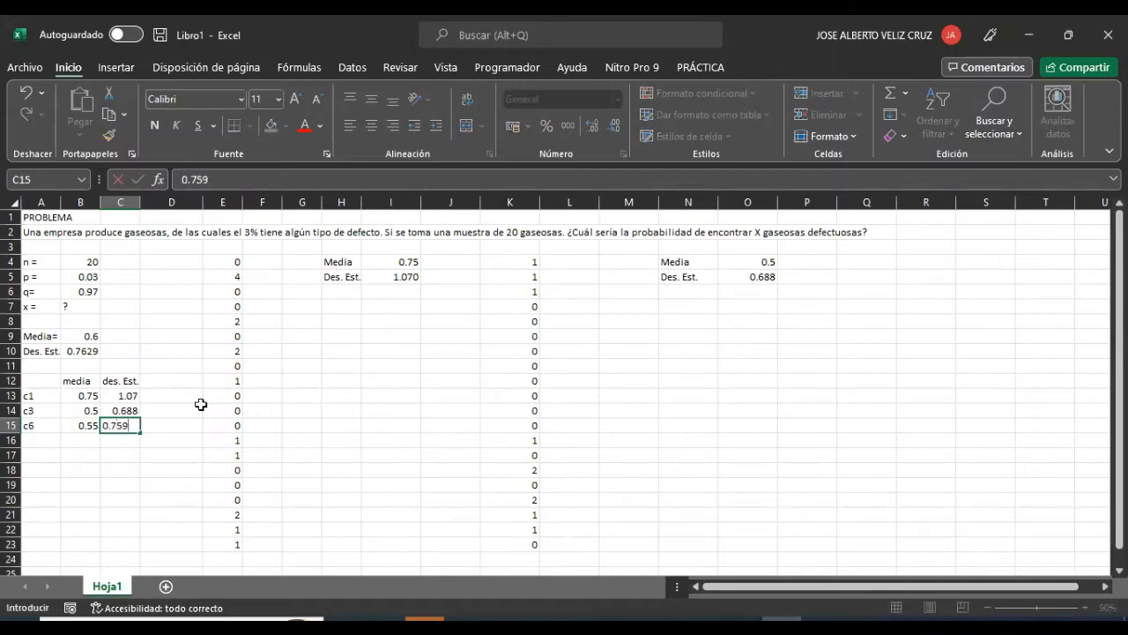
# Add the sample labels c7, c8, c9 and c10 in cells A16 to A19, below c6
pyautogui.press('Return')
pyautogui.write('c7')
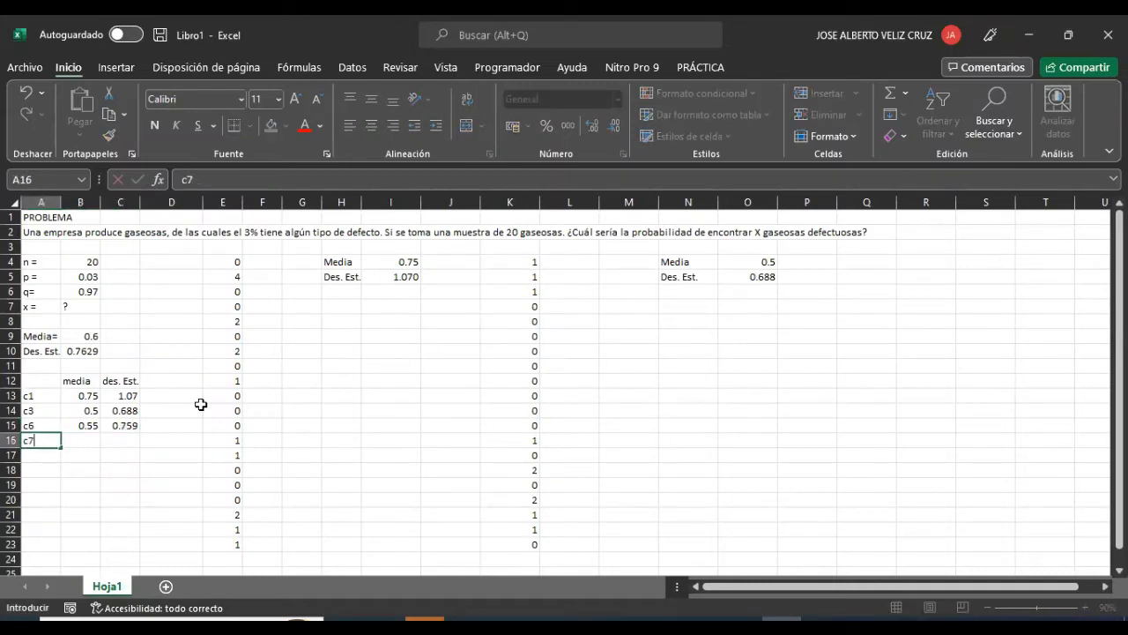
pyautogui.press('Return')
pyautogui.write('c8')
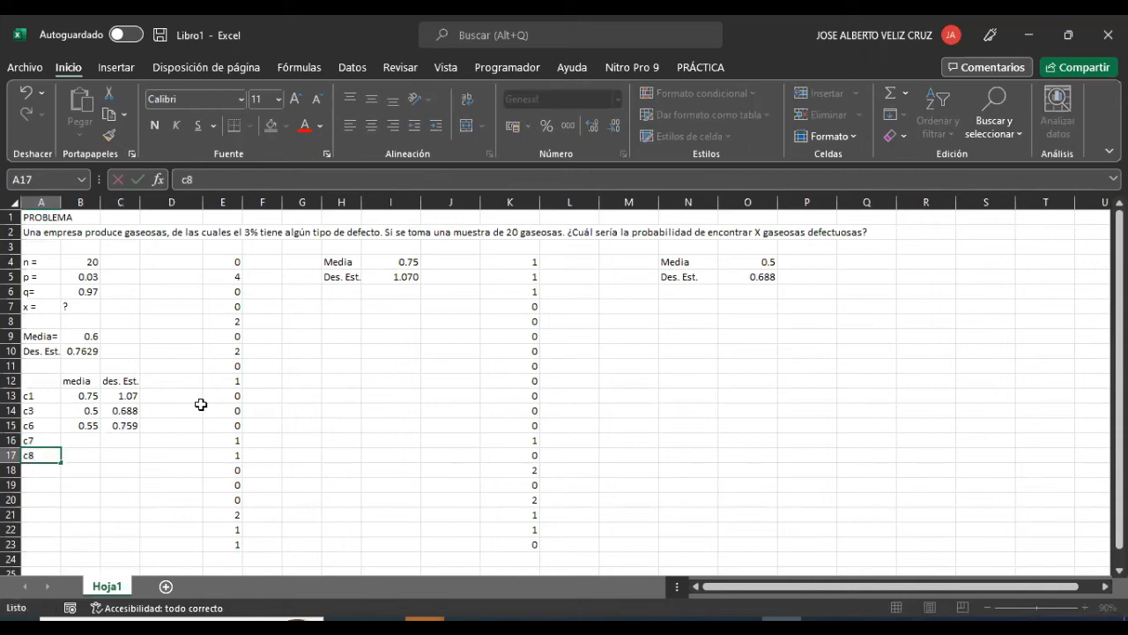
pyautogui.press('Return')
pyautogui.write('c9')
pyautogui.press('Return')
pyautogui.write('c10')
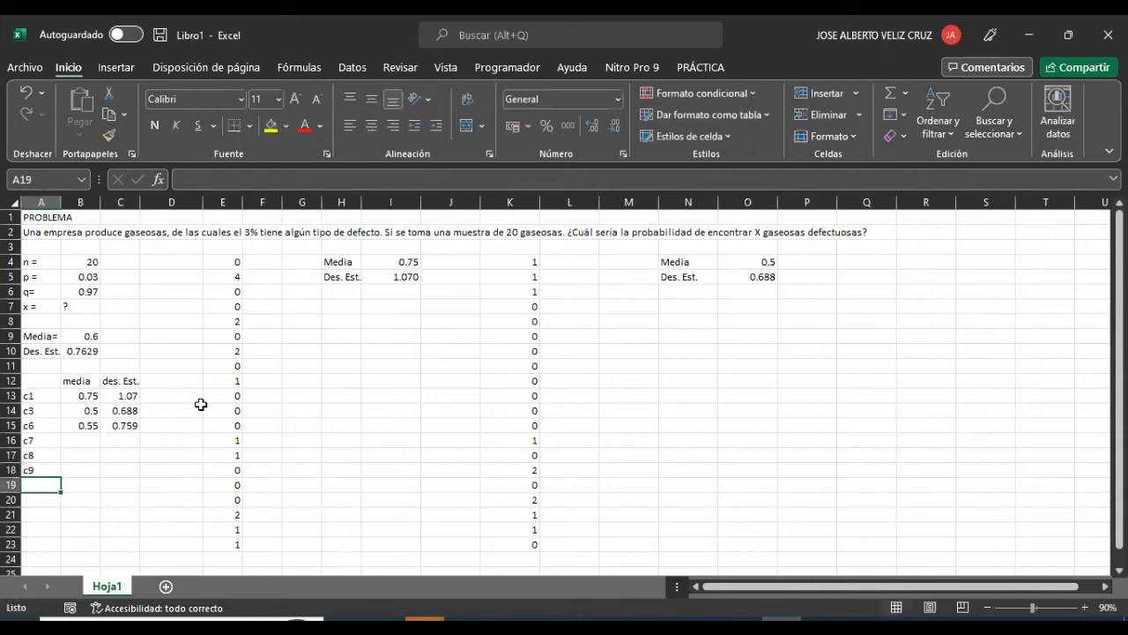
pyautogui.press('Tab')
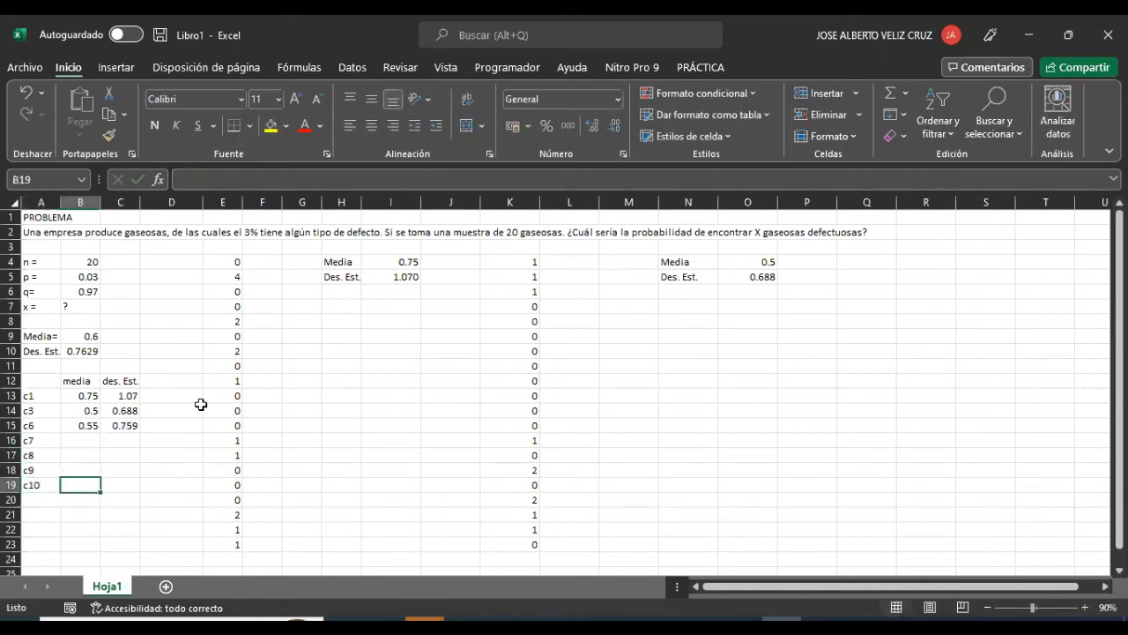
# Place the workbook side by side with Minitab and display the descriptive statistics output for C7
pyautogui.press('Up')
pyautogui.press('Up')
pyautogui.press('Up')
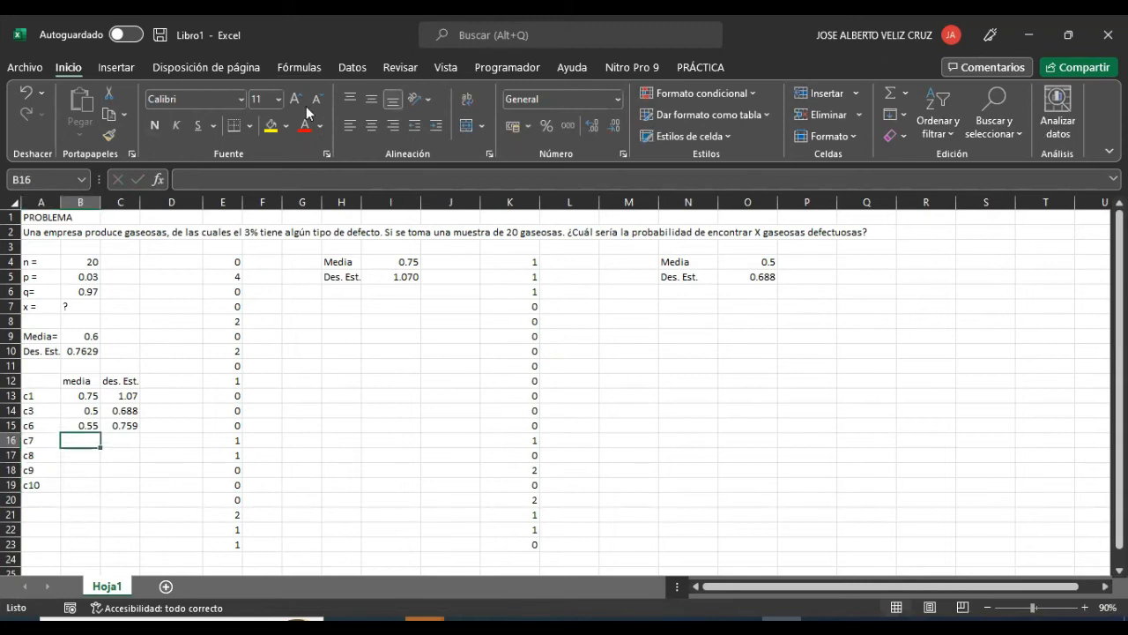
pyautogui.press('super+Left')
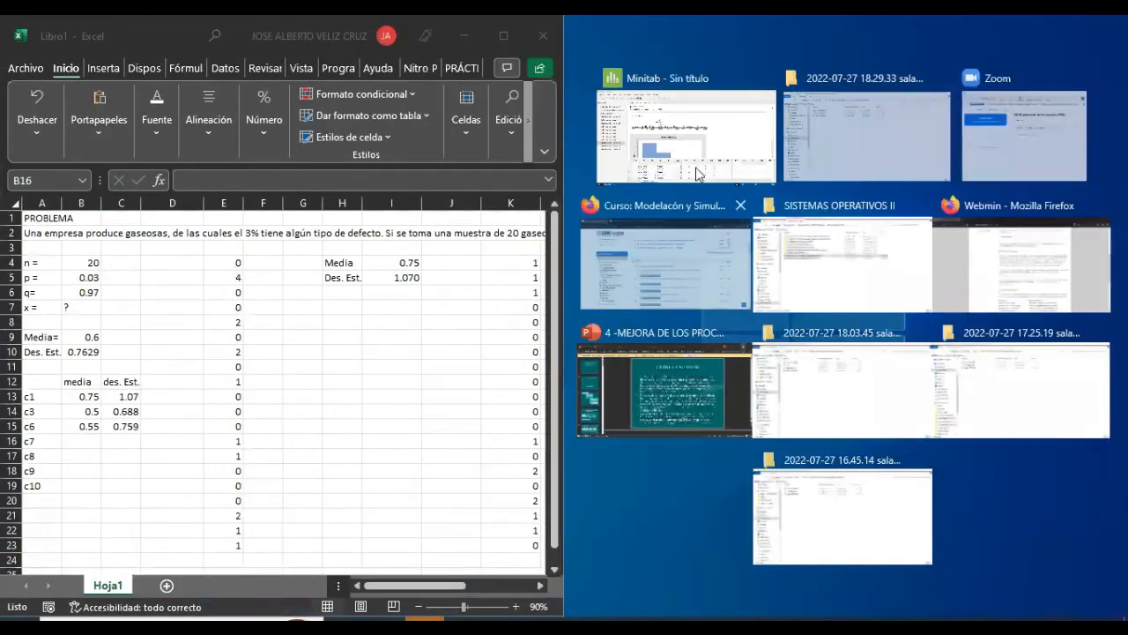
pyautogui.click(681, 156)
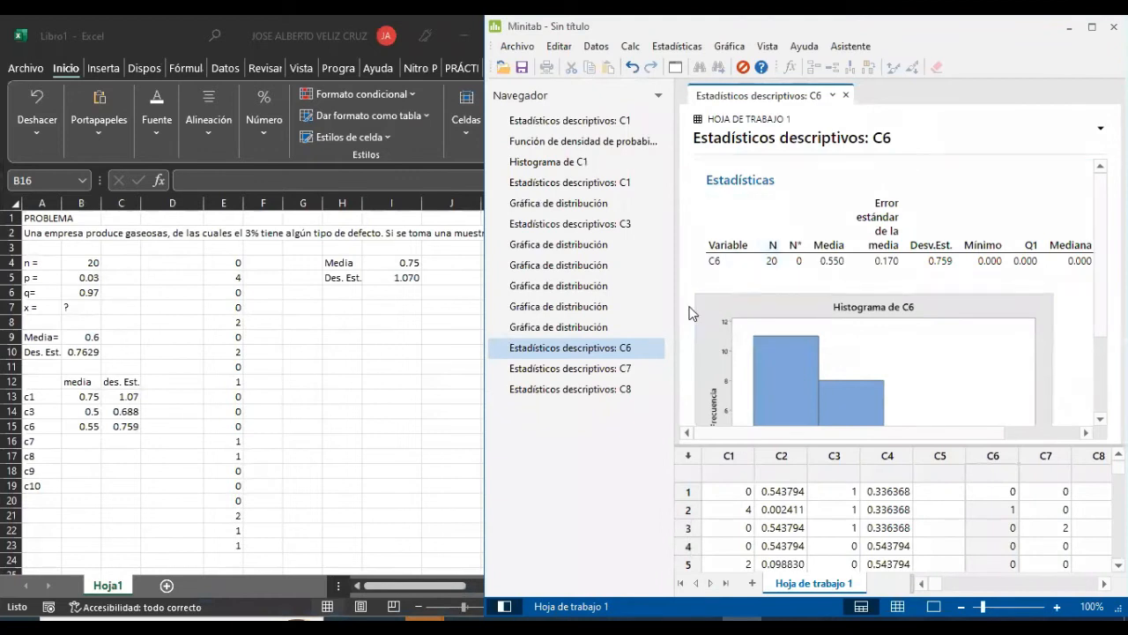
pyautogui.click(597, 368)
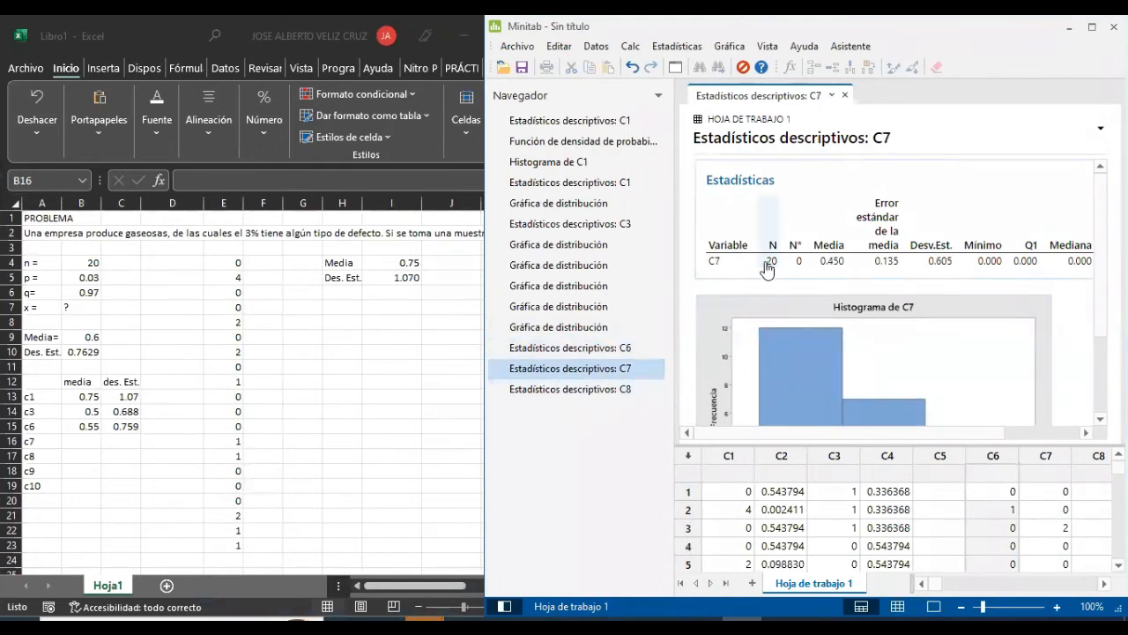
# Back in Excel, enter the mean 0.450 and the standard deviation 0.605 in the c7 row
pyautogui.click(79, 445)
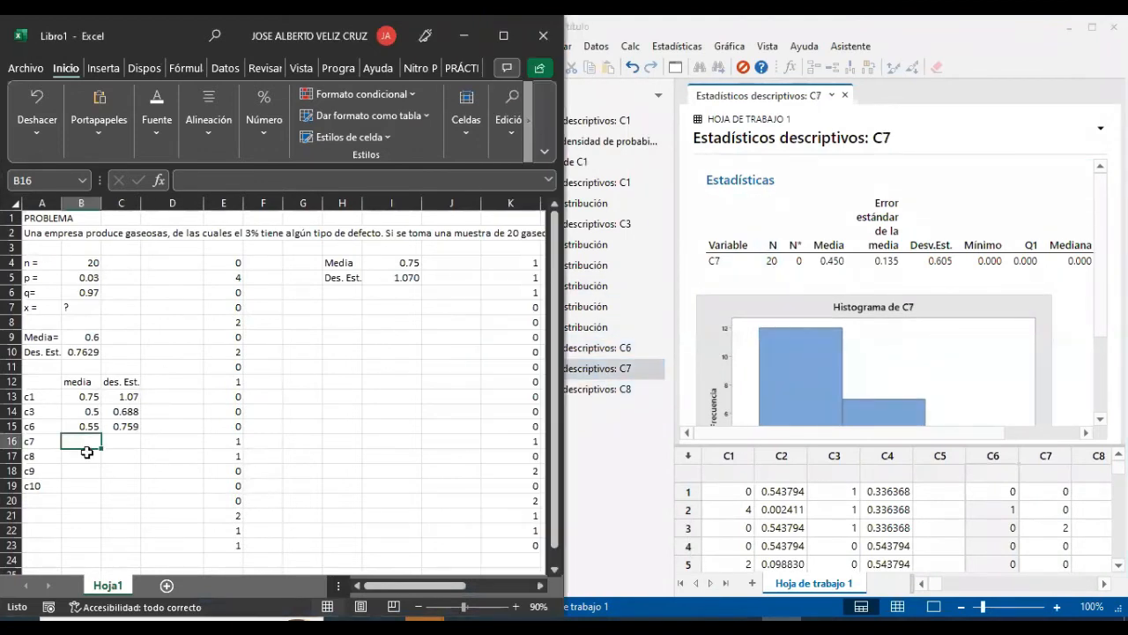
pyautogui.write('0.450')
pyautogui.press('Tab')
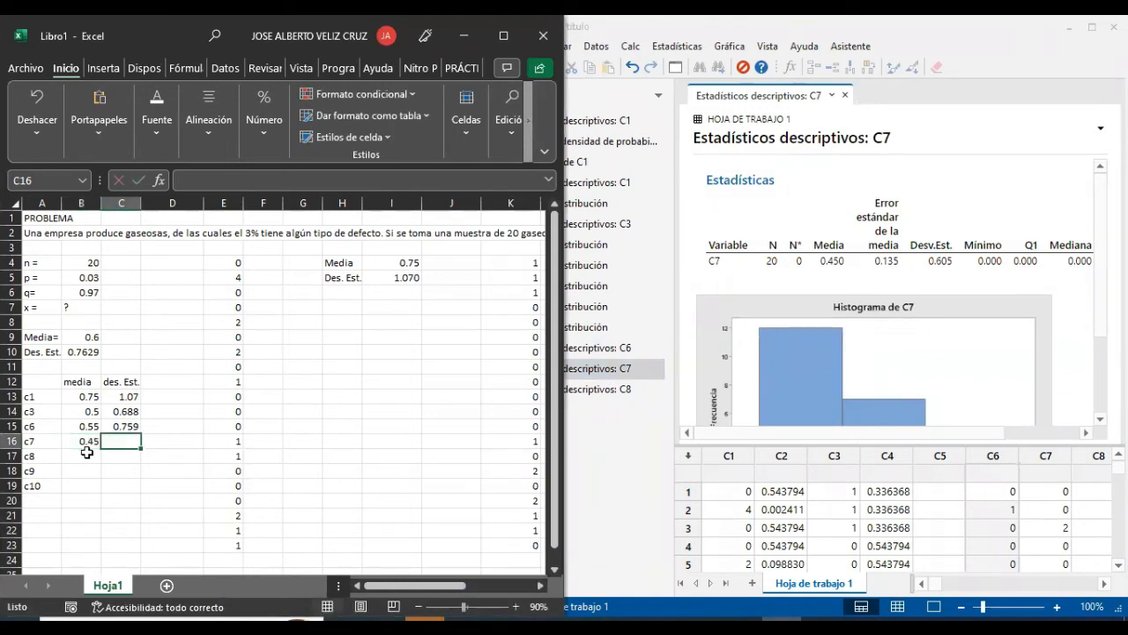
pyautogui.write('0.605')
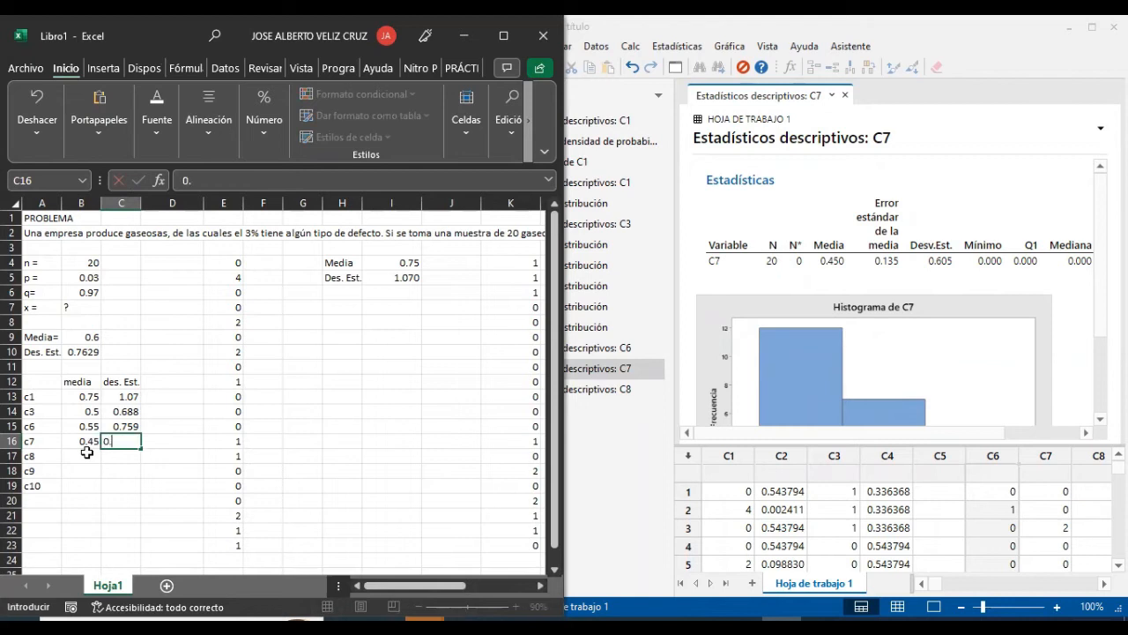
pyautogui.press('Return')
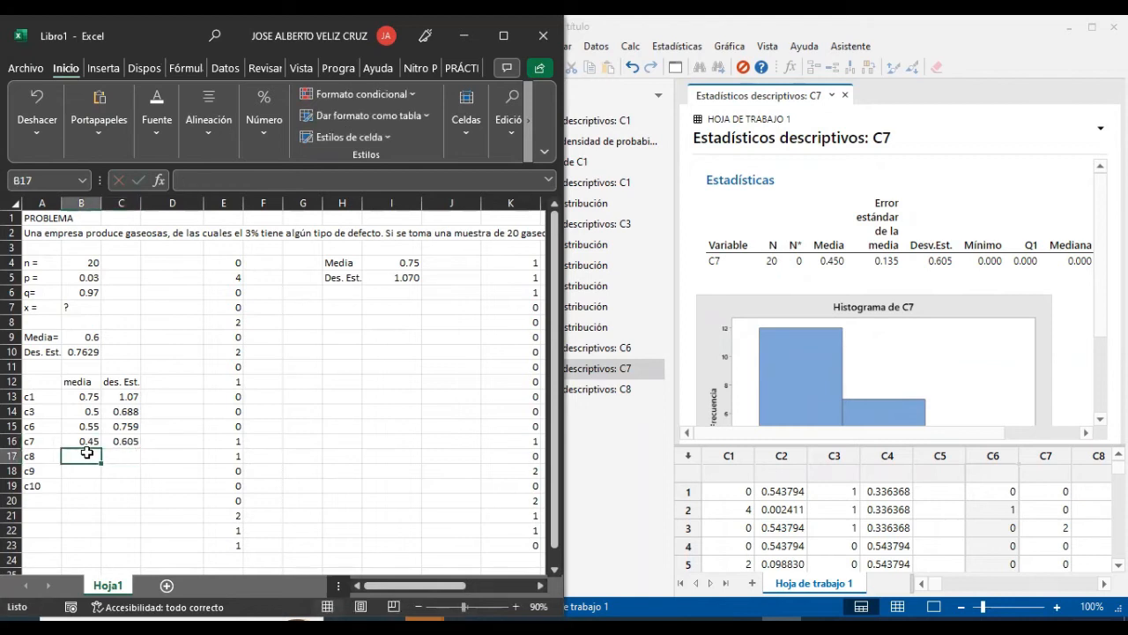
# Display Minitab's descriptive statistics for C8 and enter the mean 0.65 and standard deviation 0.875 in Excel's c8 row
pyautogui.click(616, 391)
pyautogui.click(77, 456)
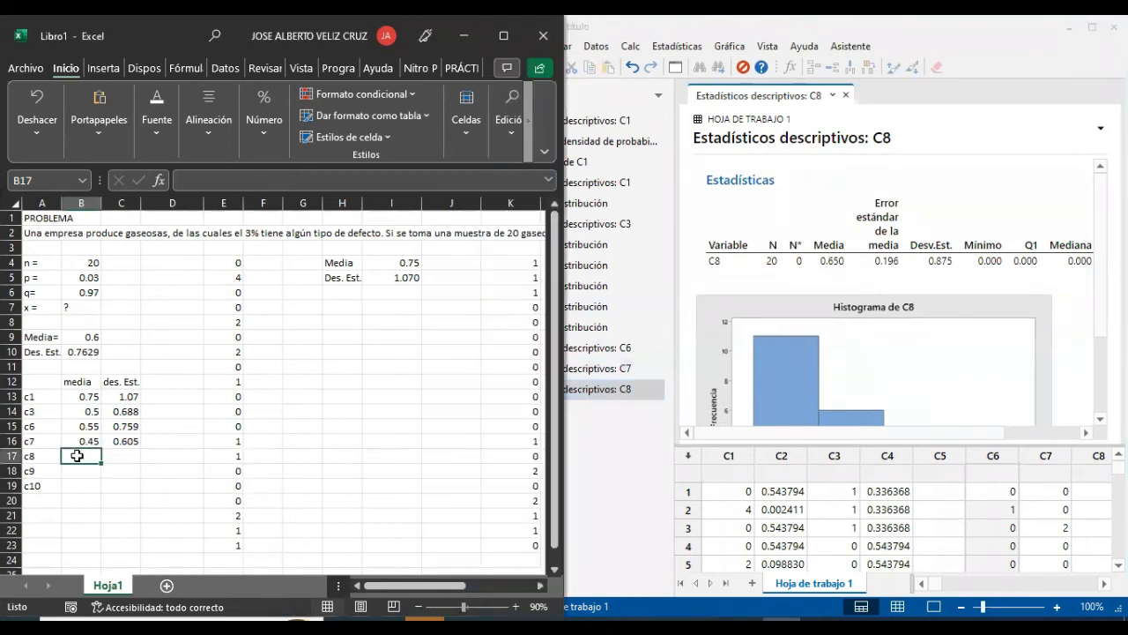
pyautogui.write('0.65')
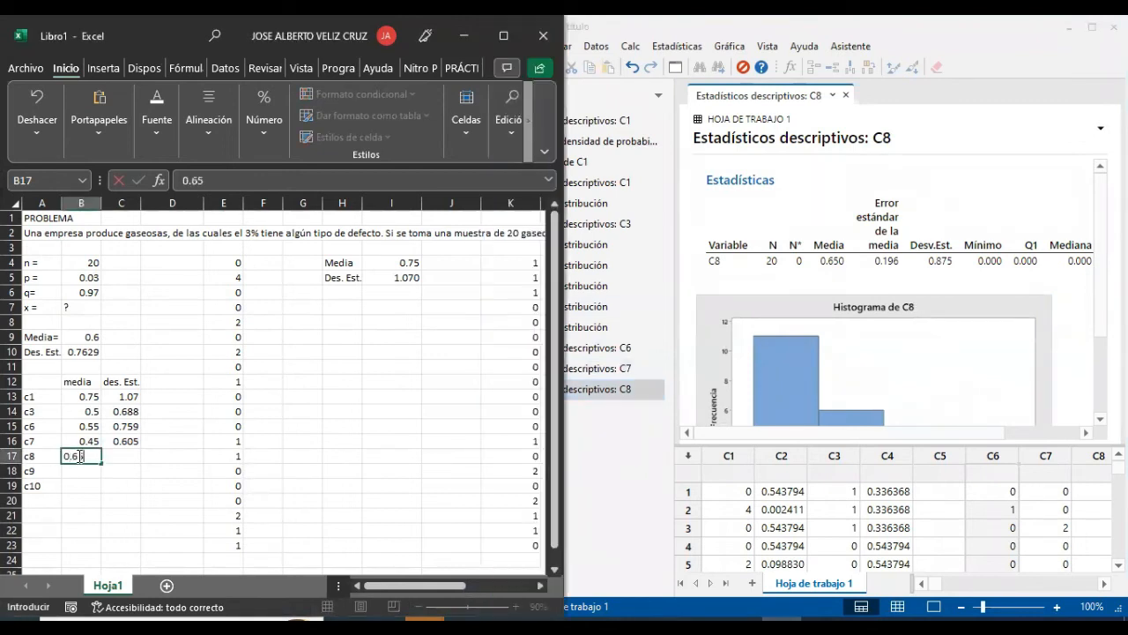
pyautogui.press('Tab')
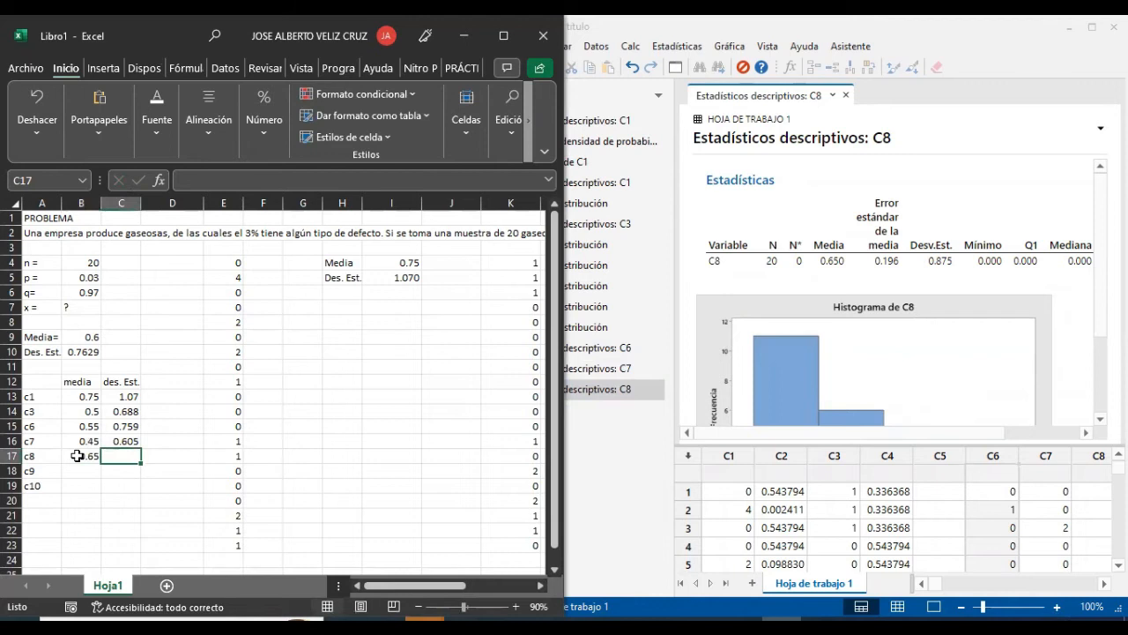
pyautogui.write('0.875')
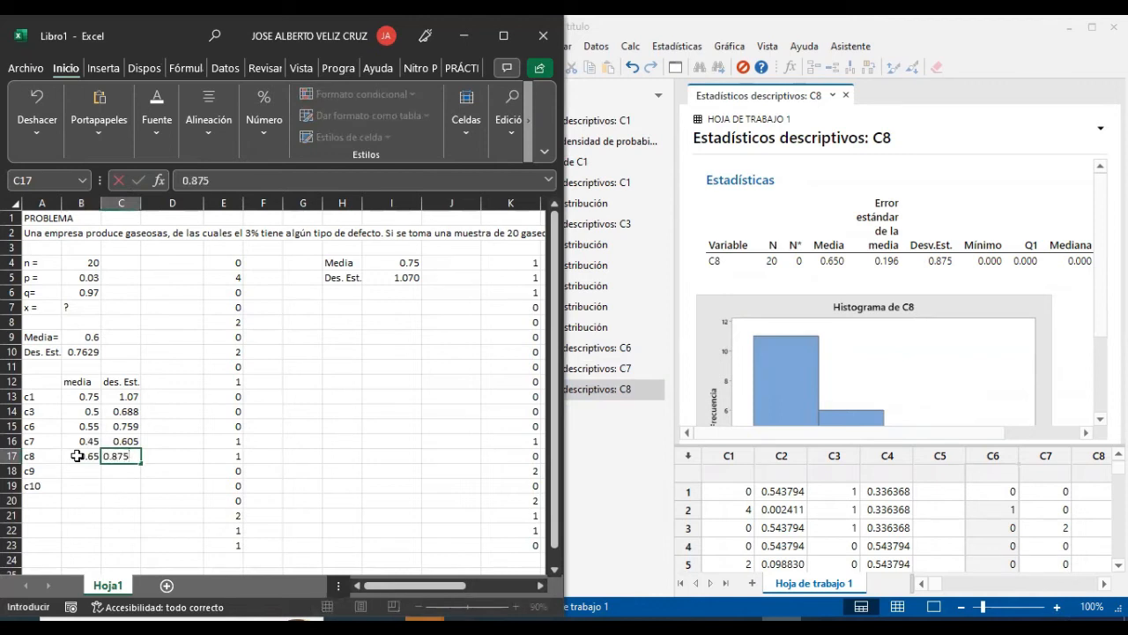
pyautogui.press('Return')
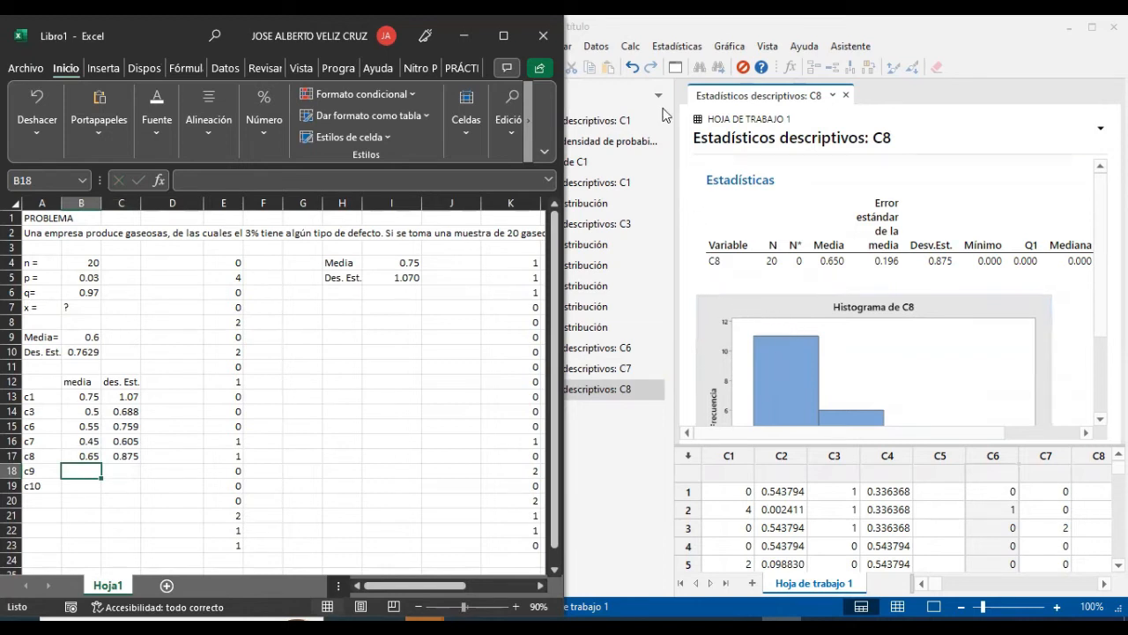
# In Minitab, generate the basic descriptive statistics with C9 as the variable
pyautogui.click(677, 46)
pyautogui.moveTo(714, 65)
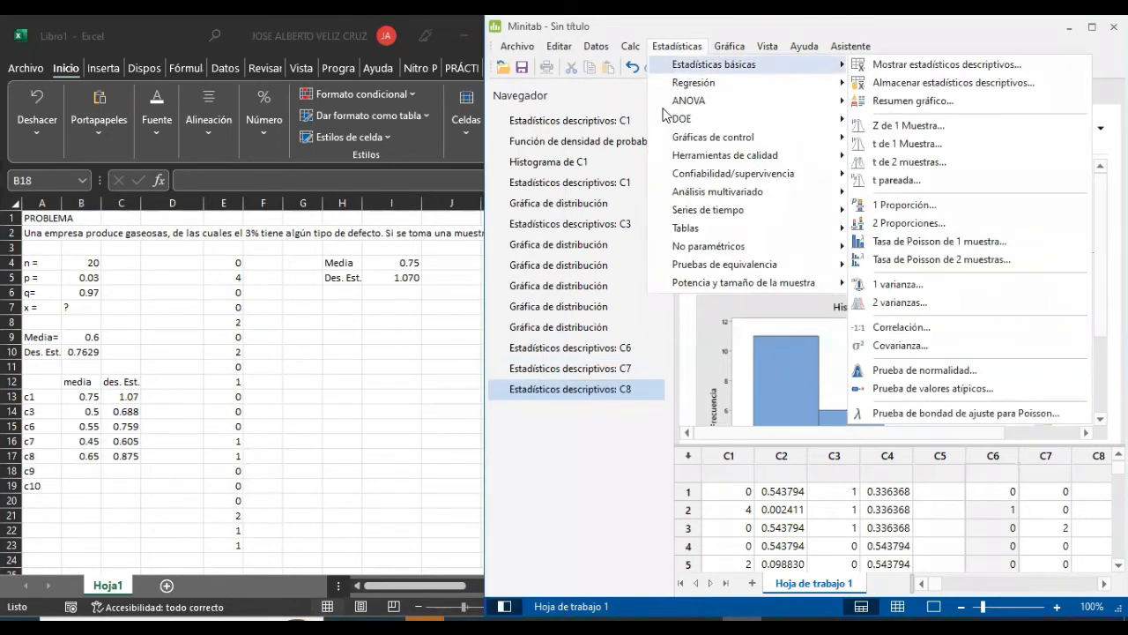
pyautogui.press('Return')
pyautogui.click(811, 220)
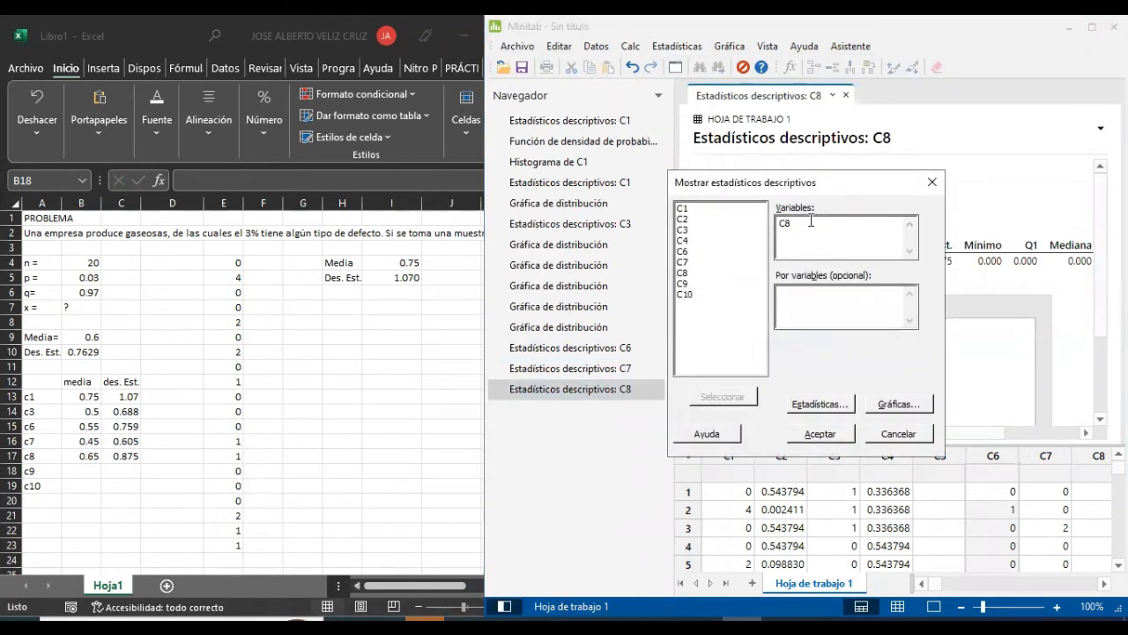
pyautogui.press('BackSpace')
pyautogui.write('9')
pyautogui.click(820, 434)
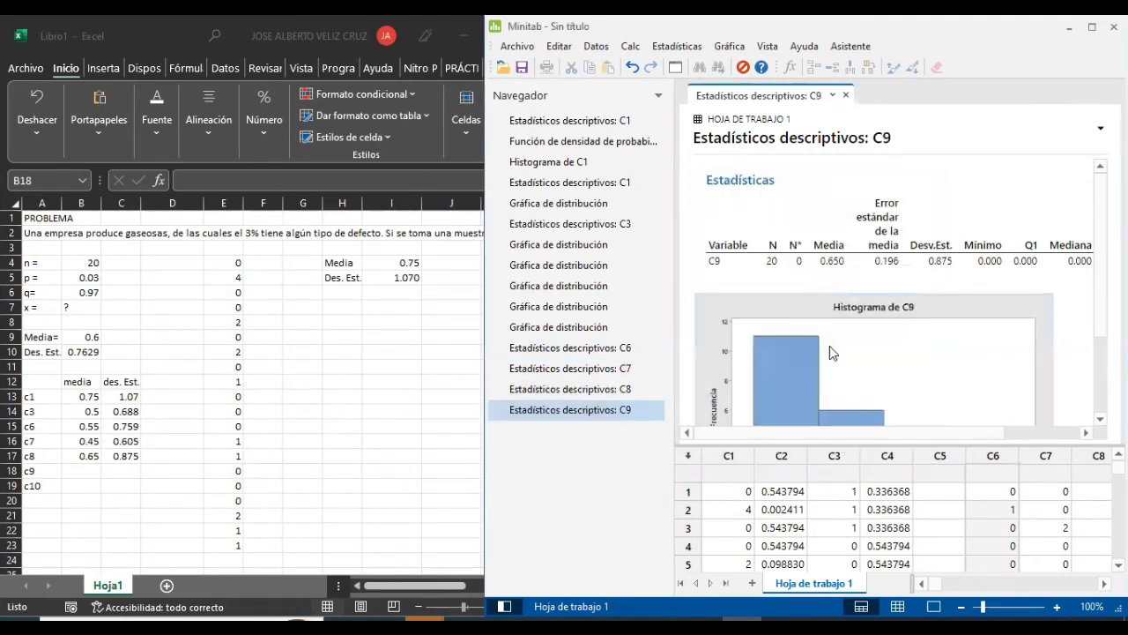
# Back in Excel, enter the mean 0.650 and the standard deviation 0.875 in the c9 row
pyautogui.click(85, 471)
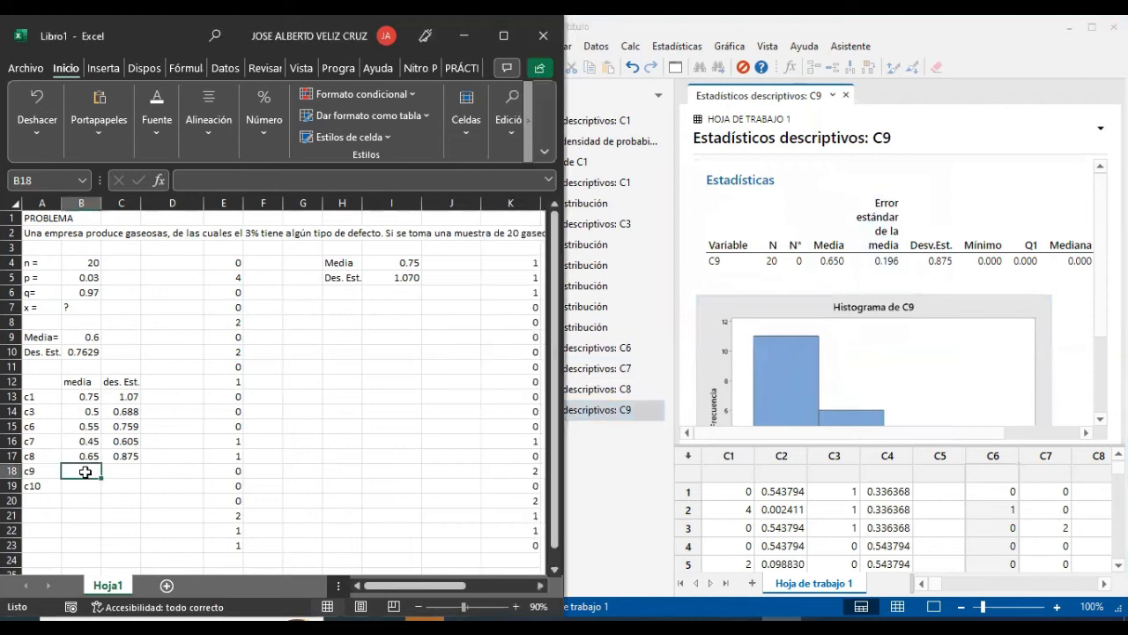
pyautogui.write('0.650')
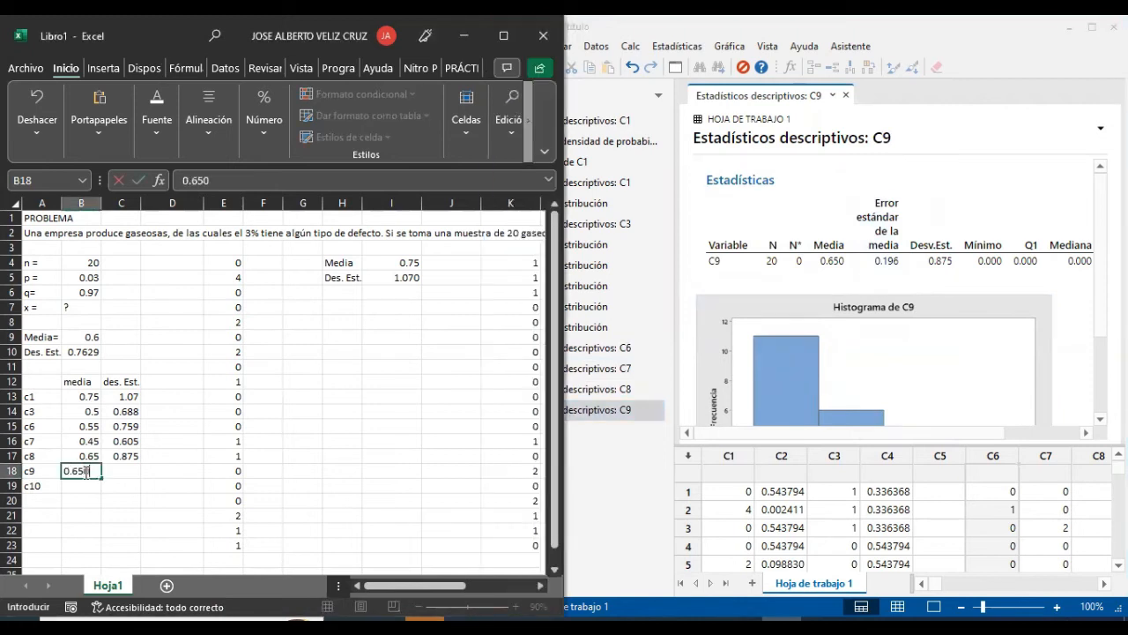
pyautogui.press('Tab')
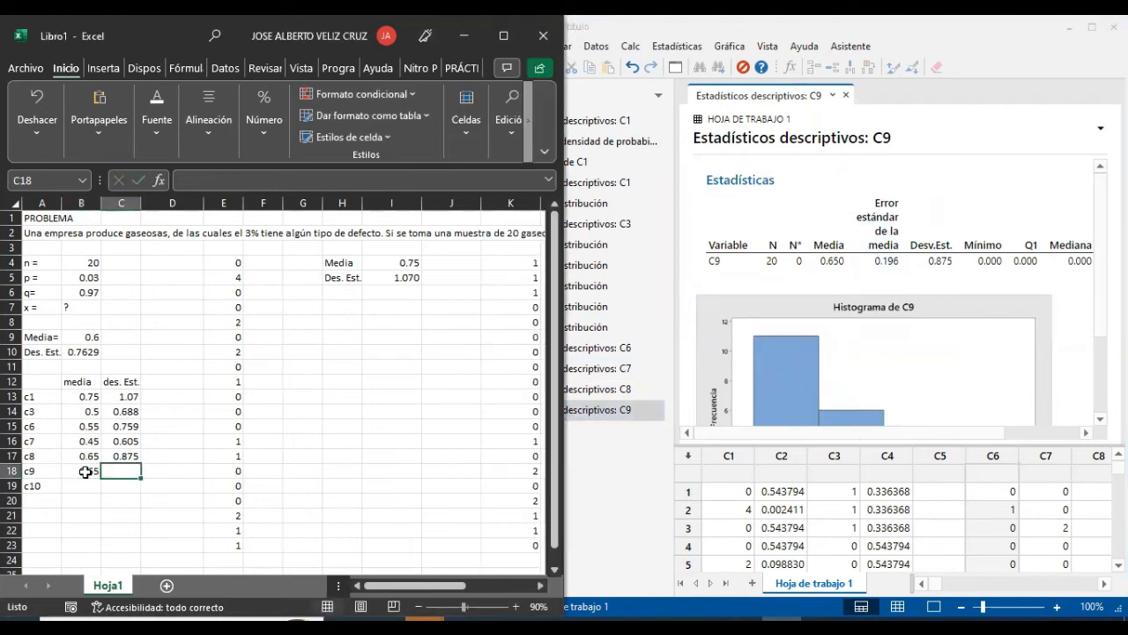
pyautogui.write('0.875')
pyautogui.press('Return')
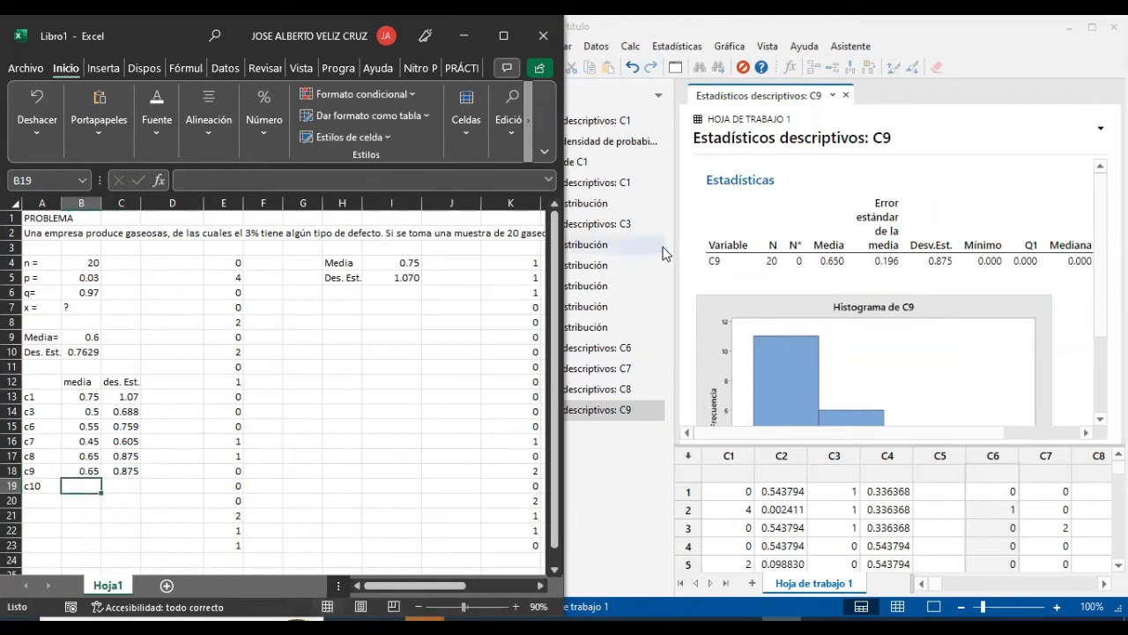
# In Minitab, generate the basic descriptive statistics with C10 as the variable
pyautogui.click(677, 46)
pyautogui.press('Right')
pyautogui.press('Left')
pyautogui.press('Right')
pyautogui.press('Return')
pyautogui.click(811, 225)
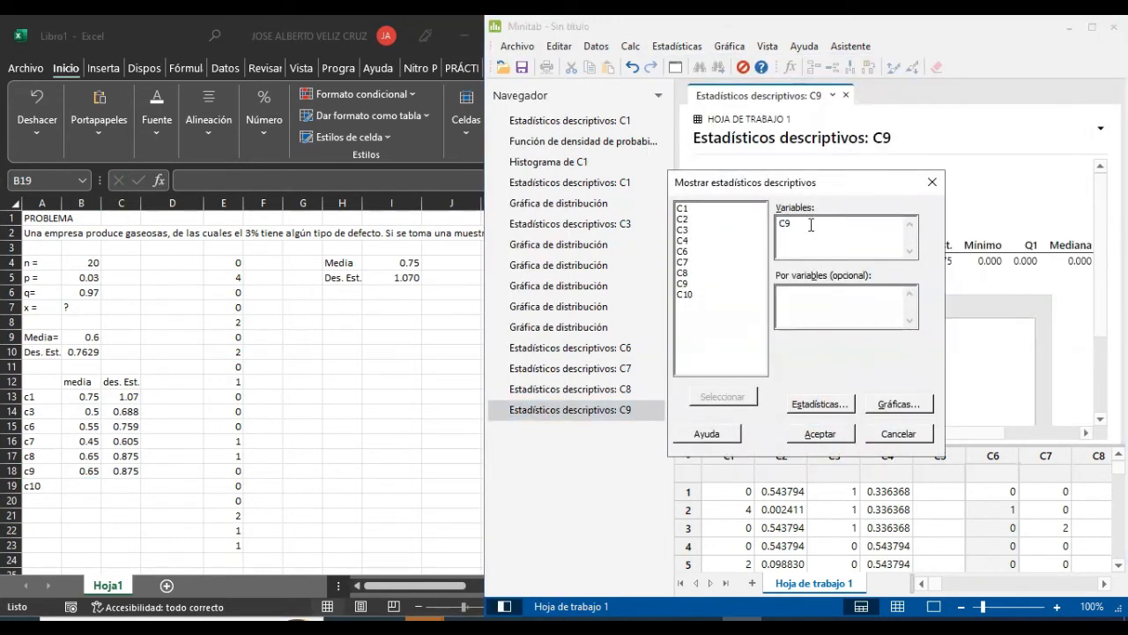
pyautogui.press('BackSpace')
pyautogui.write('10')
pyautogui.click(822, 434)
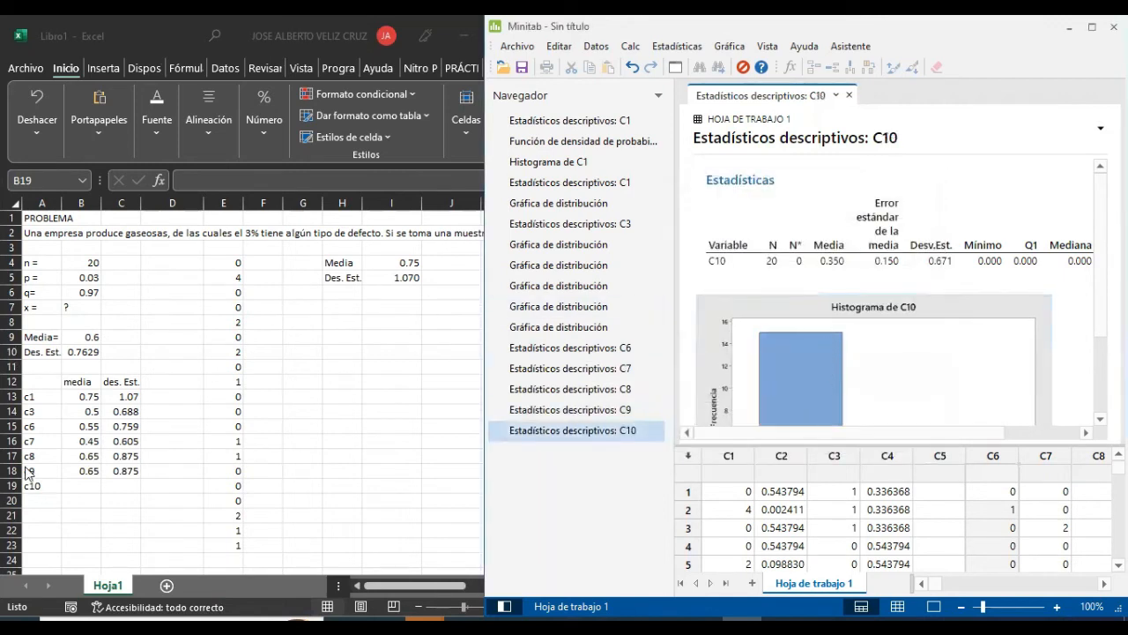
# Back in Excel, enter the mean 0.350 and the standard deviation 0.671 in the c10 row
pyautogui.click(78, 488)
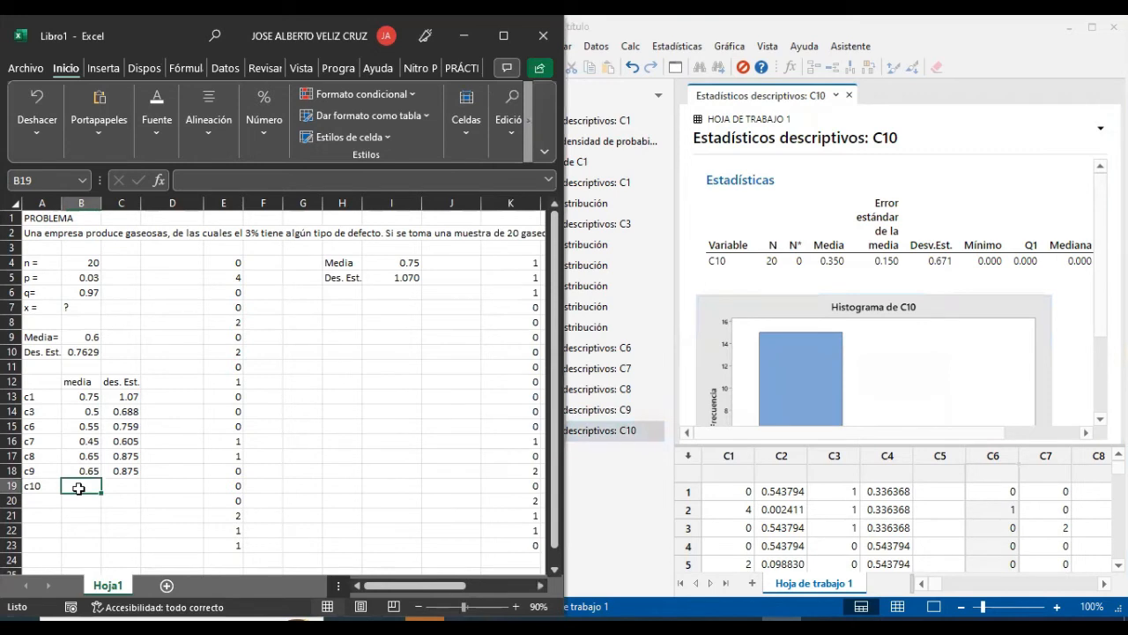
pyautogui.write('0.350')
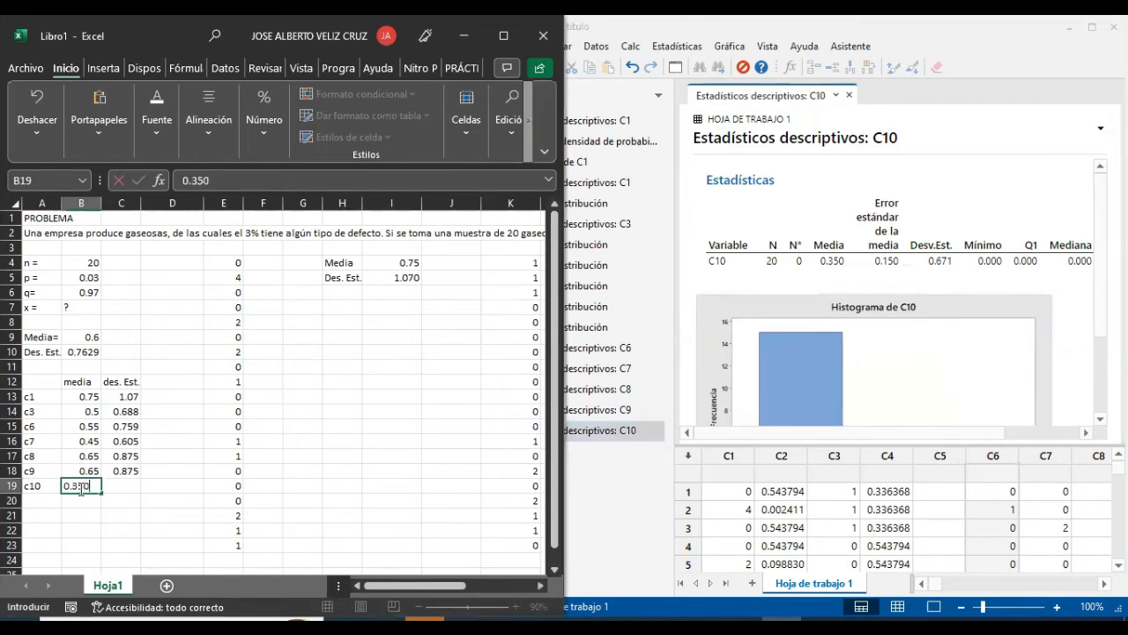
pyautogui.press('Tab')
pyautogui.write('0.')
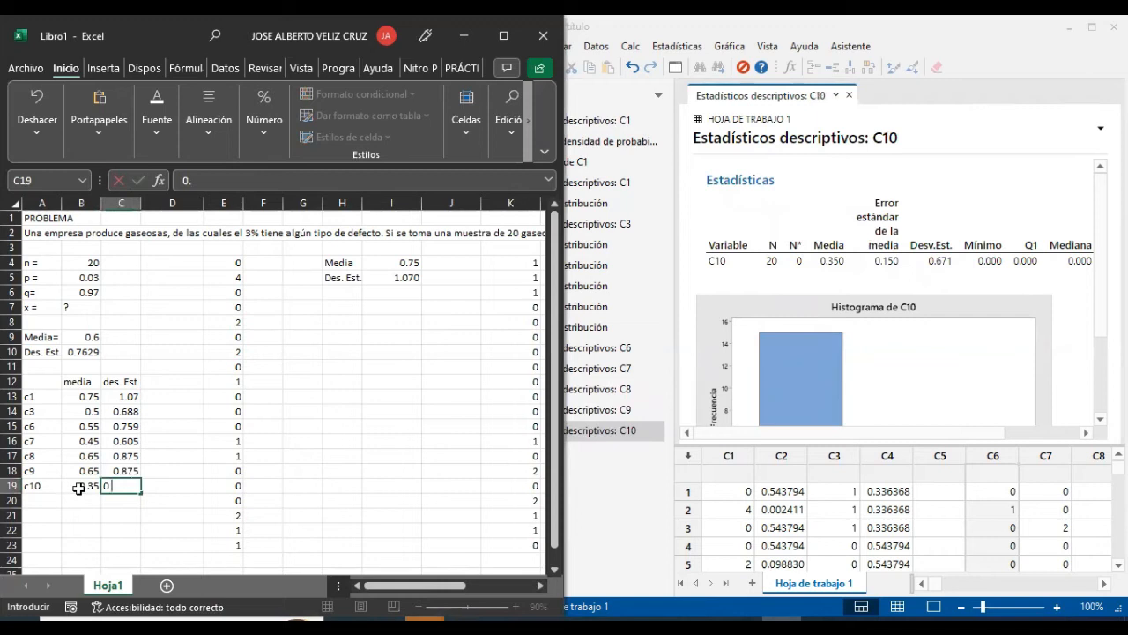
pyautogui.write('671')
pyautogui.press('Return')
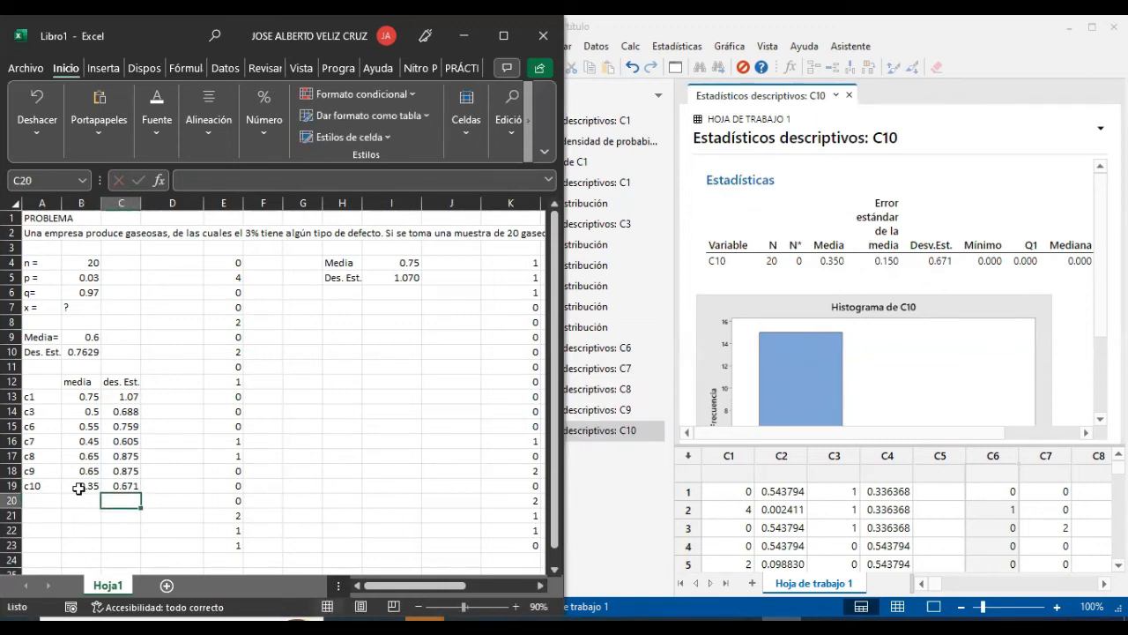
pyautogui.click(236, 396)
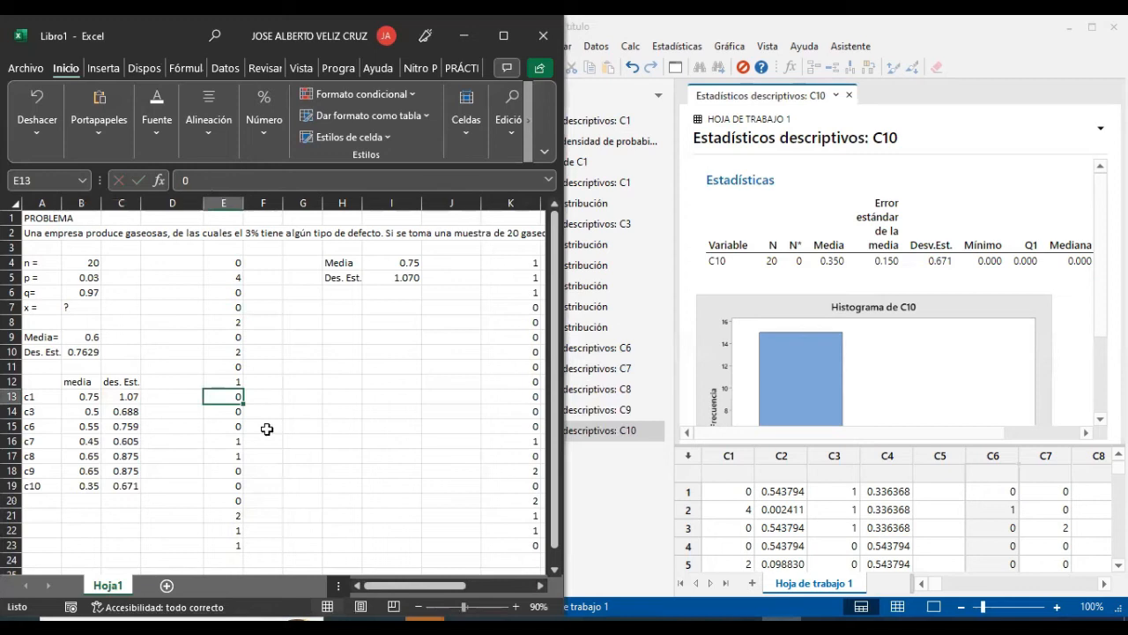
pyautogui.click(77, 336)
pyautogui.click(82, 350)
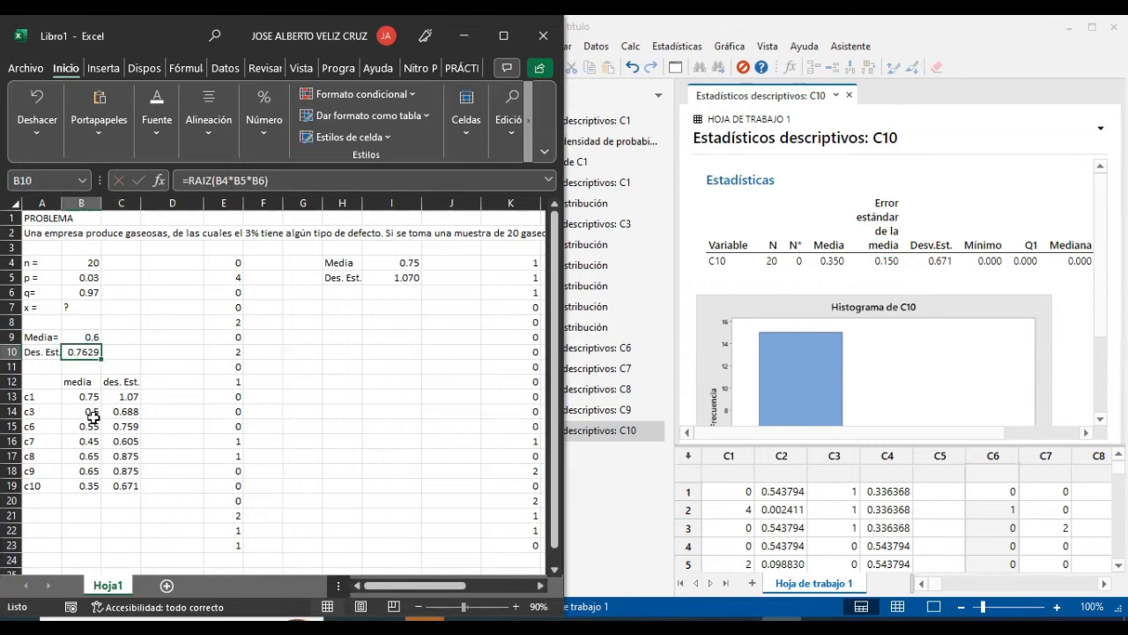
# Apply a Between conditional format to the sample means in B13:B19, highlighting values from 0.550 to 0.650 in light red with dark red text
pyautogui.moveTo(88, 398); pyautogui.dragTo(96, 487)
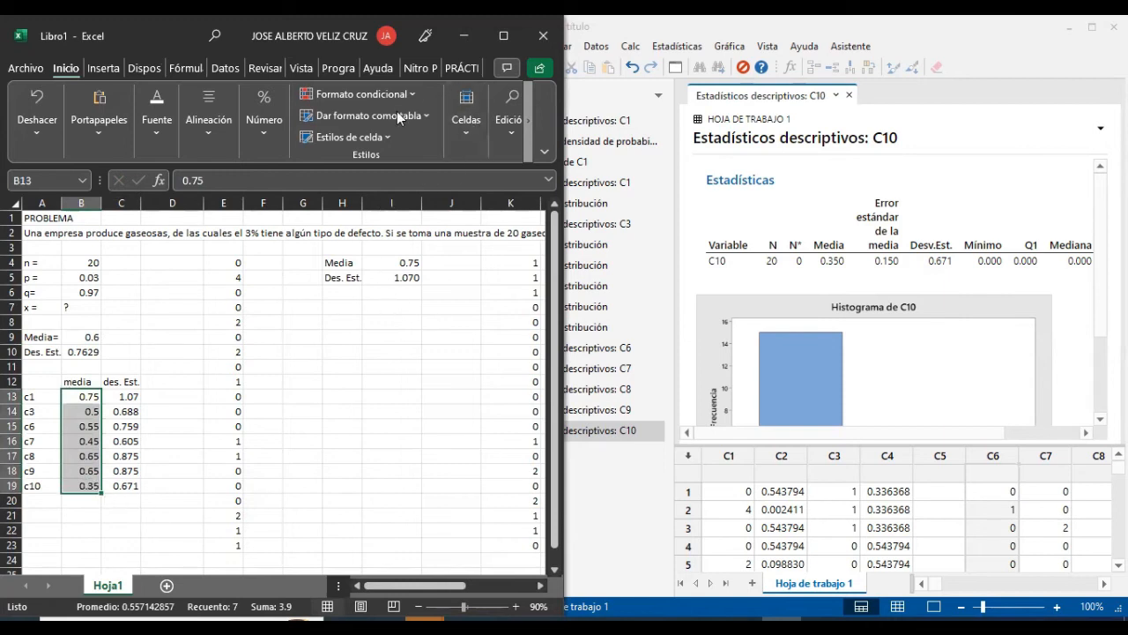
pyautogui.press('super+Up')
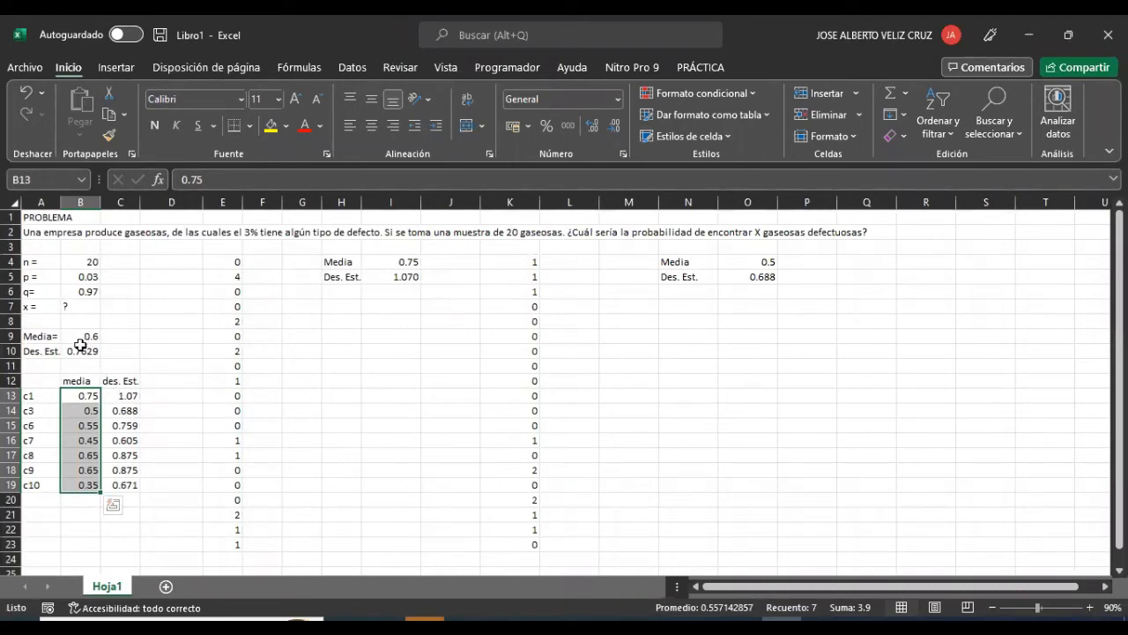
pyautogui.click(737, 94)
pyautogui.moveTo(802, 119)
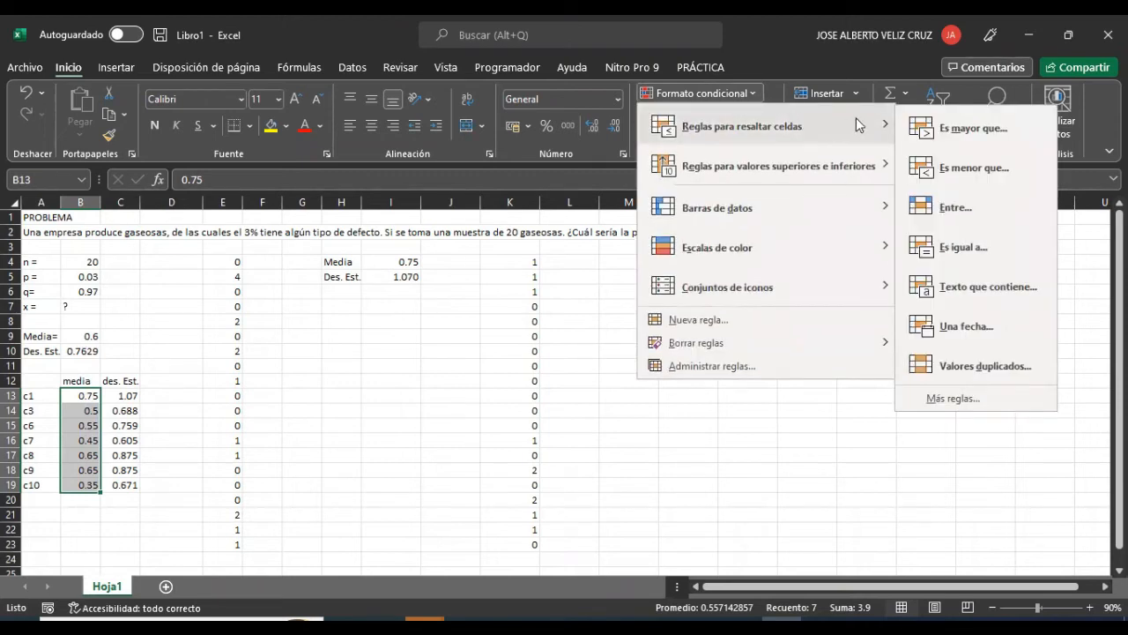
pyautogui.click(958, 206)
pyautogui.click(449, 368)
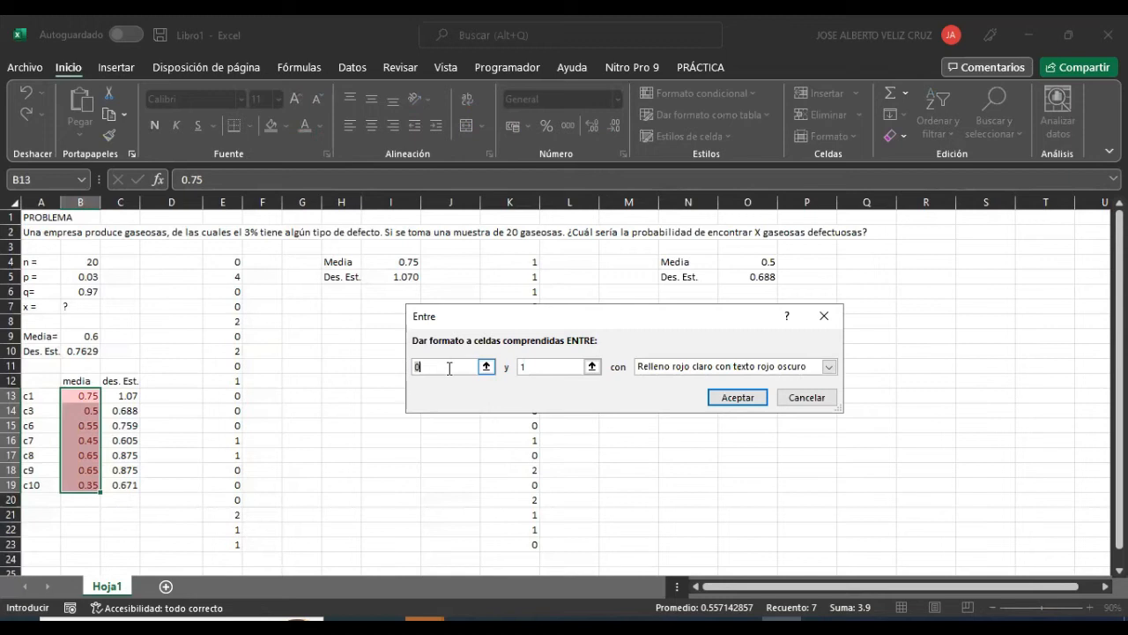
pyautogui.write('0.550')
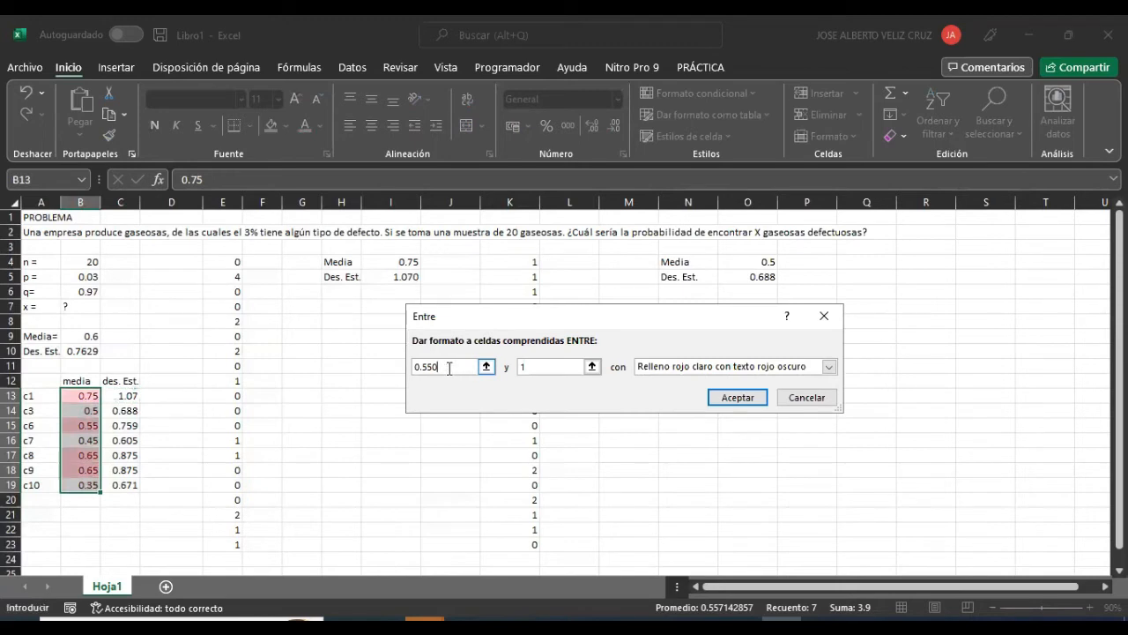
pyautogui.press('BackSpace')
pyautogui.write('0')
pyautogui.write('0.550')
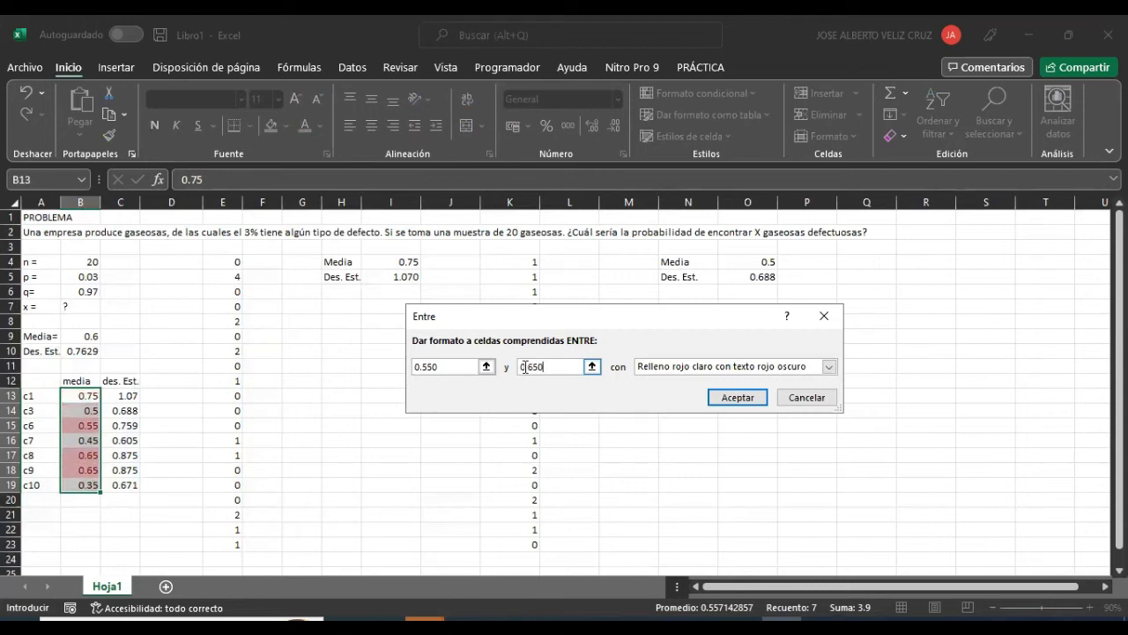
pyautogui.click(737, 398)
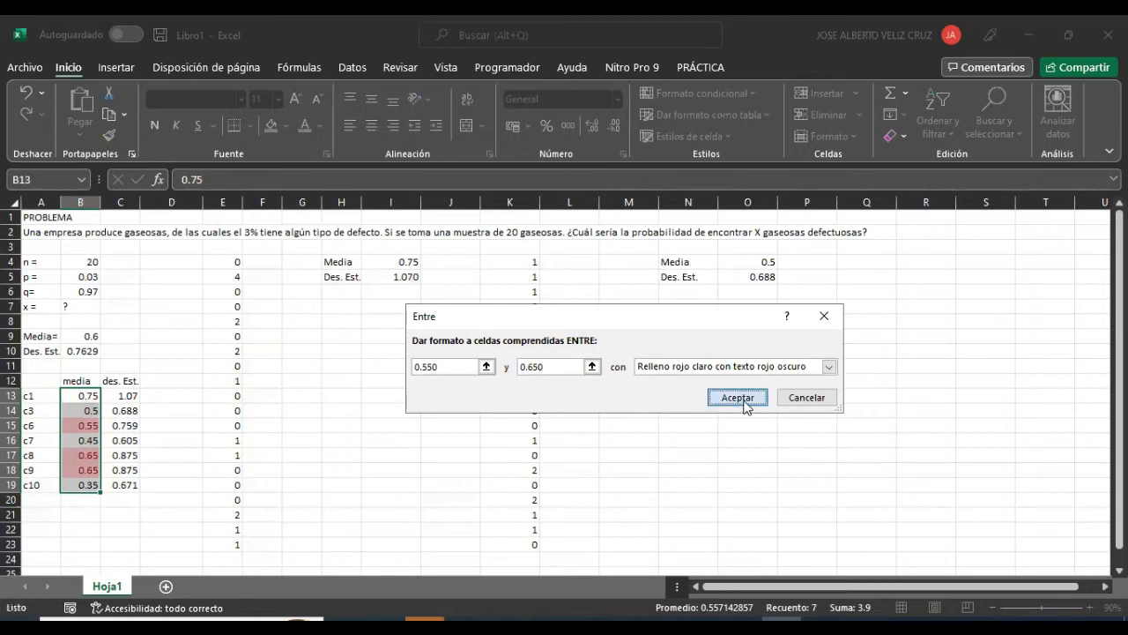
pyautogui.click(175, 424)
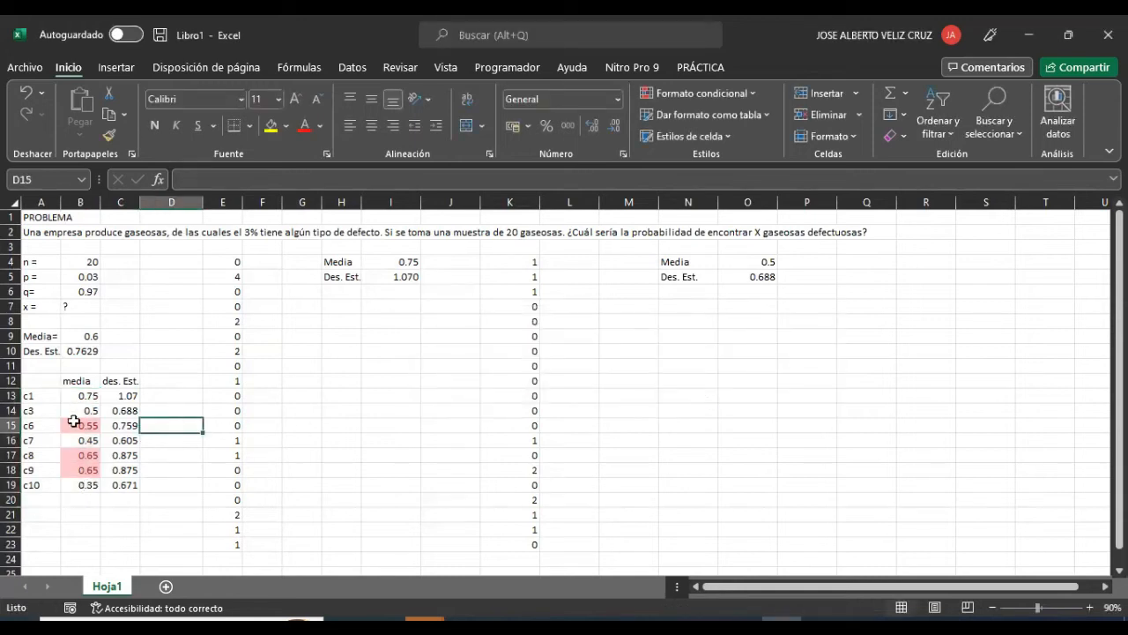
# Review the c6, c8 and c9 rows, whose means fall within the highlighted range
pyautogui.click(11, 424)
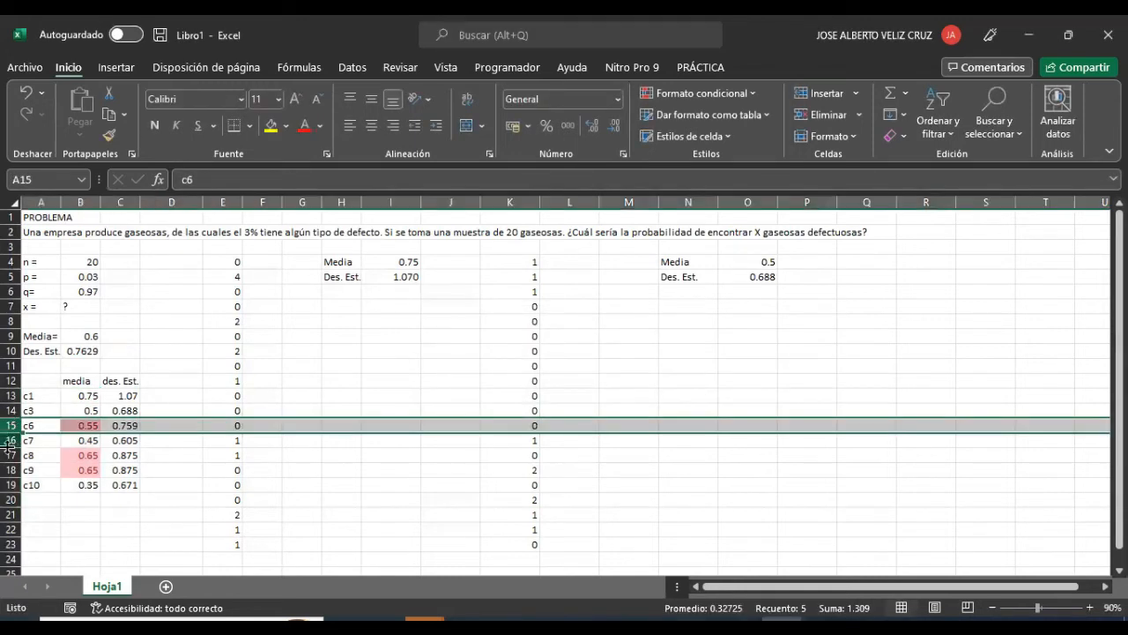
pyautogui.click(11, 455)
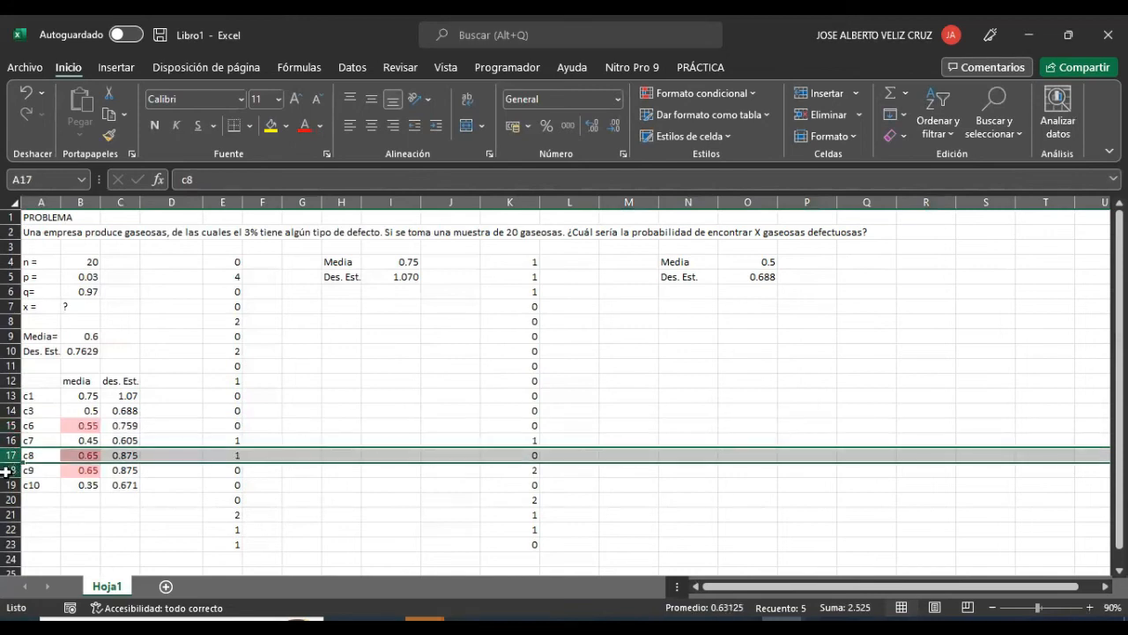
pyautogui.click(10, 470)
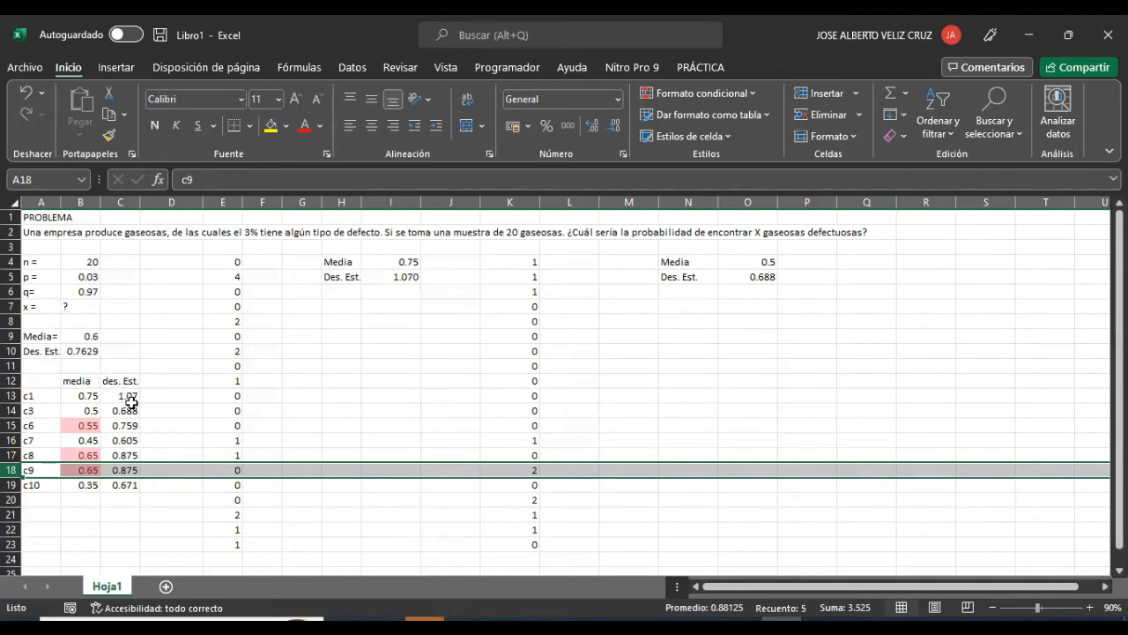
# Apply a Between conditional format to the standard deviations in C13:C19, highlighting values from 0.70 to 0.8 in light red with dark red text
pyautogui.moveTo(124, 396); pyautogui.dragTo(126, 487)
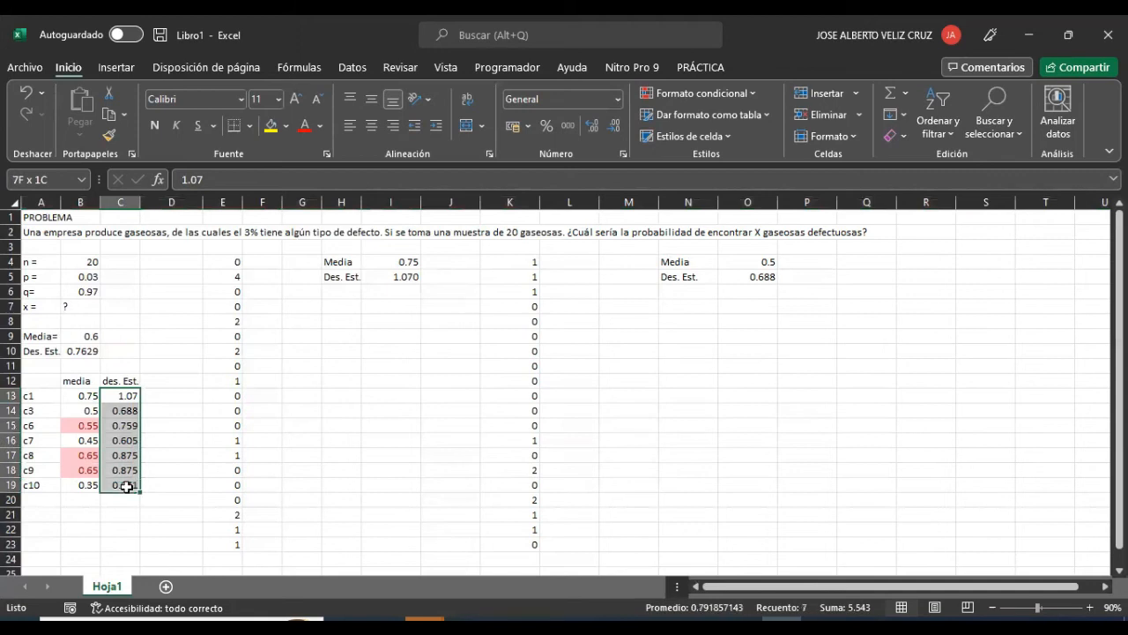
pyautogui.click(738, 93)
pyautogui.moveTo(773, 137)
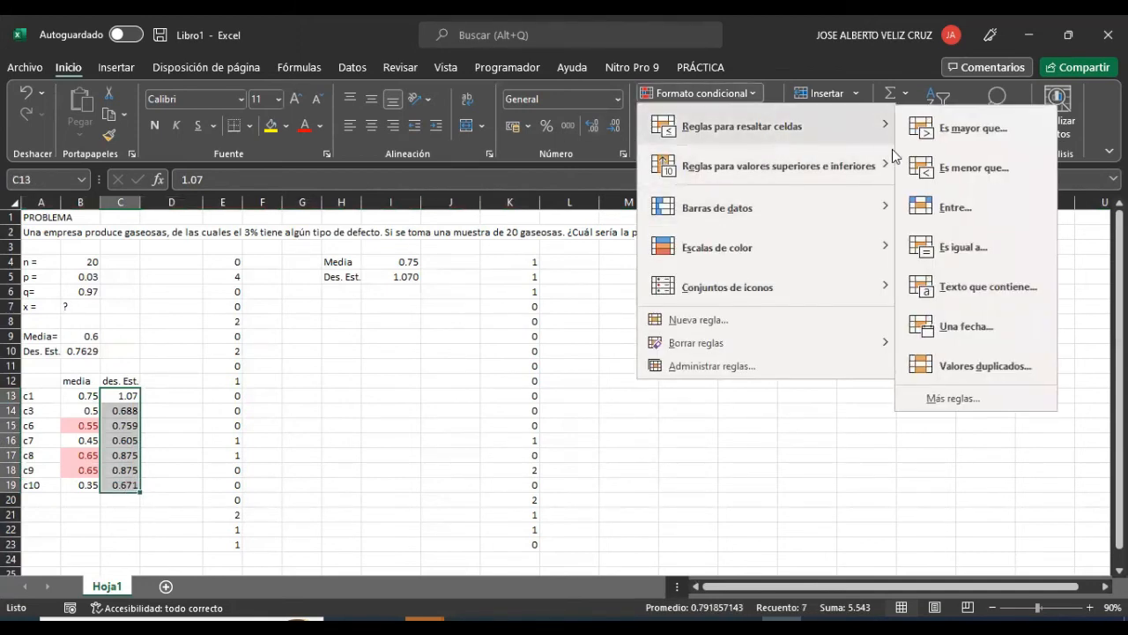
pyautogui.click(945, 206)
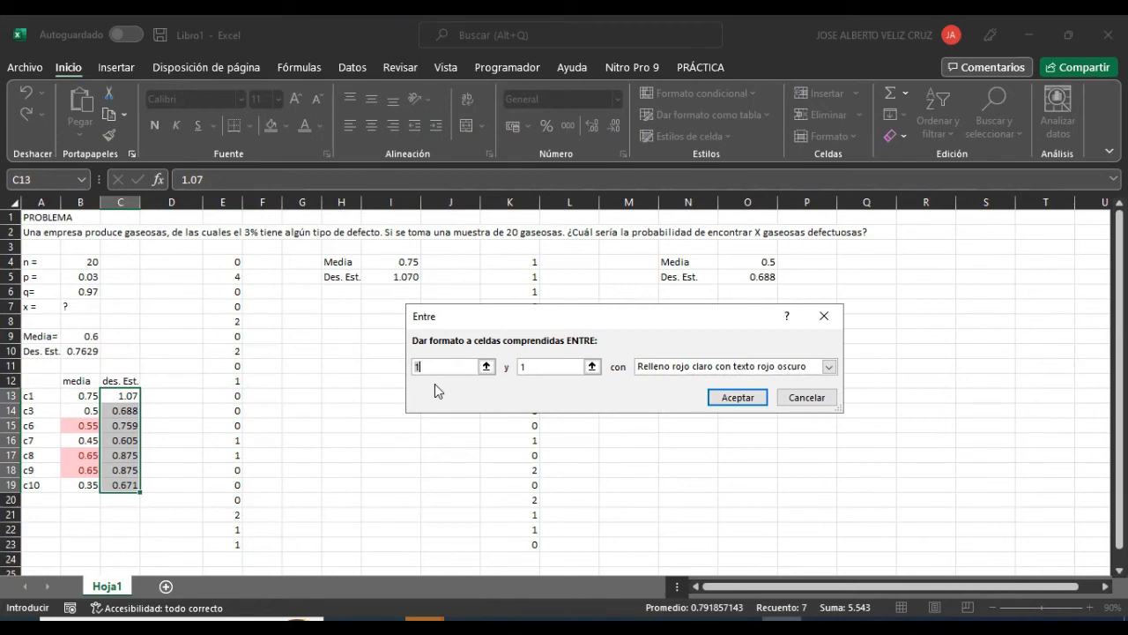
pyautogui.write('0.70')
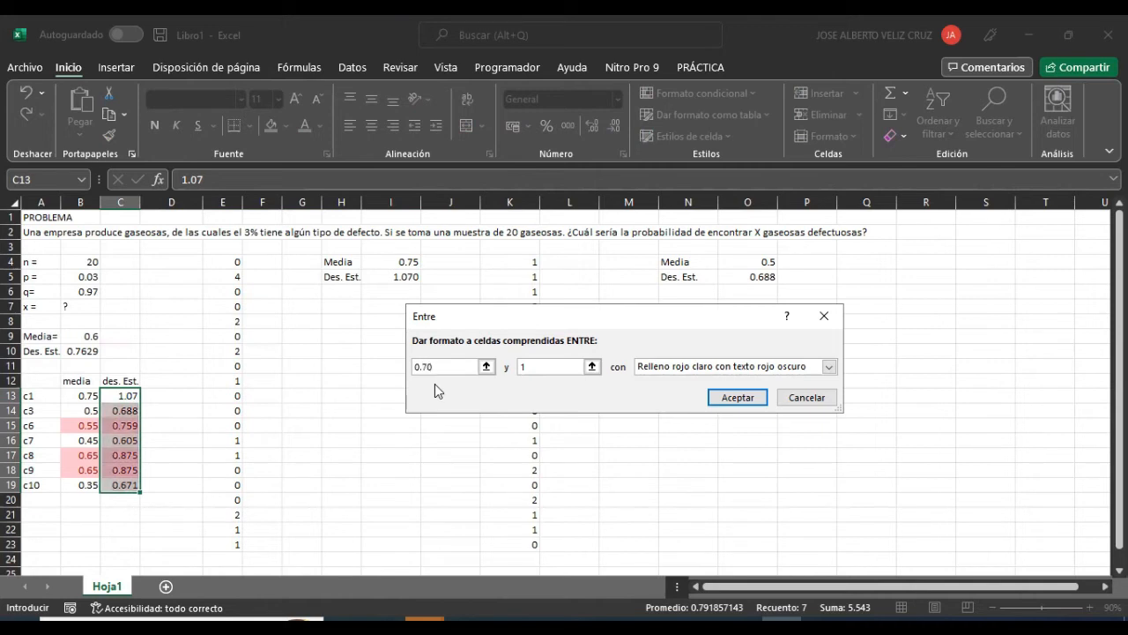
pyautogui.click(528, 367)
pyautogui.press('BackSpace')
pyautogui.write('0.7')
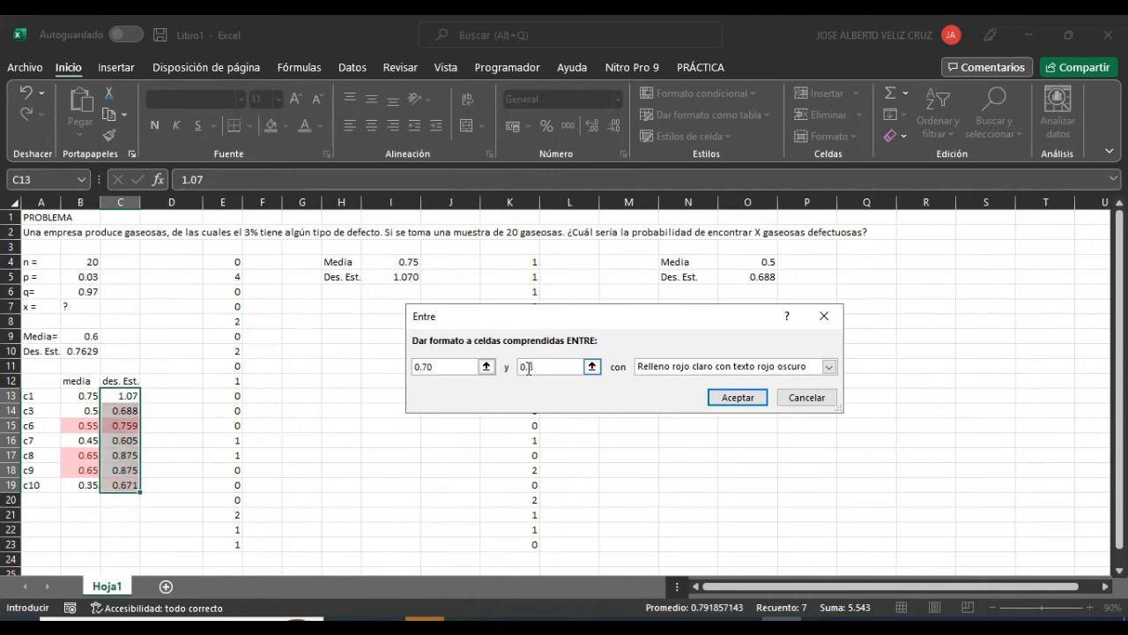
pyautogui.click(734, 400)
pyautogui.click(180, 455)
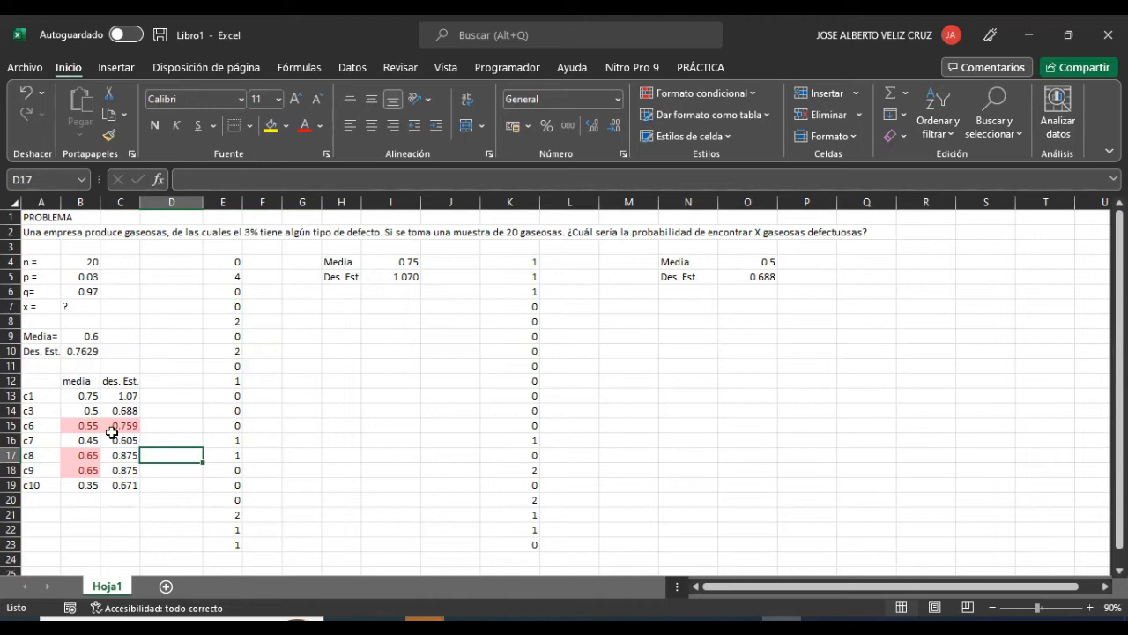
# Compare the c6 and c8 rows with the theoretical mean and standard deviation in A9:B10
pyautogui.click(12, 425)
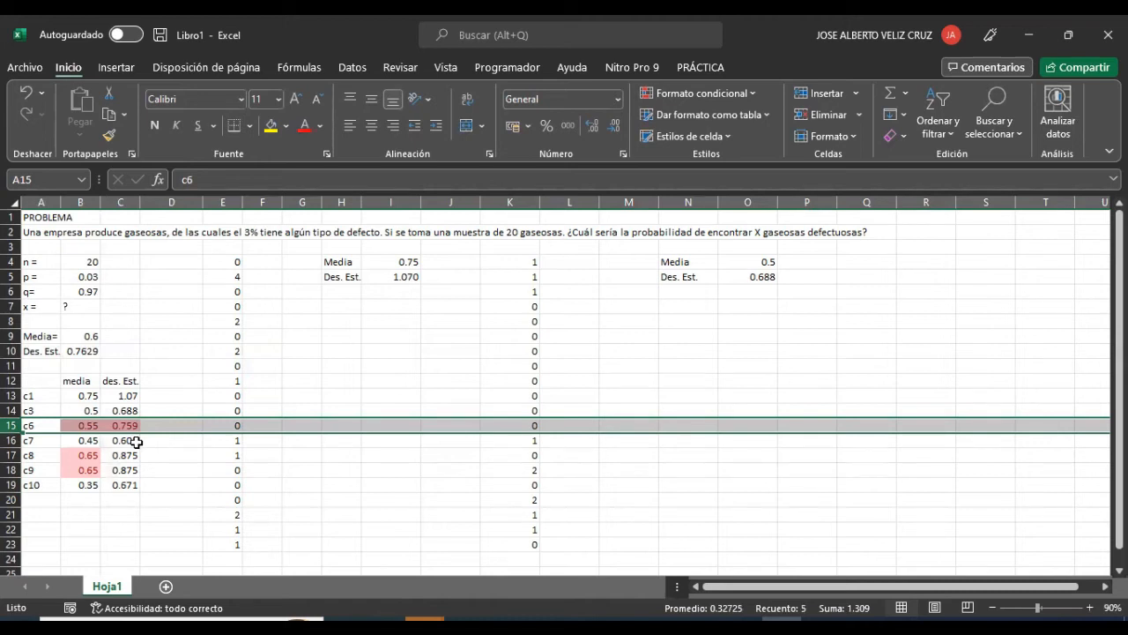
pyautogui.moveTo(36, 335); pyautogui.dragTo(80, 350)
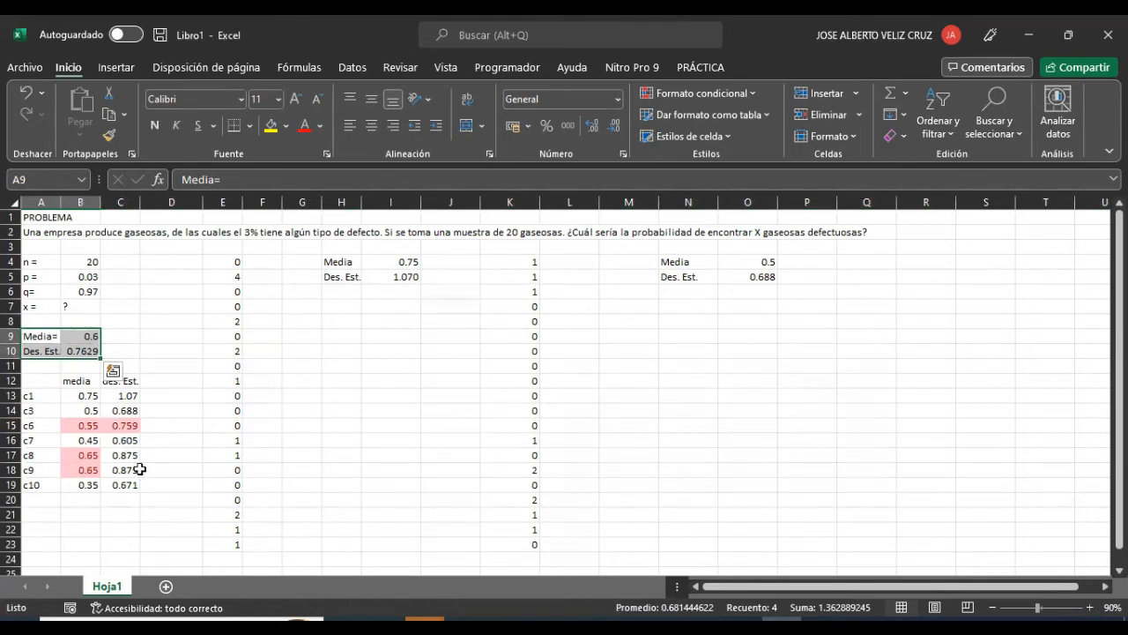
pyautogui.click(6, 424)
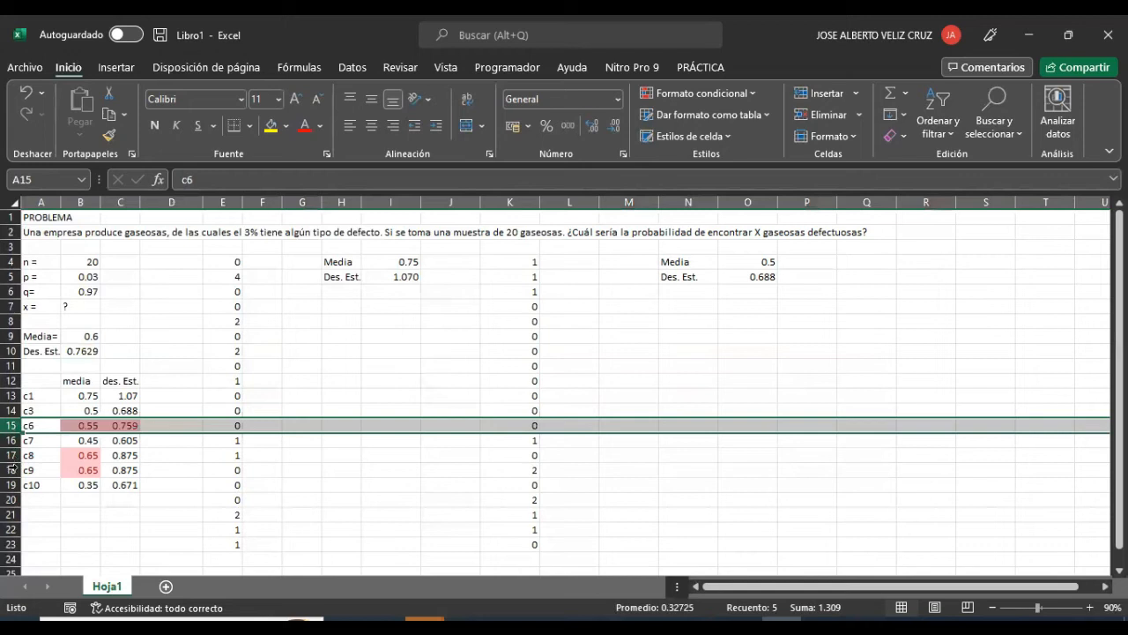
pyautogui.click(11, 455)
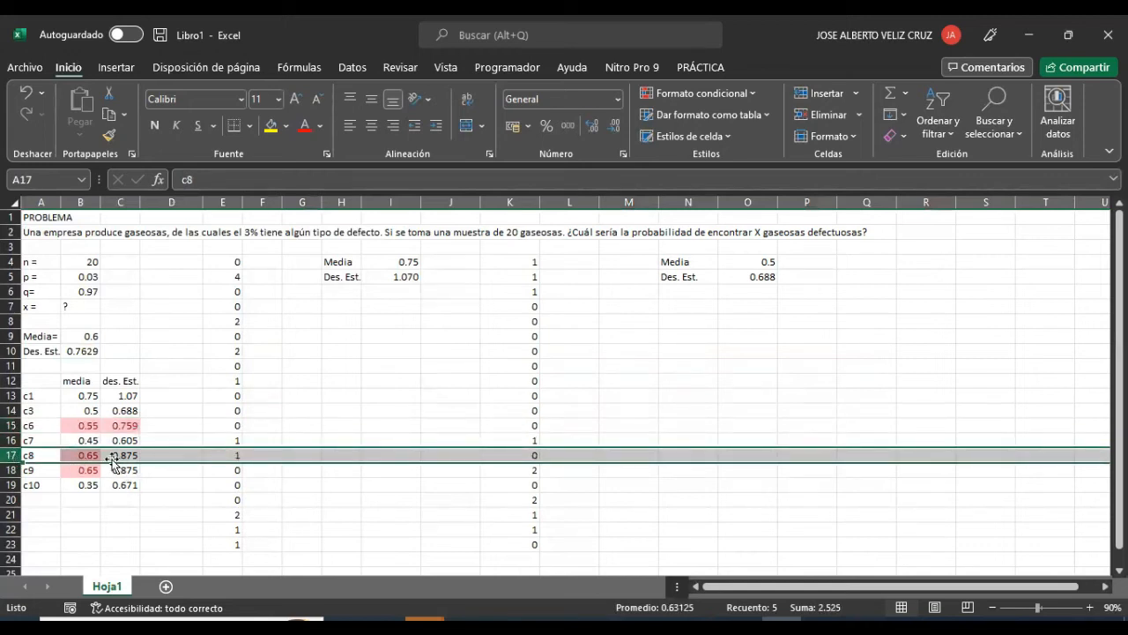
pyautogui.click(12, 425)
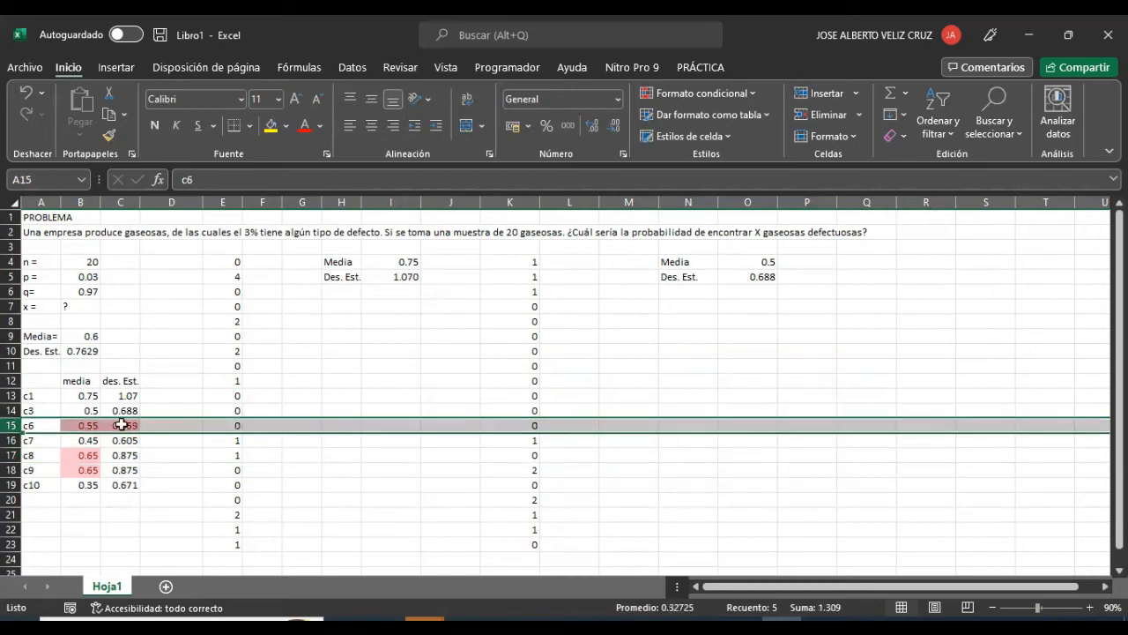
pyautogui.click(188, 459)
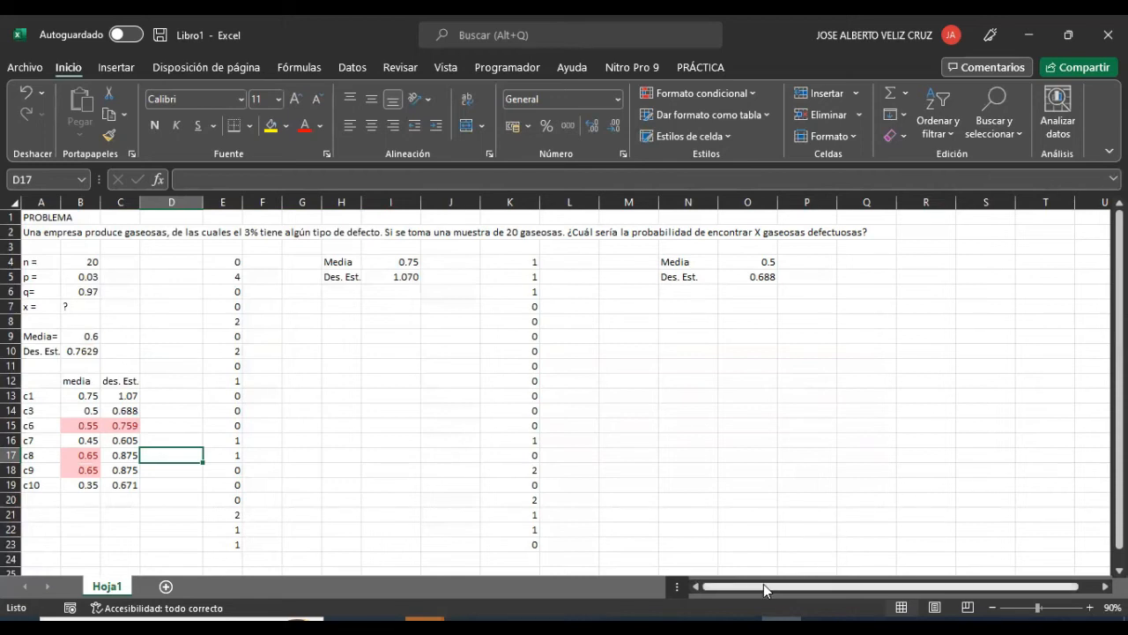
# Switch to Minitab, maximize its window and open the Distribution ID Plot for right-censored data
pyautogui.click(742, 626)
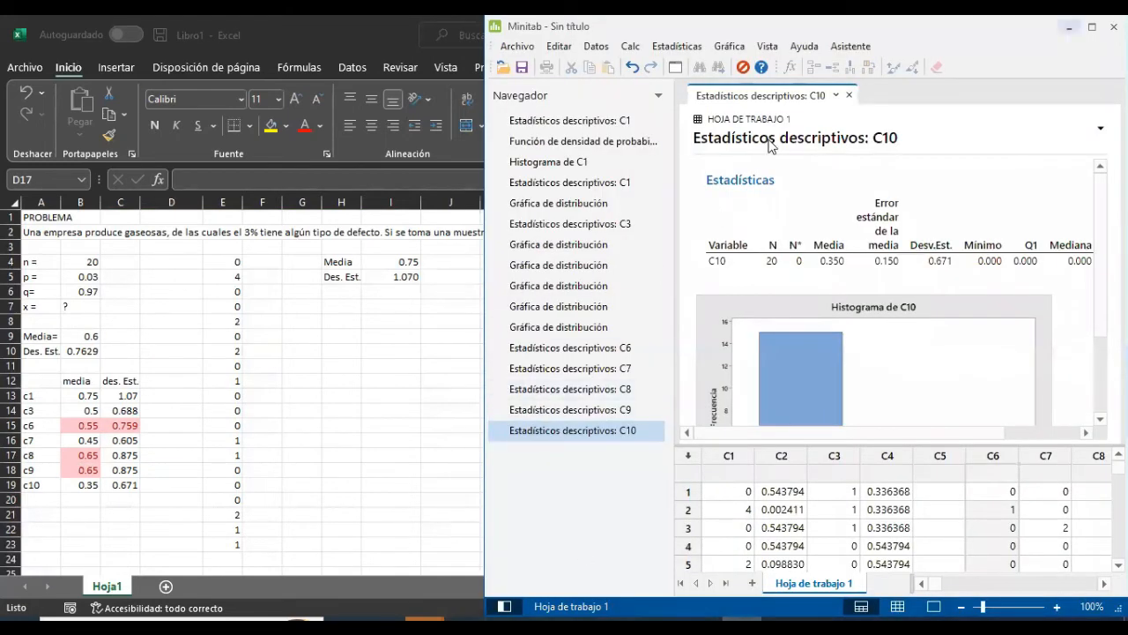
pyautogui.click(1092, 26)
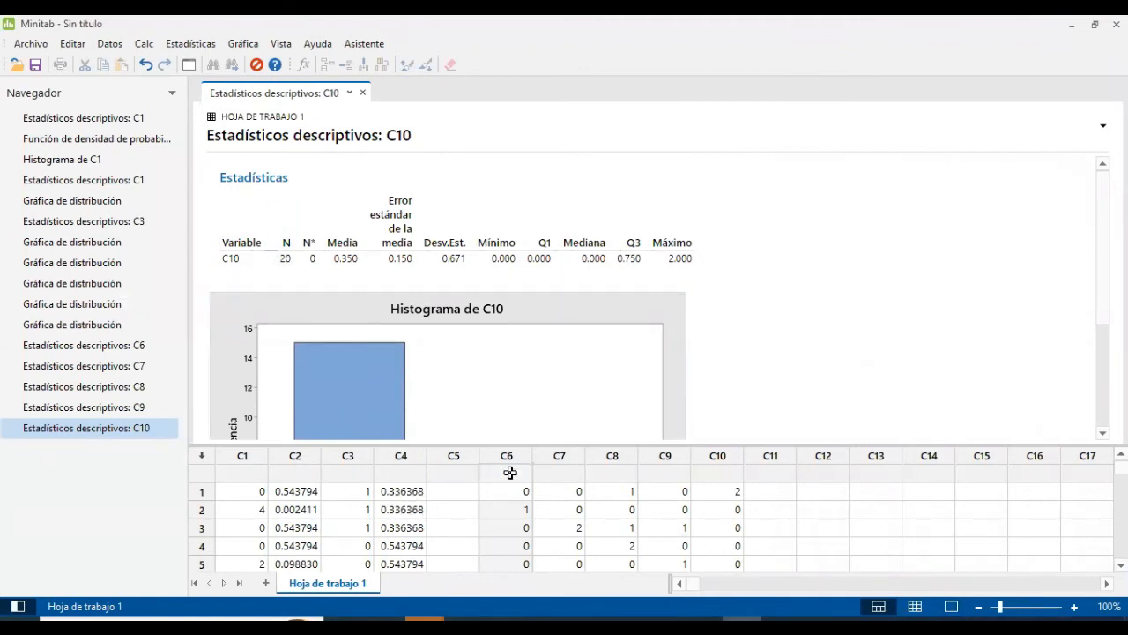
pyautogui.click(873, 314)
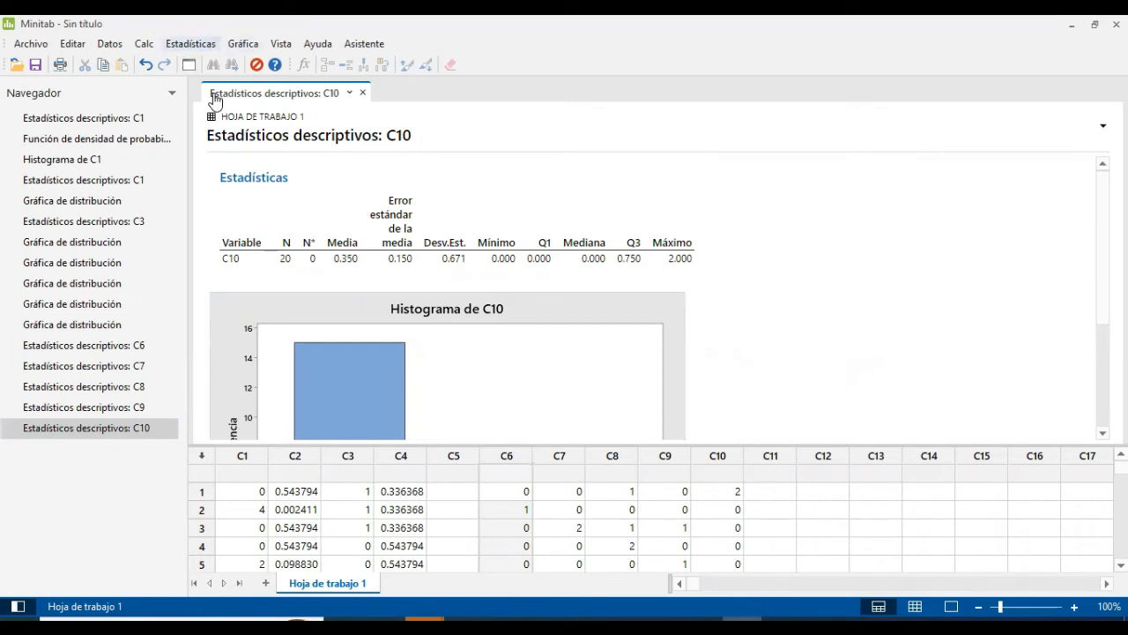
pyautogui.click(191, 44)
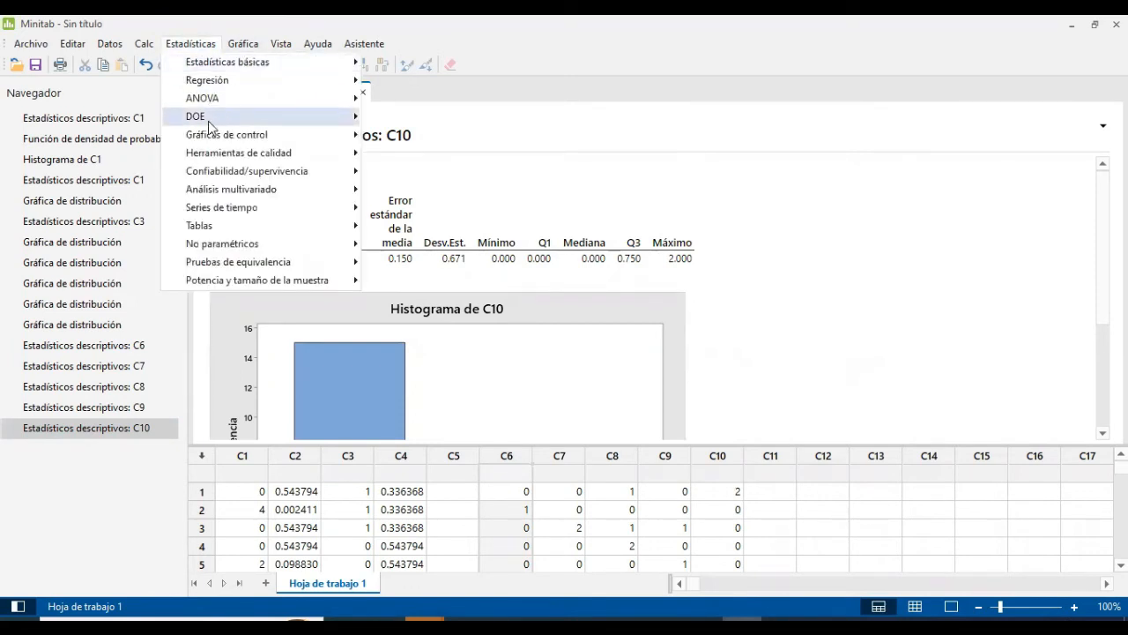
pyautogui.moveTo(272, 177)
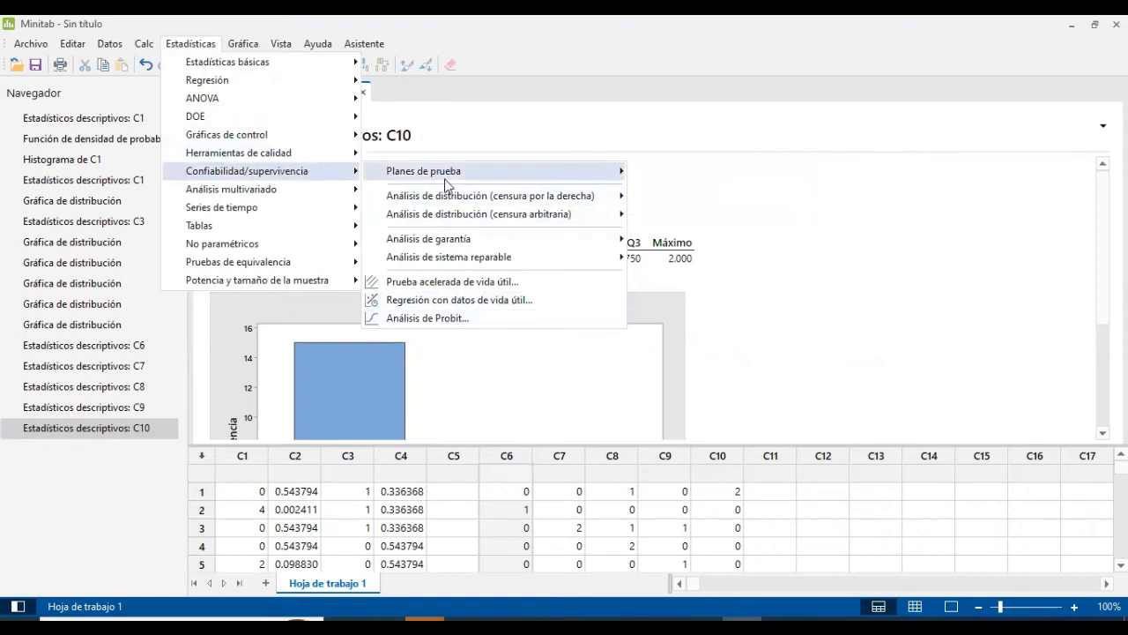
pyautogui.moveTo(446, 199)
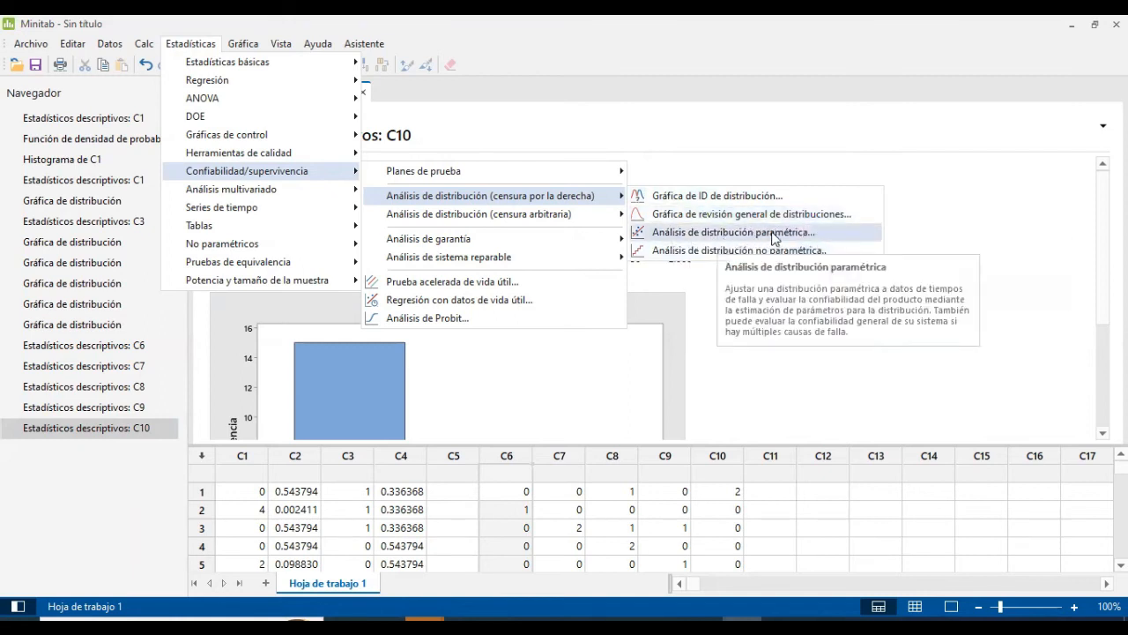
pyautogui.click(674, 198)
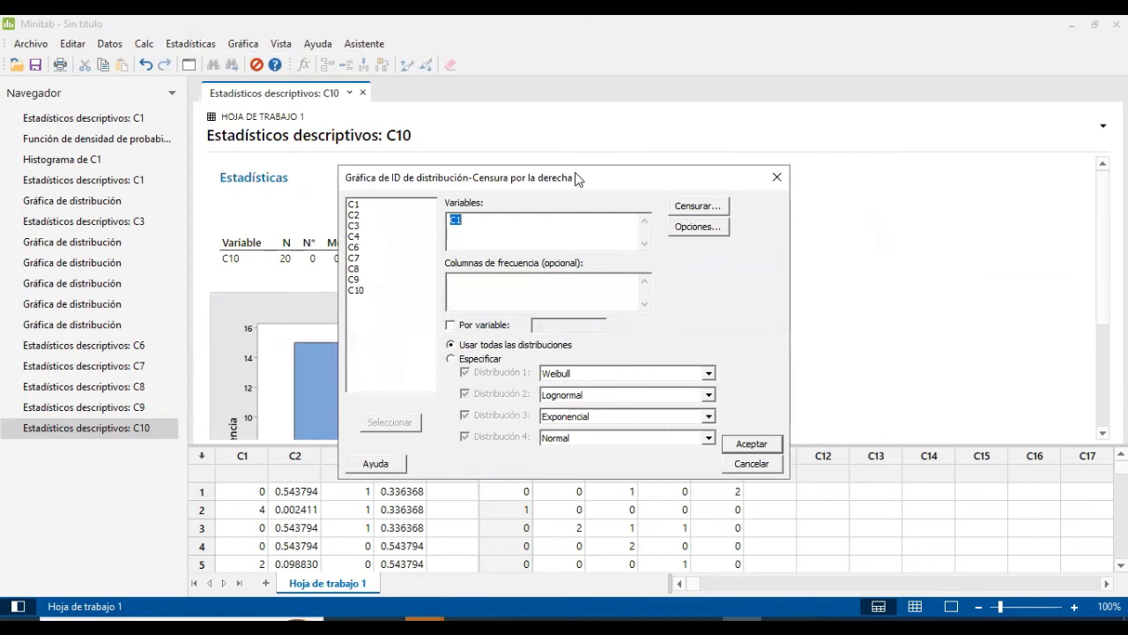
# Try to generate the right-censored Distribution ID Plot for C6 using all distributions
pyautogui.moveTo(575, 178); pyautogui.dragTo(511, 132)
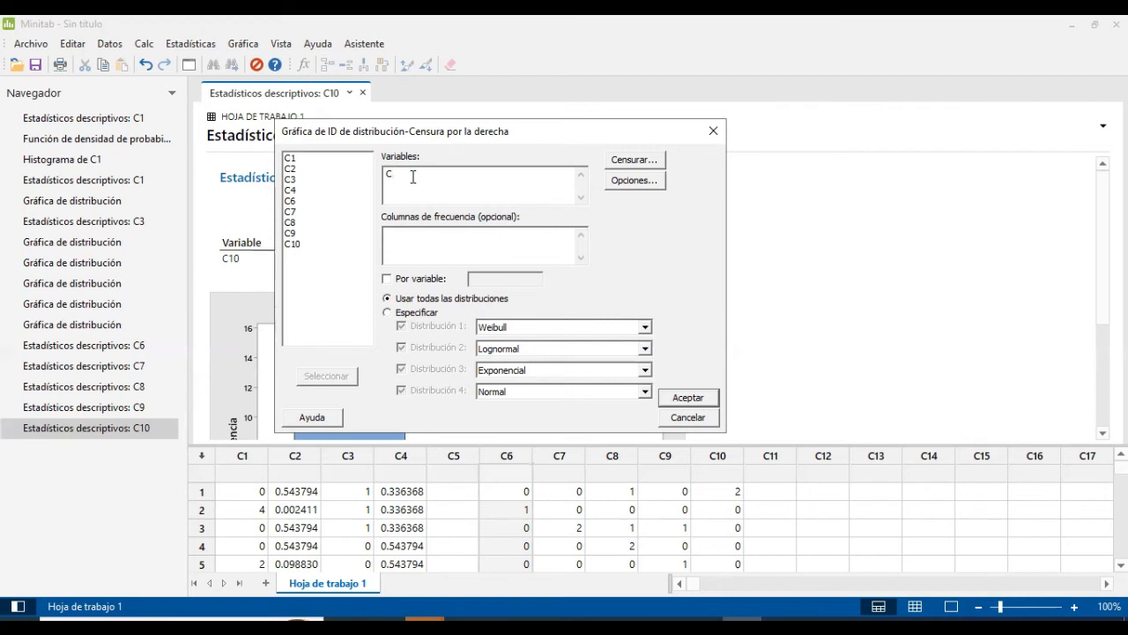
pyautogui.click(387, 313)
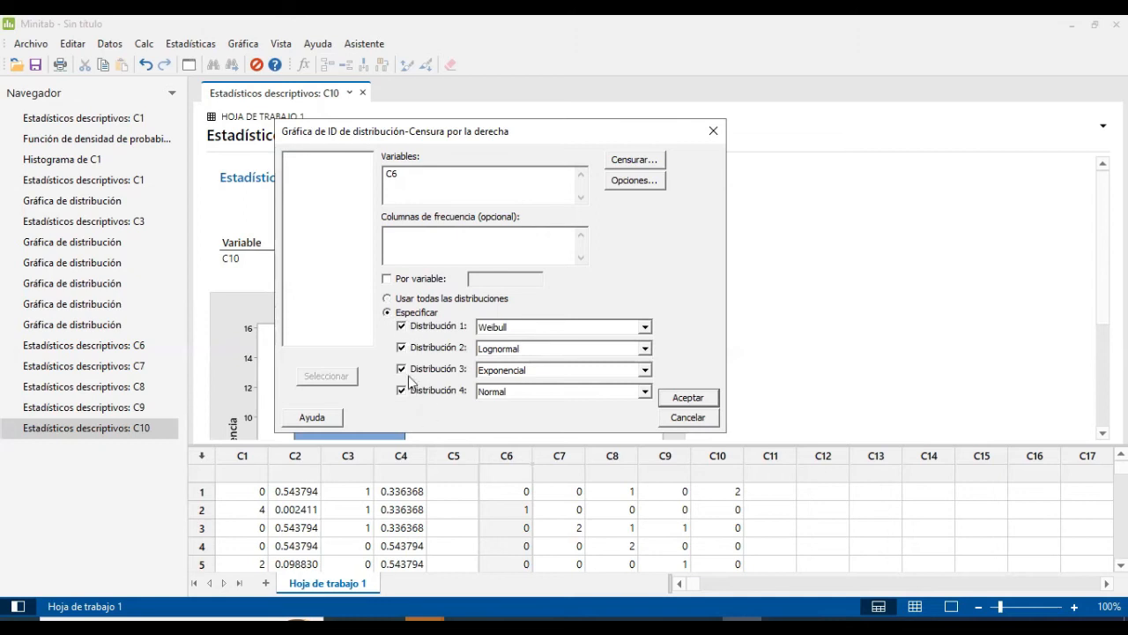
pyautogui.click(388, 298)
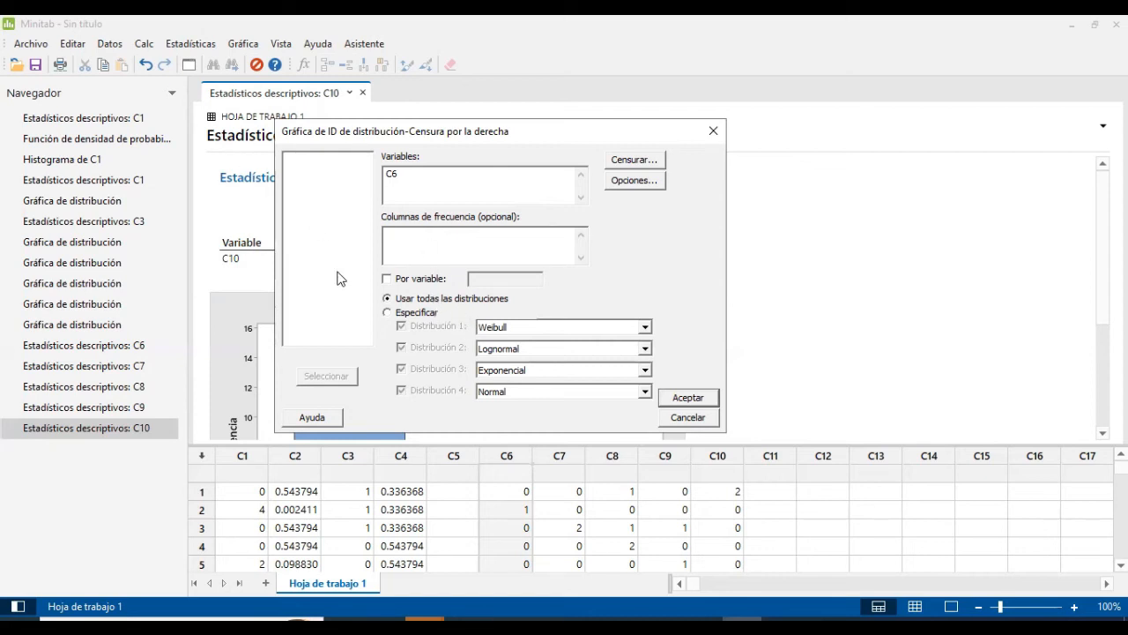
pyautogui.click(388, 314)
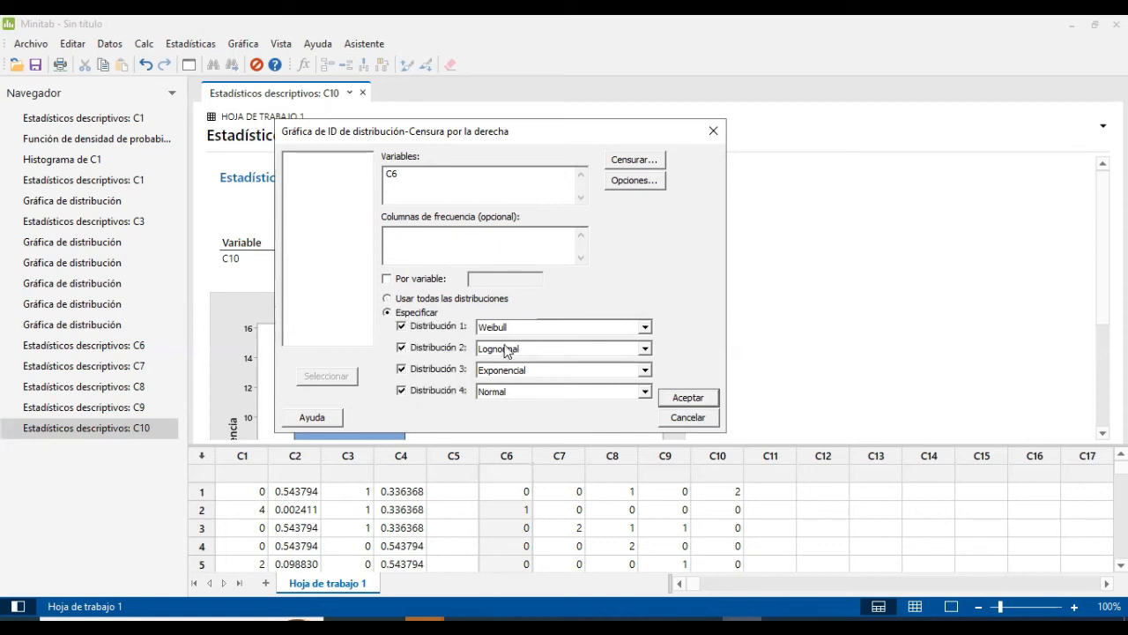
pyautogui.click(643, 327)
pyautogui.click(641, 327)
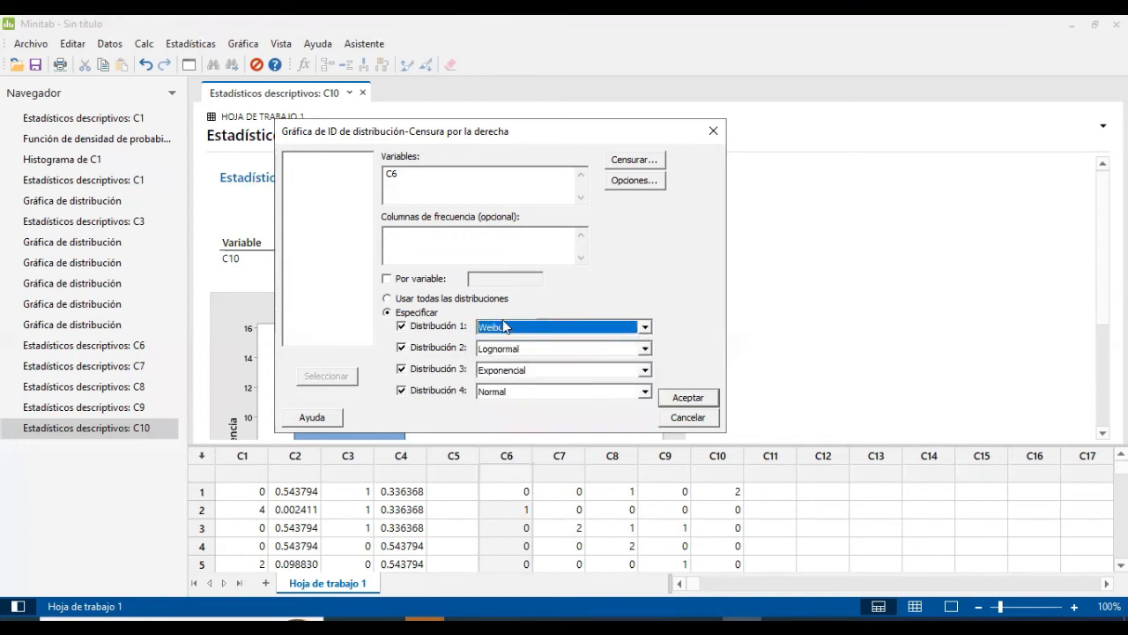
pyautogui.click(388, 300)
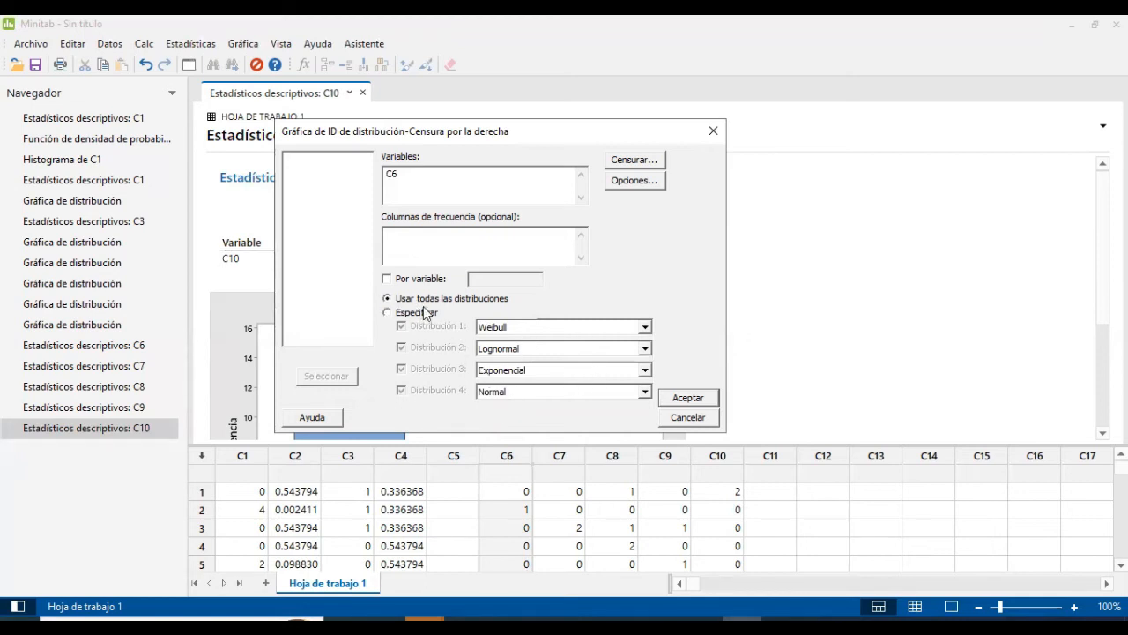
pyautogui.click(680, 401)
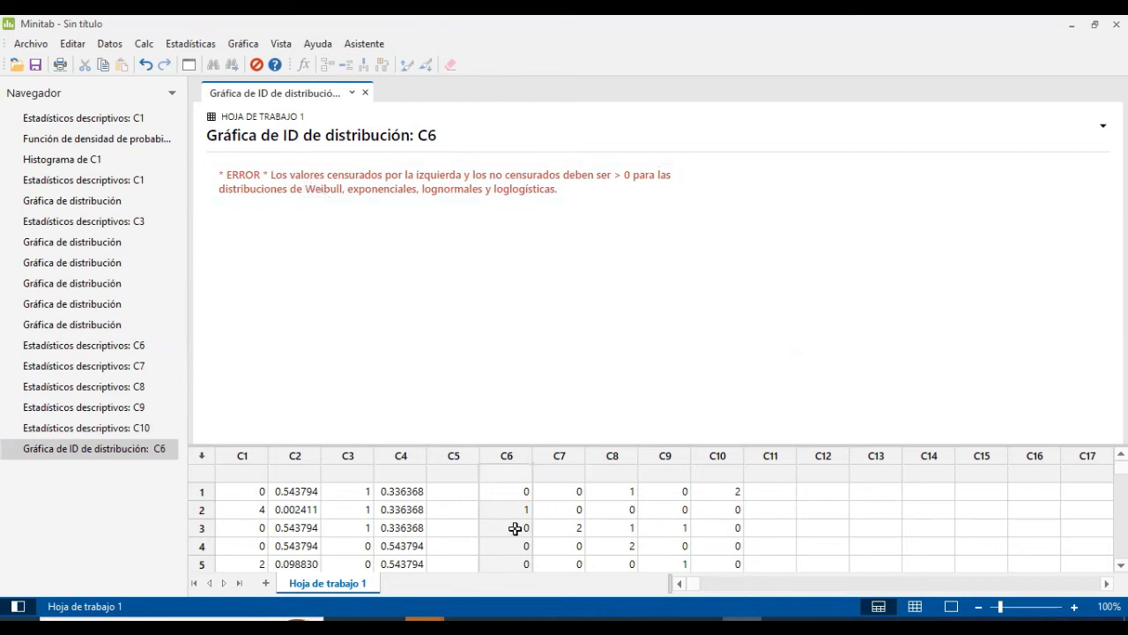
pyautogui.click(191, 43)
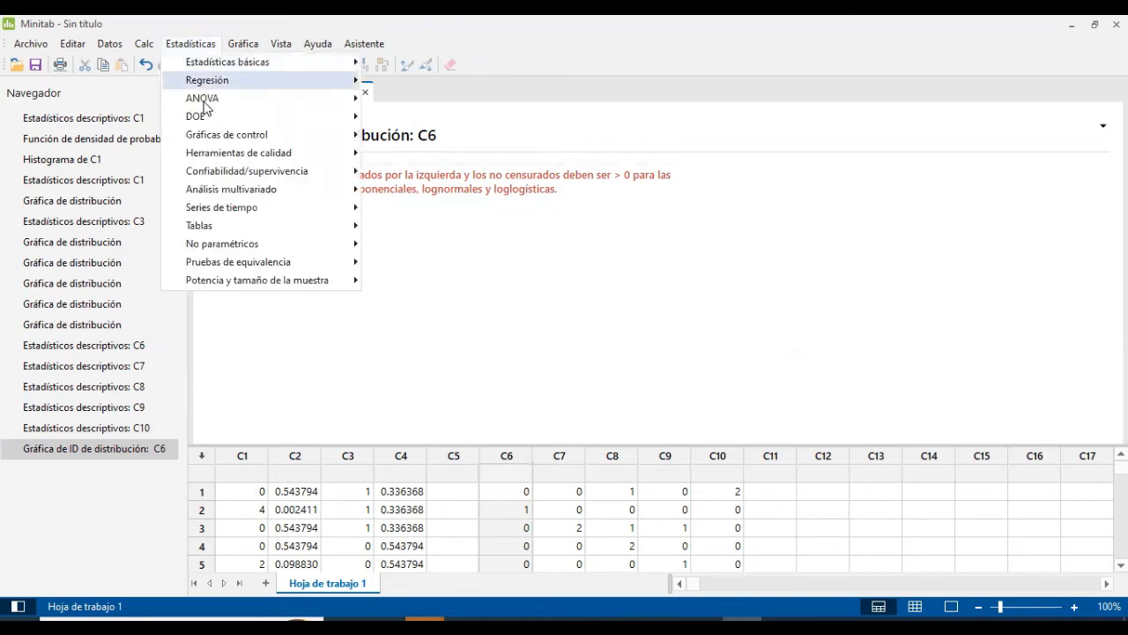
pyautogui.moveTo(242, 44)
pyautogui.click(276, 232)
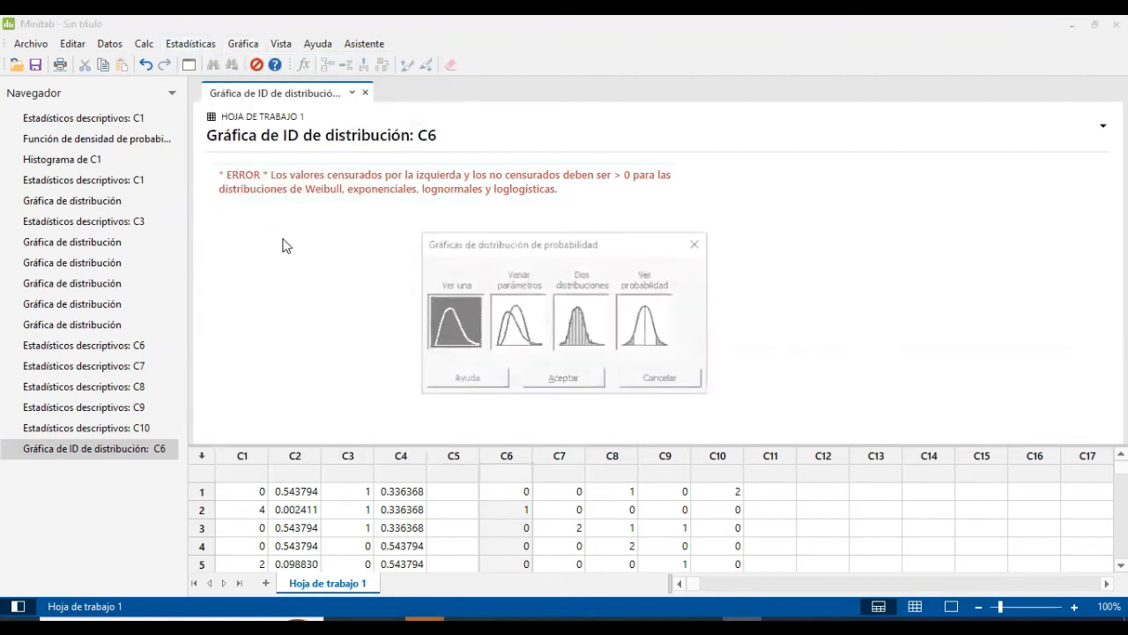
pyautogui.click(661, 379)
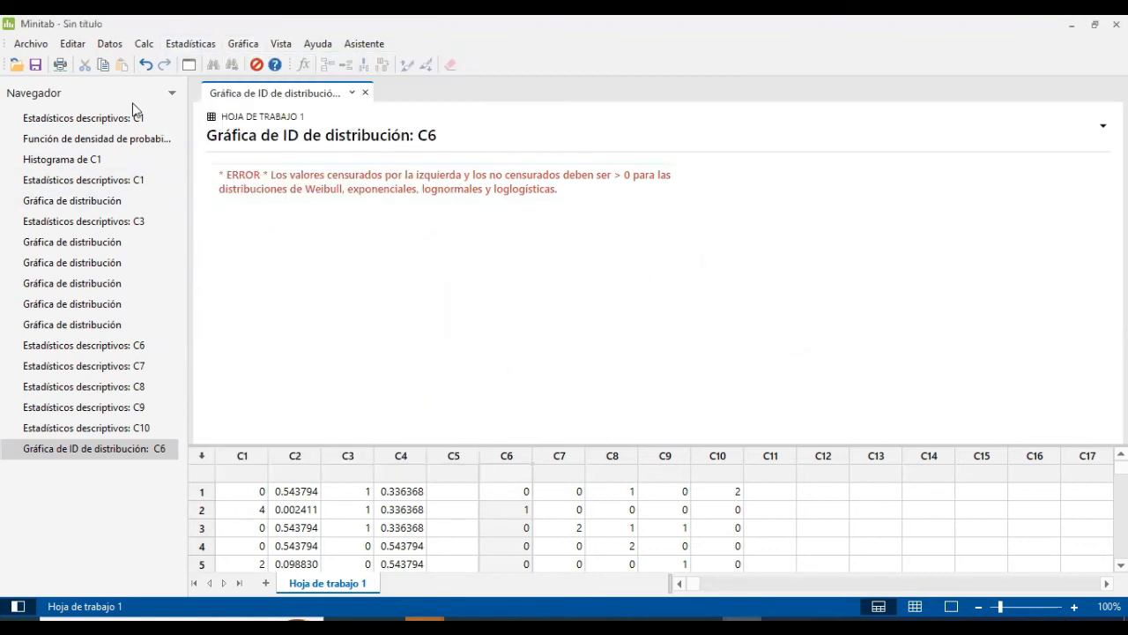
# Reopen the right-censored Distribution ID Plot for C6 and switch it to specified distributions
pyautogui.click(242, 44)
pyautogui.press('Left')
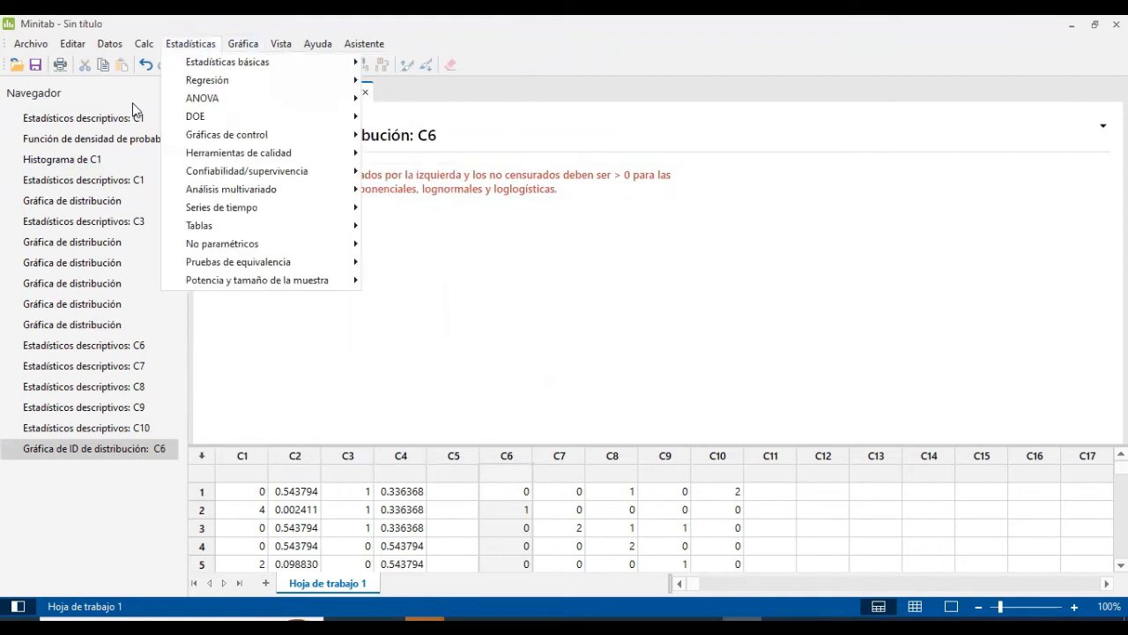
pyautogui.moveTo(251, 172)
pyautogui.moveTo(584, 208)
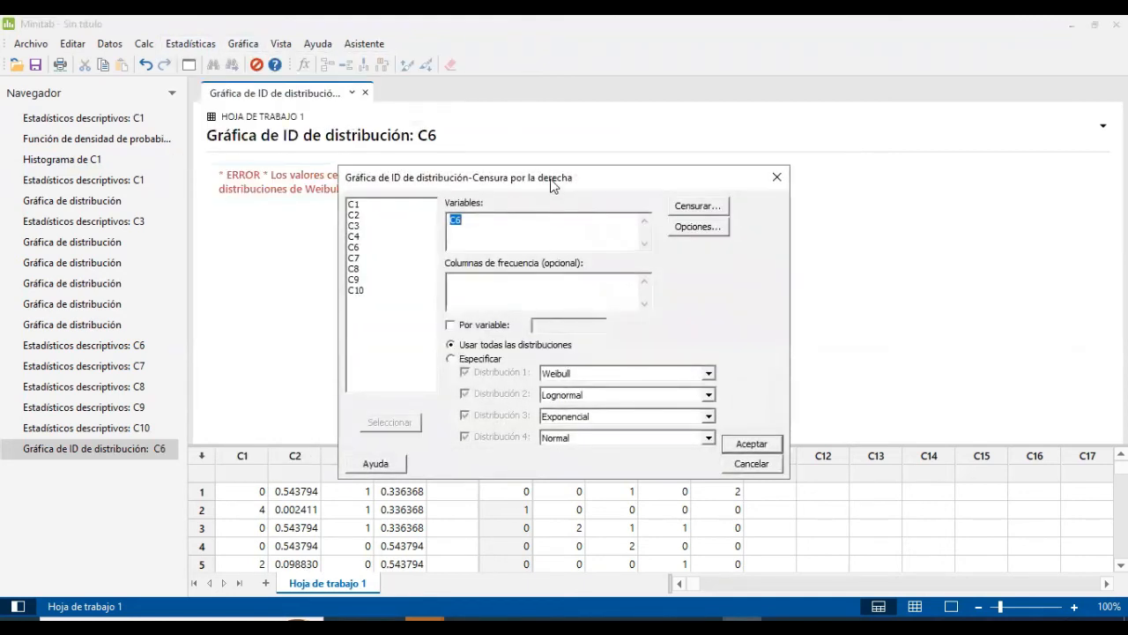
pyautogui.moveTo(592, 176); pyautogui.dragTo(507, 224)
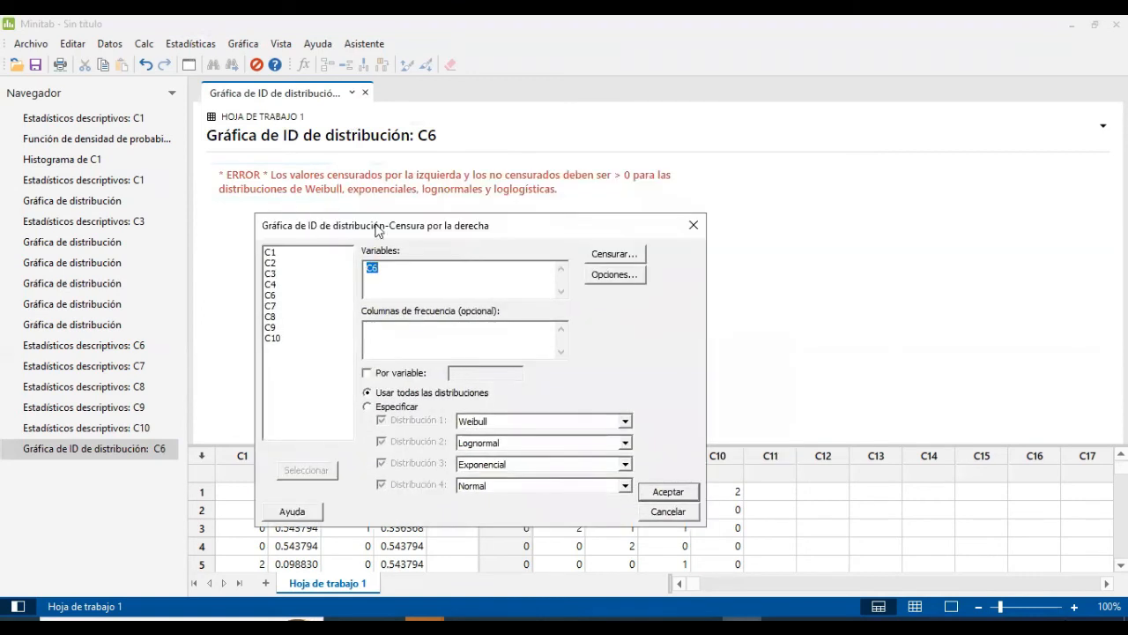
pyautogui.click(367, 406)
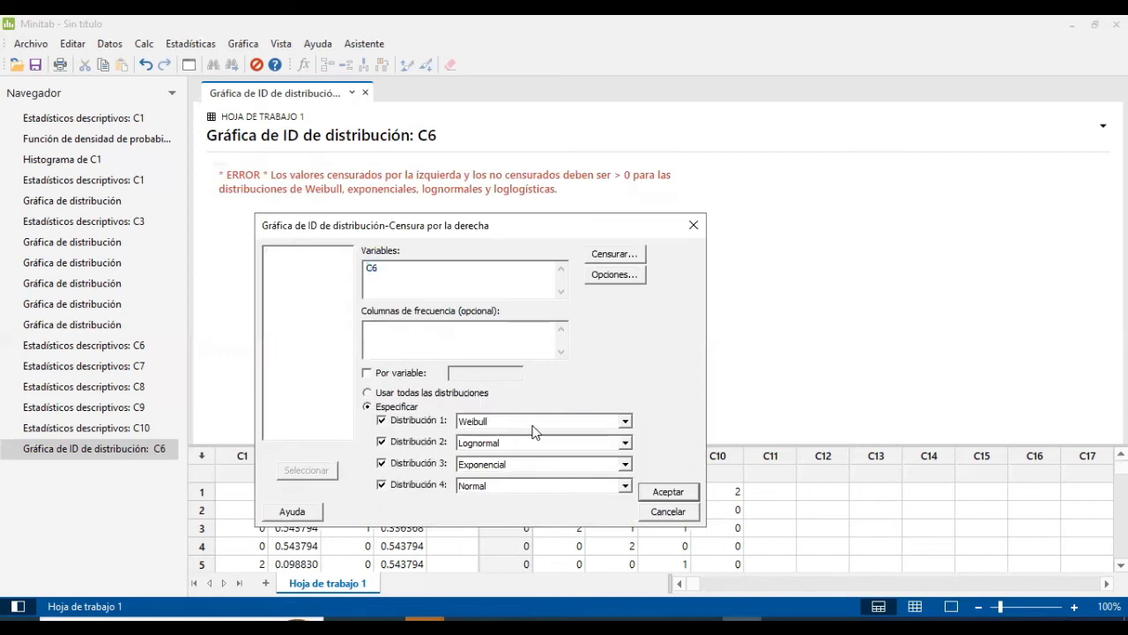
# Set distributions 1 to 3 to 3-parameter Weibull, 2-parameter exponential and 3-parameter loglogistic, keep Normal as the fourth, and generate the plot
pyautogui.click(625, 421)
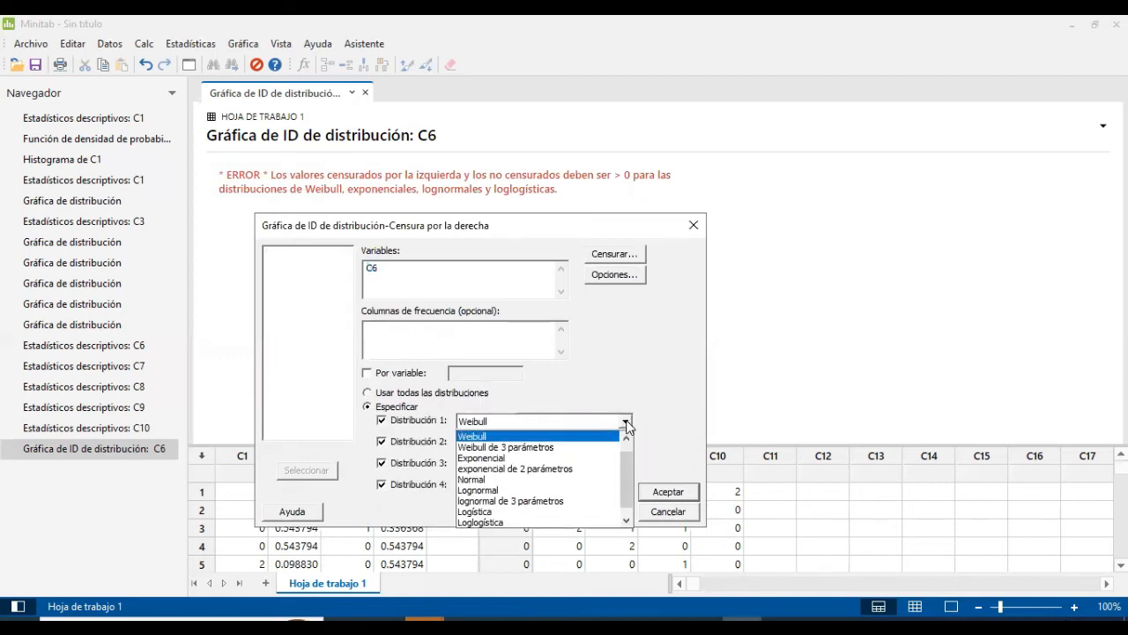
pyautogui.click(556, 447)
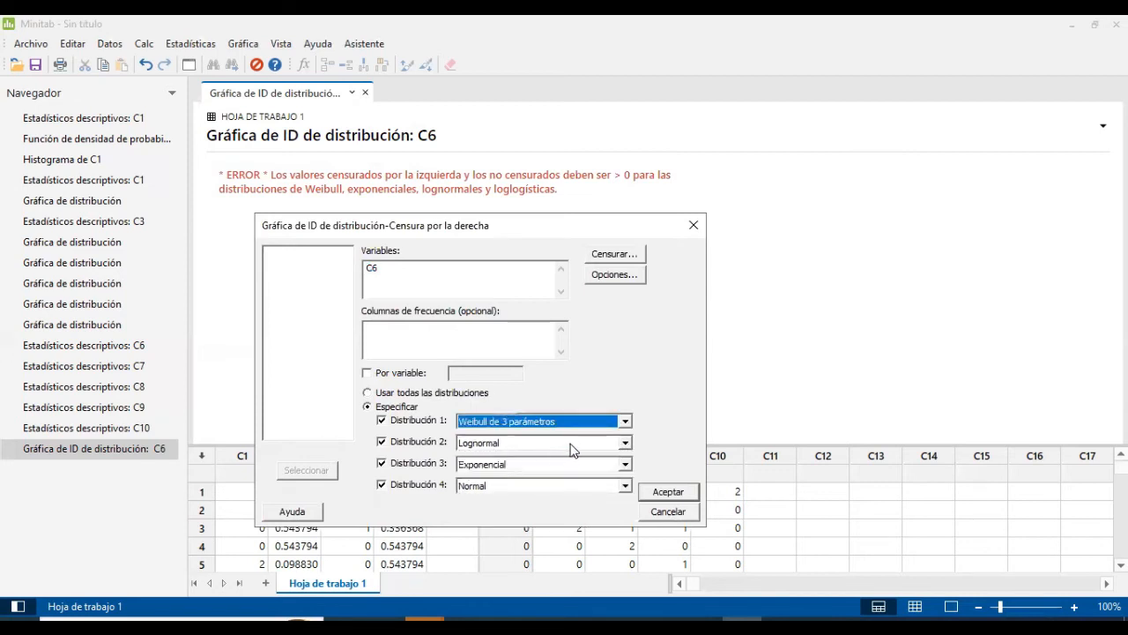
pyautogui.click(624, 444)
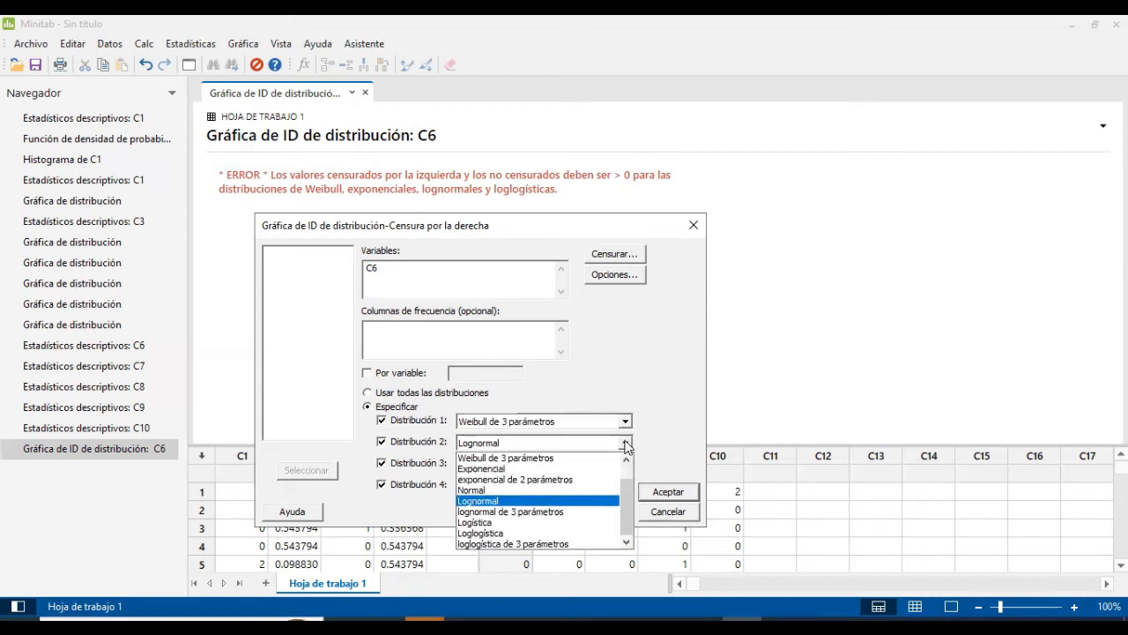
pyautogui.click(516, 481)
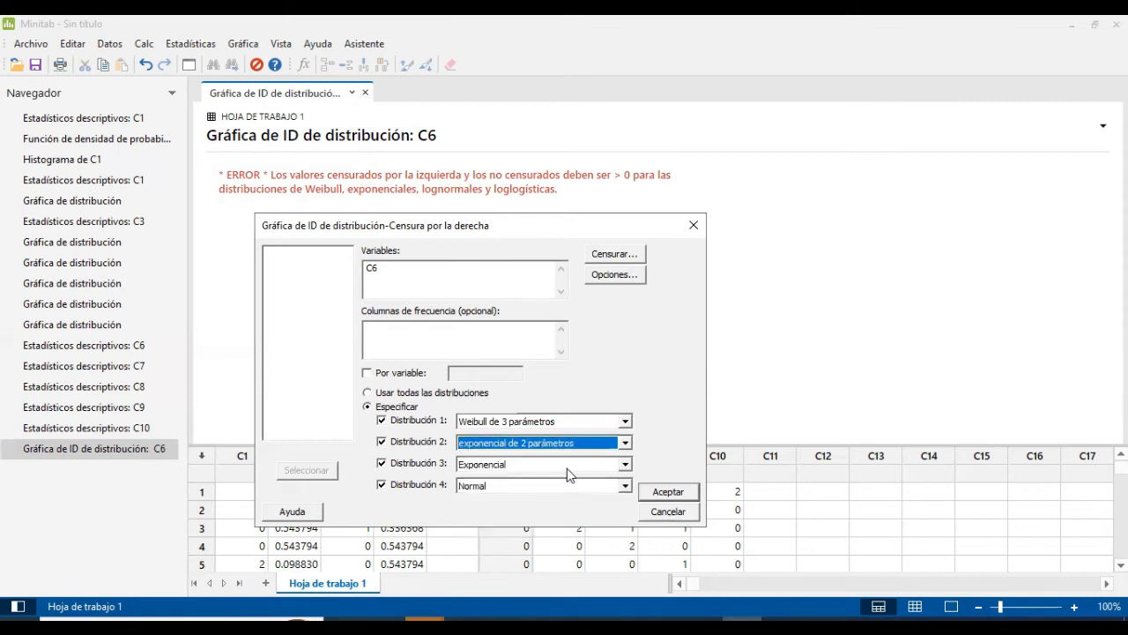
pyautogui.click(625, 464)
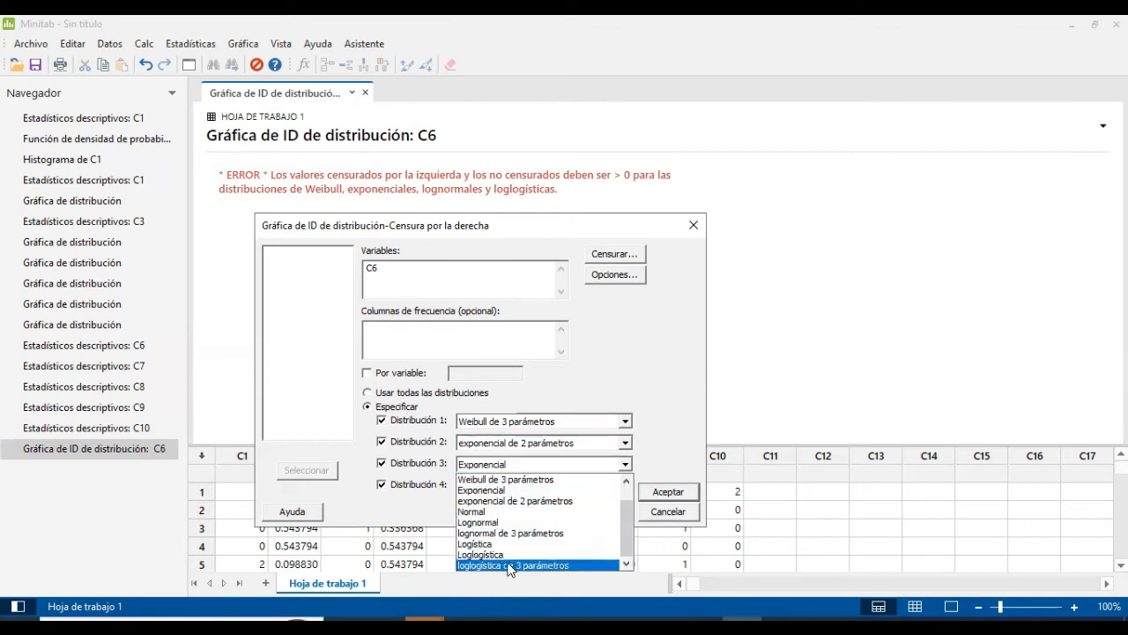
pyautogui.click(538, 564)
pyautogui.click(625, 484)
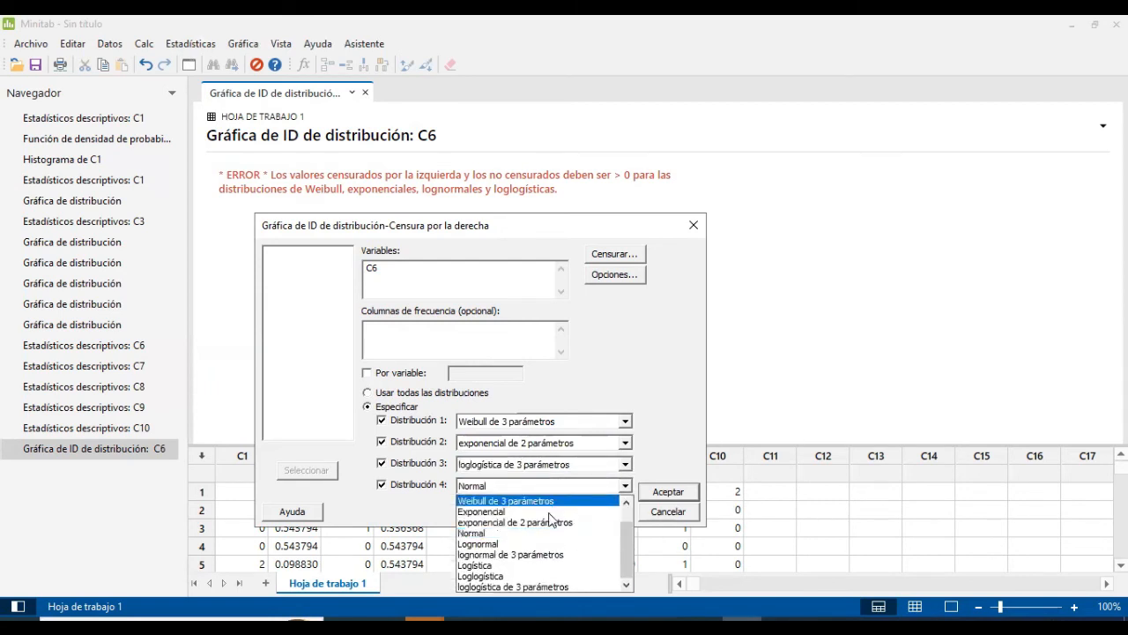
pyautogui.click(653, 435)
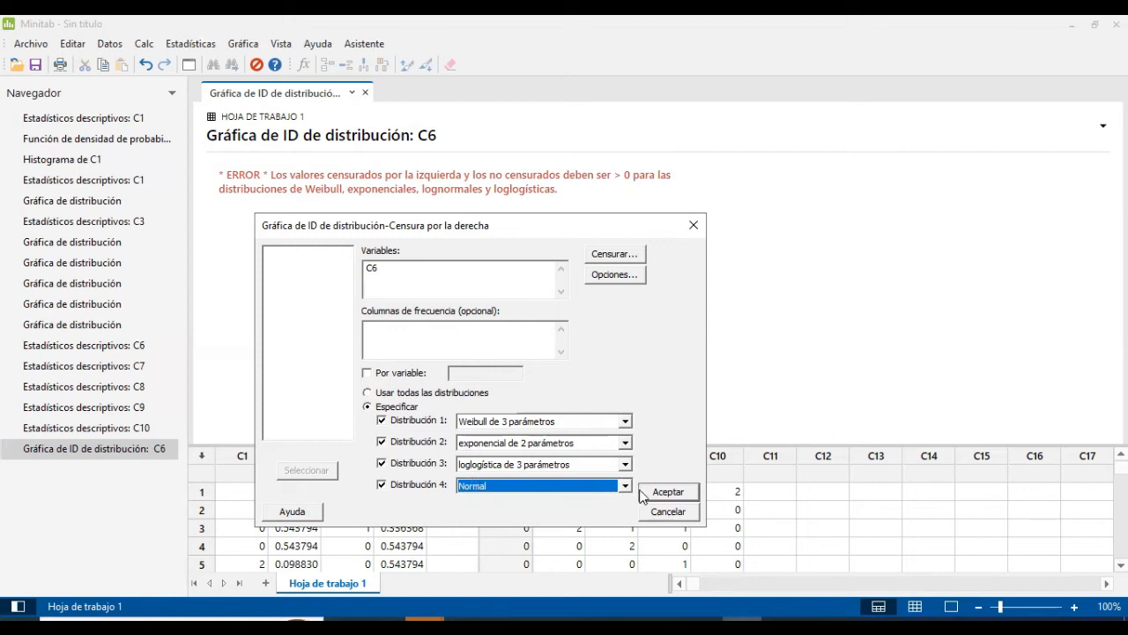
pyautogui.click(667, 492)
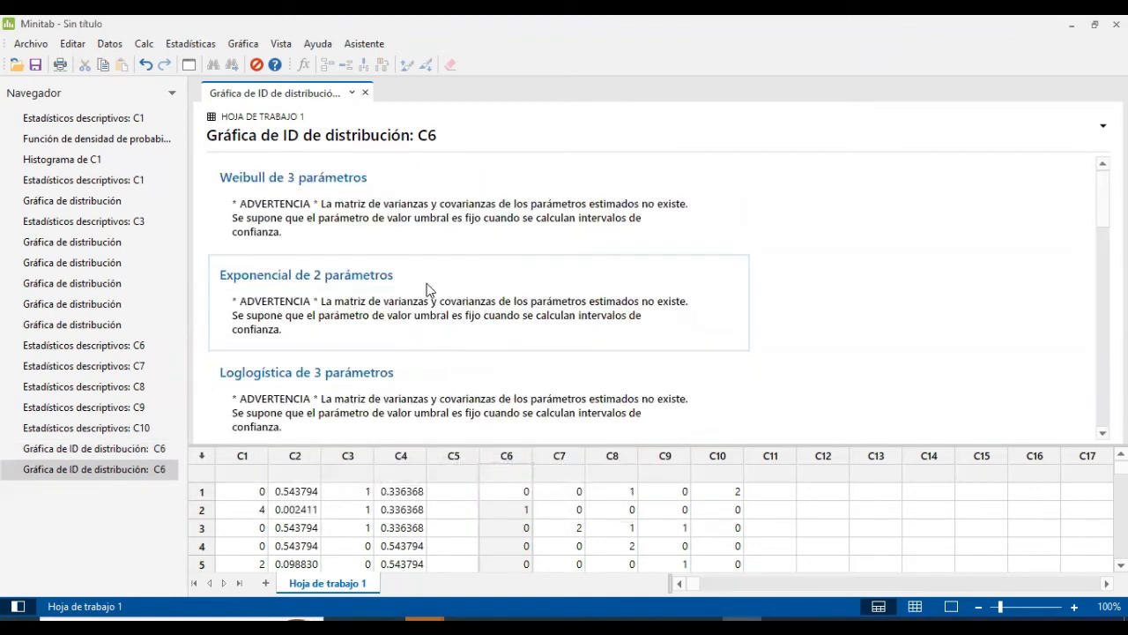
# Examine the C6 output's warnings, Anderson-Darling goodness-of-fit values and percentile table for the four distributions
pyautogui.scroll(-5, 429, 290)
pyautogui.scroll(4, 429, 290)
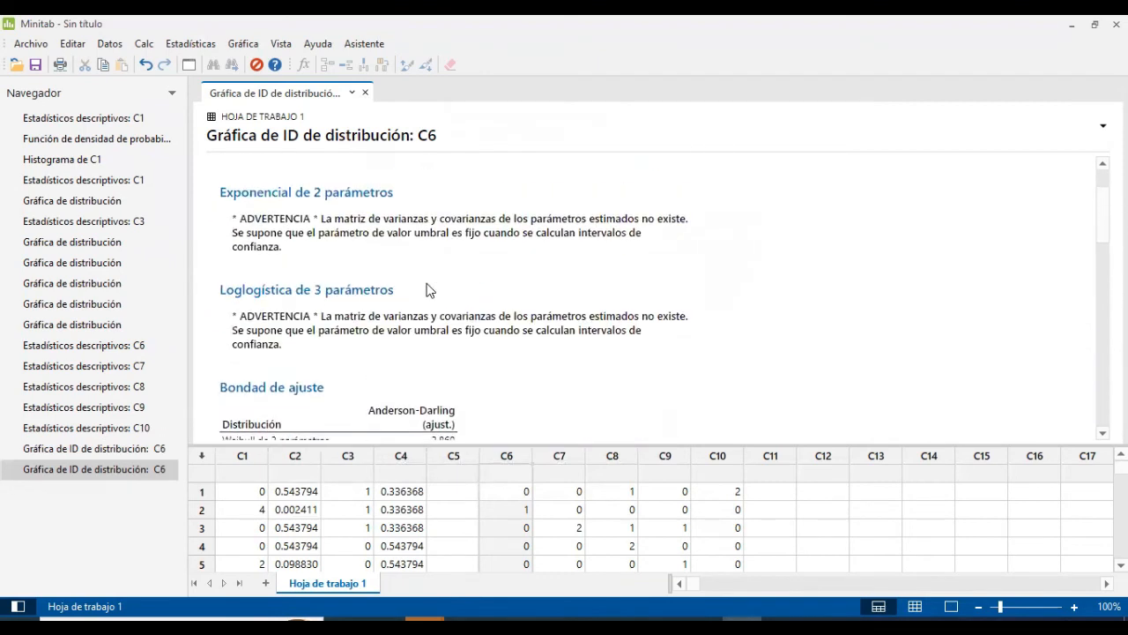
pyautogui.scroll(2, 429, 289)
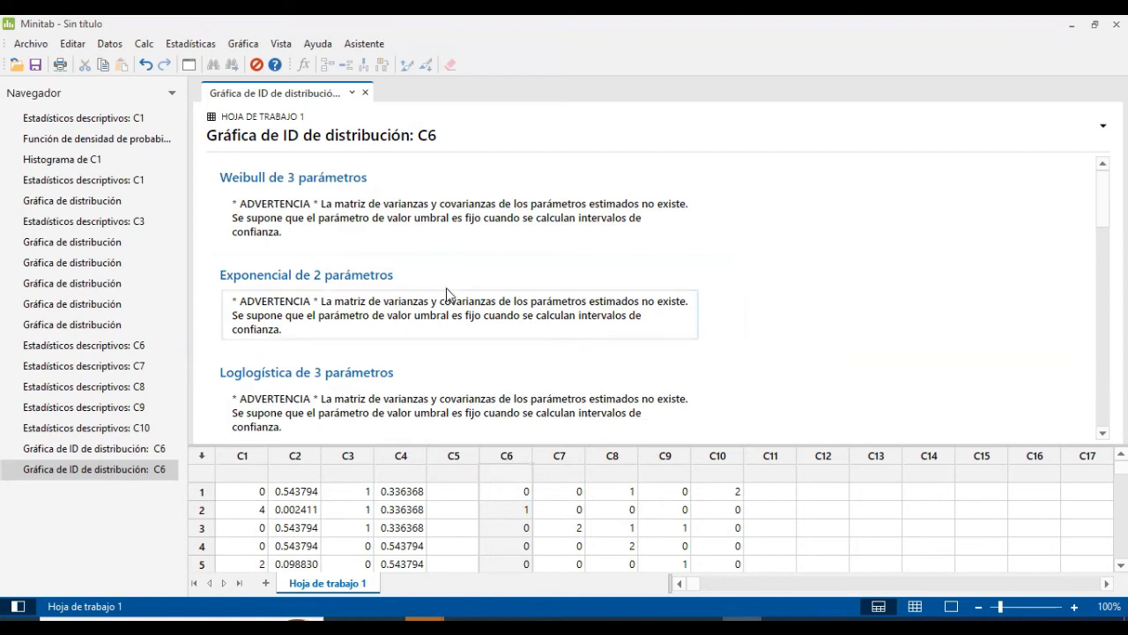
pyautogui.scroll(-8, 447, 294)
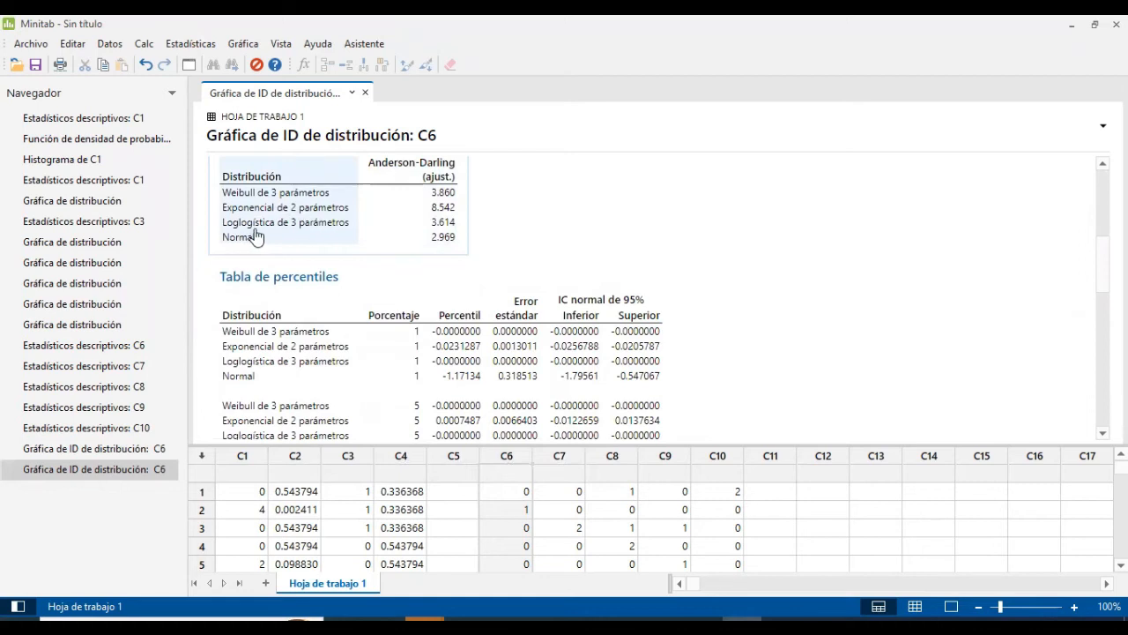
pyautogui.scroll(2, 373, 245)
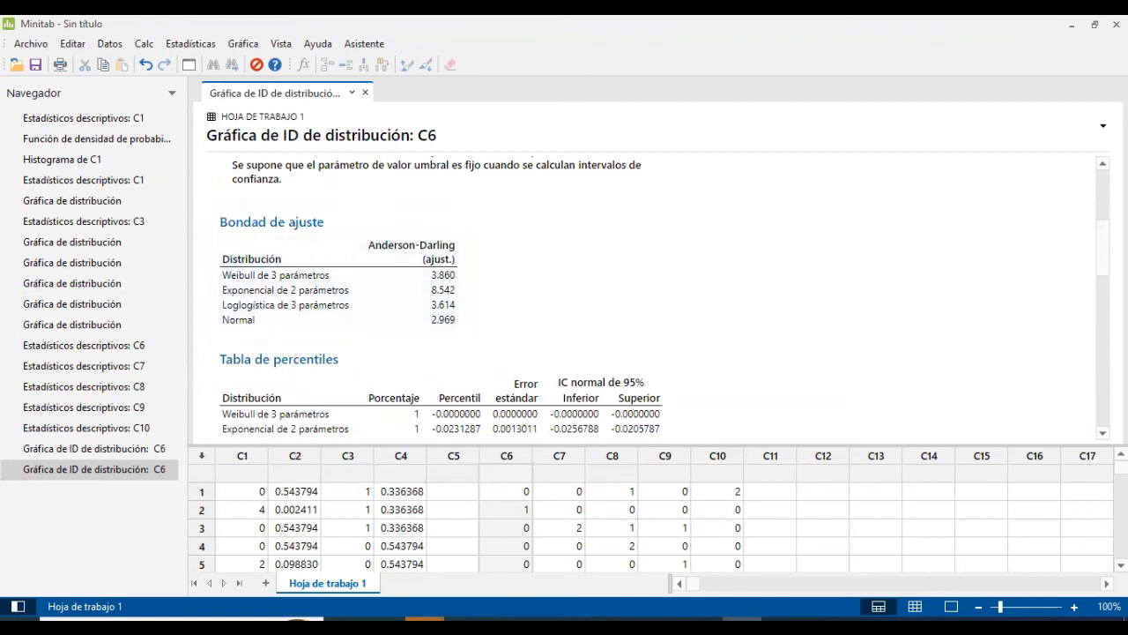
pyautogui.scroll(-4, 390, 334)
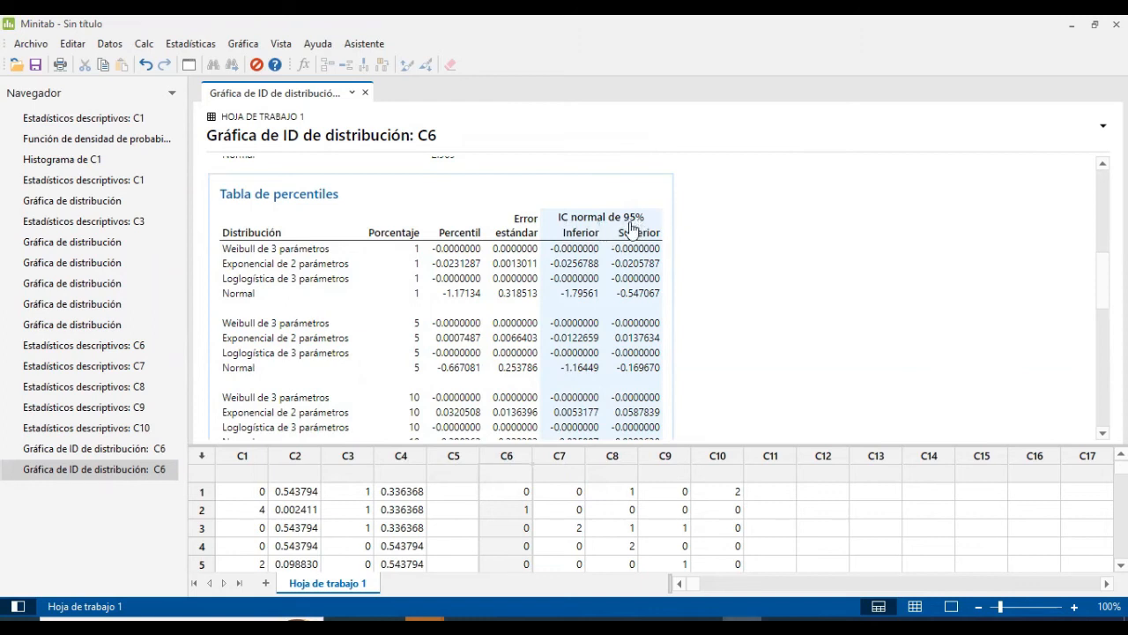
pyautogui.scroll(-5, 264, 342)
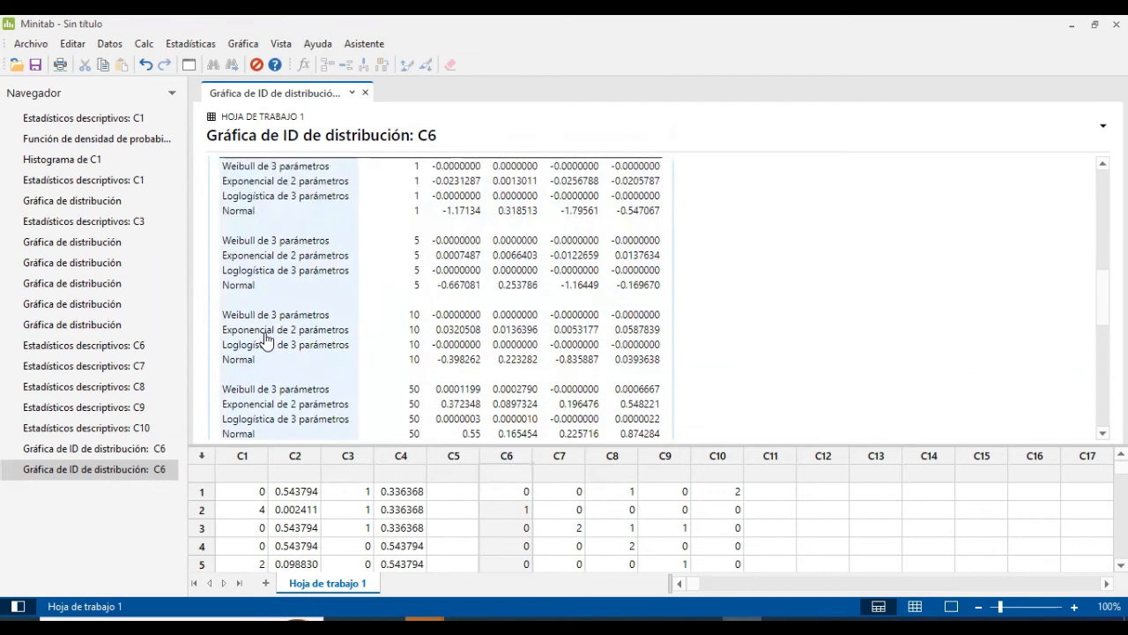
pyautogui.scroll(10, 266, 341)
# Compare the C6 probability plots for the four distributions, checking how closely the points follow each fitted line
pyautogui.scroll(-6, 265, 339)
pyautogui.scroll(-5, 266, 339)
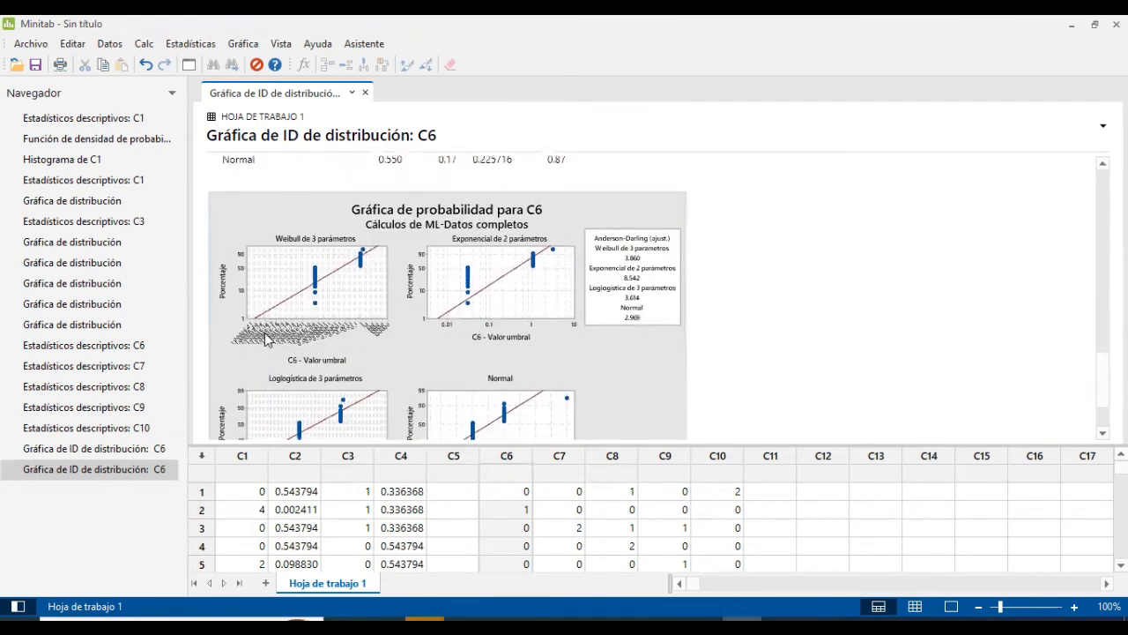
pyautogui.scroll(2, 265, 339)
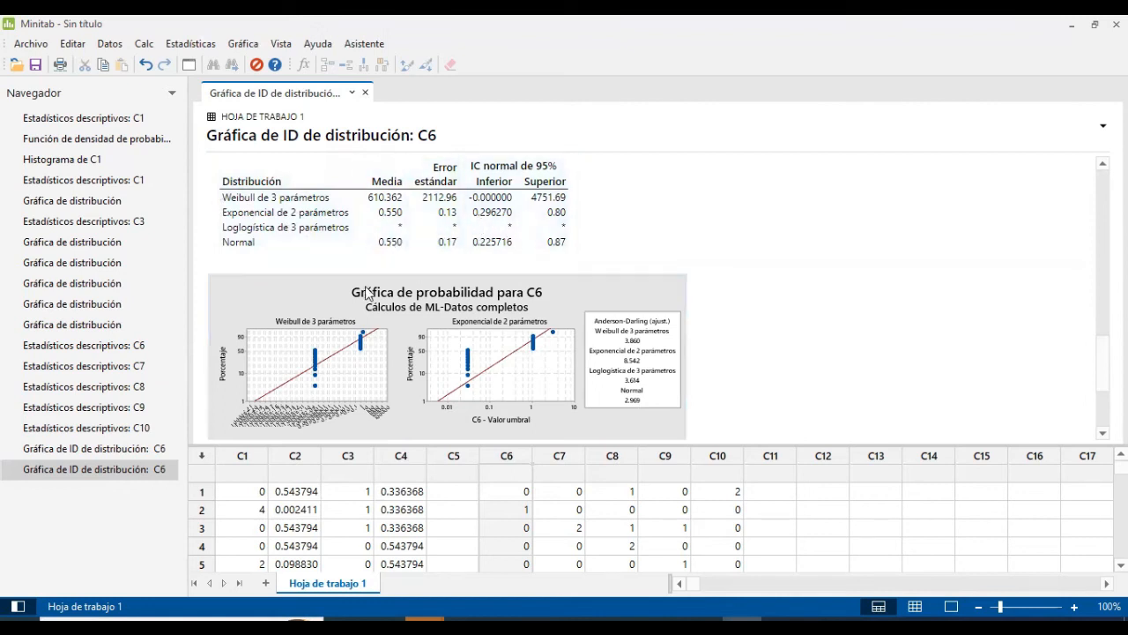
pyautogui.scroll(-1, 368, 293)
pyautogui.scroll(-1, 368, 294)
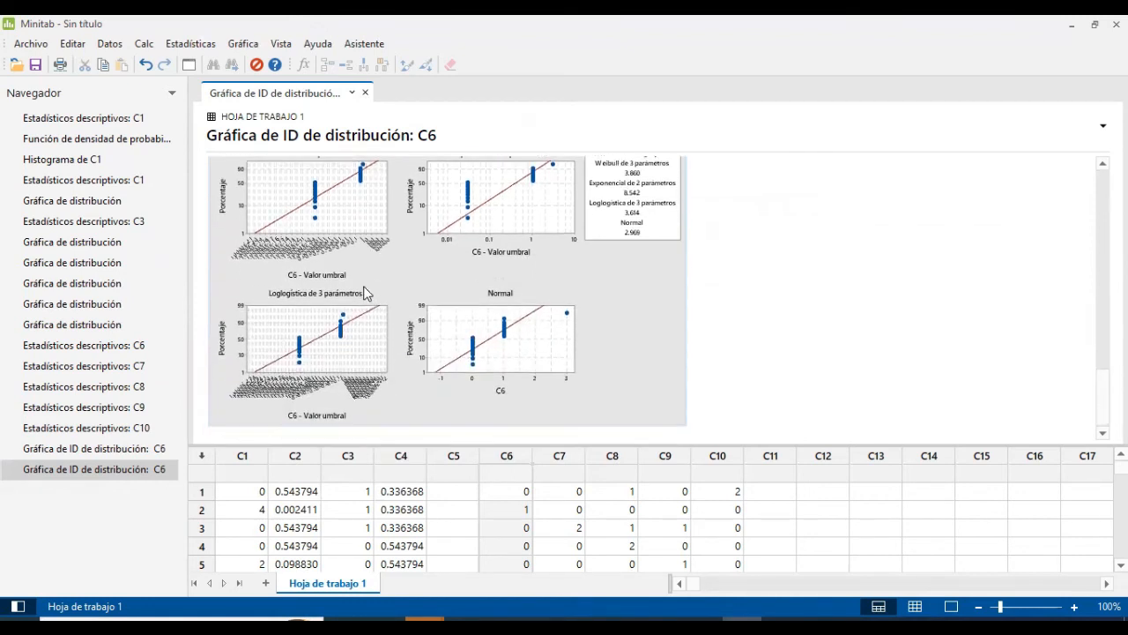
pyautogui.scroll(1, 366, 294)
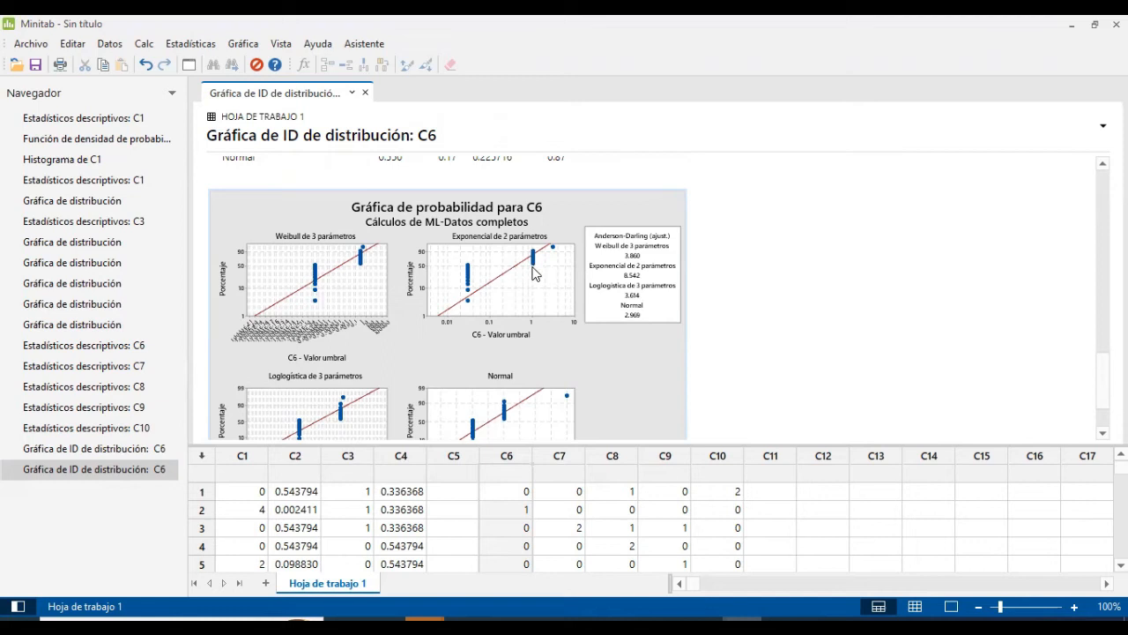
pyautogui.scroll(-1, 478, 391)
pyautogui.scroll(1, 474, 378)
pyautogui.scroll(-1, 462, 379)
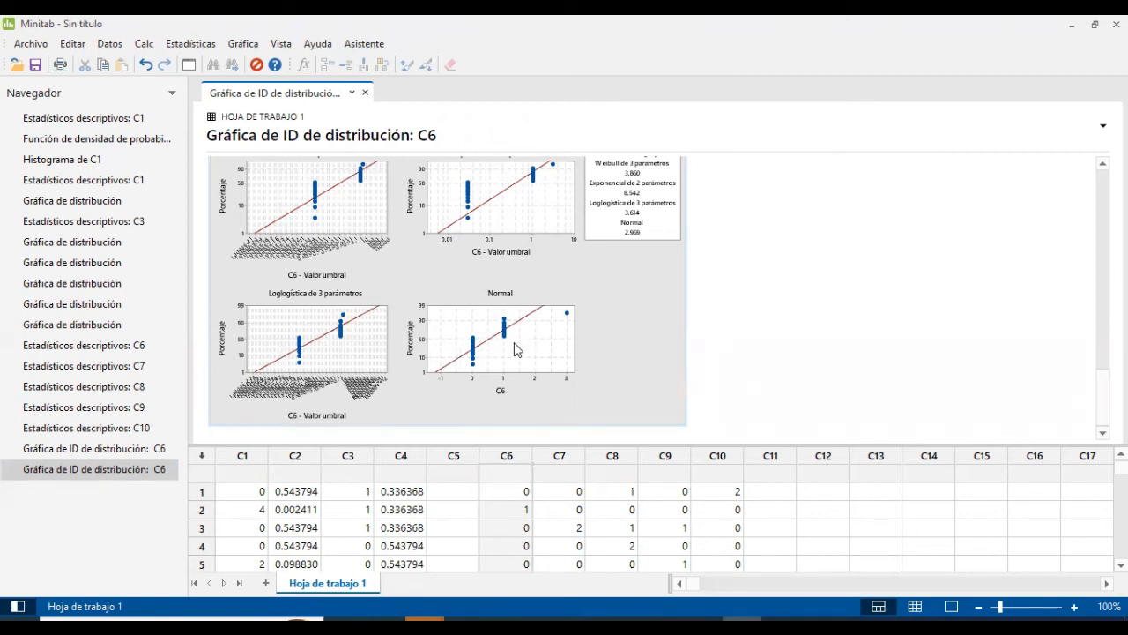
pyautogui.scroll(2, 348, 333)
pyautogui.scroll(-2, 357, 295)
pyautogui.scroll(2, 419, 284)
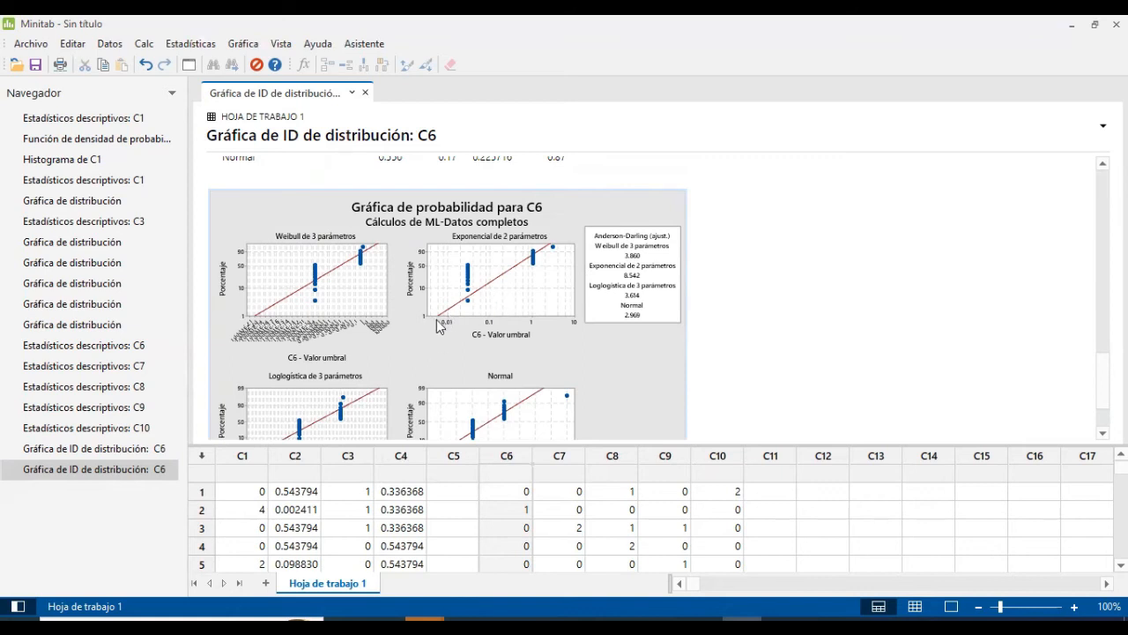
pyautogui.scroll(2, 447, 347)
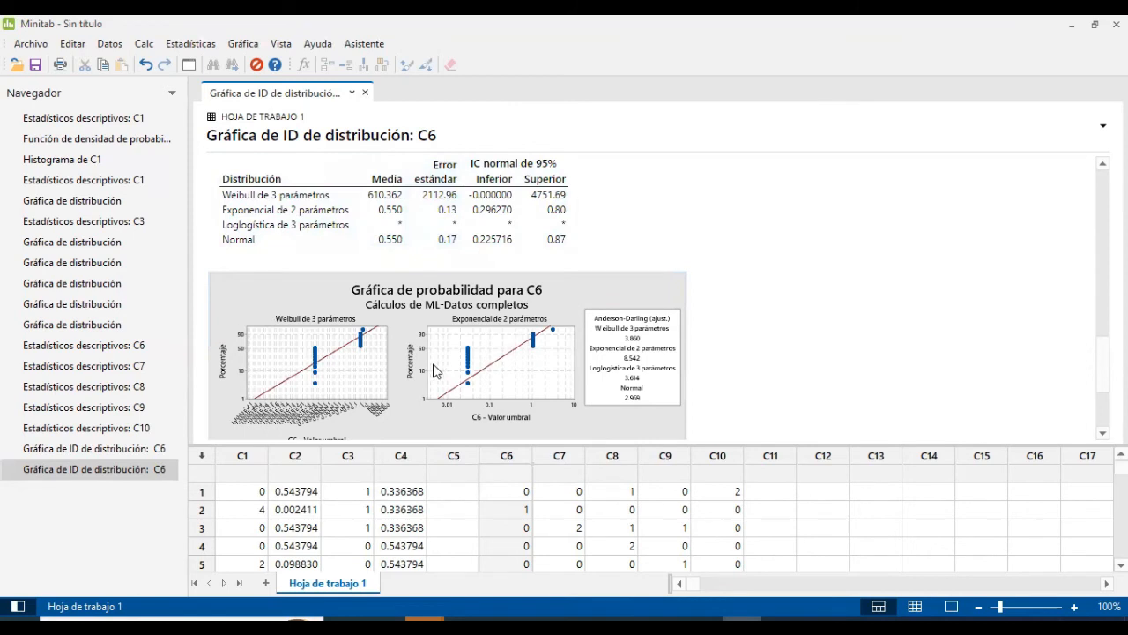
# Run the right-censored parametric distribution analysis on C6, assuming a 2-parameter exponential distribution
pyautogui.scroll(-3, 433, 370)
pyautogui.scroll(4, 414, 357)
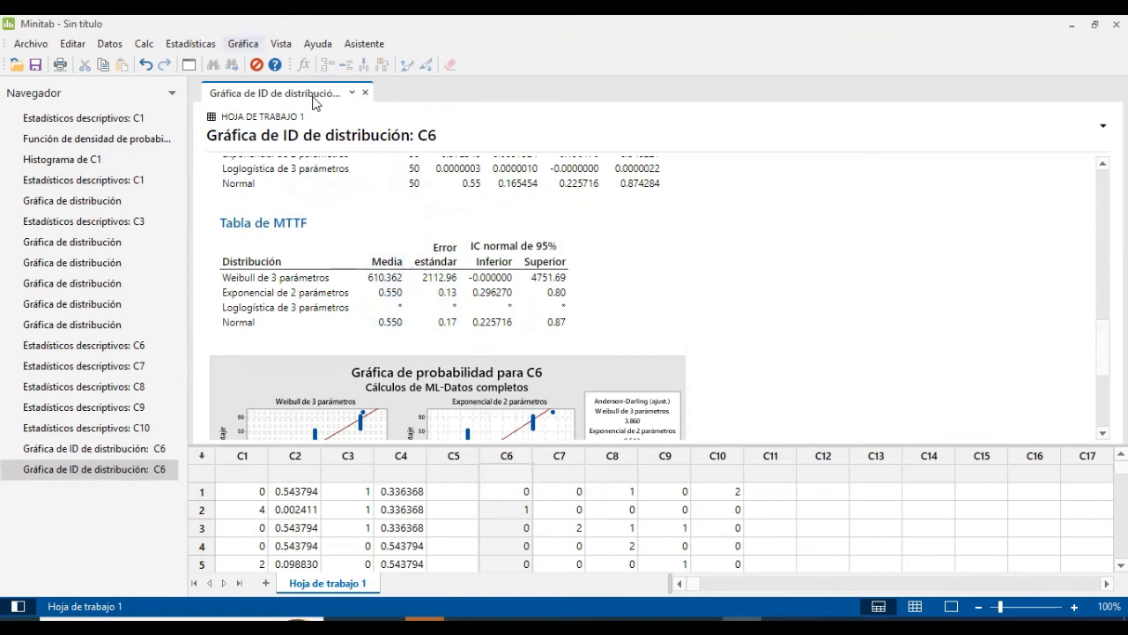
pyautogui.click(190, 44)
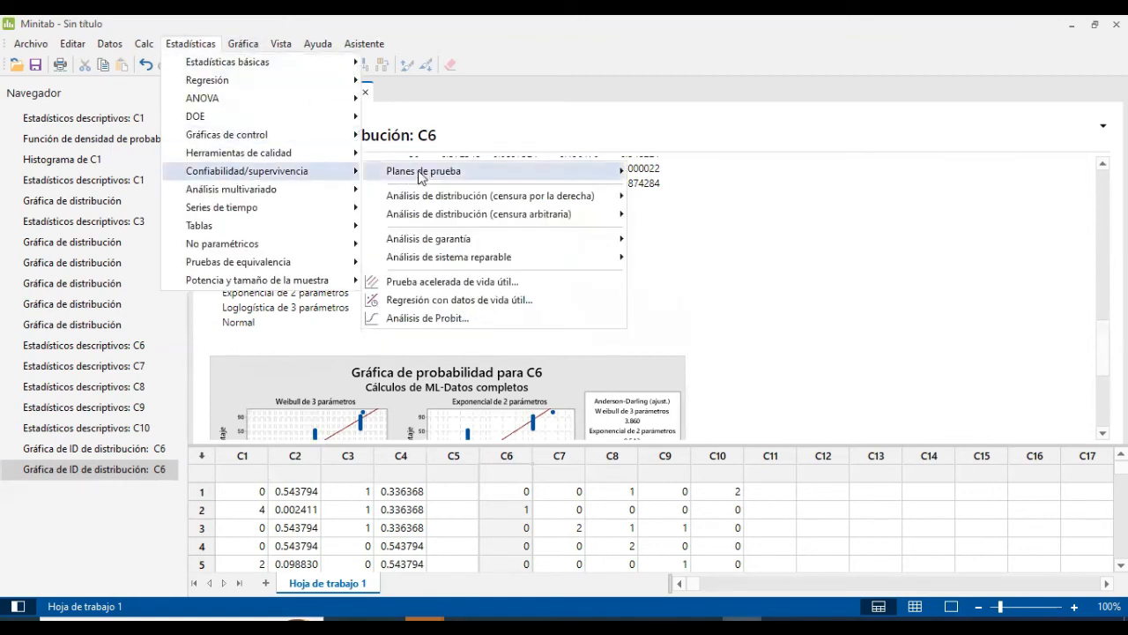
pyautogui.moveTo(604, 206)
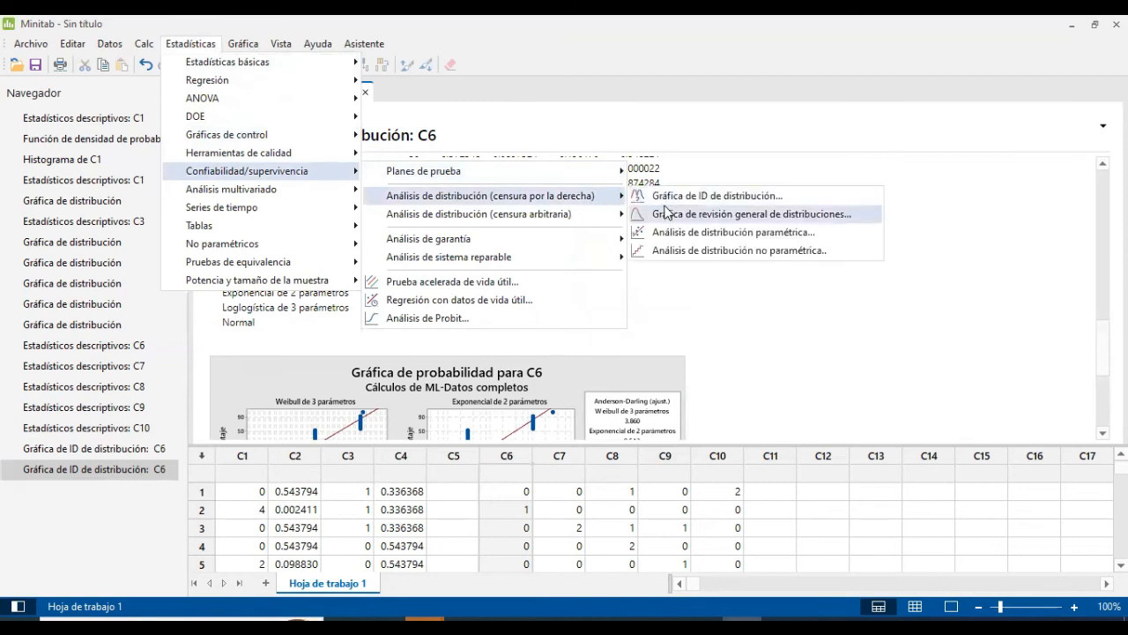
pyautogui.click(733, 233)
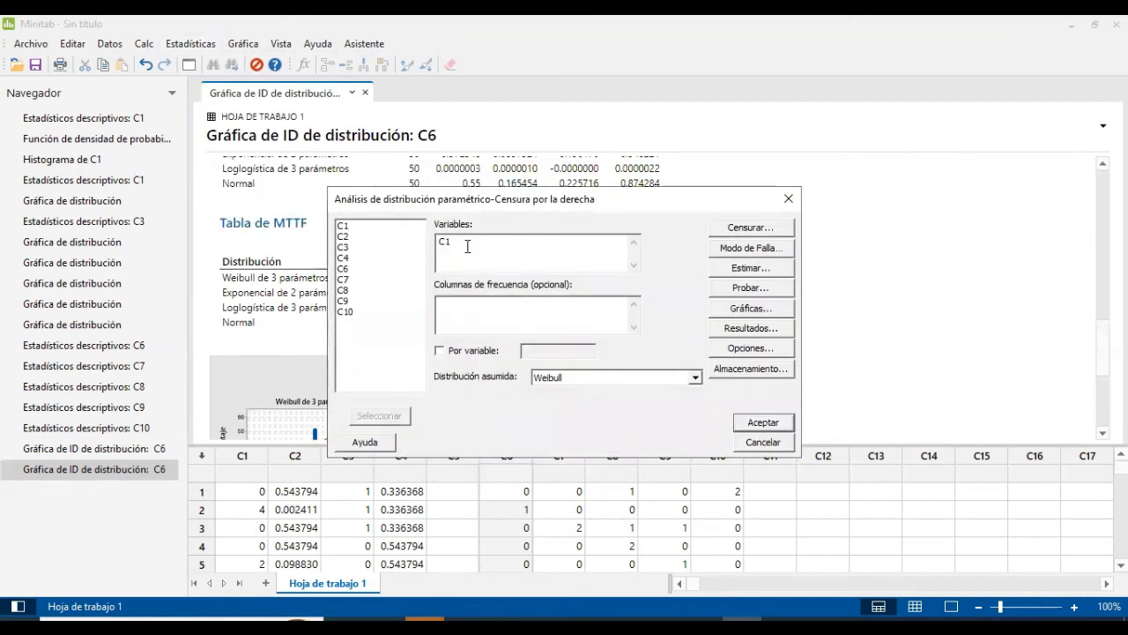
pyautogui.write('C6')
pyautogui.moveTo(616, 196); pyautogui.dragTo(795, 163)
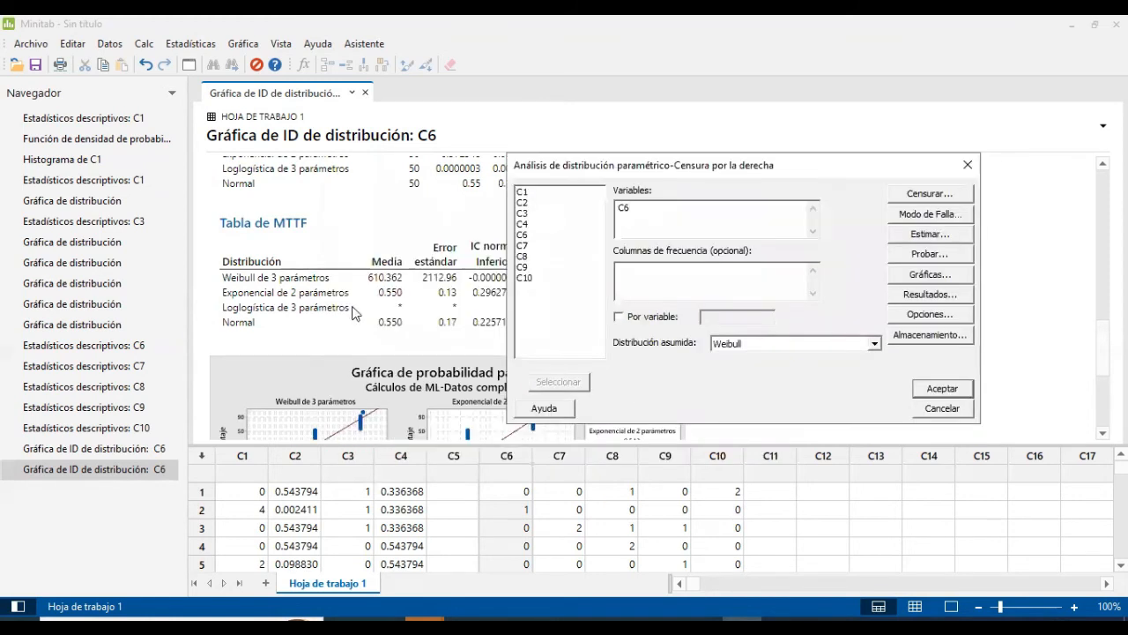
pyautogui.click(748, 344)
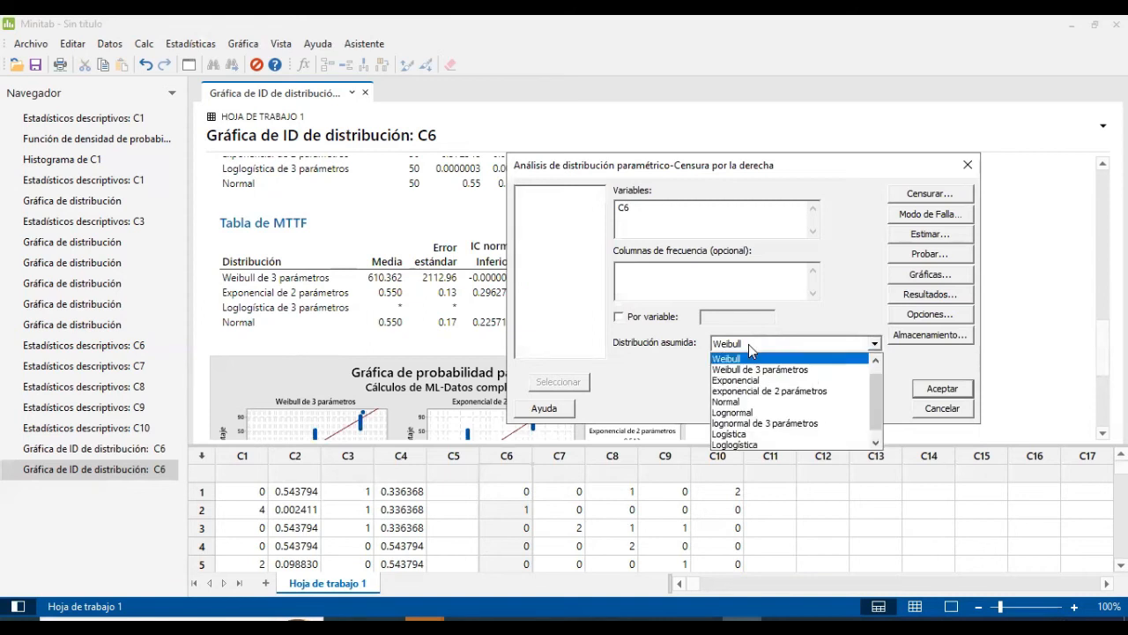
pyautogui.click(801, 386)
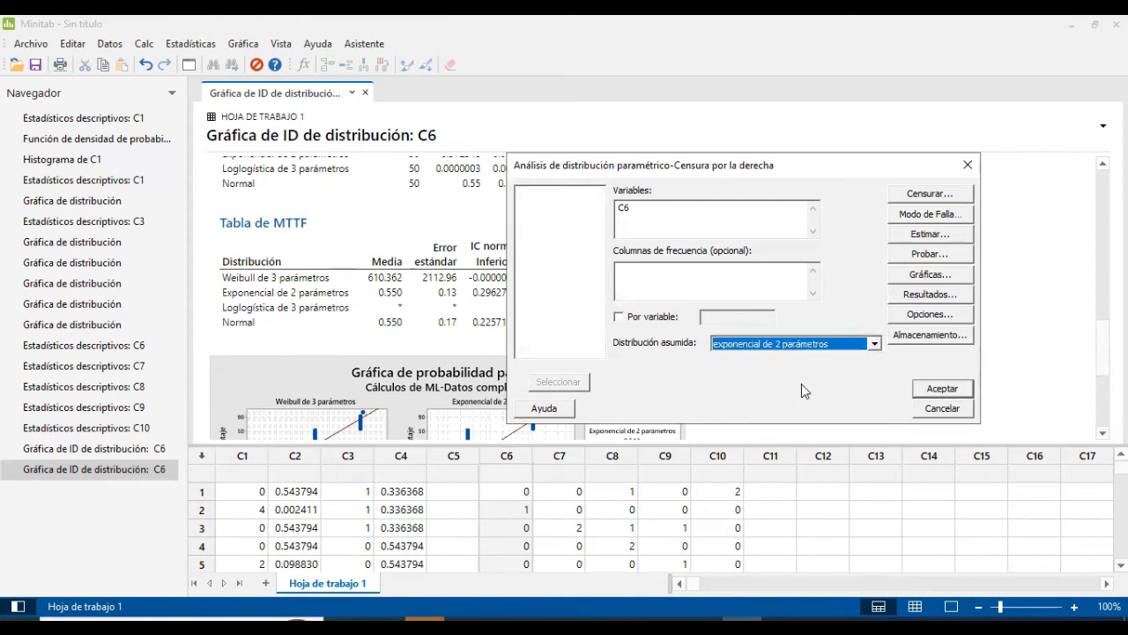
pyautogui.click(940, 389)
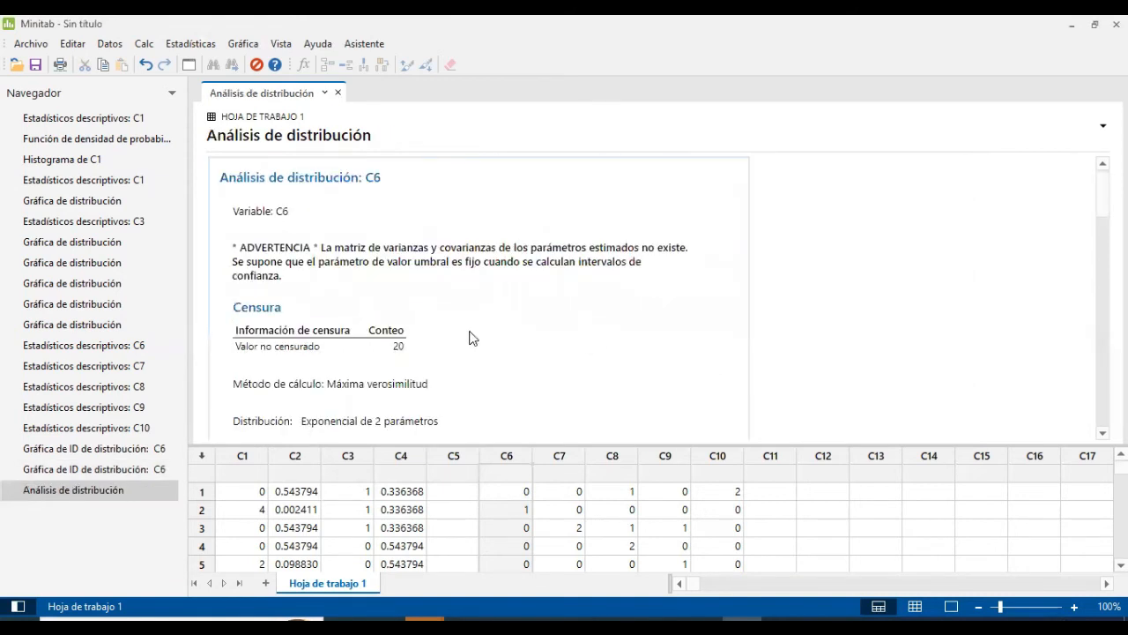
# Examine the C6 parameter estimates, Anderson-Darling goodness of fit, distribution characteristics and percentile table
pyautogui.scroll(-3, 470, 338)
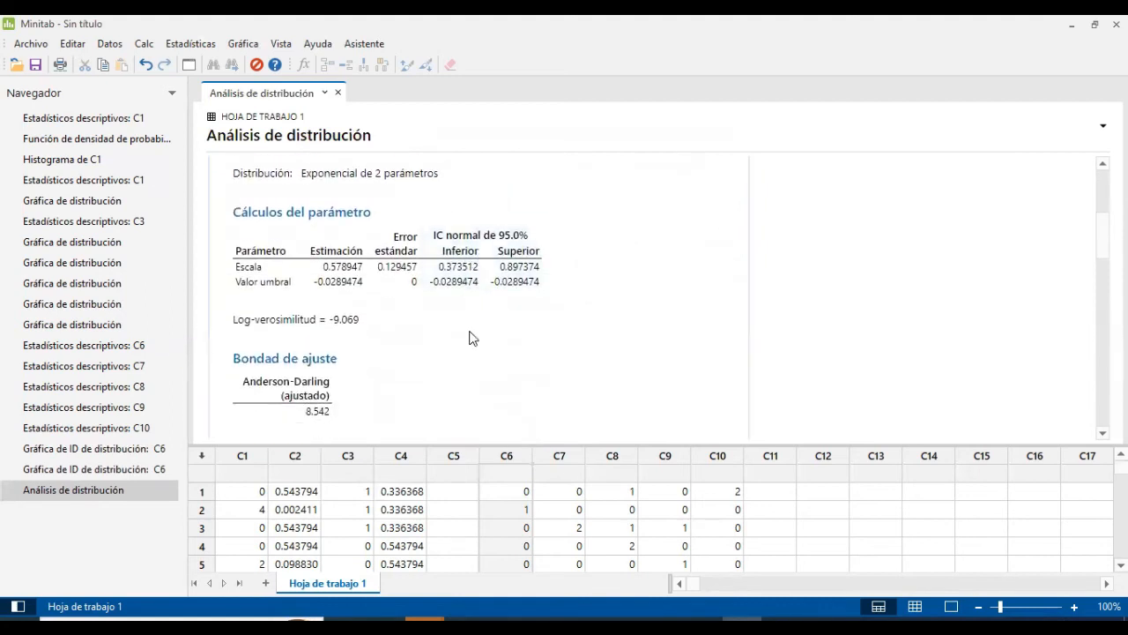
pyautogui.scroll(-4, 470, 338)
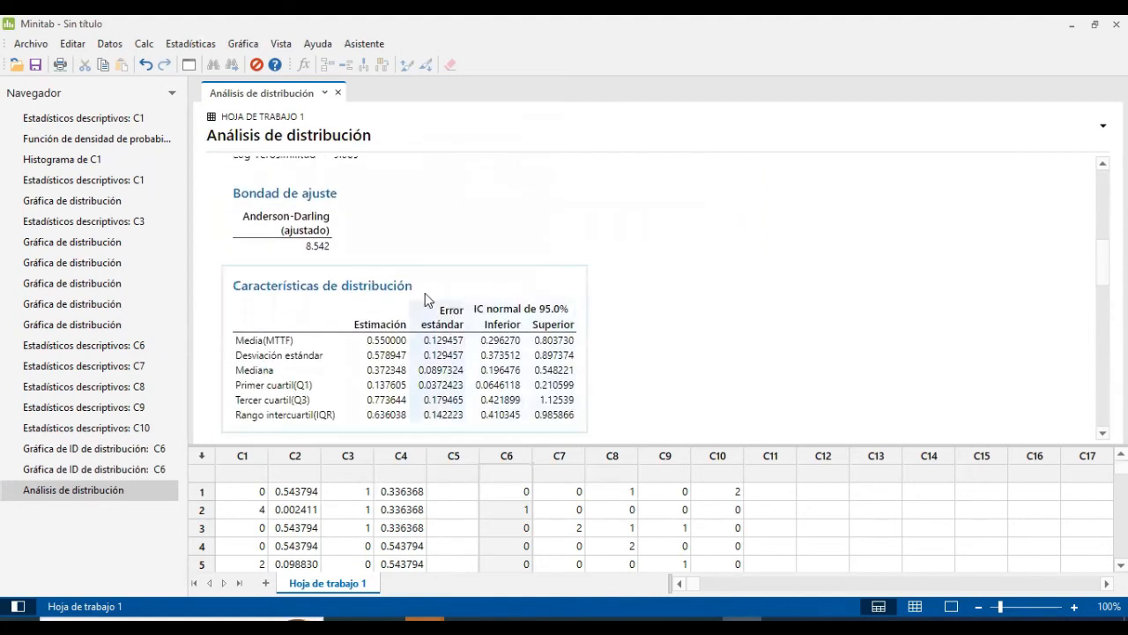
pyautogui.scroll(-3, 370, 264)
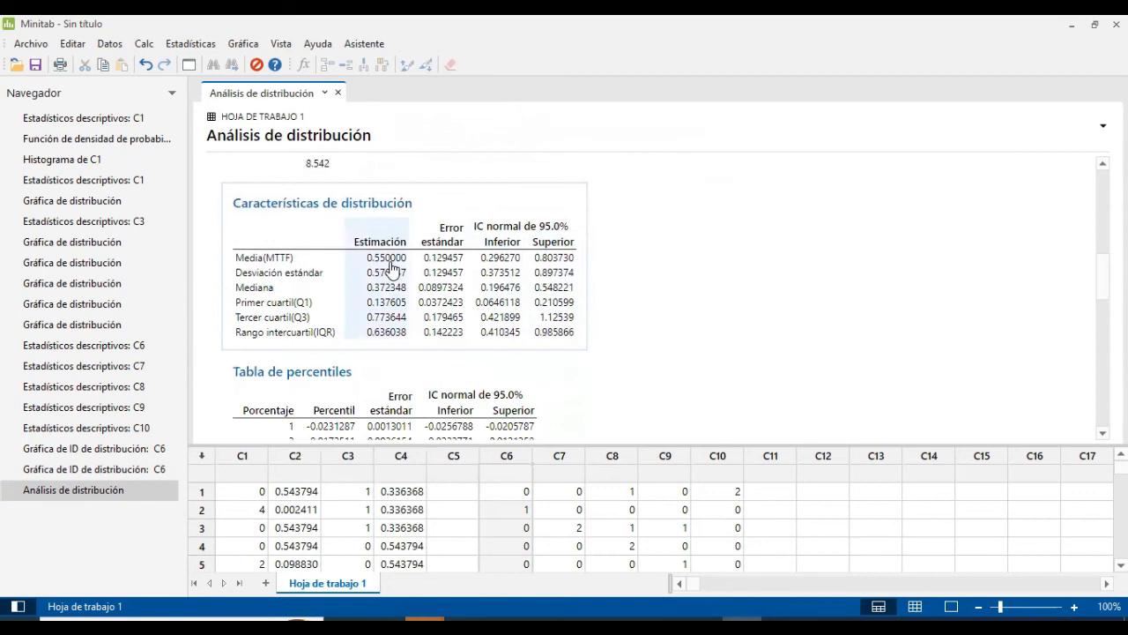
pyautogui.scroll(-15, 418, 275)
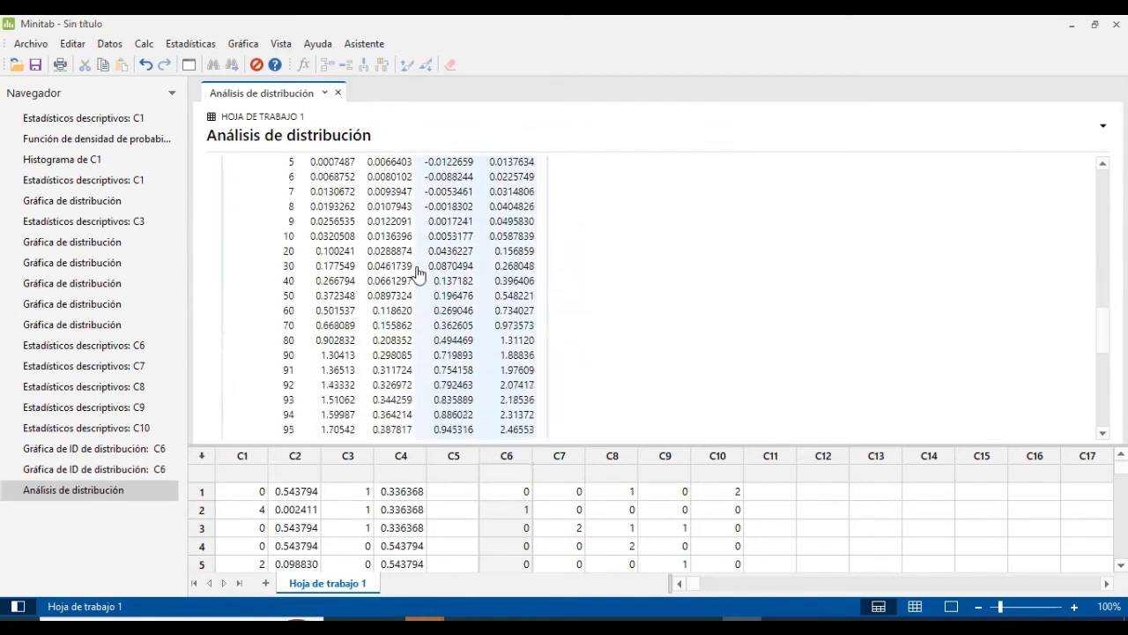
# Examine the 2-parameter exponential probability plot for C6, comparing the points with the confidence bands and the statistics table
pyautogui.scroll(-3, 417, 274)
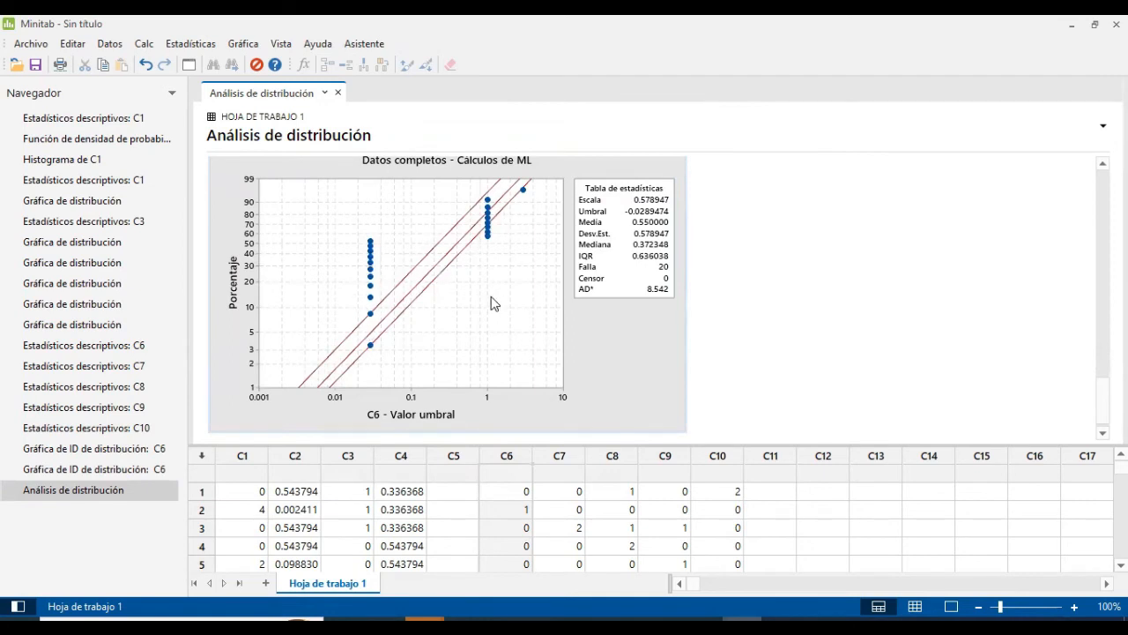
pyautogui.scroll(3, 492, 314)
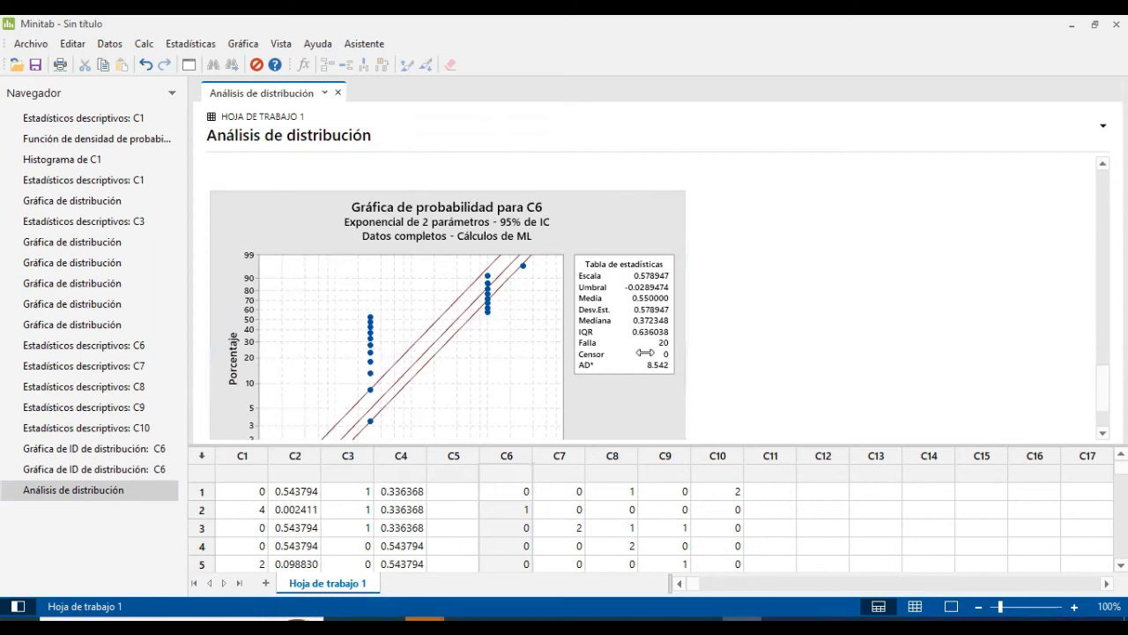
pyautogui.scroll(-3, 466, 318)
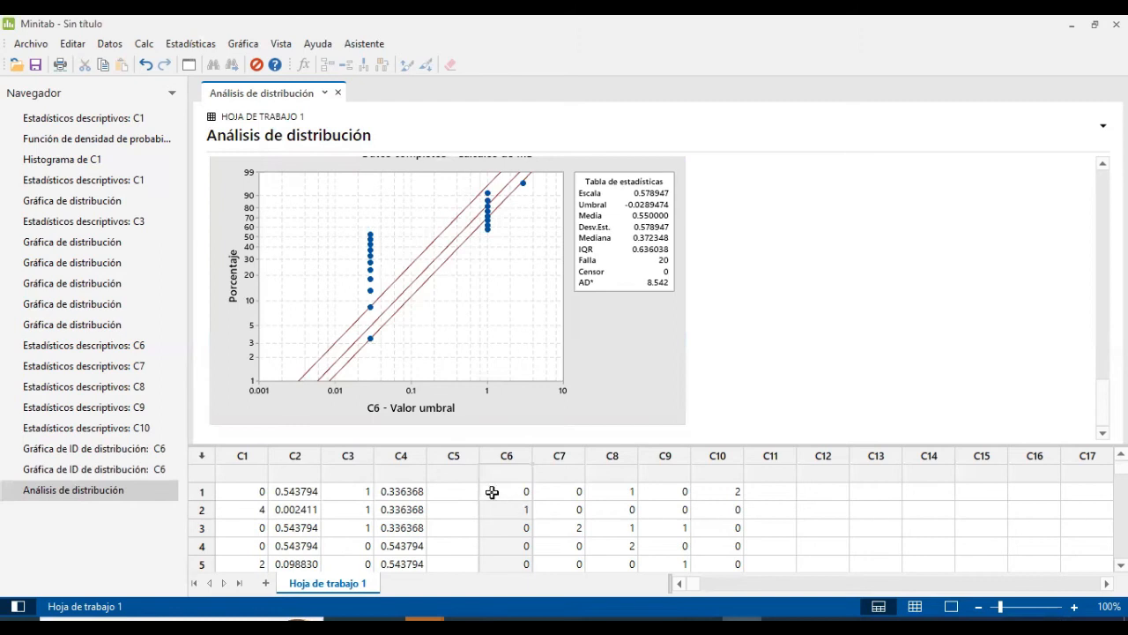
pyautogui.scroll(15, 413, 347)
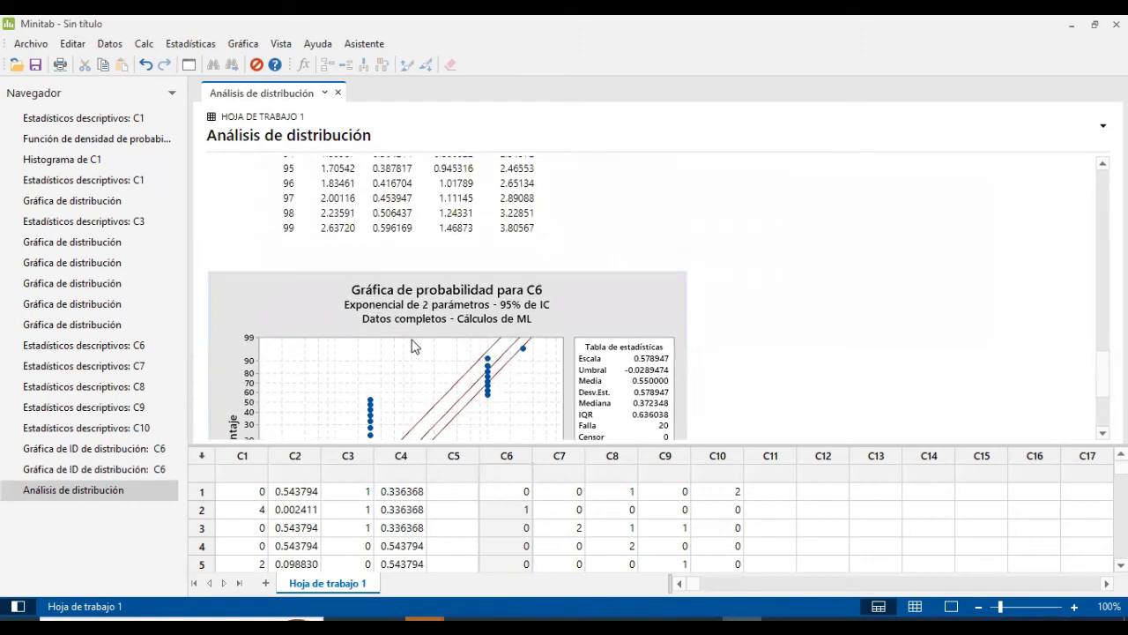
pyautogui.scroll(2, 413, 347)
pyautogui.scroll(-12, 414, 347)
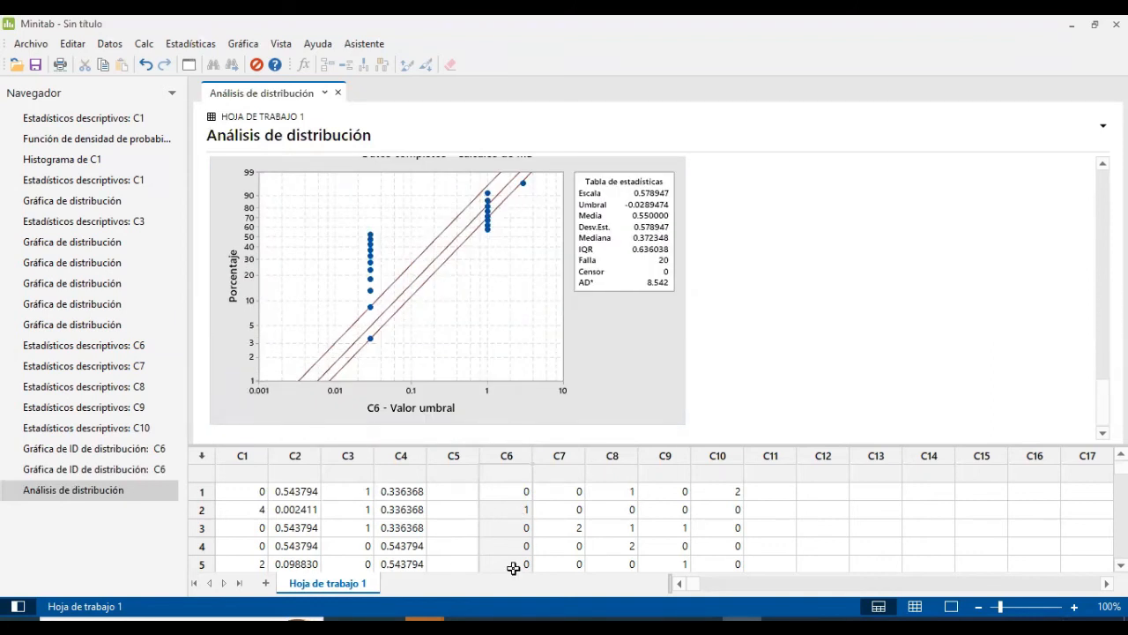
pyautogui.scroll(3, 370, 388)
pyautogui.scroll(-3, 348, 374)
pyautogui.scroll(-1, 360, 359)
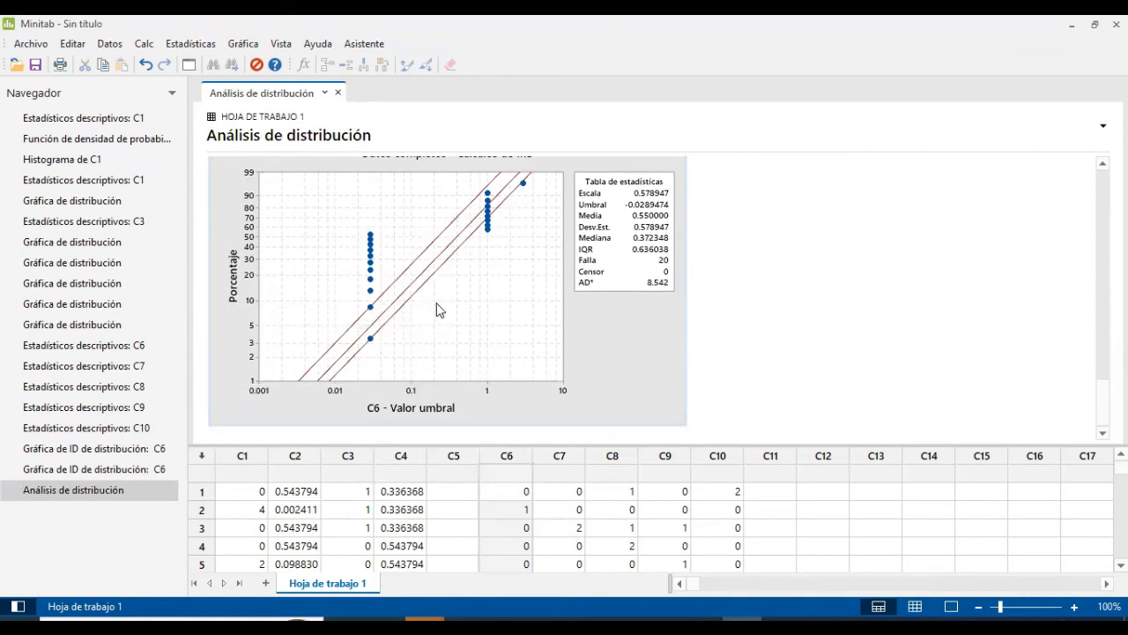
# Recheck the C6 analysis warning, censoring information, parameter estimates and goodness-of-fit section
pyautogui.scroll(10, 439, 309)
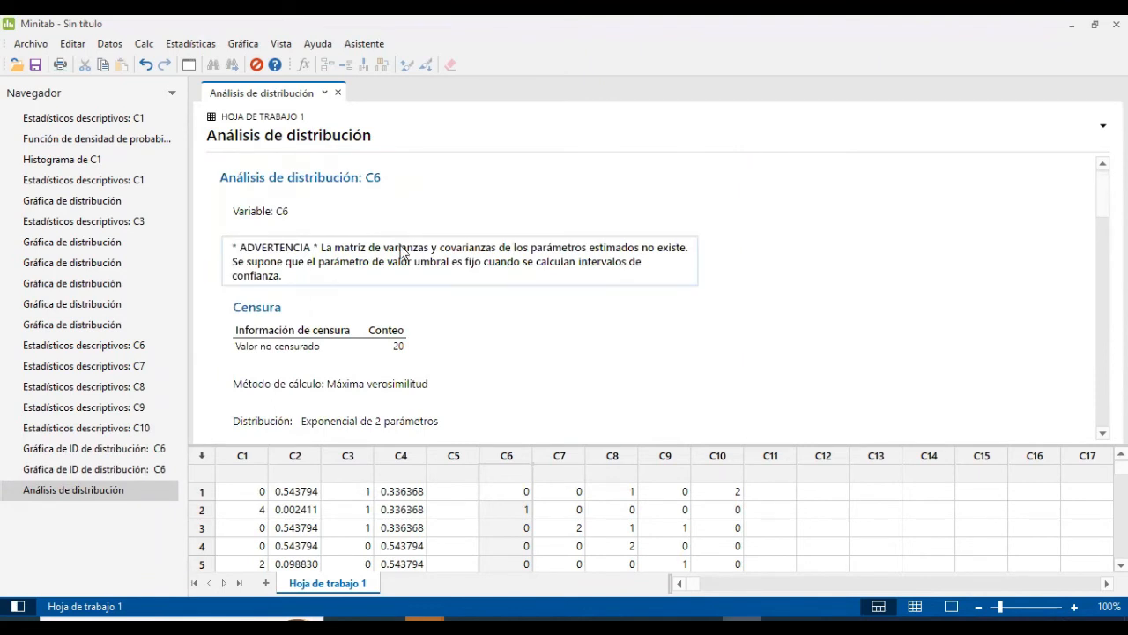
pyautogui.scroll(-8, 422, 281)
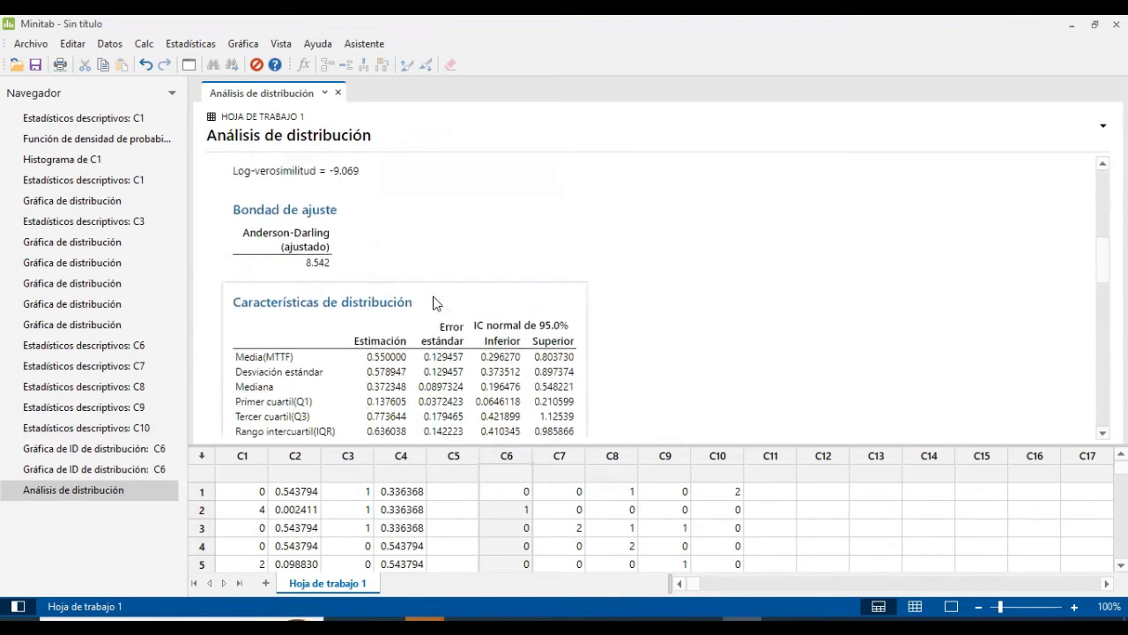
pyautogui.scroll(3, 432, 303)
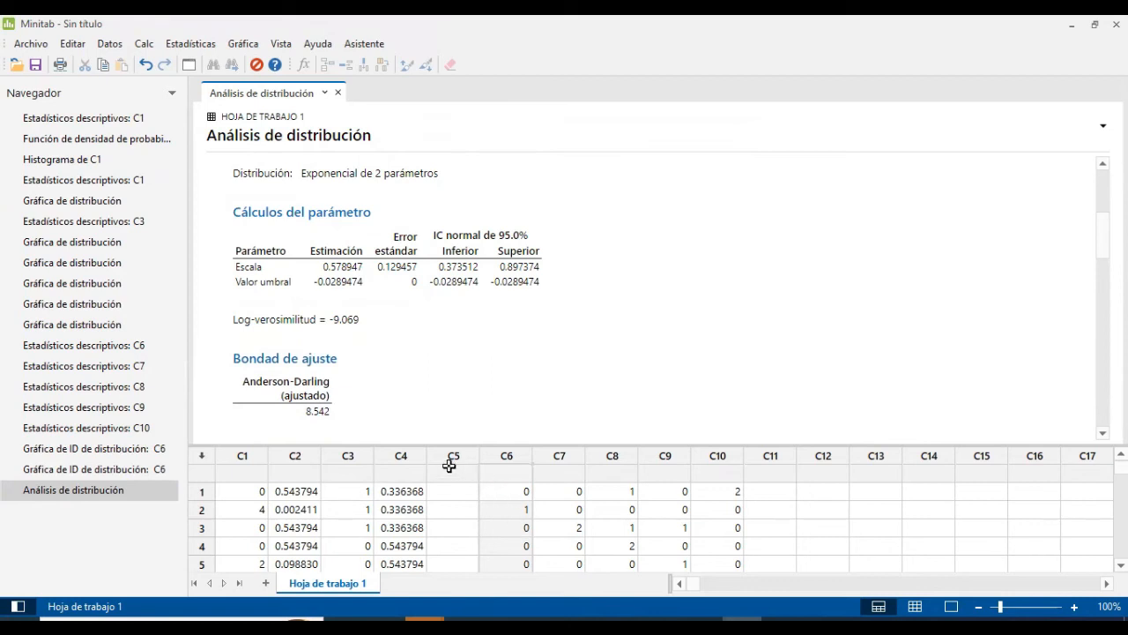
pyautogui.scroll(5, 416, 397)
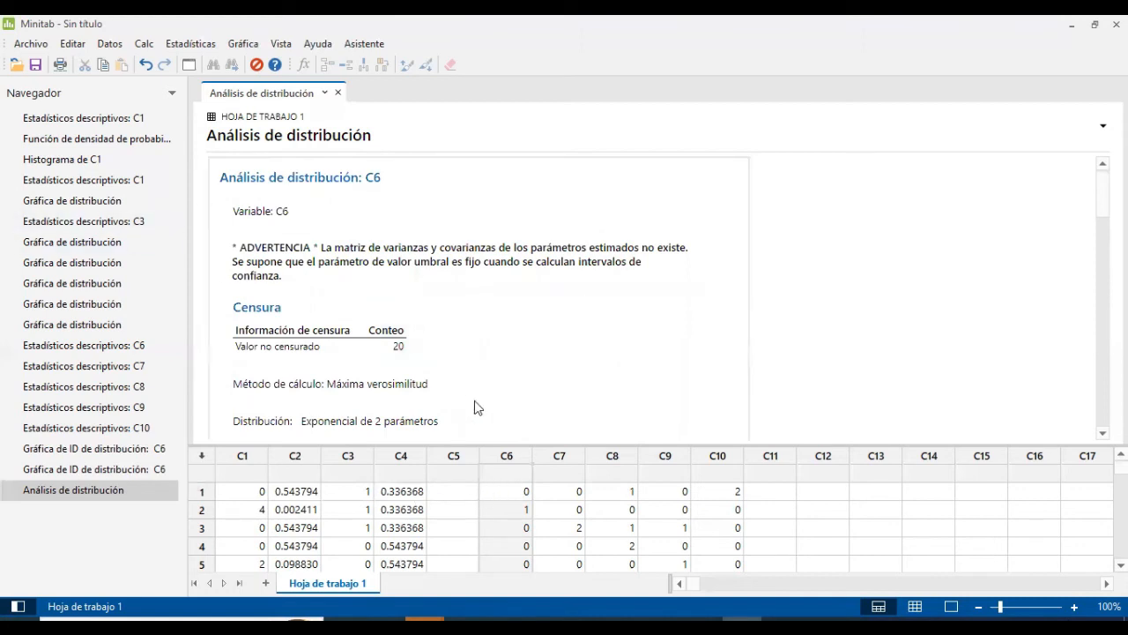
# Delete all the data in worksheet columns C1 to C10
pyautogui.scroll(-7, 315, 533)
pyautogui.scroll(2, 313, 527)
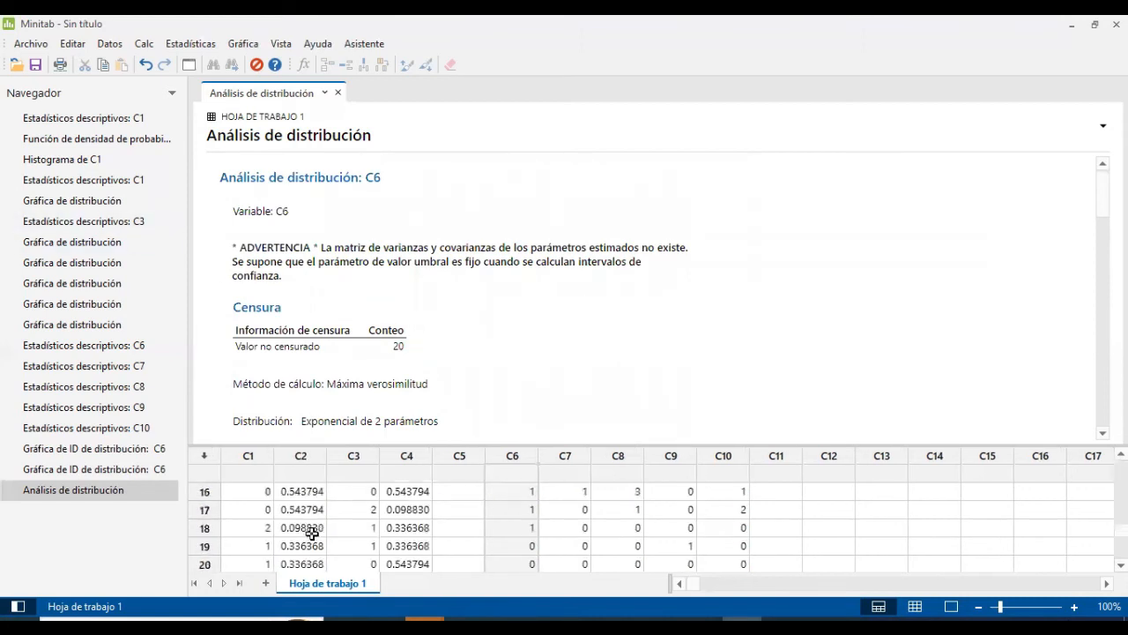
pyautogui.scroll(5, 232, 514)
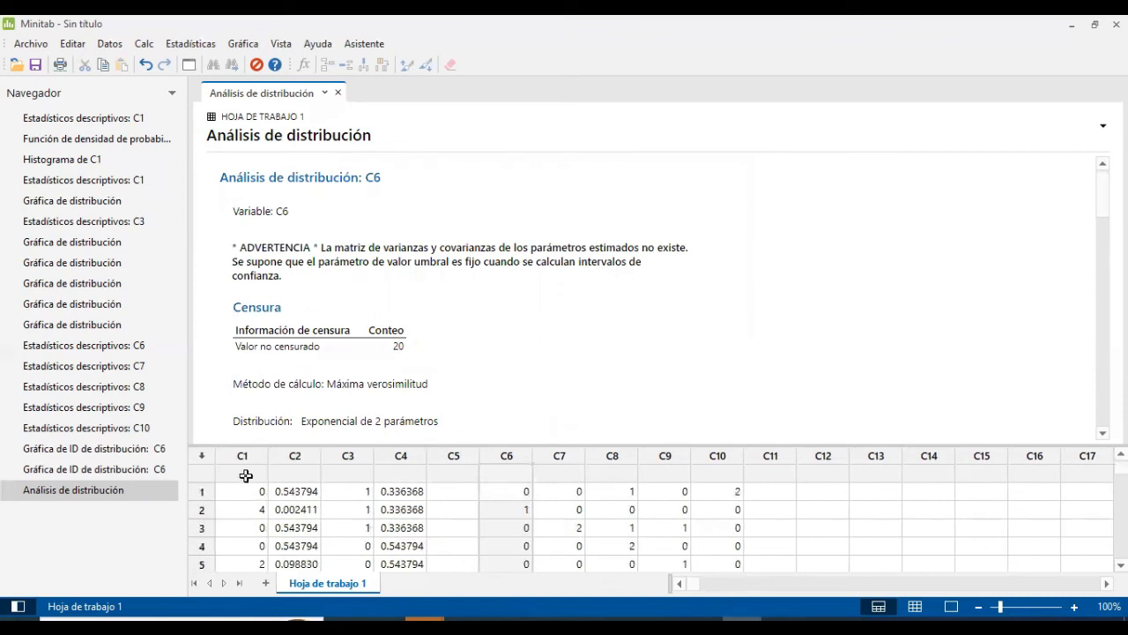
pyautogui.moveTo(244, 491); pyautogui.dragTo(742, 620)
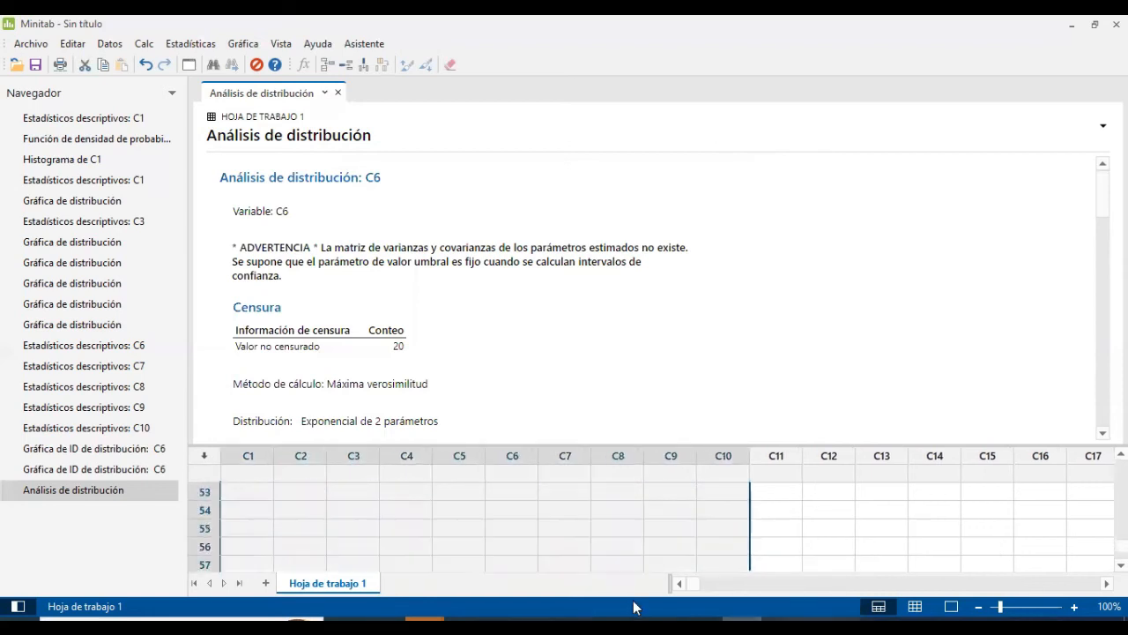
pyautogui.press('Delete')
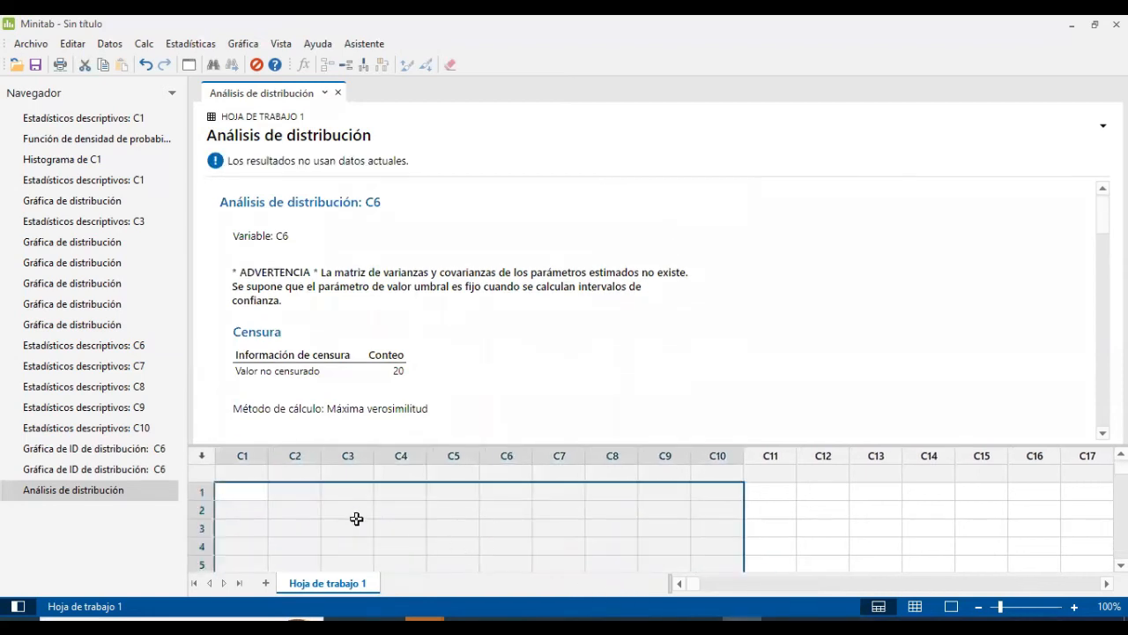
# Enter the values 10, 12, 15, 17 and 18 in rows 1 to 5 of column C1
pyautogui.click(242, 470)
pyautogui.click(241, 488)
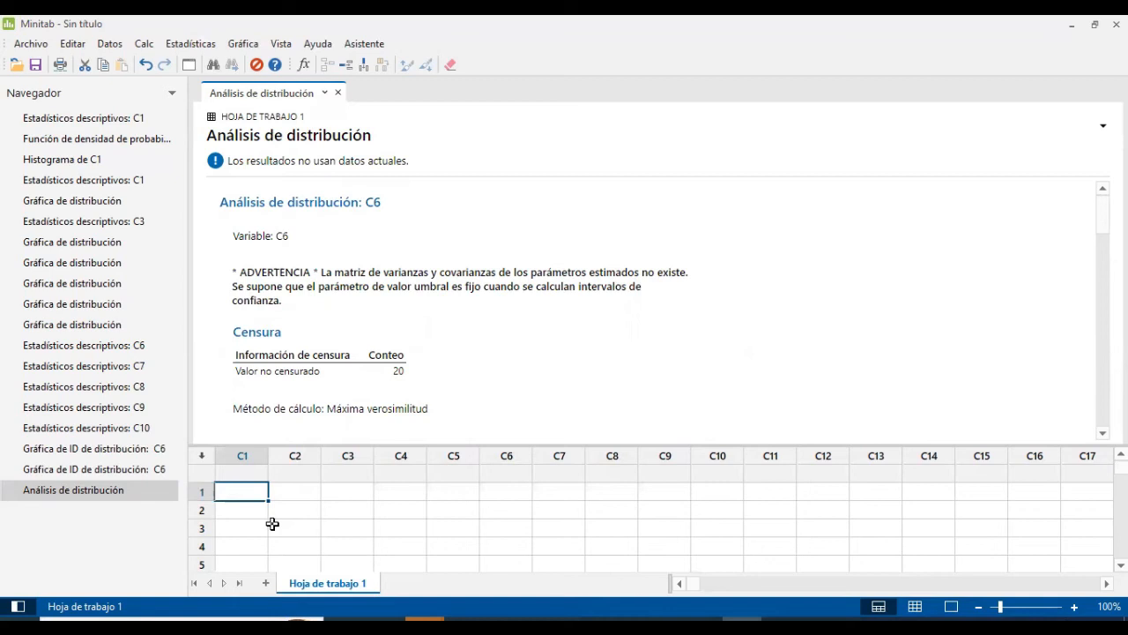
pyautogui.write('10')
pyautogui.press('Return')
pyautogui.write('12')
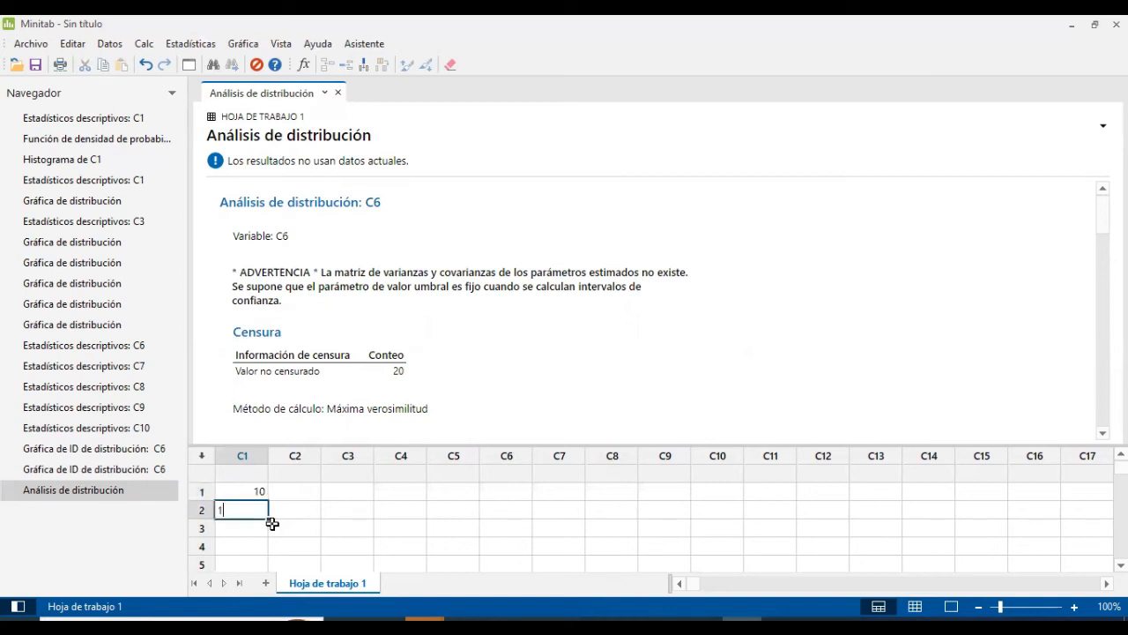
pyautogui.press('Return')
pyautogui.write('15')
pyautogui.press('Return')
pyautogui.write('17')
pyautogui.press('Return')
pyautogui.write('18')
# Change row 5 of column C1 to 20 and row 3 to 19
pyautogui.press('Tab')
pyautogui.press('Left')
pyautogui.press('Up')
pyautogui.press('Up')
pyautogui.press('Up')
pyautogui.press('Up')
pyautogui.press('Down')
pyautogui.press('Down')
pyautogui.press('Down')
pyautogui.press('Down')
pyautogui.write('20')
pyautogui.press('Up')
pyautogui.press('Up')
pyautogui.write('19')
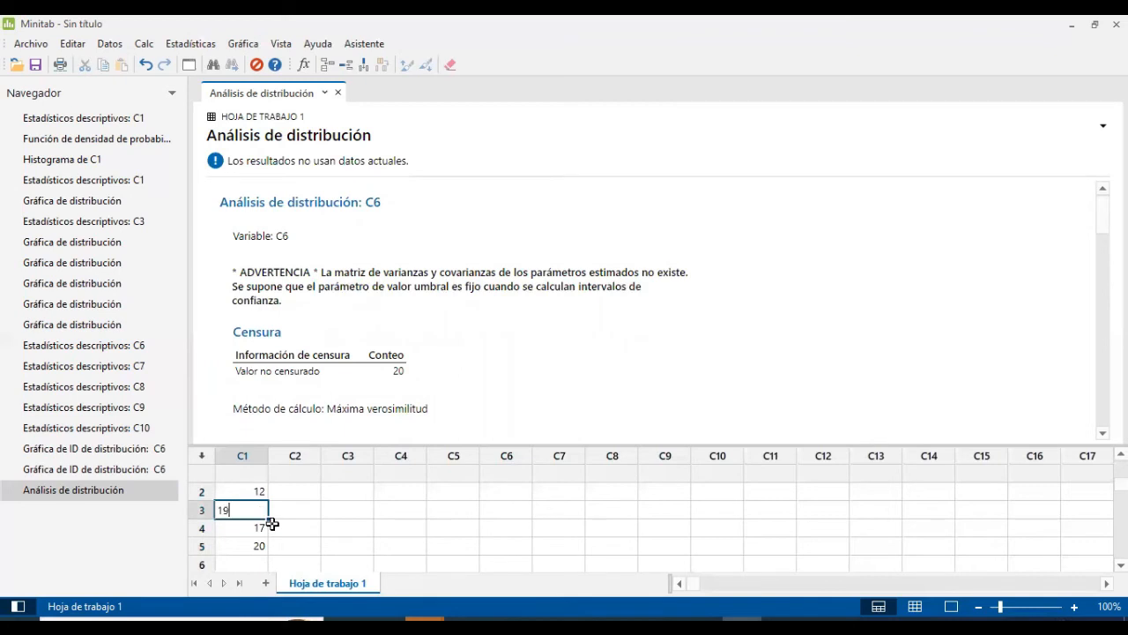
pyautogui.press('Up')
# Review the values entered in rows 1 to 5 of column C1
pyautogui.press('Up')
pyautogui.press('Up')
pyautogui.press('Down')
pyautogui.press('Down')
pyautogui.press('Up')
pyautogui.press('Up')
pyautogui.press('Down')
pyautogui.press('Down')
pyautogui.press('Down')
pyautogui.press('Down')
pyautogui.press('Down')
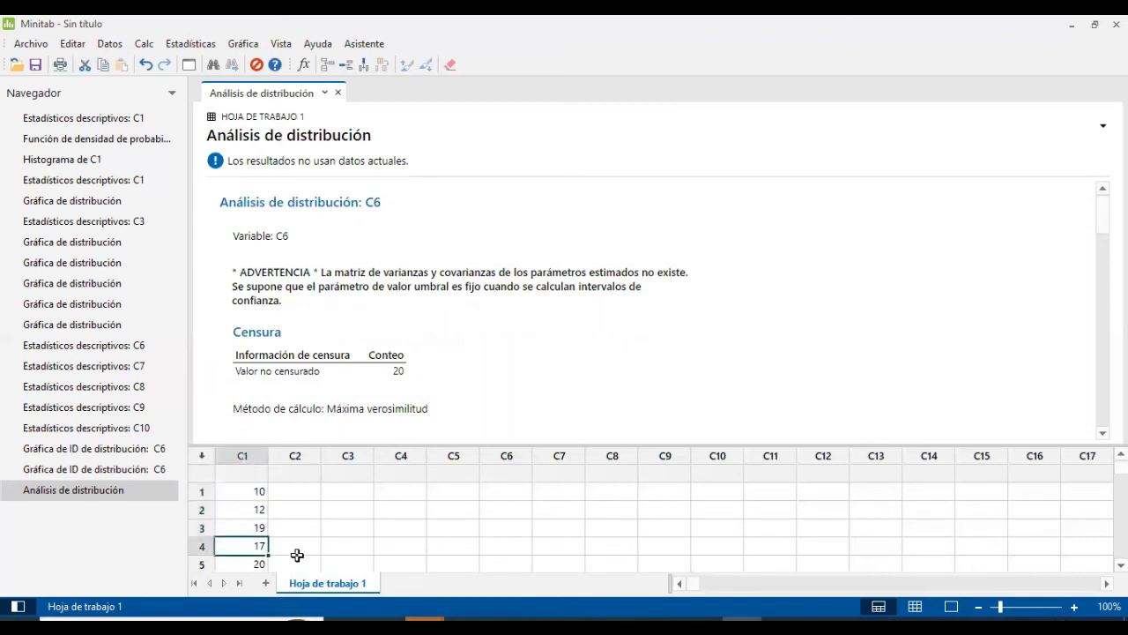
pyautogui.press('Up')
pyautogui.press('Up')
pyautogui.press('Up')
pyautogui.press('Up')
pyautogui.press('Up')
pyautogui.press('Down')
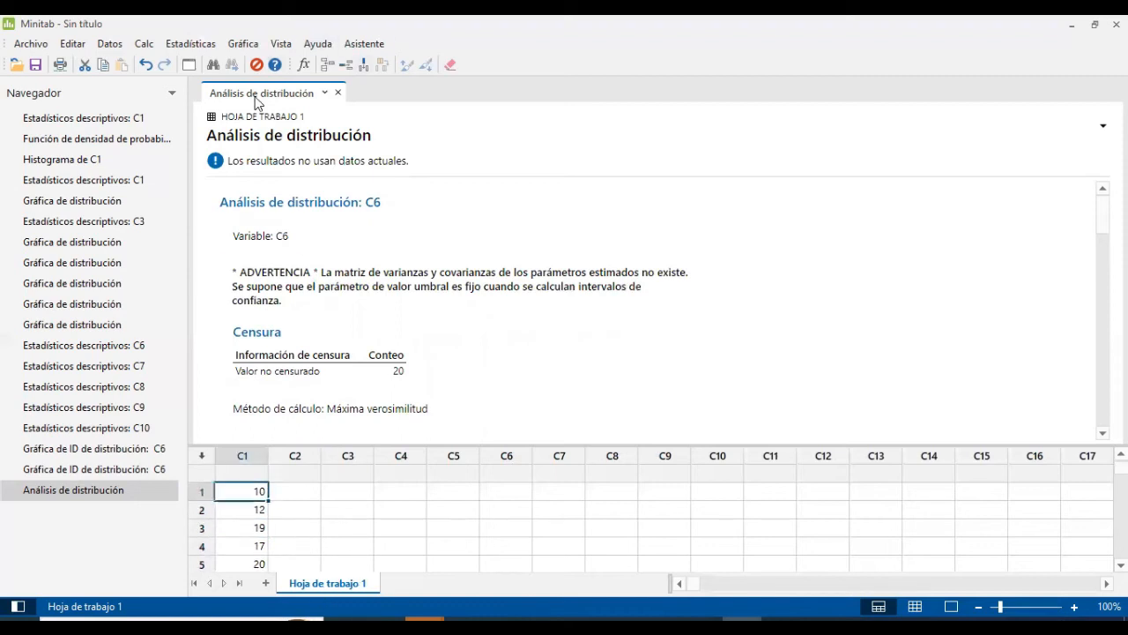
# Close the distribution analysis output and display the descriptive statistics for C1
pyautogui.click(339, 94)
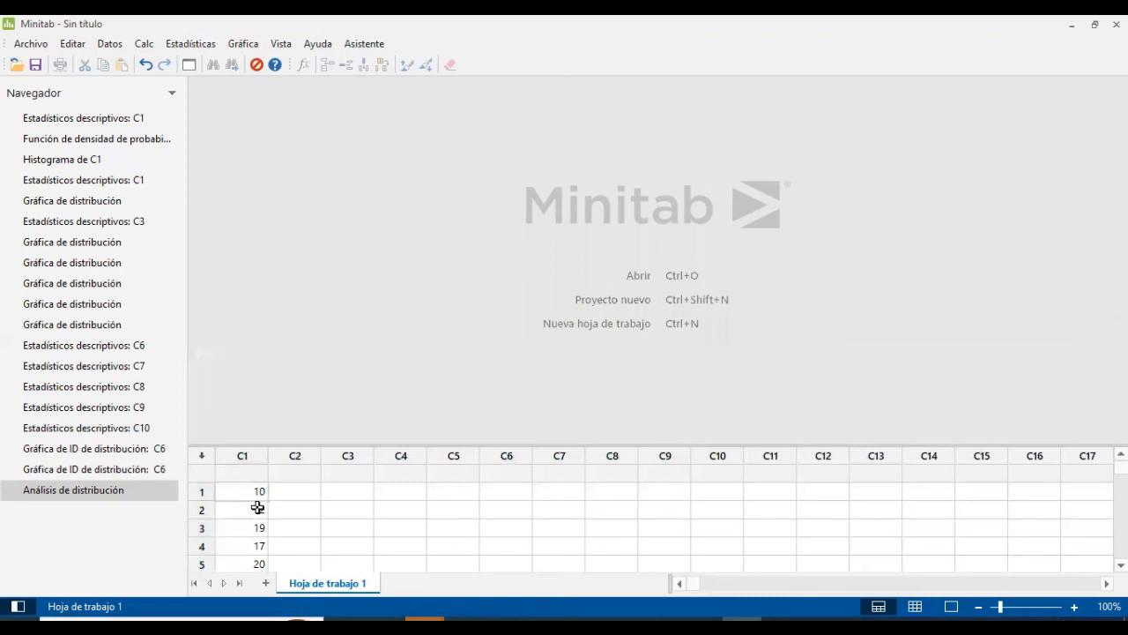
pyautogui.hotkey('alt', 's')
pyautogui.press('Right')
pyautogui.press('Escape')
pyautogui.hotkey('alt', 's')
pyautogui.press('Right')
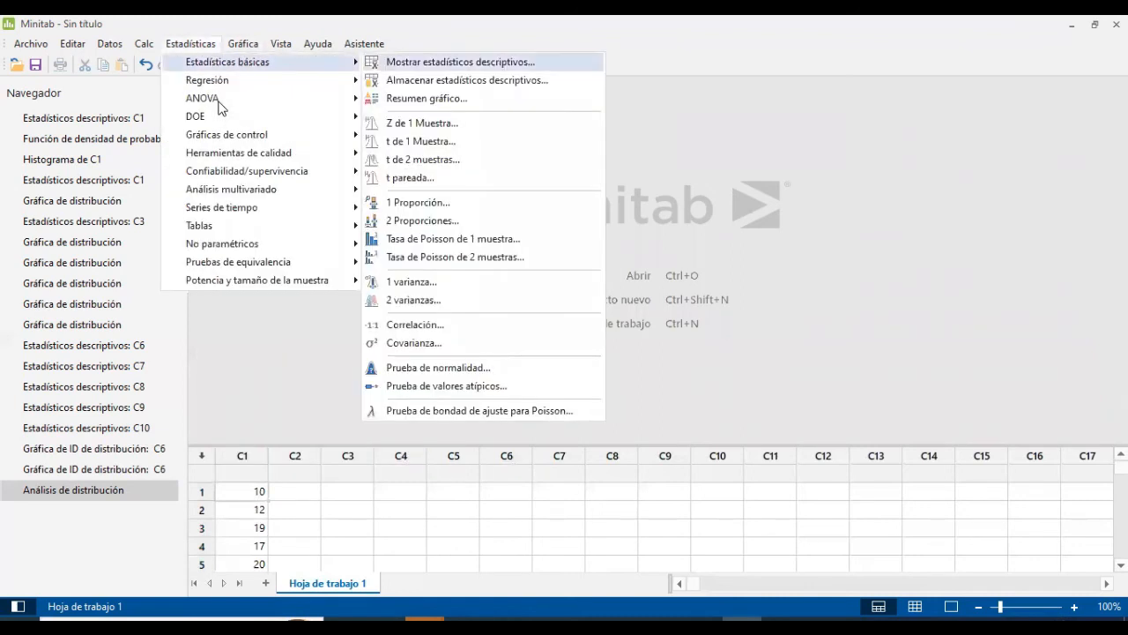
pyautogui.press('Return')
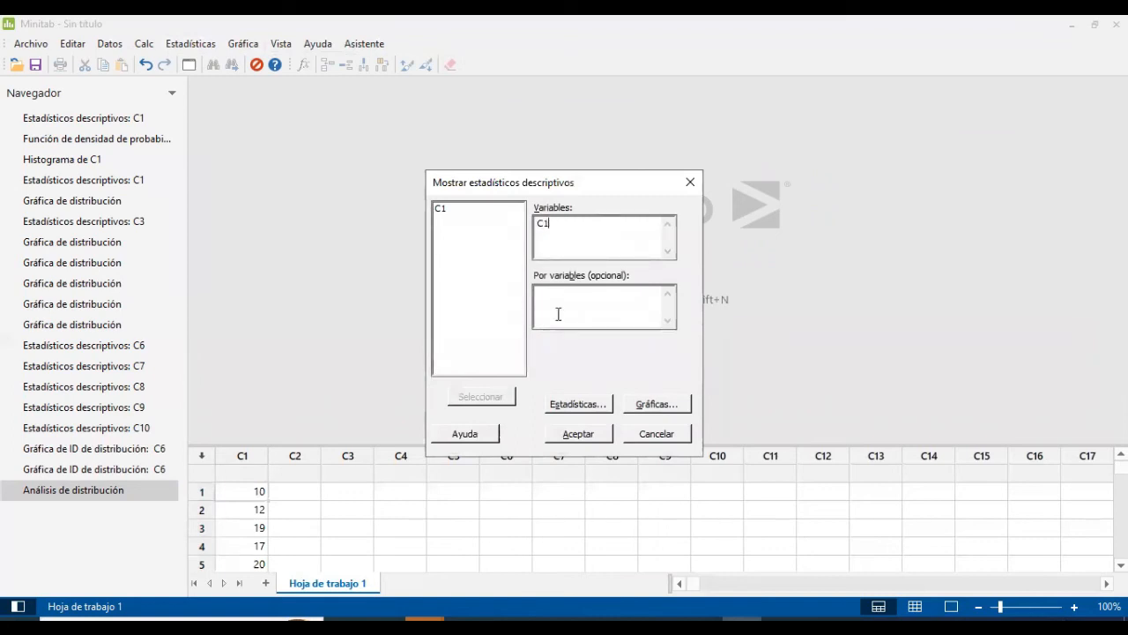
pyautogui.click(578, 436)
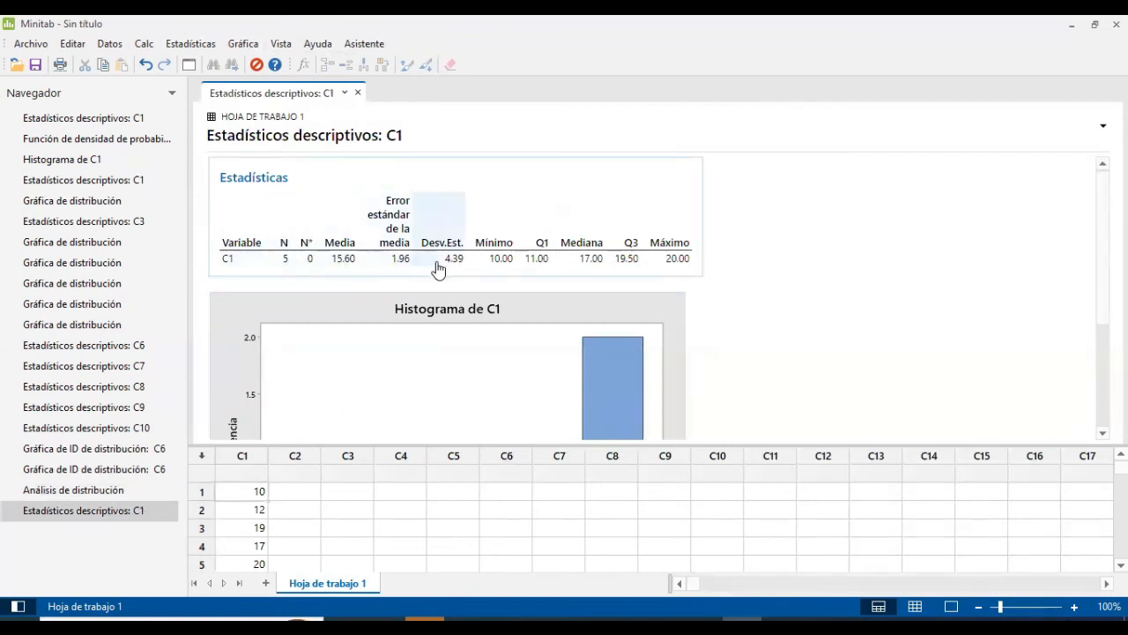
# Review the summary statistics and the histogram in the descriptive statistics output for C1
pyautogui.scroll(-3, 456, 344)
pyautogui.scroll(-2, 457, 345)
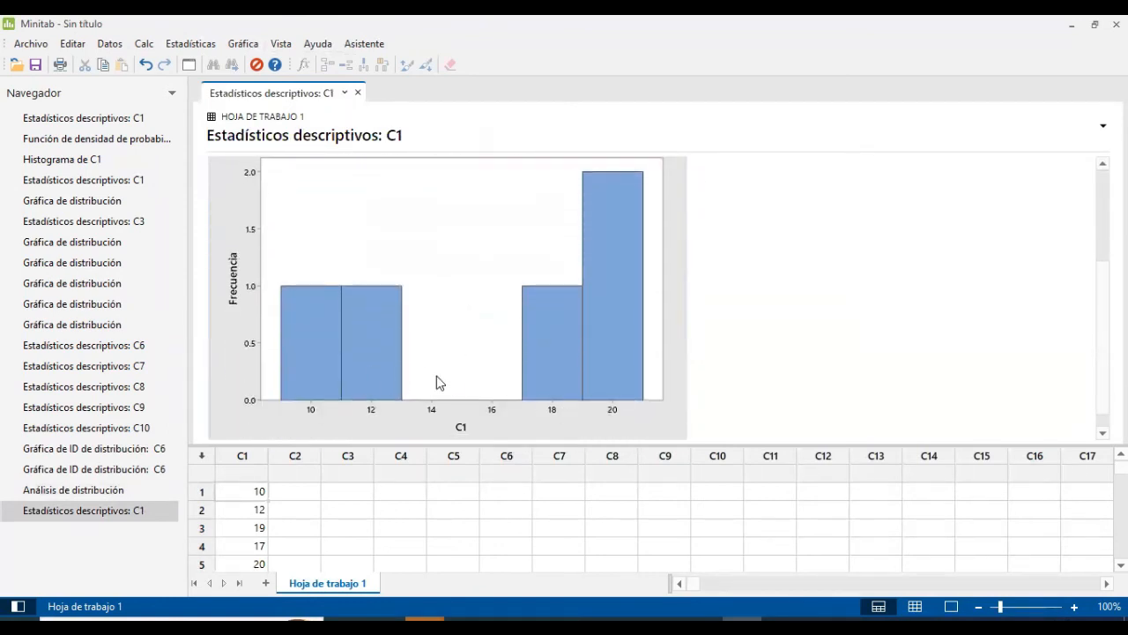
pyautogui.scroll(5, 418, 427)
pyautogui.scroll(-2, 418, 427)
pyautogui.scroll(2, 418, 426)
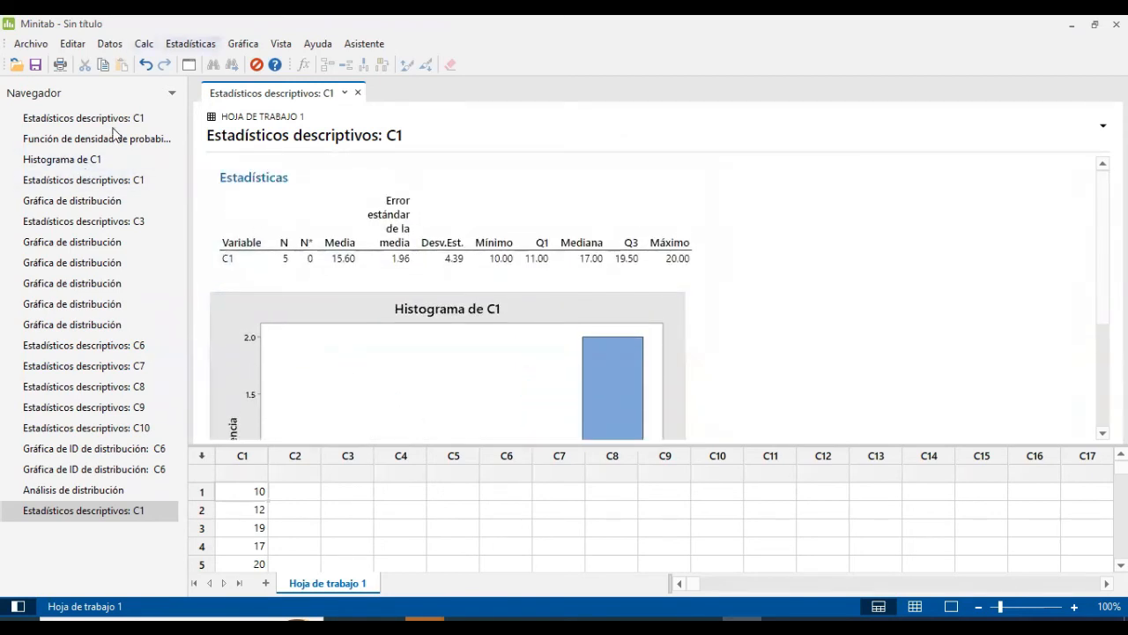
# Create a right-censored distribution ID plot for variable C1 using all distributions
pyautogui.click(190, 44)
pyautogui.moveTo(234, 175)
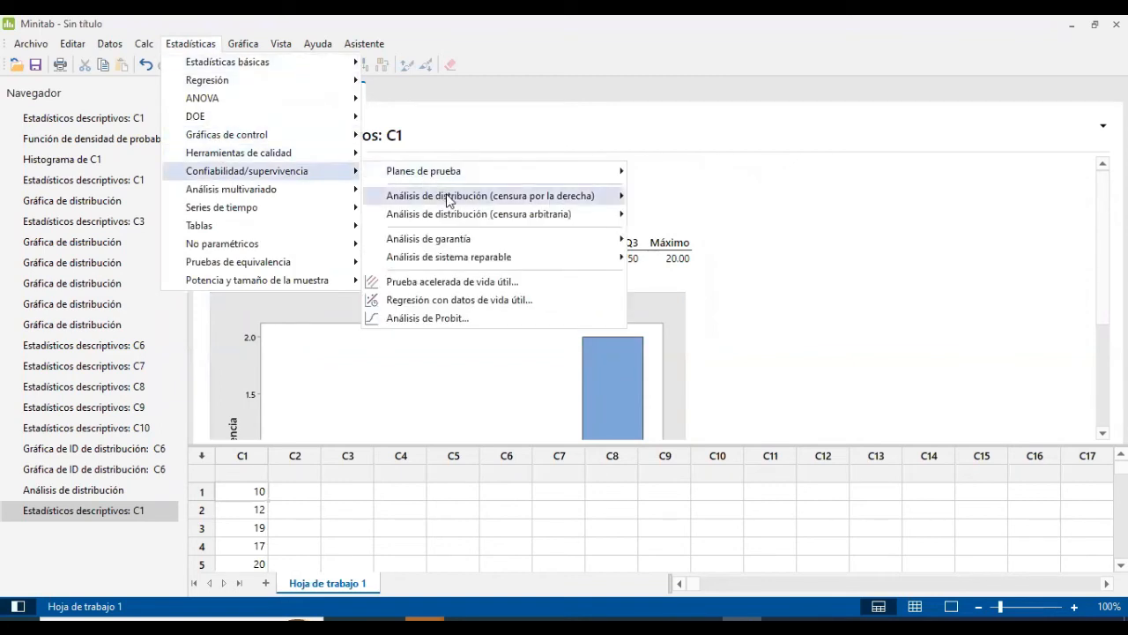
pyautogui.moveTo(584, 203)
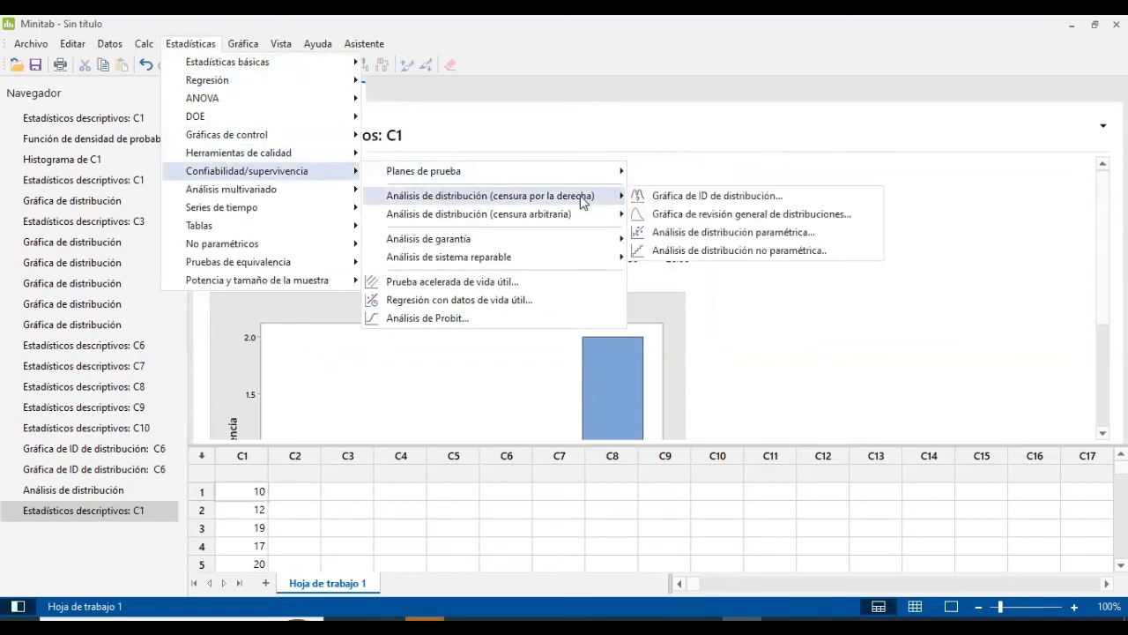
pyautogui.click(705, 197)
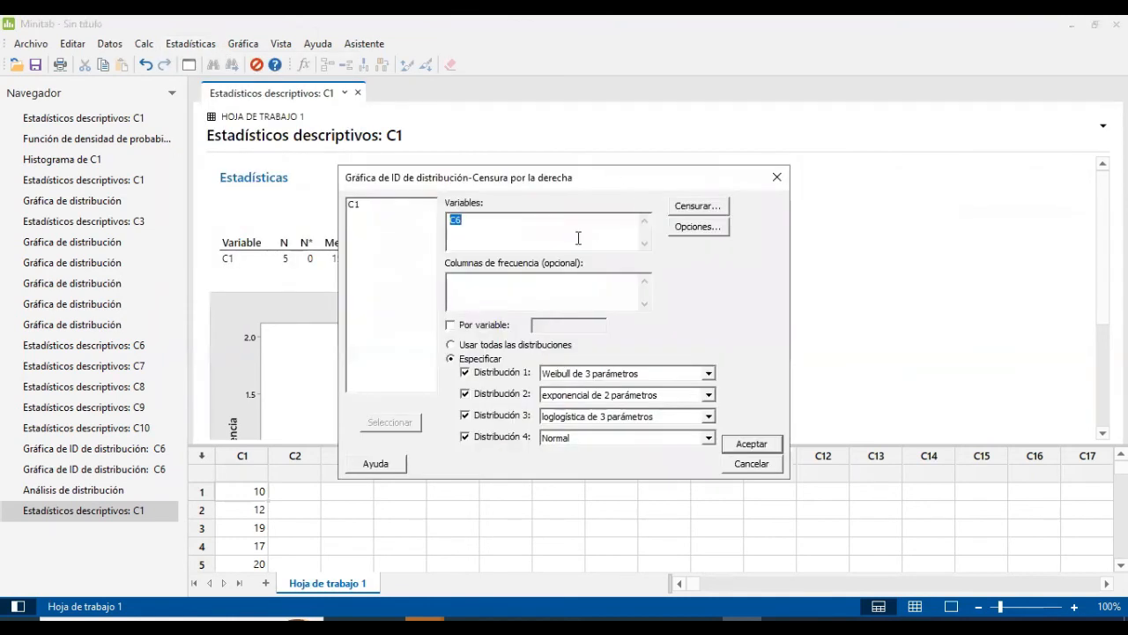
pyautogui.click(453, 345)
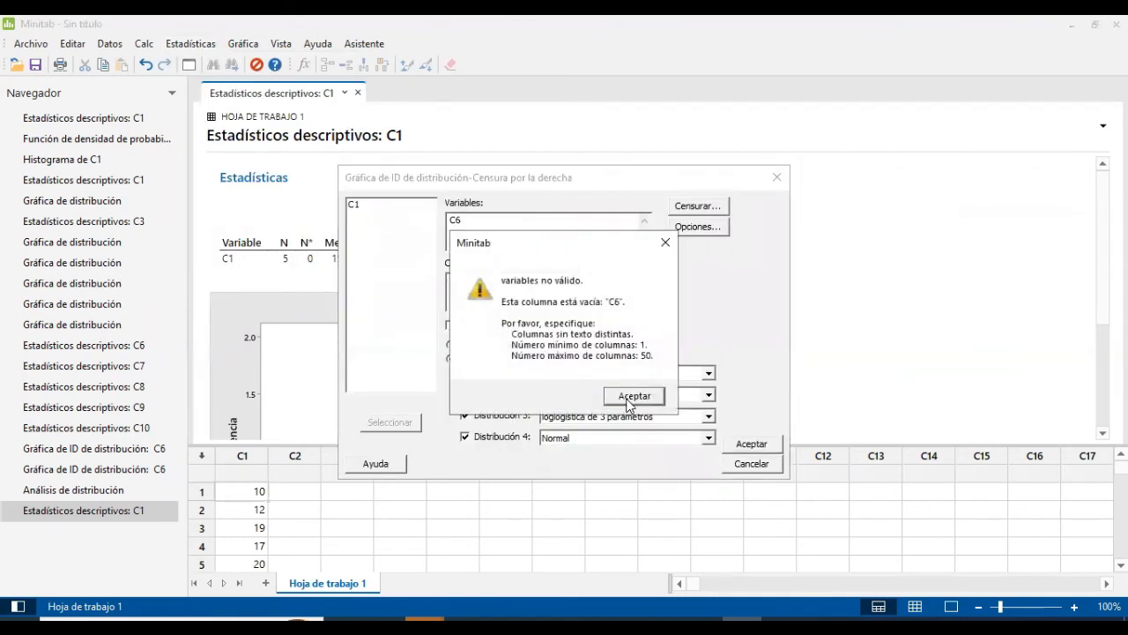
pyautogui.click(628, 400)
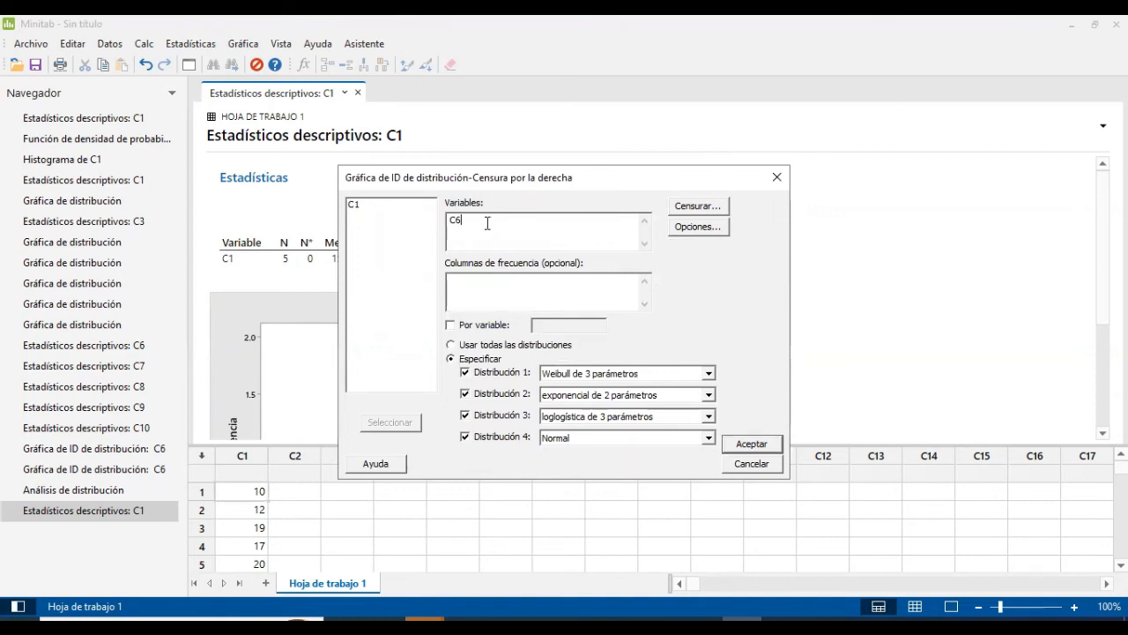
pyautogui.write('1')
pyautogui.click(451, 345)
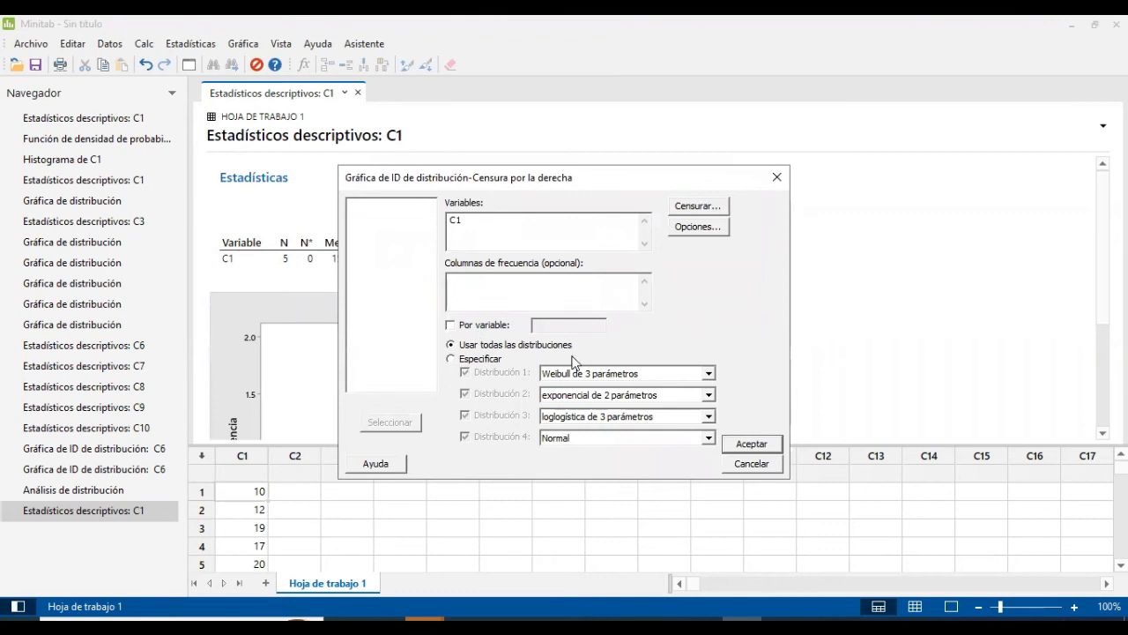
pyautogui.click(751, 443)
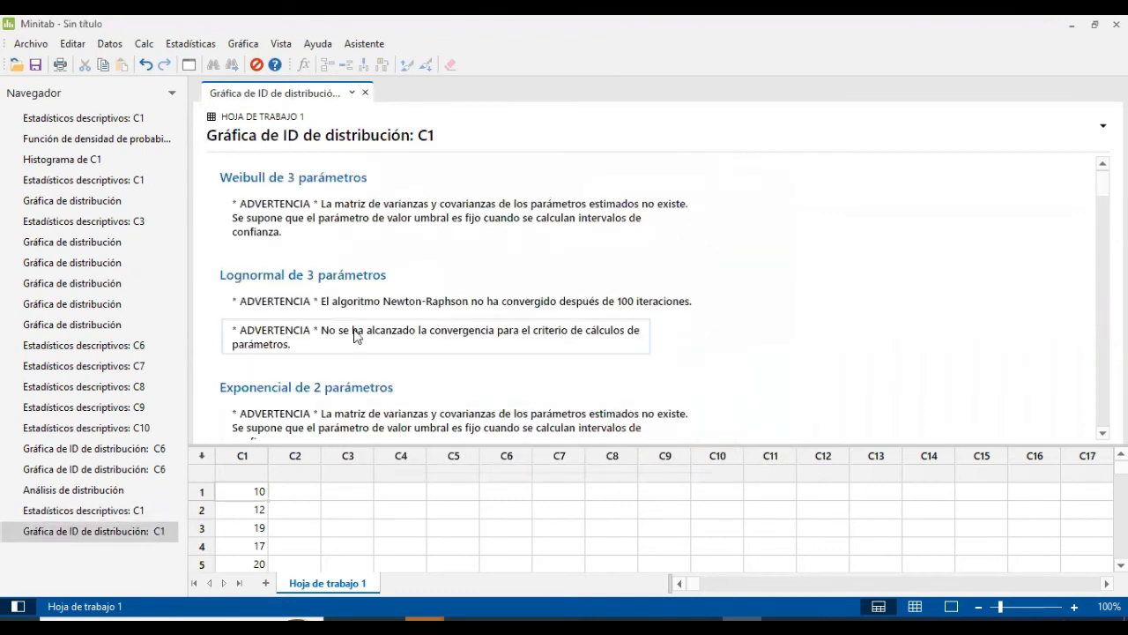
# Examine the goodness-of-fit table, the percentile table and the probability plots in the distribution ID output for C1
pyautogui.scroll(-6, 317, 267)
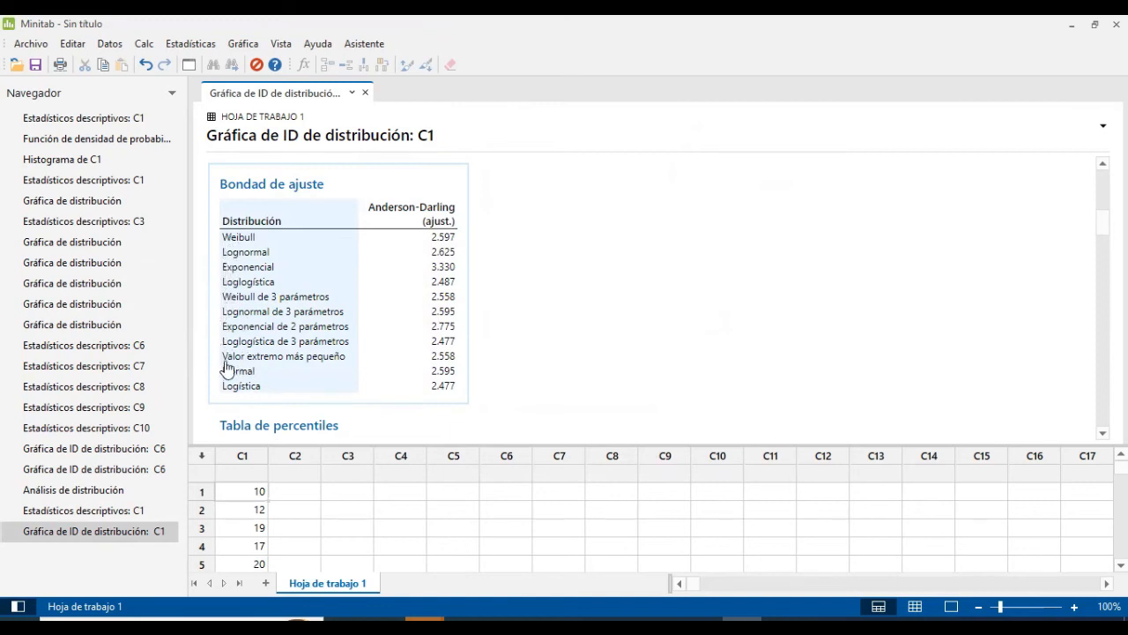
pyautogui.scroll(-2, 297, 342)
pyautogui.scroll(-8, 296, 342)
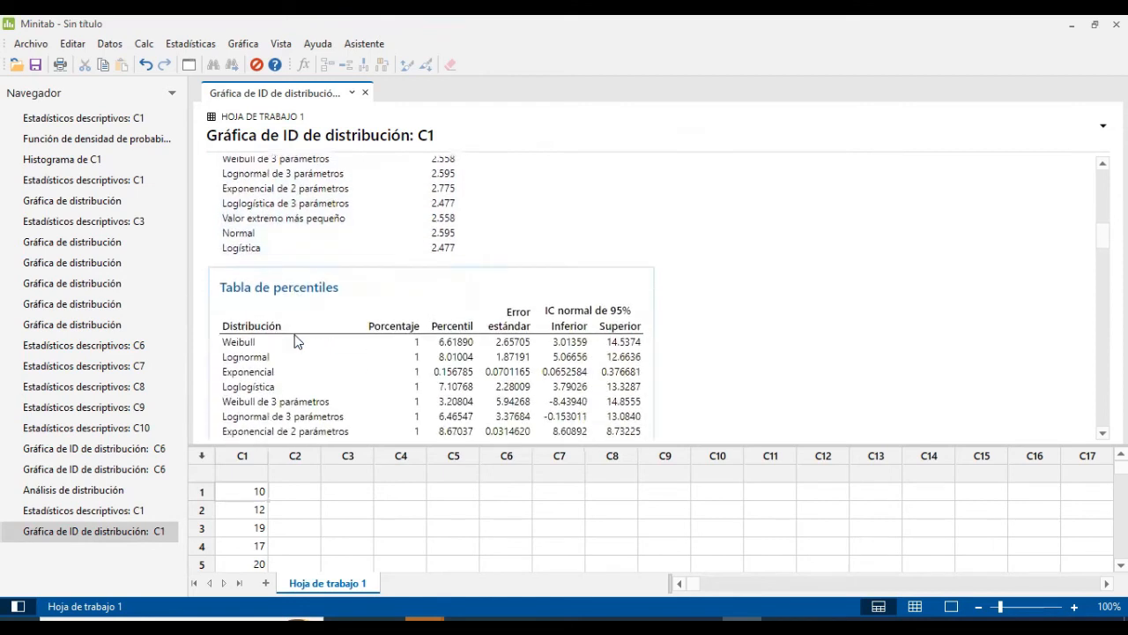
pyautogui.scroll(-15, 296, 342)
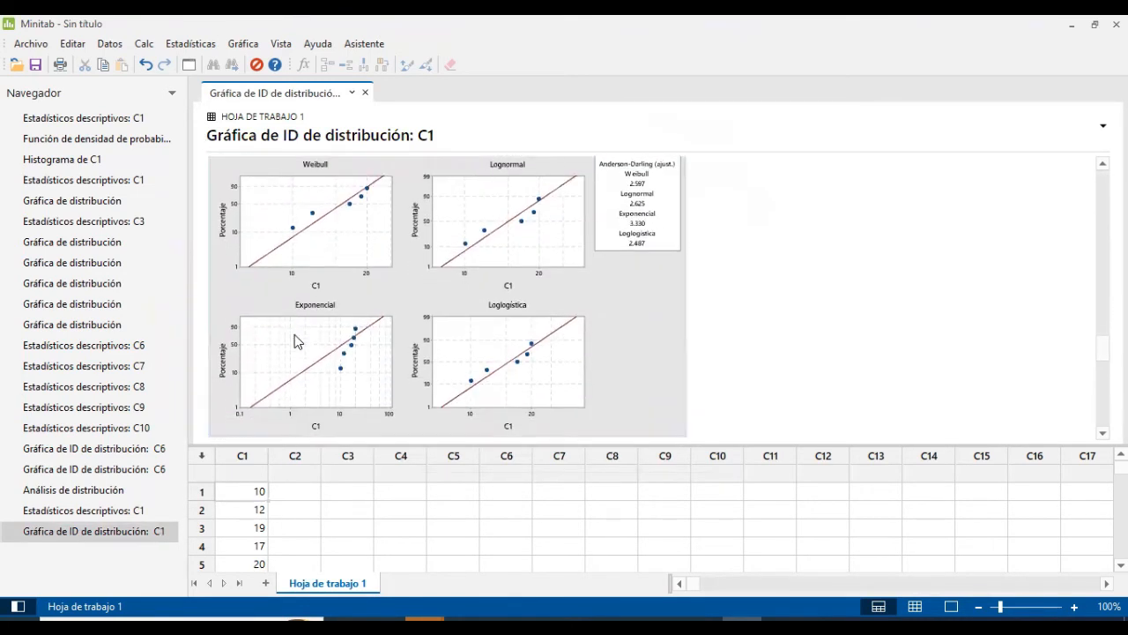
pyautogui.scroll(2, 296, 342)
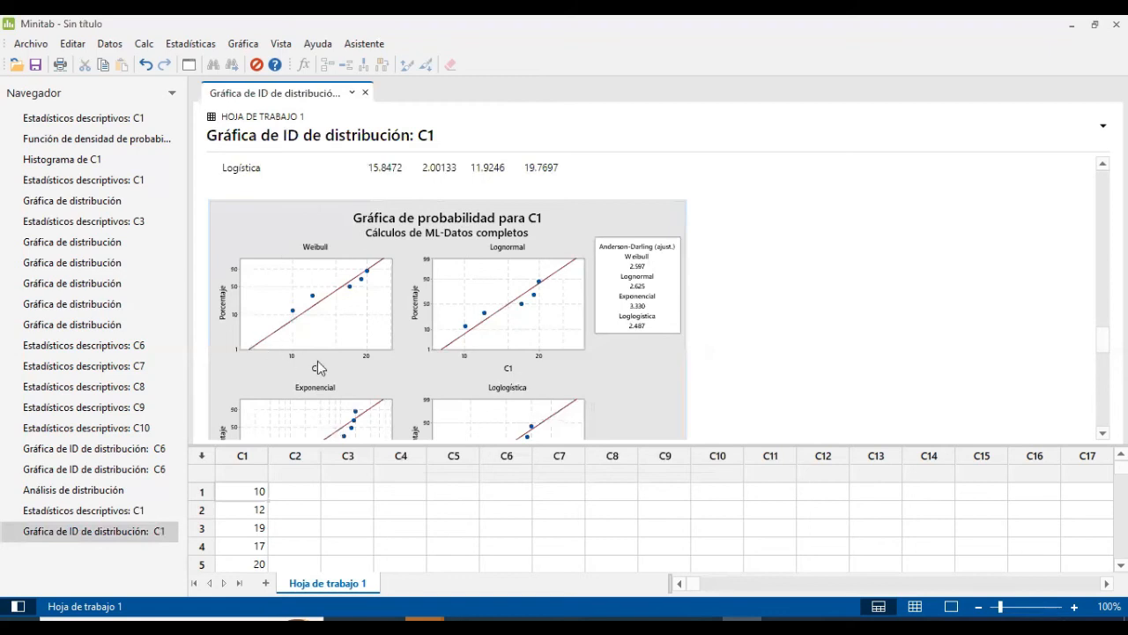
pyautogui.scroll(-2, 473, 331)
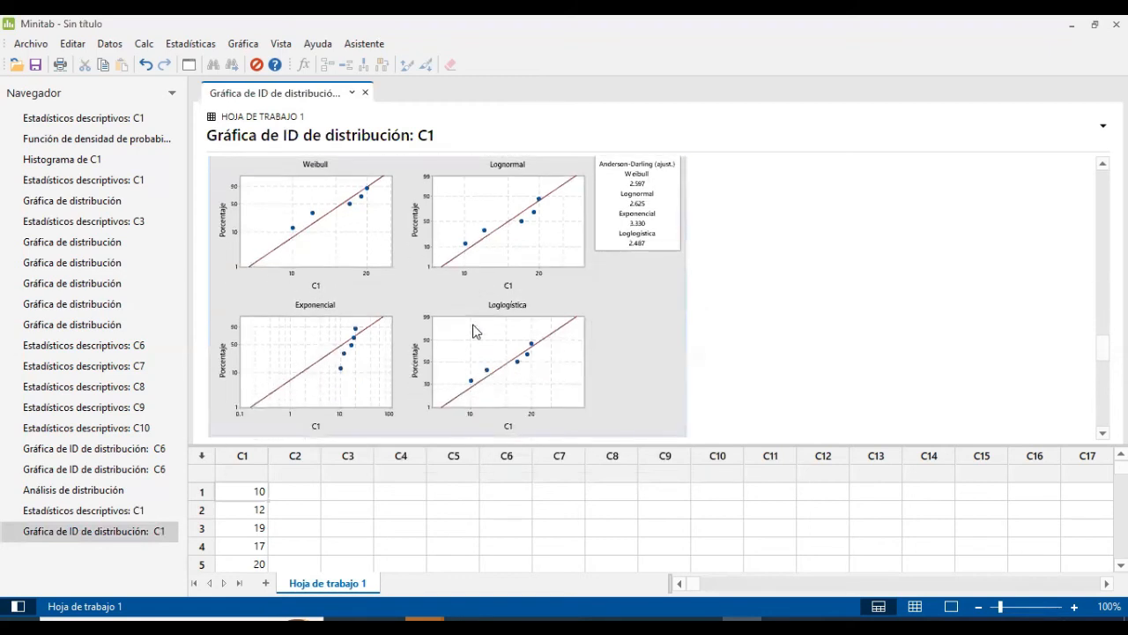
pyautogui.scroll(-15, 473, 330)
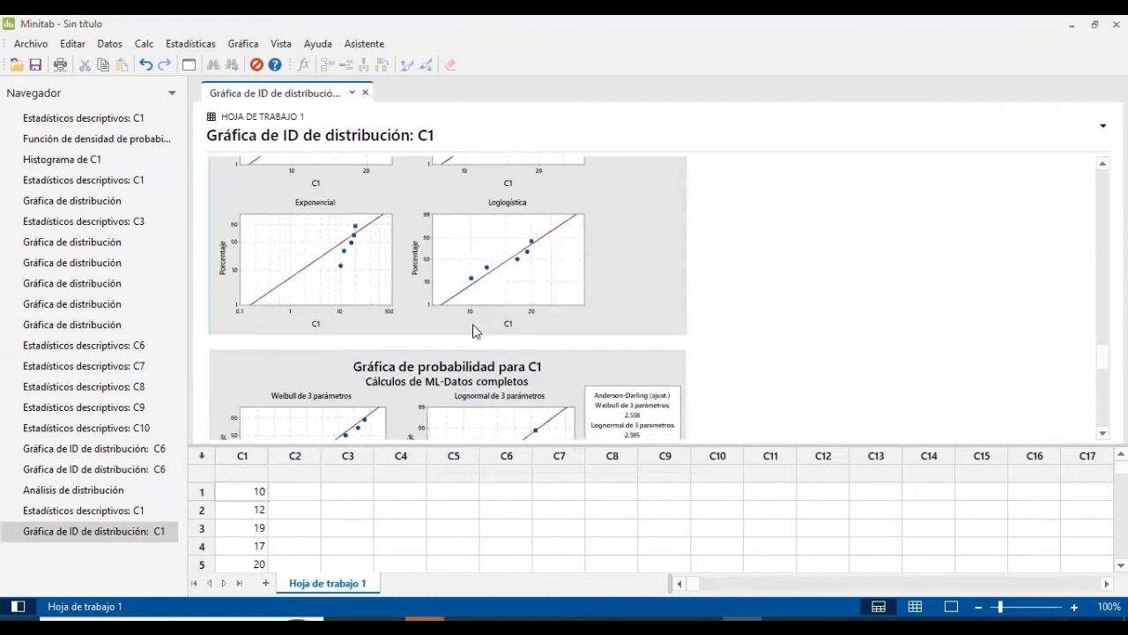
pyautogui.scroll(-4, 474, 331)
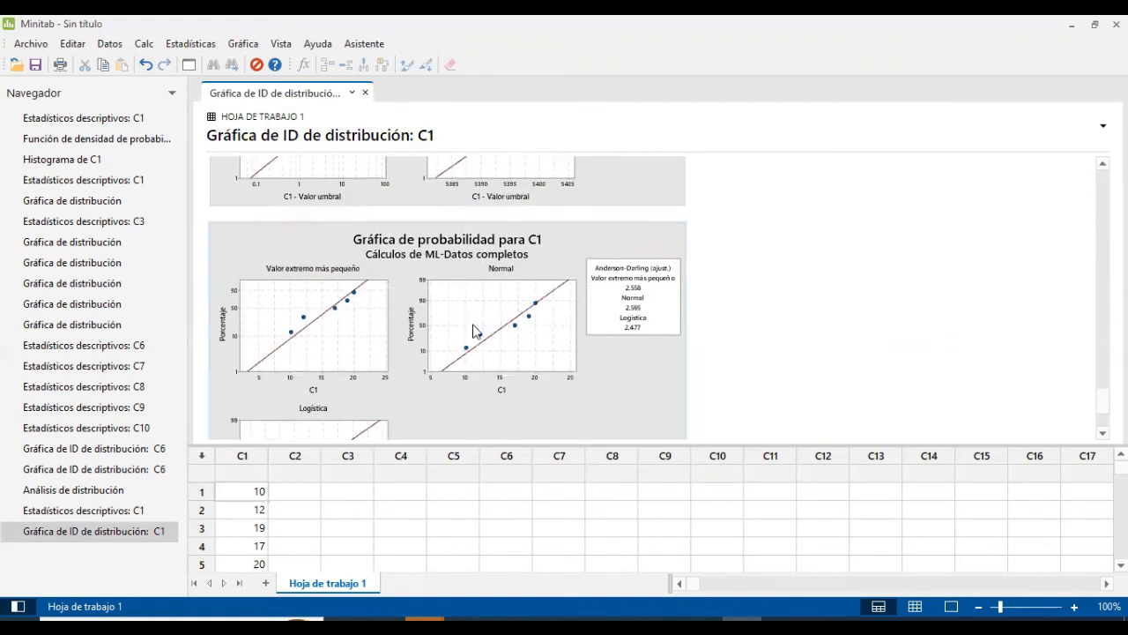
# Compare the data points with the fitted lines in the Weibull, Lognormal, Exponential and Loglogistic probability plots for C1
pyautogui.scroll(10, 473, 331)
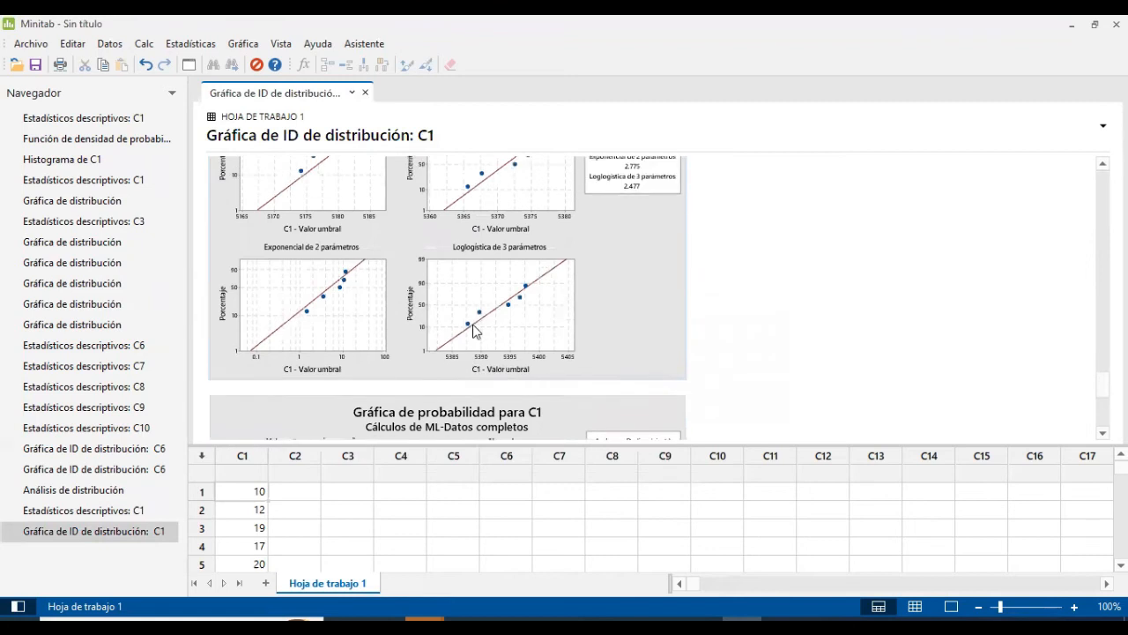
pyautogui.scroll(5, 473, 330)
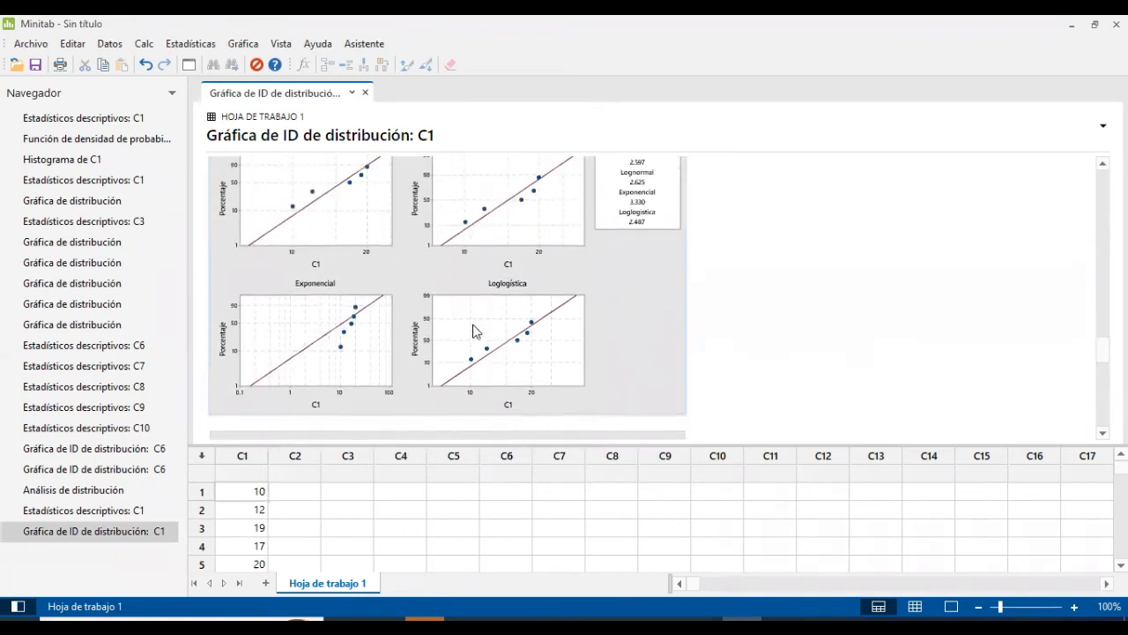
pyautogui.scroll(-2, 473, 330)
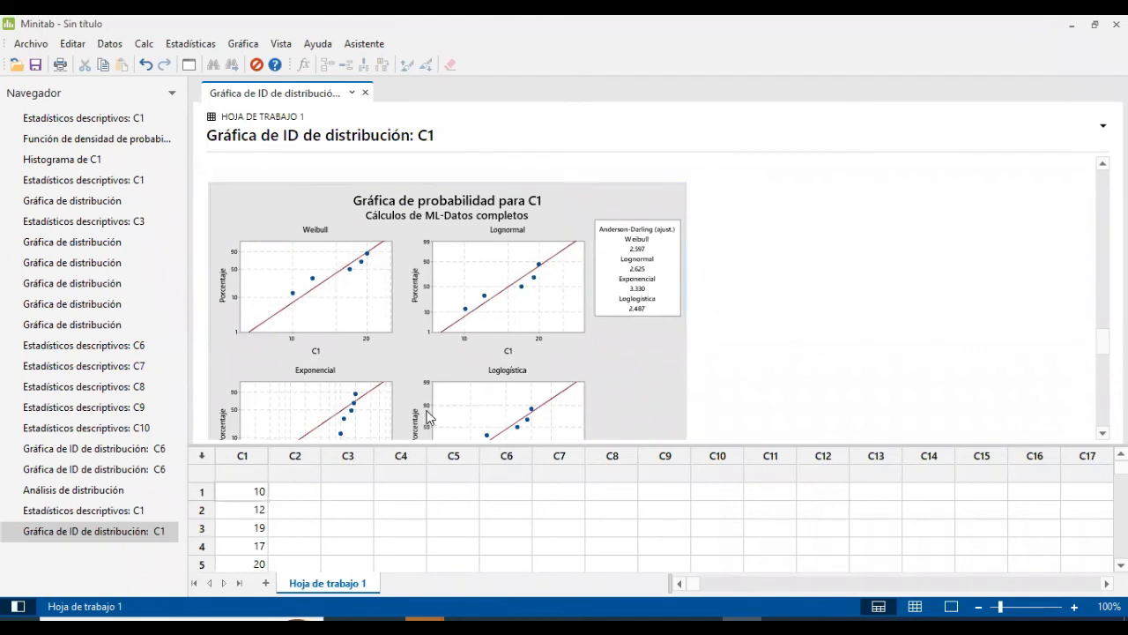
pyautogui.scroll(2, 444, 375)
pyautogui.scroll(-2, 443, 372)
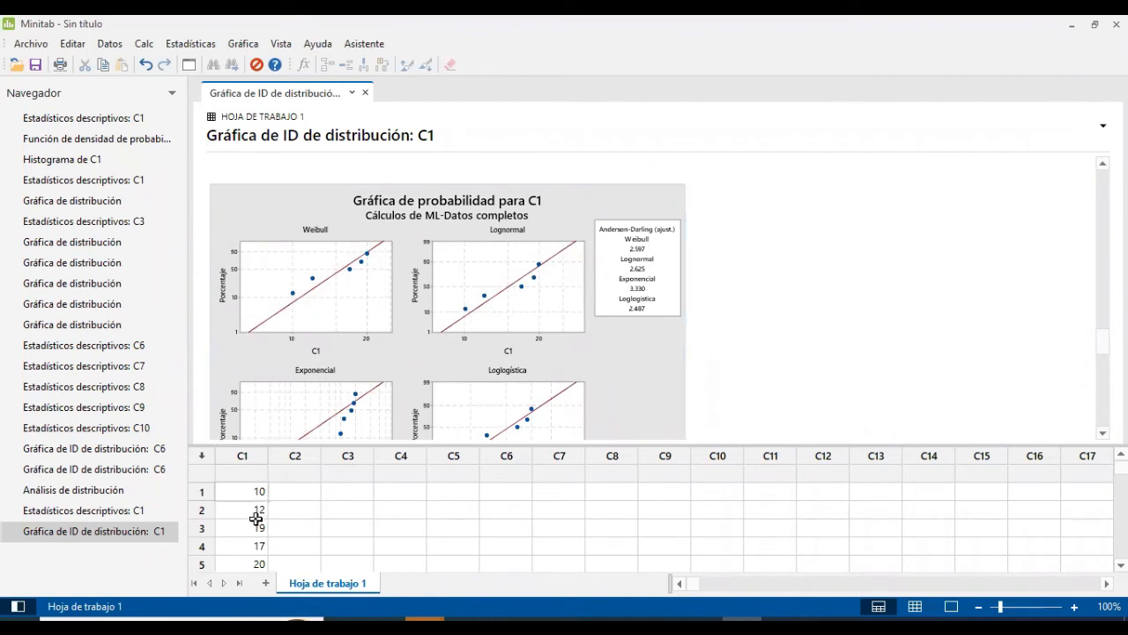
pyautogui.scroll(-1, 327, 517)
pyautogui.scroll(1, 325, 518)
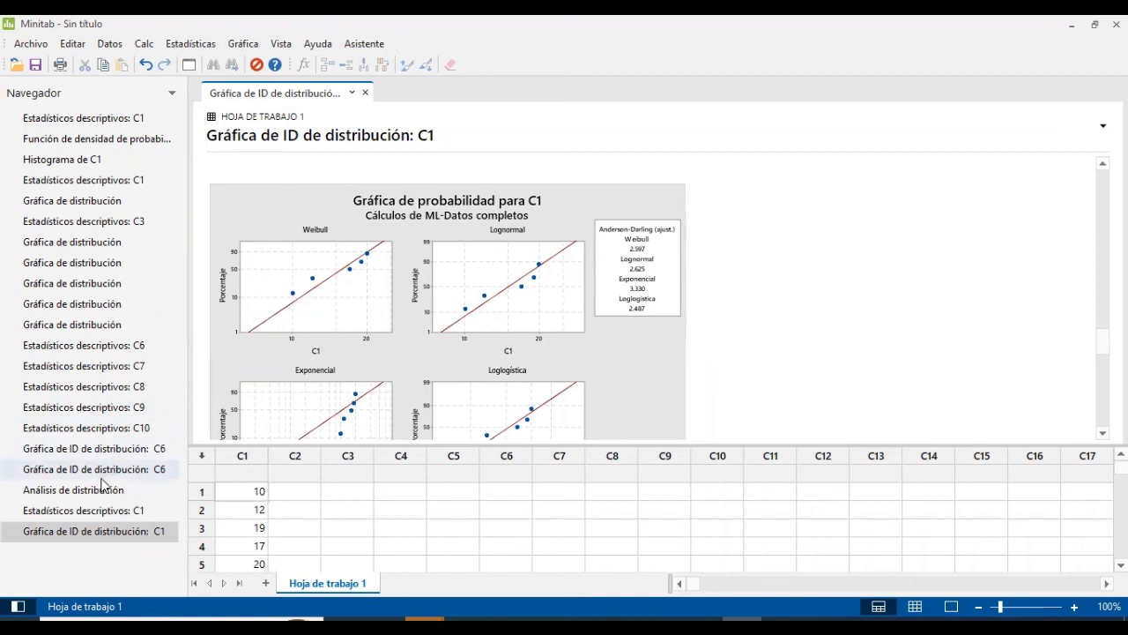
# Recheck the latest descriptive statistics of C1 and return to the first group of probability plots in its distribution ID output
pyautogui.click(83, 510)
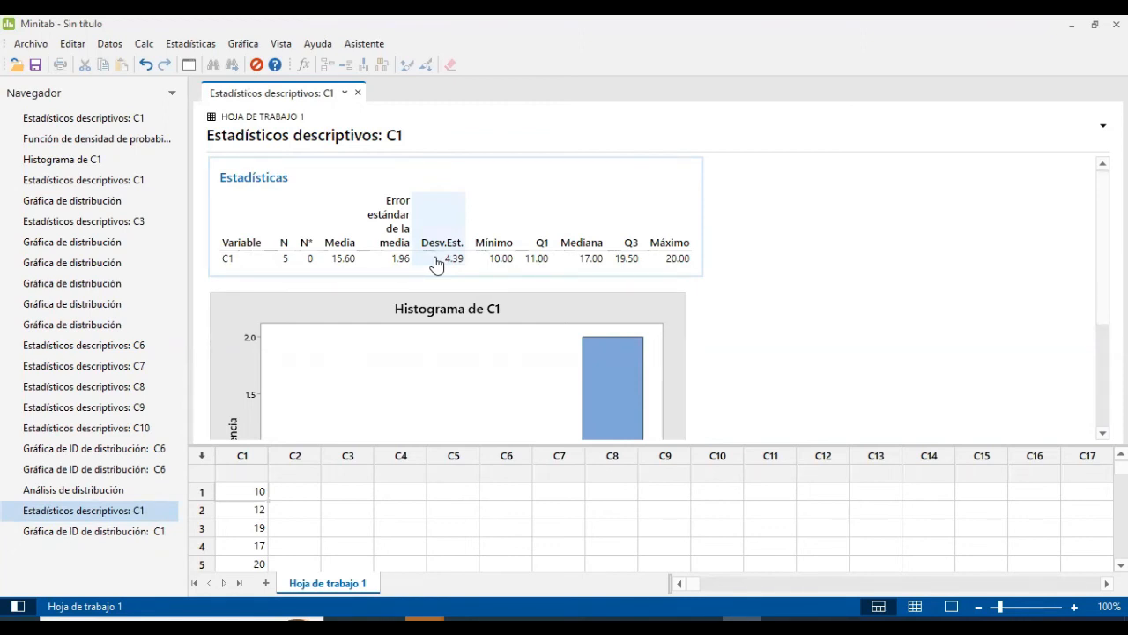
pyautogui.click(60, 533)
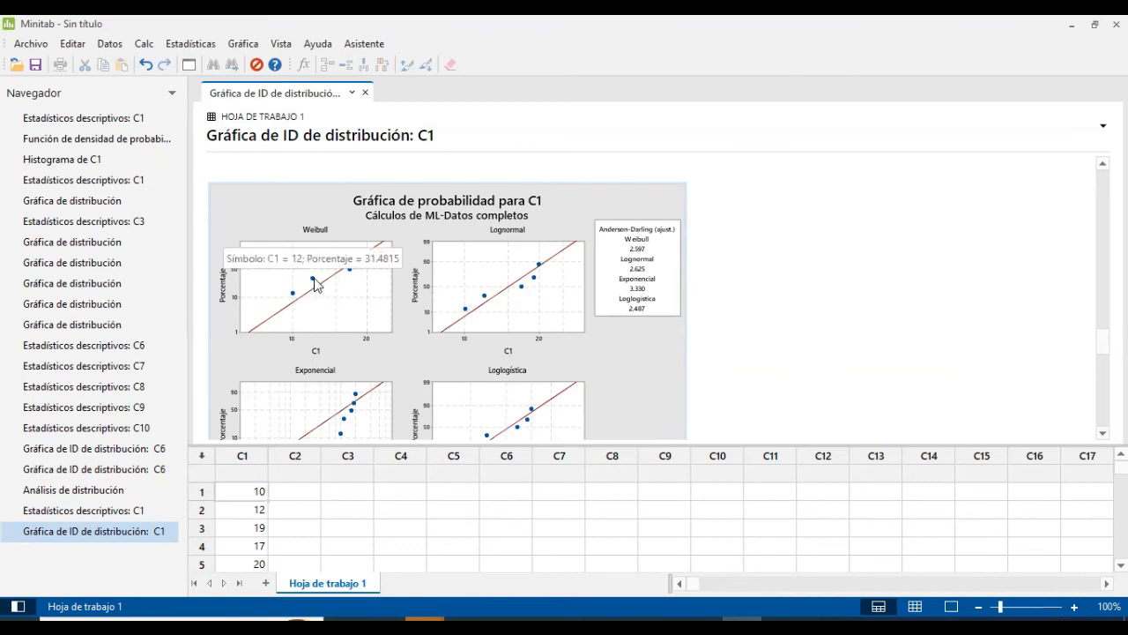
pyautogui.scroll(-2, 315, 290)
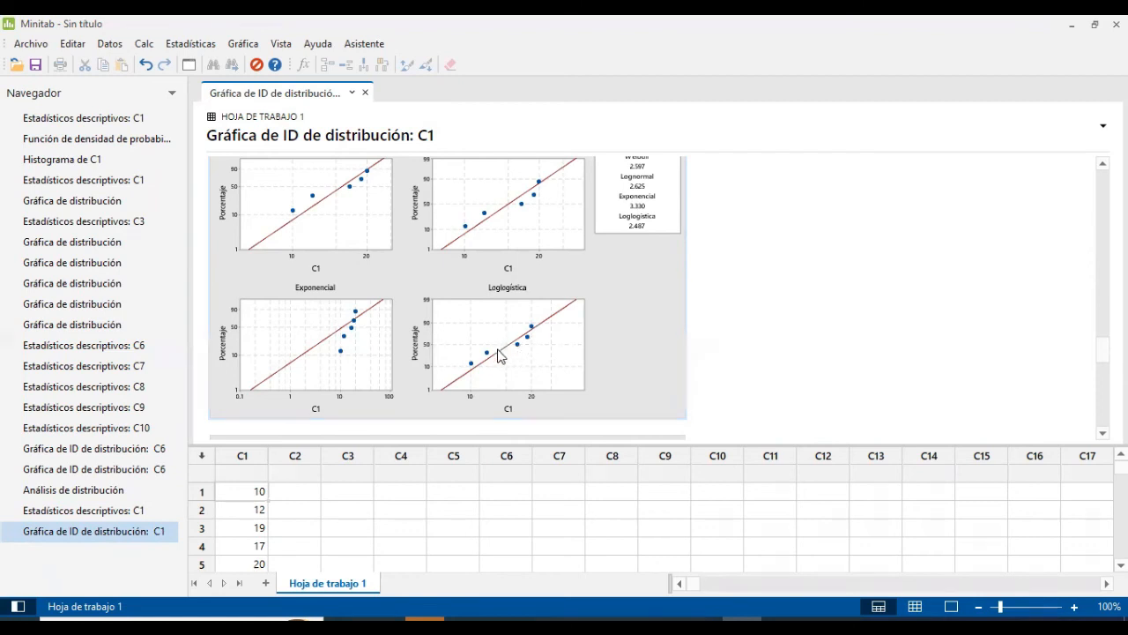
pyautogui.scroll(-1, 432, 354)
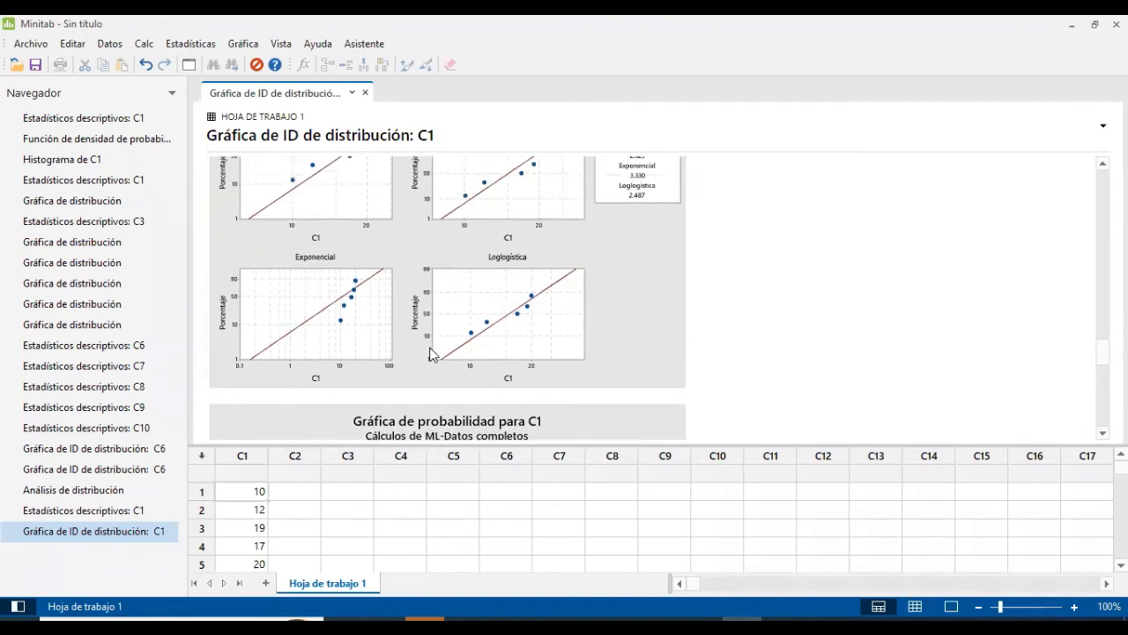
pyautogui.scroll(4, 358, 294)
# Examine the plots for the distributions with a threshold parameter and for the Smallest Extreme Value, Normal and Logistic distributions
pyautogui.scroll(-10, 474, 402)
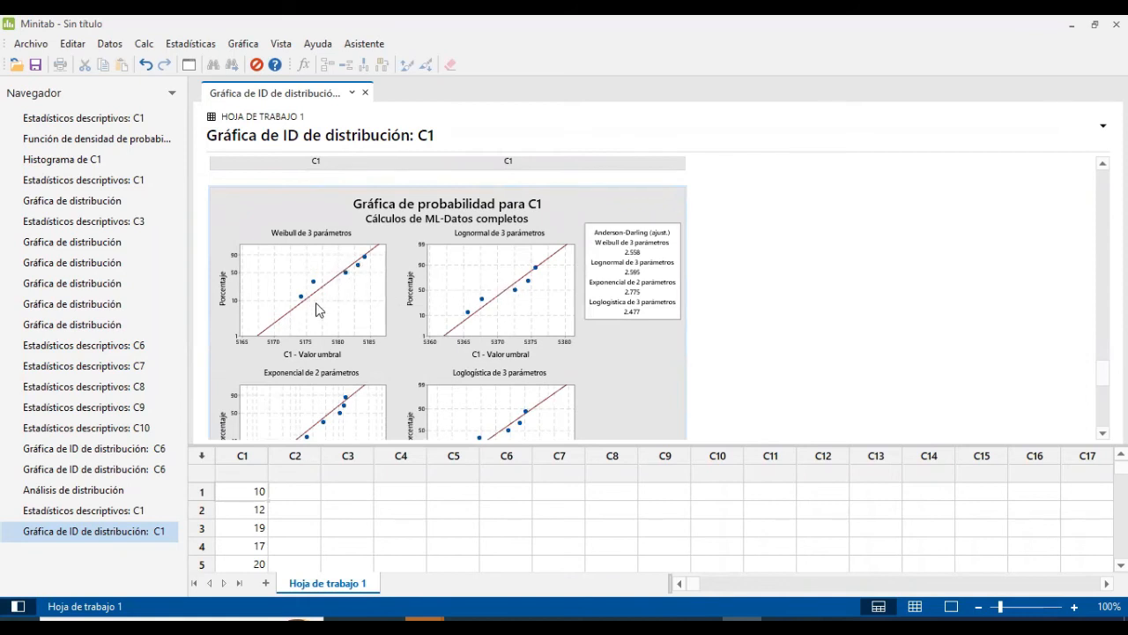
pyautogui.scroll(-3, 284, 317)
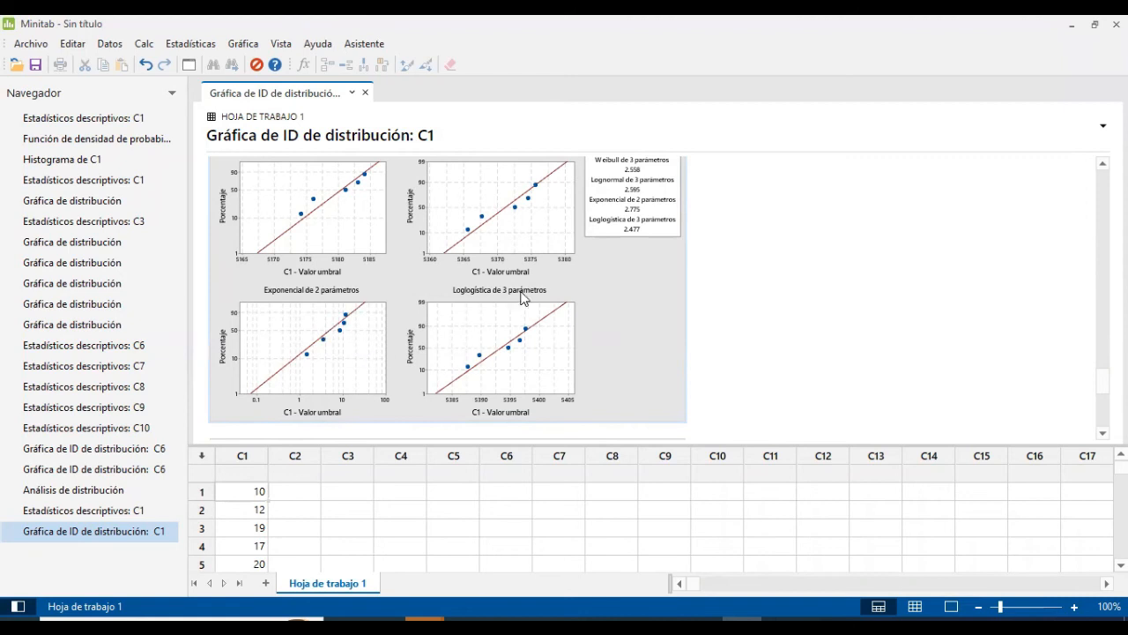
pyautogui.scroll(-5, 493, 354)
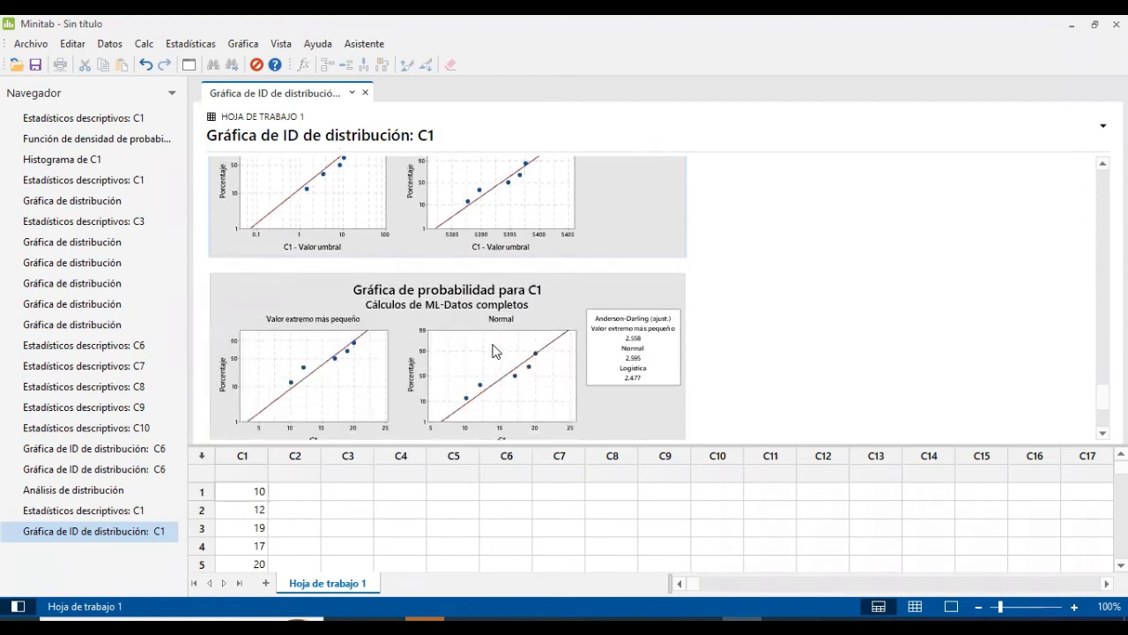
pyautogui.scroll(-2, 481, 345)
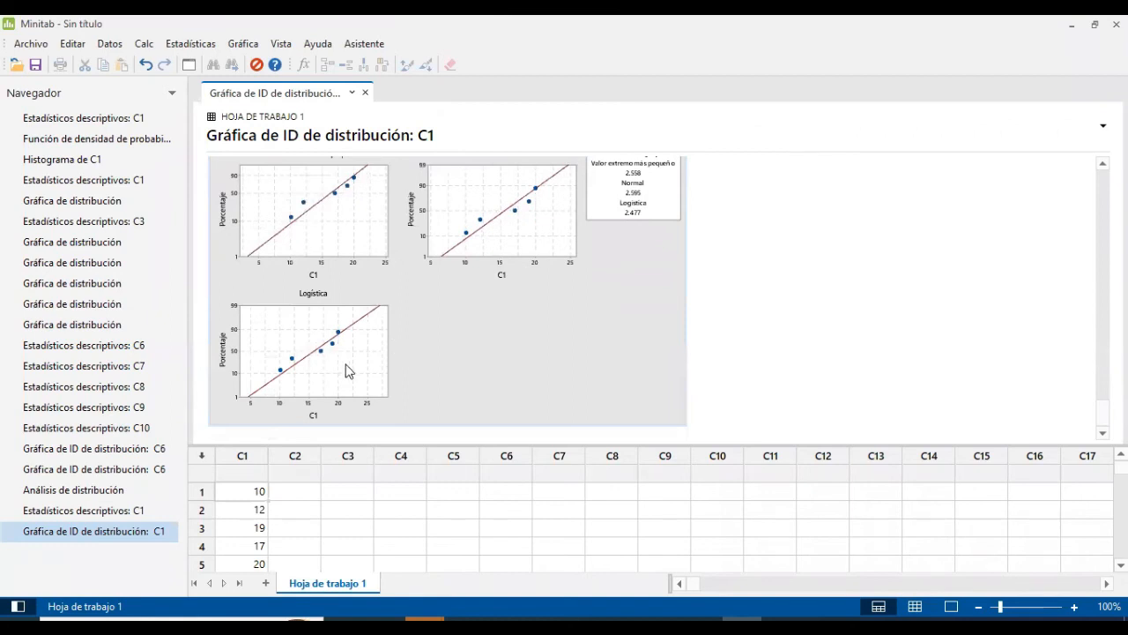
pyautogui.scroll(2, 366, 336)
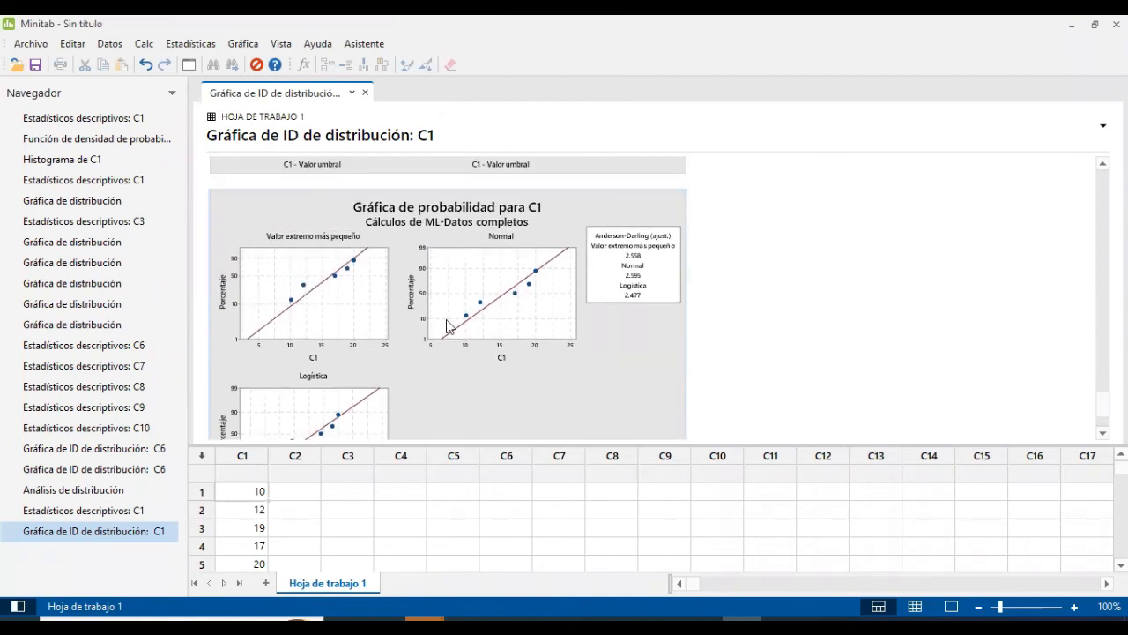
pyautogui.scroll(-2, 378, 362)
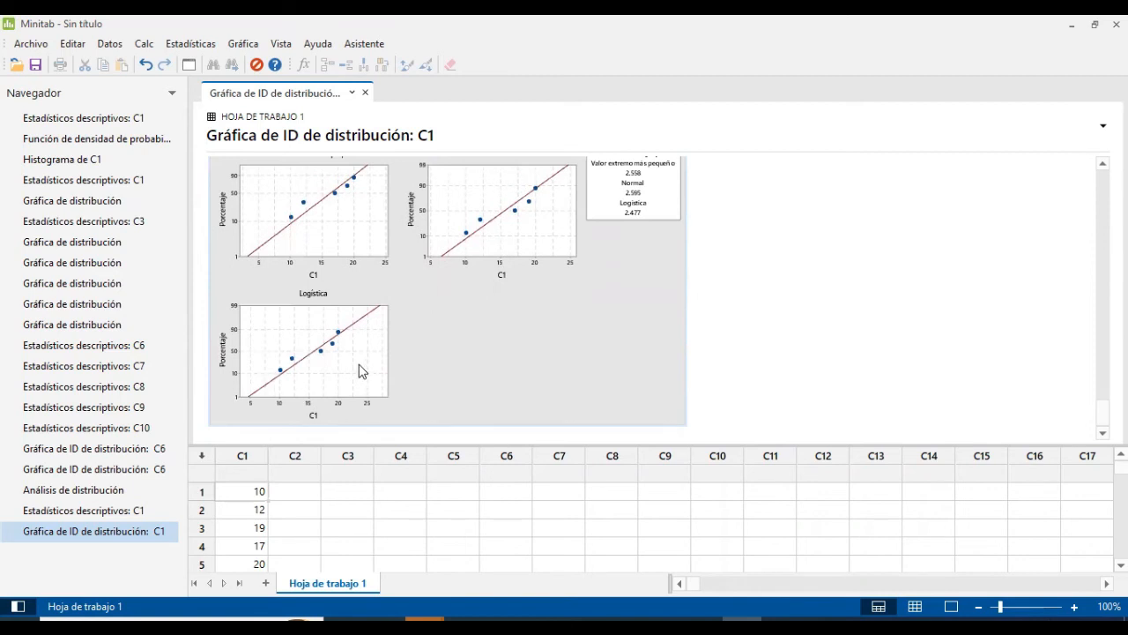
# Check the MTTF table for C1 and compare the remaining probability plots again, down to the Normal distribution
pyautogui.scroll(15, 359, 371)
pyautogui.scroll(-4, 359, 371)
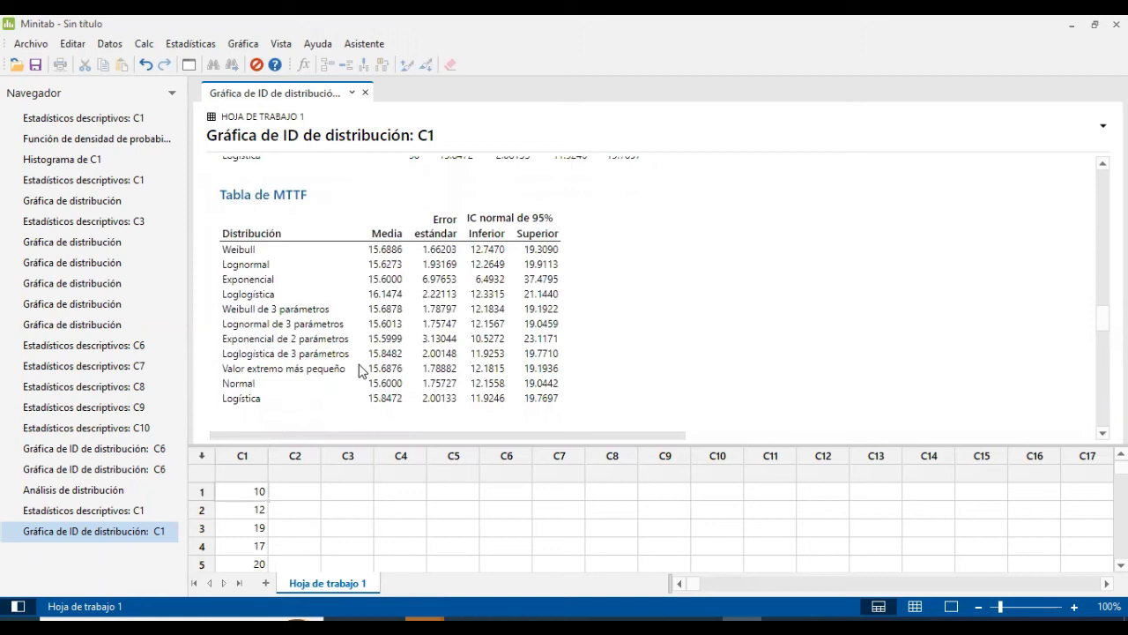
pyautogui.scroll(-10, 418, 326)
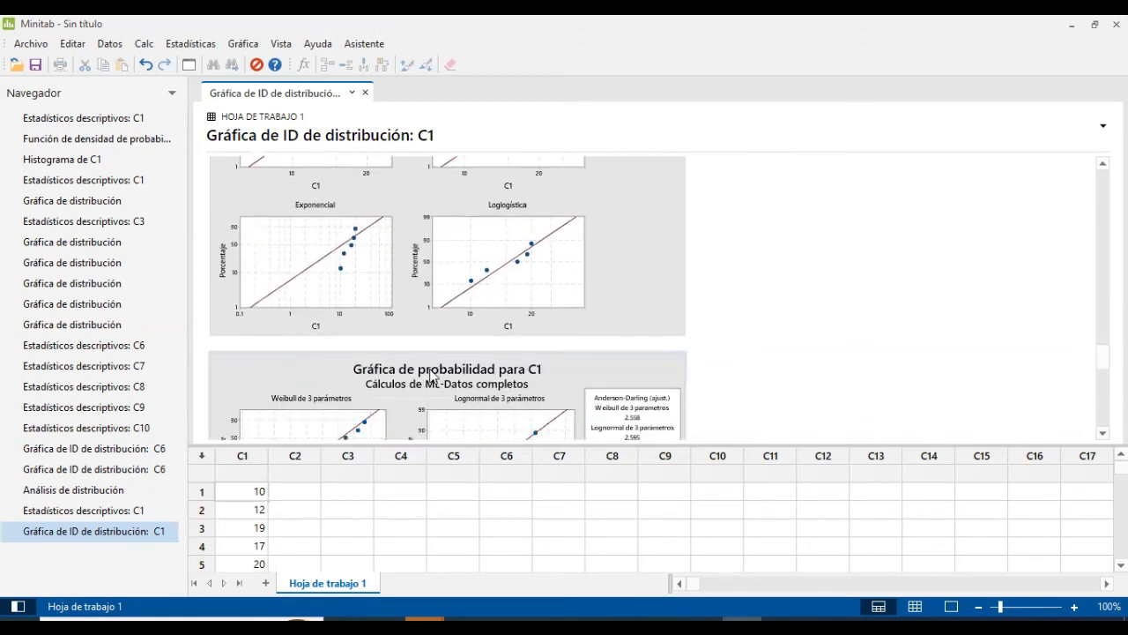
pyautogui.scroll(-4, 355, 321)
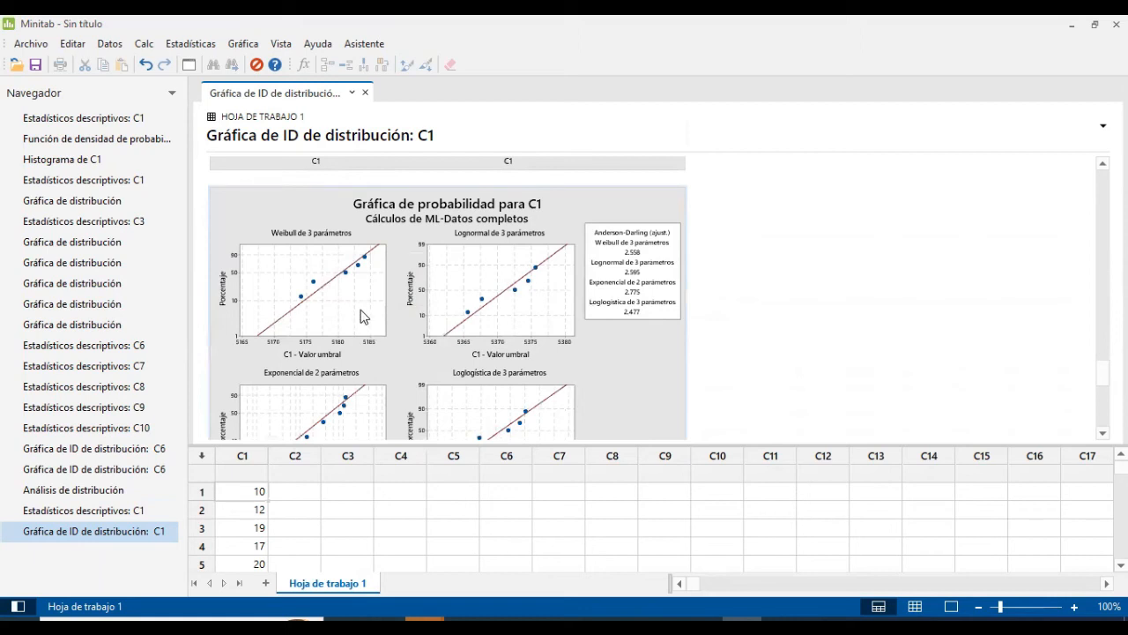
pyautogui.scroll(-7, 476, 340)
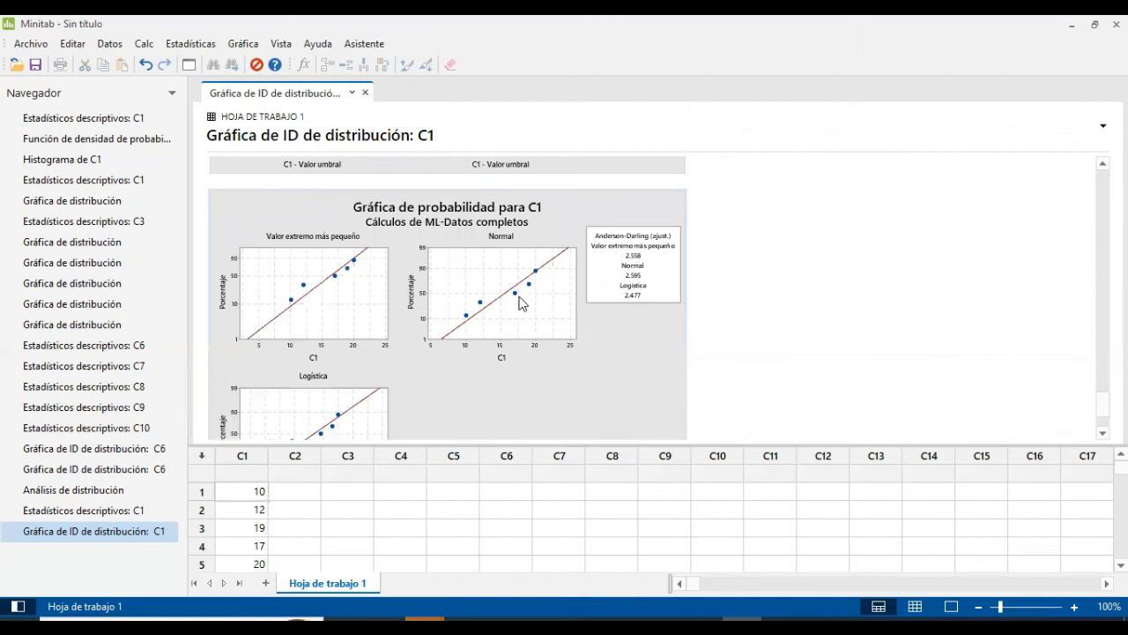
# Send the MTTF table from C1's distribution ID output to a Word document
pyautogui.scroll(-10, 438, 340)
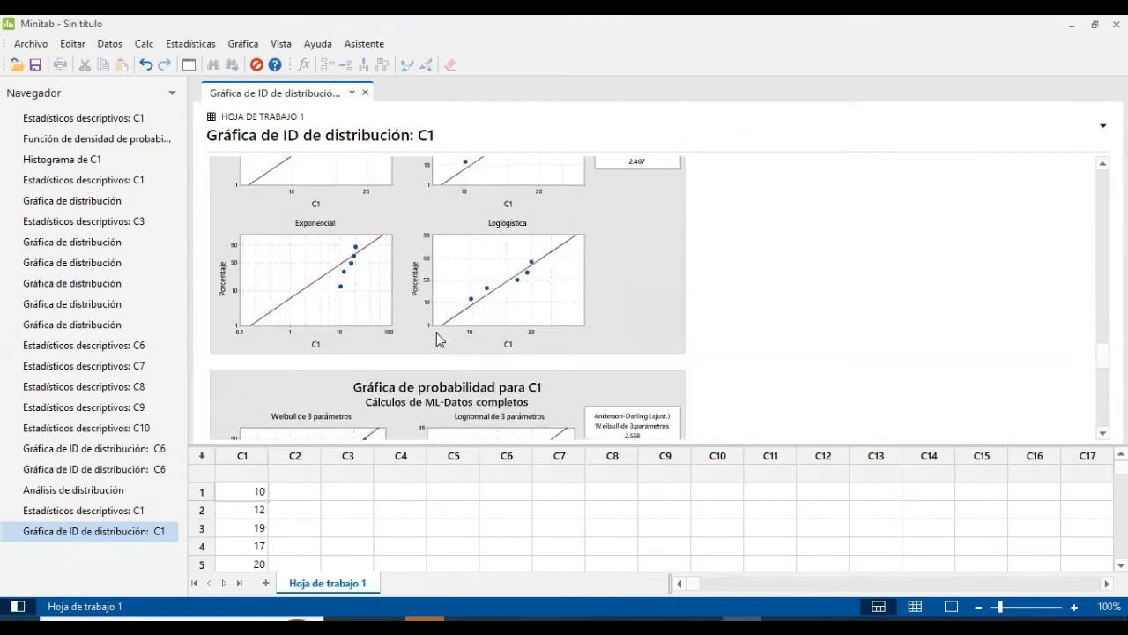
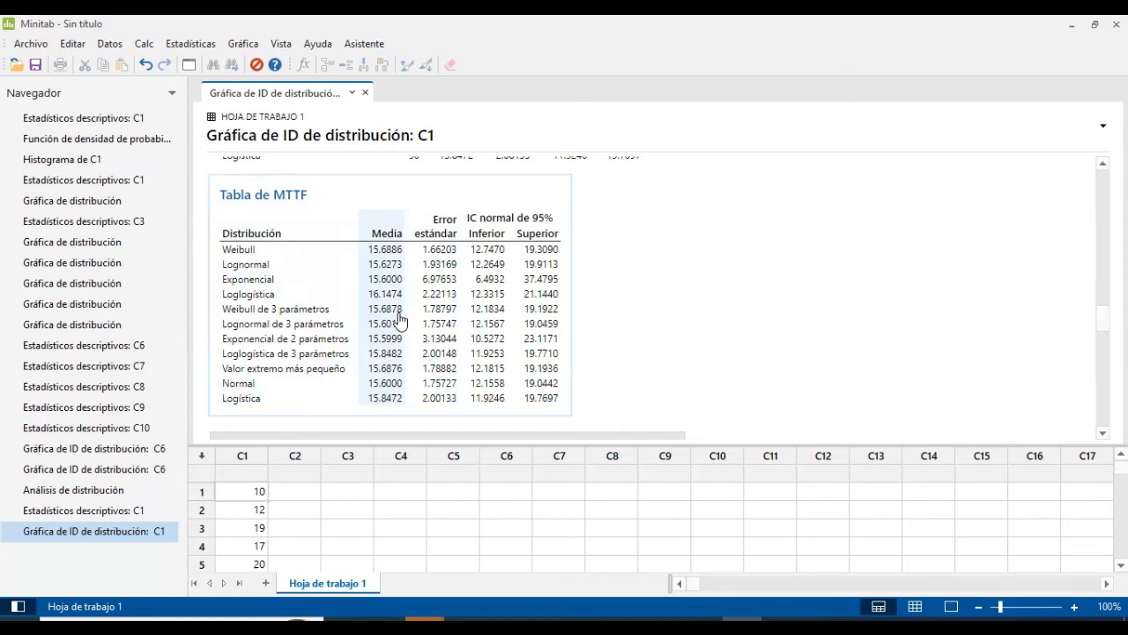
pyautogui.click(300, 391)
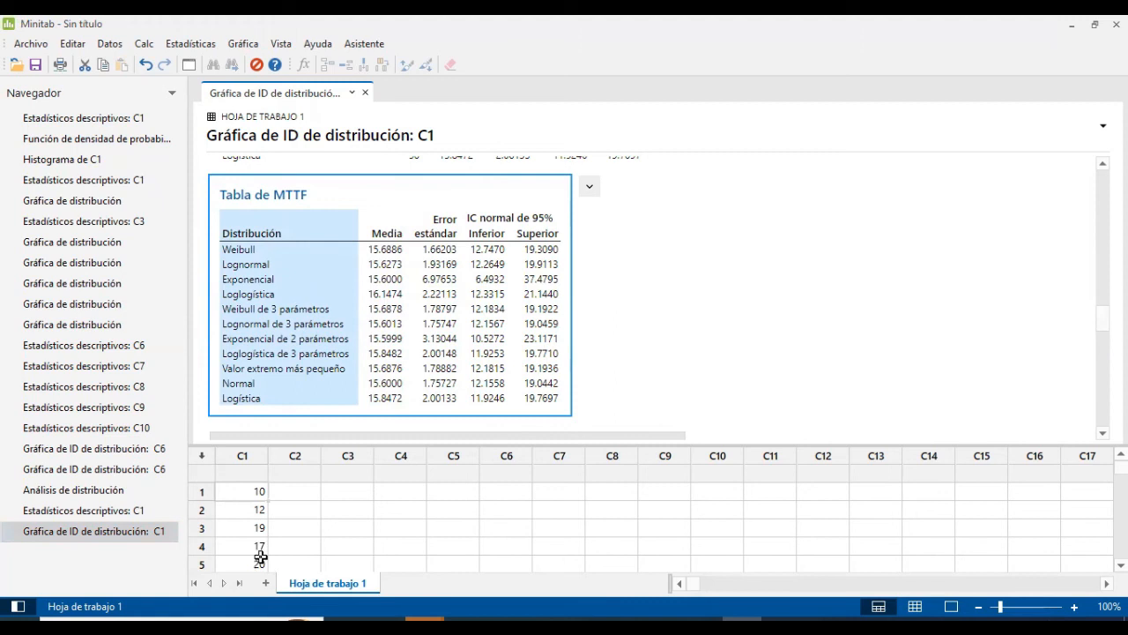
pyautogui.click(589, 186)
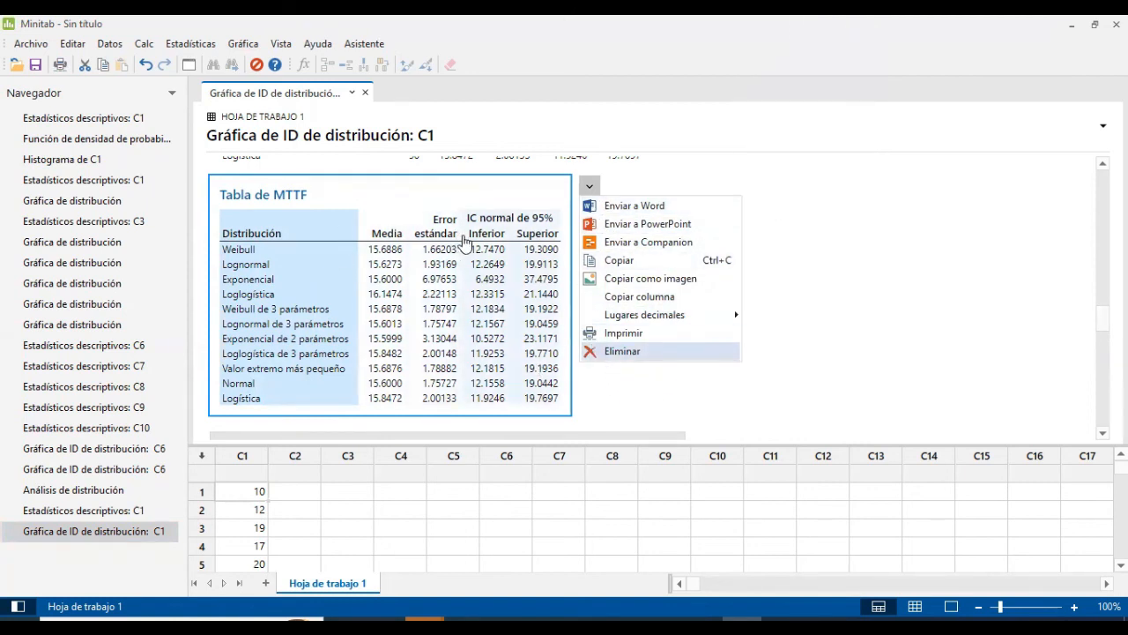
pyautogui.click(619, 206)
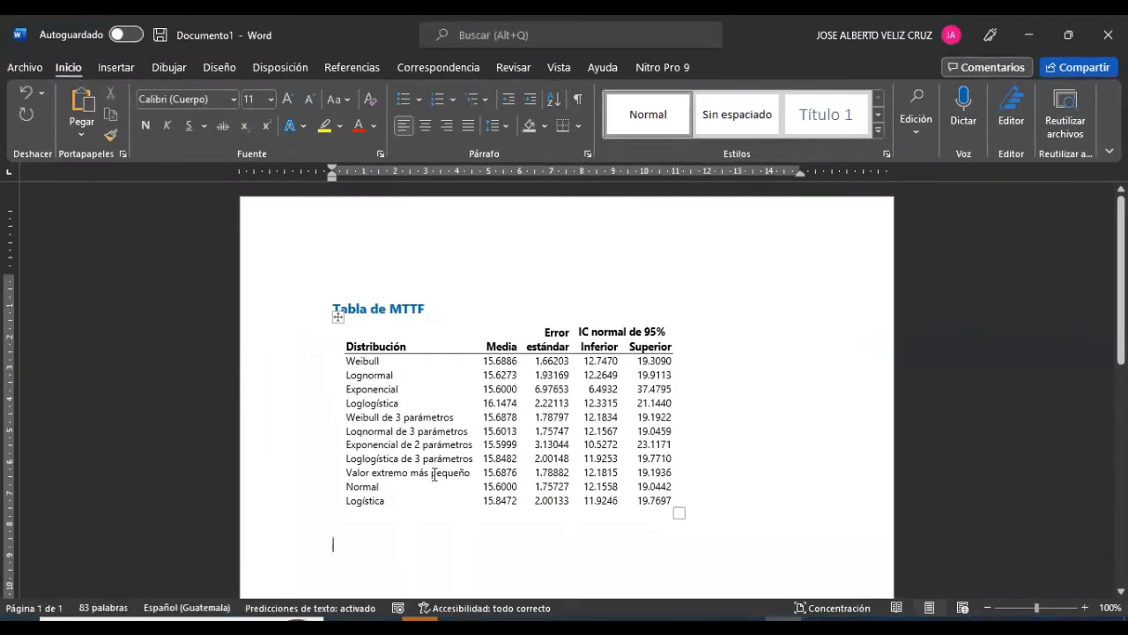
pyautogui.scroll(-1, 435, 474)
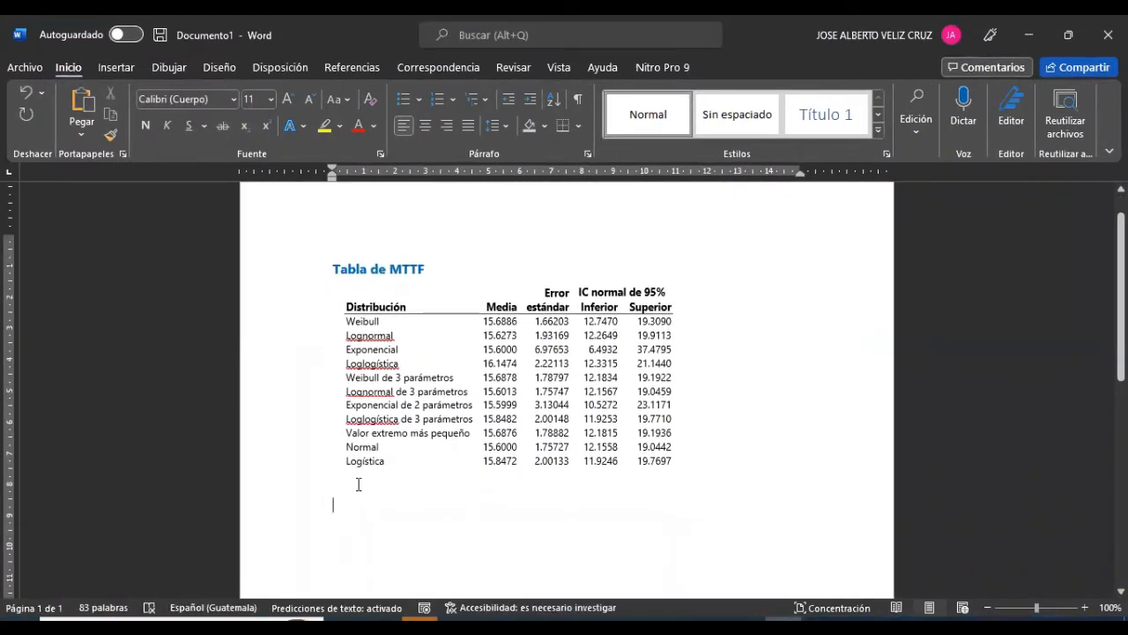
# Start a paragraph below the MTTF table with "De acuerdo al análisis de datos"
pyautogui.write('De acuer')
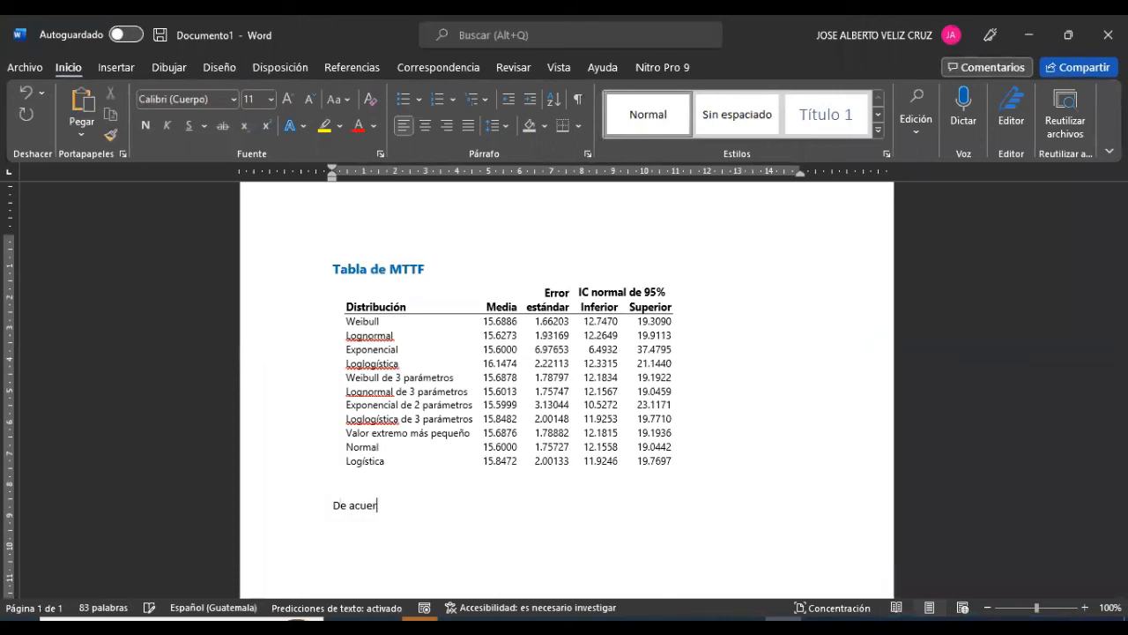
pyautogui.write('do al informe presentad')
pyautogui.press('BackSpace')
pyautogui.press('BackSpace')
pyautogui.press('BackSpace')
pyautogui.press('BackSpace')
pyautogui.press('BackSpace')
pyautogui.press('BackSpace')
pyautogui.press('BackSpace')
pyautogui.press('BackSpace')
pyautogui.press('BackSpace')
pyautogui.press('BackSpace')
pyautogui.press('BackSpace')
pyautogui.press('BackSpace')
pyautogui.press('BackSpace')
pyautogui.press('BackSpace')
pyautogui.press('BackSpace')
pyautogui.press('BackSpace')
pyautogui.write('análisis de datos')
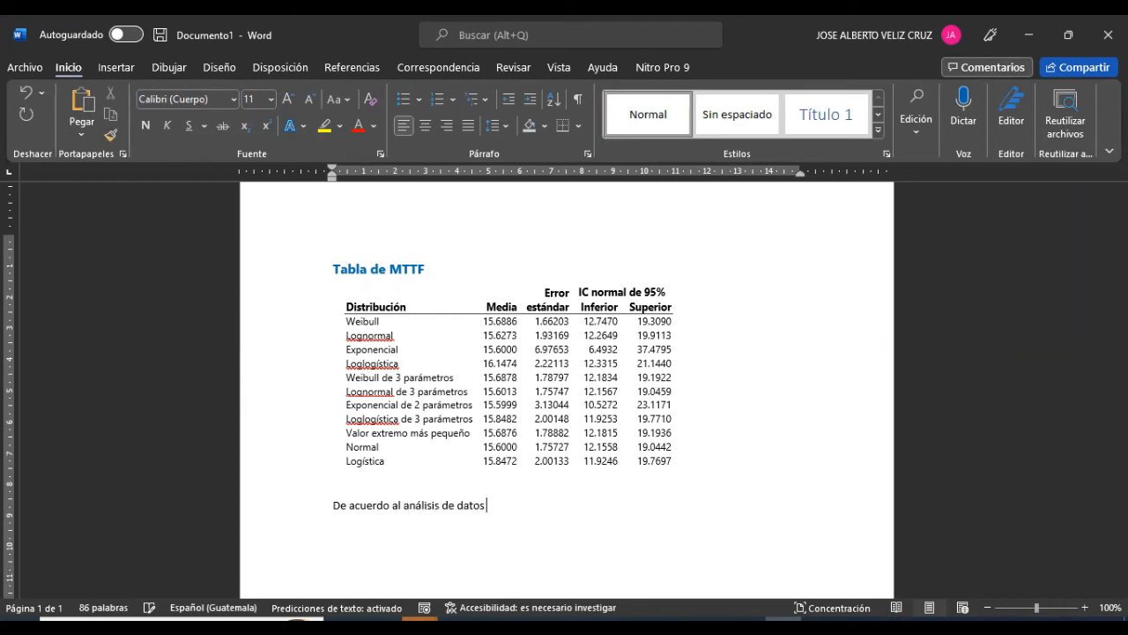
# Complete the sentence with "de la tabla anterior, podemos indicar que los modelos de distribuciones asociadas a los datos originales serían:"
pyautogui.write(' de la tabla anterior, podem')
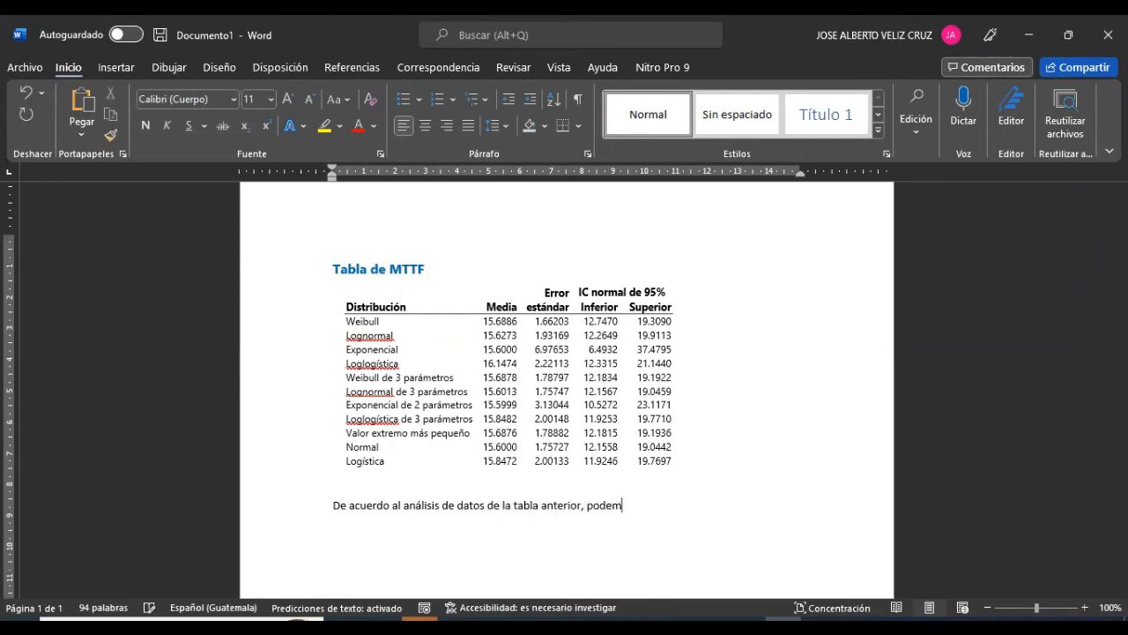
pyautogui.write('os indicar que los modelos de dis')
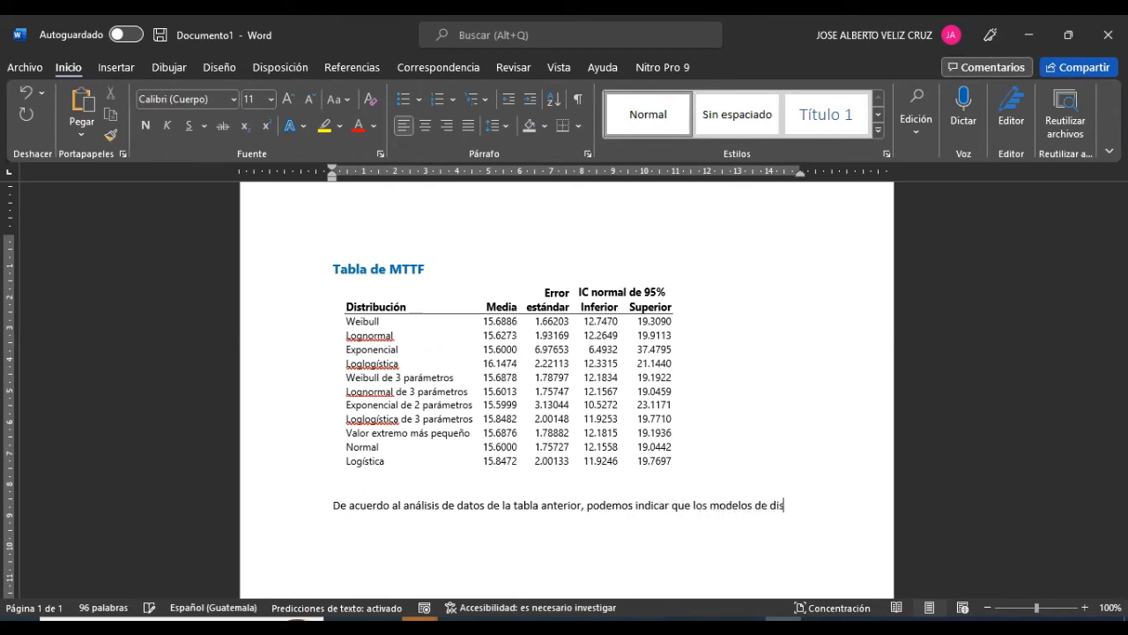
pyautogui.write('tribuciones ')
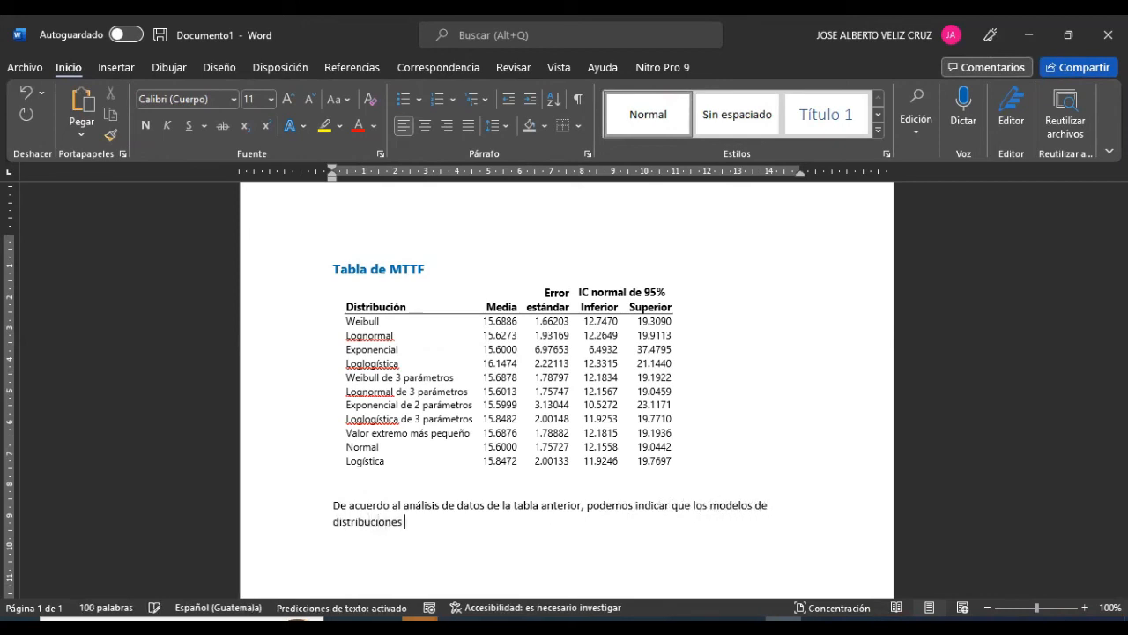
pyautogui.write('asociadas a los datos originales')
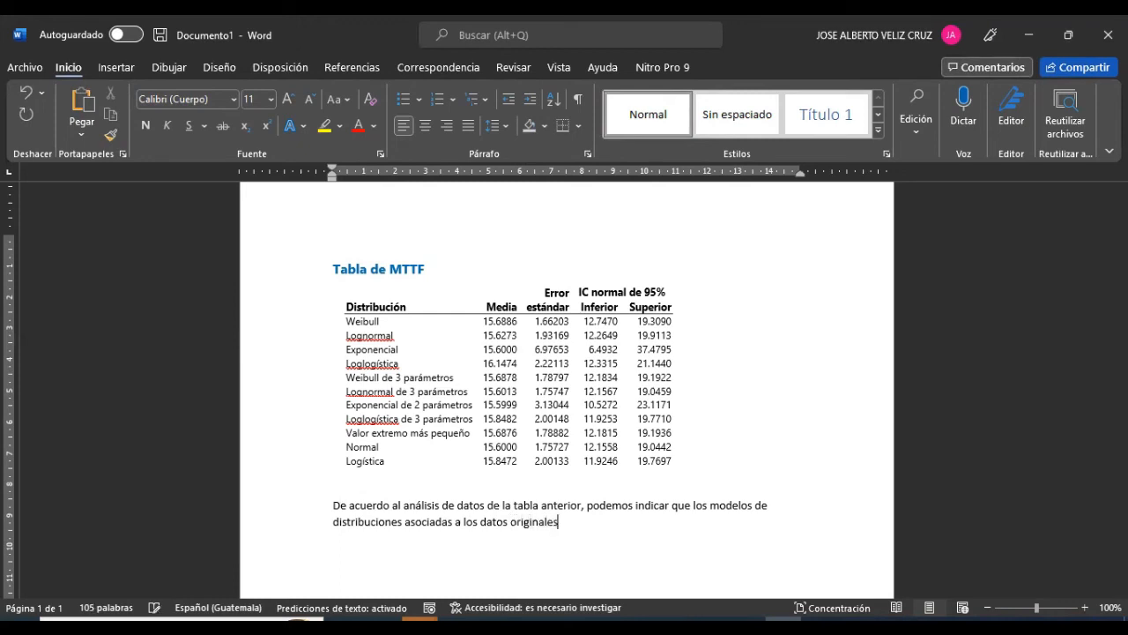
pyautogui.write(':')
pyautogui.press('Return')
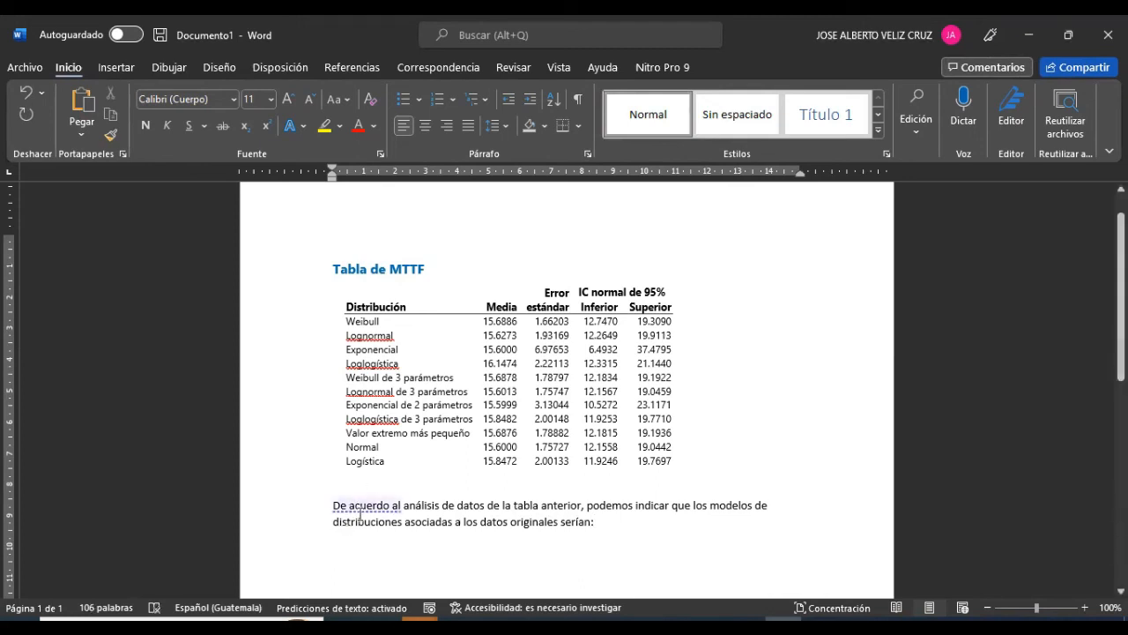
# Replace "De acuerdo al" with the suggested "De acuerdo con el" and start a bulleted list below the paragraph
pyautogui.rightClick(361, 508)
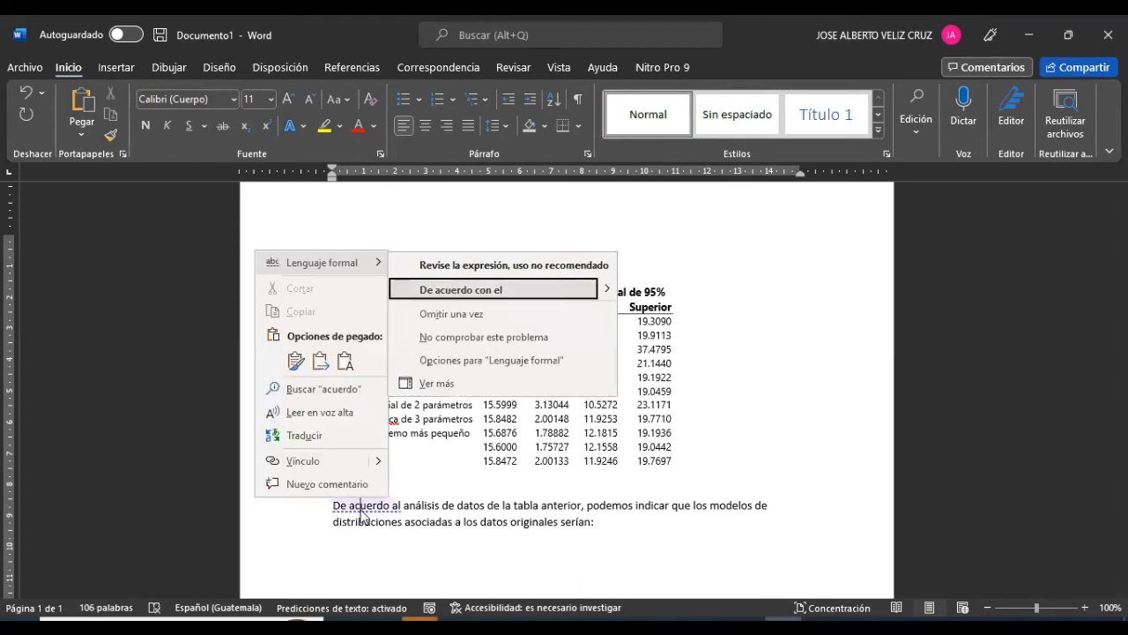
pyautogui.click(437, 294)
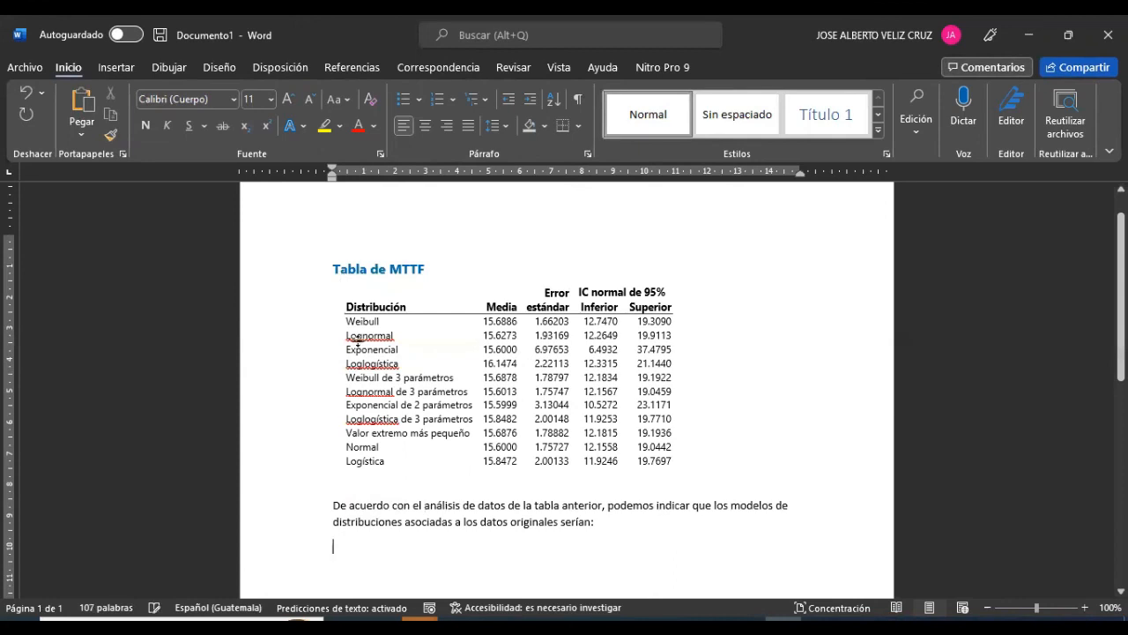
pyautogui.click(403, 99)
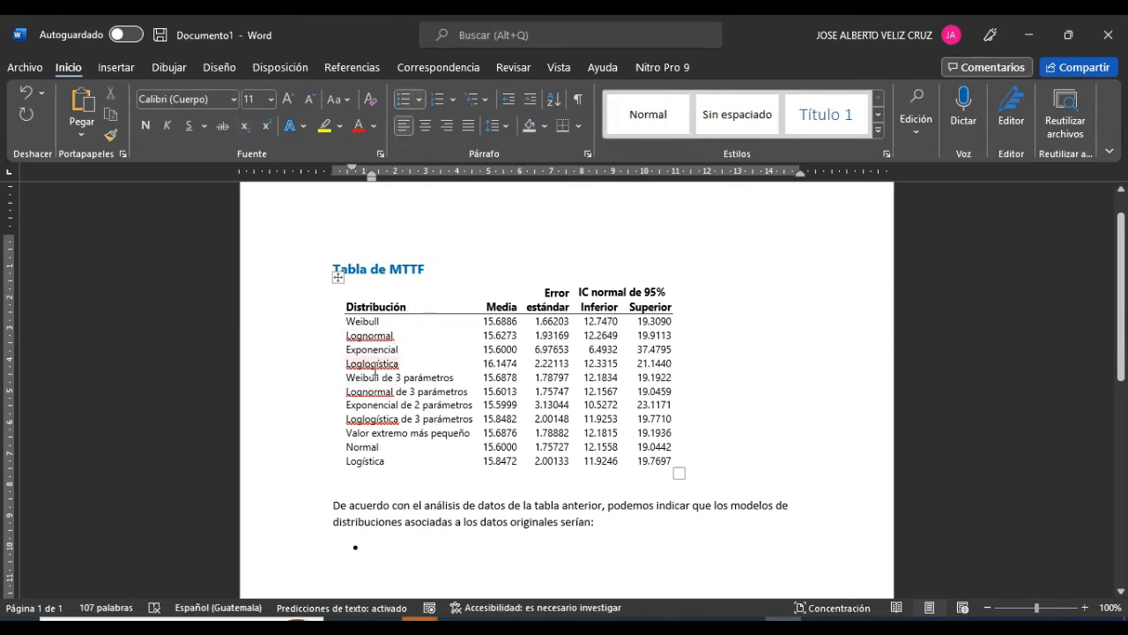
# Switch to Minitab and send the statistics table from the latest descriptive statistics of C1 to the Word document
pyautogui.click(710, 618)
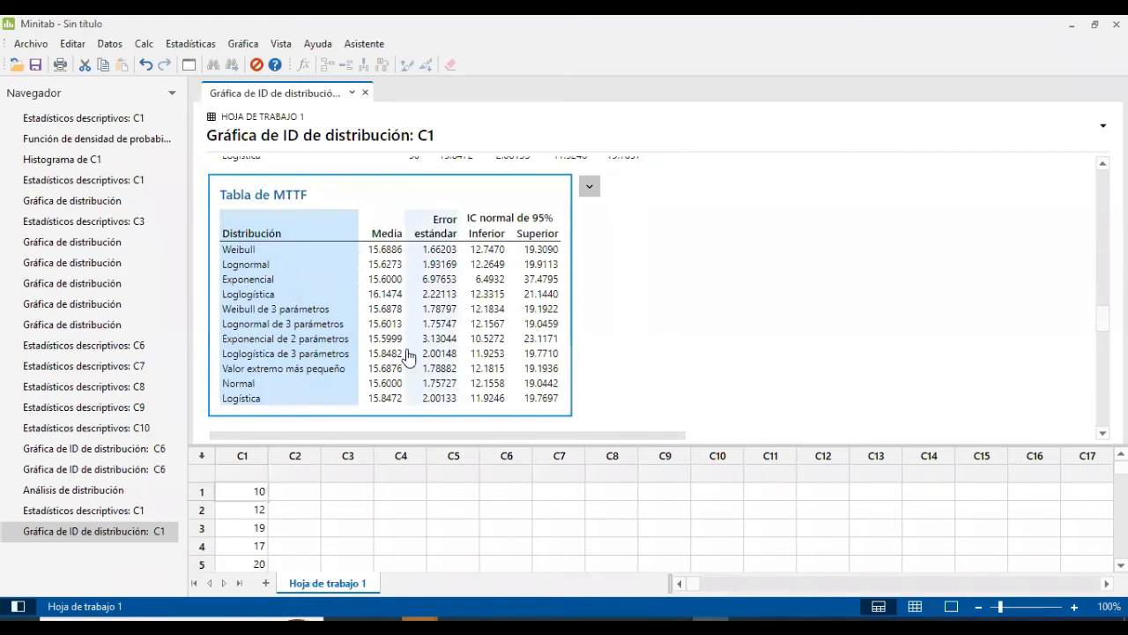
pyautogui.scroll(7, 408, 356)
pyautogui.scroll(5, 408, 356)
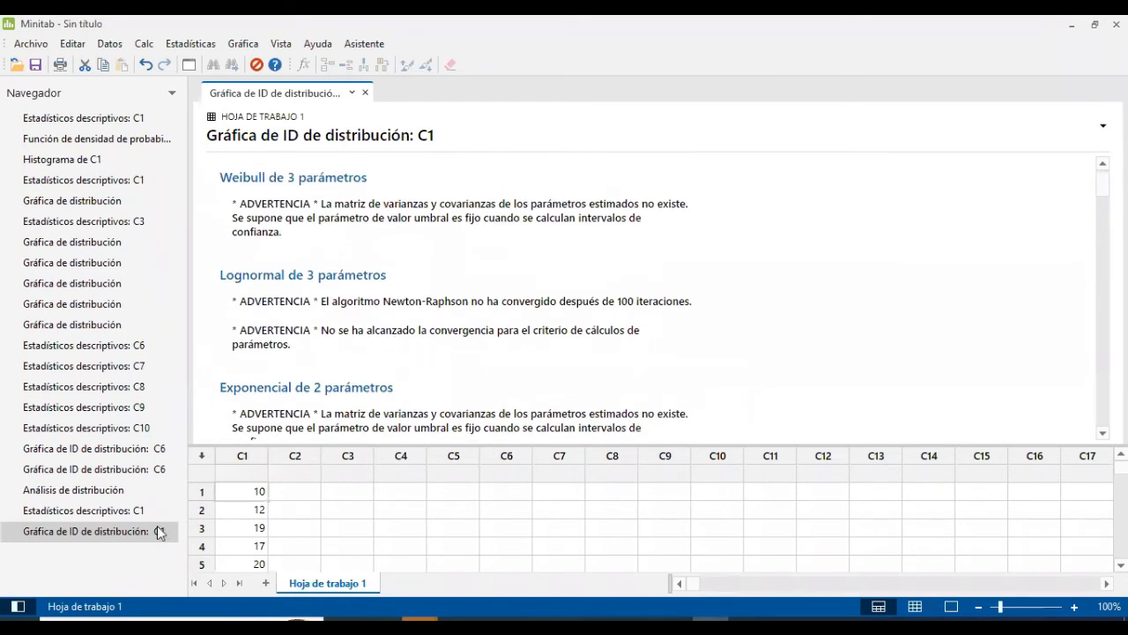
pyautogui.click(81, 514)
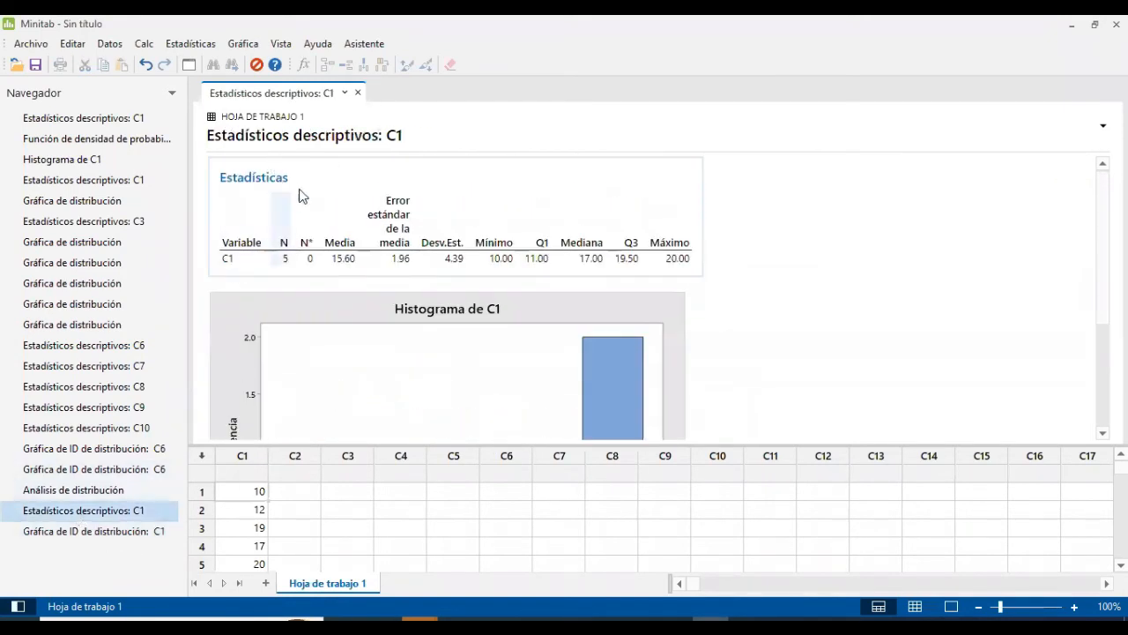
pyautogui.click(686, 180)
pyautogui.click(720, 173)
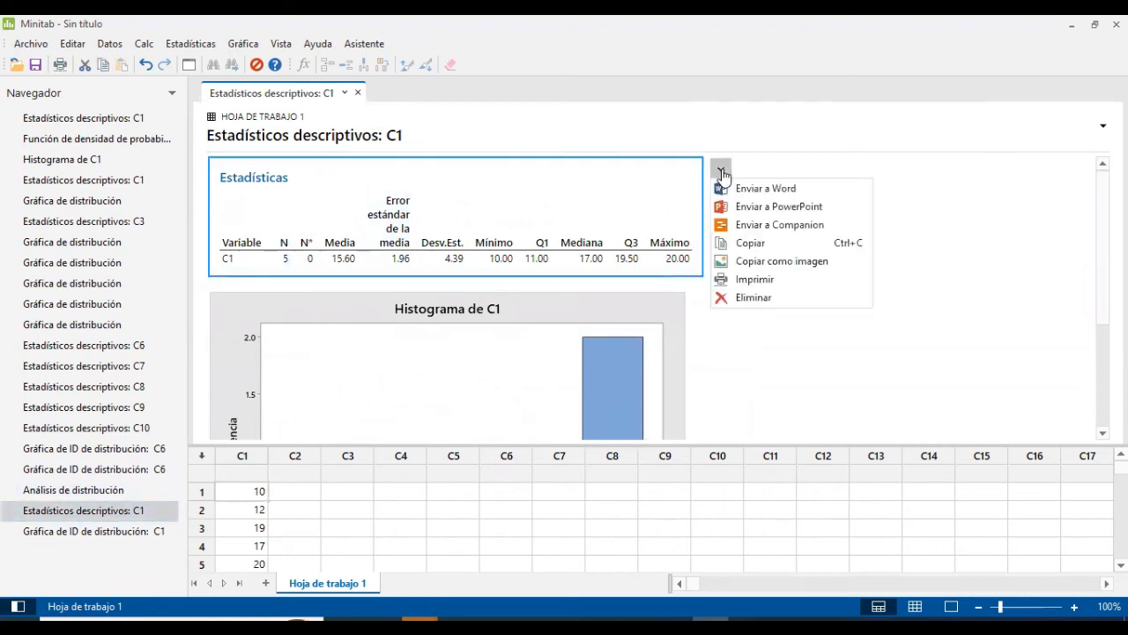
pyautogui.click(765, 187)
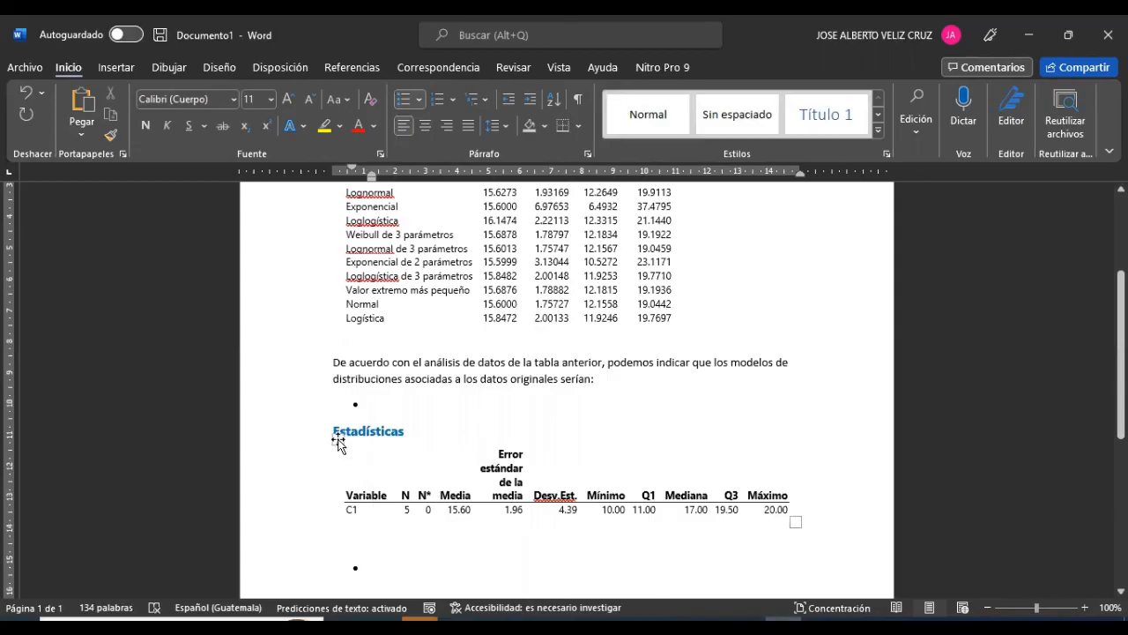
# Delete the MTTF table, the paragraph below it and the empty bullets around the Estadísticas table
pyautogui.click(338, 440)
pyautogui.scroll(3, 343, 397)
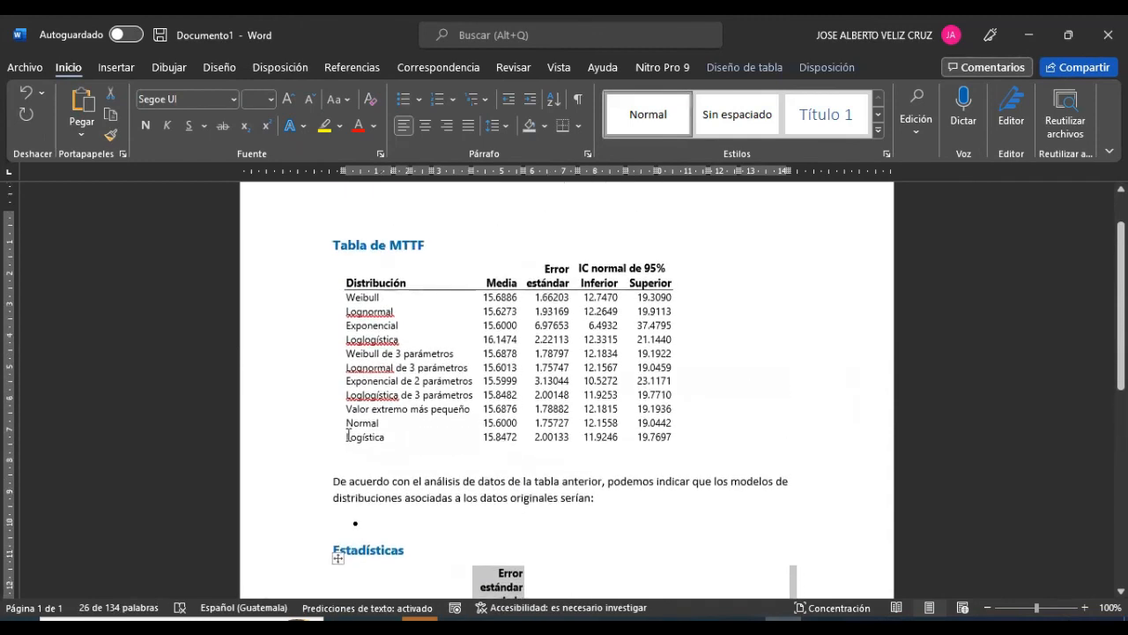
pyautogui.moveTo(332, 250); pyautogui.dragTo(609, 501)
pyautogui.press('Delete')
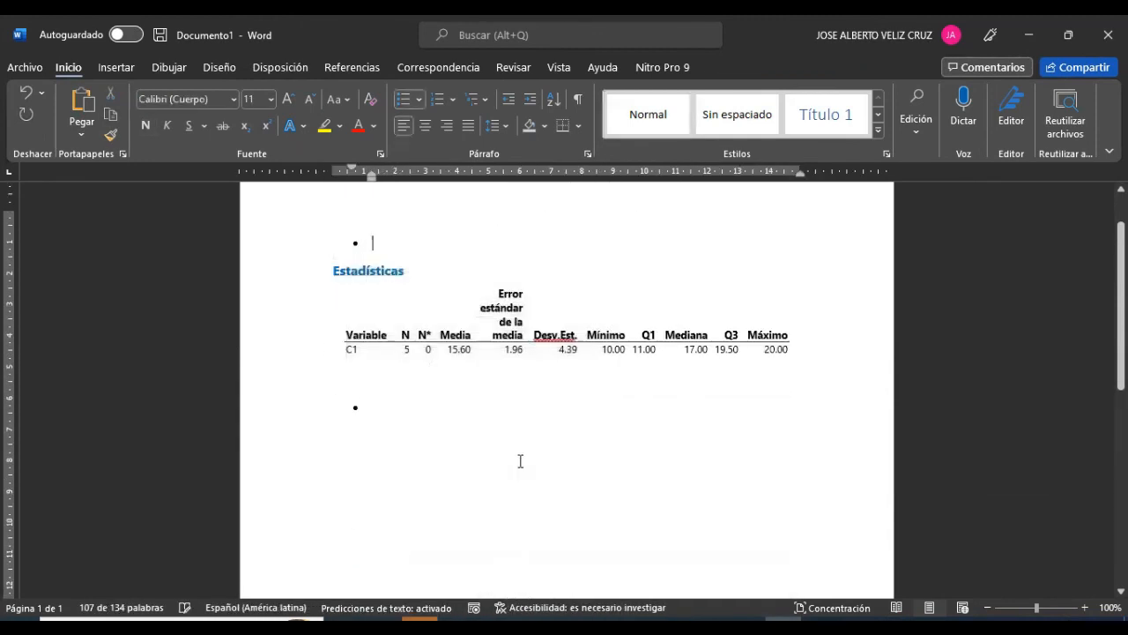
pyautogui.press('BackSpace')
pyautogui.press('BackSpace')
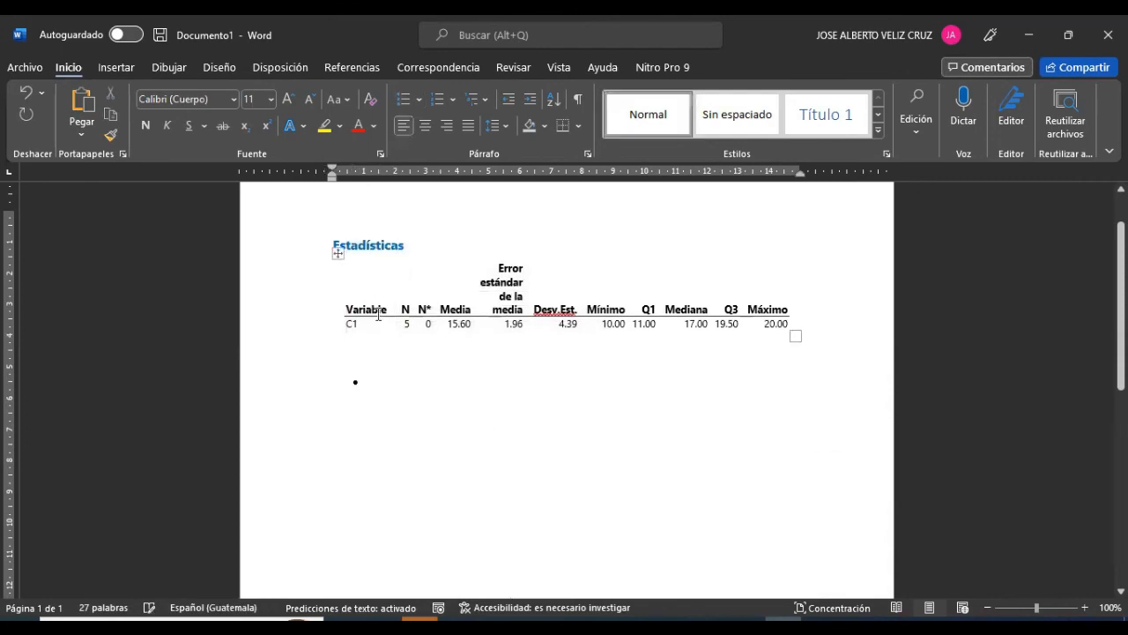
pyautogui.click(376, 386)
pyautogui.press('BackSpace')
pyautogui.press('BackSpace')
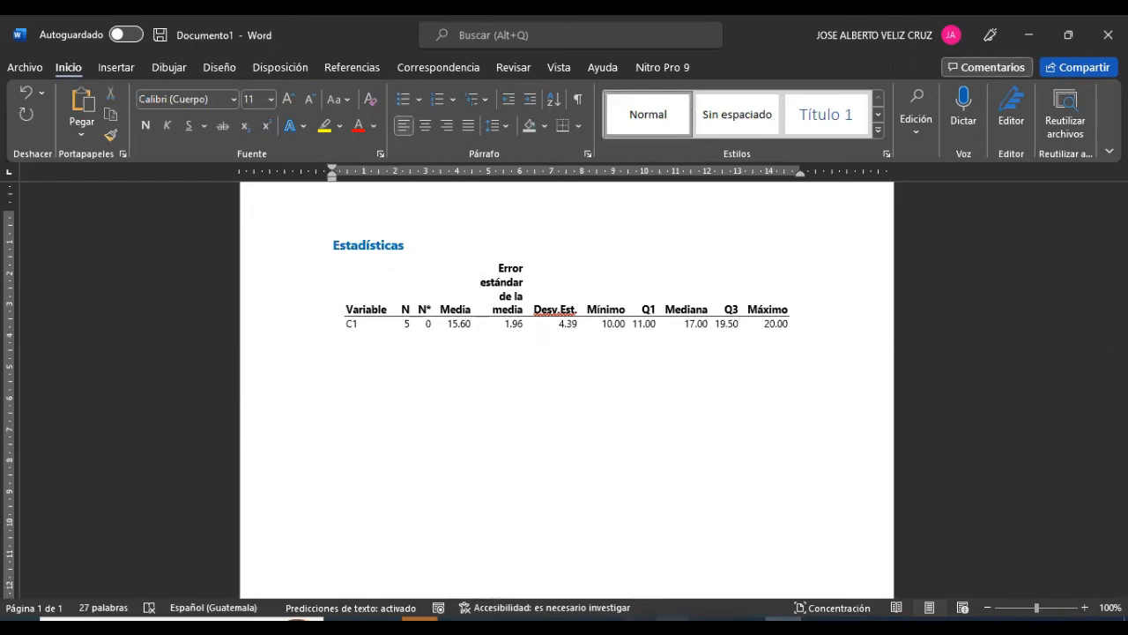
# Send the histogram of C1 from Minitab to the Word document and check it below the statistics table
pyautogui.click(710, 619)
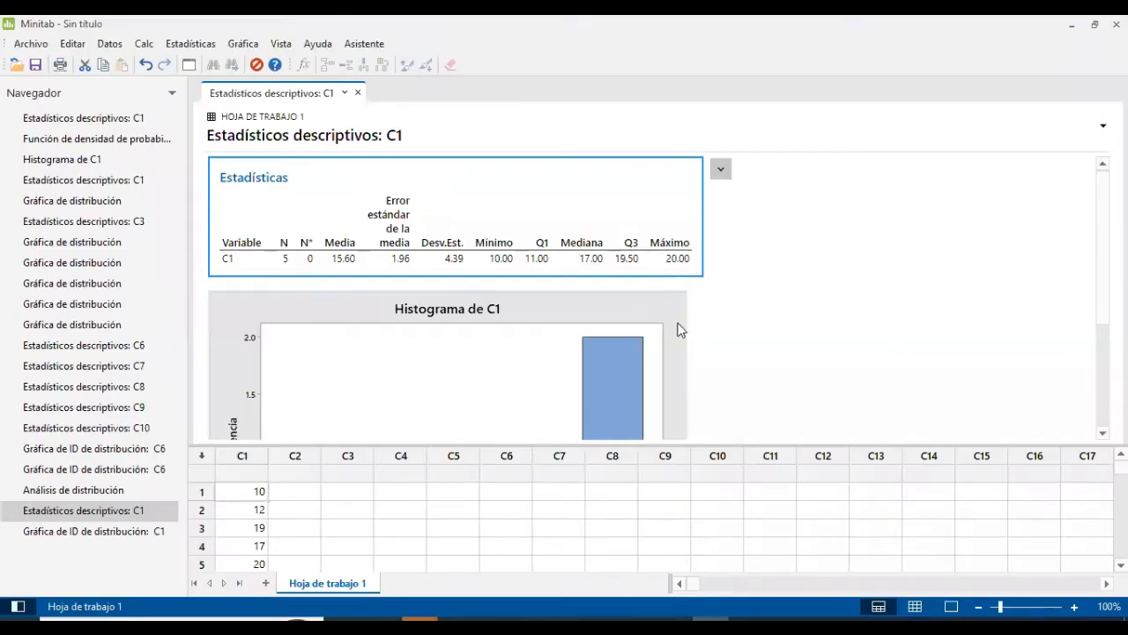
pyautogui.click(704, 304)
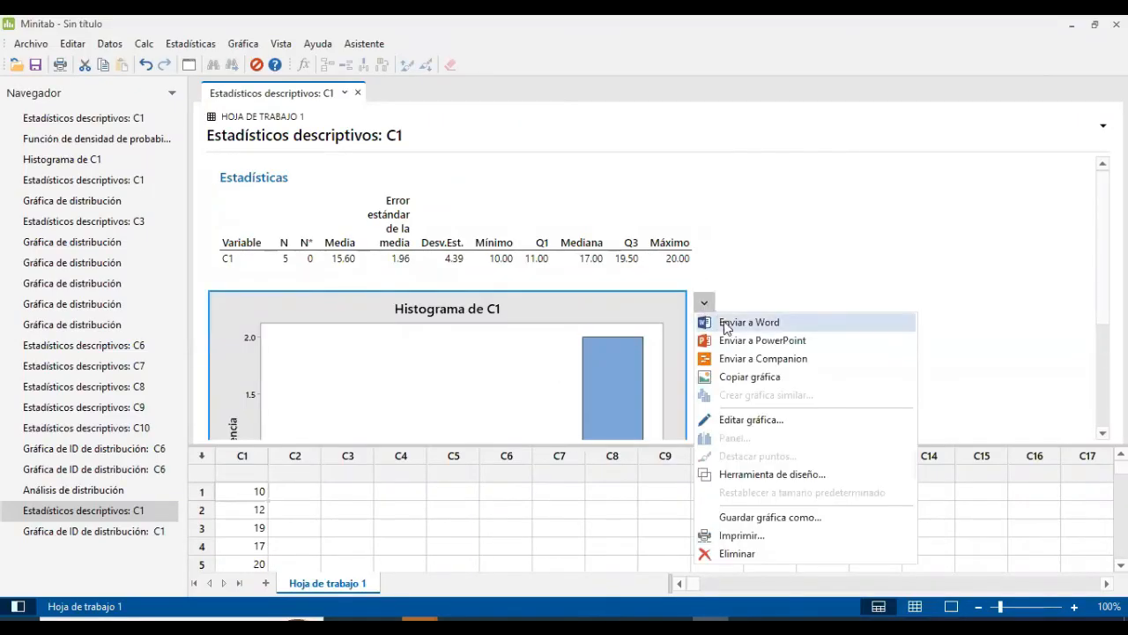
pyautogui.click(727, 326)
pyautogui.scroll(5, 482, 433)
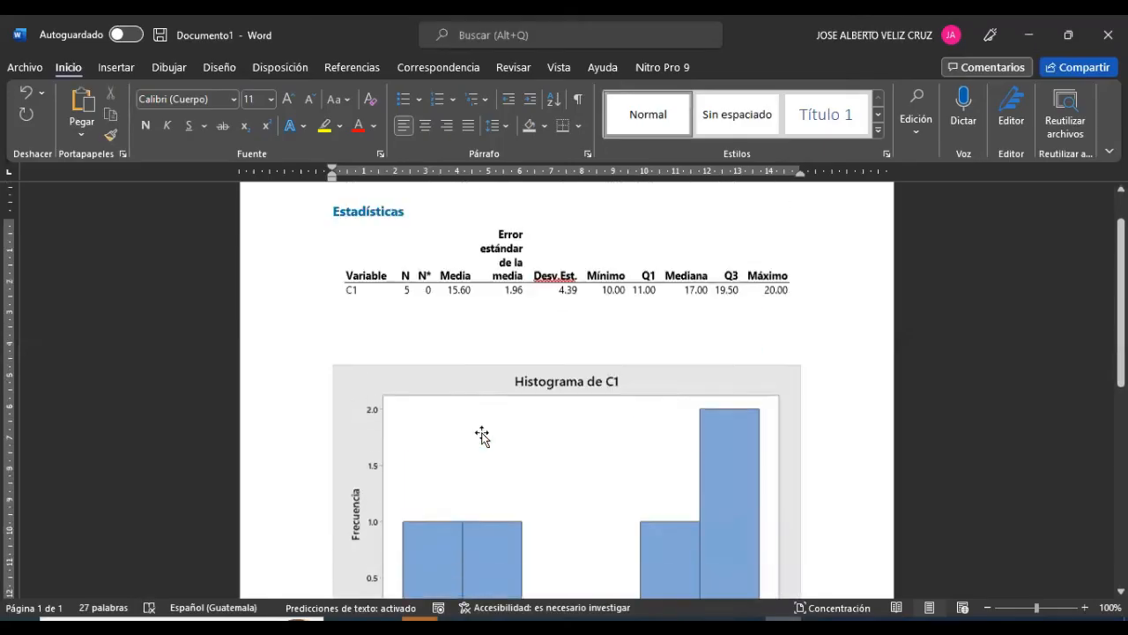
pyautogui.scroll(-3, 461, 365)
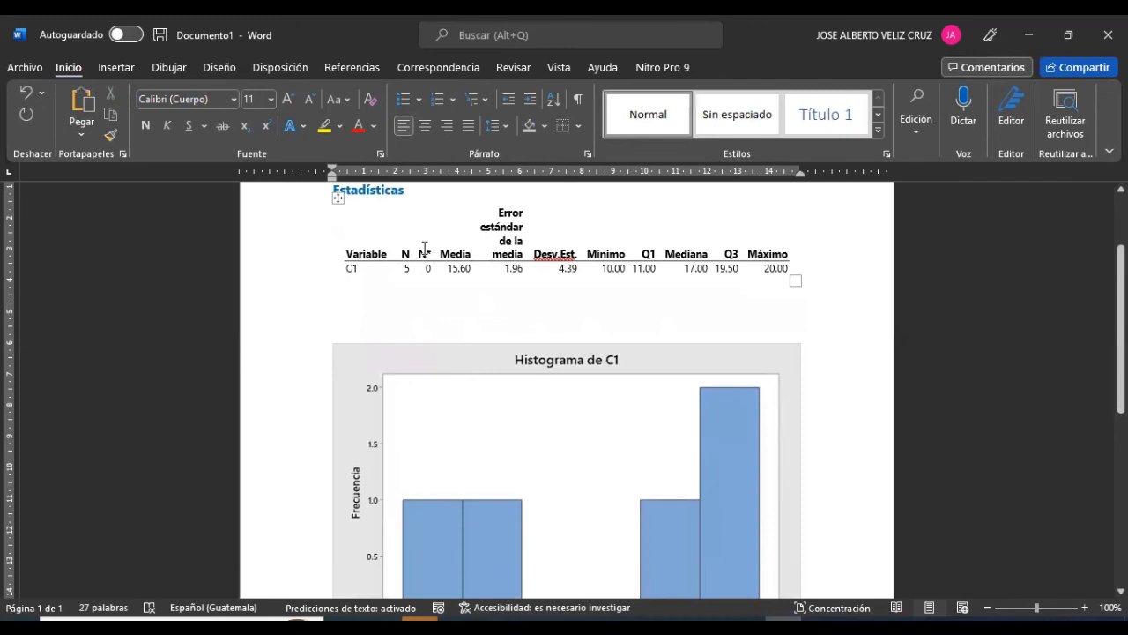
pyautogui.scroll(-6, 383, 312)
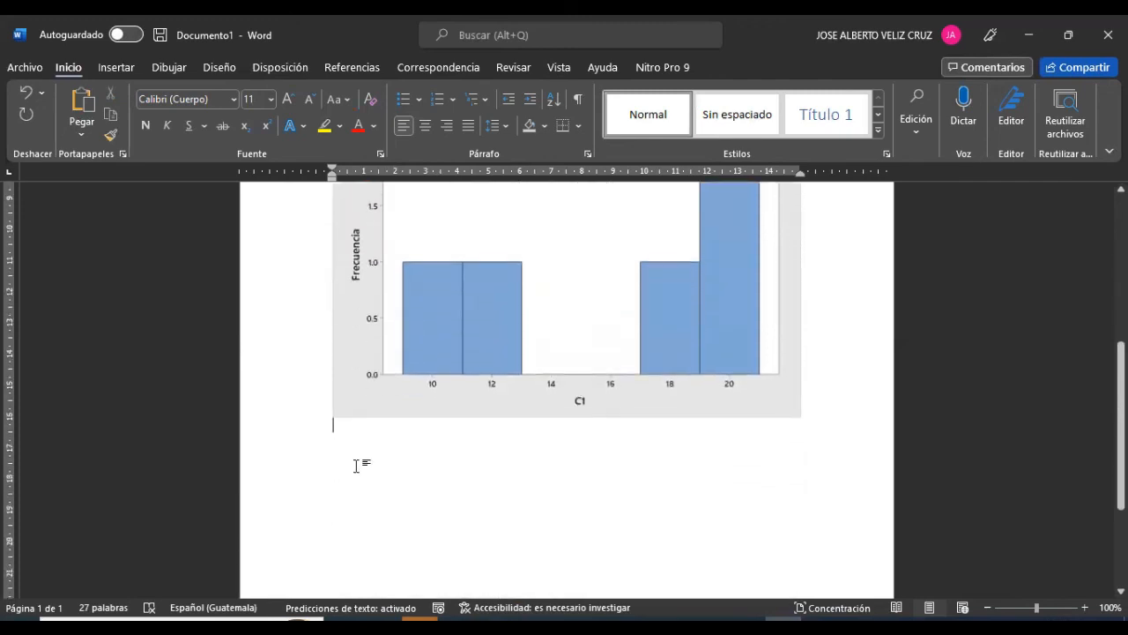
pyautogui.scroll(7, 390, 474)
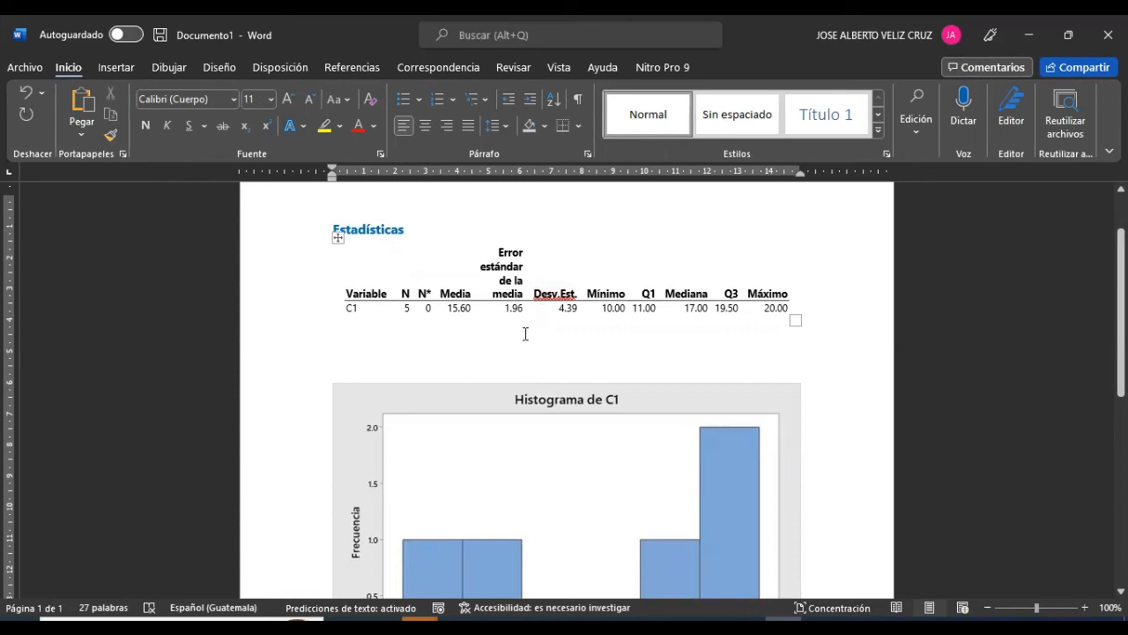
pyautogui.scroll(-7, 461, 347)
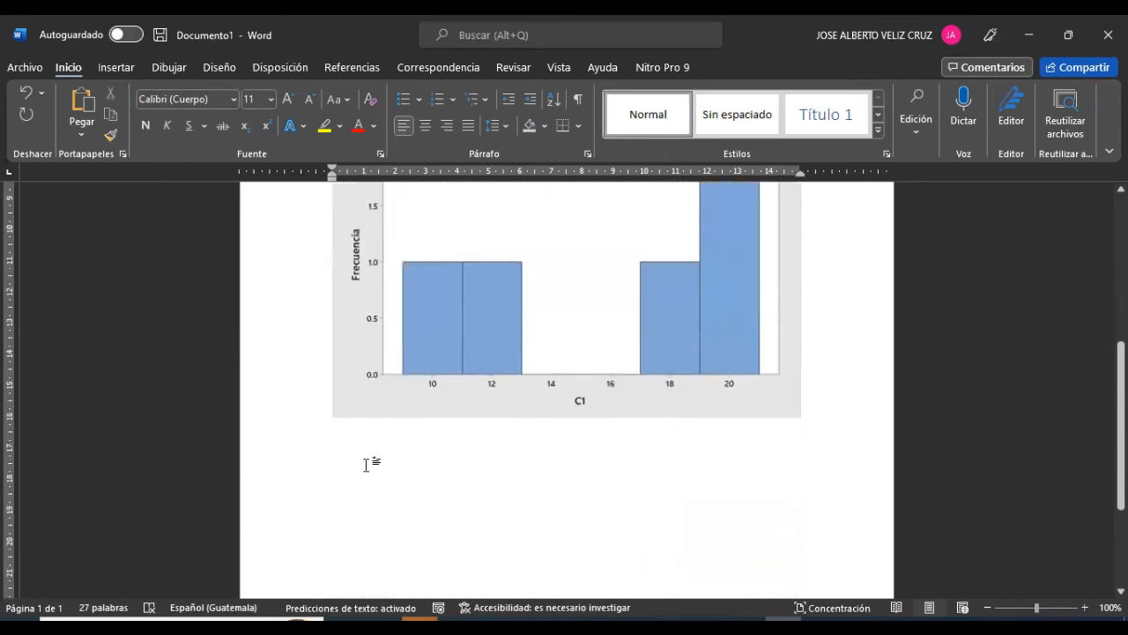
# Switch to Minitab and send the Bondad de ajuste table from the Gráfica de ID de distribución: C1 output to the Word document
pyautogui.click(710, 620)
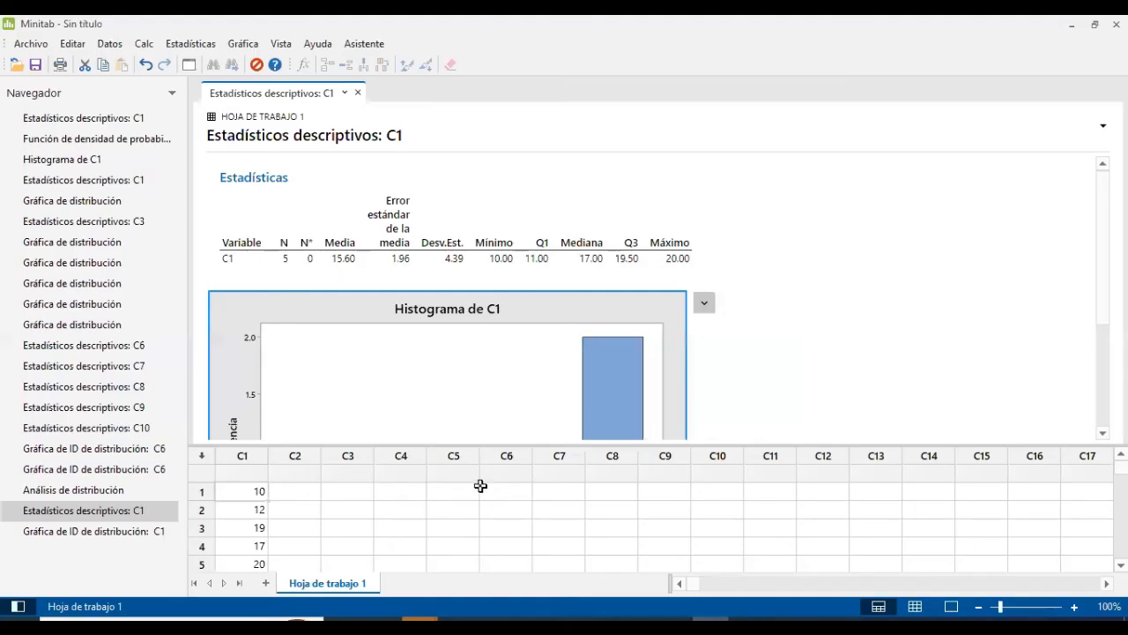
pyautogui.click(114, 531)
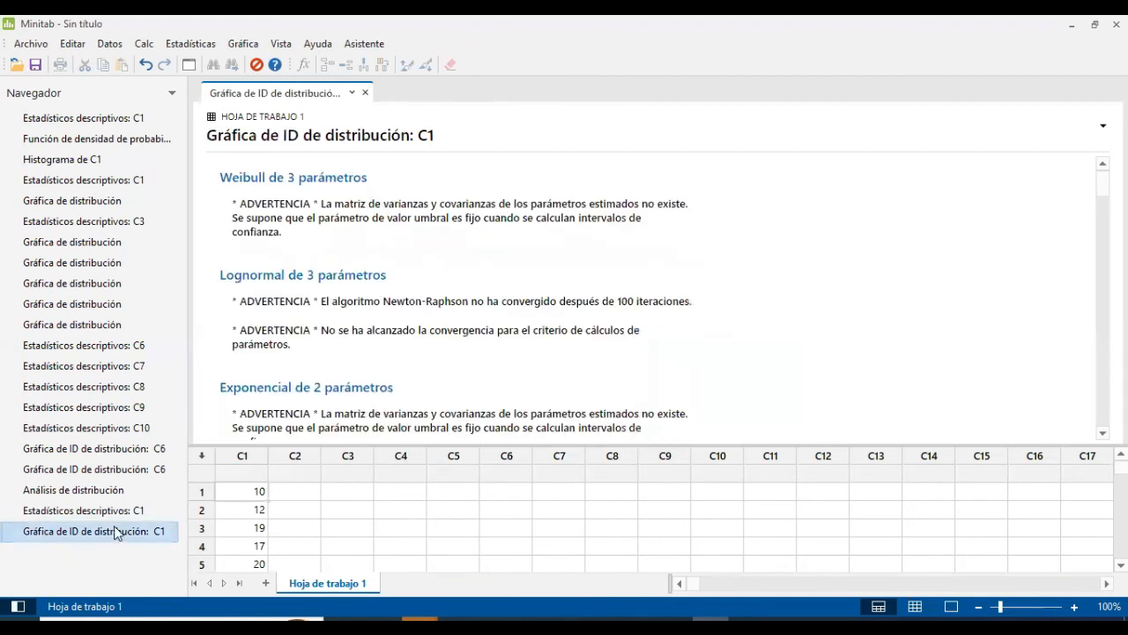
pyautogui.scroll(-3, 326, 304)
pyautogui.scroll(-3, 324, 305)
pyautogui.scroll(2, 324, 305)
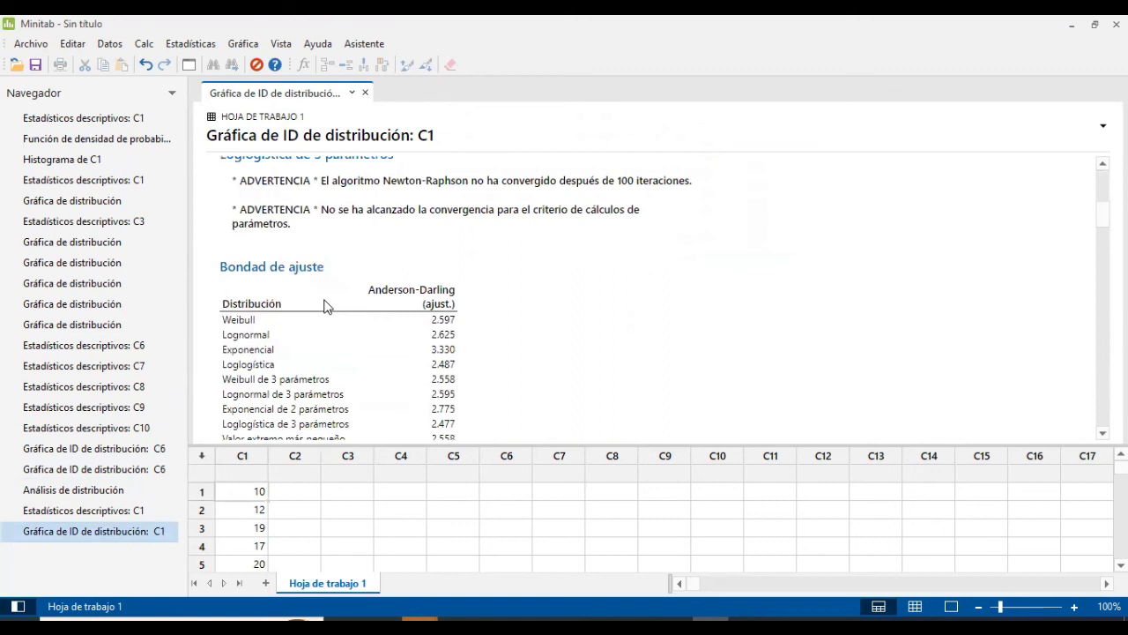
pyautogui.scroll(-1, 326, 306)
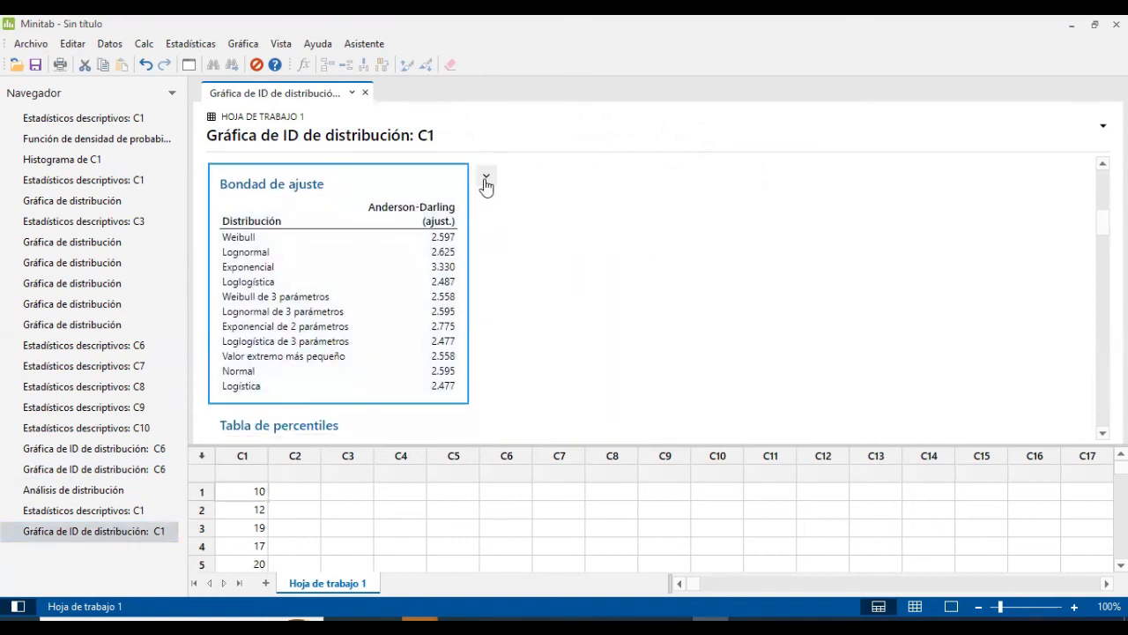
pyautogui.click(486, 181)
pyautogui.click(516, 199)
# Send the Tabla de percentiles from the distribution ID output of C1 to the Word document
pyautogui.scroll(-4, 375, 423)
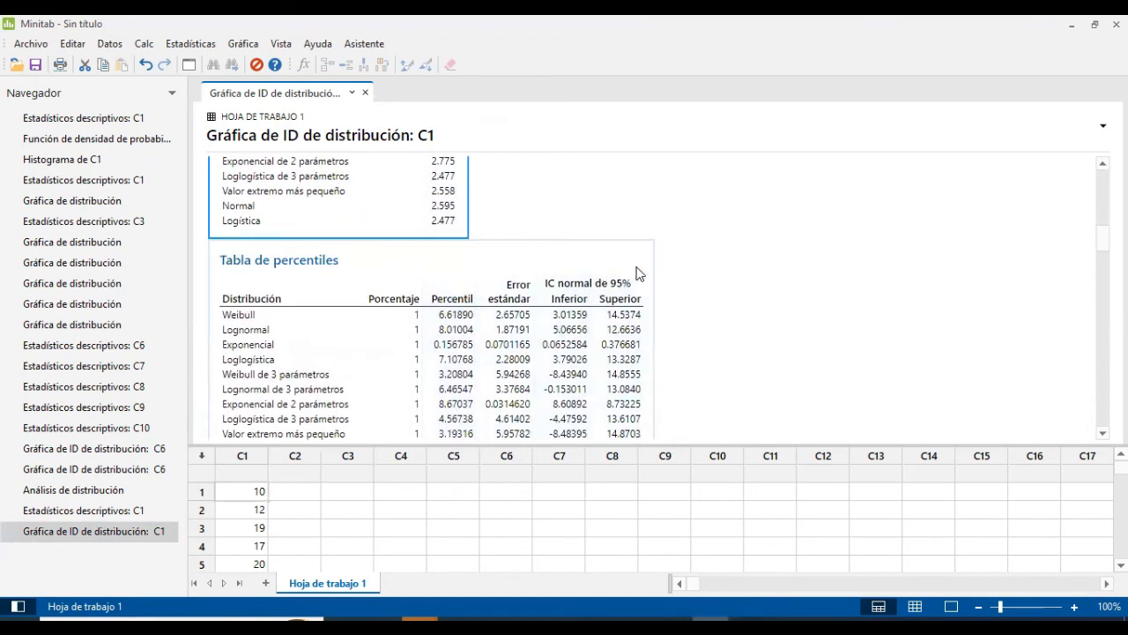
pyautogui.click(673, 252)
pyautogui.click(695, 269)
# Send the Tabla de MTTF from the same distribution ID output to the Word document
pyautogui.scroll(-10, 522, 357)
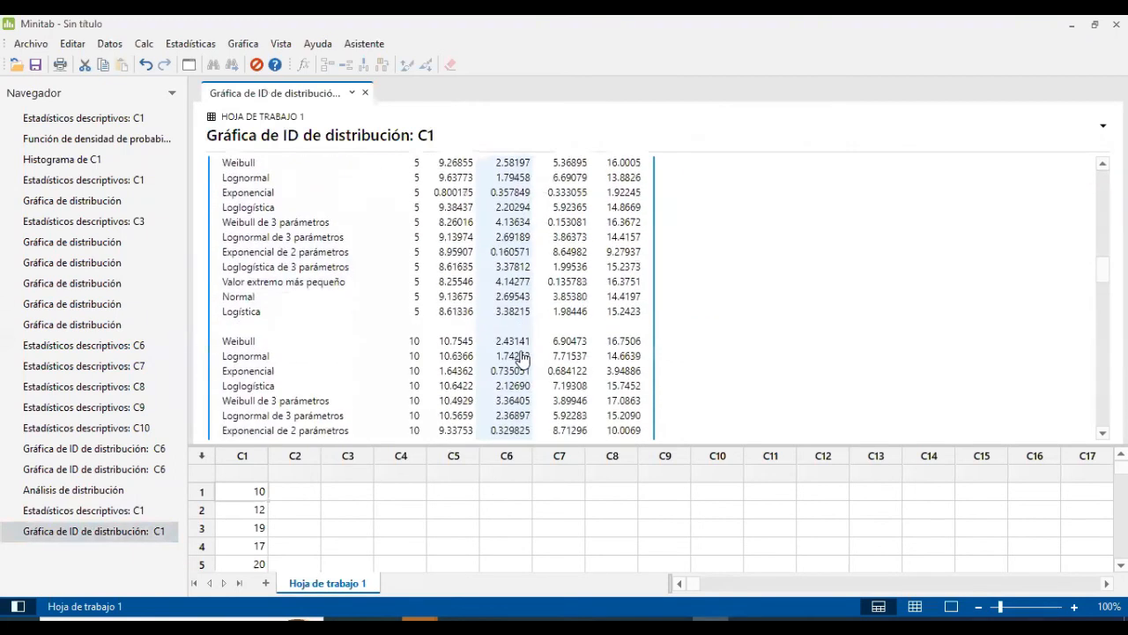
pyautogui.scroll(-3, 522, 357)
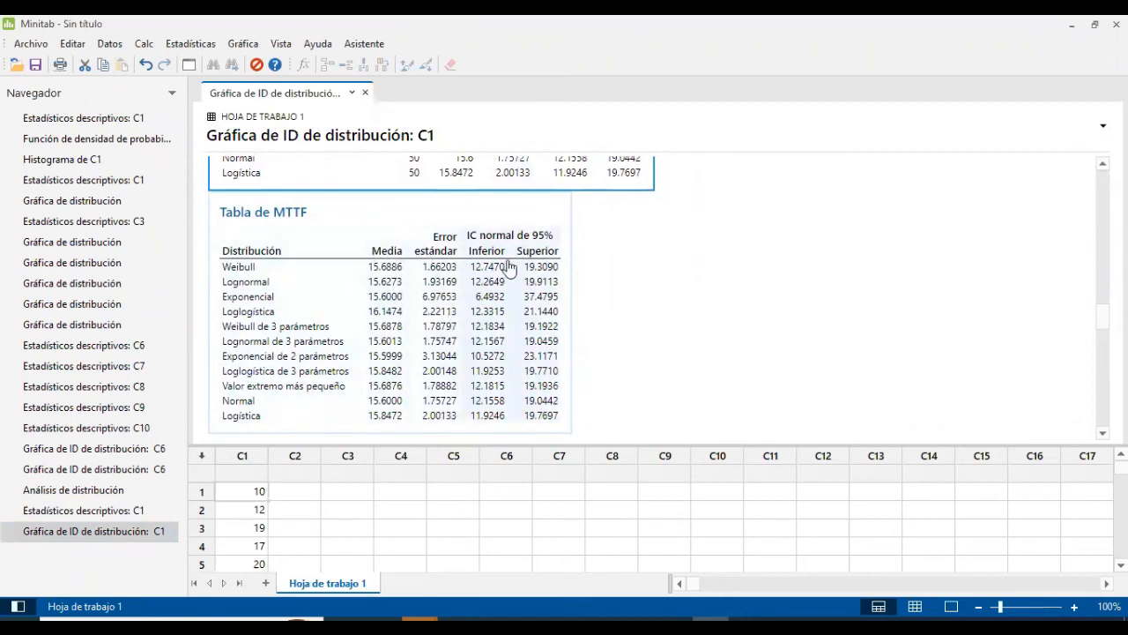
pyautogui.scroll(2, 536, 304)
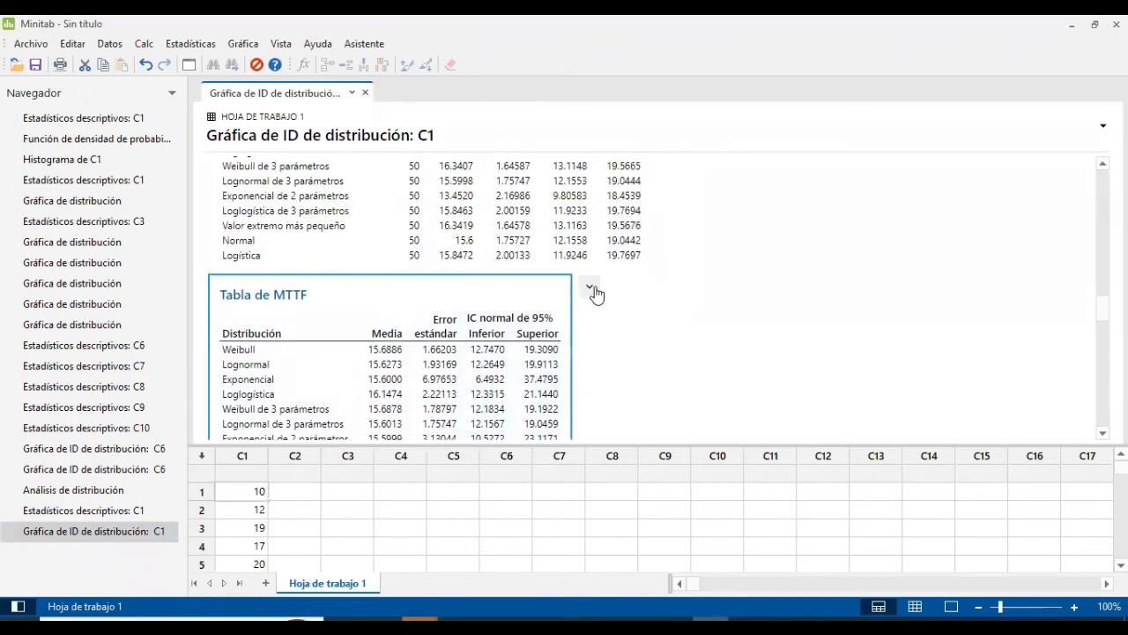
pyautogui.click(589, 285)
pyautogui.click(611, 302)
# Send the C1 probability plot with the Weibull, Lognormal, Exponencial and Loglogística fits to the Word document
pyautogui.scroll(-8, 412, 350)
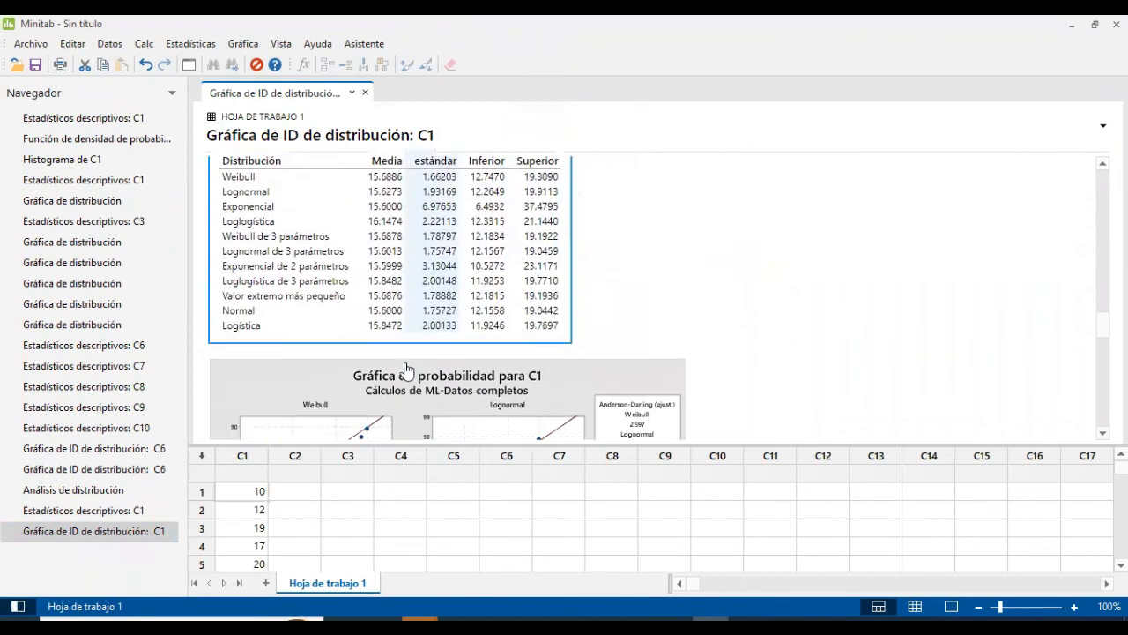
pyautogui.click(705, 217)
pyautogui.click(736, 232)
pyautogui.scroll(-4, 608, 300)
pyautogui.scroll(-4, 591, 304)
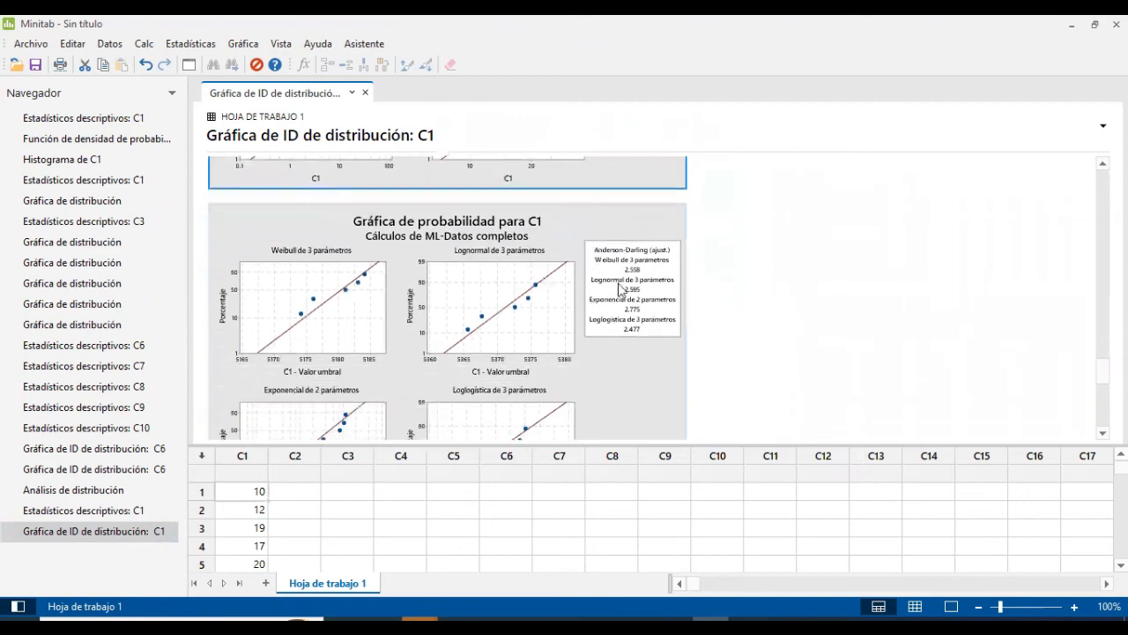
pyautogui.click(703, 214)
pyautogui.scroll(-2, 657, 286)
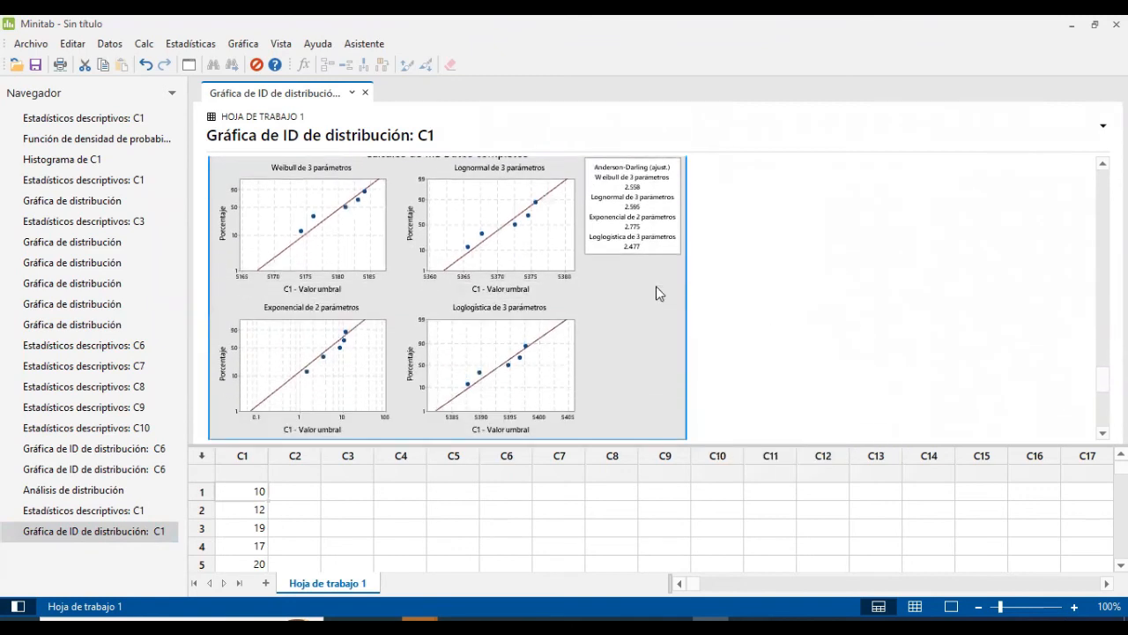
pyautogui.scroll(4, 687, 265)
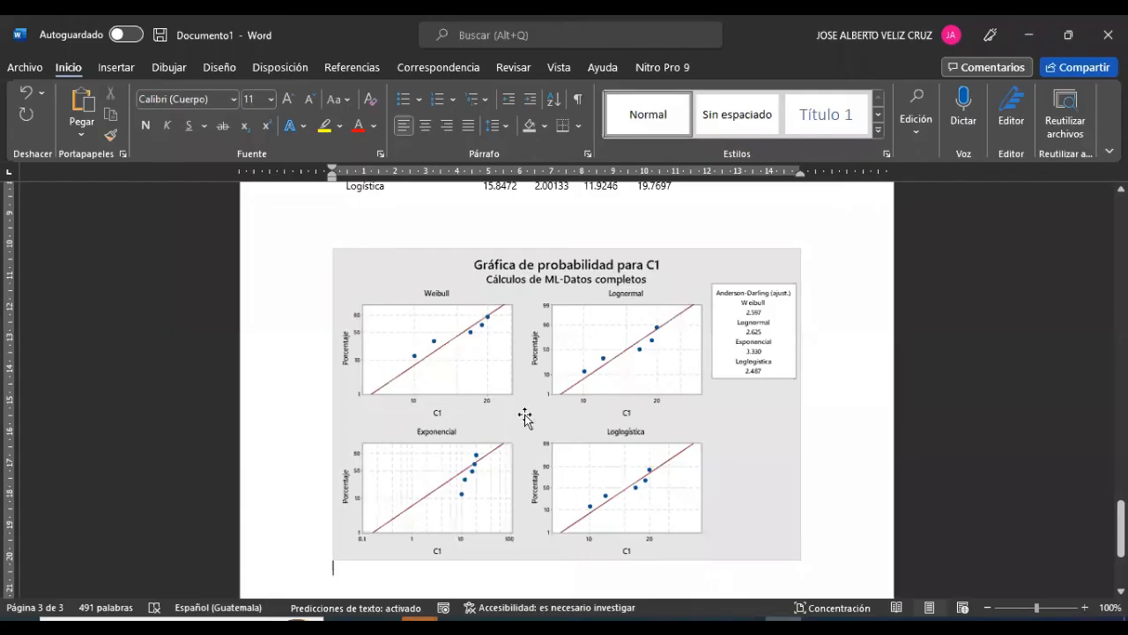
# Review the goodness-of-fit, percentile and MTTF tables and the first probability plot in the Word document
pyautogui.scroll(10, 527, 415)
pyautogui.scroll(15, 526, 415)
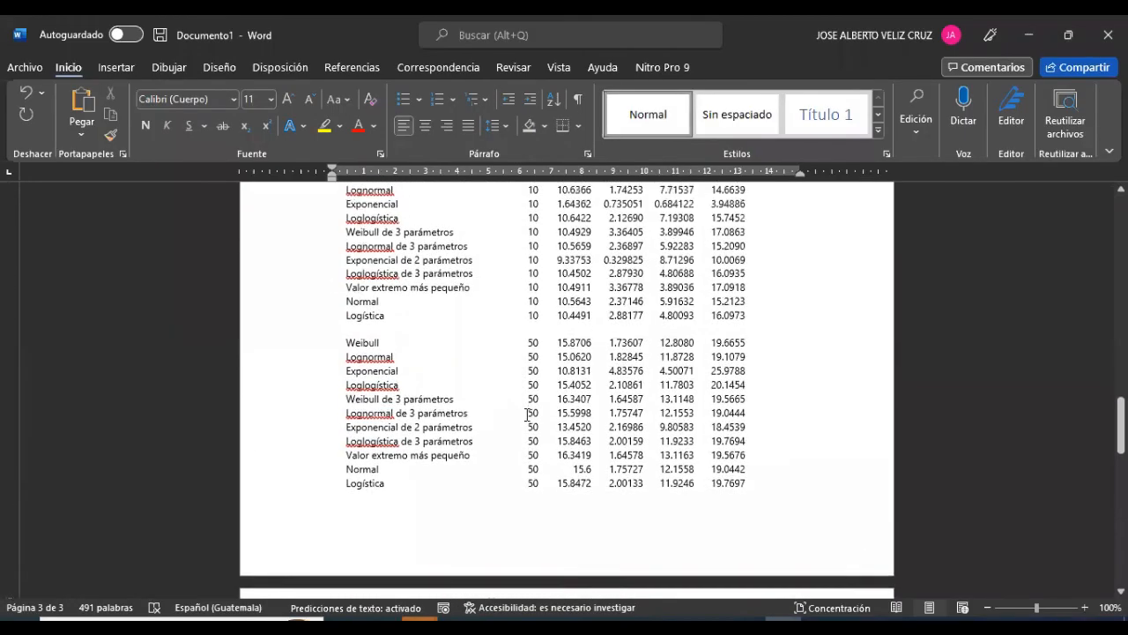
pyautogui.scroll(8, 526, 416)
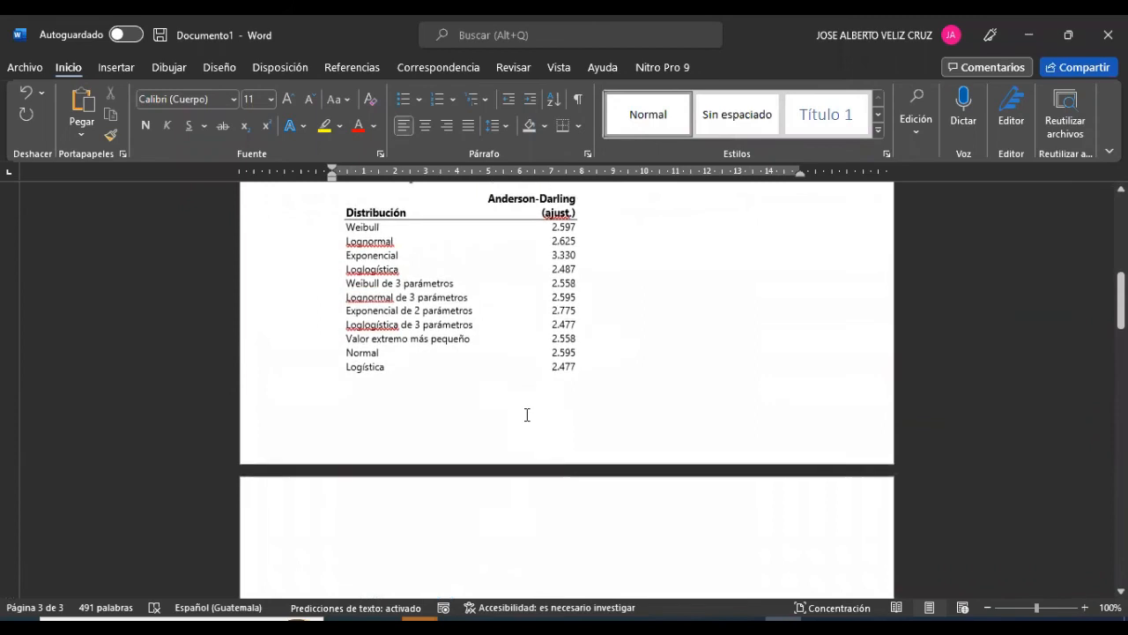
pyautogui.scroll(-12, 526, 415)
pyautogui.scroll(-15, 526, 415)
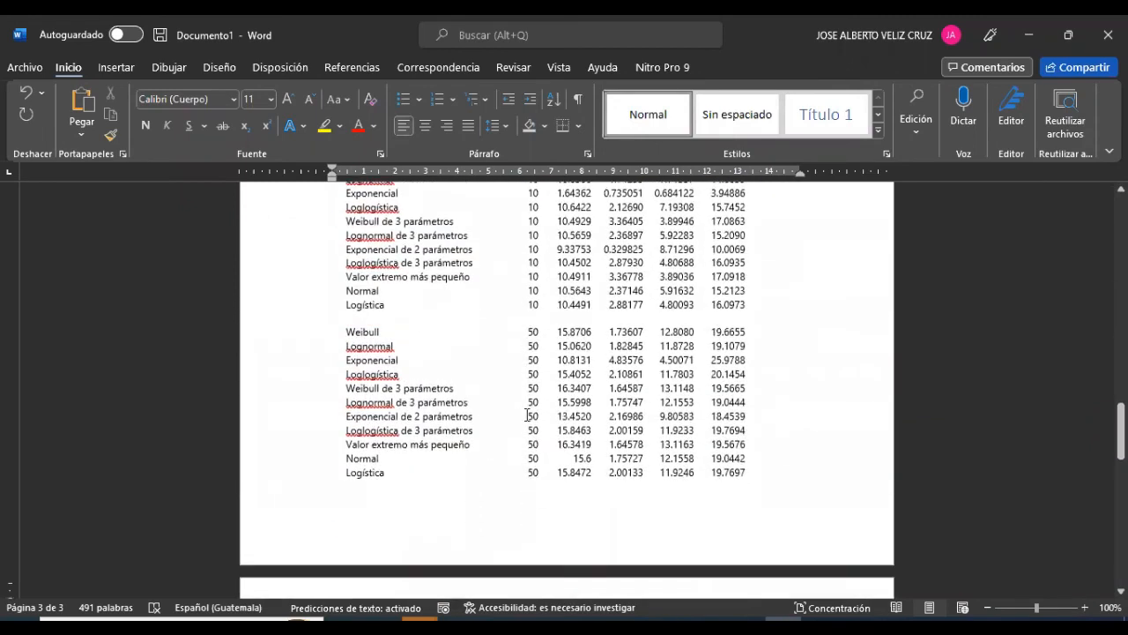
pyautogui.scroll(-6, 526, 415)
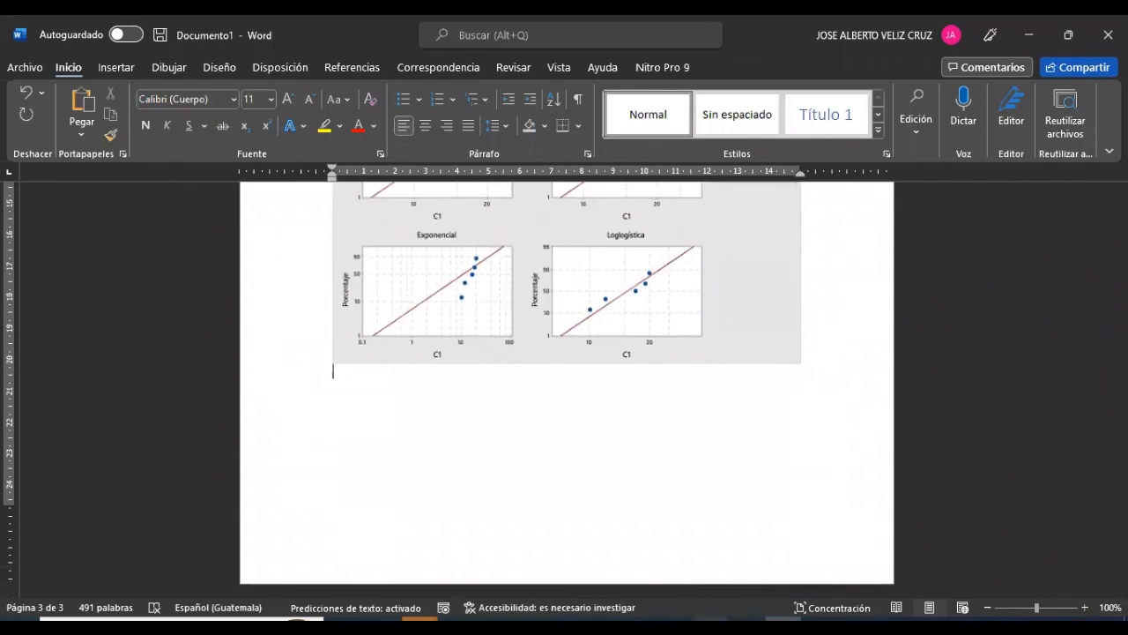
# Switch to Minitab and send the C1 probability plot with the Weibull de 3 parámetros and Exponencial de 2 parámetros fits to Word
pyautogui.click(710, 619)
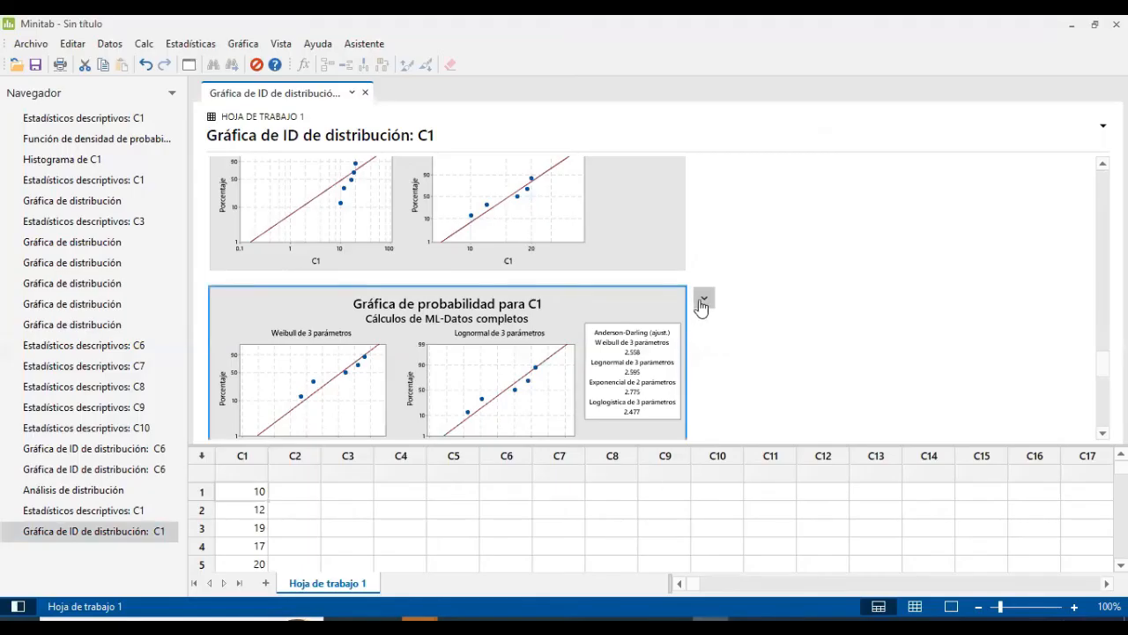
pyautogui.click(704, 301)
pyautogui.click(725, 317)
# Send the C1 probability plot with the Valor extremo más pequeño, Normal and Logística fits to Word and check the plots there
pyautogui.scroll(-5, 598, 342)
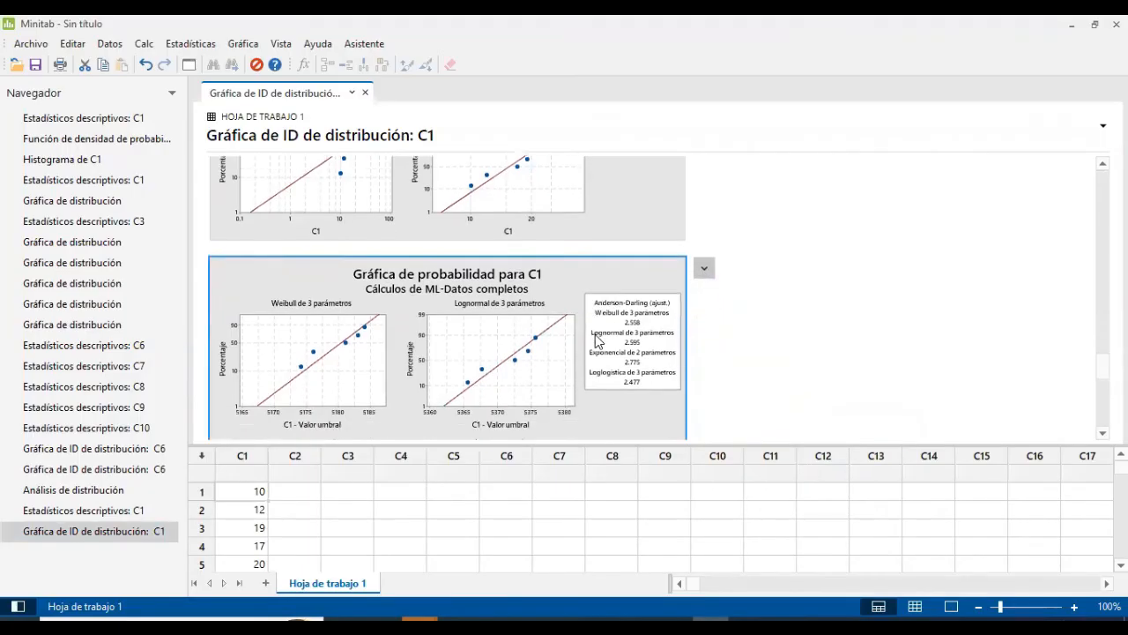
pyautogui.scroll(-5, 597, 342)
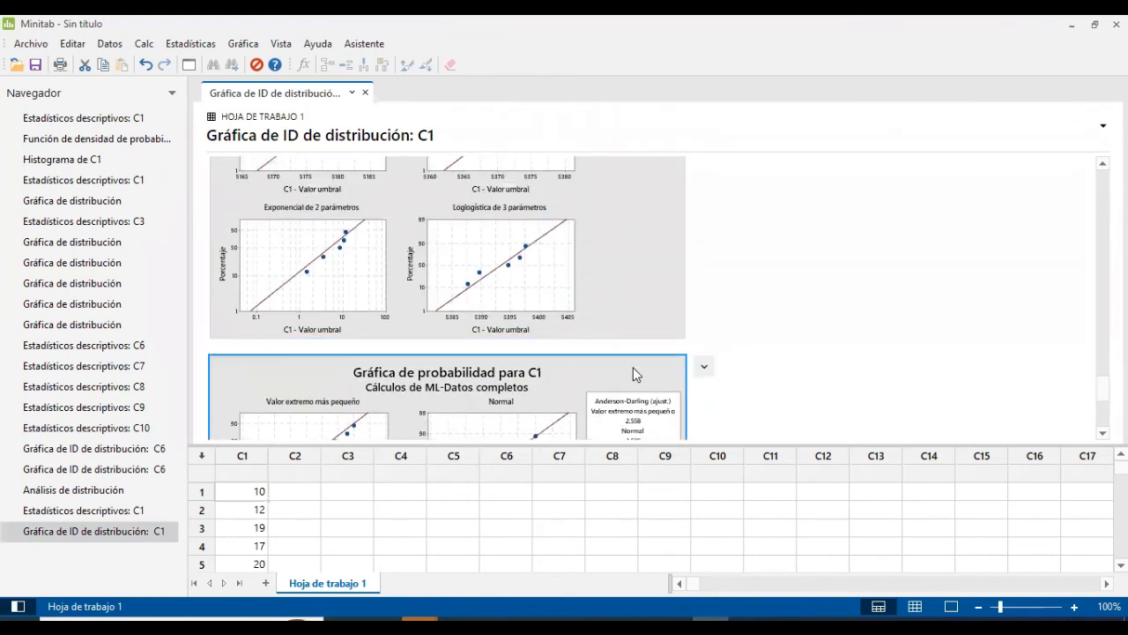
pyautogui.click(708, 370)
pyautogui.click(685, 151)
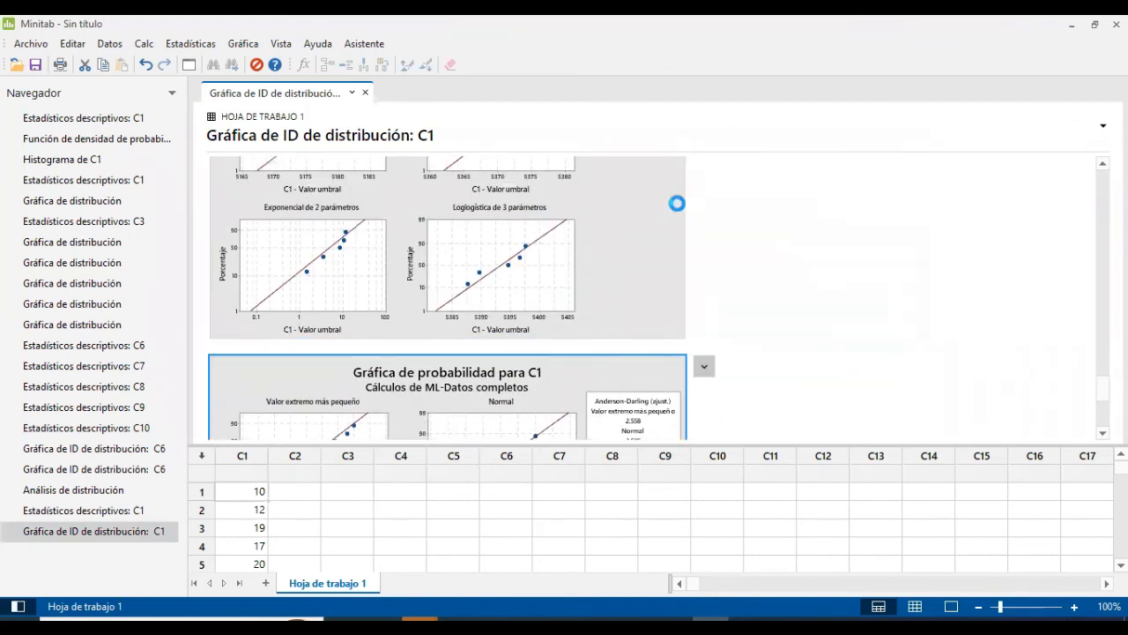
pyautogui.scroll(-3, 592, 328)
pyautogui.scroll(-3, 591, 326)
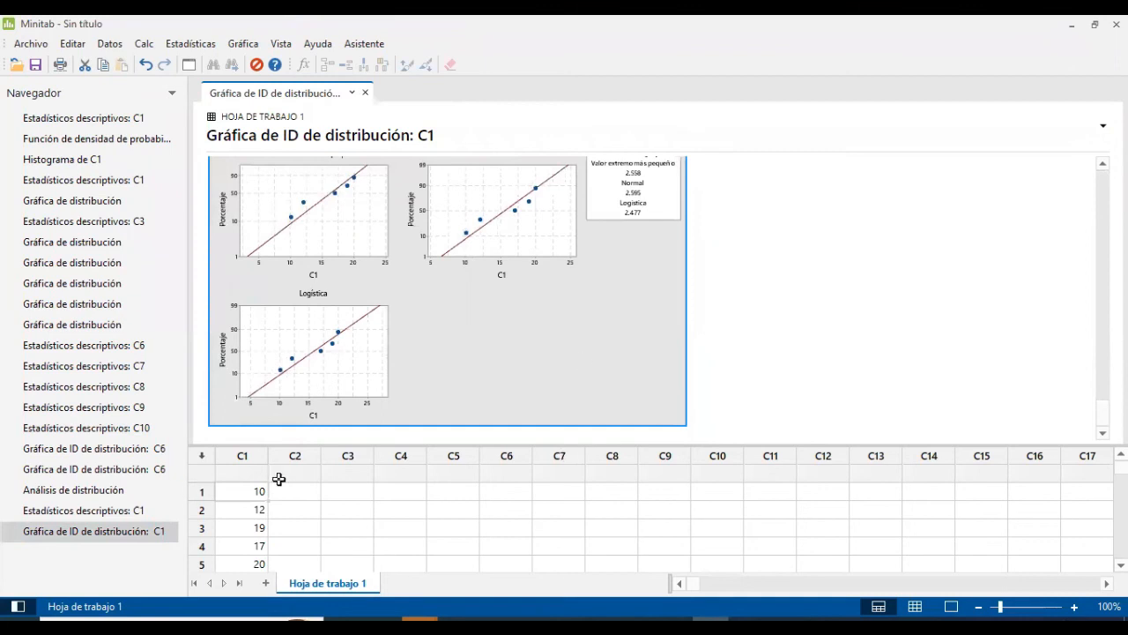
pyautogui.click(783, 618)
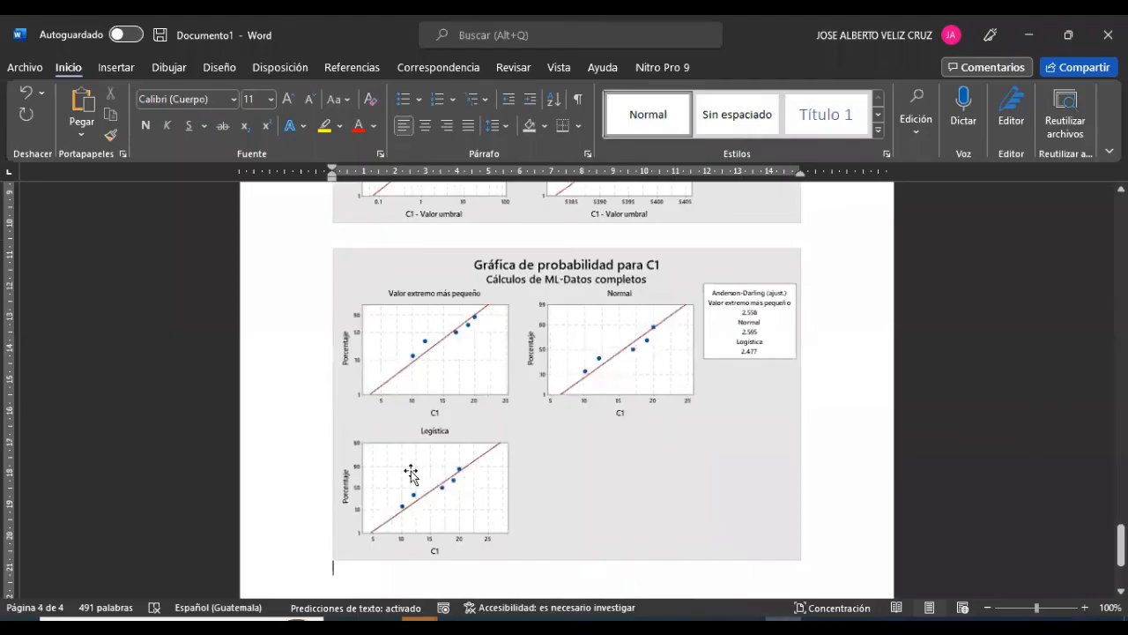
pyautogui.scroll(8, 411, 471)
pyautogui.scroll(10, 410, 470)
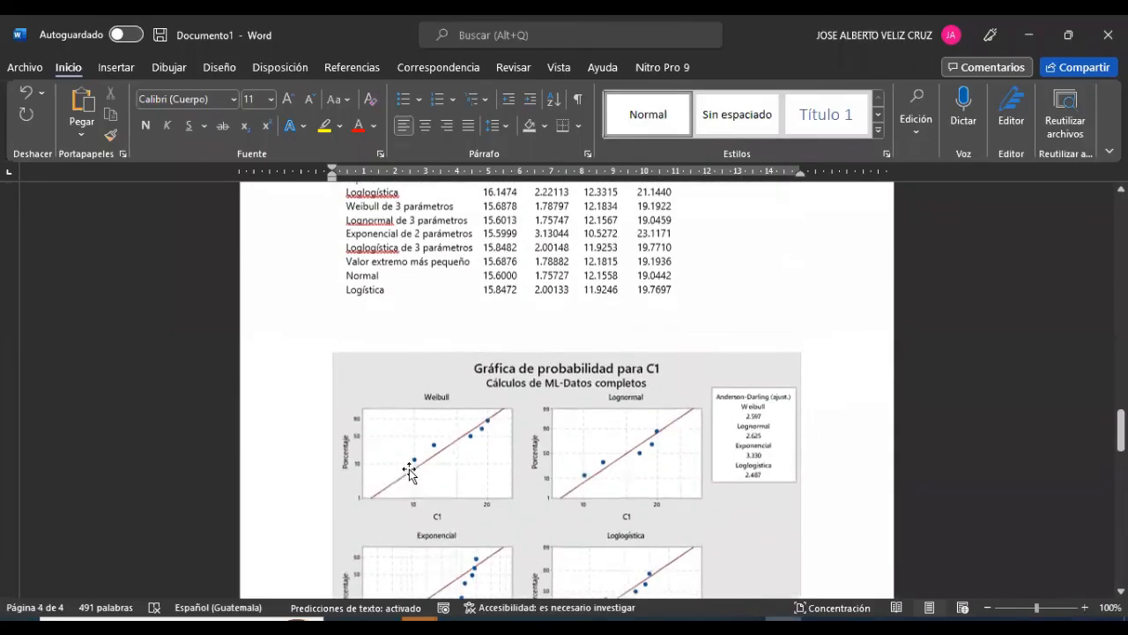
# Try pasting the copied Valor extremo más pequeño, Normal and Logística plot below the MTTF table and undo the paste
pyautogui.click(364, 493)
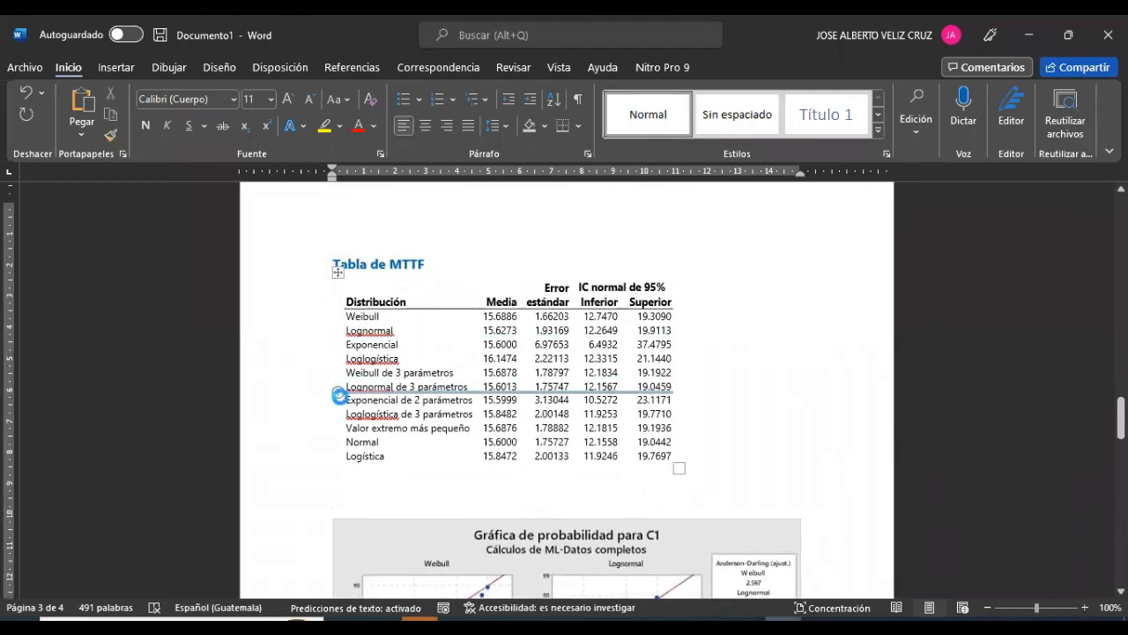
pyautogui.hotkey('ctrl', 'v')
pyautogui.scroll(-12, 395, 452)
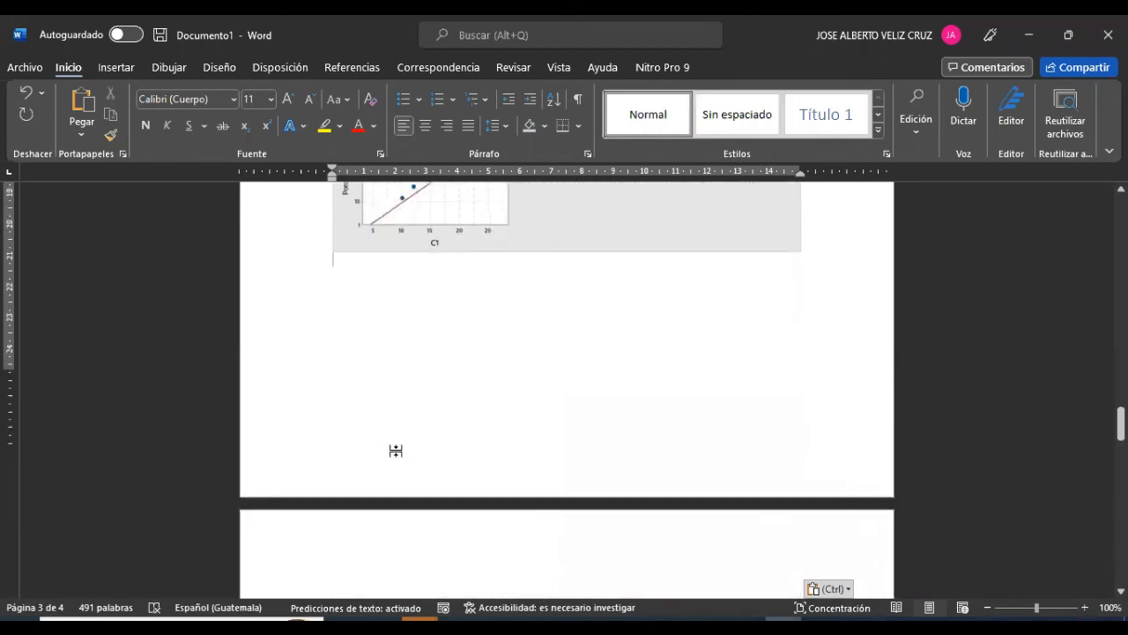
pyautogui.scroll(15, 398, 452)
pyautogui.scroll(-5, 398, 451)
pyautogui.scroll(20, 398, 451)
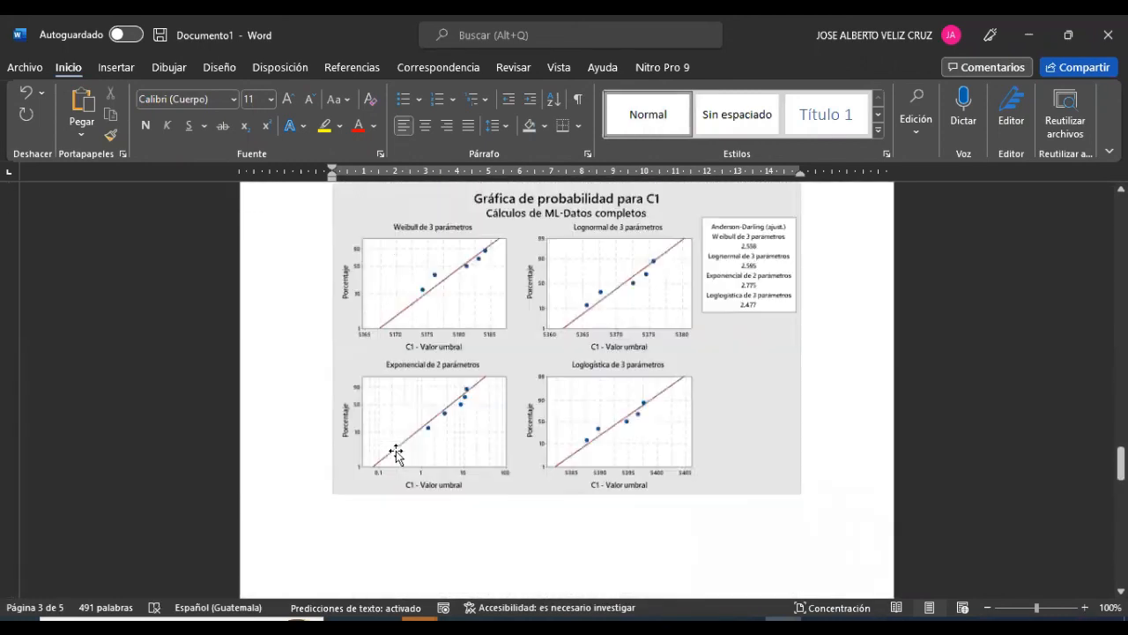
pyautogui.scroll(12, 397, 451)
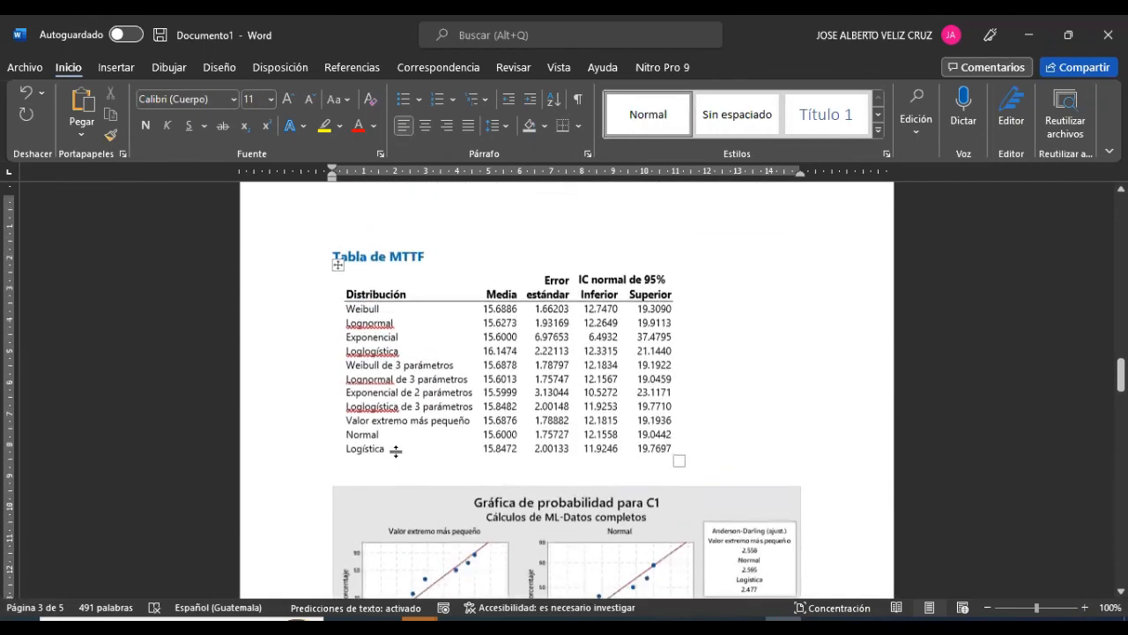
pyautogui.scroll(2, 398, 451)
pyautogui.scroll(-9, 397, 451)
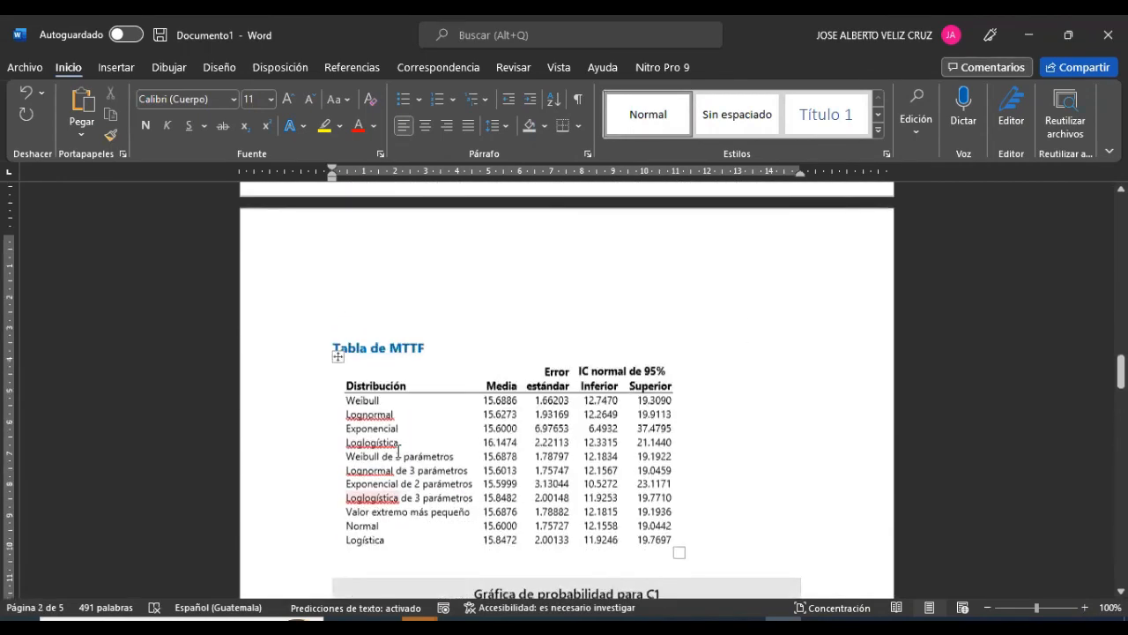
pyautogui.hotkey('ctrl', 'z')
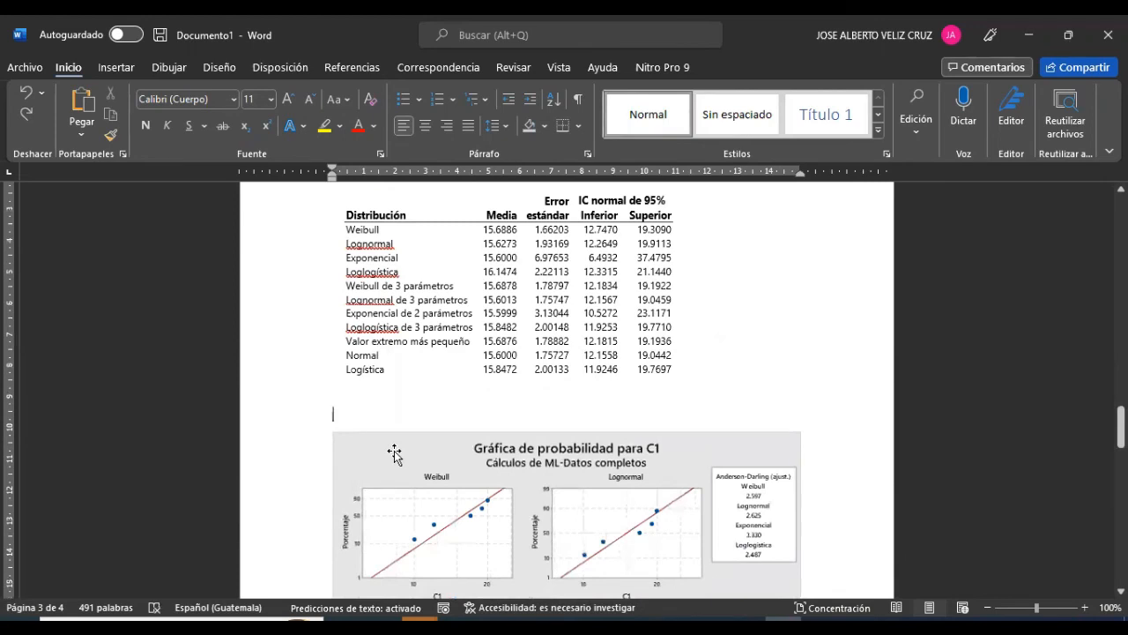
# Below the MTTF table, begin a paragraph with "De acuerdo con el análisis de datos presentado en la tabla anterior podemos indicar"
pyautogui.write('De acuerdo con el análisis de datos presentado en la')
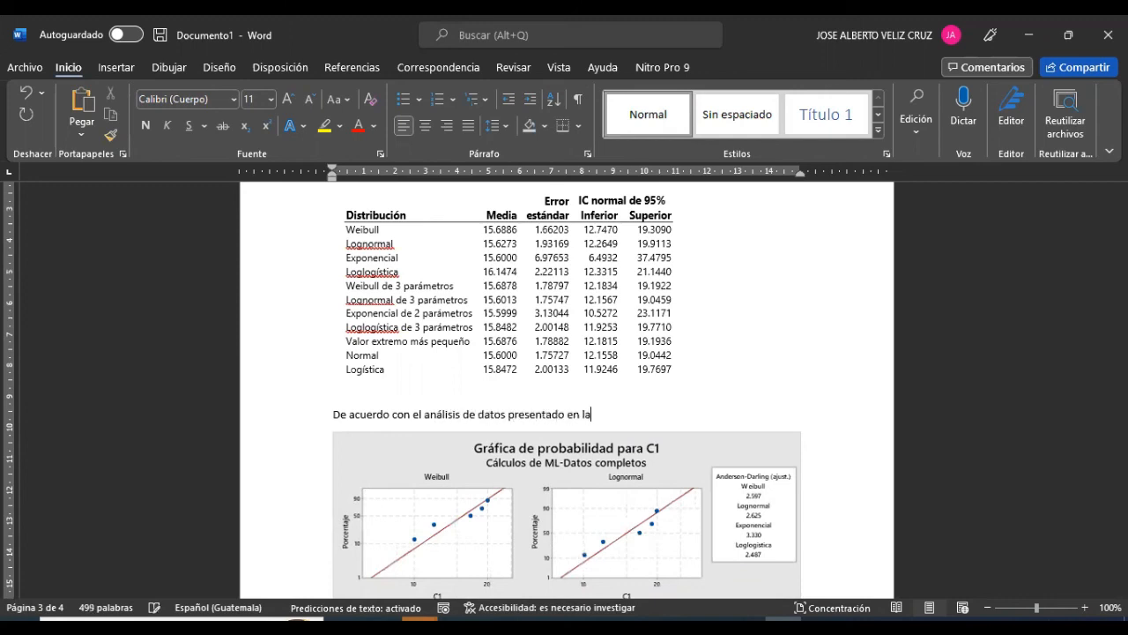
pyautogui.write('podemos indica')
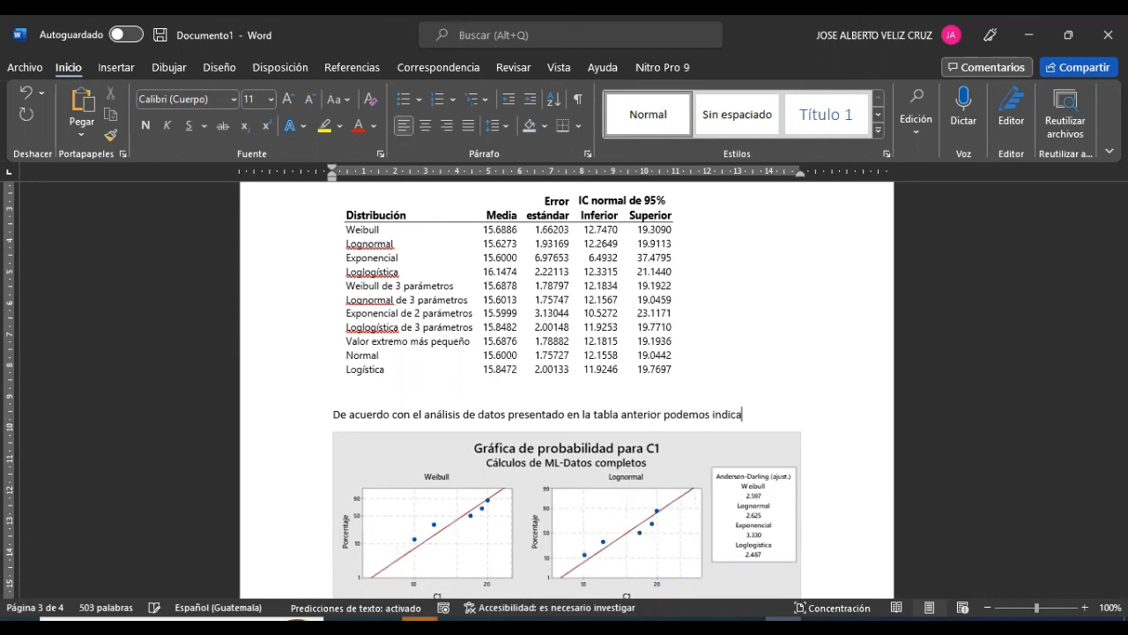
# Complete the paragraph with "que los modelos de distribución asociados a los datos originales del problema son:" and start a bulleted list below it
pyautogui.write(' mod')
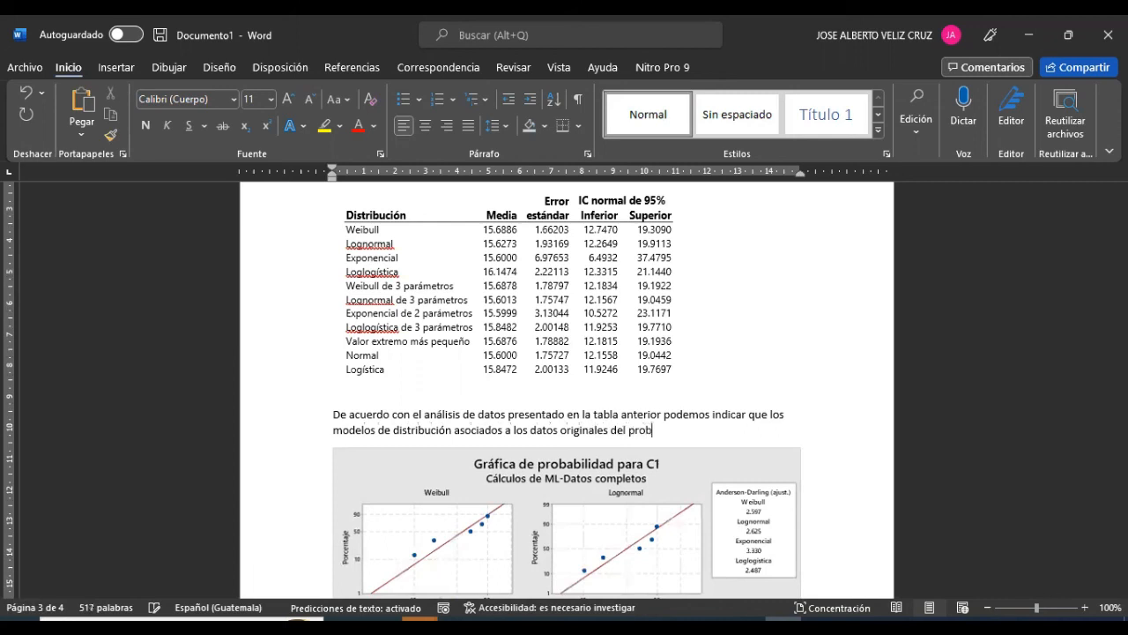
pyautogui.write(':')
pyautogui.press('Return')
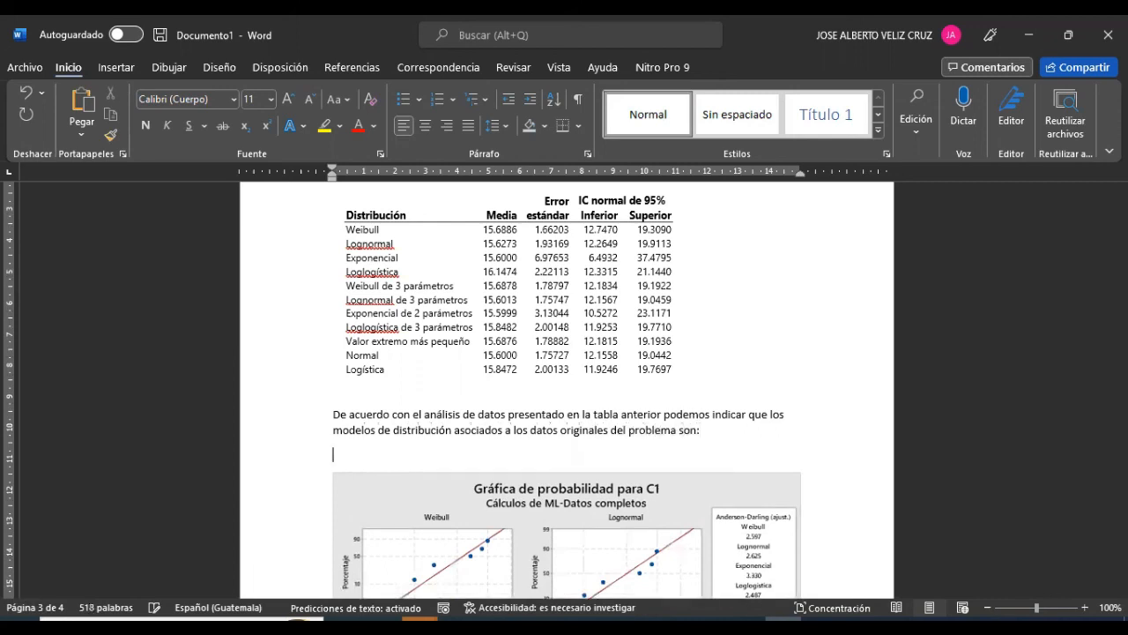
pyautogui.click(403, 99)
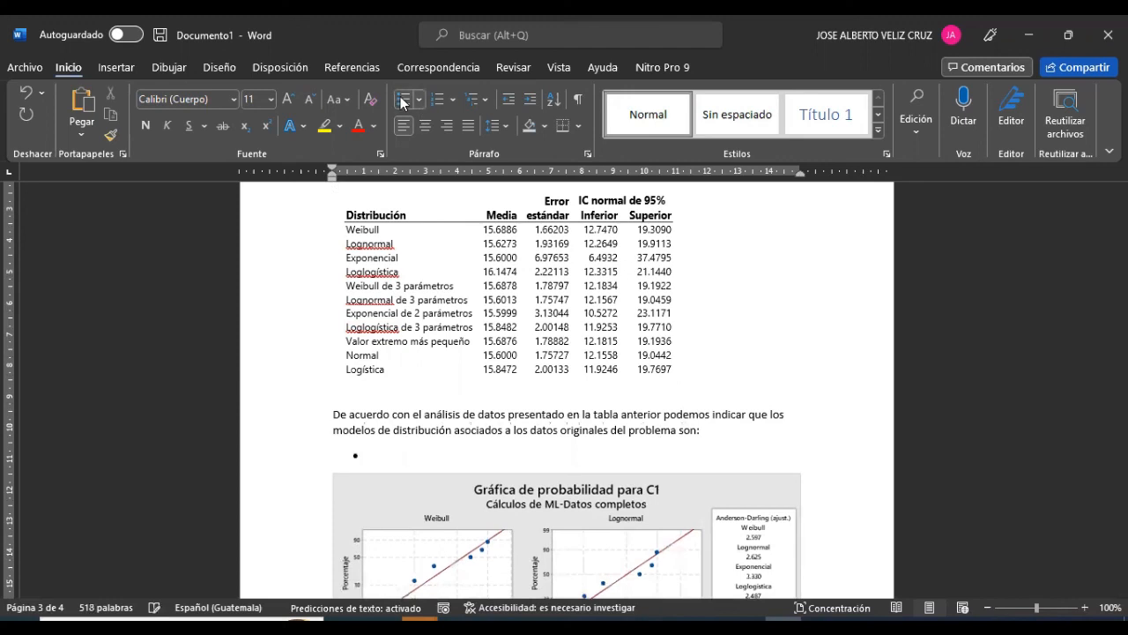
pyautogui.click(398, 304)
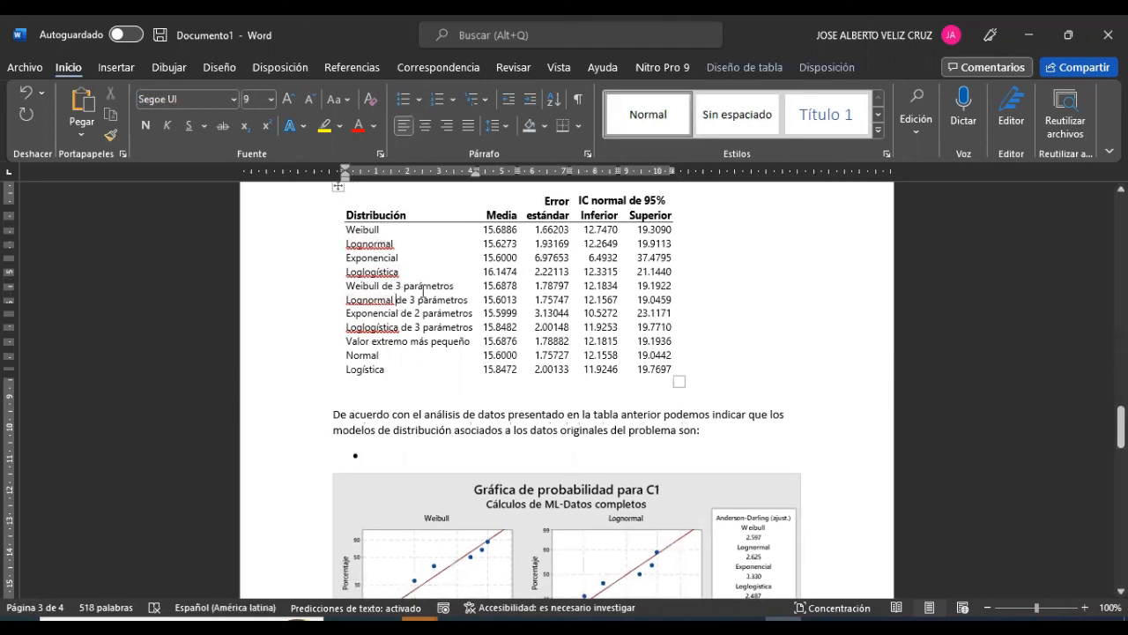
# Highlight the Lognormal de 3 parámetros and Normal rows of the MTTF table in yellow
pyautogui.moveTo(349, 300); pyautogui.dragTo(675, 299)
pyautogui.click(693, 274)
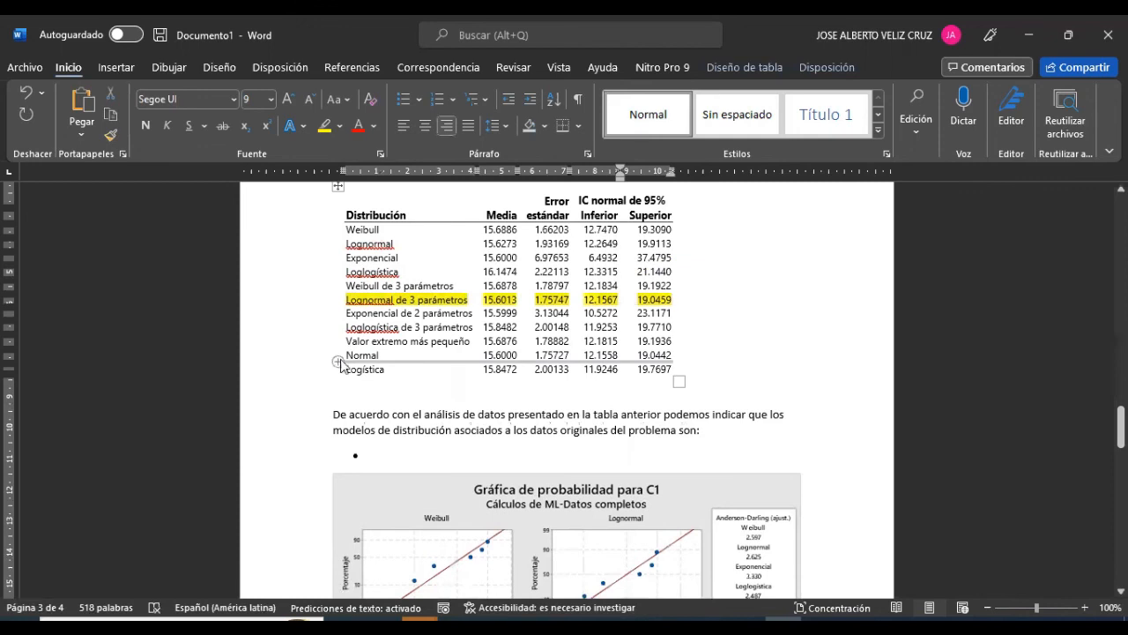
pyautogui.moveTo(346, 354); pyautogui.dragTo(673, 355)
pyautogui.click(703, 329)
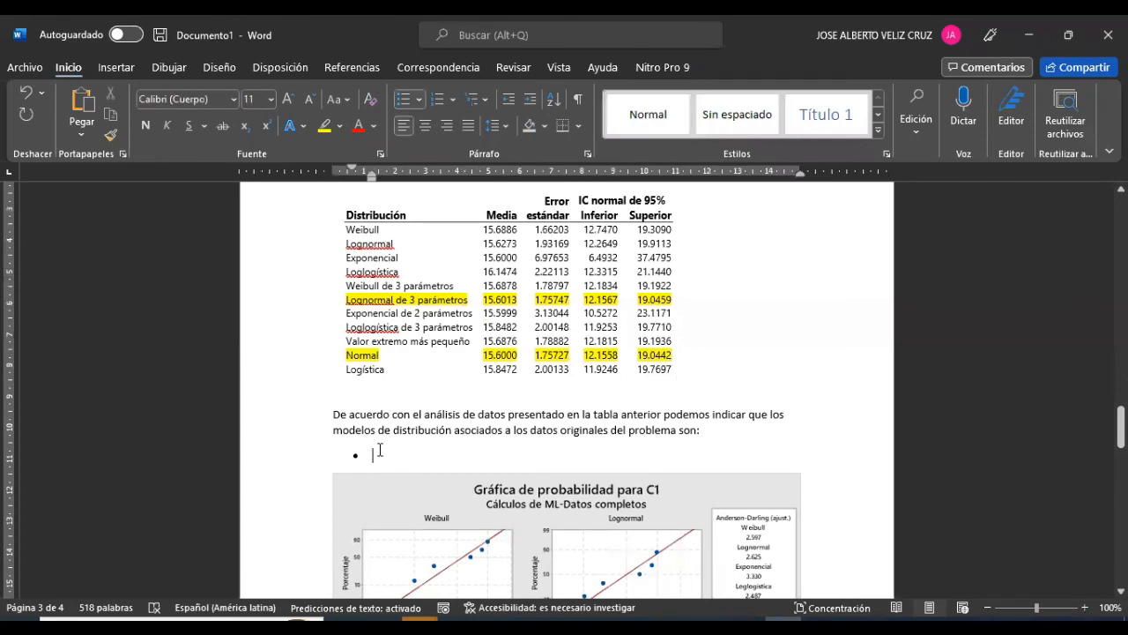
# Fill the bulleted list below the paragraph with "Lognormal de 3 parámetros" and "Normal"
pyautogui.write('Lo')
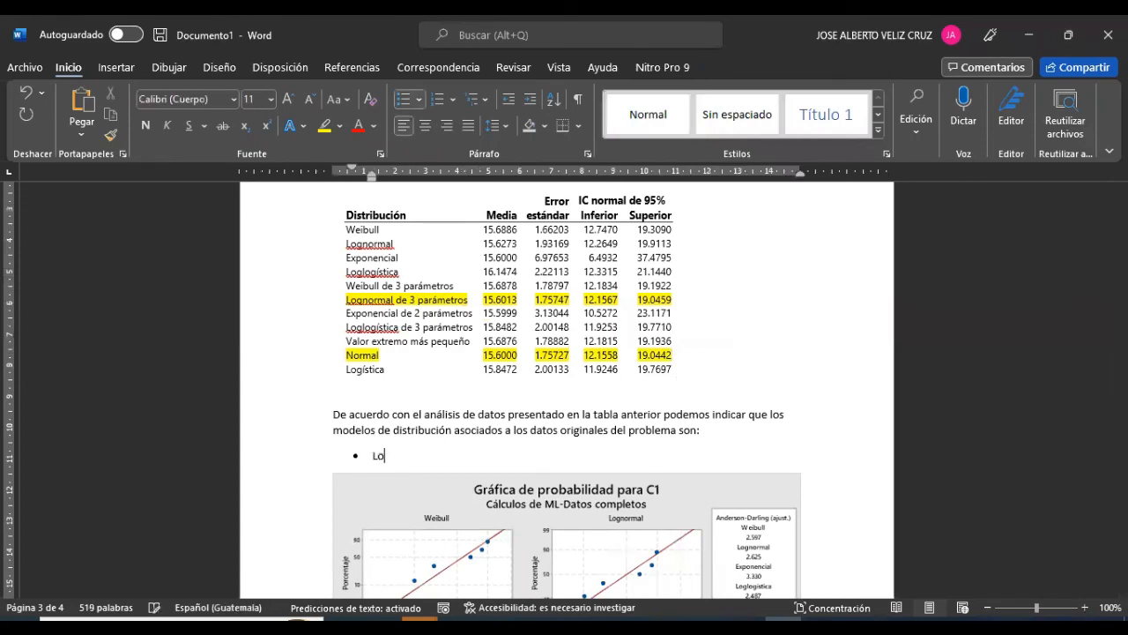
pyautogui.write('gnormal de 3 pa')
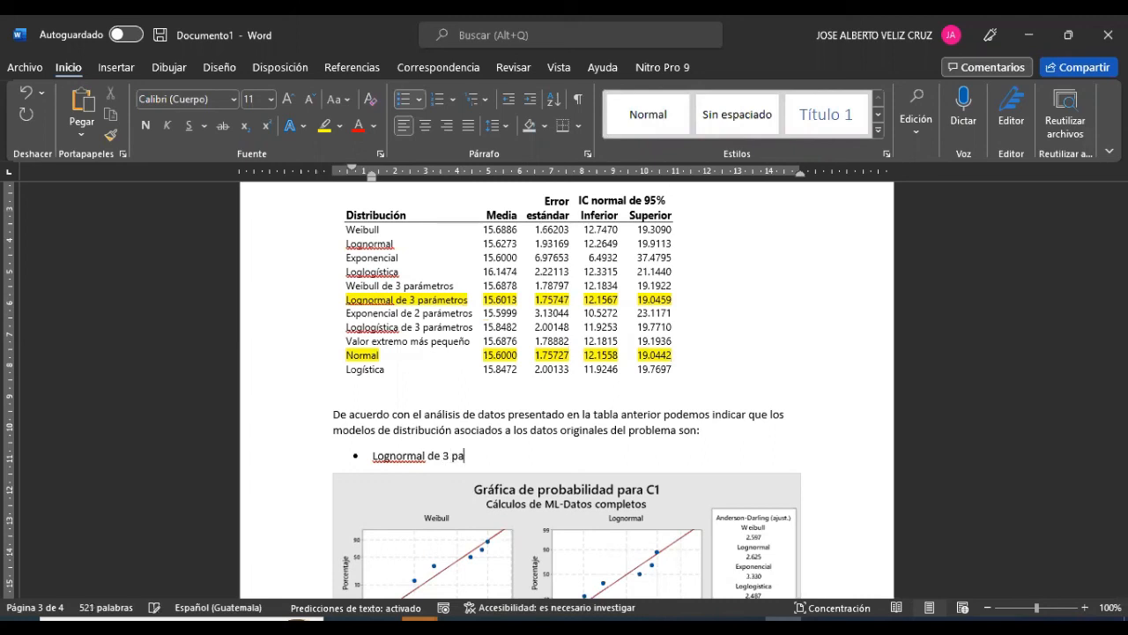
pyautogui.write('rámetros')
pyautogui.press('Return')
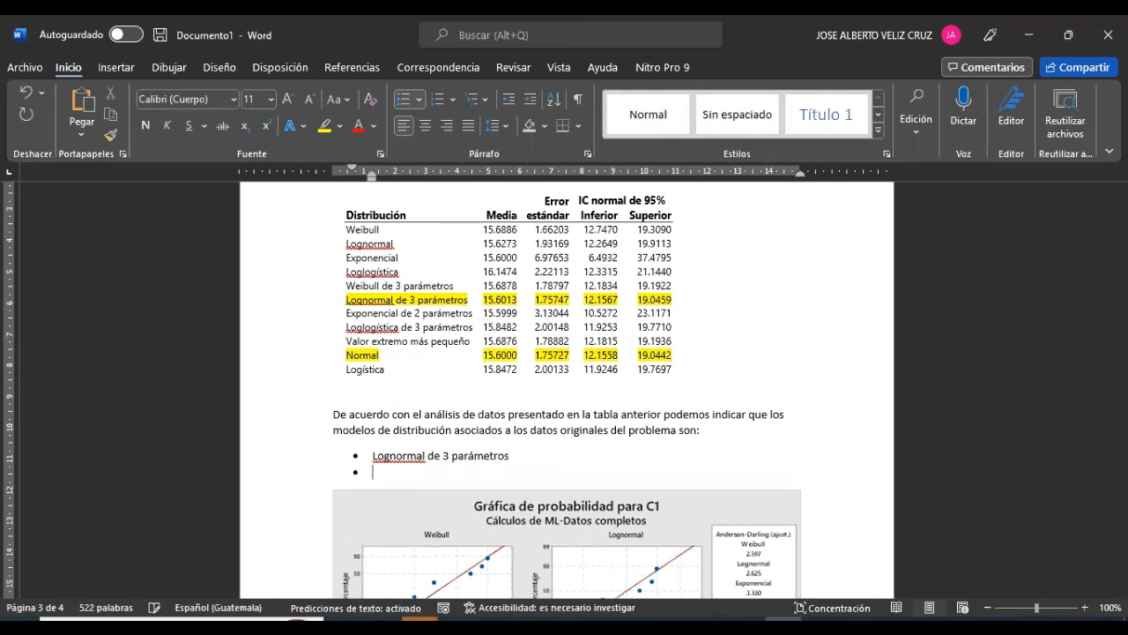
pyautogui.write('Normal')
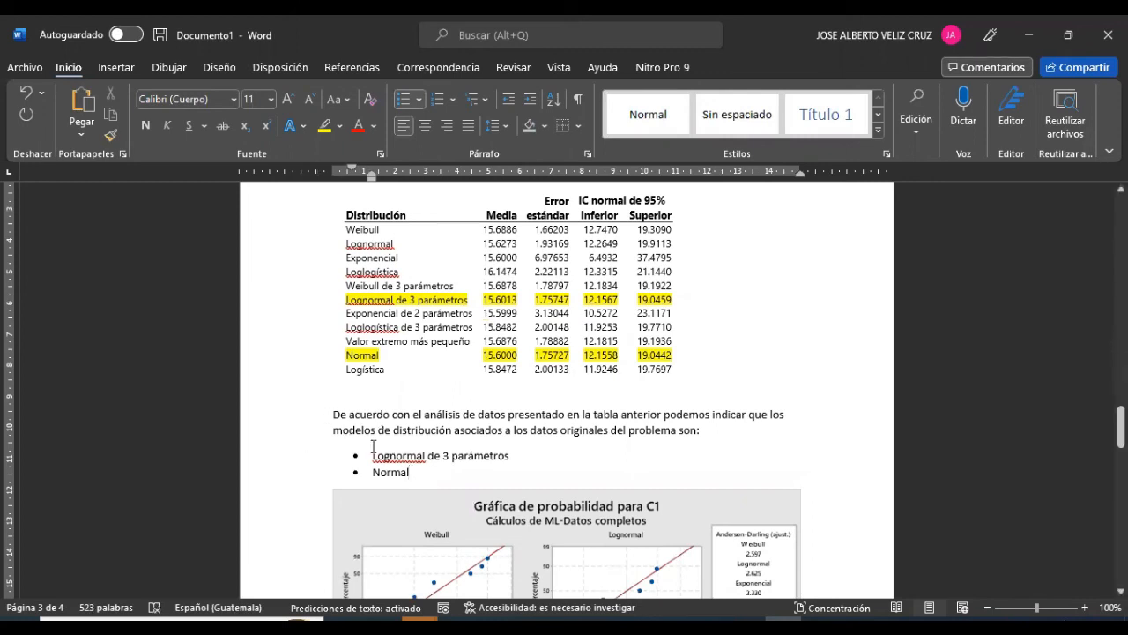
# Add blank lines below the last probability plot and start a new paragraph beginning with "Pa" on the following page
pyautogui.scroll(-15, 401, 421)
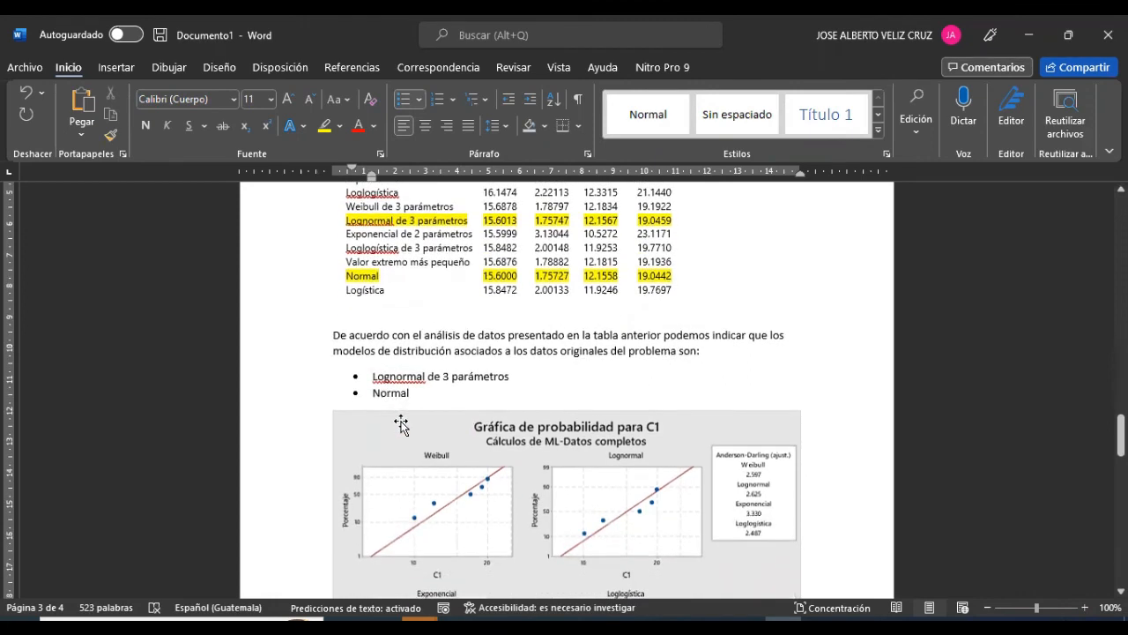
pyautogui.scroll(-2, 401, 421)
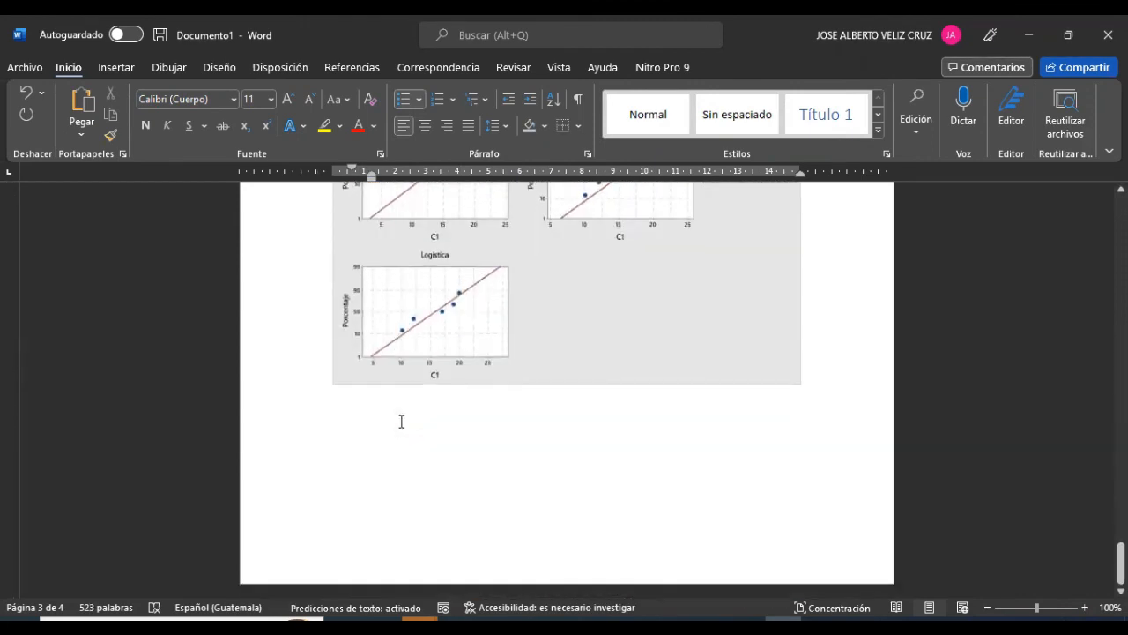
pyautogui.click(401, 429)
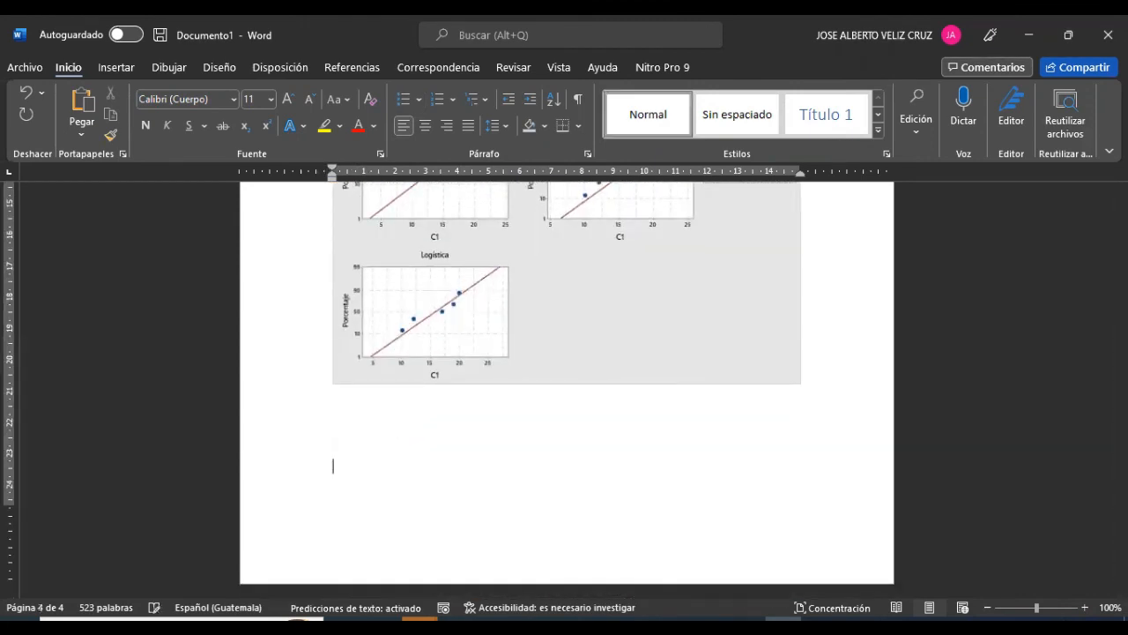
pyautogui.press('Return')
pyautogui.press('Return')
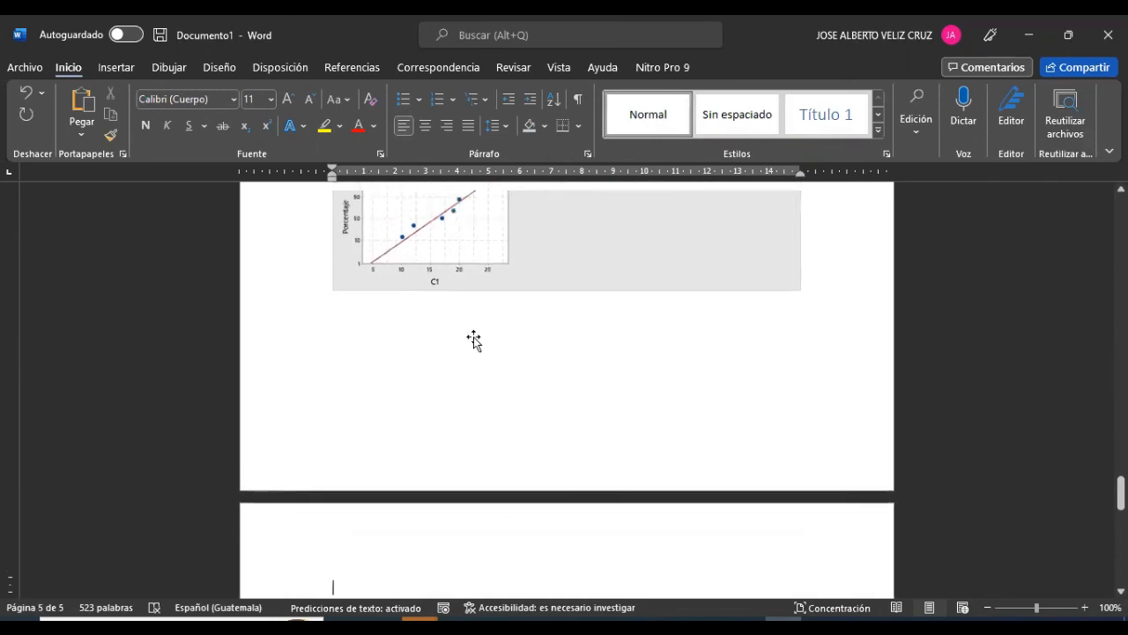
pyautogui.scroll(12, 473, 340)
pyautogui.scroll(-11, 475, 338)
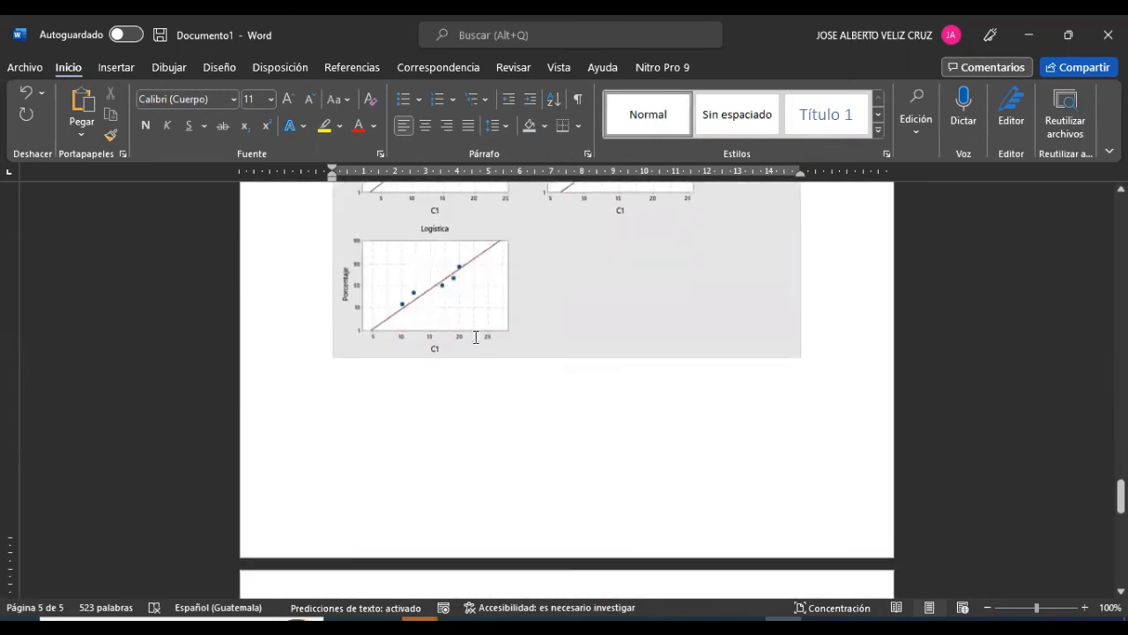
pyautogui.scroll(-5, 476, 337)
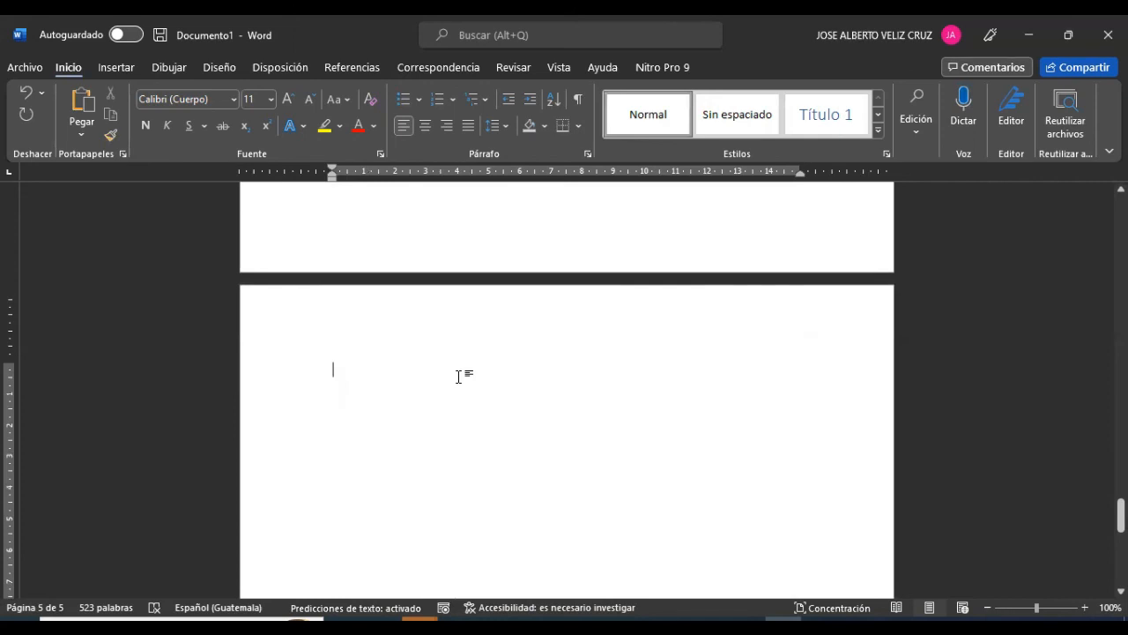
pyautogui.write('Pa')
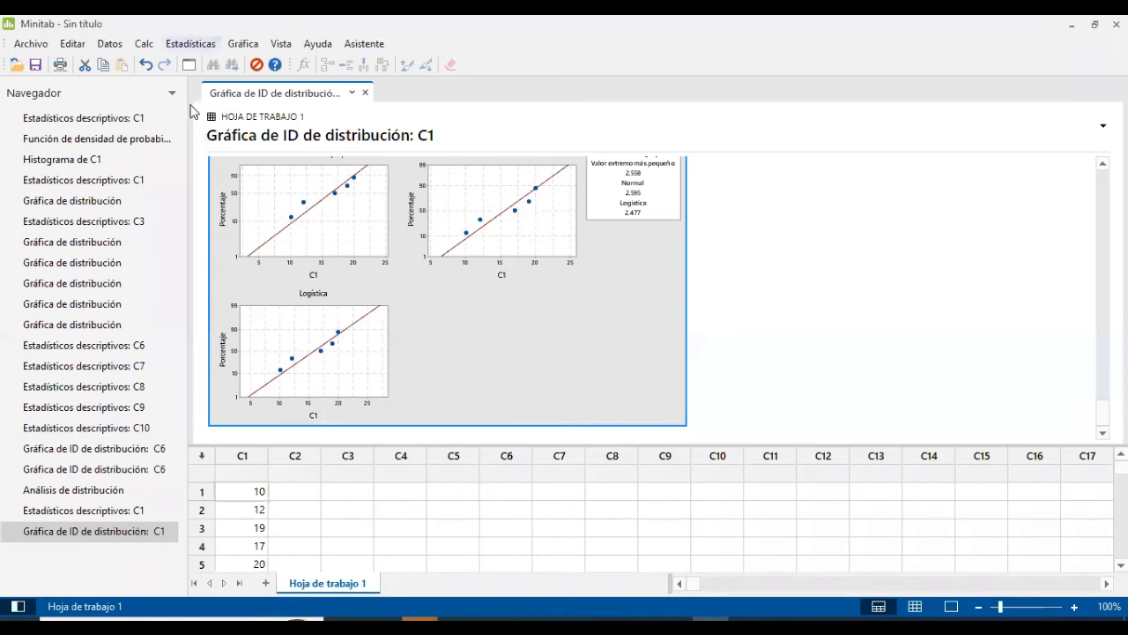
# In Minitab, set up a right-censored parametric distribution analysis of C1 with lognormal de 3 parámetros as the assumed distribution
pyautogui.click(191, 45)
pyautogui.moveTo(300, 172)
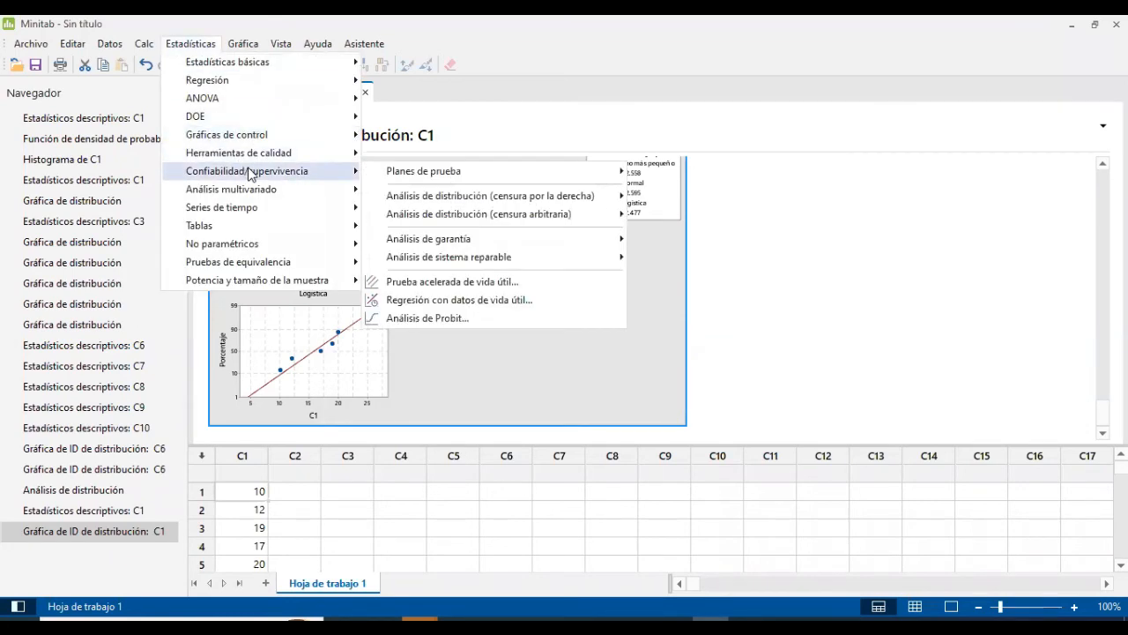
pyautogui.moveTo(604, 197)
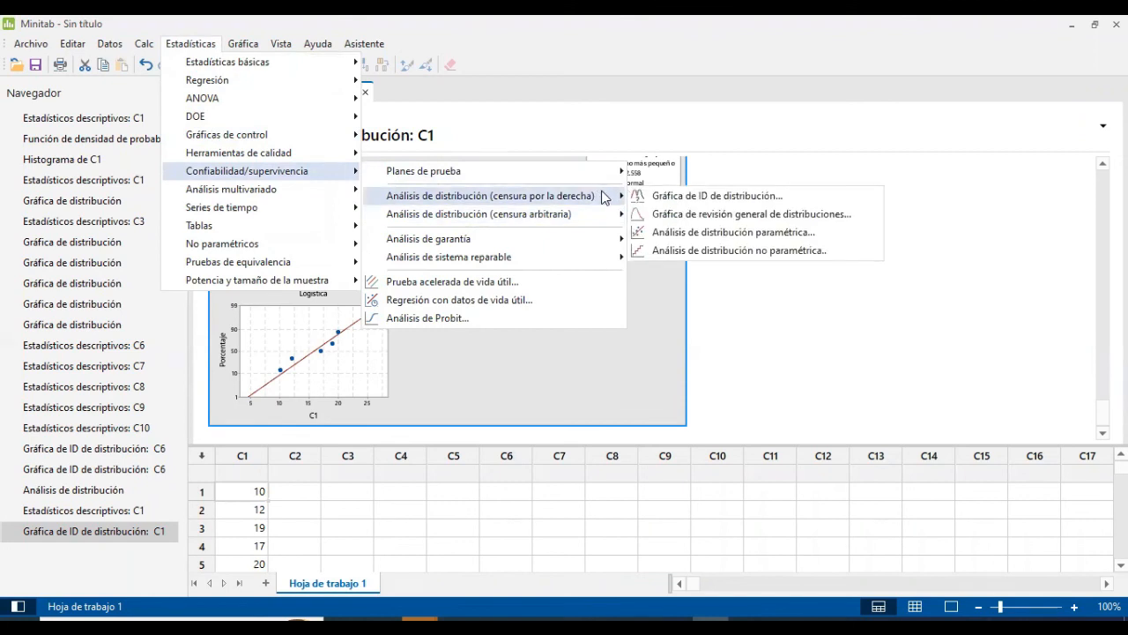
pyautogui.click(708, 239)
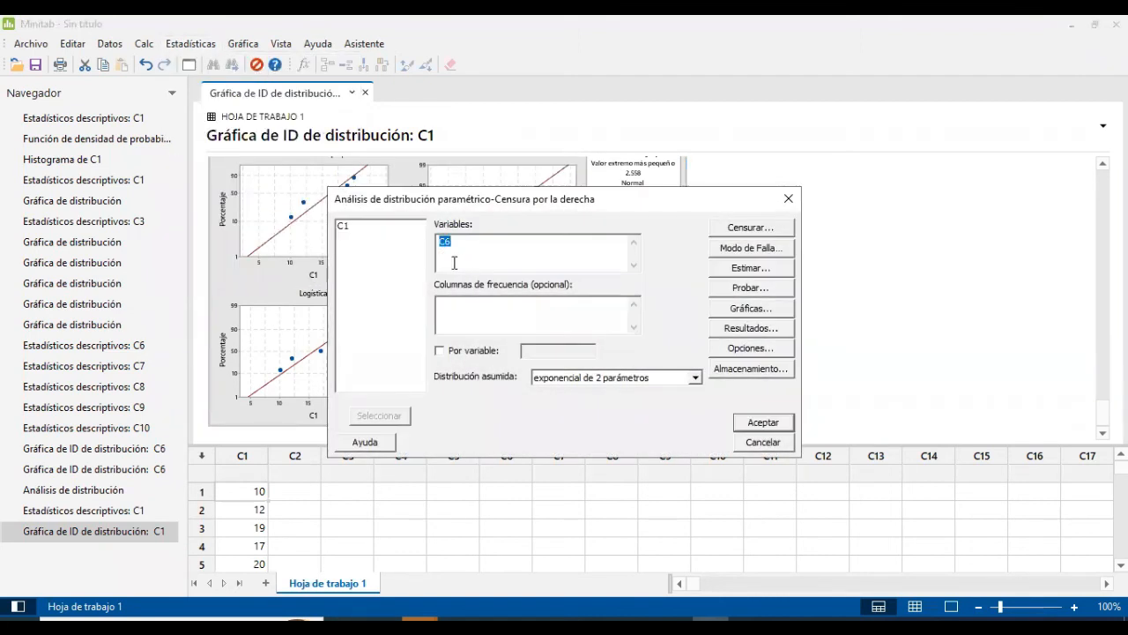
pyautogui.click(457, 250)
pyautogui.write('1')
pyautogui.click(611, 379)
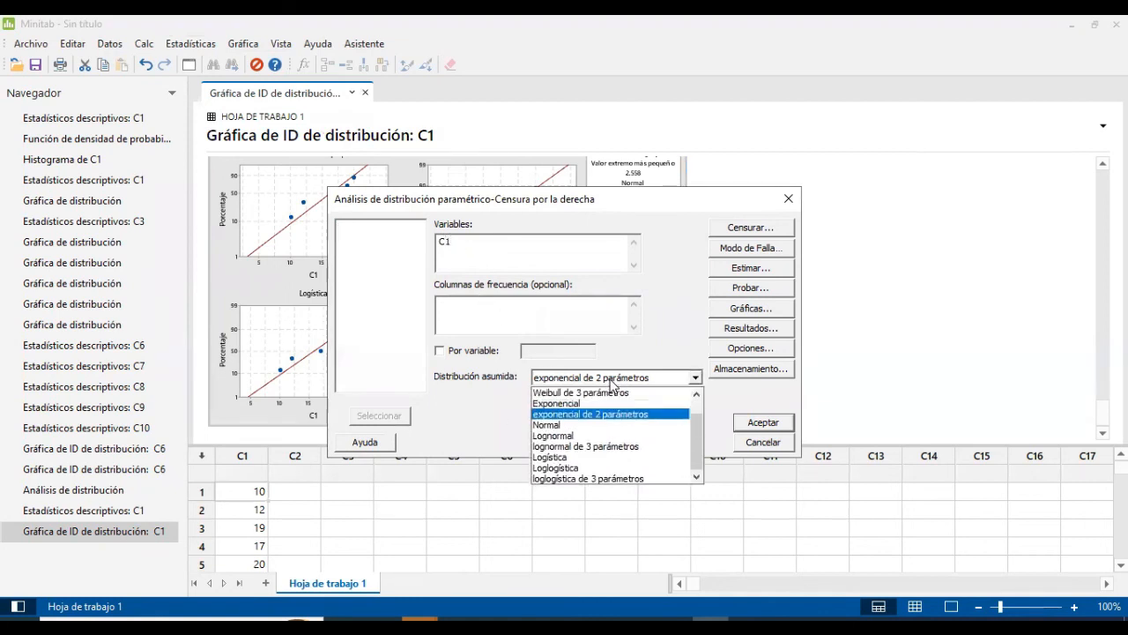
pyautogui.click(586, 447)
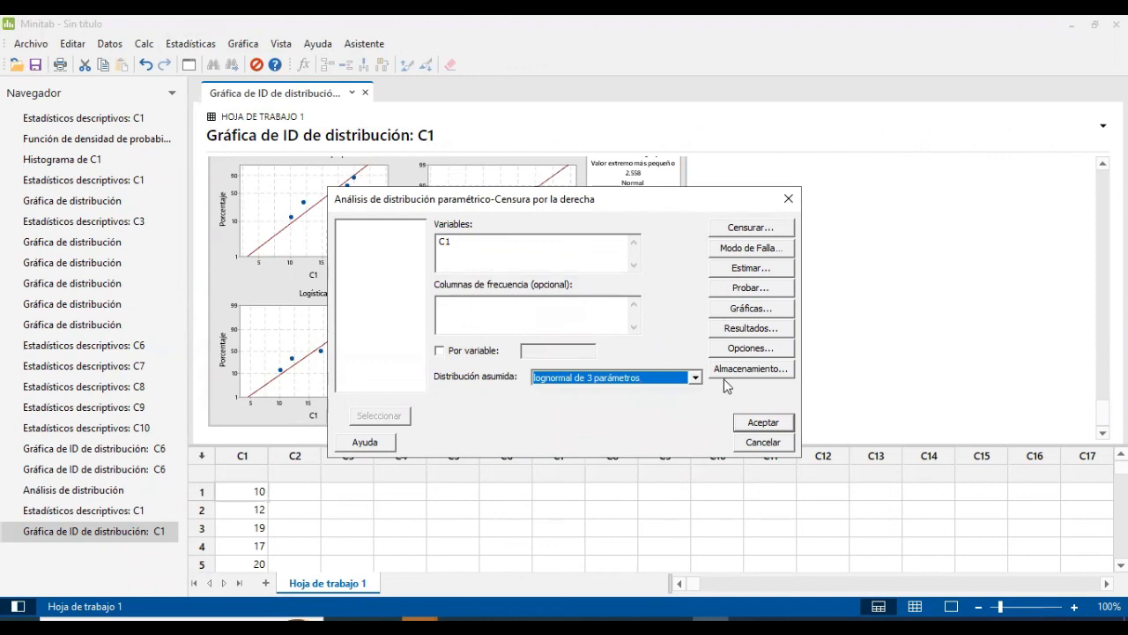
# Review the analysis options, keep the probability plot with confidence intervals and the full results with the percentile table, and run the analysis
pyautogui.click(730, 349)
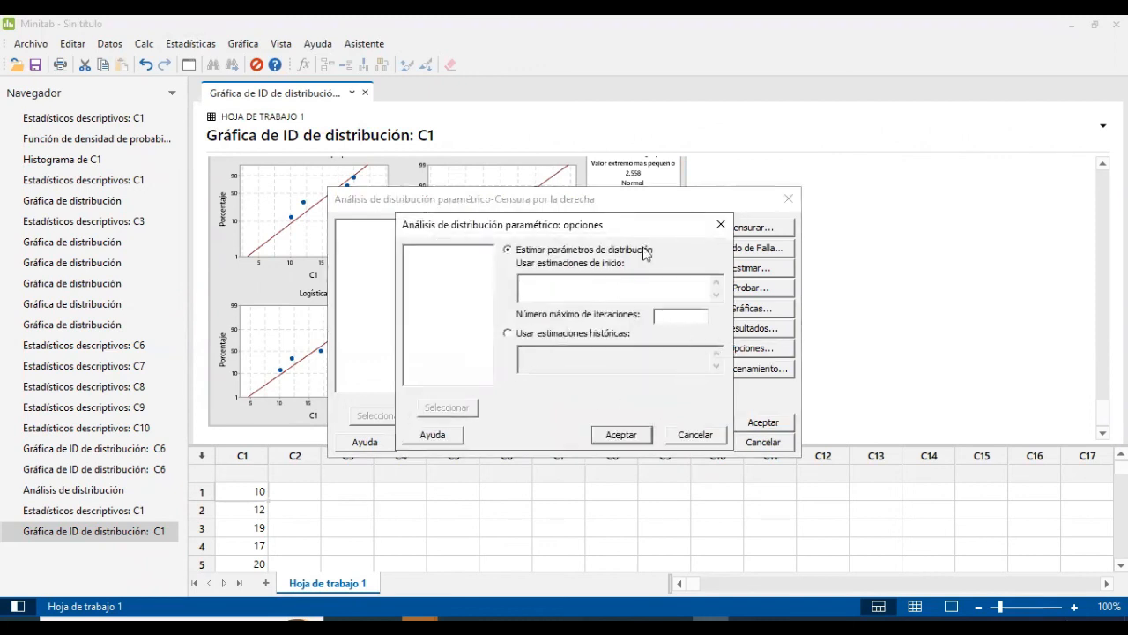
pyautogui.click(721, 225)
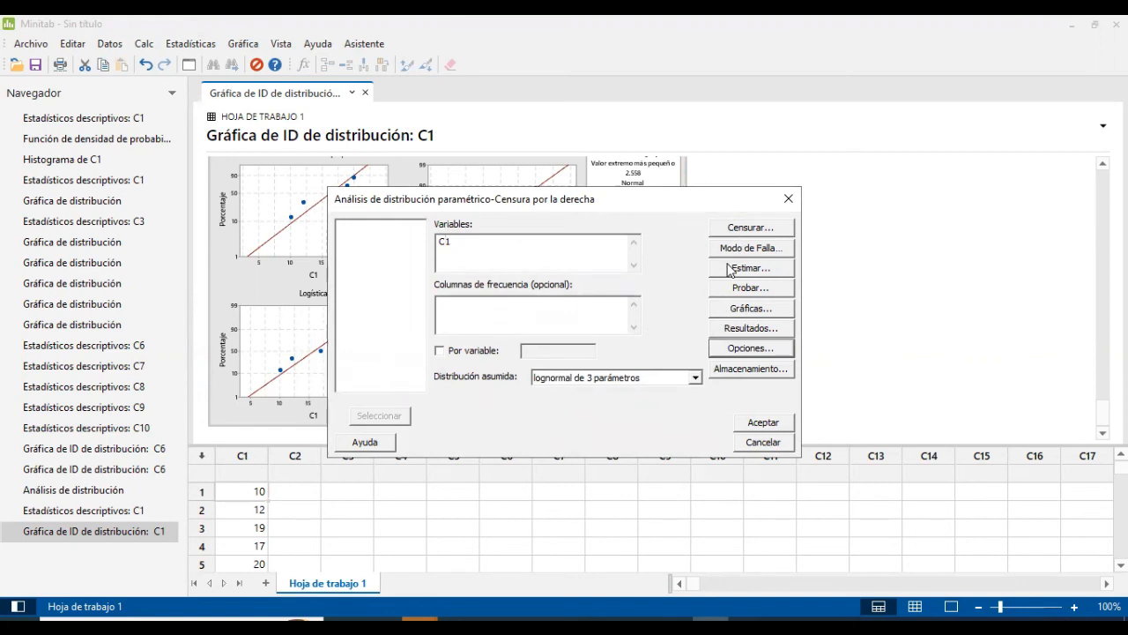
pyautogui.click(730, 310)
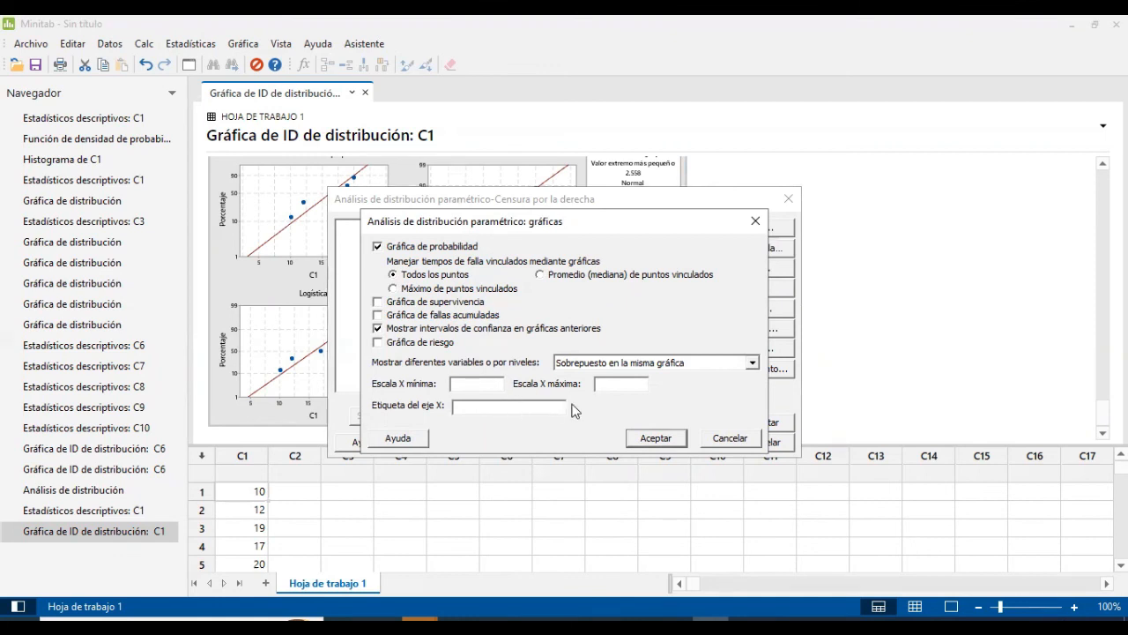
pyautogui.click(655, 438)
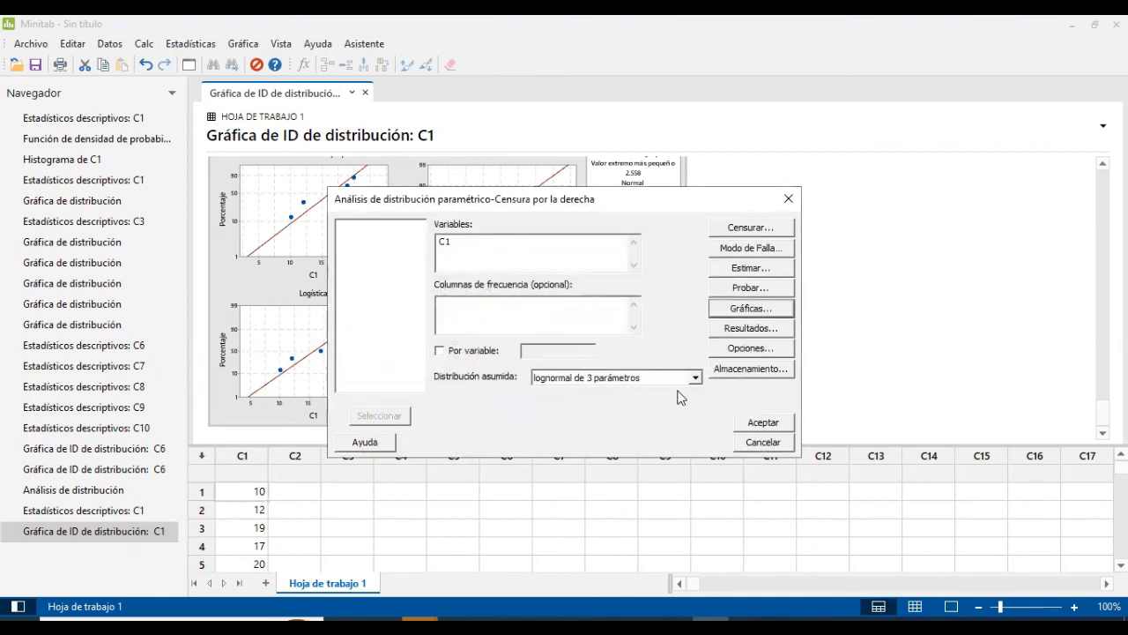
pyautogui.click(738, 334)
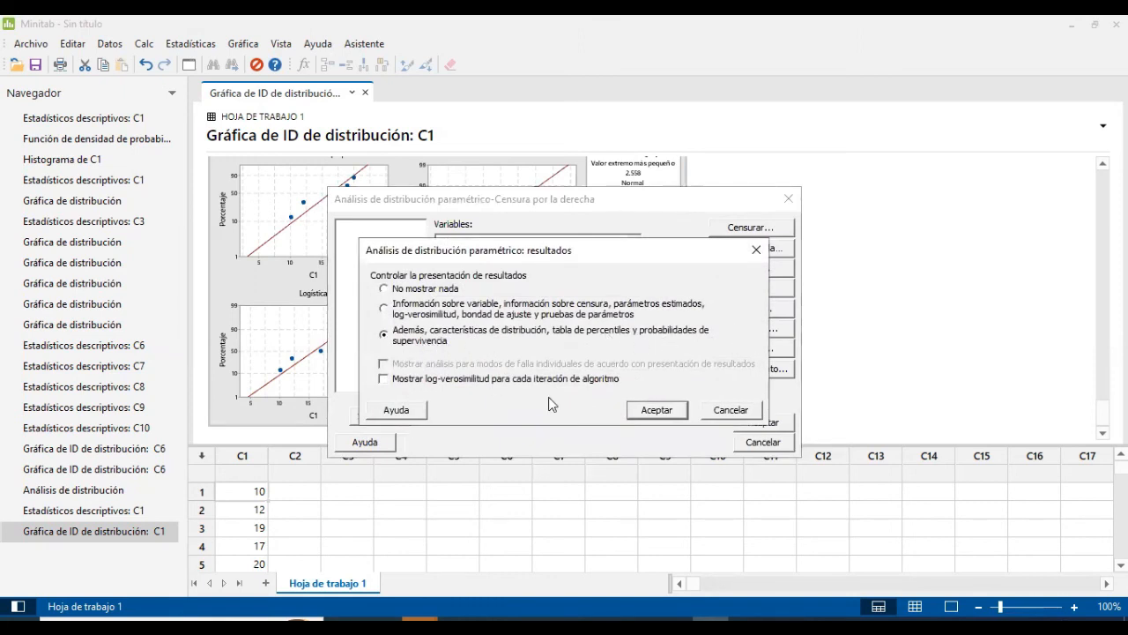
pyautogui.click(657, 410)
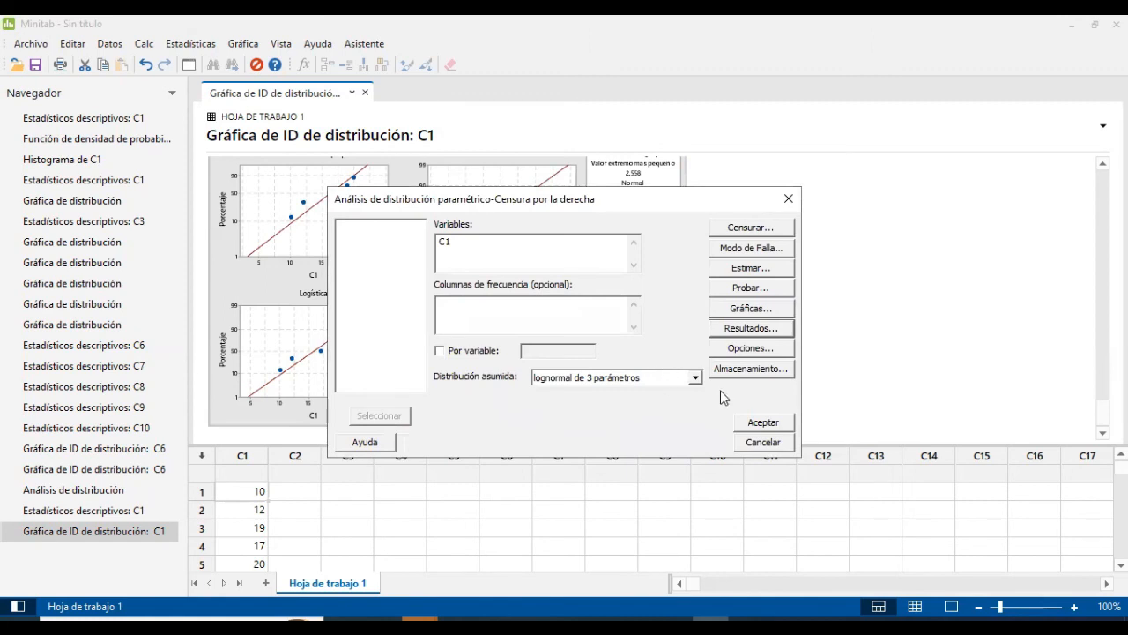
pyautogui.click(763, 422)
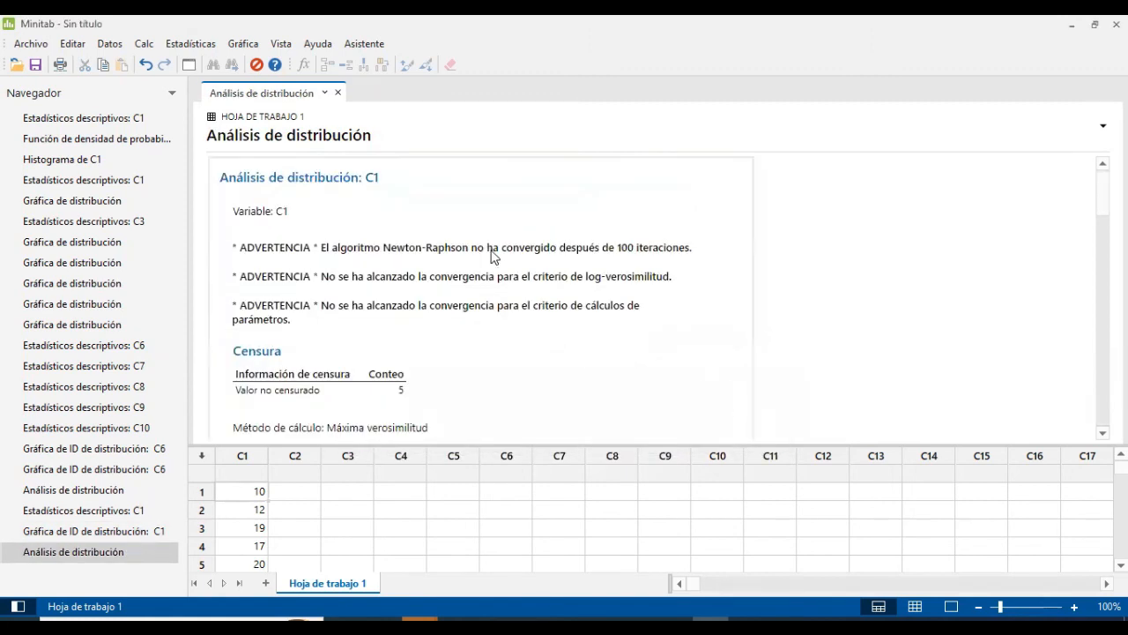
# Examine the C1 lognormal analysis: parameter estimates, goodness of fit, distribution characteristics, percentile table and probability plot with its statistics
pyautogui.scroll(-4, 441, 307)
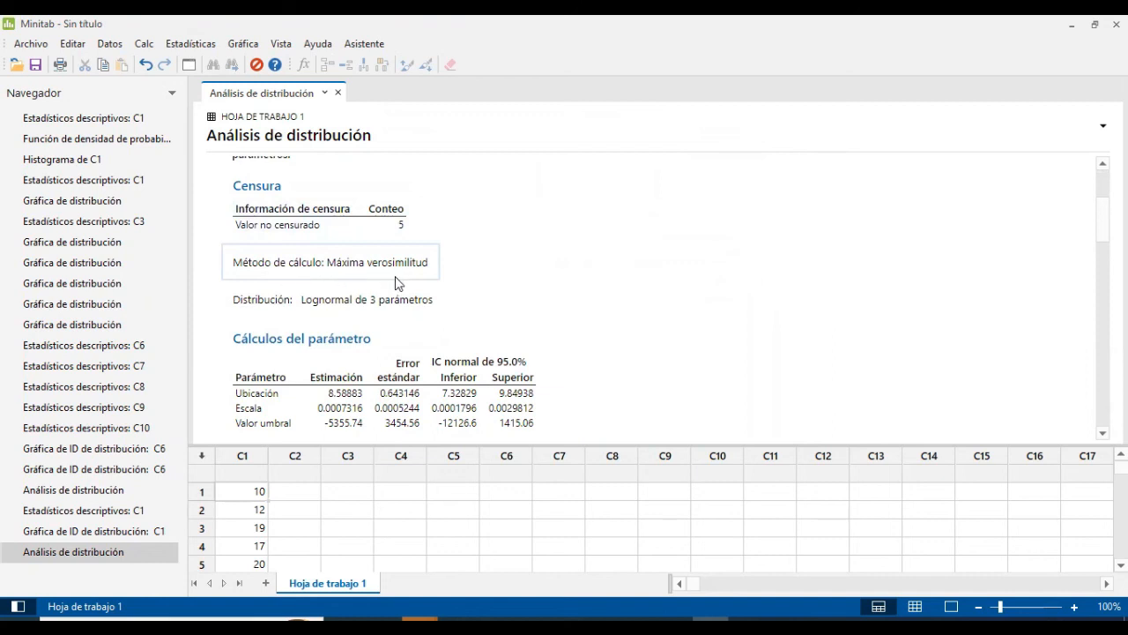
pyautogui.scroll(-3, 405, 319)
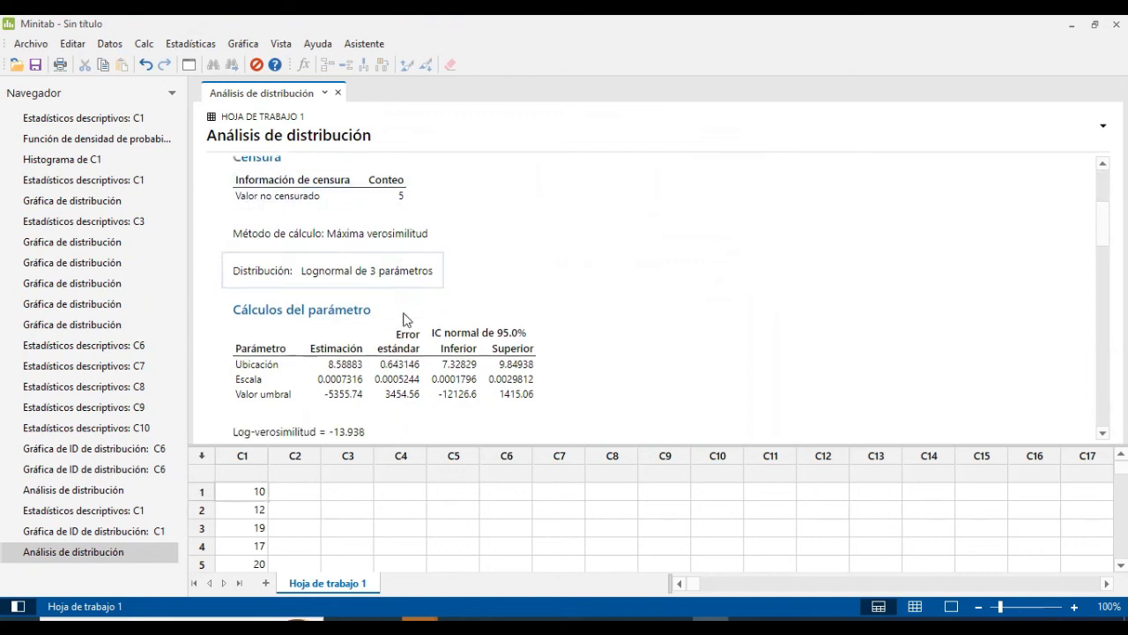
pyautogui.scroll(-2, 326, 322)
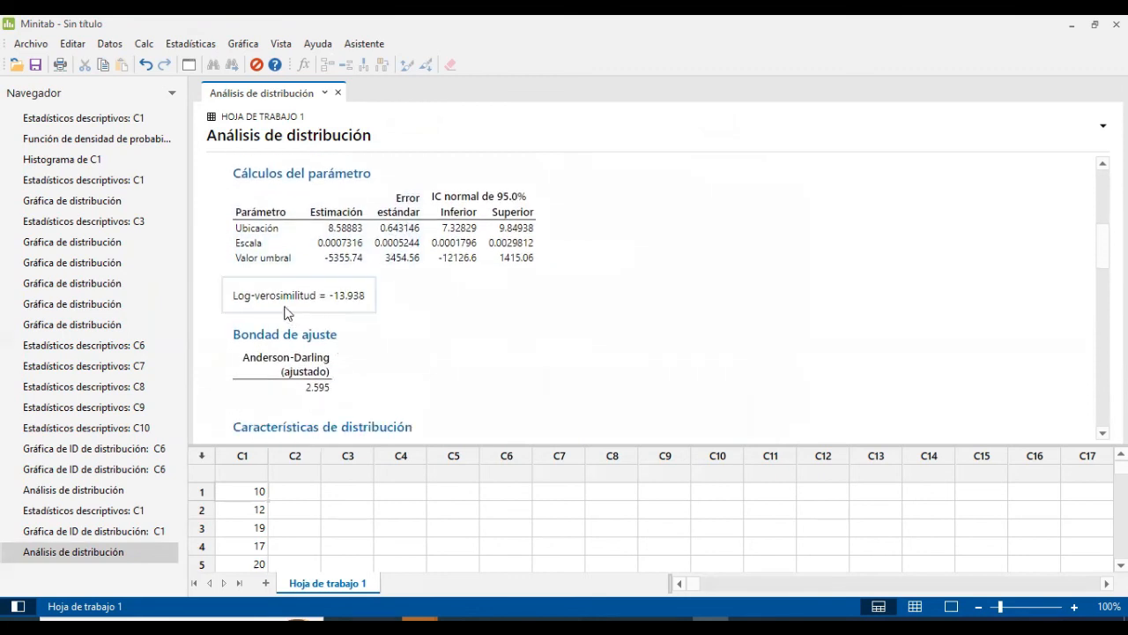
pyautogui.scroll(-2, 265, 309)
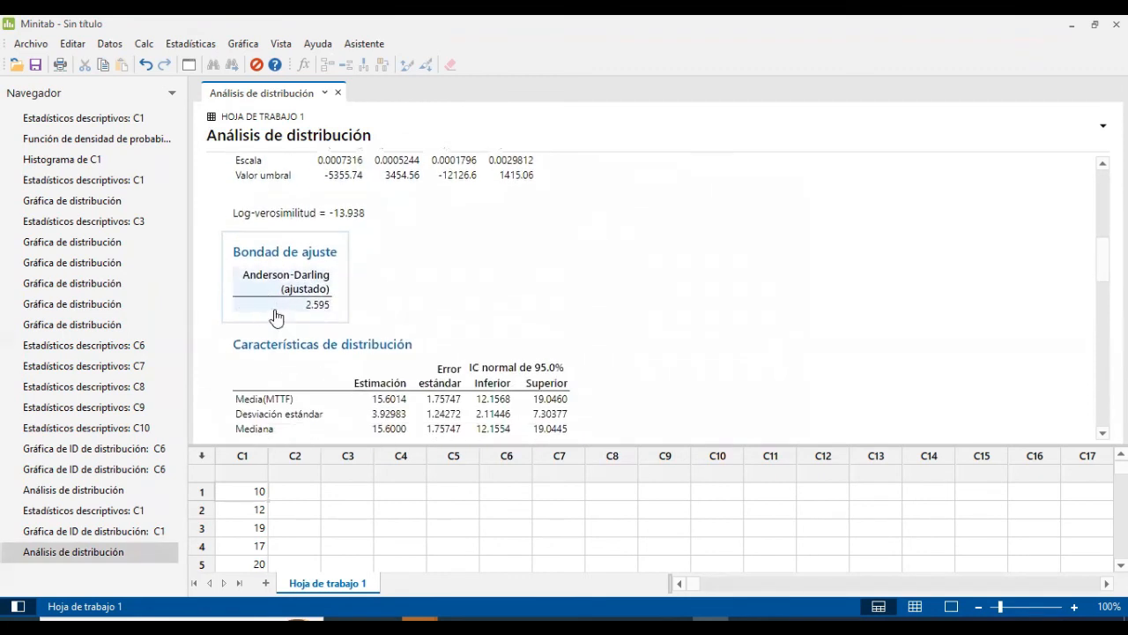
pyautogui.scroll(-4, 279, 313)
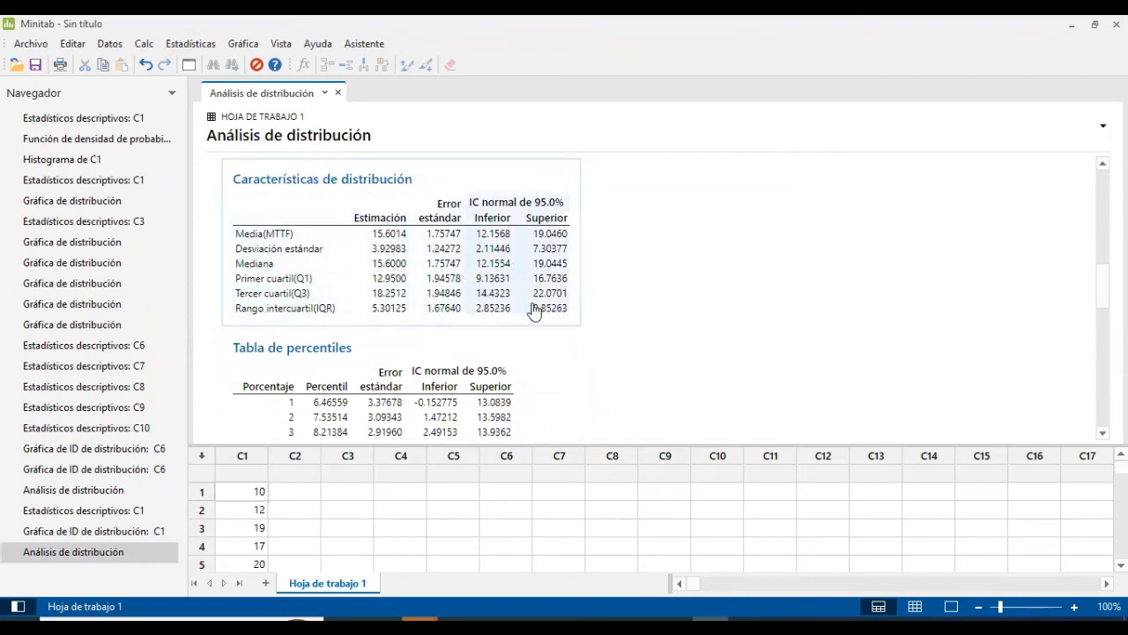
pyautogui.scroll(-3, 385, 317)
pyautogui.scroll(-9, 379, 256)
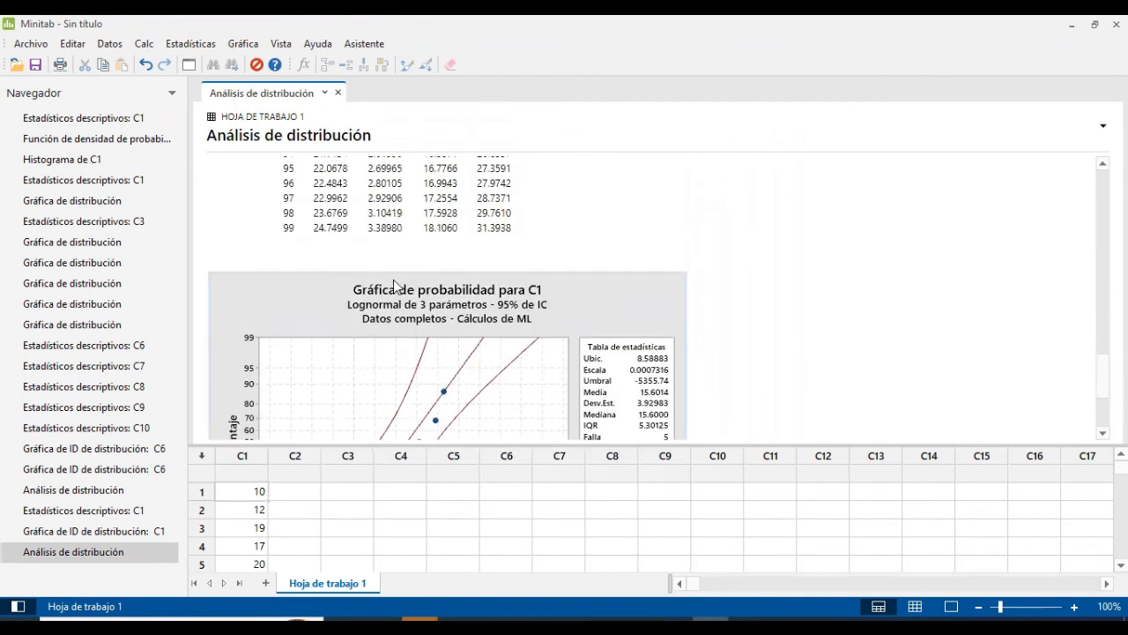
pyautogui.scroll(-3, 388, 284)
pyautogui.scroll(2, 472, 328)
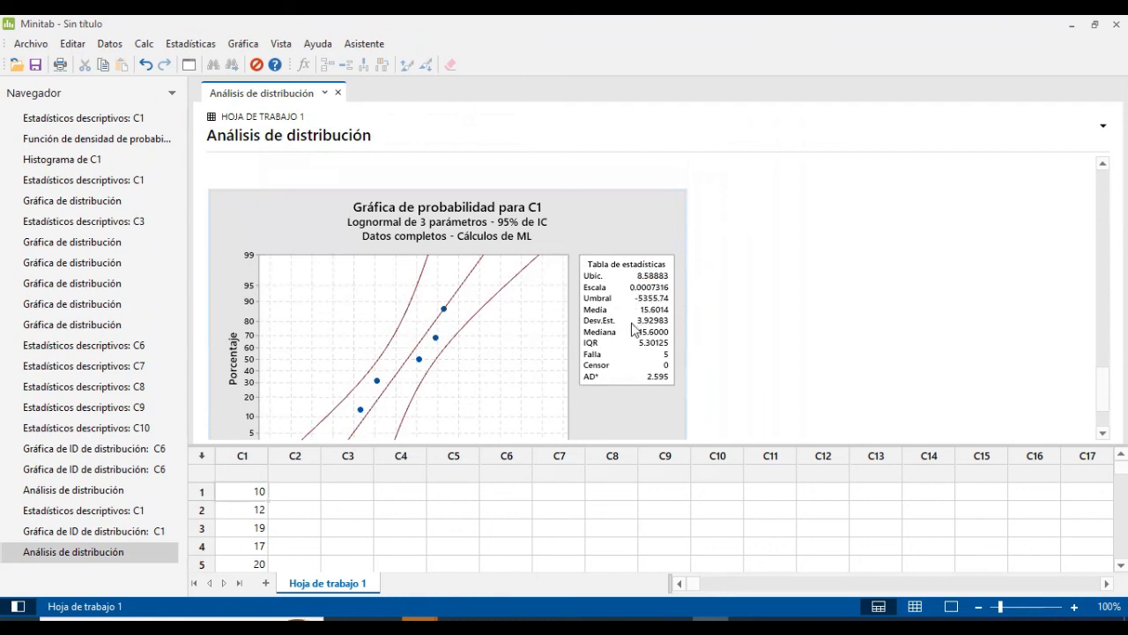
# Switch to Word to check the C1 descriptive statistics at the start of the report, and return to Minitab's lognormal plot for comparison
pyautogui.click(739, 617)
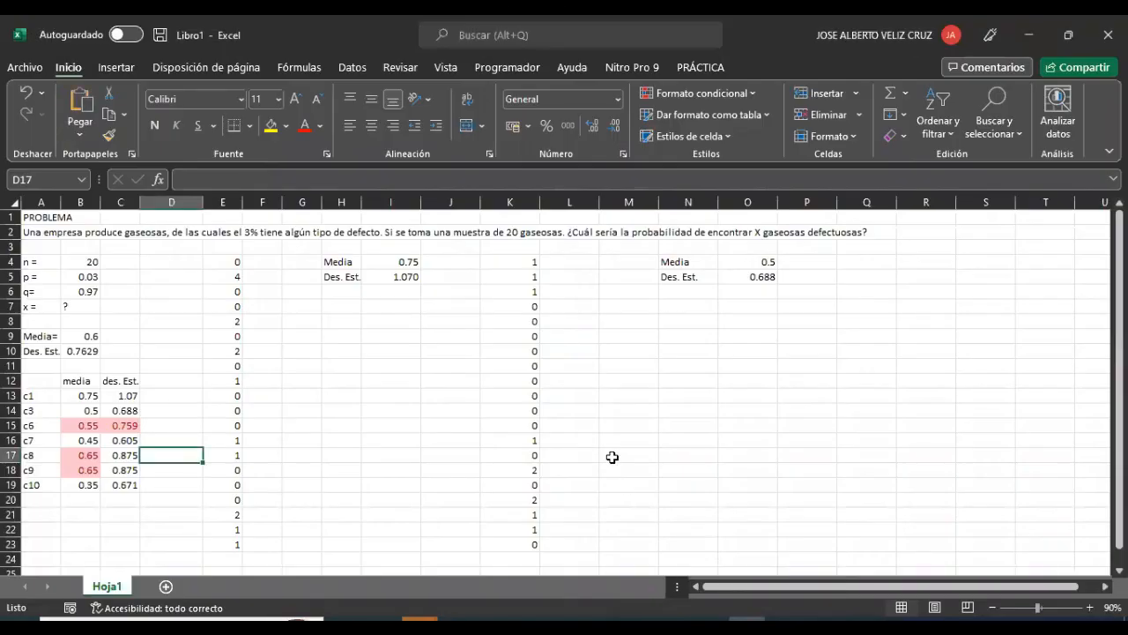
pyautogui.scroll(-1, 616, 468)
pyautogui.click(782, 618)
pyautogui.scroll(5, 470, 414)
pyautogui.moveTo(1120, 490); pyautogui.dragTo(1120, 208)
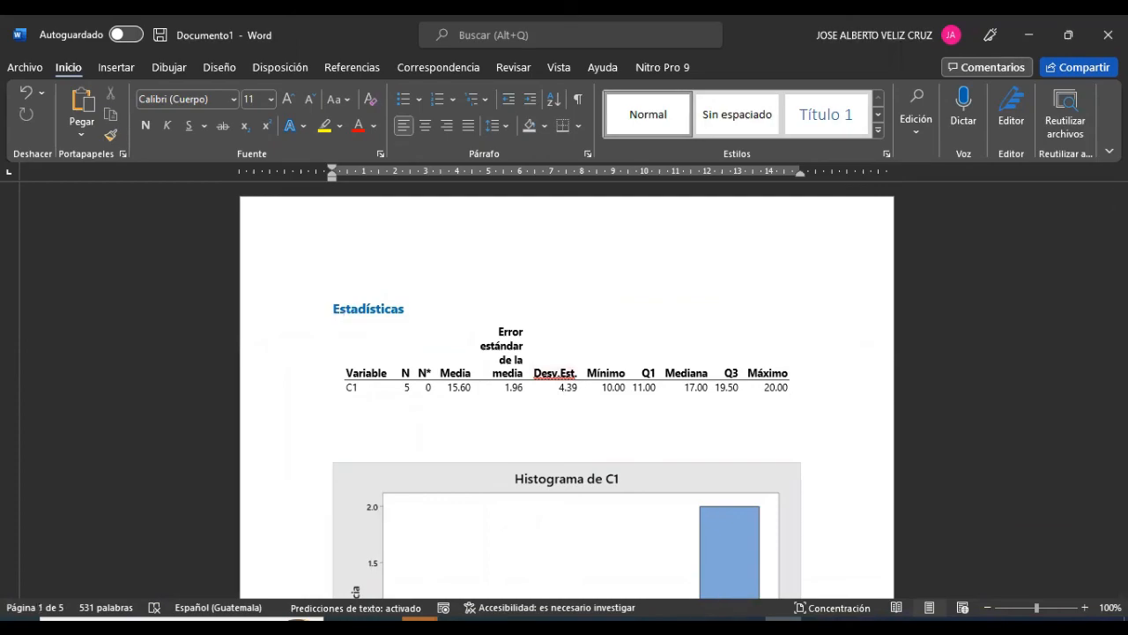
pyautogui.click(711, 625)
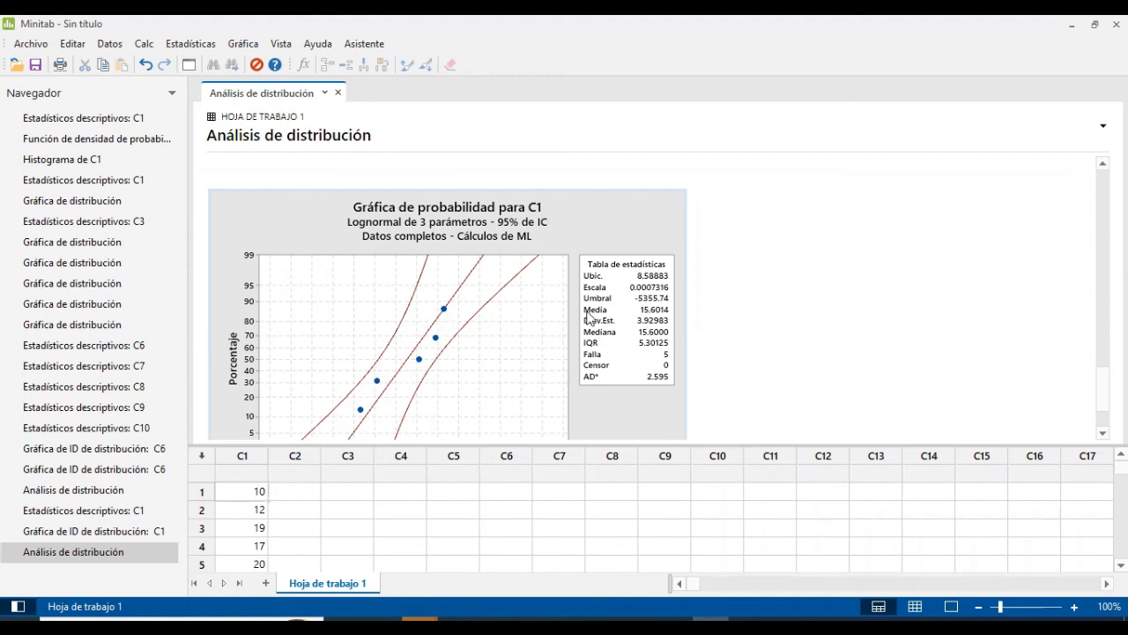
# Send the distribution line naming lognormal de 3 parámetros from the C1 analysis to Word, and switch to Word to check it
pyautogui.scroll(-1, 442, 280)
pyautogui.scroll(-4, 491, 217)
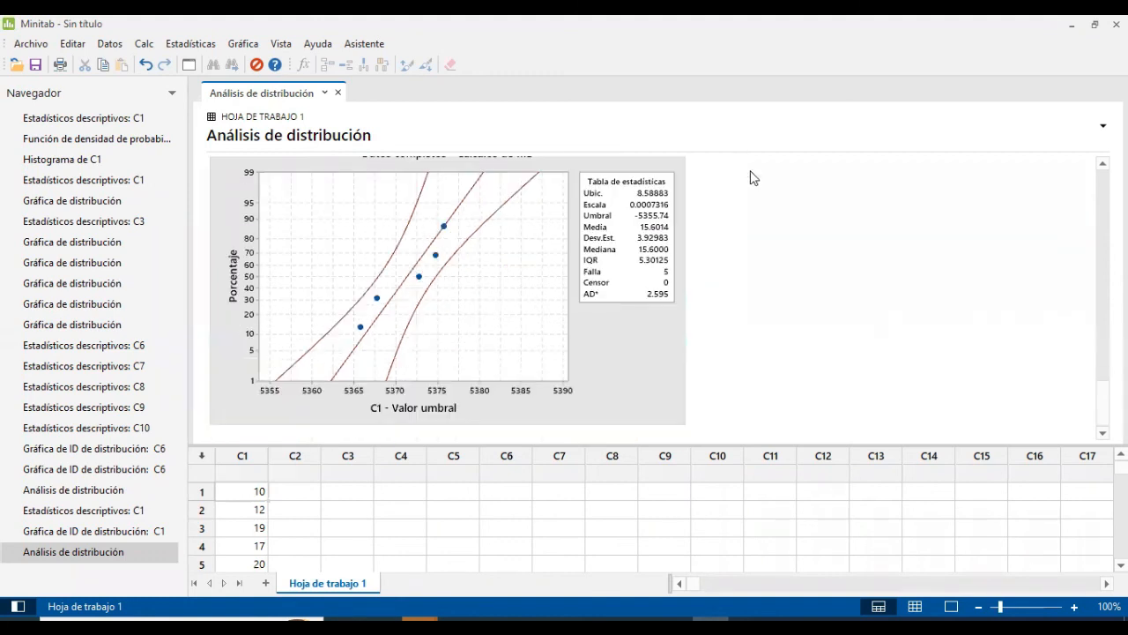
pyautogui.scroll(4, 527, 291)
pyautogui.scroll(15, 526, 291)
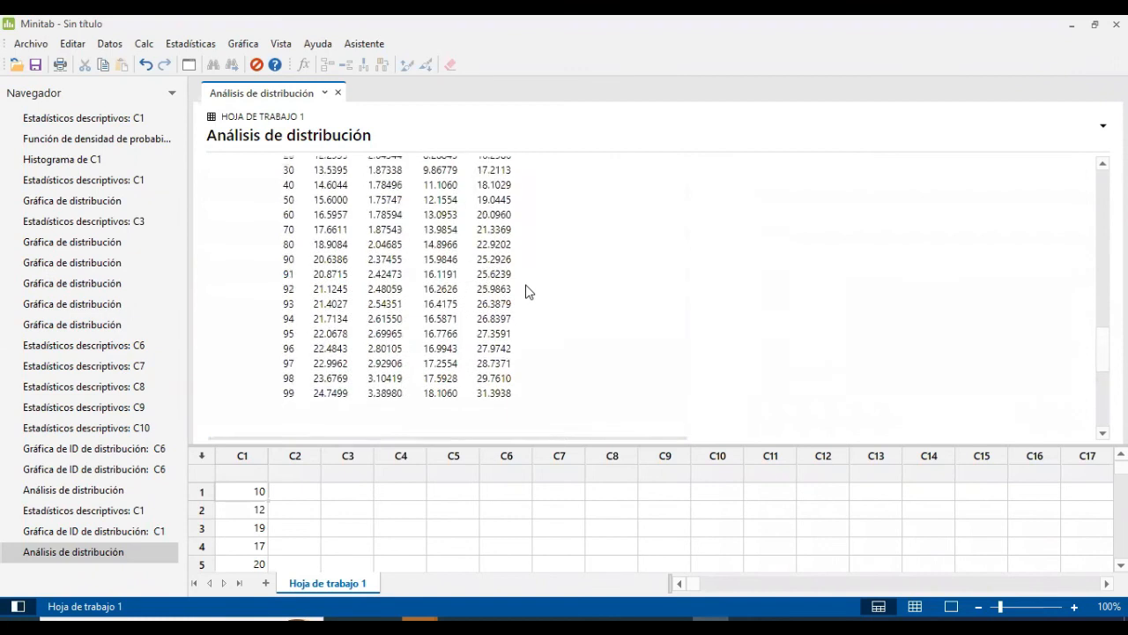
pyautogui.scroll(-2, 525, 292)
pyautogui.scroll(5, 525, 291)
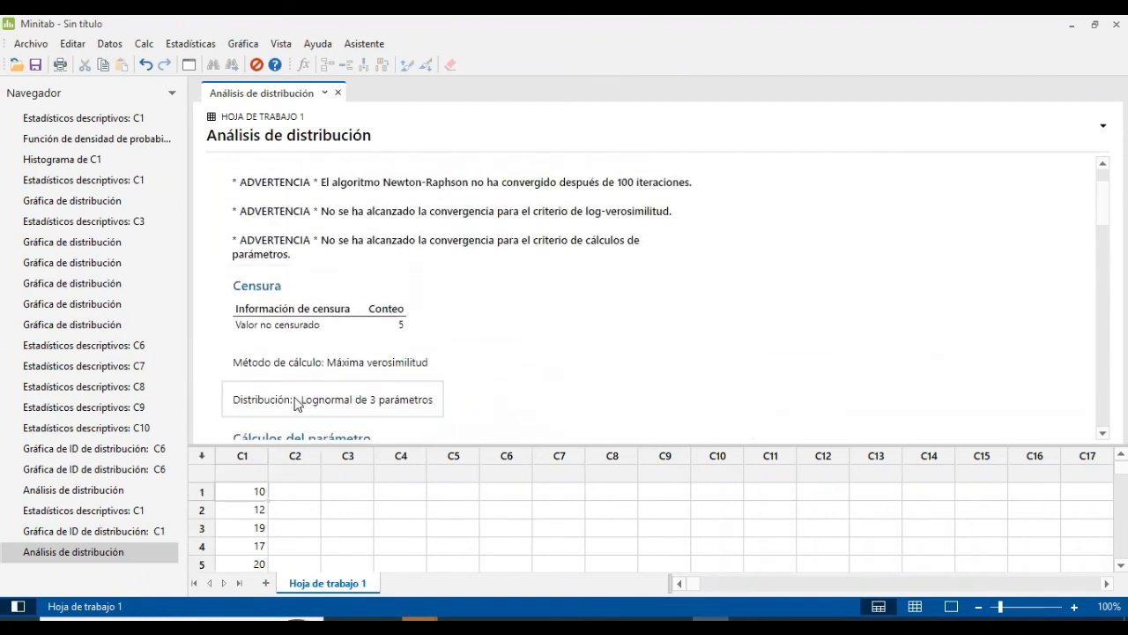
pyautogui.click(431, 407)
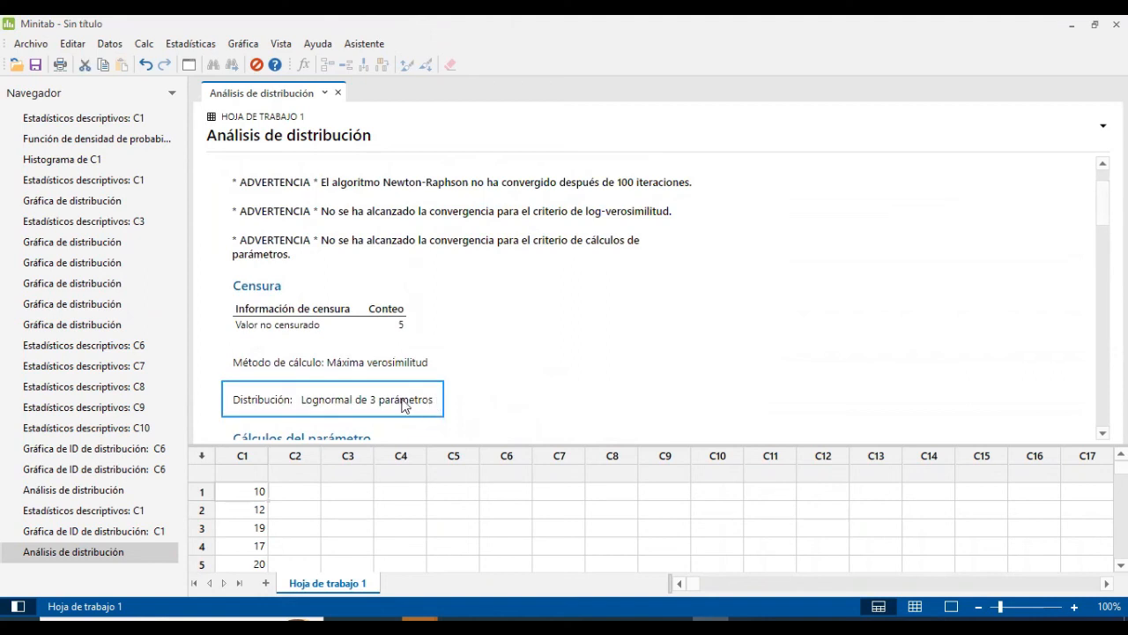
pyautogui.scroll(2, 363, 409)
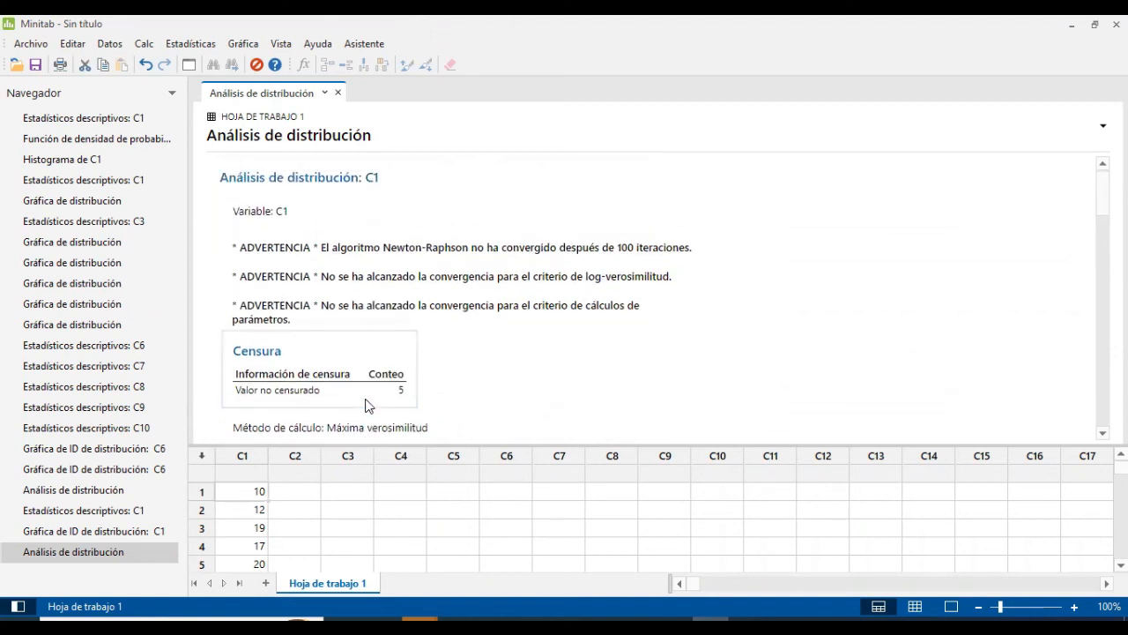
pyautogui.scroll(-5, 369, 405)
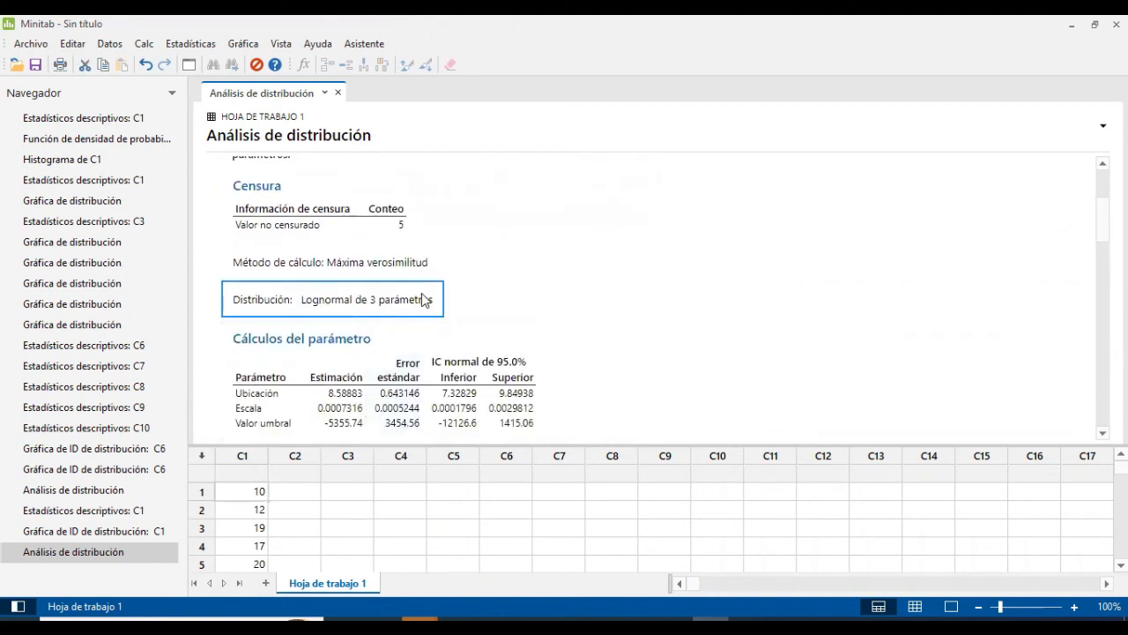
pyautogui.rightClick(323, 303)
pyautogui.click(346, 306)
pyautogui.click(783, 621)
pyautogui.scroll(-2, 445, 468)
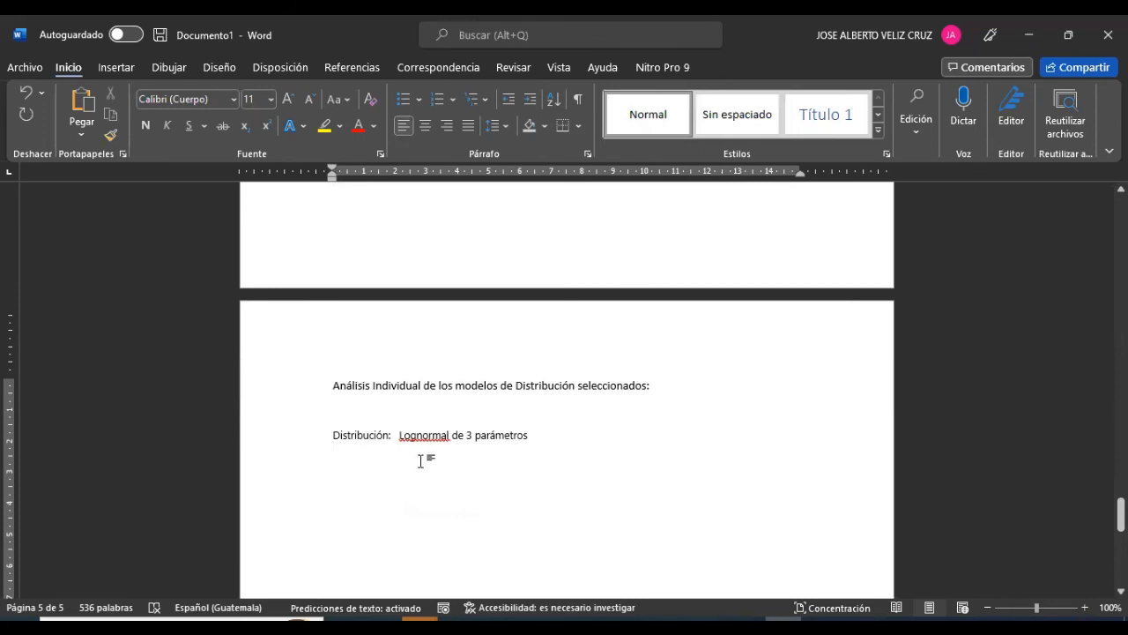
# Return to Minitab and send the lognormal analysis's Cálculos del parámetro and Bondad de ajuste tables to Word
pyautogui.click(746, 622)
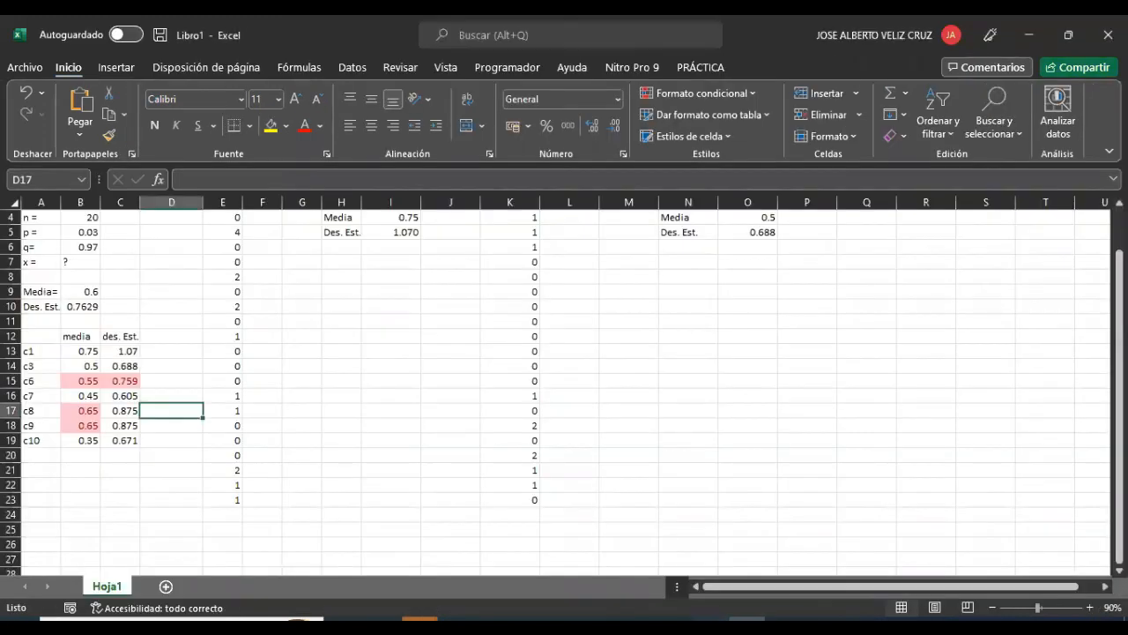
pyautogui.click(711, 622)
pyautogui.click(525, 346)
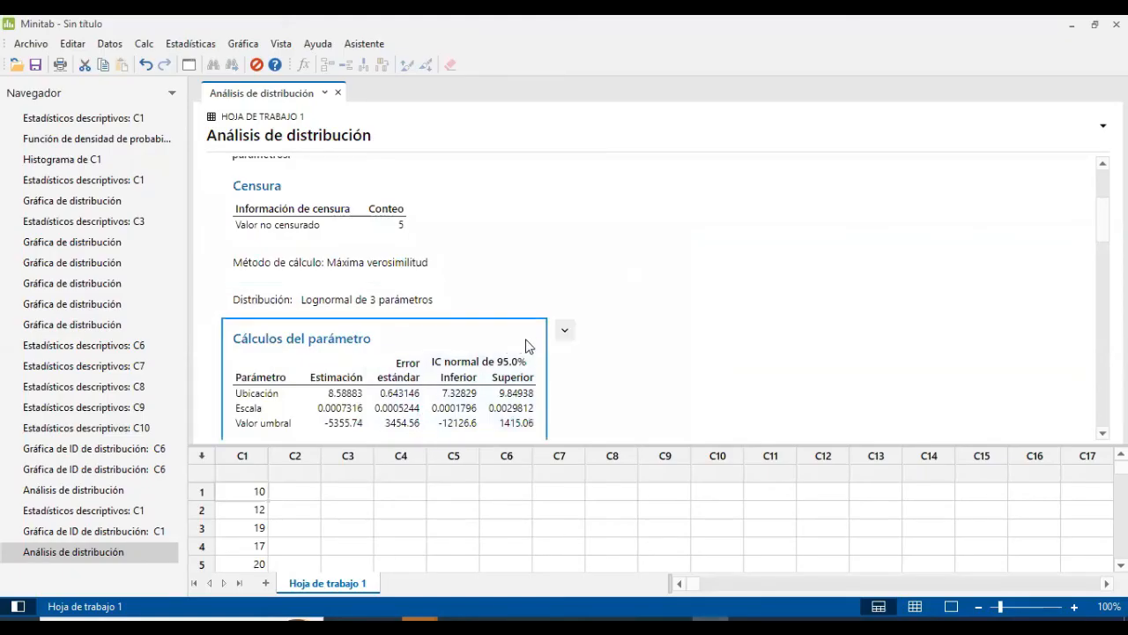
pyautogui.click(564, 332)
pyautogui.click(589, 353)
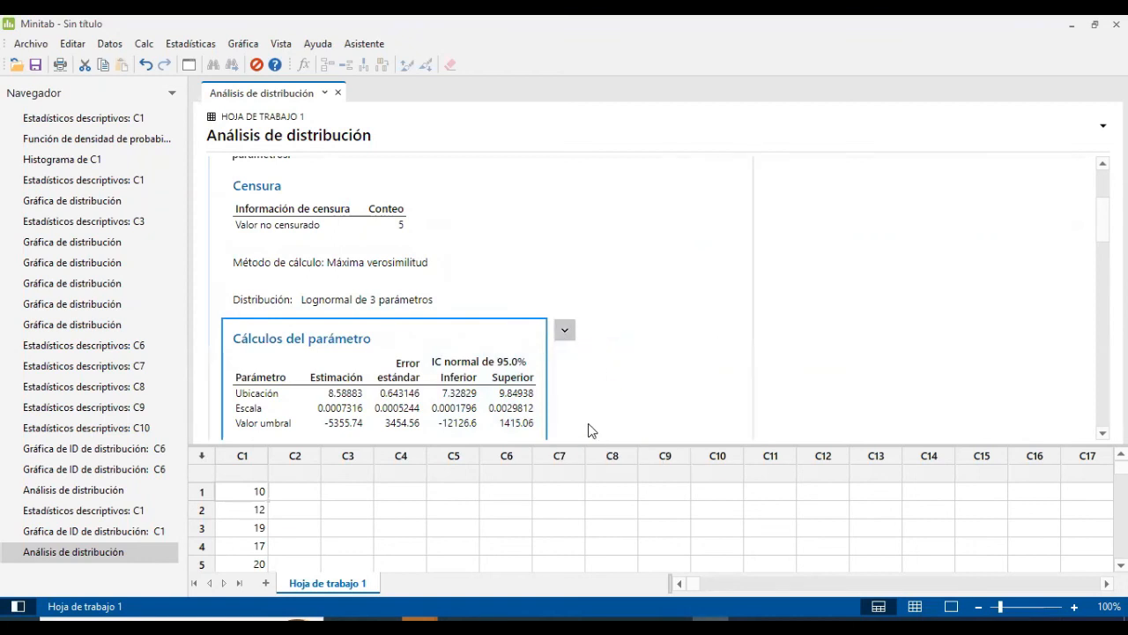
pyautogui.scroll(-1, 516, 357)
pyautogui.scroll(-4, 517, 357)
pyautogui.click(345, 256)
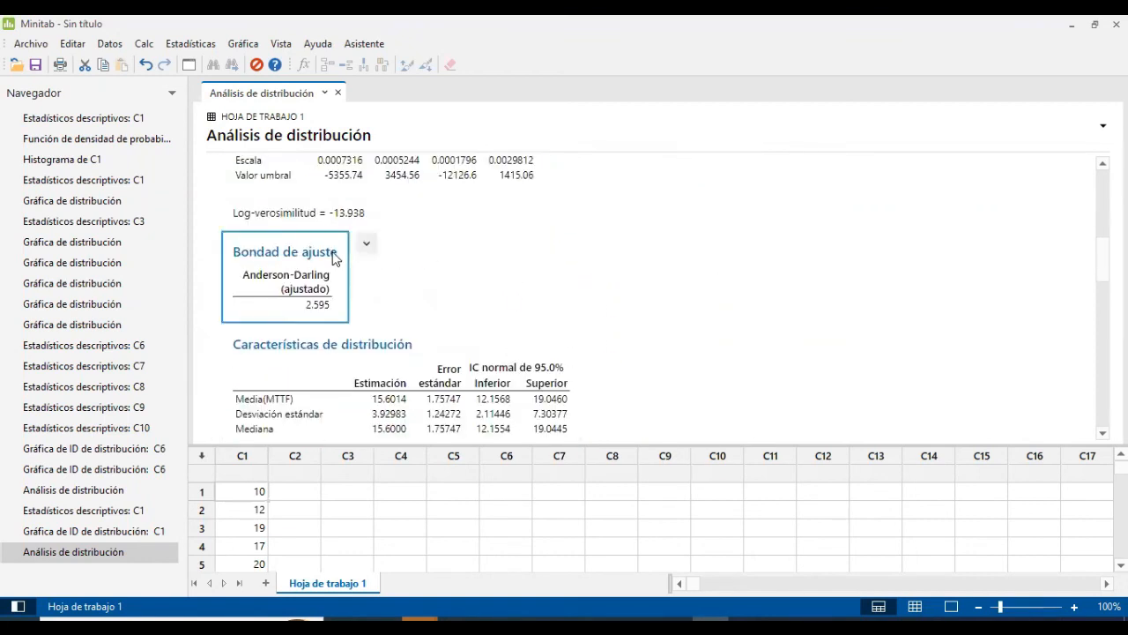
pyautogui.click(366, 248)
pyautogui.click(405, 262)
# Send the Características de distribución table and the Tabla de percentiles of the lognormal analysis to Word
pyautogui.scroll(-3, 521, 264)
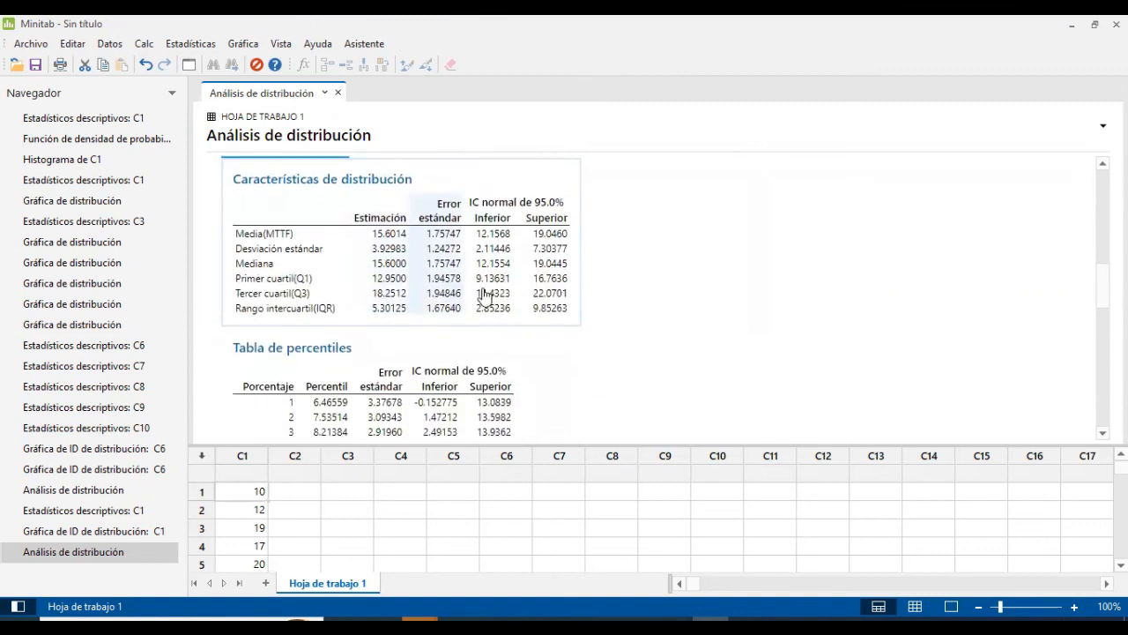
pyautogui.click(526, 262)
pyautogui.click(599, 170)
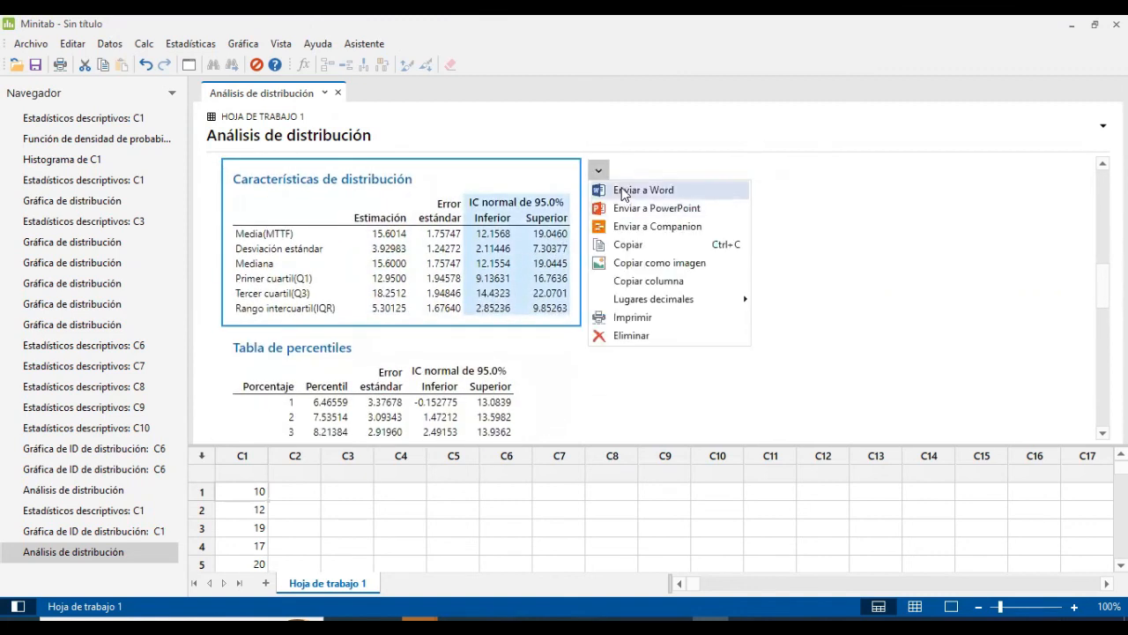
pyautogui.click(619, 187)
pyautogui.click(499, 368)
pyautogui.click(542, 338)
pyautogui.click(581, 353)
# Send the lognormal de 3 parámetros probability plot for C1 to Word
pyautogui.scroll(-3, 582, 353)
pyautogui.scroll(-5, 580, 357)
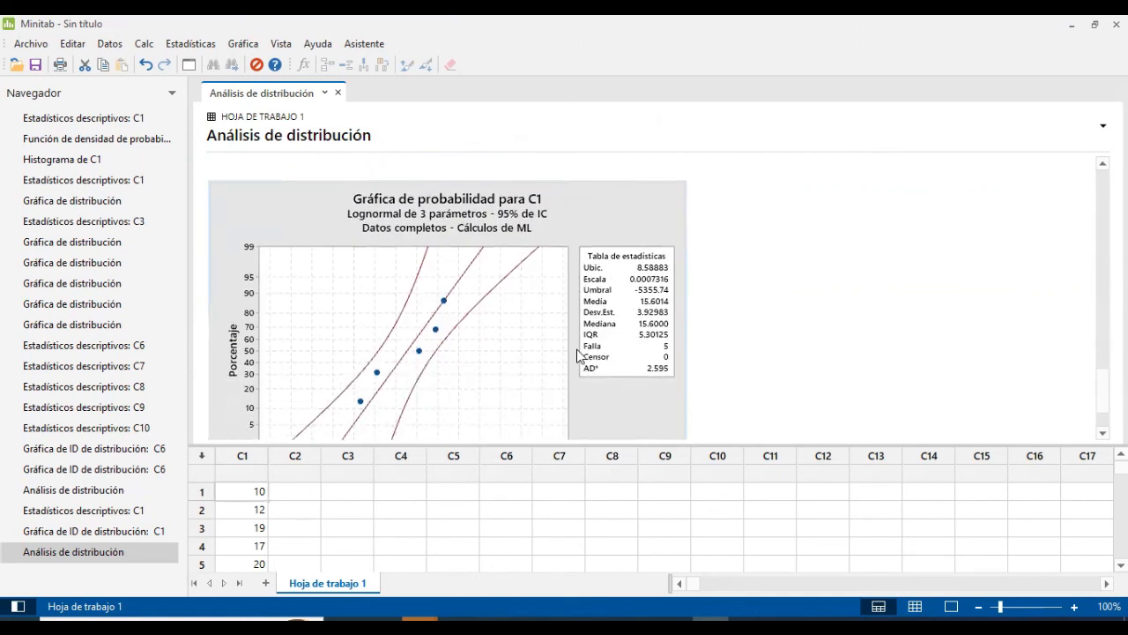
pyautogui.click(702, 187)
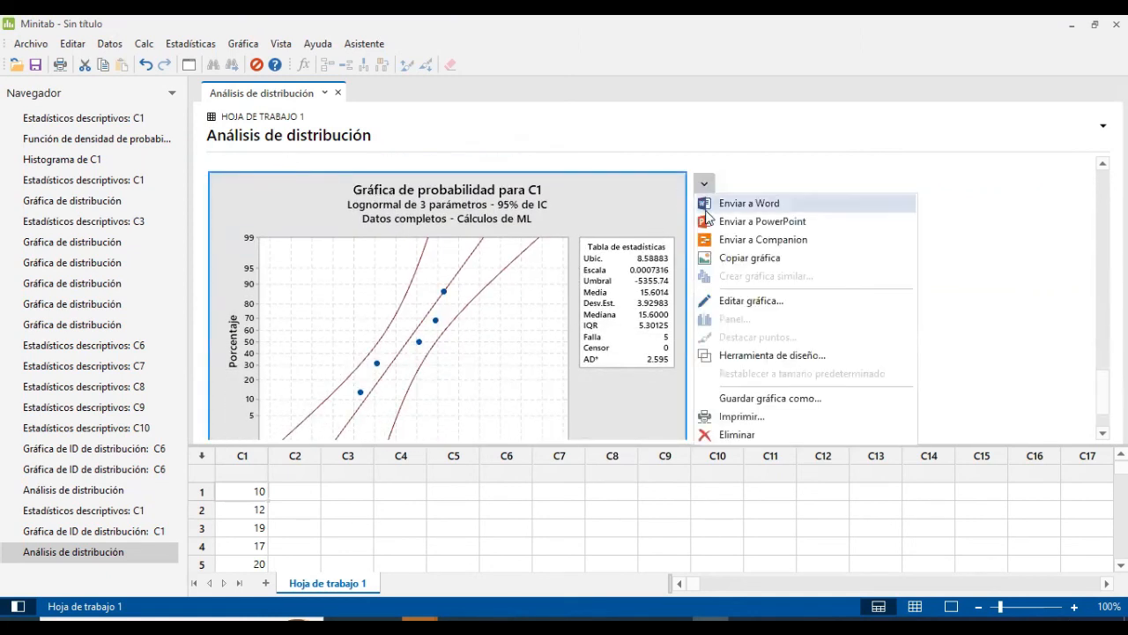
pyautogui.click(693, 211)
# Review the lognormal section of the Word report, from its heading and parameter tables through the percentile table to the probability plot
pyautogui.scroll(-2, 608, 312)
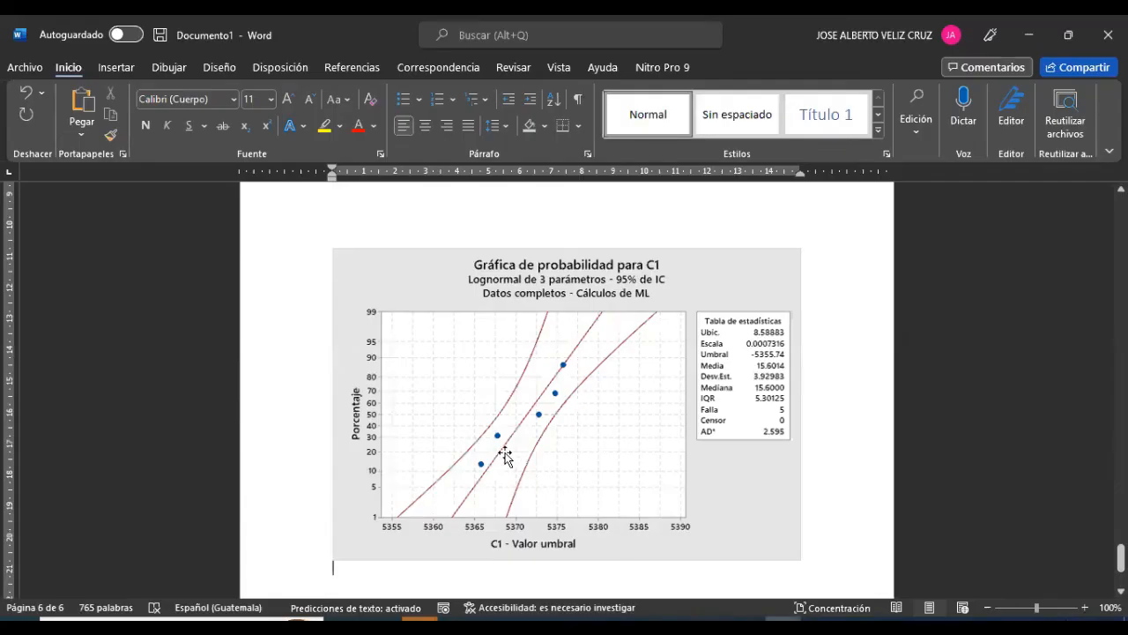
pyautogui.scroll(-1, 532, 441)
pyautogui.scroll(5, 547, 423)
pyautogui.scroll(15, 551, 424)
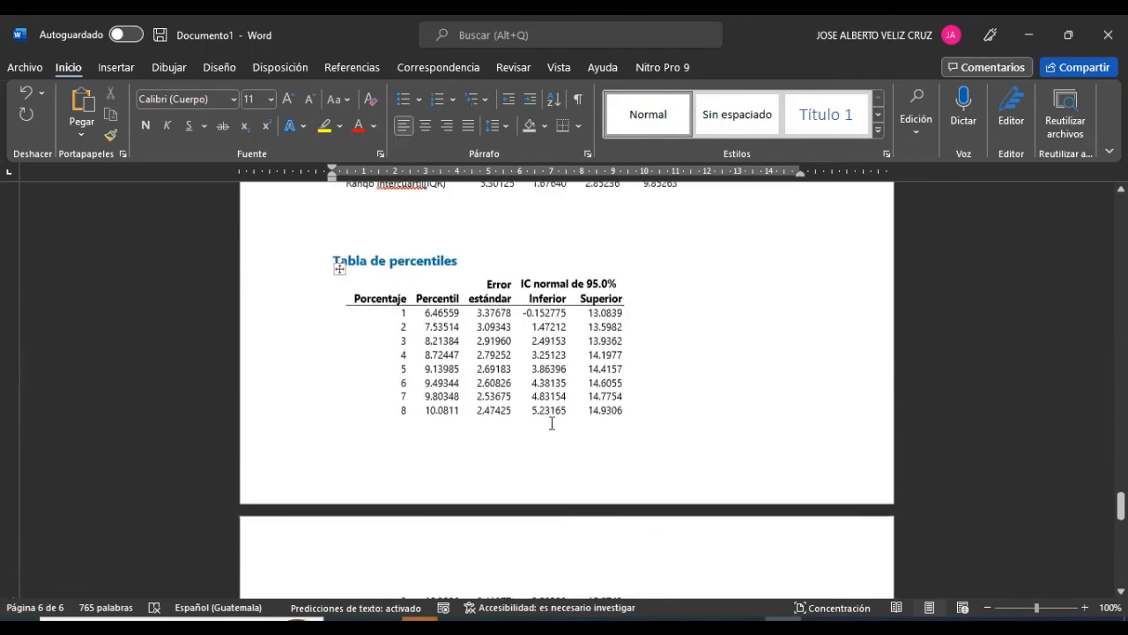
pyautogui.scroll(5, 552, 423)
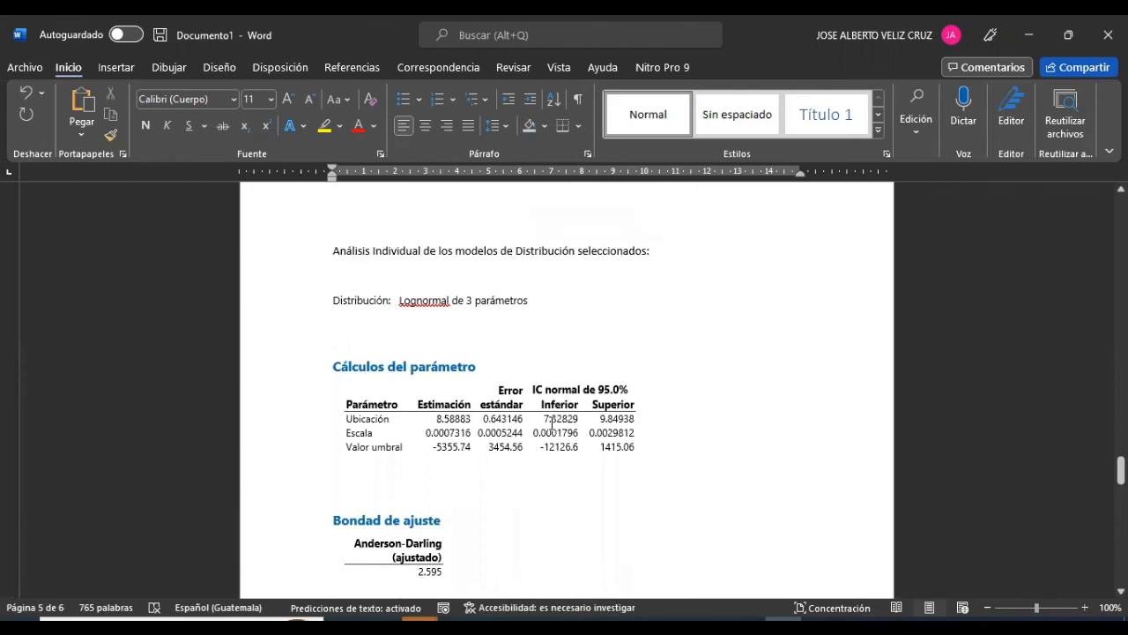
pyautogui.scroll(-10, 552, 423)
pyautogui.scroll(-12, 551, 424)
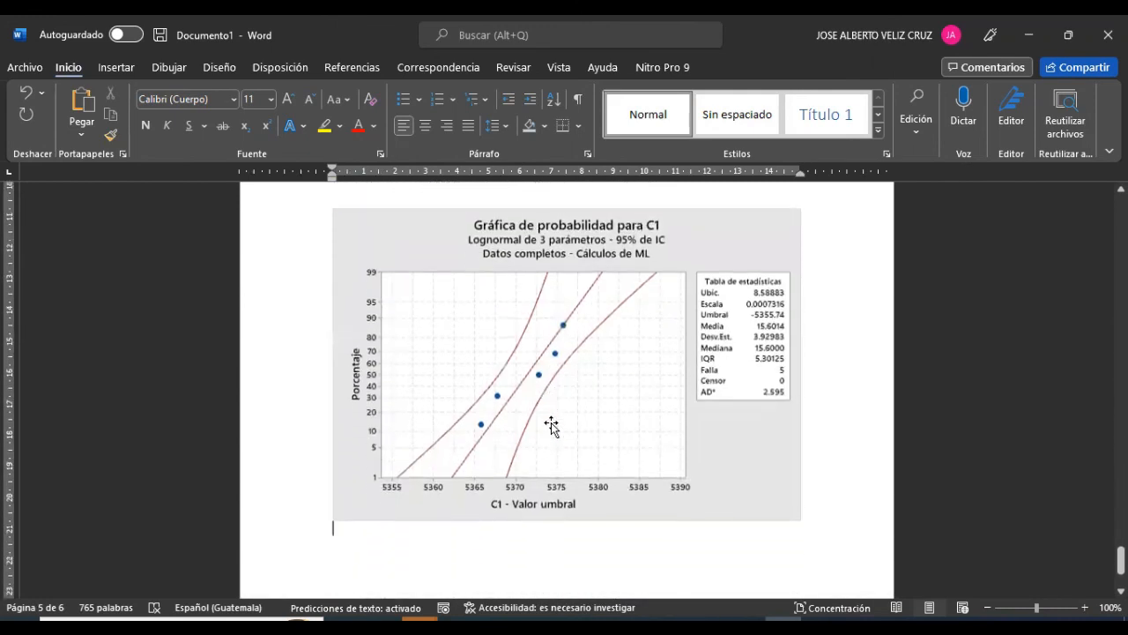
pyautogui.scroll(-3, 551, 425)
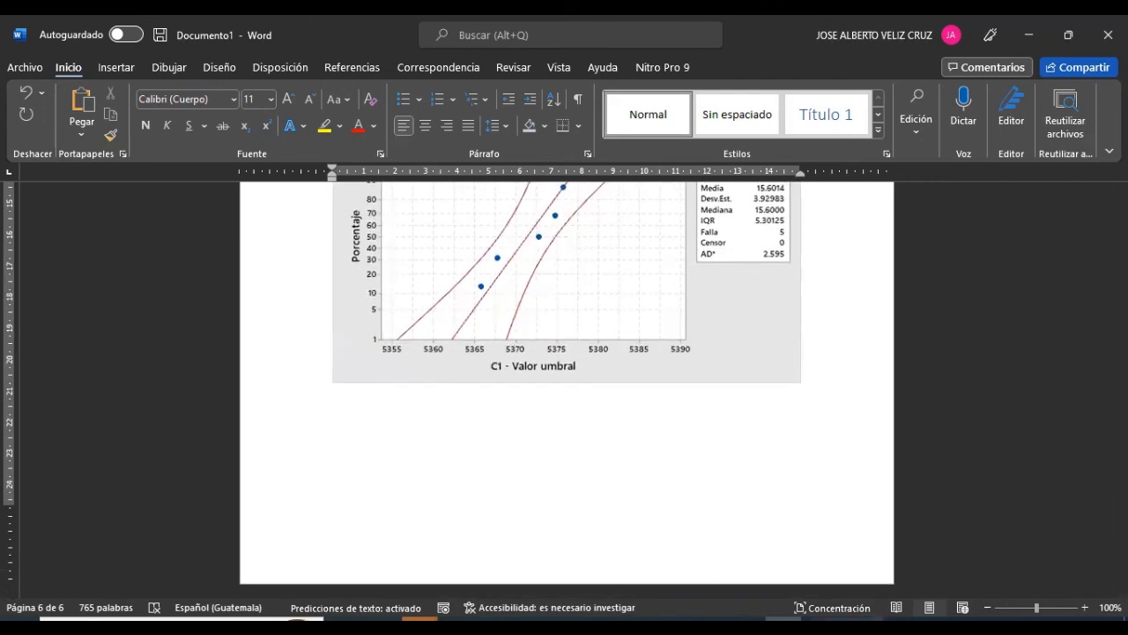
# Return to Minitab and run a right-censored parametric distribution analysis of C1 with Normal as the assumed distribution
pyautogui.click(710, 624)
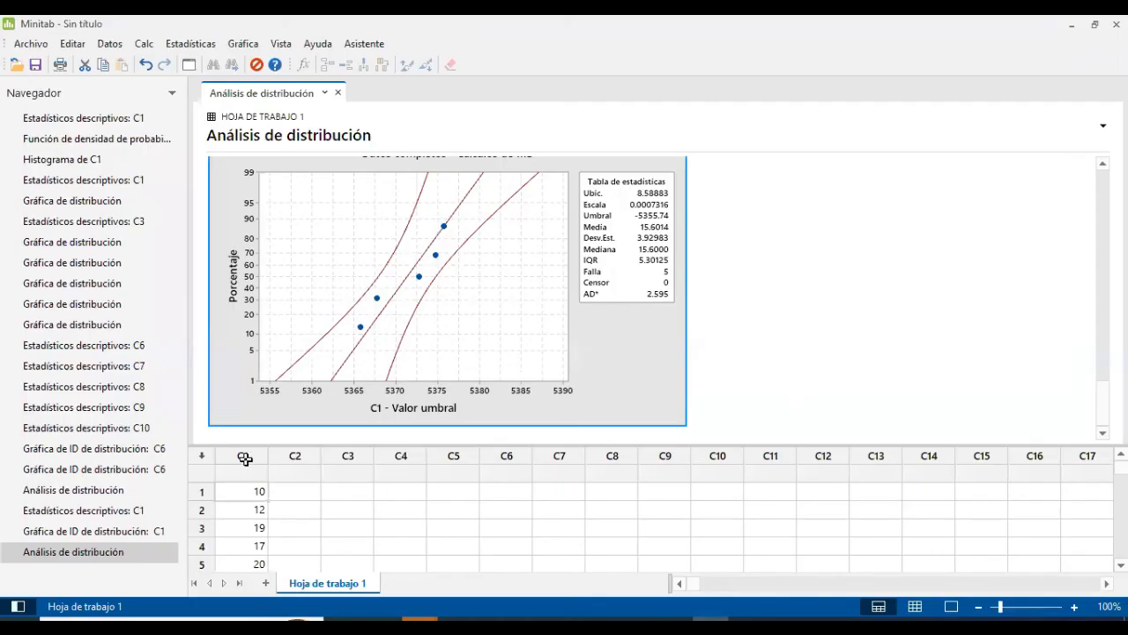
pyautogui.click(190, 43)
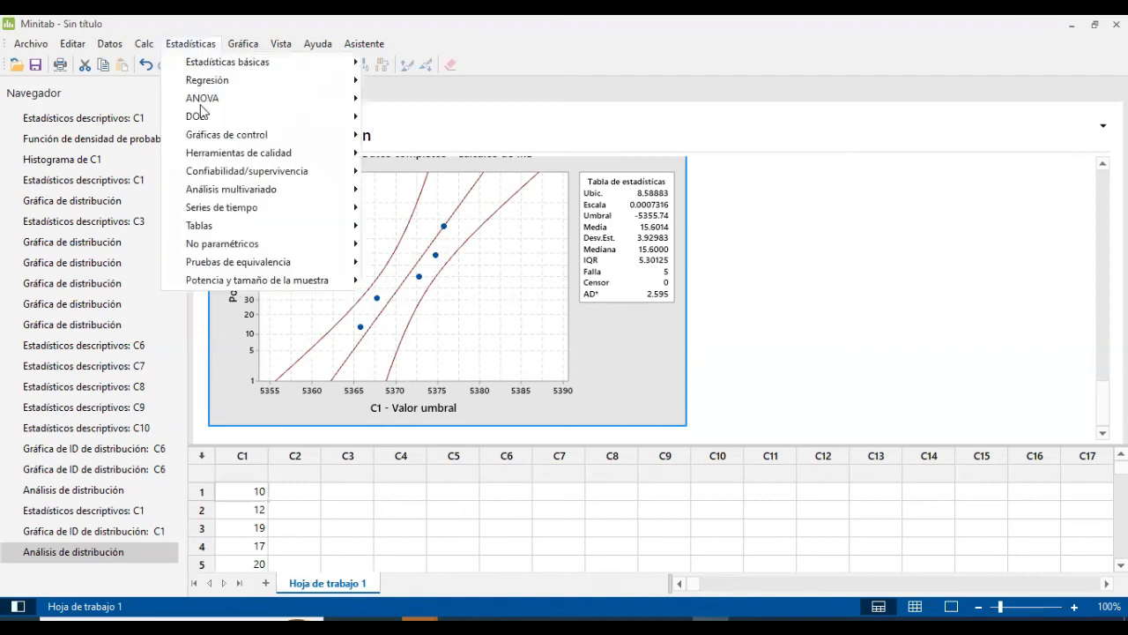
pyautogui.moveTo(262, 205)
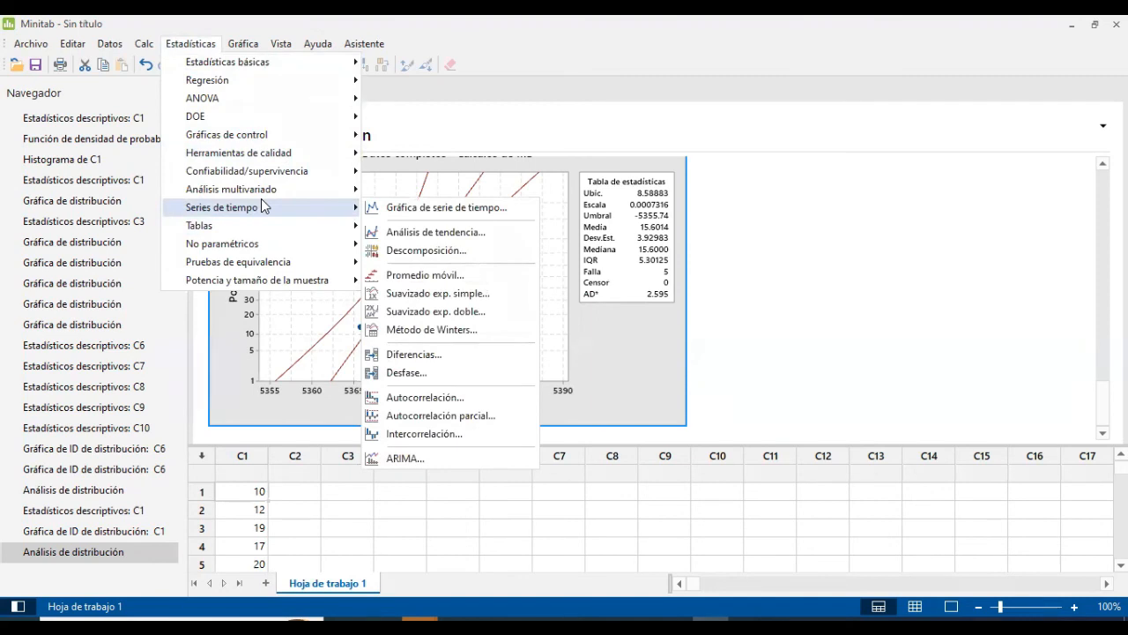
pyautogui.moveTo(271, 172)
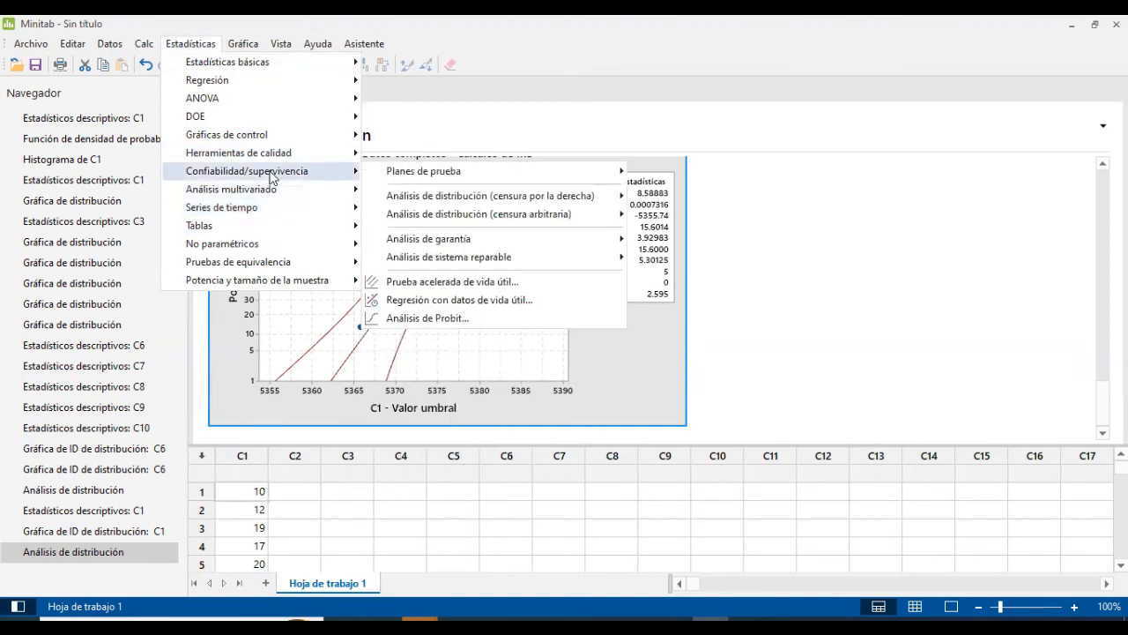
pyautogui.moveTo(423, 172)
pyautogui.moveTo(604, 194)
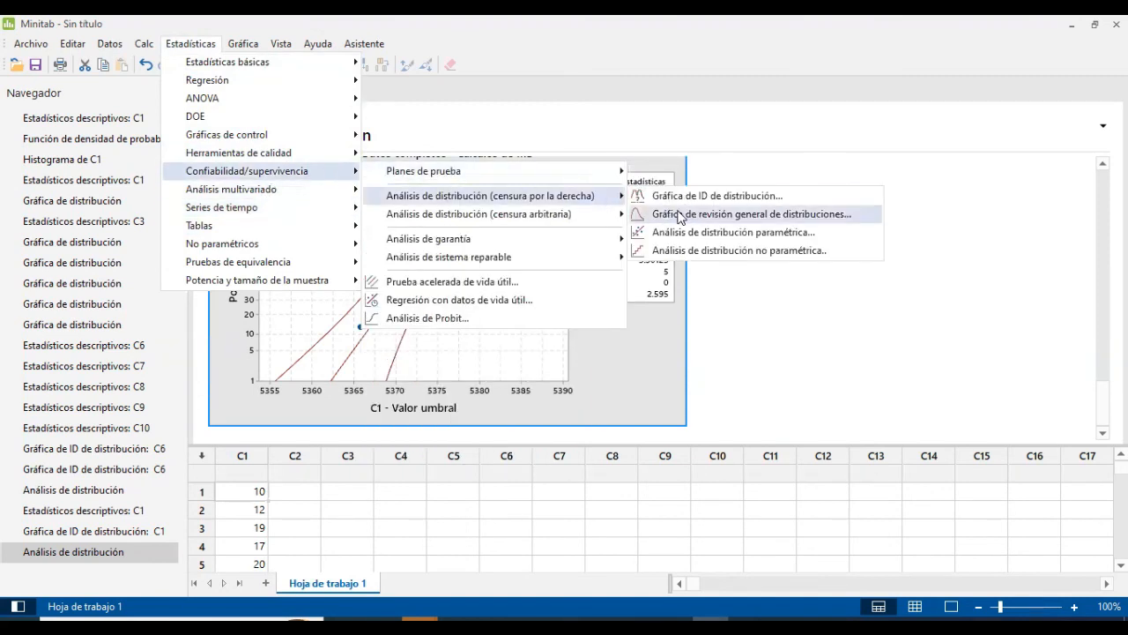
pyautogui.click(767, 232)
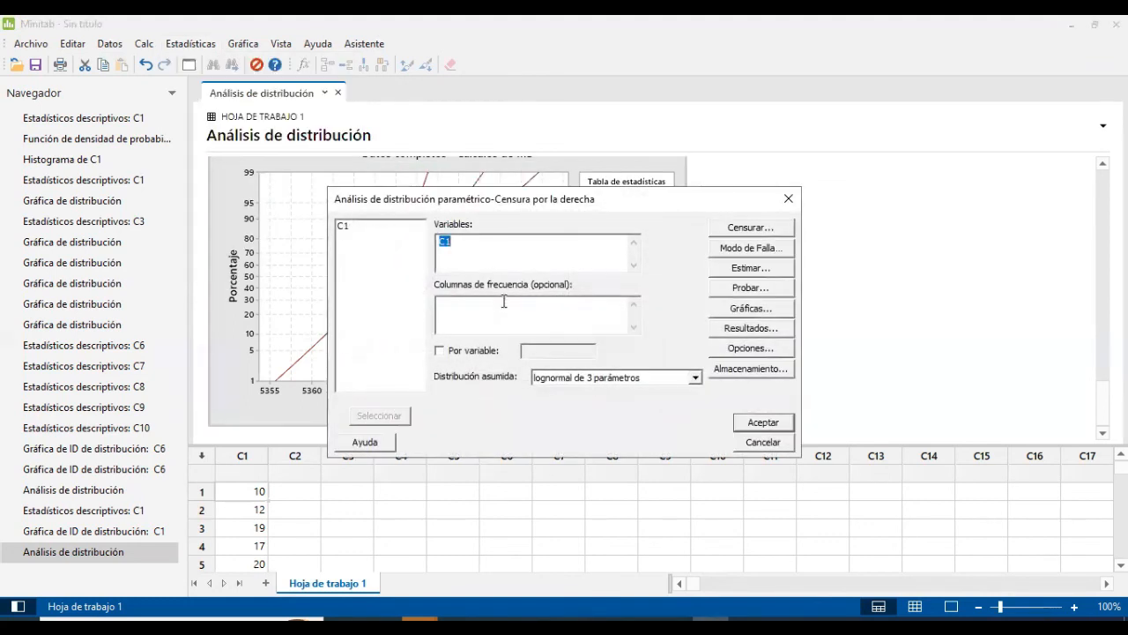
pyautogui.click(601, 379)
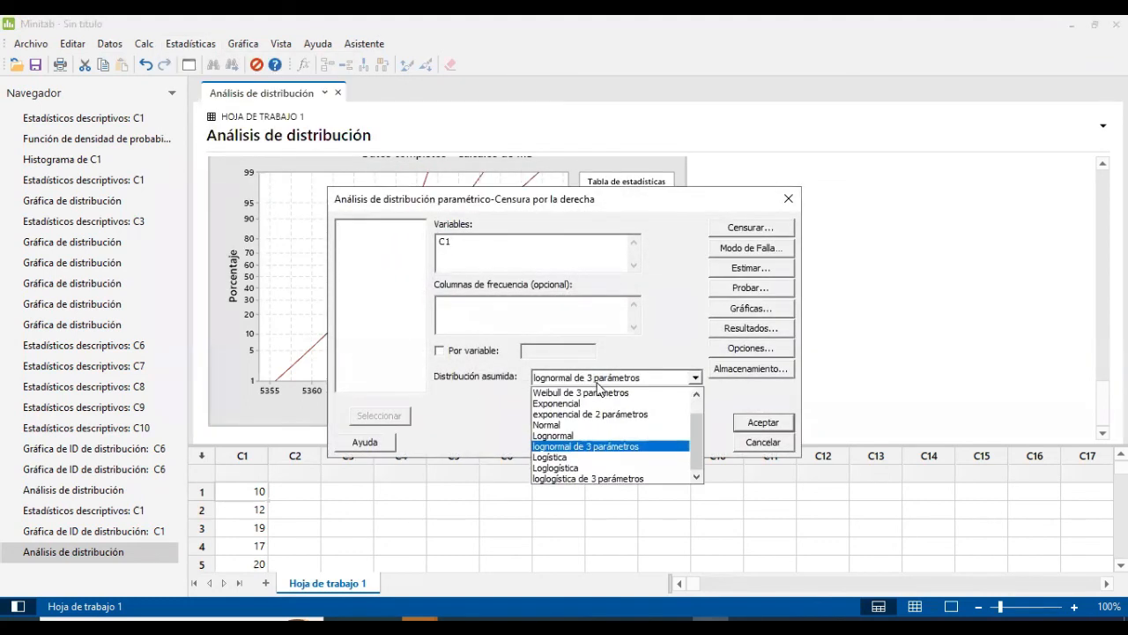
pyautogui.click(570, 425)
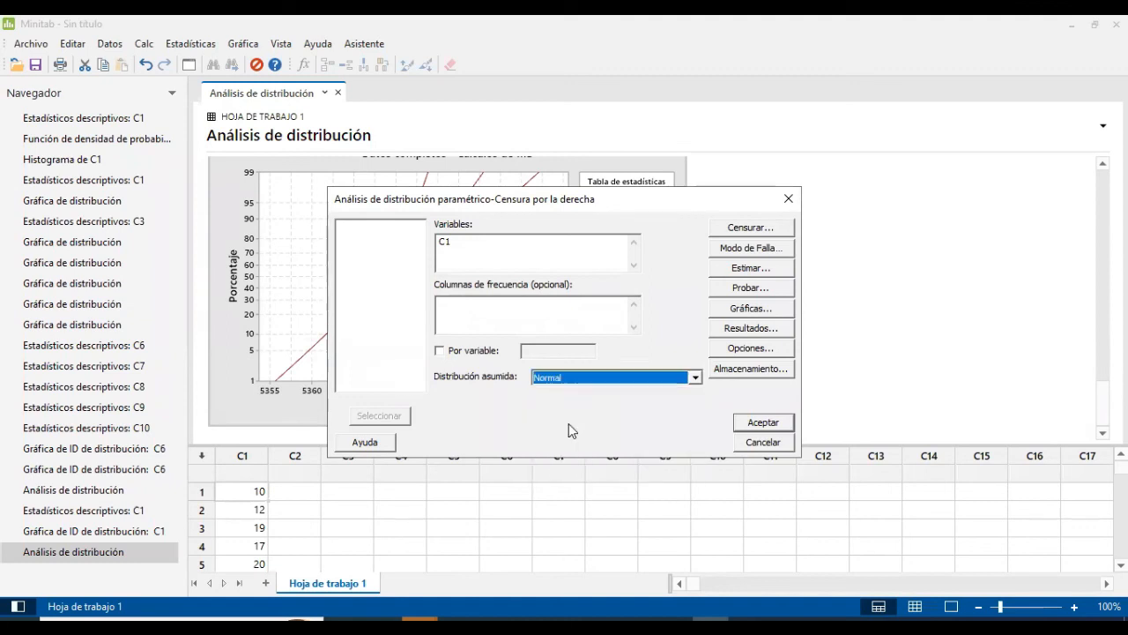
pyautogui.click(774, 428)
# Examine the C1 normal analysis: parameter estimates, goodness of fit, percentile table, and probability plot with its statistics
pyautogui.scroll(-8, 457, 324)
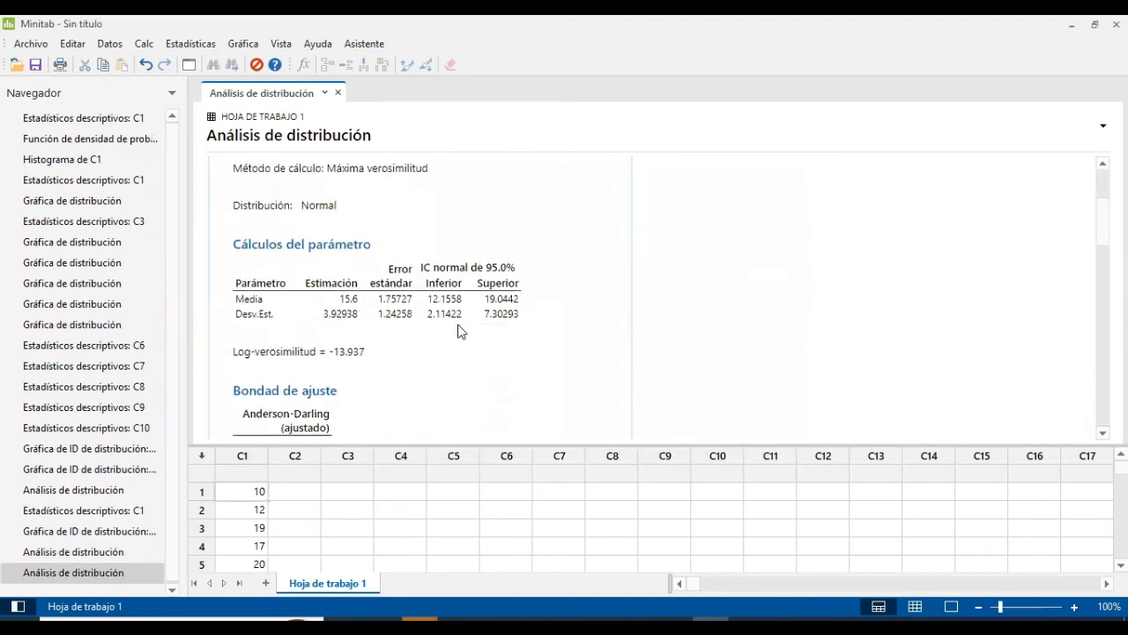
pyautogui.scroll(-5, 458, 325)
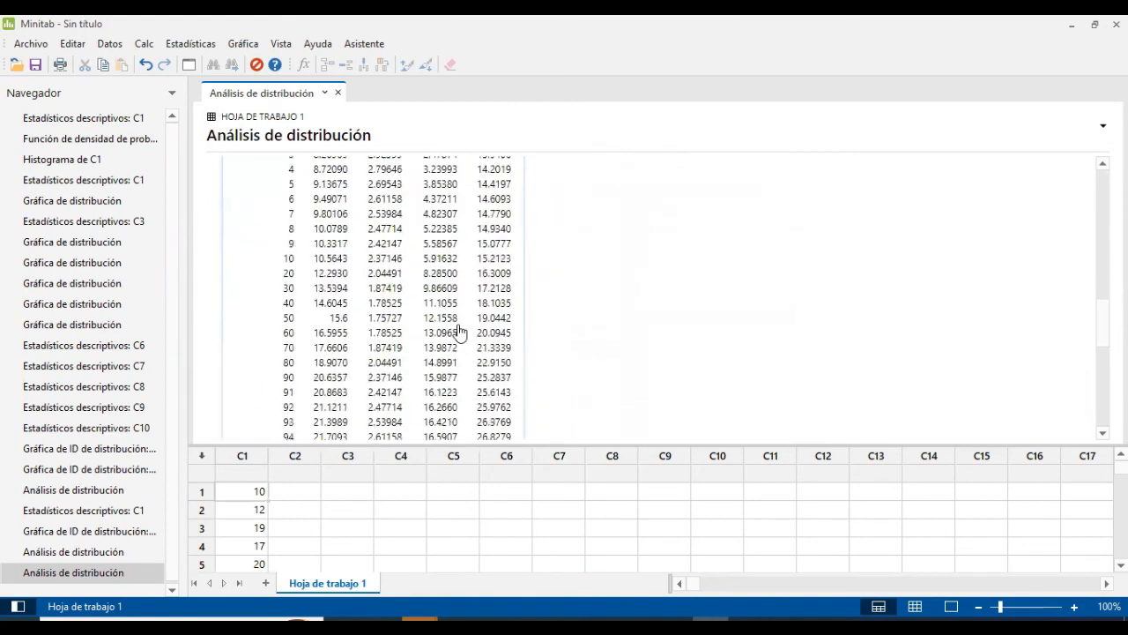
pyautogui.scroll(8, 458, 324)
pyautogui.scroll(-10, 457, 330)
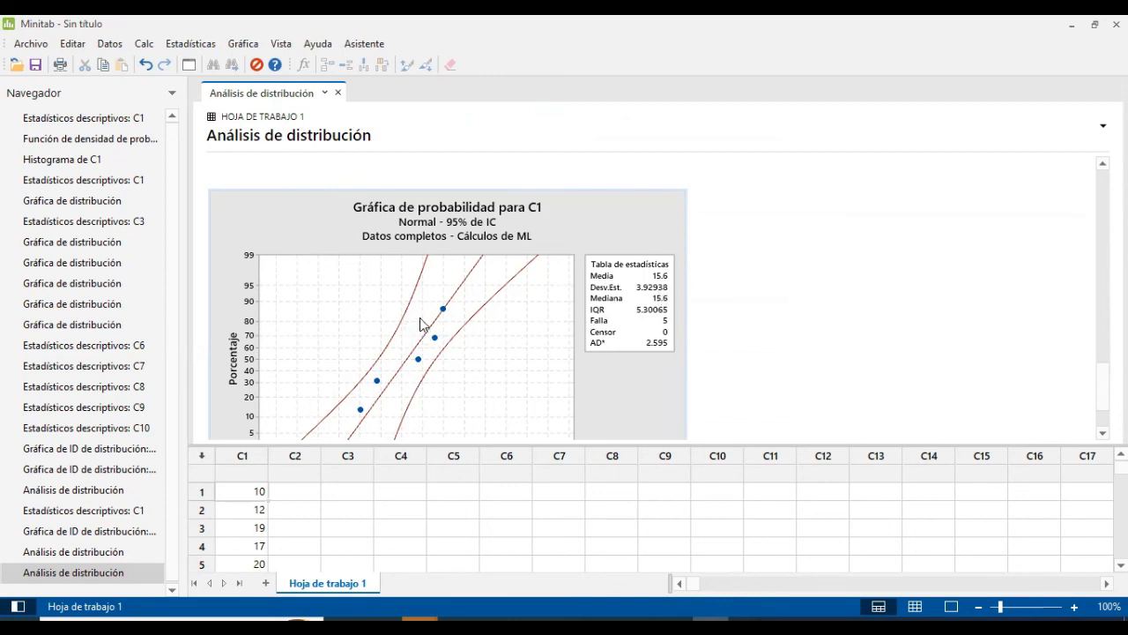
pyautogui.scroll(-1, 395, 335)
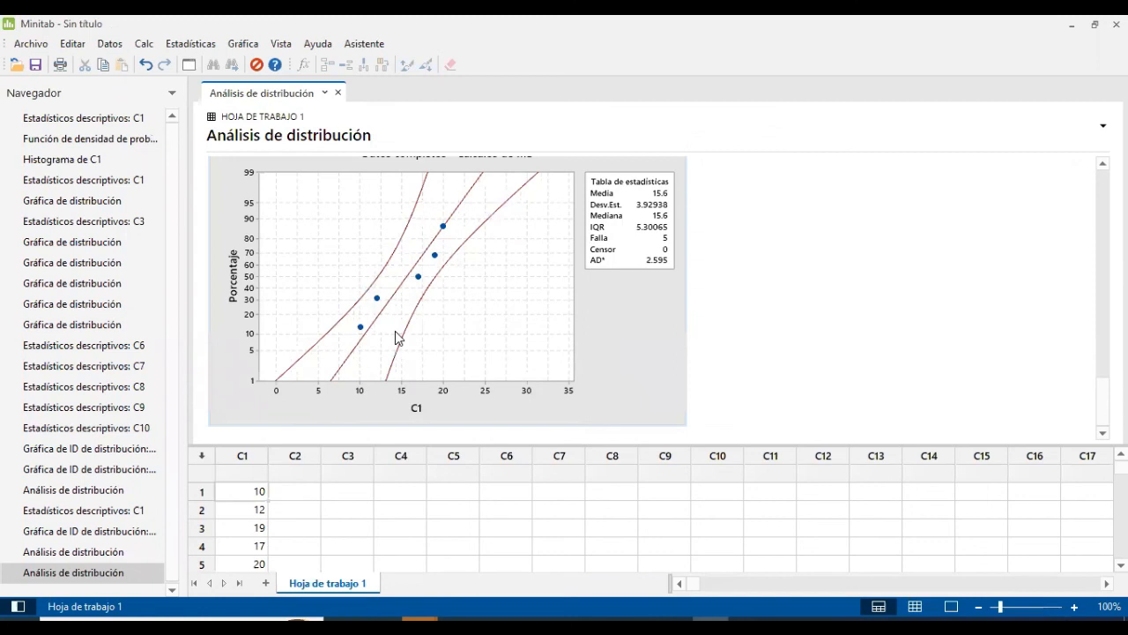
pyautogui.scroll(1, 395, 333)
pyautogui.scroll(-1, 410, 309)
pyautogui.scroll(1, 414, 299)
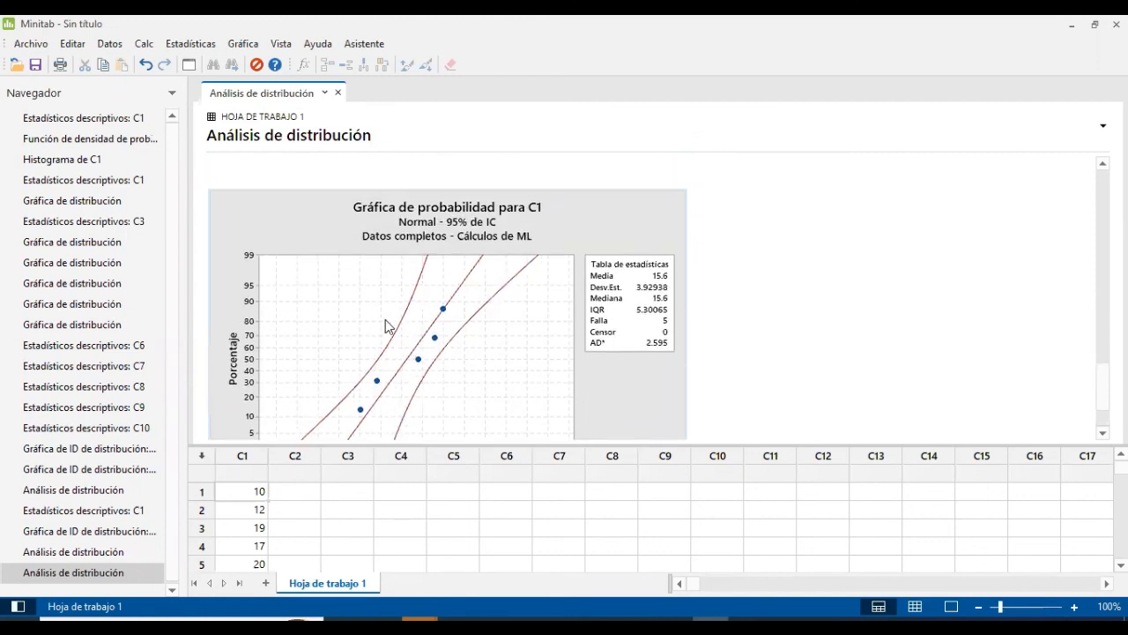
pyautogui.scroll(-1, 400, 297)
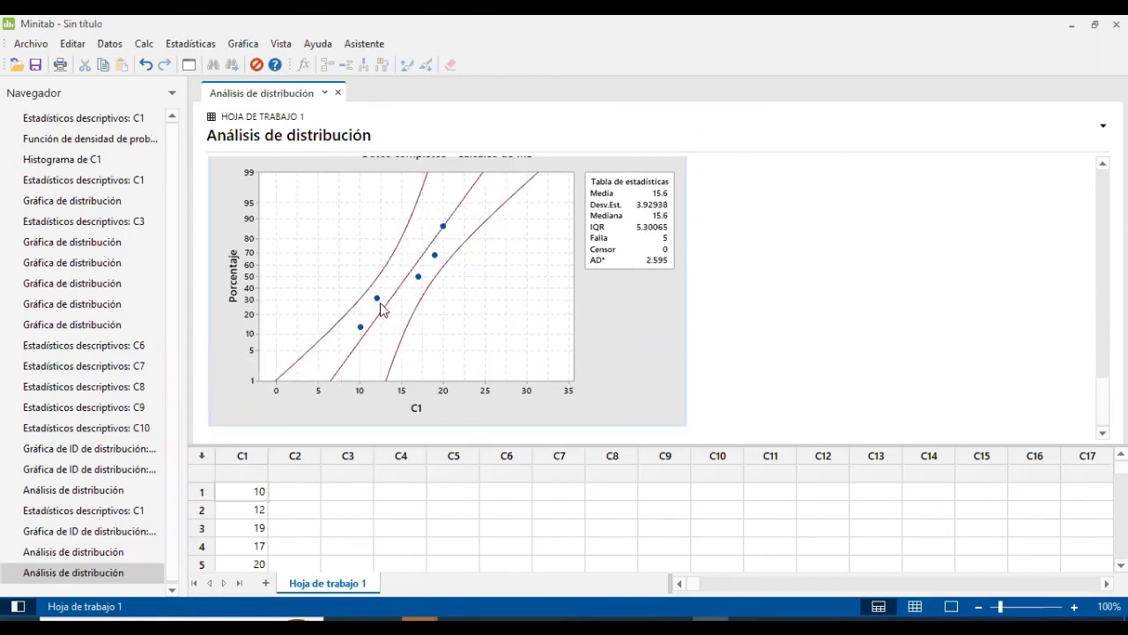
pyautogui.scroll(2, 395, 319)
pyautogui.scroll(10, 394, 321)
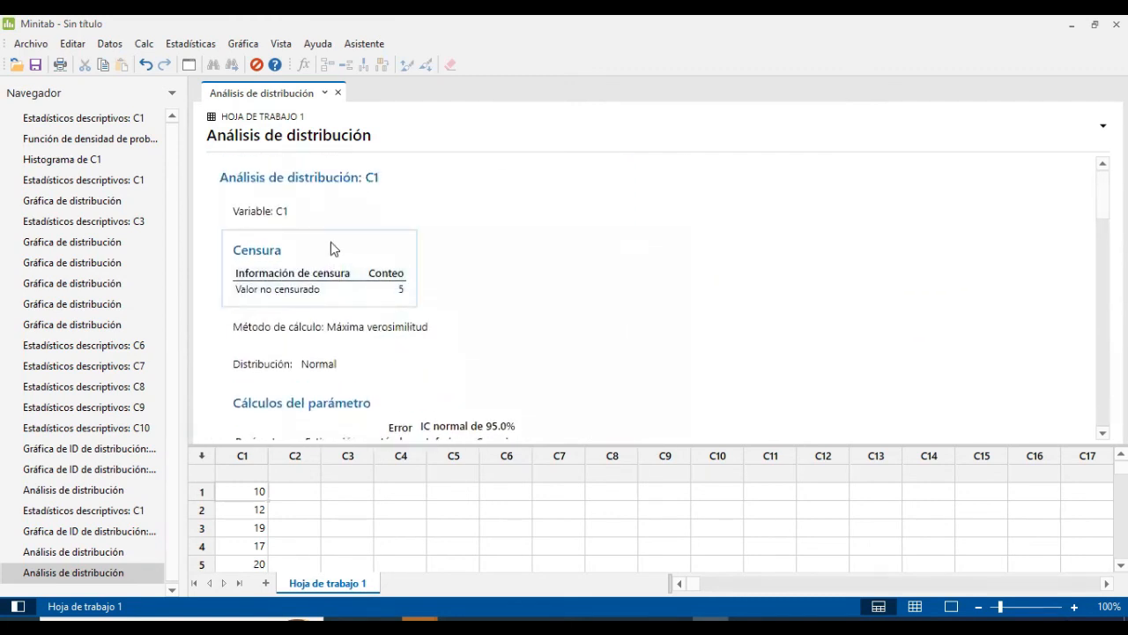
# Send the Normal distribution label and its parameter estimates table from the C1 analysis to Word
pyautogui.scroll(-2, 343, 264)
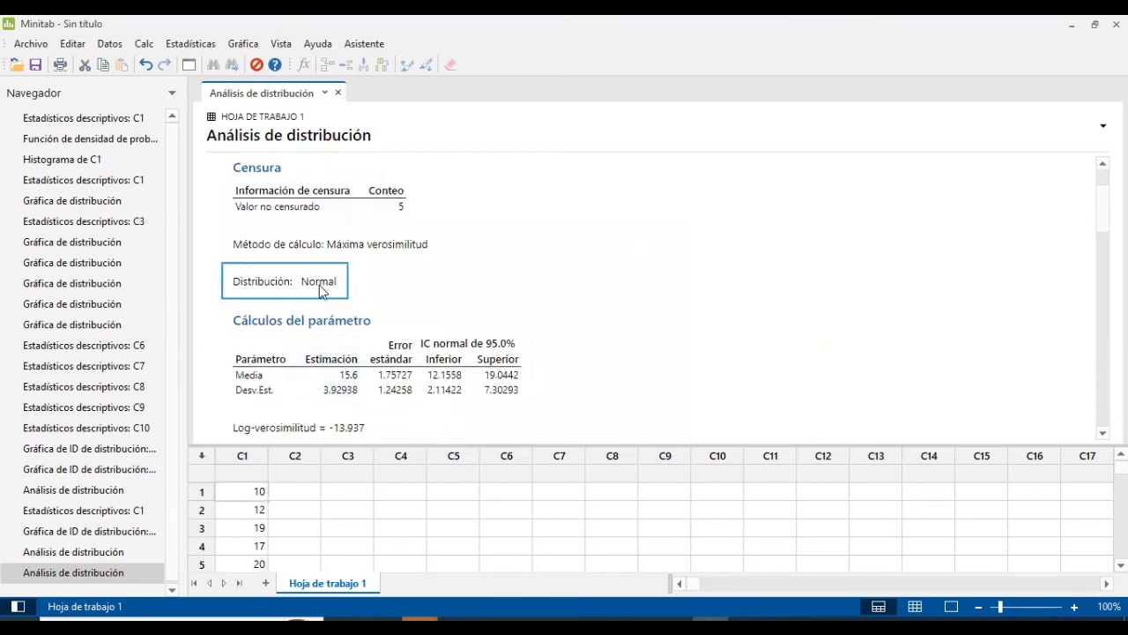
pyautogui.rightClick(319, 285)
pyautogui.click(346, 294)
pyautogui.scroll(-4, 374, 313)
pyautogui.scroll(2, 499, 254)
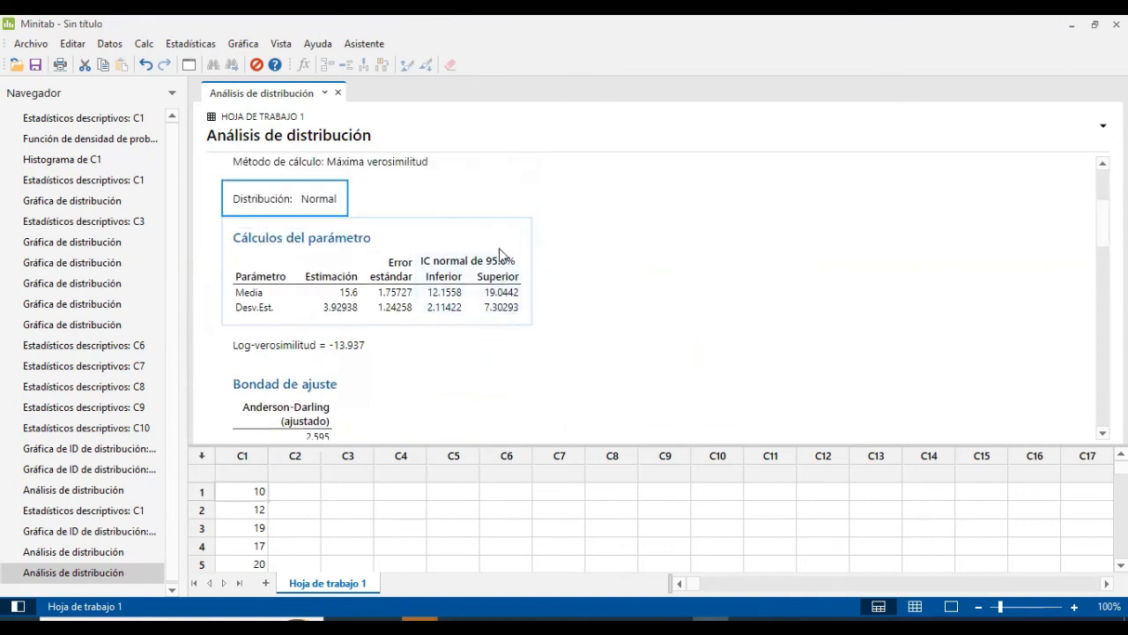
pyautogui.click(526, 229)
pyautogui.click(549, 229)
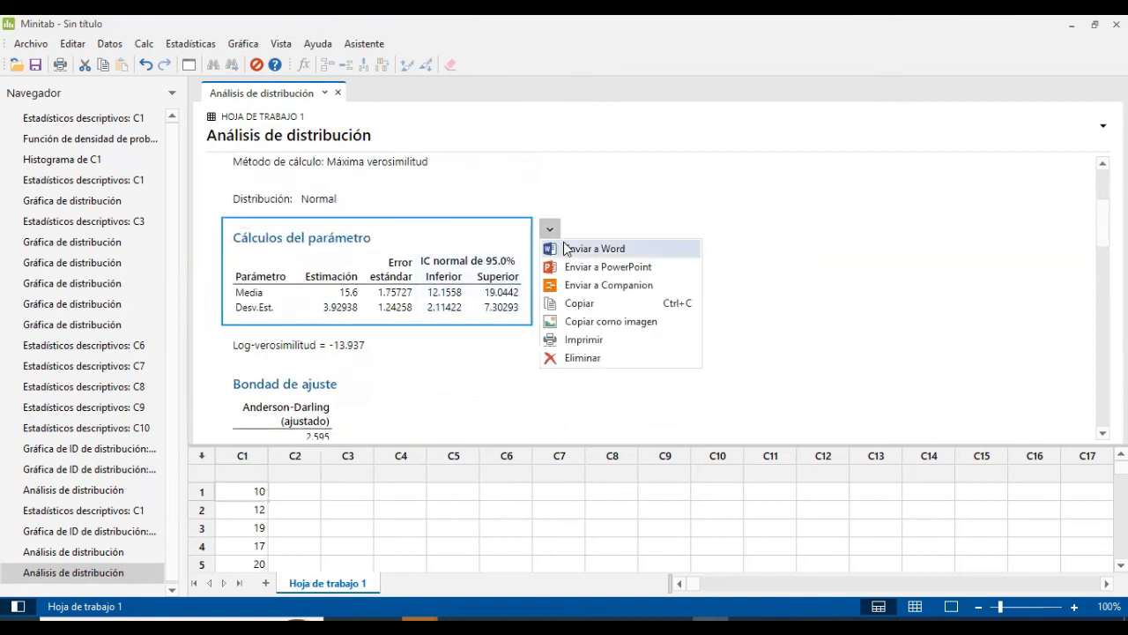
pyautogui.click(415, 311)
# Send the normal analysis's Anderson-Darling goodness-of-fit table and distribution characteristics table to Word
pyautogui.scroll(-2, 344, 317)
pyautogui.click(335, 303)
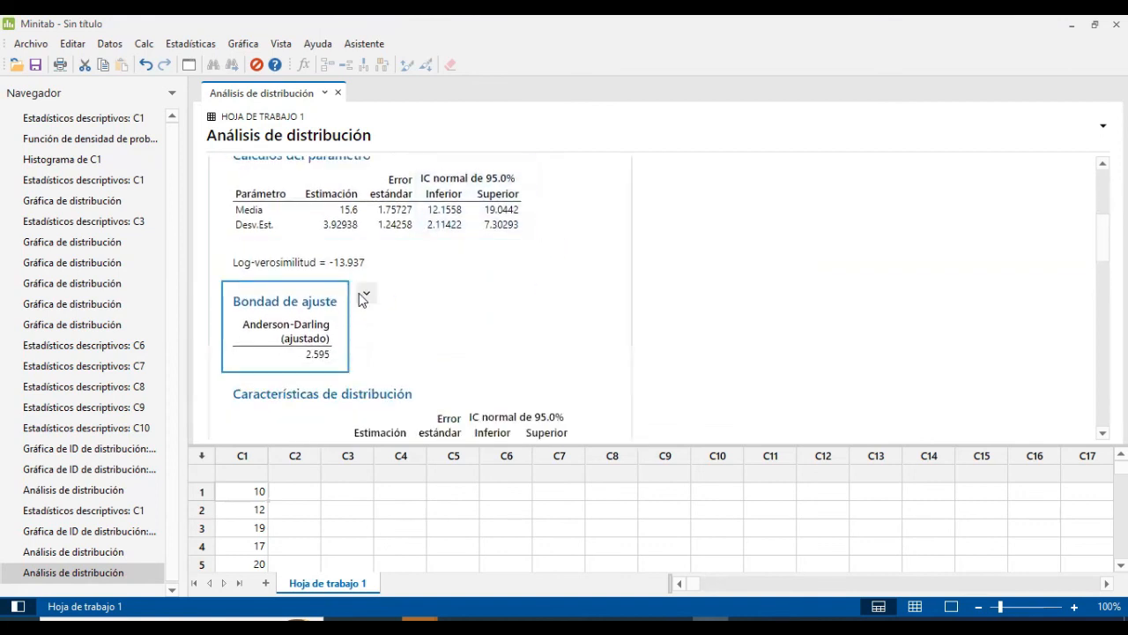
pyautogui.click(365, 294)
pyautogui.scroll(-2, 442, 324)
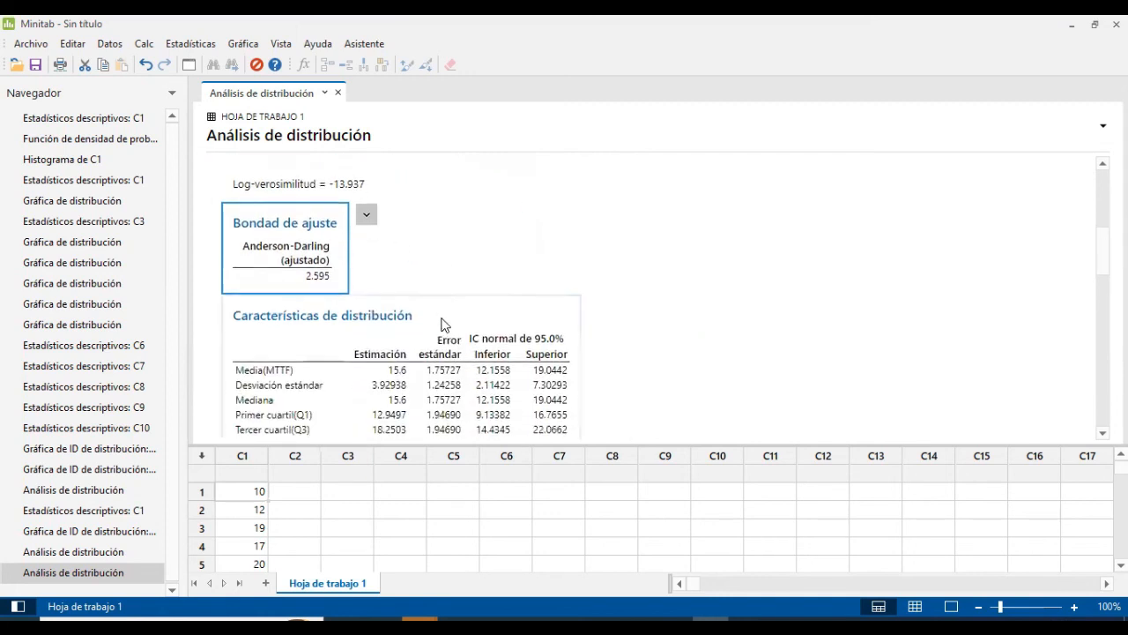
pyautogui.click(559, 309)
pyautogui.click(598, 303)
pyautogui.click(599, 301)
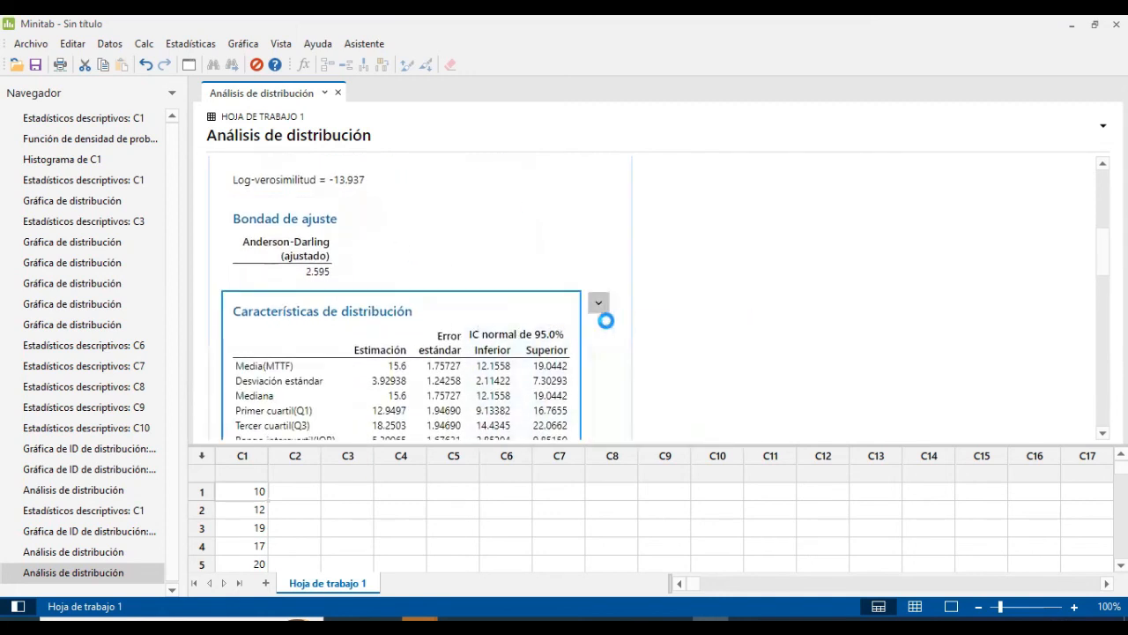
# Send the percentile table of the C1 normal analysis to Word
pyautogui.scroll(-8, 506, 320)
pyautogui.scroll(5, 506, 320)
pyautogui.scroll(2, 506, 322)
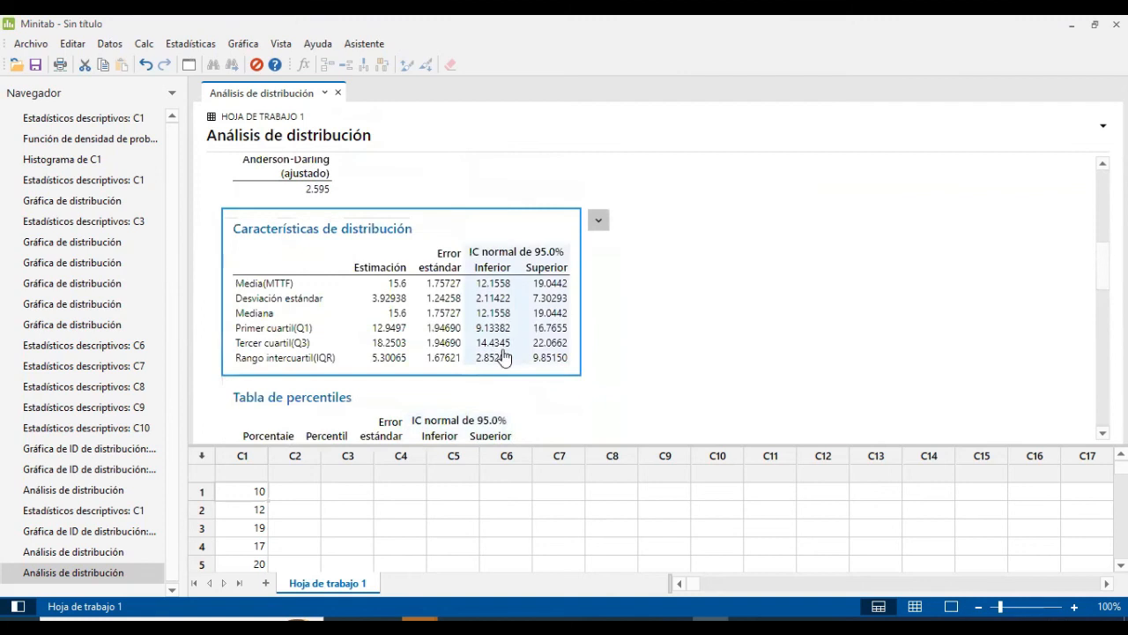
pyautogui.scroll(-4, 506, 322)
pyautogui.click(515, 241)
pyautogui.click(541, 231)
pyautogui.click(536, 295)
# Send the normal probability plot for C1 to Word
pyautogui.scroll(-10, 468, 335)
pyautogui.click(668, 327)
pyautogui.click(704, 314)
pyautogui.click(717, 335)
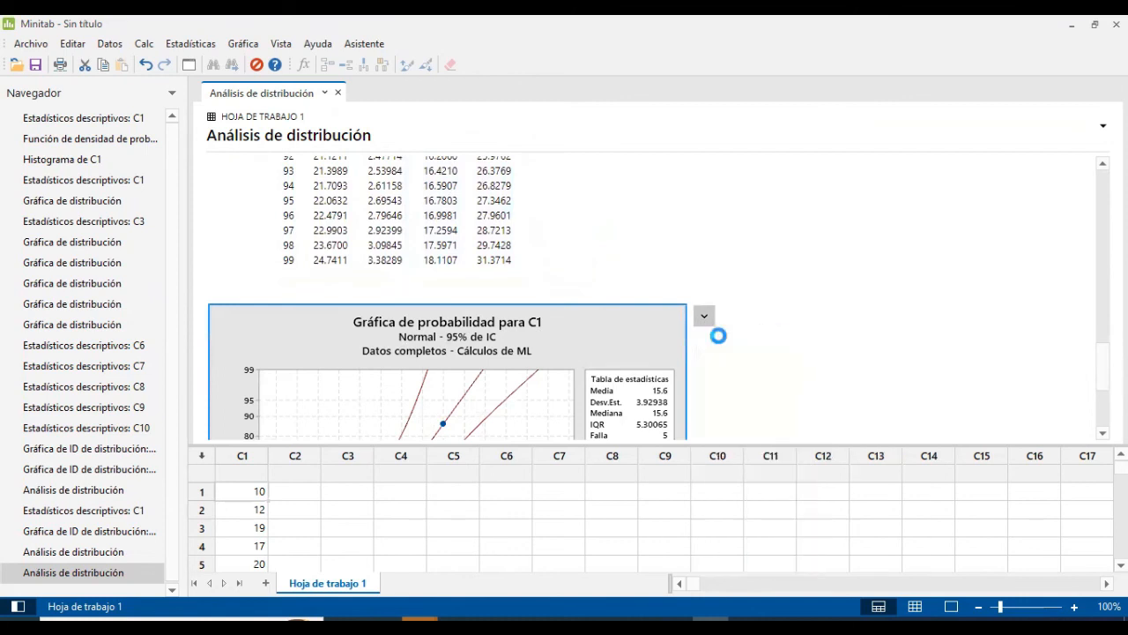
pyautogui.scroll(-4, 602, 350)
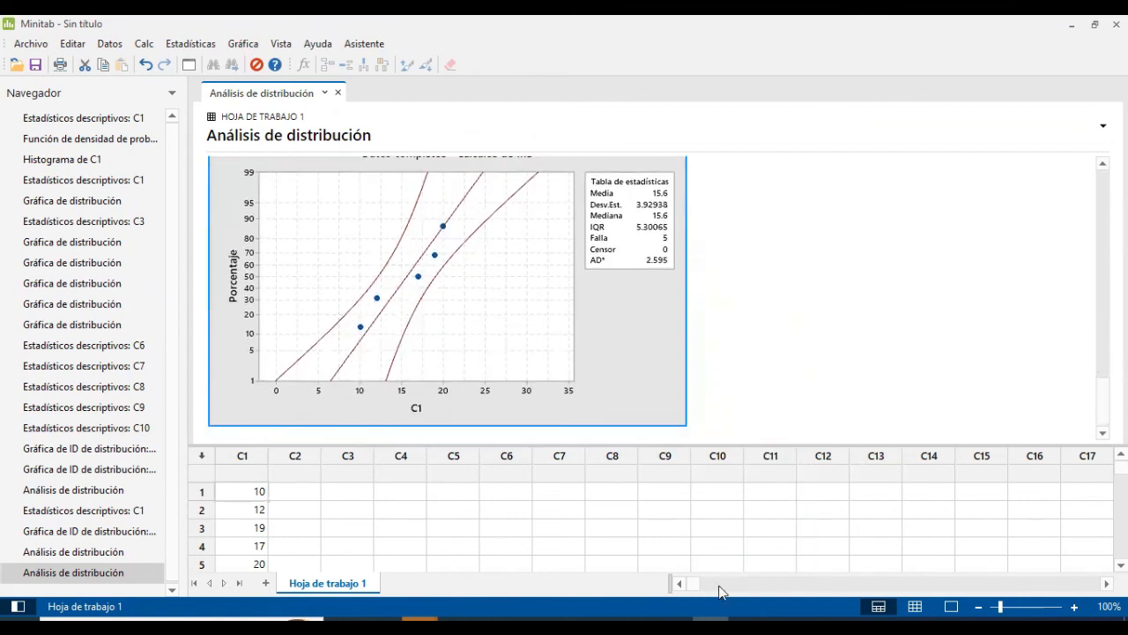
# Switch to Word and make the "Distribución: Normal" line bold and larger so it reads as a section heading
pyautogui.scroll(10, 439, 422)
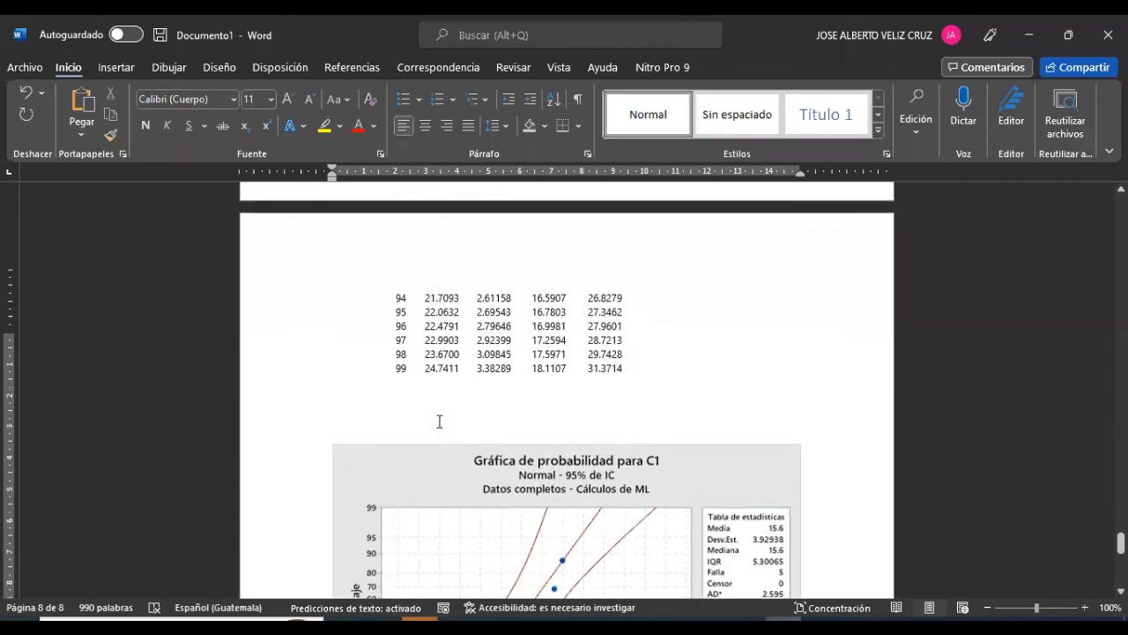
pyautogui.scroll(15, 439, 423)
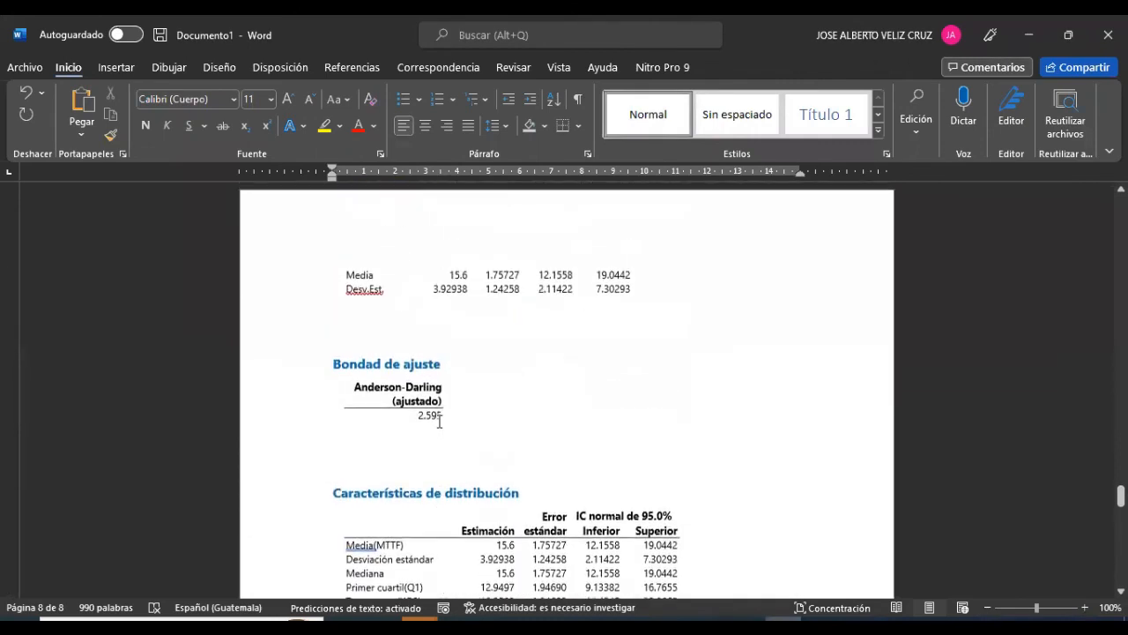
pyautogui.scroll(6, 439, 422)
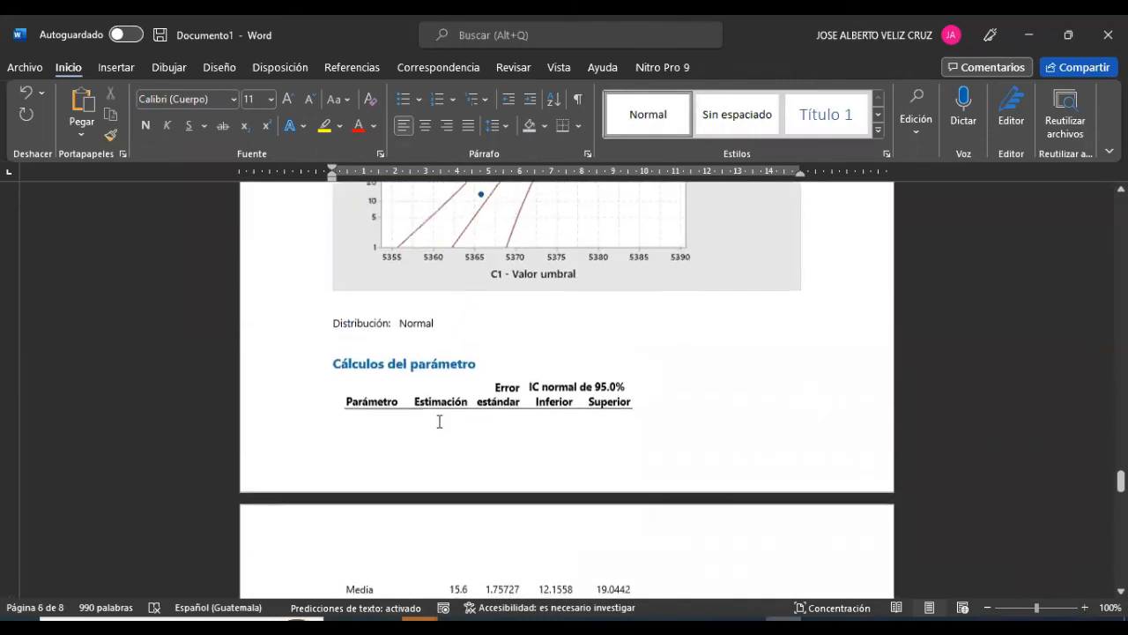
pyautogui.moveTo(328, 324); pyautogui.dragTo(448, 326)
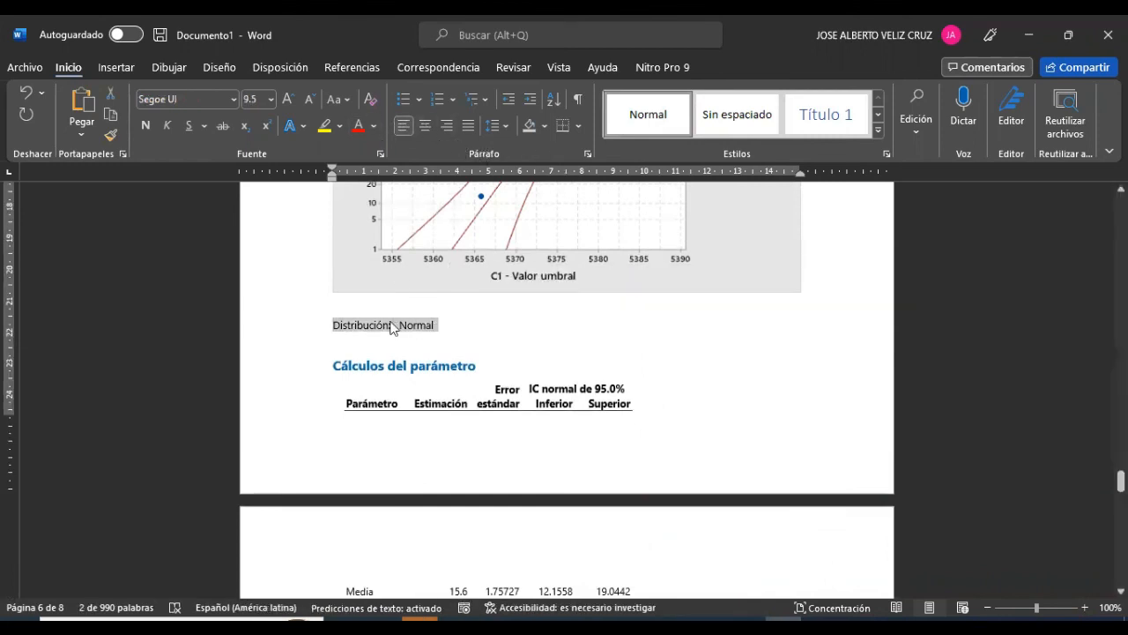
pyautogui.click(145, 126)
pyautogui.click(288, 98)
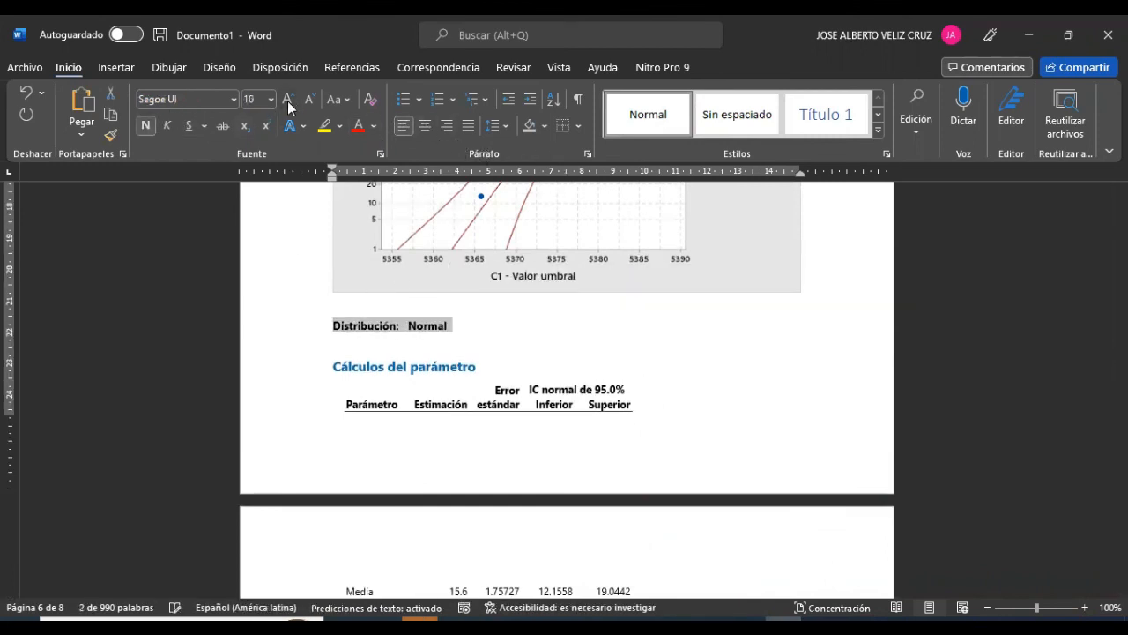
pyautogui.click(287, 99)
pyautogui.click(287, 99)
# Insert blank lines above the "Distribución: Normal" heading so the normal section starts on a new page
pyautogui.click(334, 298)
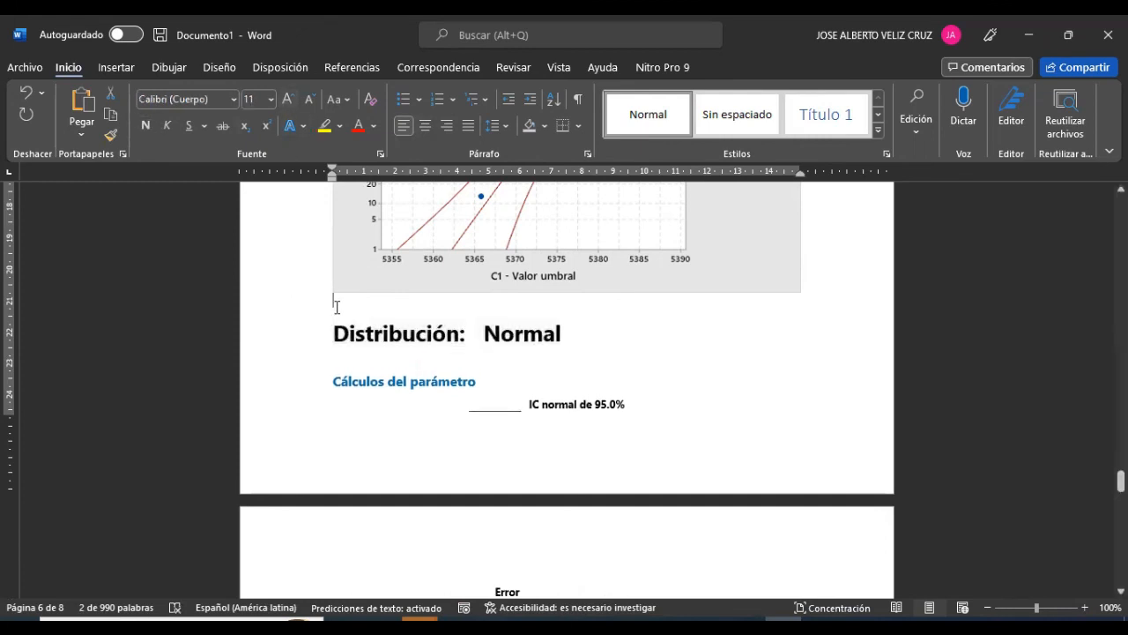
pyautogui.press('Return')
pyautogui.press('Return')
pyautogui.press('Return')
pyautogui.scroll(-10, 358, 361)
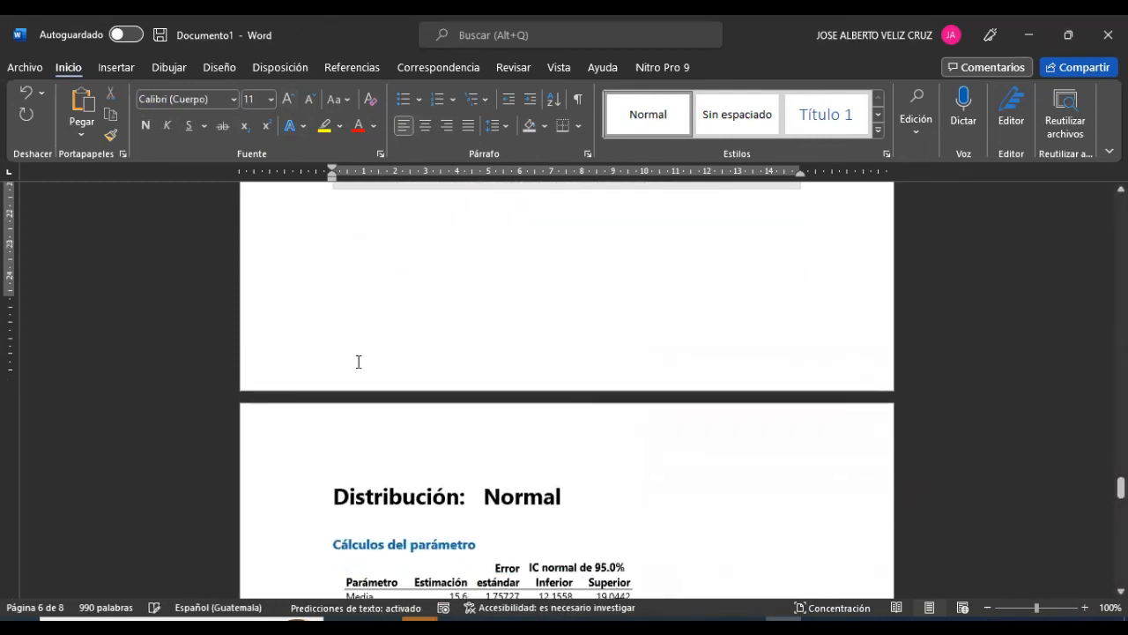
pyautogui.scroll(-15, 403, 469)
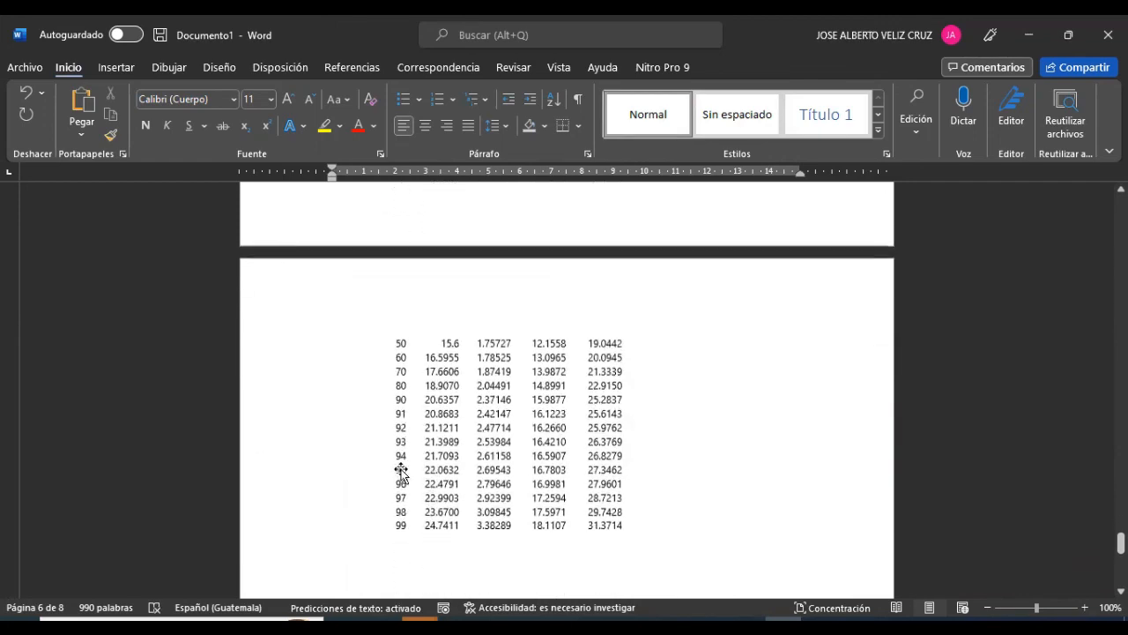
# Format "Distribución: Lognormal de 3 parámetros" as bold 14 pt text and remove the extra blank line below it
pyautogui.scroll(8, 403, 469)
pyautogui.scroll(10, 403, 469)
pyautogui.scroll(-20, 403, 468)
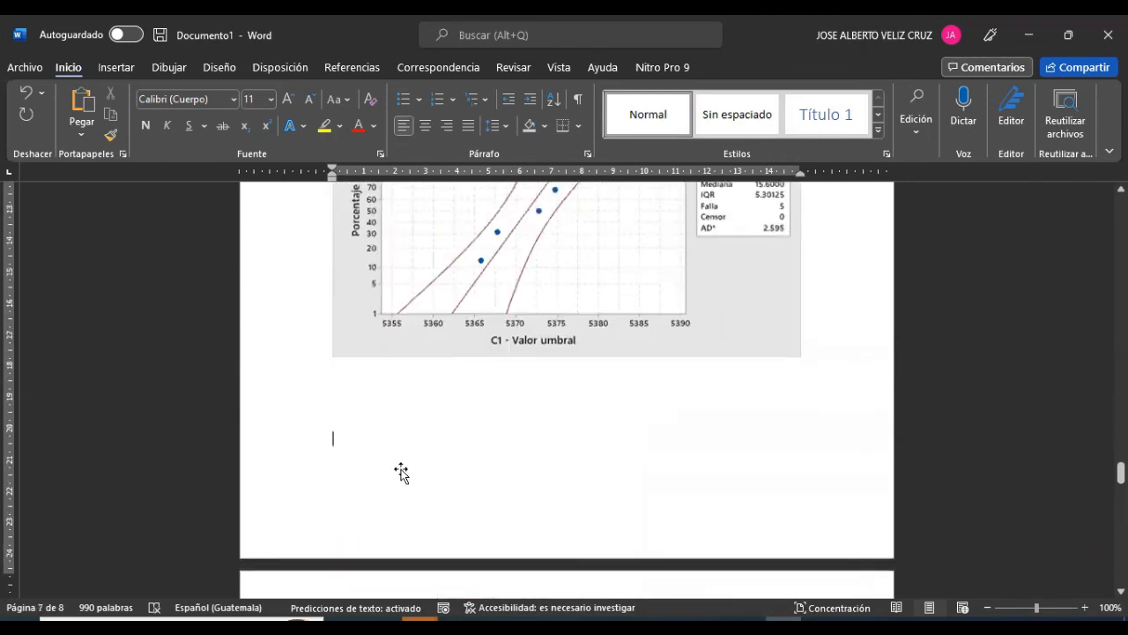
pyautogui.scroll(5, 403, 469)
pyautogui.scroll(10, 402, 469)
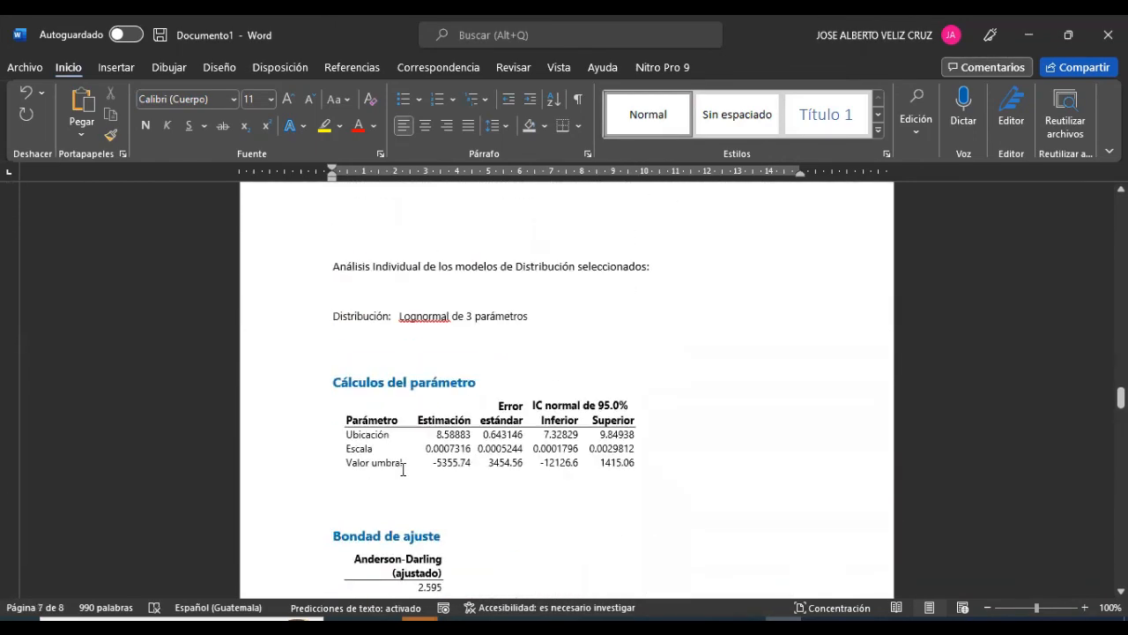
pyautogui.moveTo(376, 431); pyautogui.dragTo(538, 449)
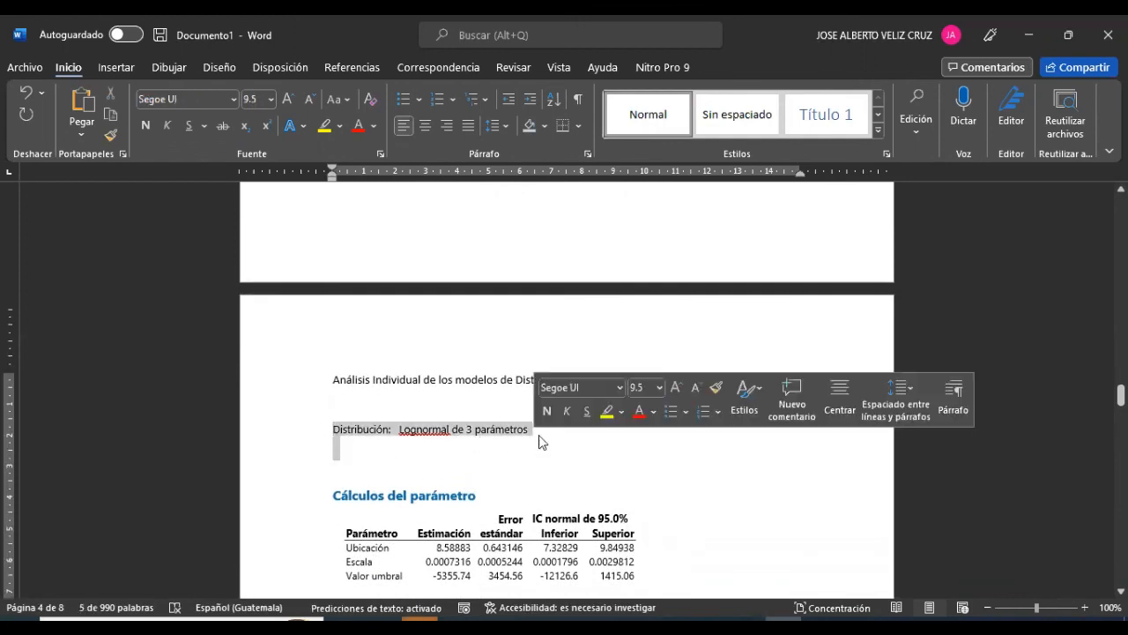
pyautogui.click(677, 389)
pyautogui.click(677, 389)
pyautogui.click(677, 389)
pyautogui.click(677, 389)
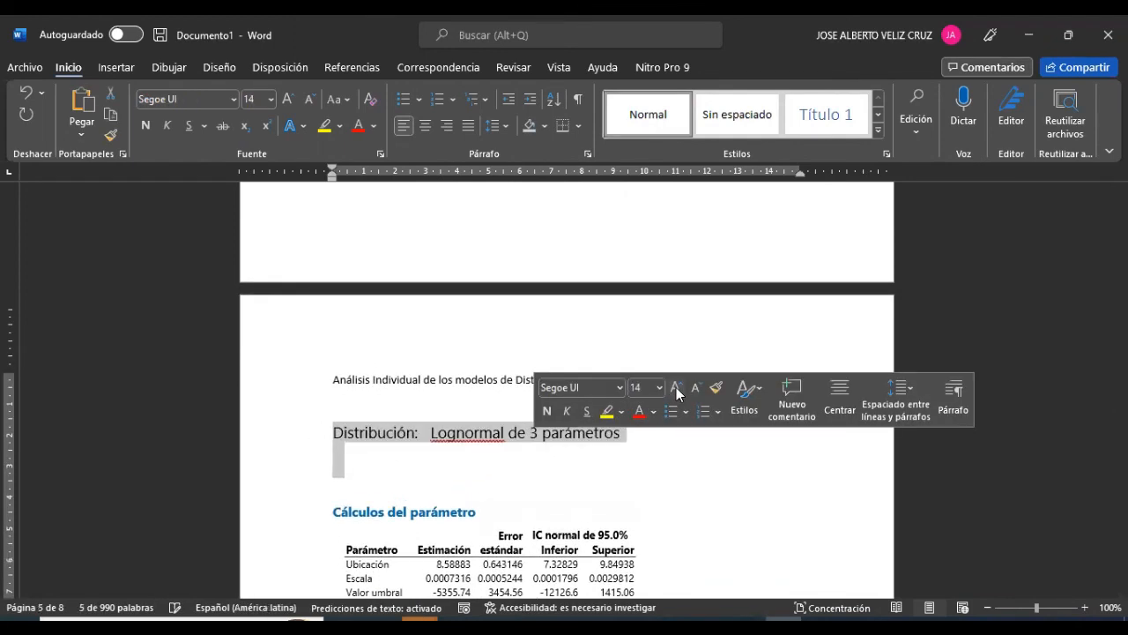
pyautogui.click(546, 413)
pyautogui.click(399, 470)
pyautogui.press('Delete')
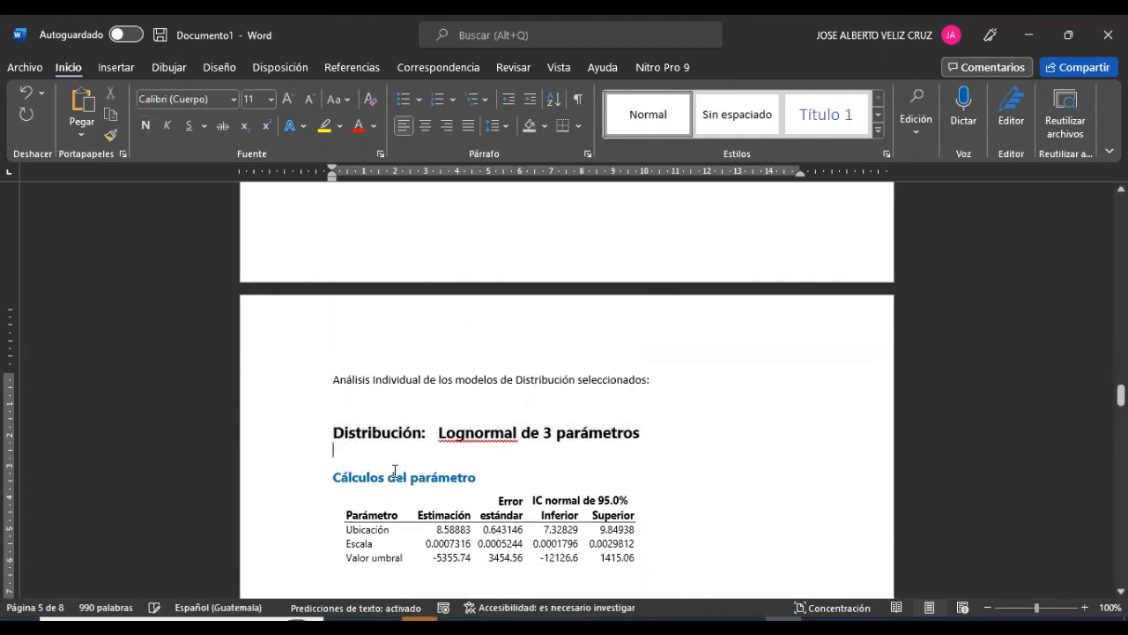
# Review the earlier part of the report, from the probability plots and MTTF table back to the C1 histogram
pyautogui.scroll(15, 395, 472)
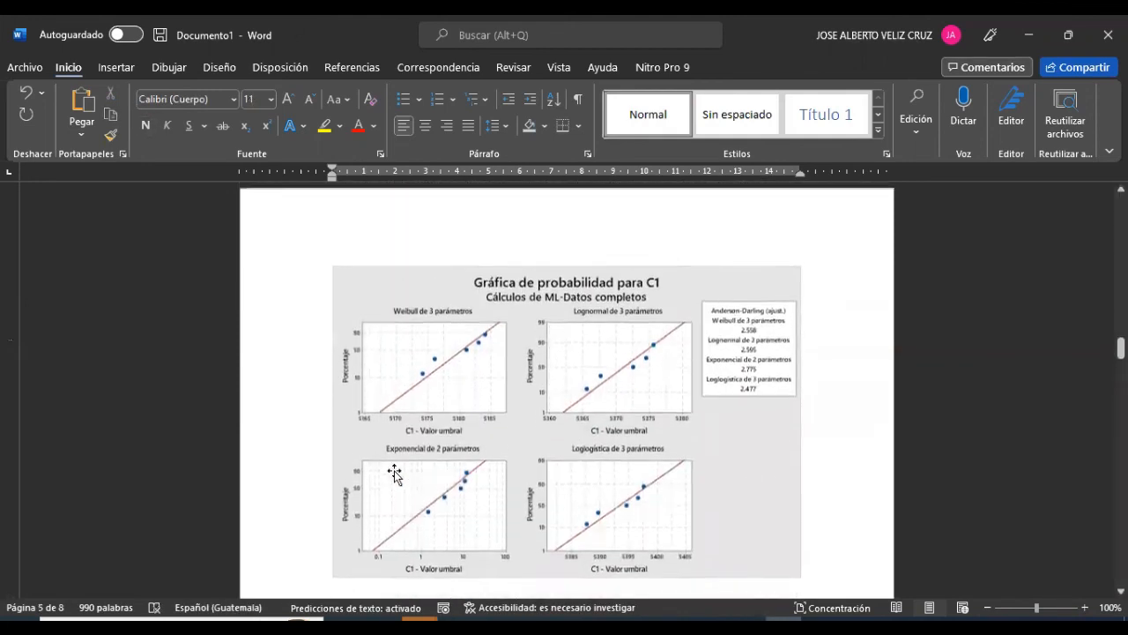
pyautogui.scroll(15, 394, 471)
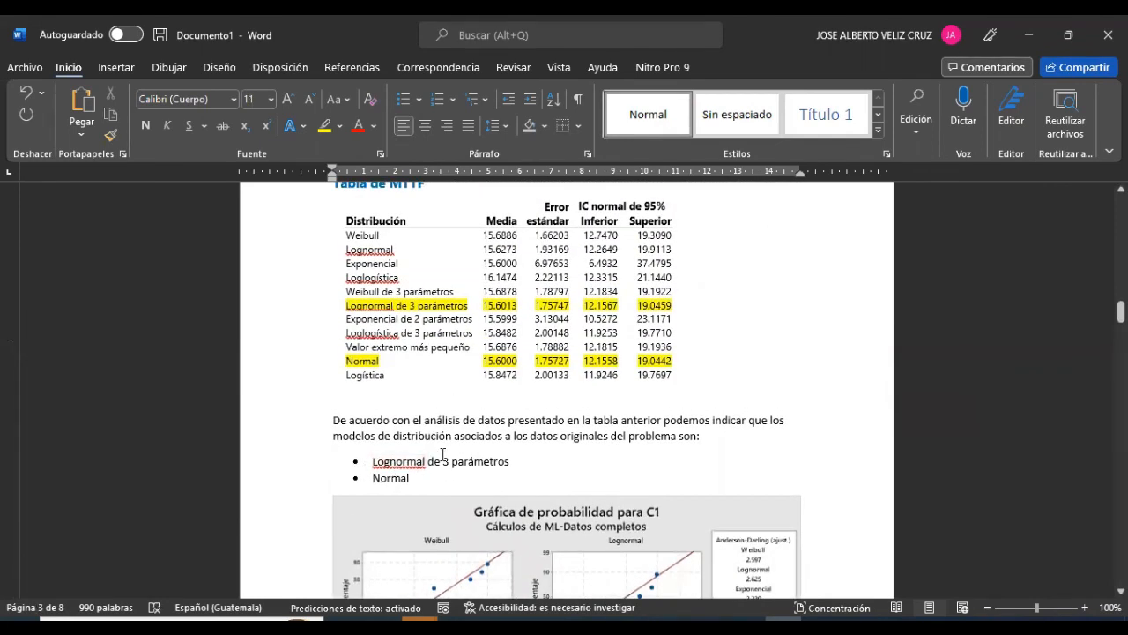
pyautogui.scroll(2, 431, 451)
pyautogui.scroll(10, 450, 434)
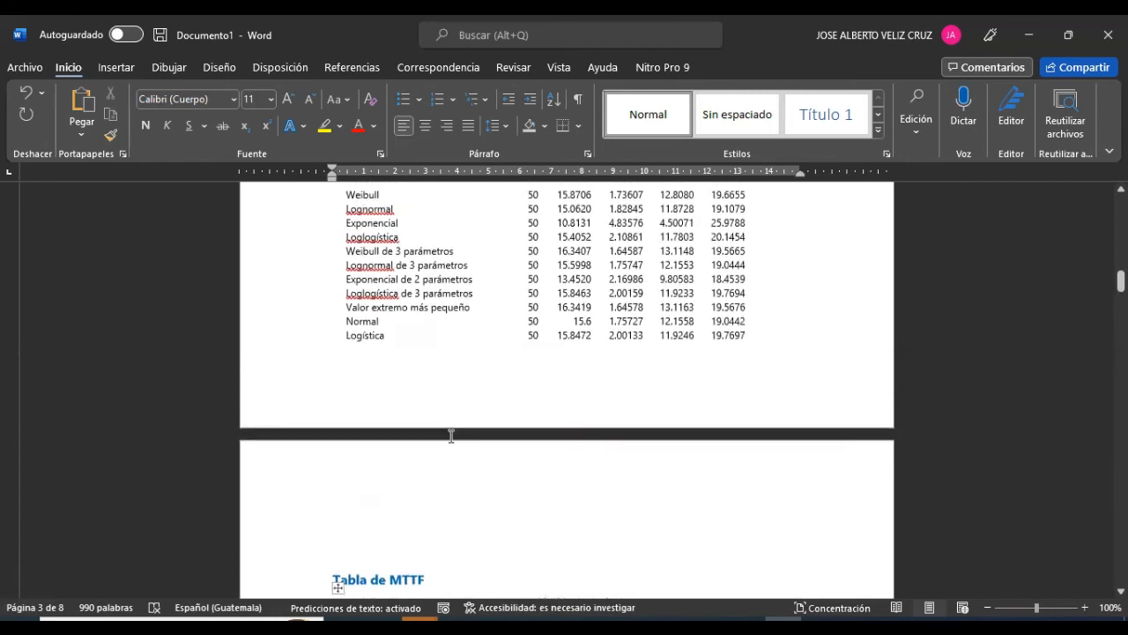
pyautogui.scroll(15, 450, 434)
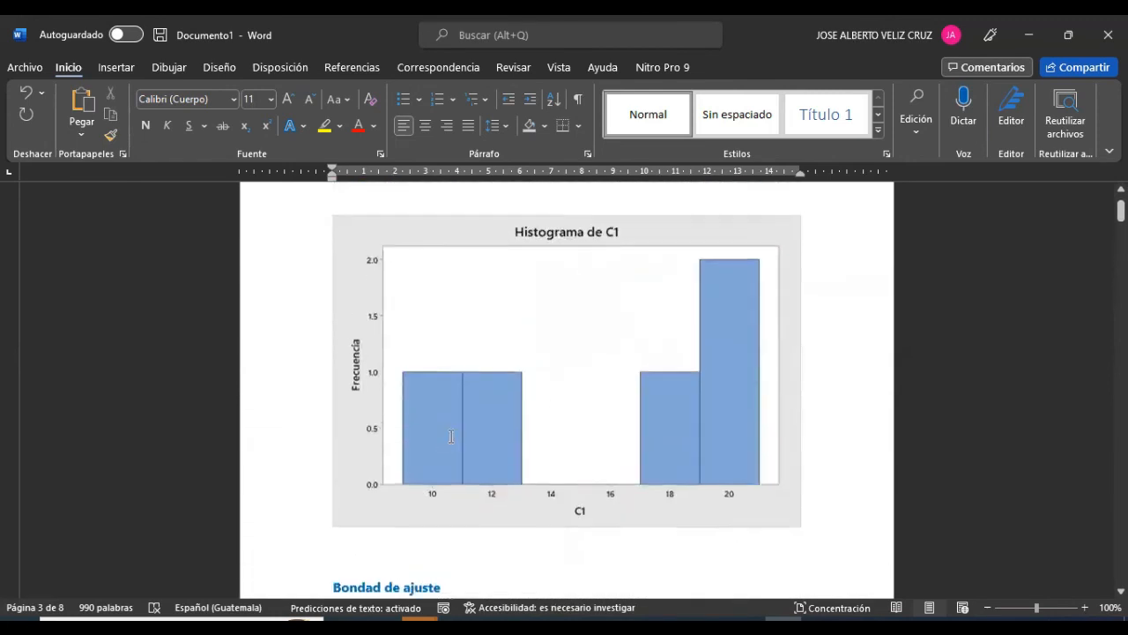